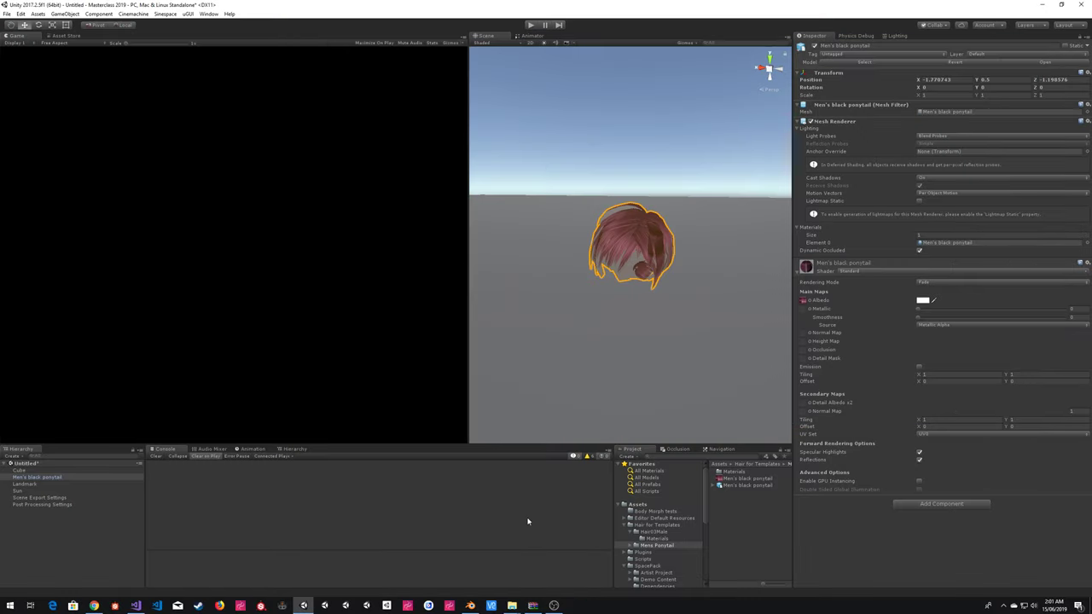
# - Deselect the hair model and widen the Scene view by shrinking the Game view beside it
pyautogui.moveTo(304, 606)
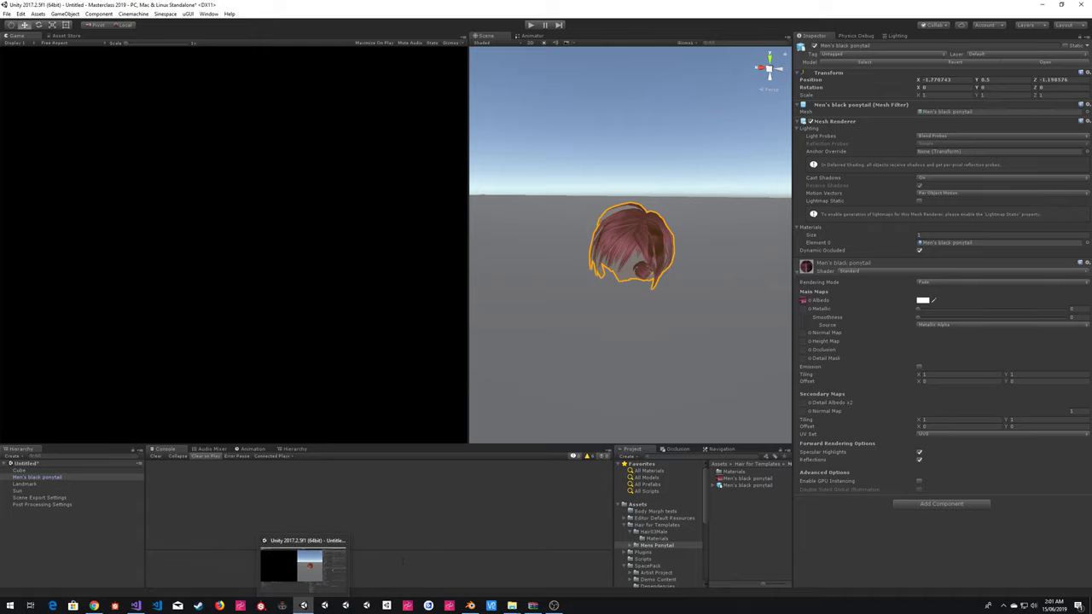
pyautogui.click(616, 109)
pyautogui.moveTo(592, 141); pyautogui.dragTo(605, 154, button='right')
pyautogui.click(615, 206)
pyautogui.click(632, 121)
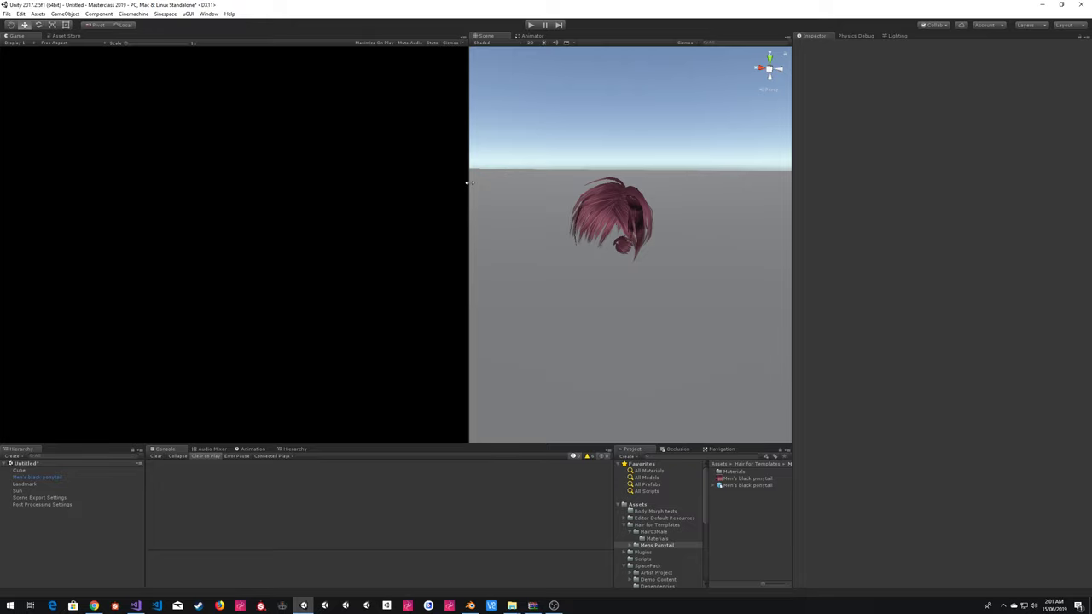
pyautogui.moveTo(468, 183); pyautogui.dragTo(331, 187)
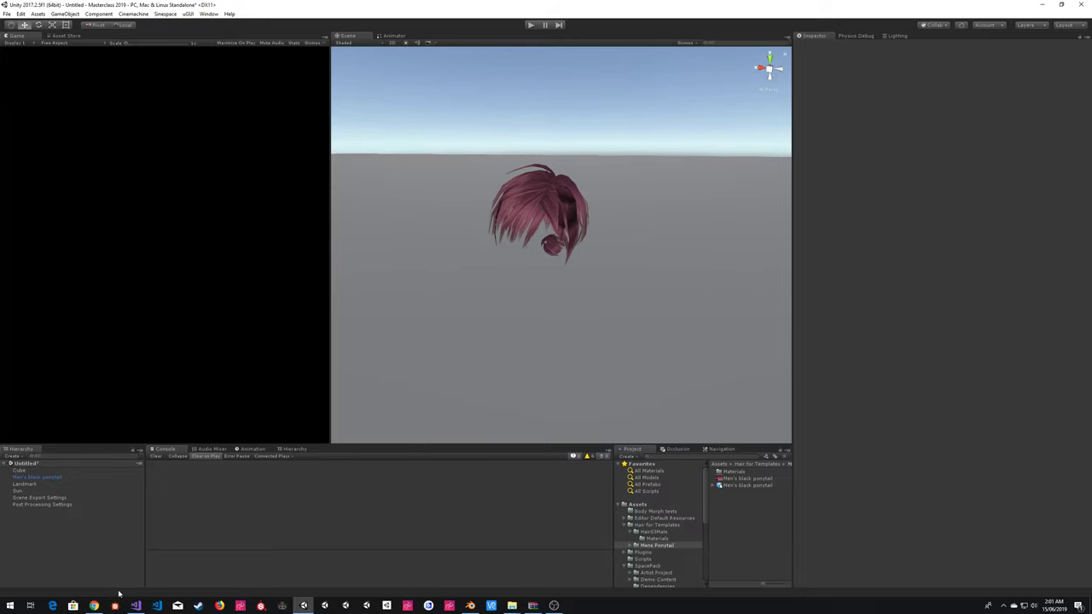
# - Switch to Chrome and look through the Sinespace templates listed on mod.io, including the hair items
pyautogui.click(94, 605)
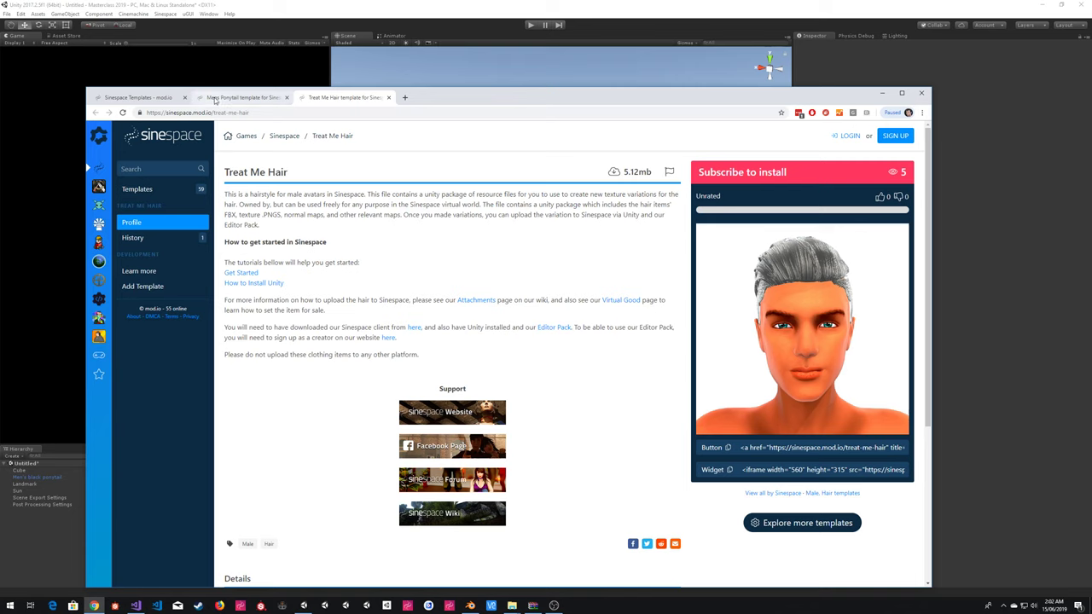
pyautogui.click(137, 97)
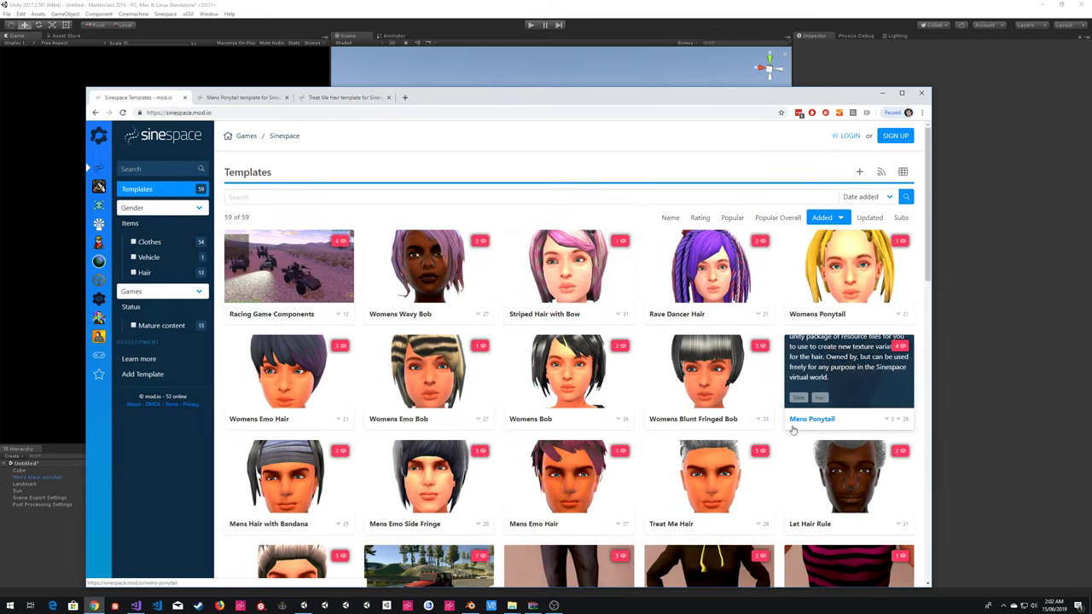
pyautogui.scroll(-5, 789, 426)
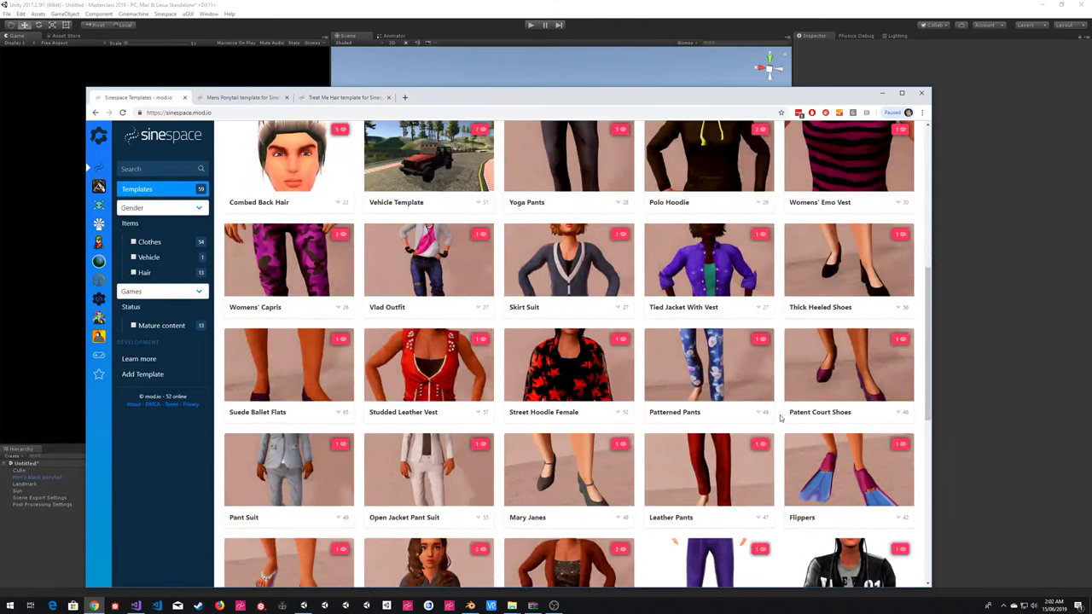
pyautogui.scroll(-3, 778, 418)
pyautogui.scroll(6, 779, 417)
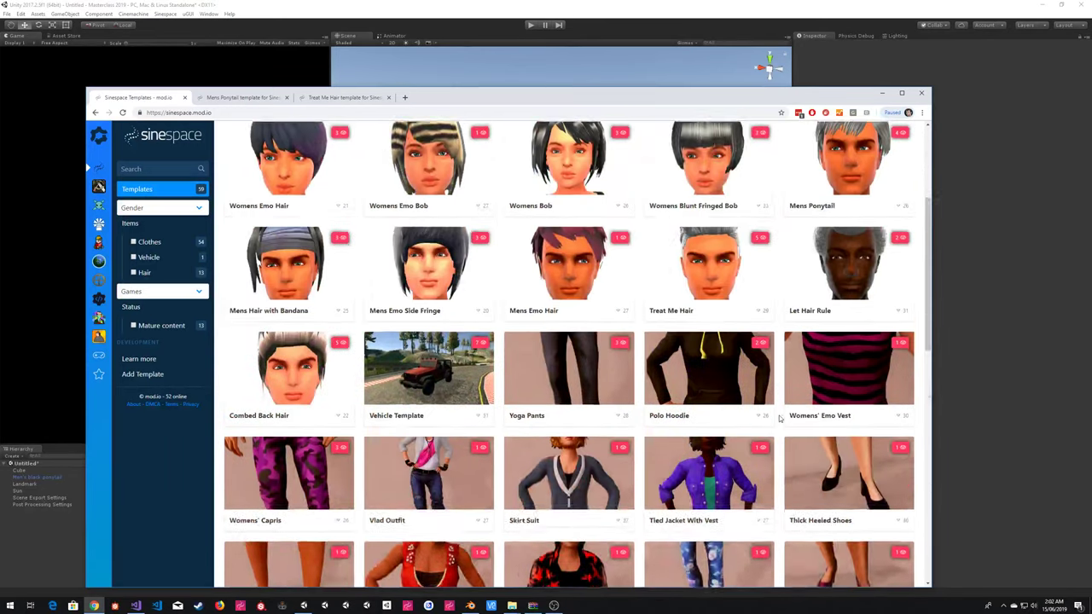
pyautogui.scroll(3, 779, 418)
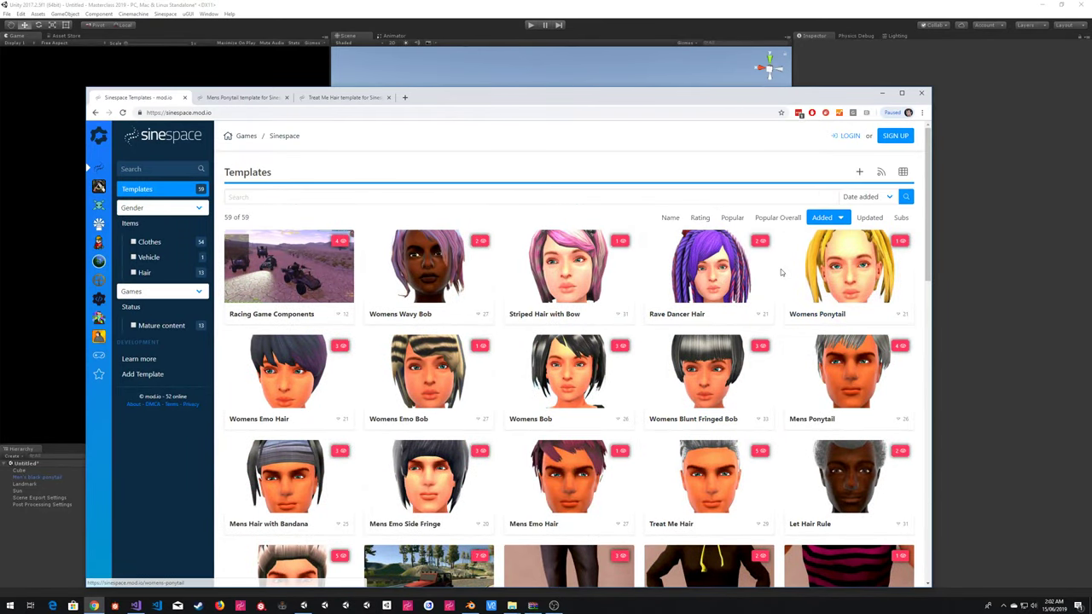
pyautogui.click(1032, 233)
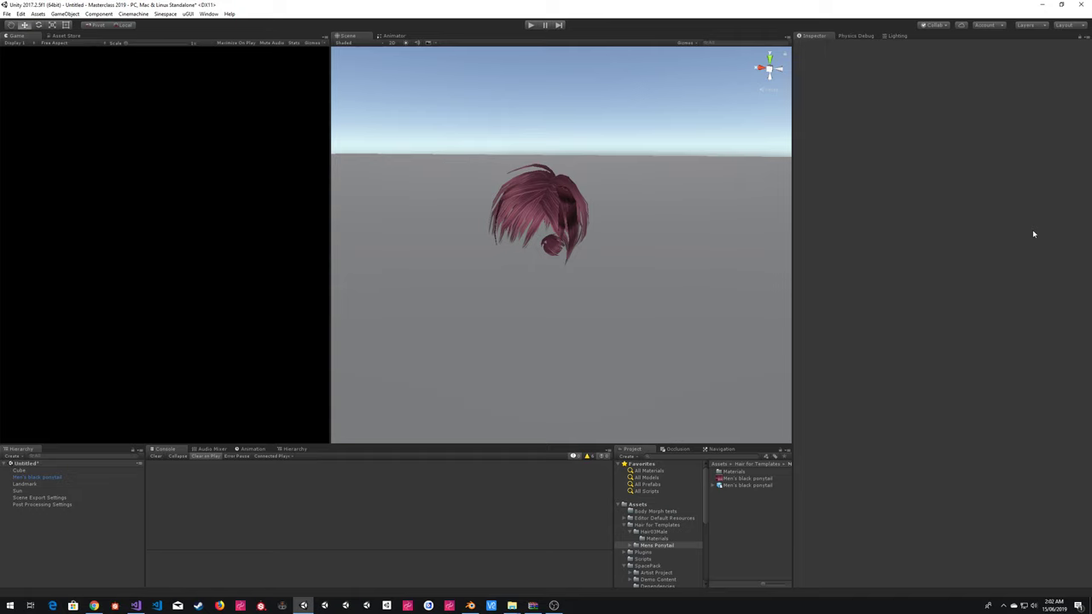
# - Examine the Men's black ponytail hair from the front, side and back for strand sorting problems in Fade mode
pyautogui.click(571, 203)
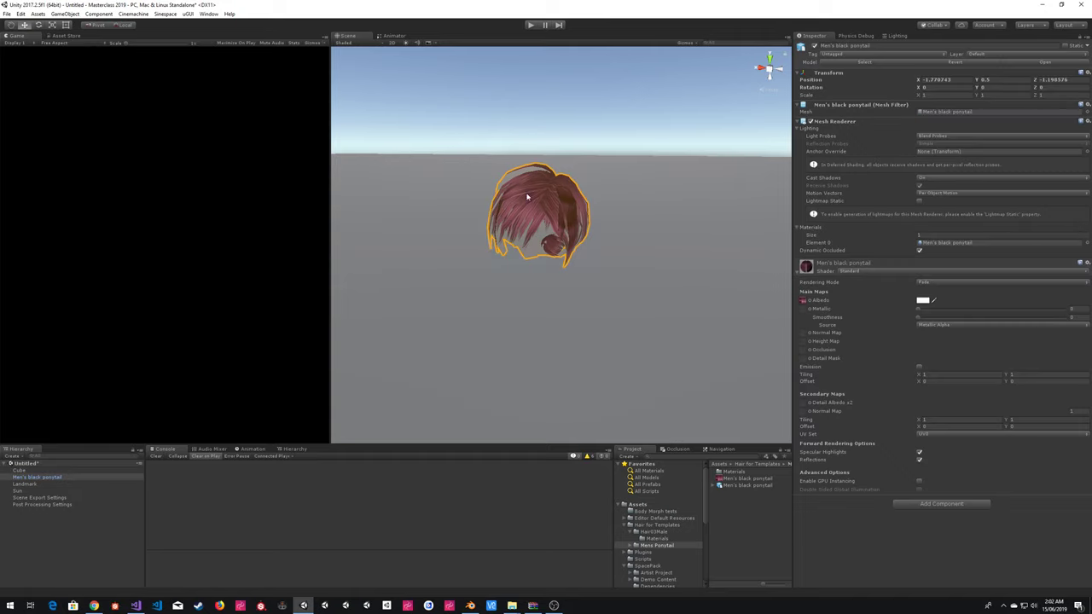
pyautogui.click(551, 121)
pyautogui.keyDown('alt'); pyautogui.moveTo(550, 121); pyautogui.dragTo(816, 183); pyautogui.keyUp('alt')
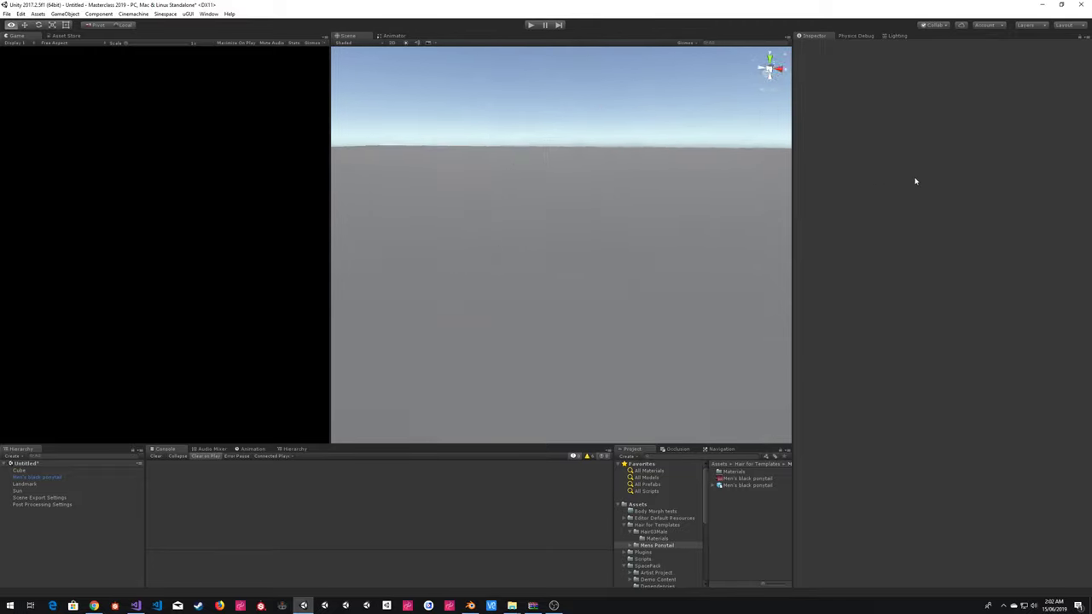
pyautogui.keyDown('alt'); pyautogui.moveTo(1085, 158); pyautogui.dragTo(410, 155); pyautogui.keyUp('alt')
pyautogui.moveTo(409, 156); pyautogui.dragTo(441, 178, button='right')
pyautogui.press('s')
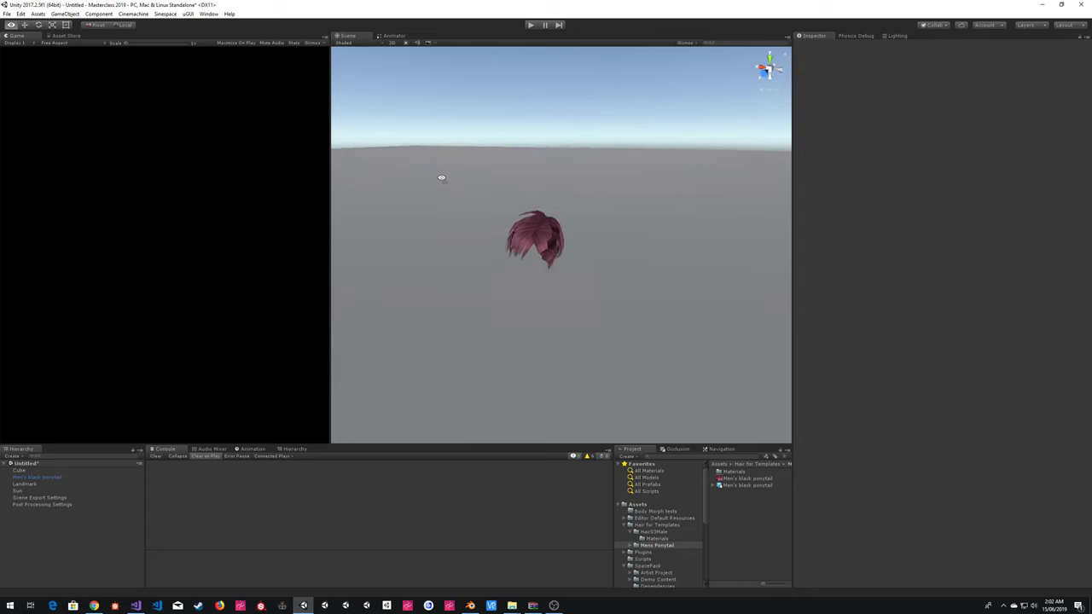
pyautogui.click(557, 247)
pyautogui.moveTo(577, 171); pyautogui.dragTo(411, 163, button='right')
pyautogui.press('w')
pyautogui.press('d')
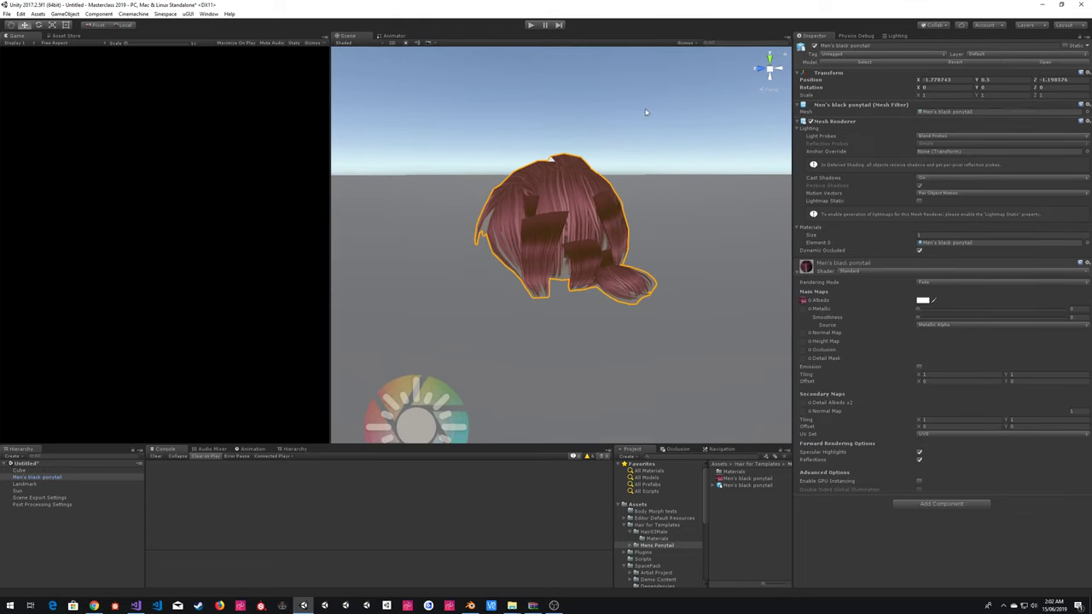
pyautogui.click(648, 108)
pyautogui.click(591, 208)
pyautogui.click(657, 145)
pyautogui.moveTo(657, 145); pyautogui.dragTo(27, 141, button='right')
pyautogui.press('d')
pyautogui.press('w')
pyautogui.press('s')
pyautogui.press('w')
pyautogui.click(542, 247)
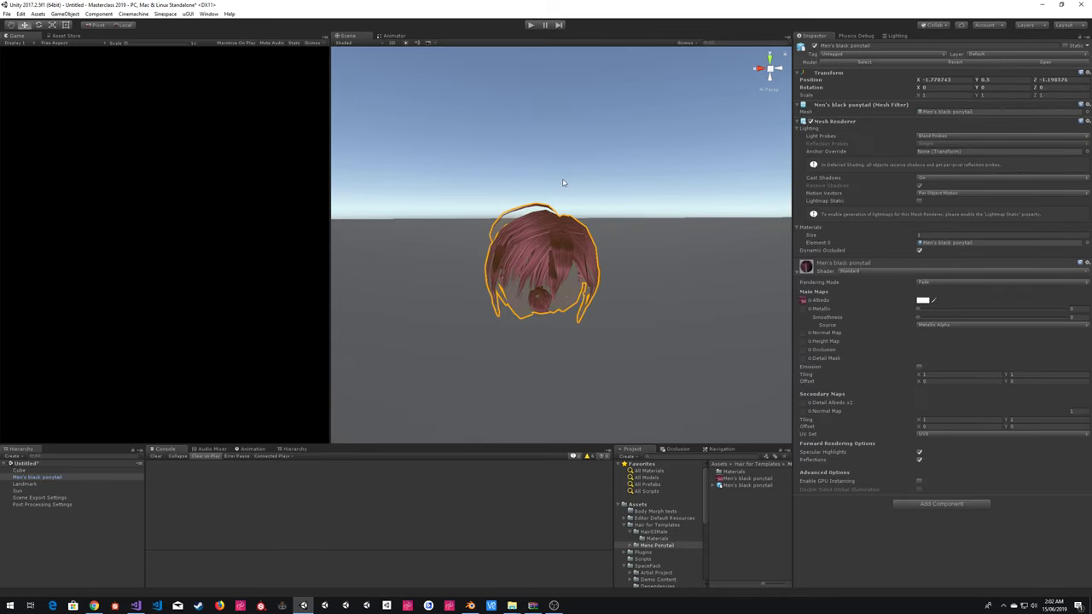
# - Set the ponytail hair material's rendering mode to Cutout and inspect the strands
pyautogui.click(927, 284)
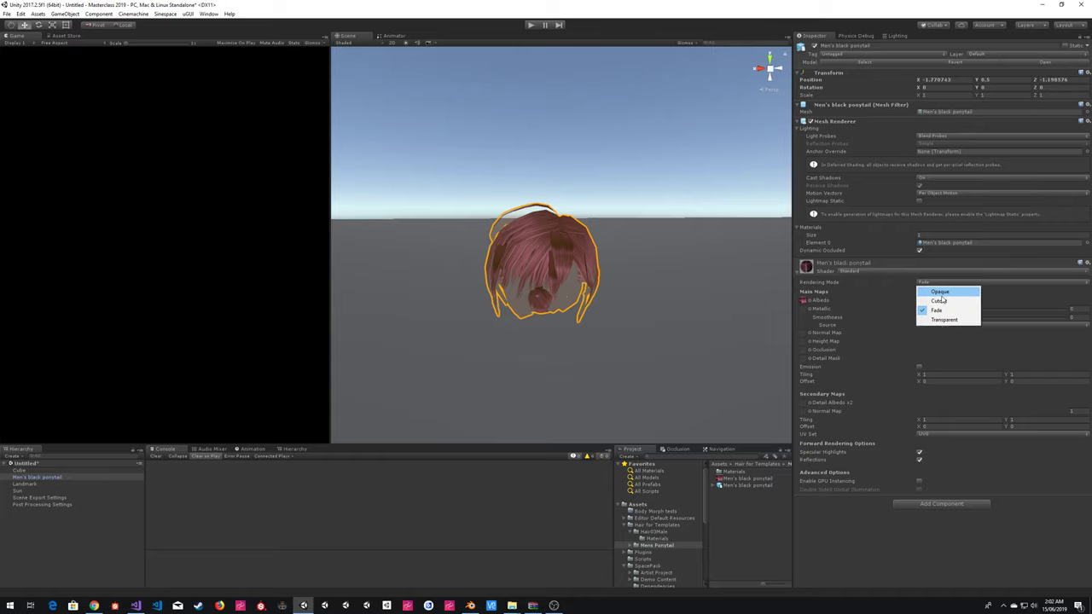
pyautogui.click(939, 301)
pyautogui.click(613, 166)
pyautogui.press('a')
pyautogui.moveTo(564, 197)
pyautogui.mouseDown(button='right')
pyautogui.moveTo(708, 191)
pyautogui.moveTo(1057, 207)
pyautogui.moveTo(100, 200)
pyautogui.moveTo(343, 183)
pyautogui.mouseUp(button='right')
pyautogui.press('w')
pyautogui.press('a')
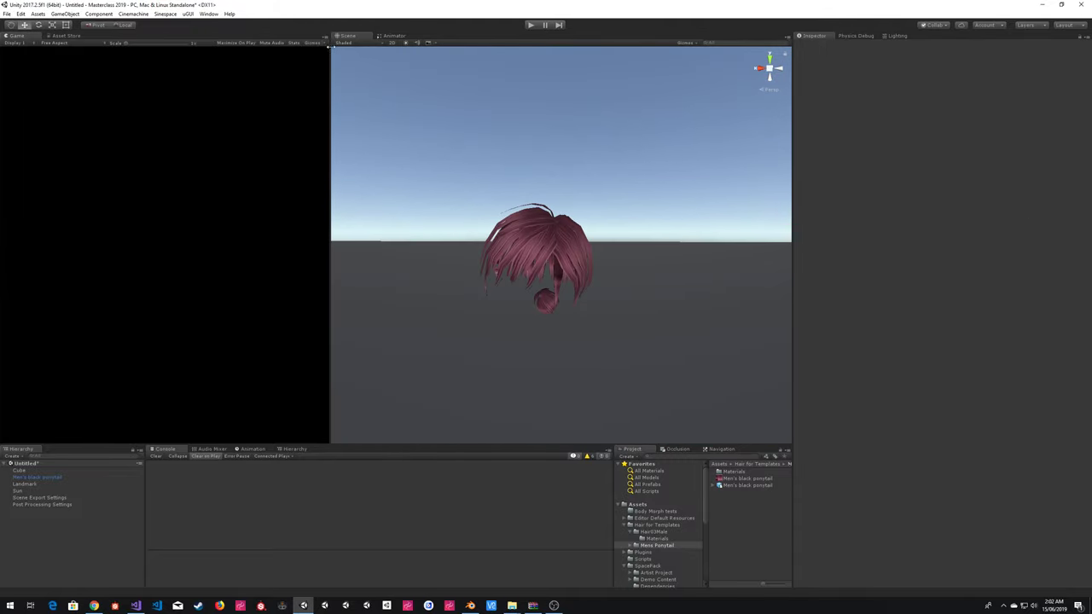
pyautogui.click(359, 42)
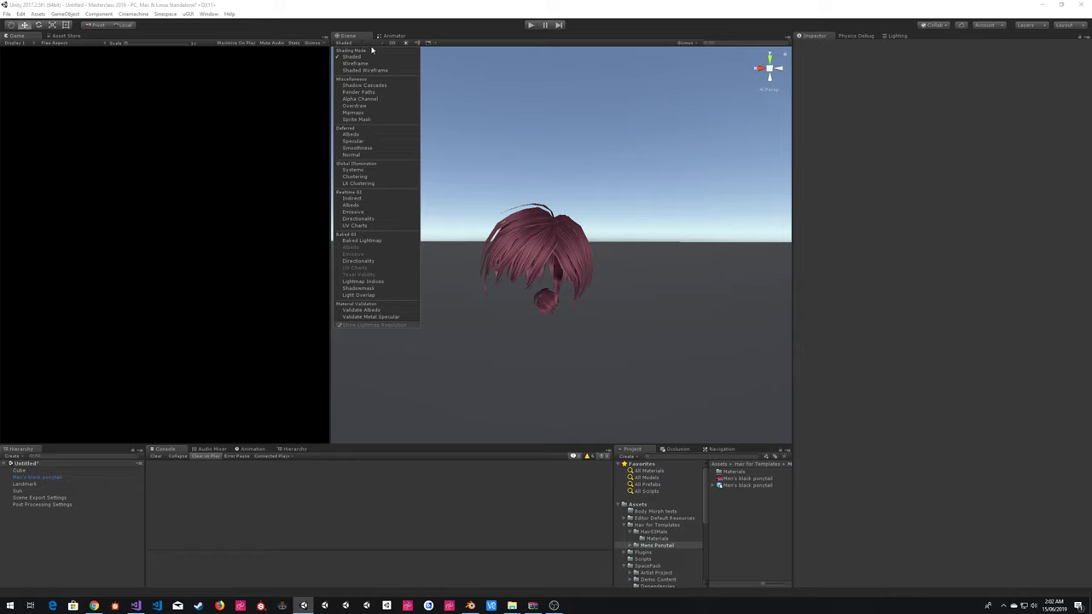
pyautogui.click(546, 103)
# - Return the ponytail hair material to Fade rendering and inspect the back of the hair up close
pyautogui.click(528, 229)
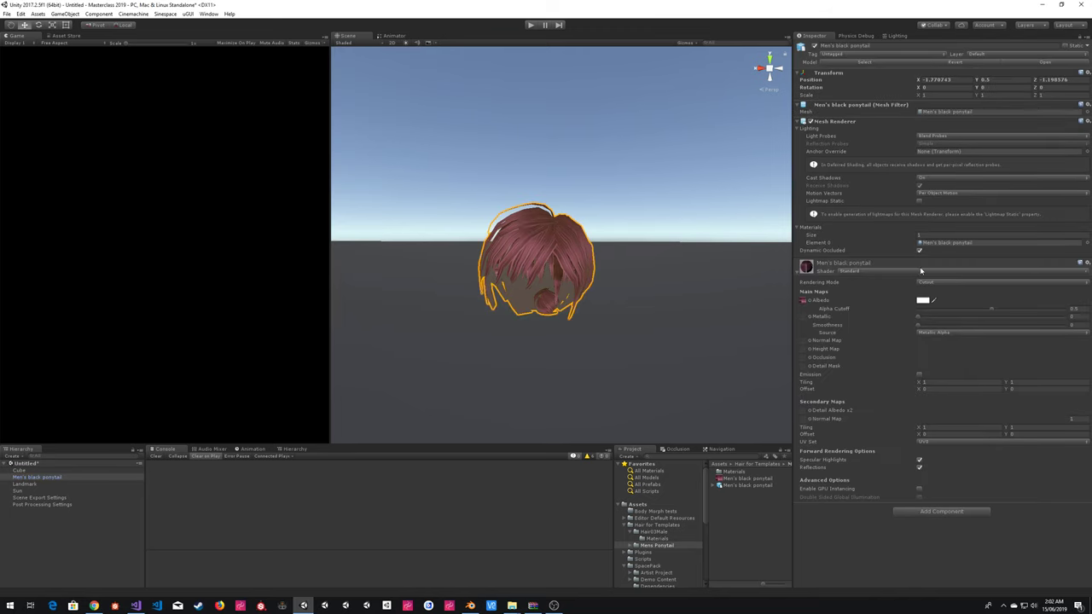
pyautogui.click(926, 283)
pyautogui.click(936, 309)
pyautogui.click(502, 139)
pyautogui.keyDown('alt'); pyautogui.moveTo(503, 139); pyautogui.dragTo(583, 159); pyautogui.keyUp('alt')
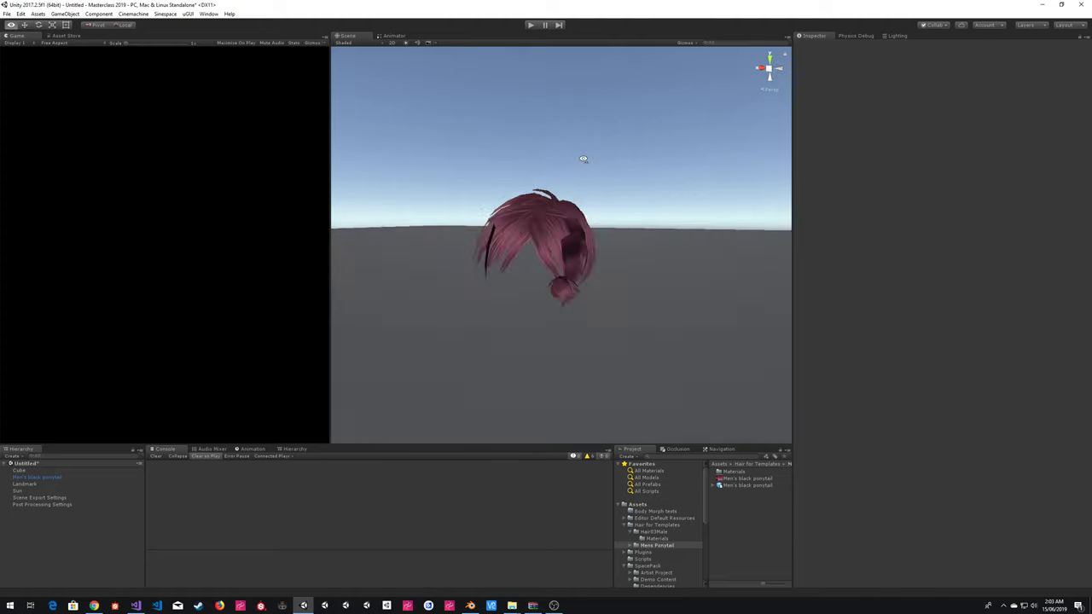
pyautogui.moveTo(584, 158); pyautogui.dragTo(324, 154, button='right')
pyautogui.press('w')
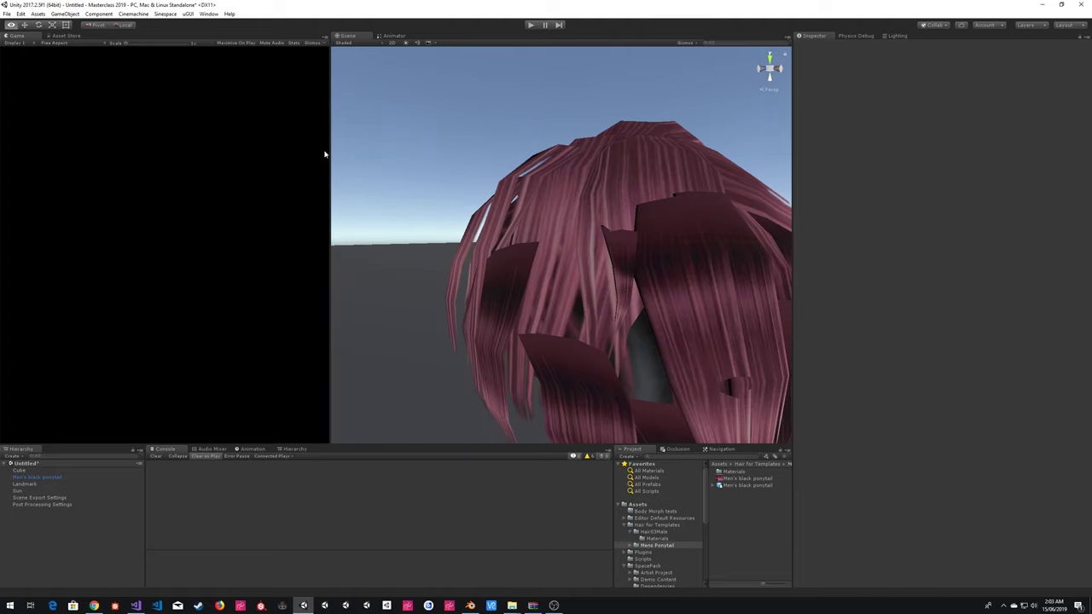
pyautogui.keyDown('alt'); pyautogui.moveTo(324, 155); pyautogui.dragTo(560, 191); pyautogui.keyUp('alt')
# - Switch the hair material to Cutout rendering again and compare the back and side of the hair
pyautogui.click(563, 191)
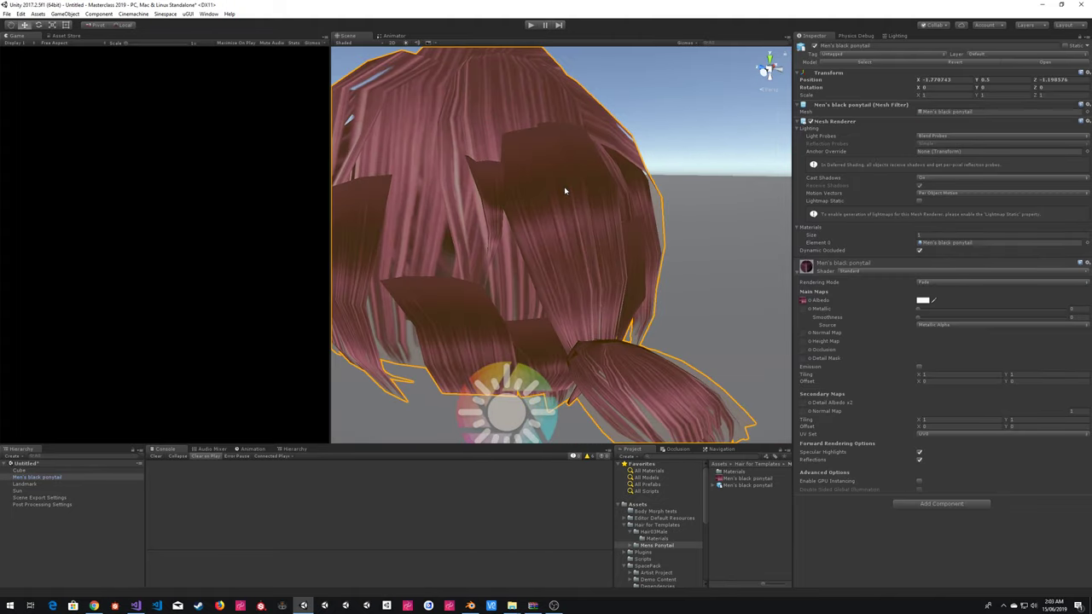
pyautogui.click(938, 283)
pyautogui.click(947, 299)
pyautogui.click(668, 124)
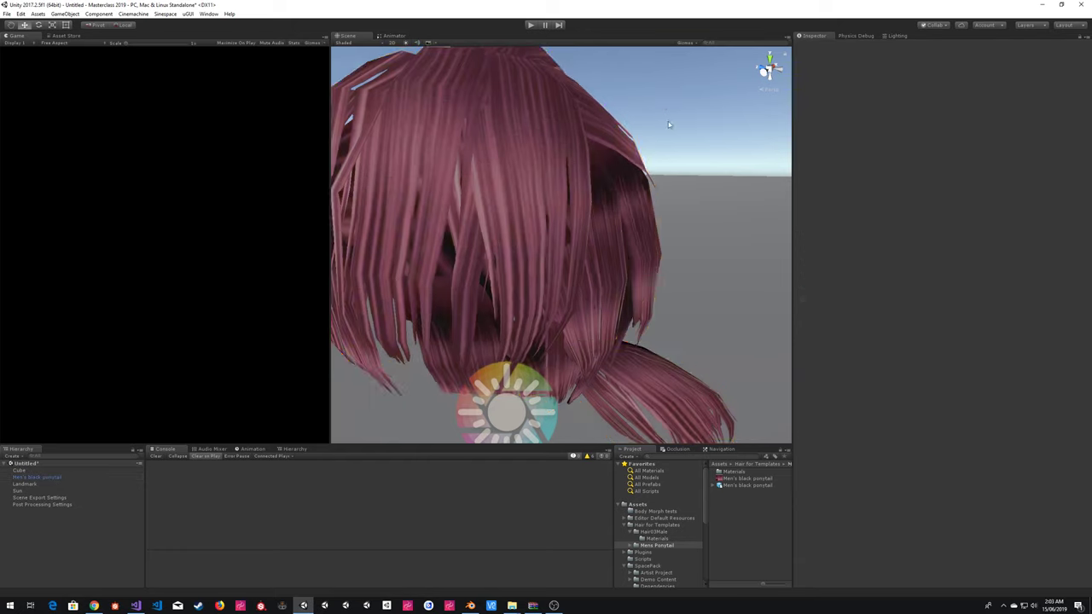
pyautogui.moveTo(668, 125); pyautogui.dragTo(742, 129, button='right')
pyautogui.press('s')
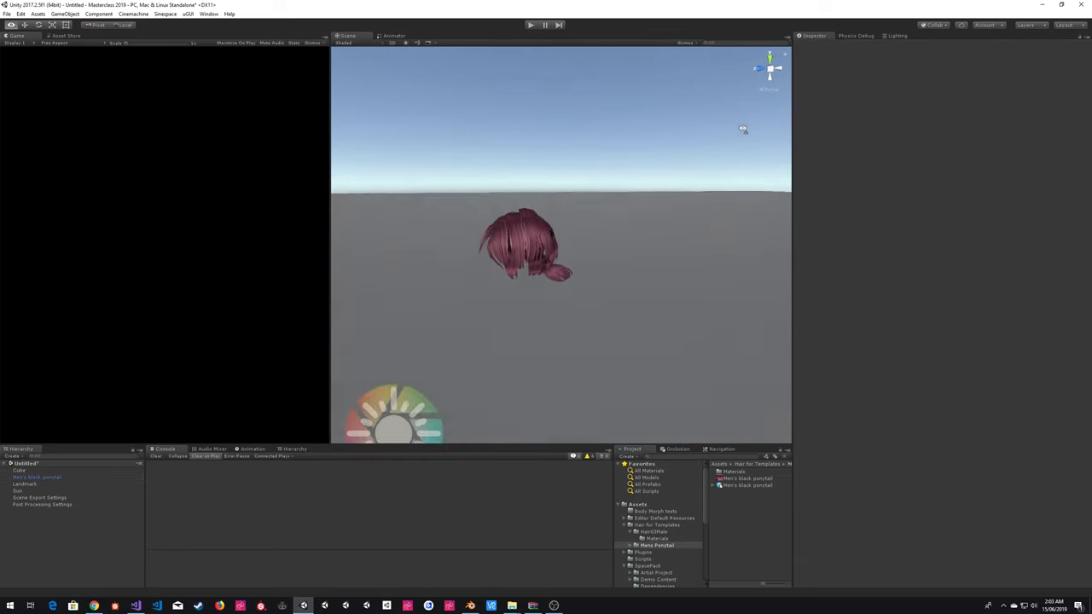
pyautogui.keyDown('alt'); pyautogui.moveTo(742, 129); pyautogui.dragTo(721, 132); pyautogui.keyUp('alt')
pyautogui.scroll(4, 721, 132)
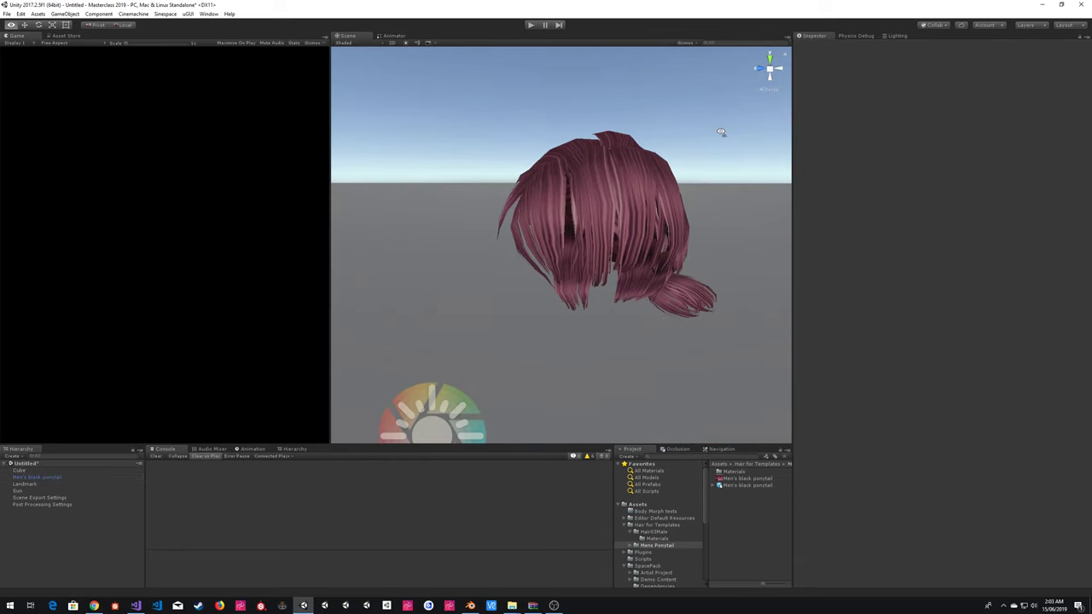
# - Raise the hair material's alpha cutoff to about 0.88, and set its rendering mode to Fade
pyautogui.click(595, 193)
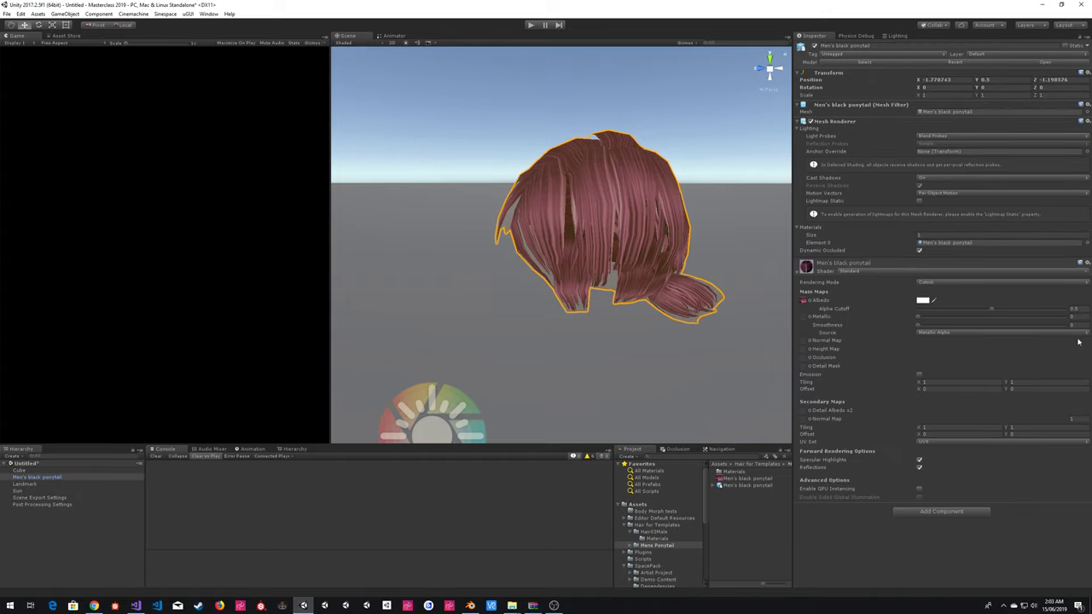
pyautogui.moveTo(993, 308); pyautogui.dragTo(1048, 310)
pyautogui.click(940, 283)
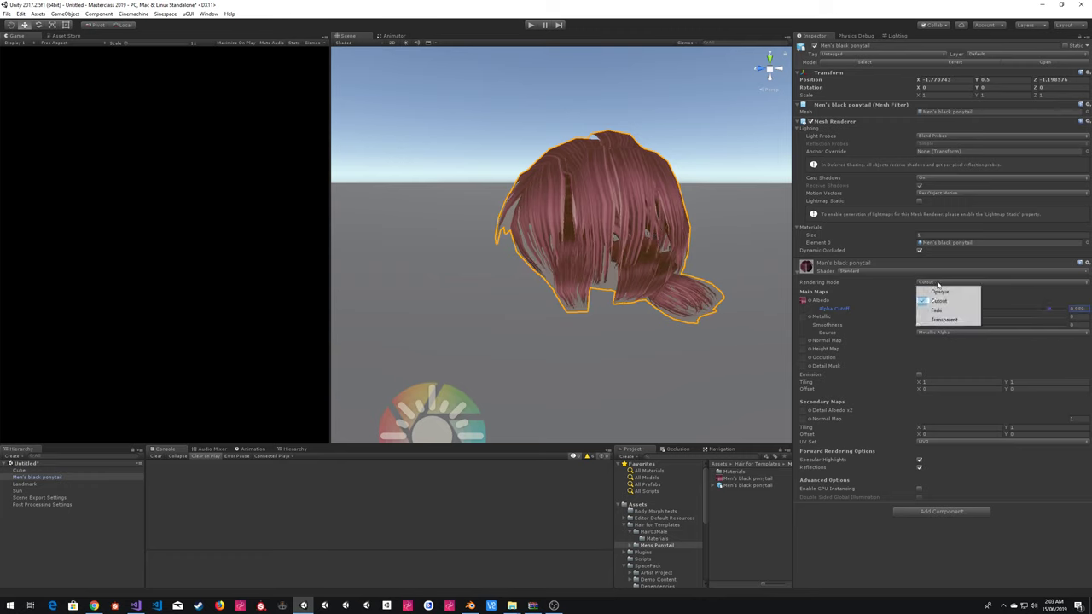
pyautogui.click(938, 306)
pyautogui.click(479, 127)
pyautogui.press('w')
pyautogui.moveTo(478, 127); pyautogui.dragTo(509, 108, button='right')
pyautogui.press('s')
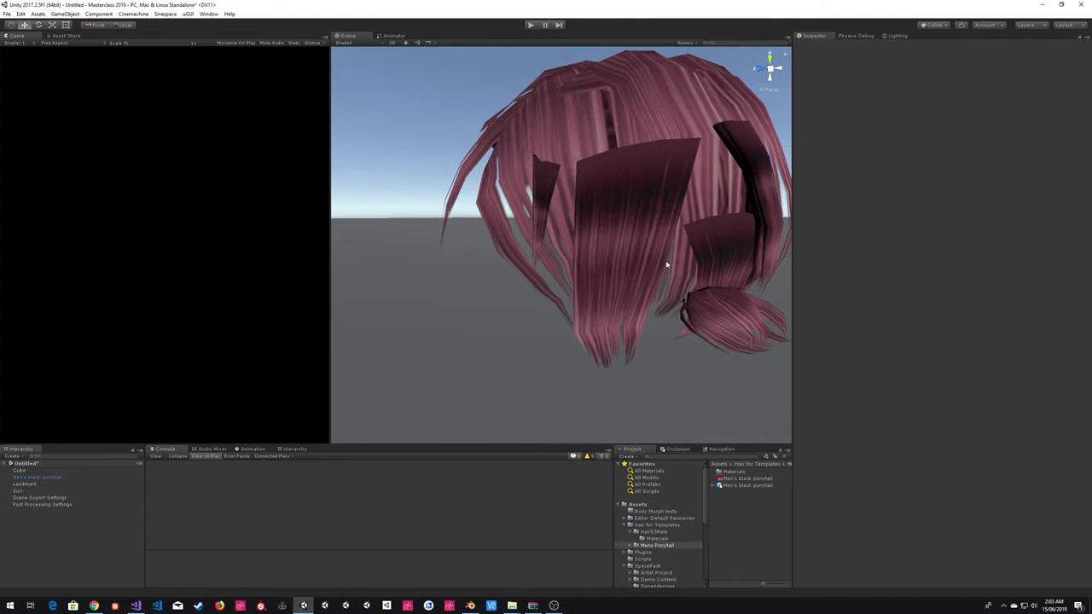
# - Search the project assets for 2017 and add the 2017 Male avatar to the scene
pyautogui.click(579, 160)
pyautogui.click(388, 122)
pyautogui.write('2017')
pyautogui.press('BackSpace')
pyautogui.press('BackSpace')
pyautogui.press('BackSpace')
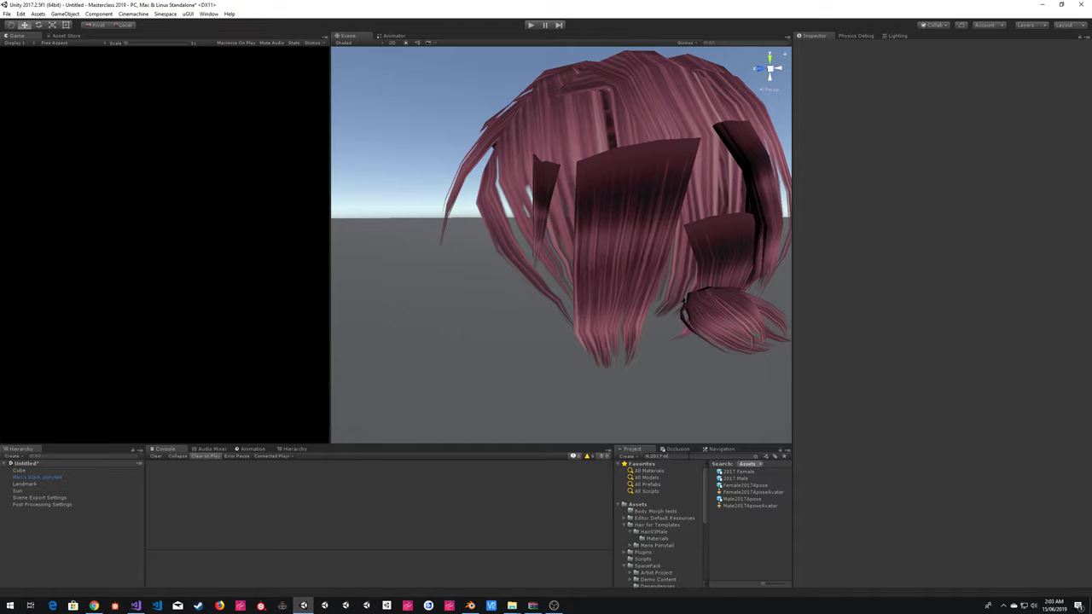
pyautogui.moveTo(719, 480); pyautogui.dragTo(92, 529)
pyautogui.keyDown('alt'); pyautogui.moveTo(418, 172); pyautogui.dragTo(400, 184); pyautogui.keyUp('alt')
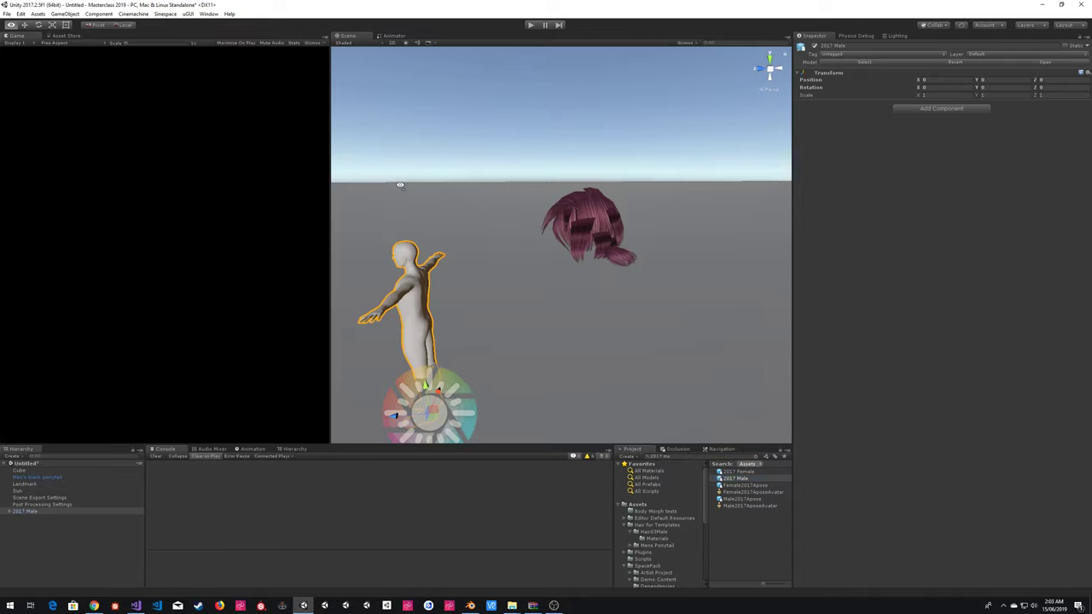
# - Set the Men's black ponytail object's position to 0, 0, 0 so it sits on the avatar's head
pyautogui.click(580, 228)
pyautogui.click(934, 80)
pyautogui.write('0')
pyautogui.press('Tab')
pyautogui.write('0')
pyautogui.press('Tab')
pyautogui.write('0')
pyautogui.press('Tab')
# - Frame the avatar's head and examine how the ponytail hair renders on it from several angles
pyautogui.click(566, 138)
pyautogui.moveTo(566, 138); pyautogui.dragTo(480, 159, button='right')
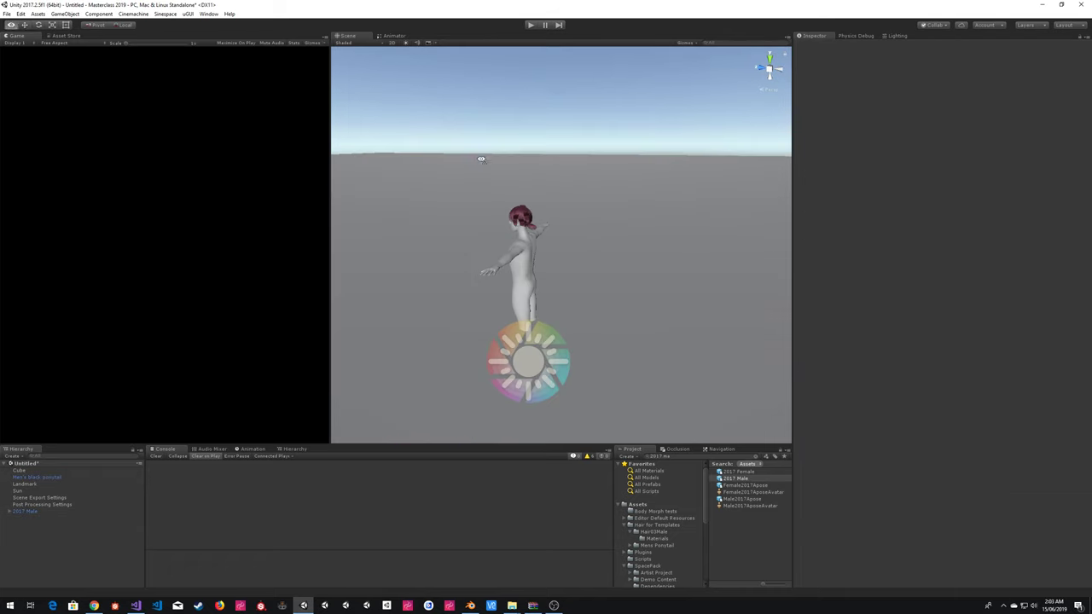
pyautogui.click(526, 214)
pyautogui.press('f')
pyautogui.click(574, 86)
pyautogui.press('a')
pyautogui.moveTo(574, 85); pyautogui.dragTo(896, 140, button='right')
pyautogui.press('w')
pyautogui.keyDown('alt'); pyautogui.moveTo(896, 140); pyautogui.dragTo(637, 164); pyautogui.keyUp('alt')
pyautogui.click(637, 163)
pyautogui.click(483, 146)
pyautogui.click(629, 166)
pyautogui.click(668, 149)
pyautogui.moveTo(457, 152); pyautogui.dragTo(588, 92, button='right')
pyautogui.press('a')
pyautogui.press('w')
pyautogui.click(582, 178)
pyautogui.click(622, 135)
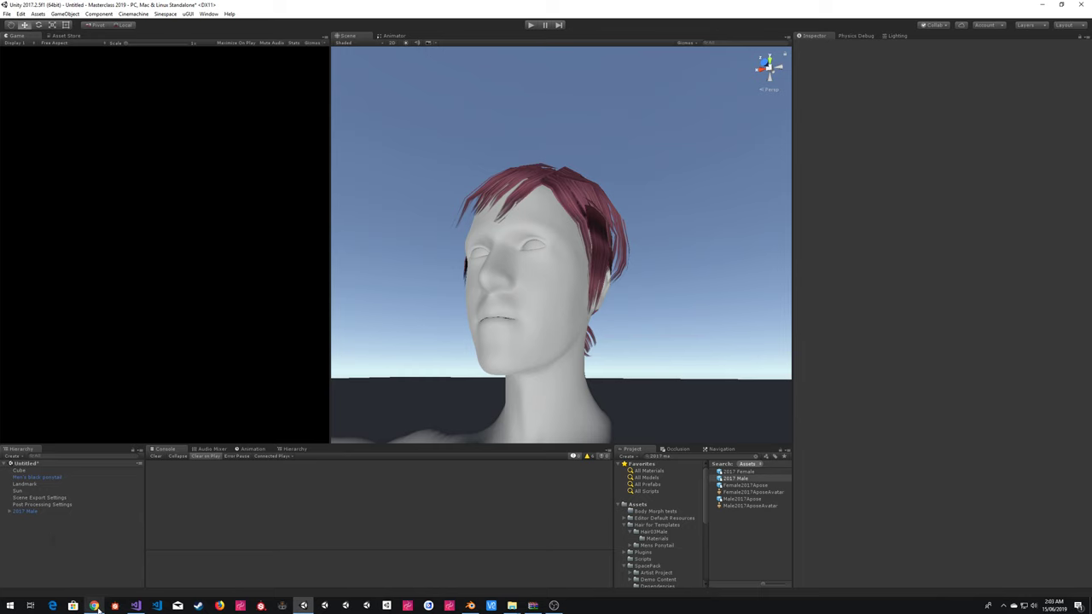
# - Switch to Chrome and open the UnityHairShader repository from its developer's GitHub profile in a new tab
pyautogui.click(96, 570)
pyautogui.hotkey('ctrl', 't')
pyautogui.write('github.com')
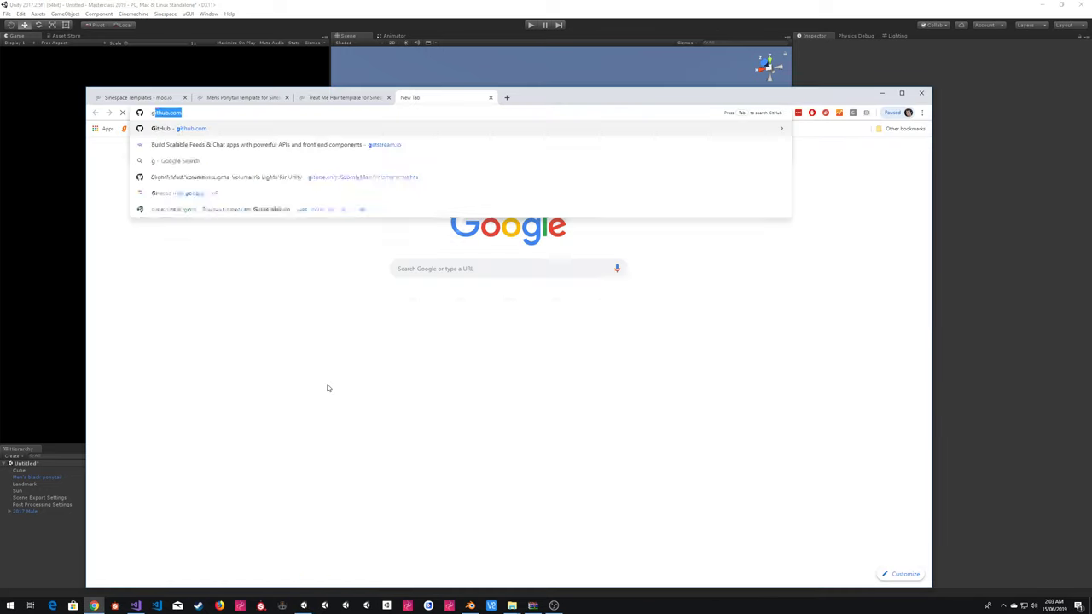
pyautogui.press('Down')
pyautogui.press('Down')
pyautogui.hotkey('ctrl', 'shift', 'Left')
pyautogui.hotkey('ctrl', 'shift', 'Left')
pyautogui.press('BackSpace')
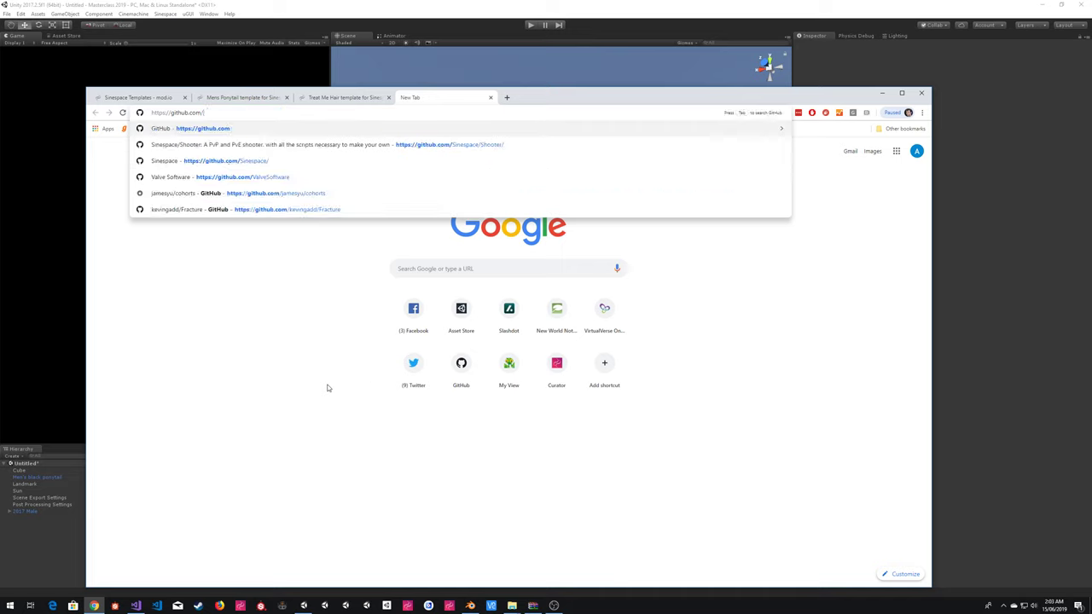
pyautogui.write('AdamFrisby')
pyautogui.press('Return')
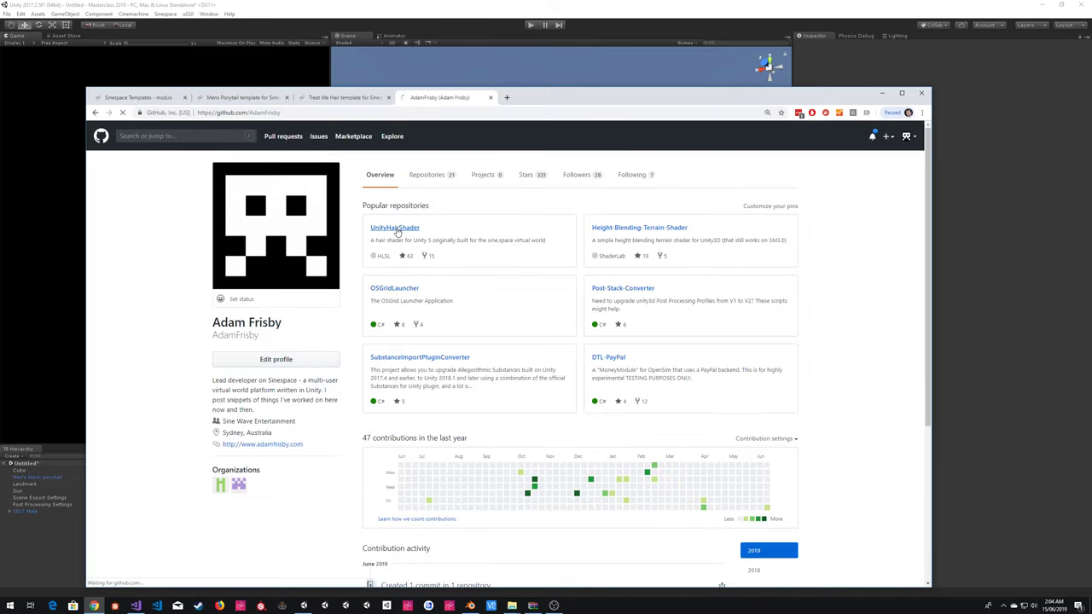
pyautogui.click(395, 229)
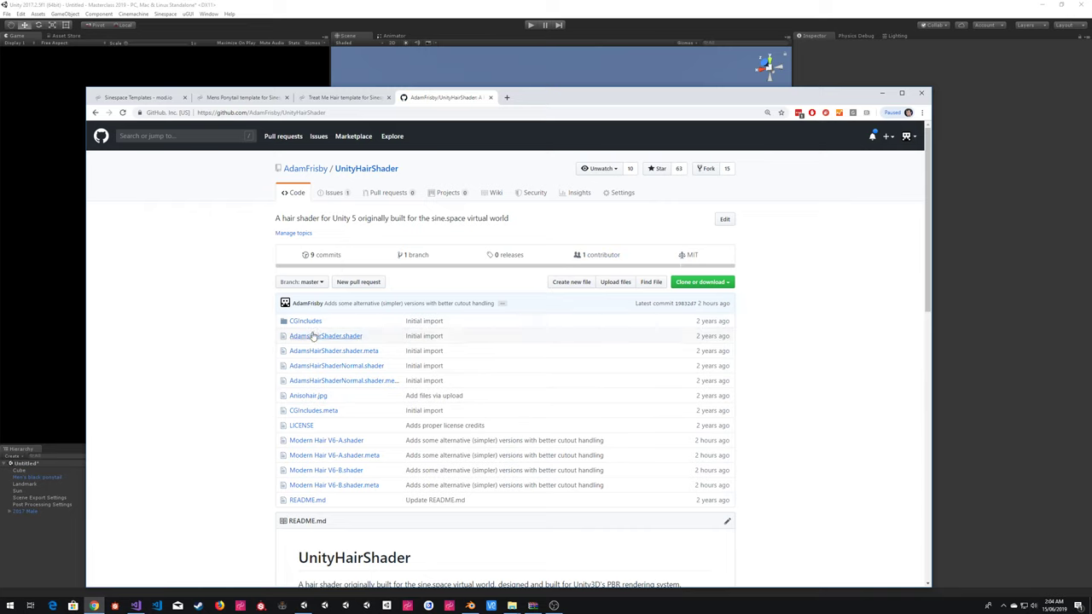
# - Look through the UnityHairShader repository's file list and README sample image, and switch back to Unity
pyautogui.scroll(-3, 528, 395)
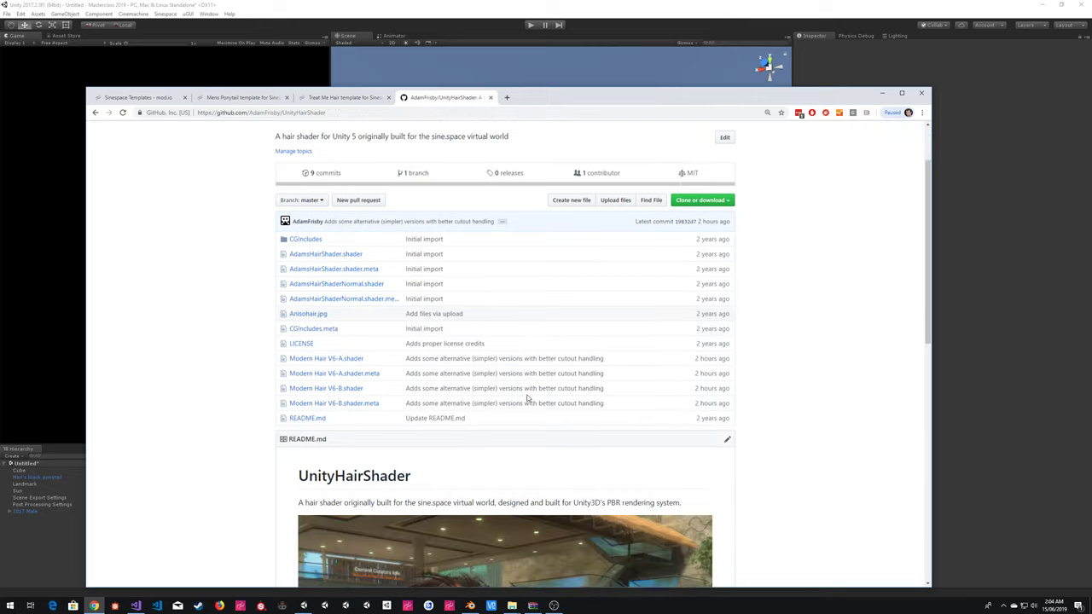
pyautogui.scroll(-2, 516, 366)
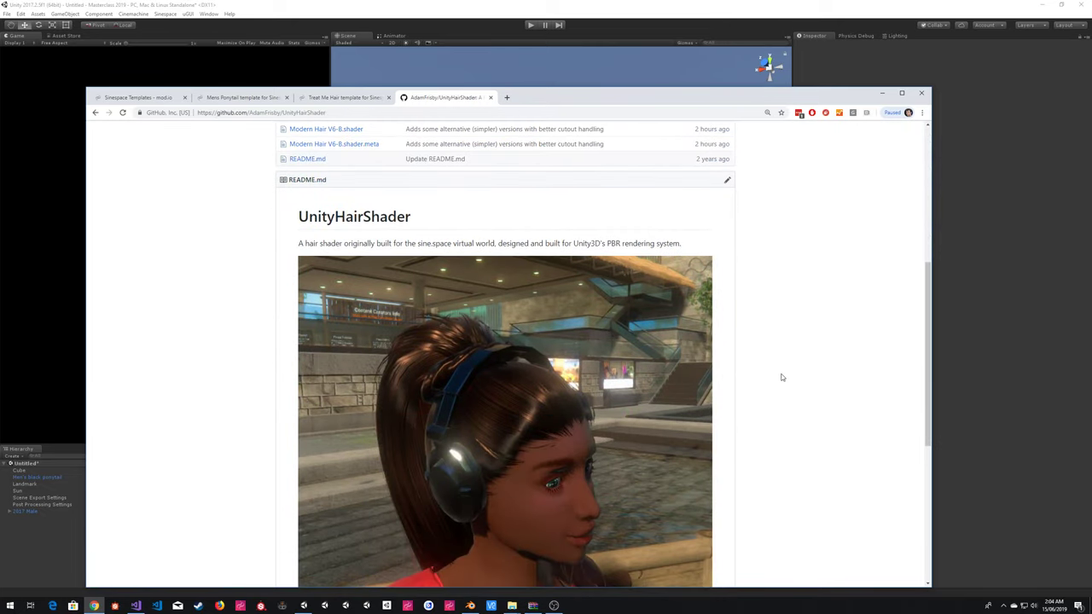
pyautogui.scroll(-1, 782, 377)
pyautogui.click(956, 366)
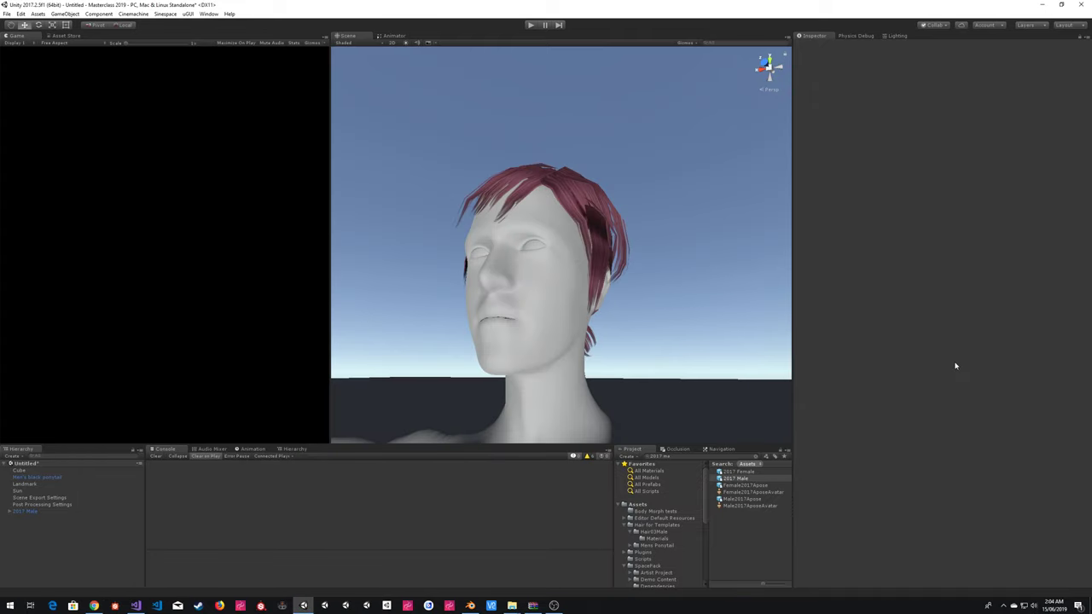
pyautogui.click(534, 191)
pyautogui.click(647, 174)
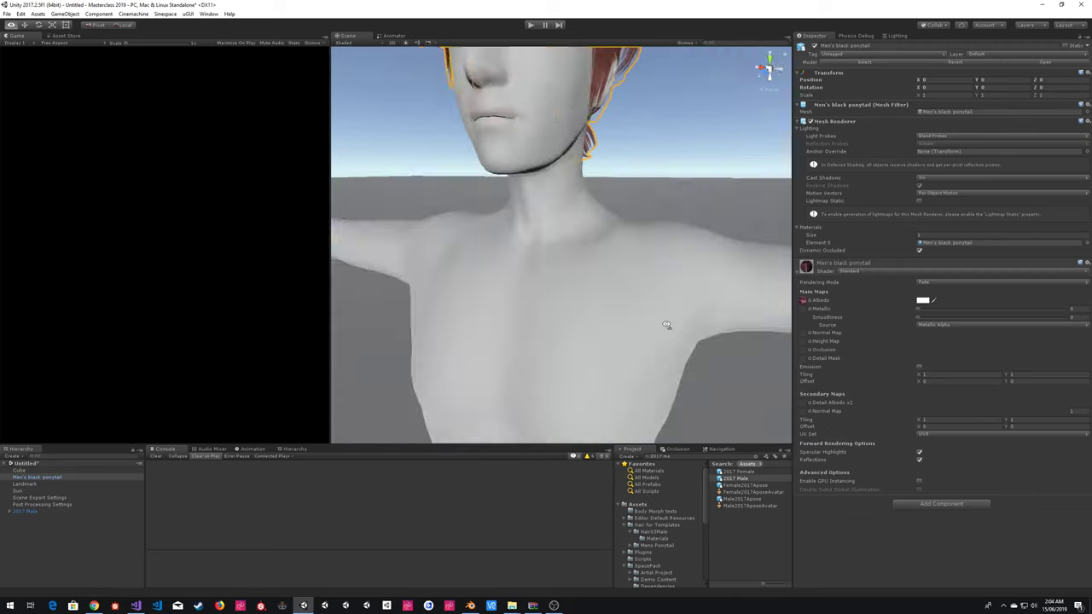
pyautogui.moveTo(636, 317)
pyautogui.keyDown('alt'); pyautogui.mouseDown()
pyautogui.moveTo(634, 358)
pyautogui.moveTo(636, 310)
pyautogui.mouseUp(); pyautogui.keyUp('alt')
pyautogui.scroll(3, 636, 310)
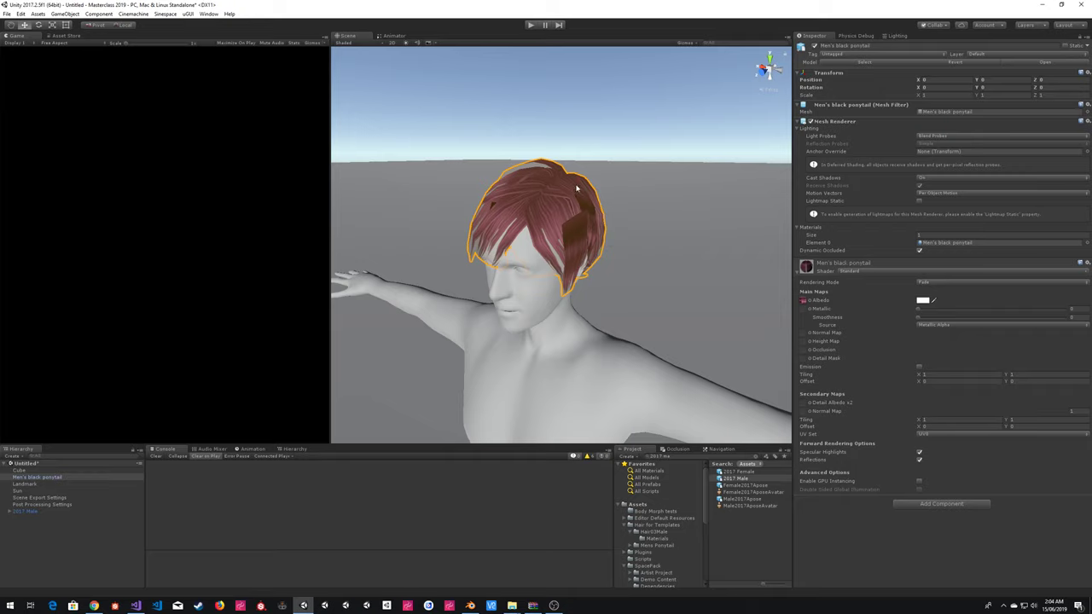
pyautogui.click(866, 273)
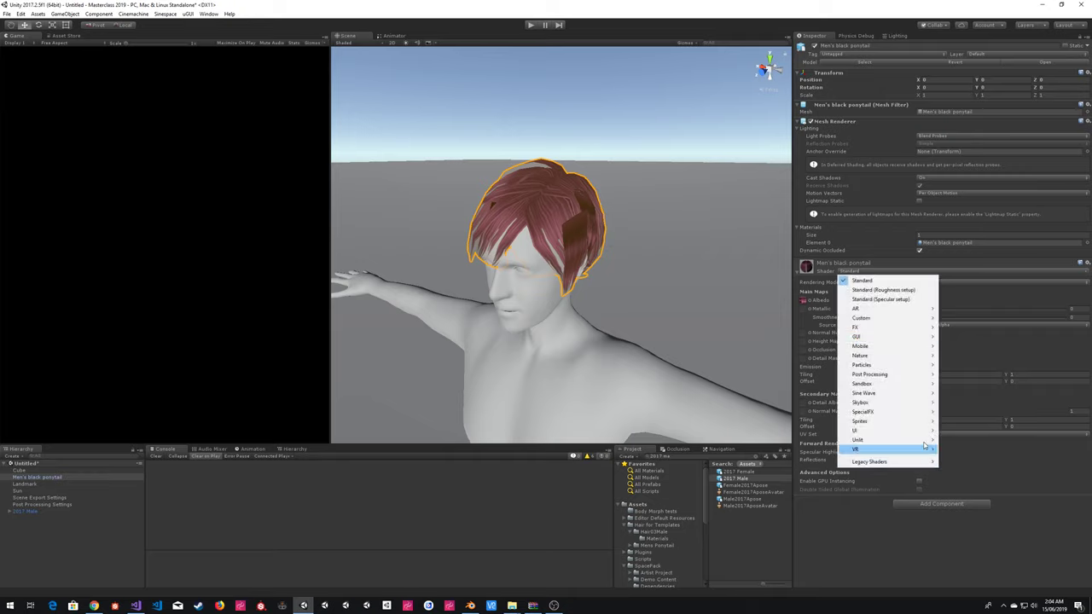
pyautogui.moveTo(905, 404)
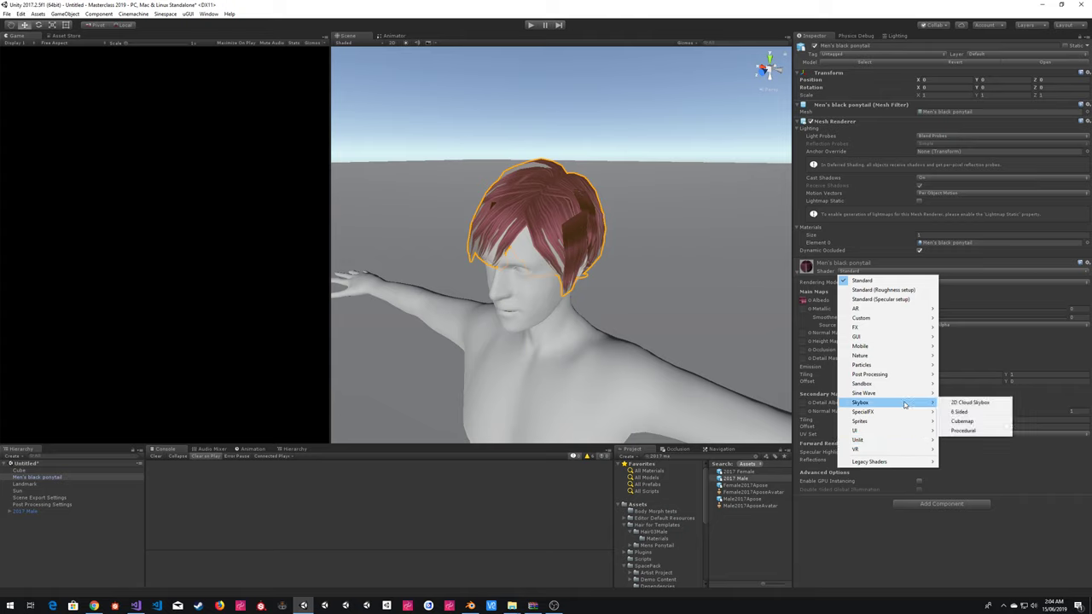
# - Turn on scene lighting in the Scene view and align the Sun light with the current view
pyautogui.click(405, 43)
pyautogui.click(621, 159)
pyautogui.moveTo(621, 159)
pyautogui.keyDown('alt'); pyautogui.mouseDown()
pyautogui.moveTo(607, 171)
pyautogui.moveTo(310, 165)
pyautogui.moveTo(275, 192)
pyautogui.moveTo(526, 156)
pyautogui.moveTo(635, 167)
pyautogui.moveTo(626, 171)
pyautogui.mouseUp(); pyautogui.keyUp('alt')
pyautogui.scroll(-5, 626, 171)
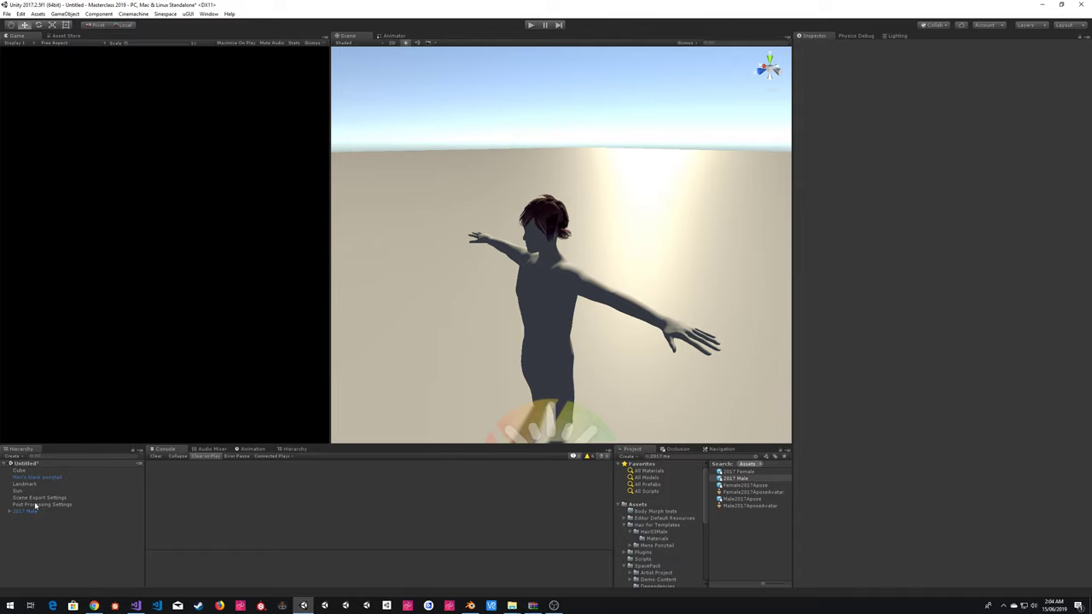
pyautogui.click(20, 491)
pyautogui.hotkey('ctrl', 'shift', 'f')
# - Change the shader on the Men's black ponytail's material to Sine Wave/Hair/Modern Hair
pyautogui.keyDown('alt'); pyautogui.moveTo(551, 277); pyautogui.dragTo(555, 220); pyautogui.keyUp('alt')
pyautogui.click(554, 220)
pyautogui.press('w')
pyautogui.moveTo(555, 220)
pyautogui.mouseDown(button='right')
pyautogui.moveTo(539, 261)
pyautogui.moveTo(541, 231)
pyautogui.mouseUp(button='right')
pyautogui.click(520, 145)
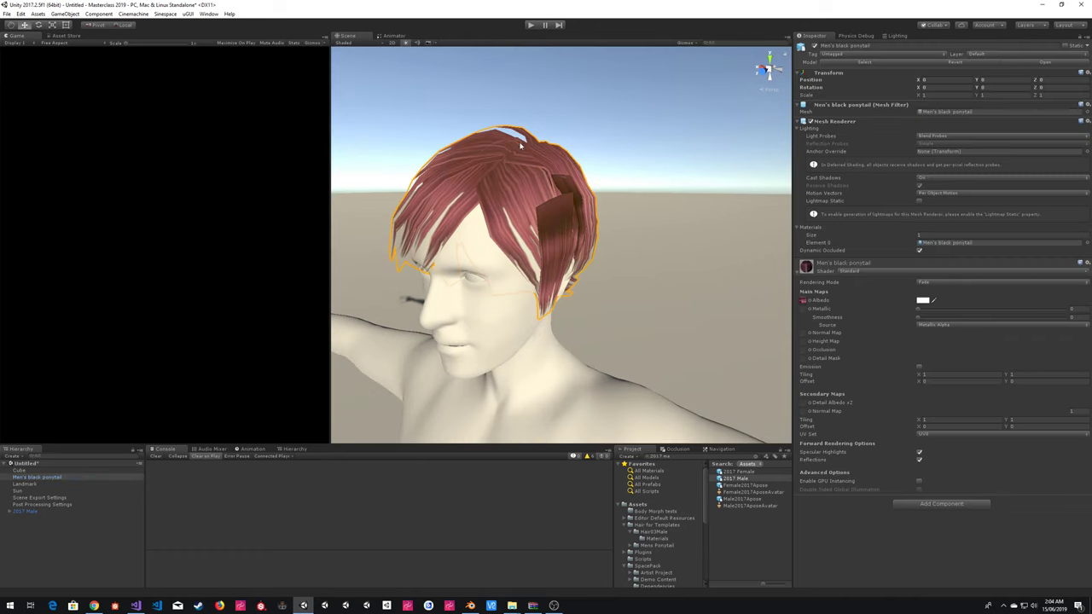
pyautogui.click(878, 273)
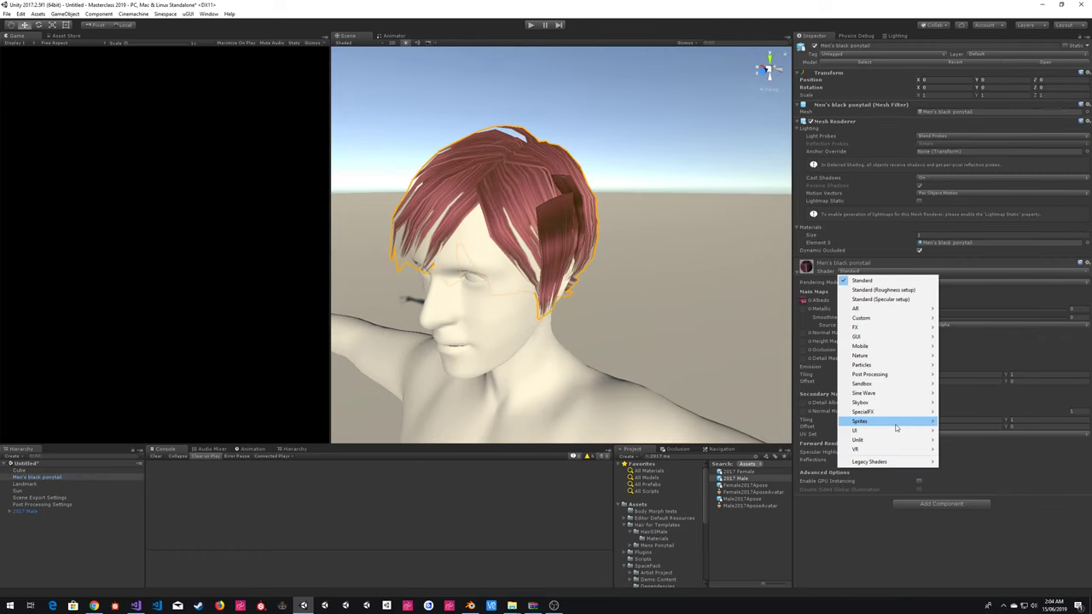
pyautogui.moveTo(896, 393)
pyautogui.moveTo(957, 403)
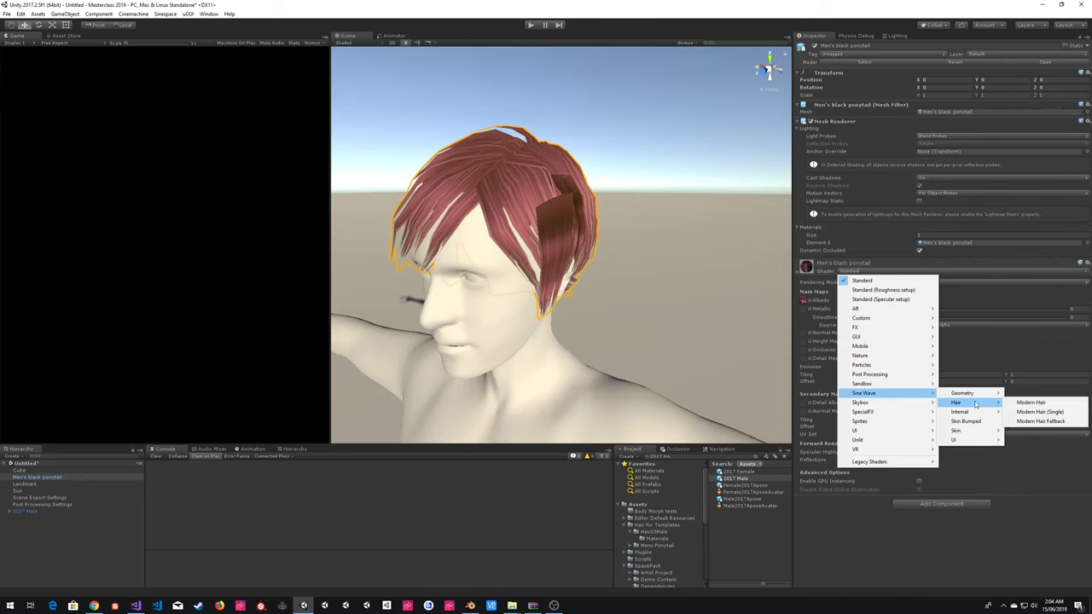
pyautogui.click(1055, 407)
# - Set the ponytail material's Metallic to about 0.244 and its Smoothness to about 0.579
pyautogui.click(669, 130)
pyautogui.keyDown('alt'); pyautogui.moveTo(669, 130); pyautogui.dragTo(584, 234); pyautogui.keyUp('alt')
pyautogui.click(585, 232)
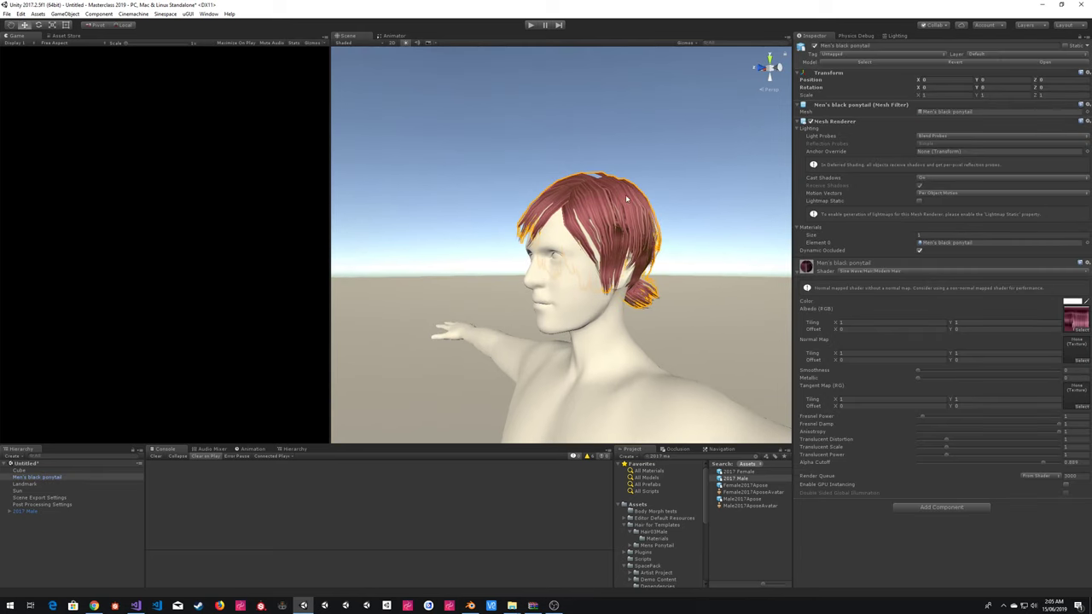
pyautogui.moveTo(973, 375); pyautogui.dragTo(1014, 369)
pyautogui.moveTo(944, 377)
pyautogui.mouseDown()
pyautogui.moveTo(1009, 373)
pyautogui.moveTo(1001, 376)
pyautogui.mouseUp()
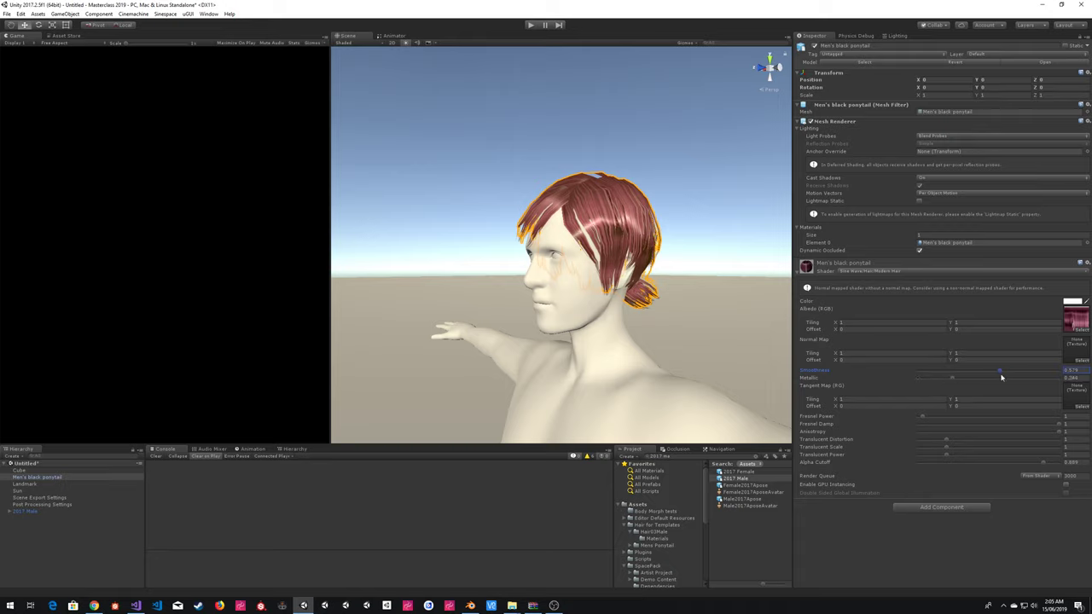
# - Examine the highlights of the Modern Hair shader on the ponytail from several angles and distances
pyautogui.click(588, 125)
pyautogui.moveTo(570, 243); pyautogui.dragTo(607, 282, button='right')
pyautogui.press('s')
pyautogui.press('w')
pyautogui.press('e')
pyautogui.click(604, 252)
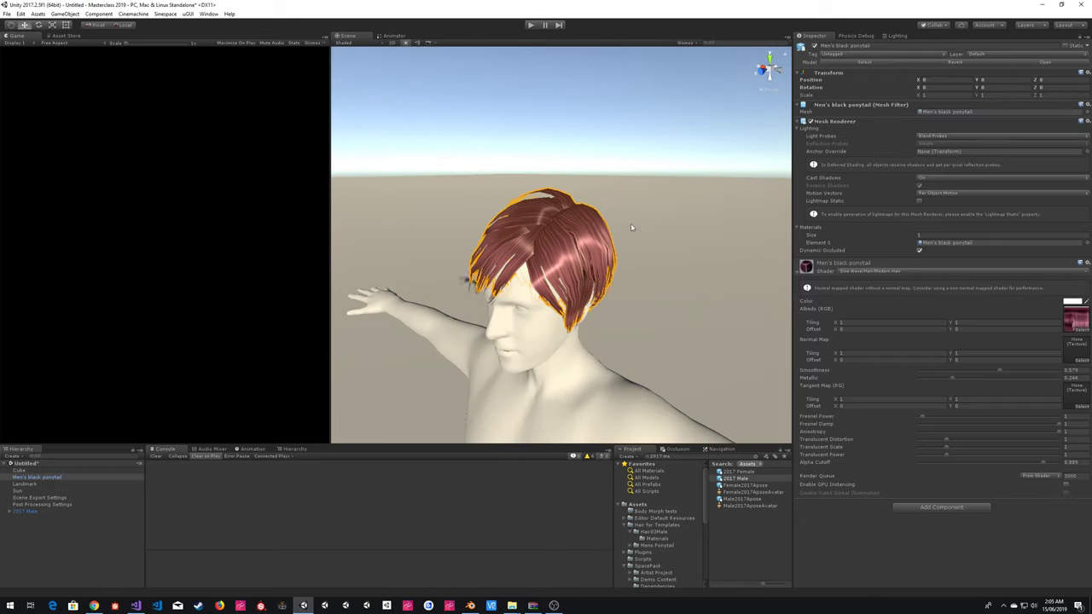
pyautogui.keyDown('alt'); pyautogui.moveTo(630, 232); pyautogui.dragTo(687, 261); pyautogui.keyUp('alt')
# - Locate the ponytail's material in the Mens Ponytail Materials folder and duplicate it
pyautogui.click(958, 241)
pyautogui.click(737, 466)
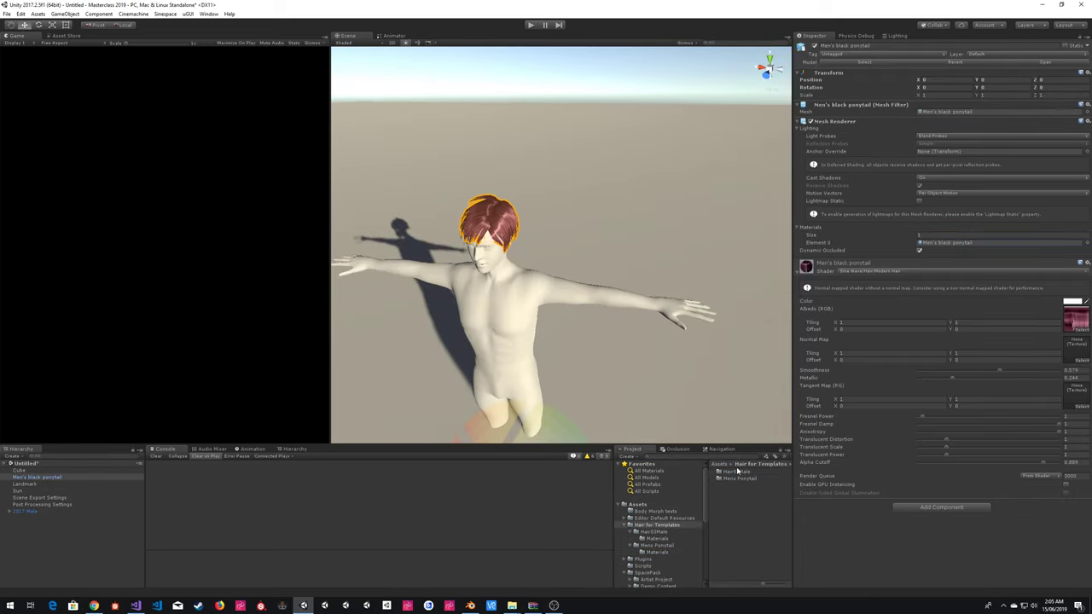
pyautogui.click(945, 242)
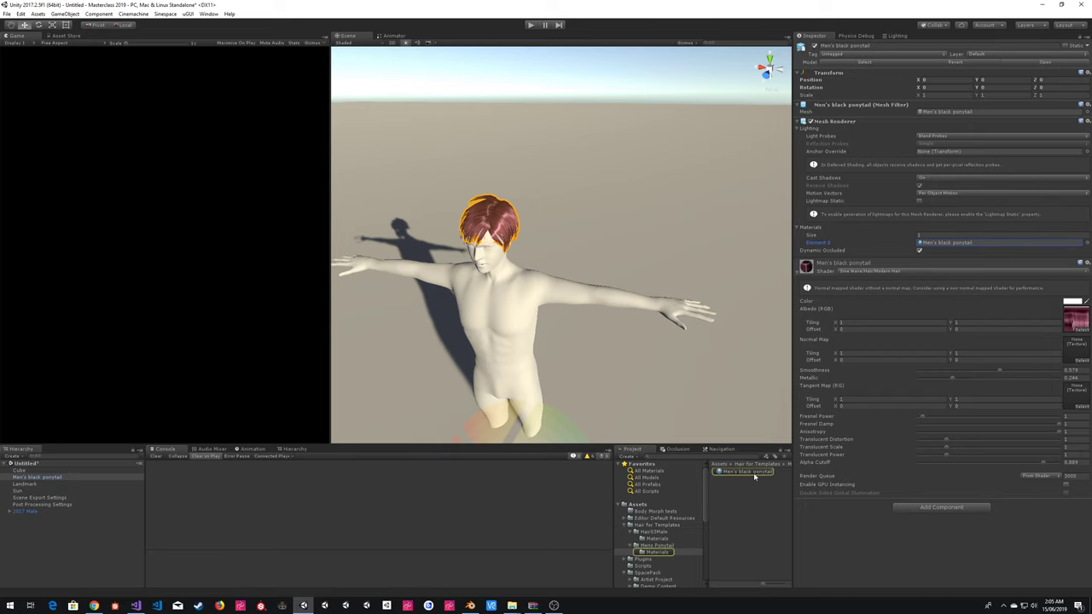
pyautogui.click(749, 472)
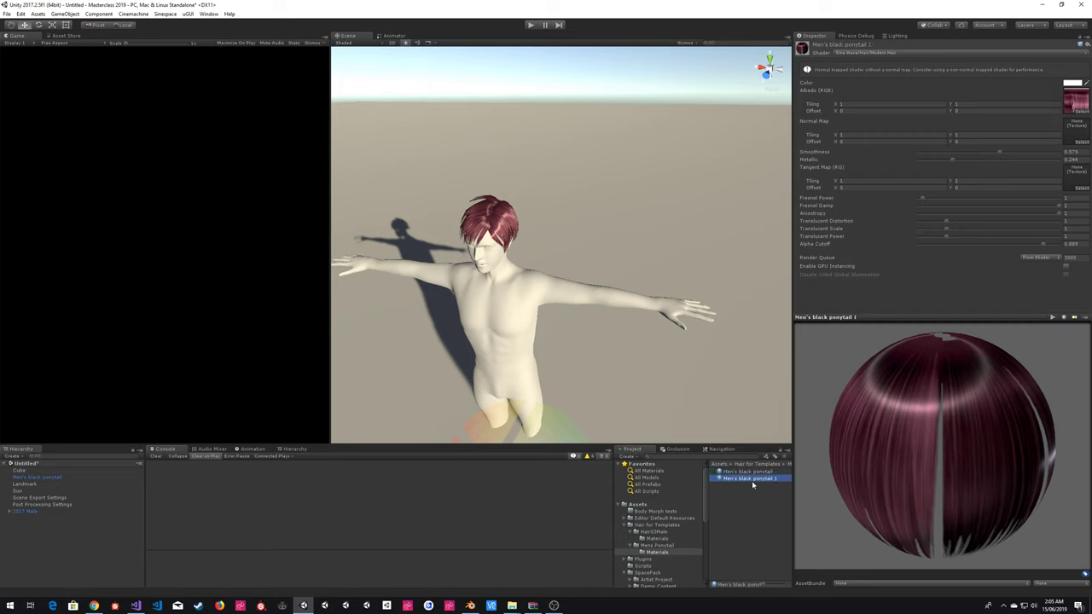
# - Give the duplicated ponytail material the Standard shader with the Cutout rendering mode
pyautogui.click(854, 53)
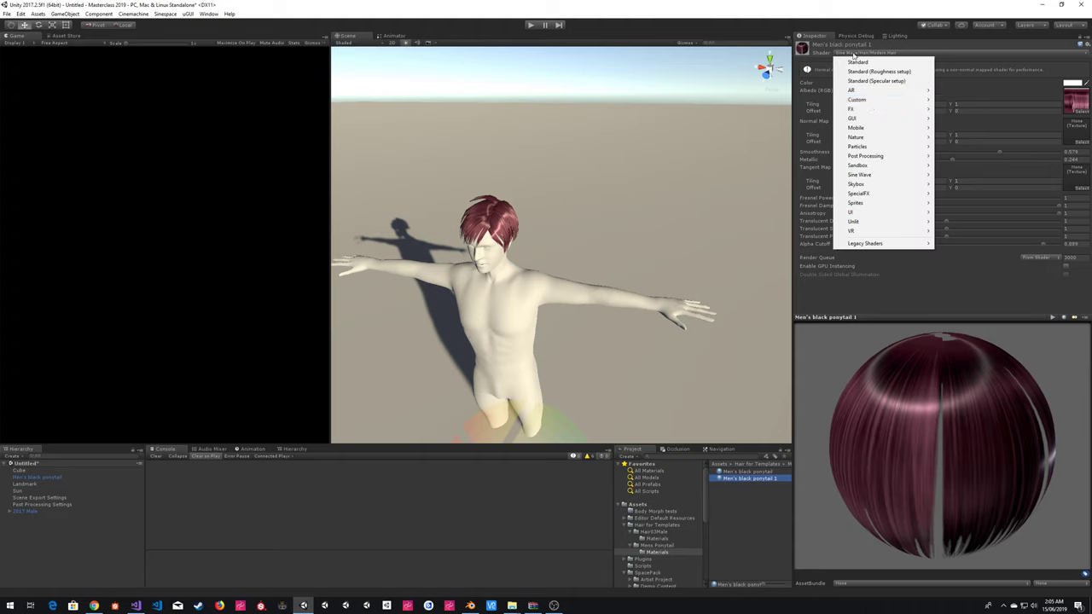
pyautogui.click(872, 63)
pyautogui.click(925, 67)
pyautogui.click(938, 85)
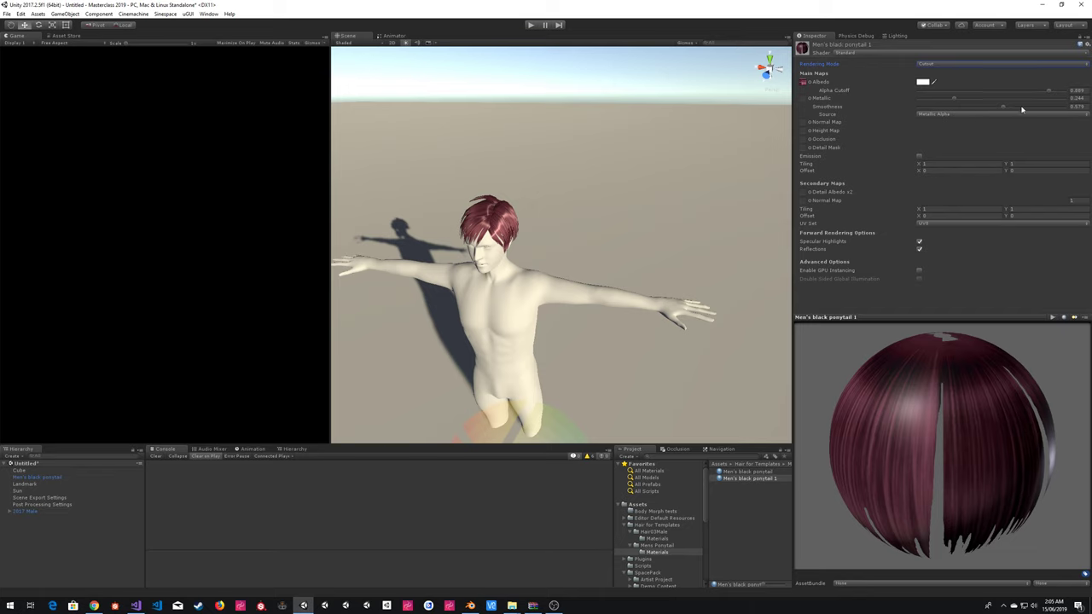
# - Duplicate the ponytail object, place the copy beside the avatar's head, and apply the duplicated Standard material to it
pyautogui.click(487, 207)
pyautogui.keyDown('alt'); pyautogui.moveTo(487, 207); pyautogui.dragTo(560, 353); pyautogui.keyUp('alt')
pyautogui.hotkey('ctrl', 'd')
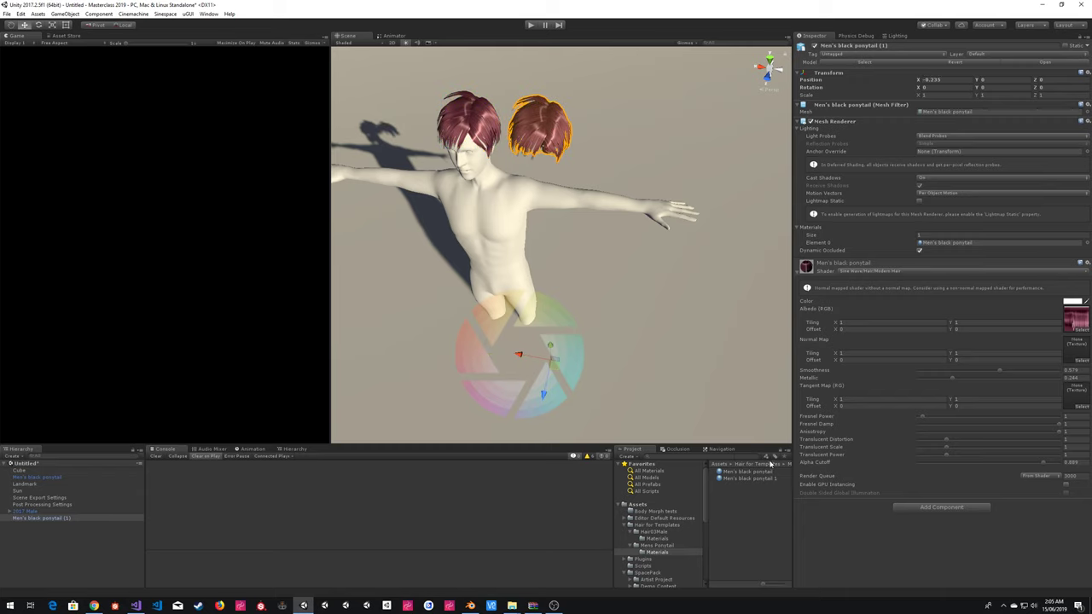
pyautogui.moveTo(752, 480); pyautogui.dragTo(549, 124)
pyautogui.moveTo(610, 190); pyautogui.dragTo(508, 172, button='right')
pyautogui.click(564, 130)
pyautogui.scroll(3, 551, 181)
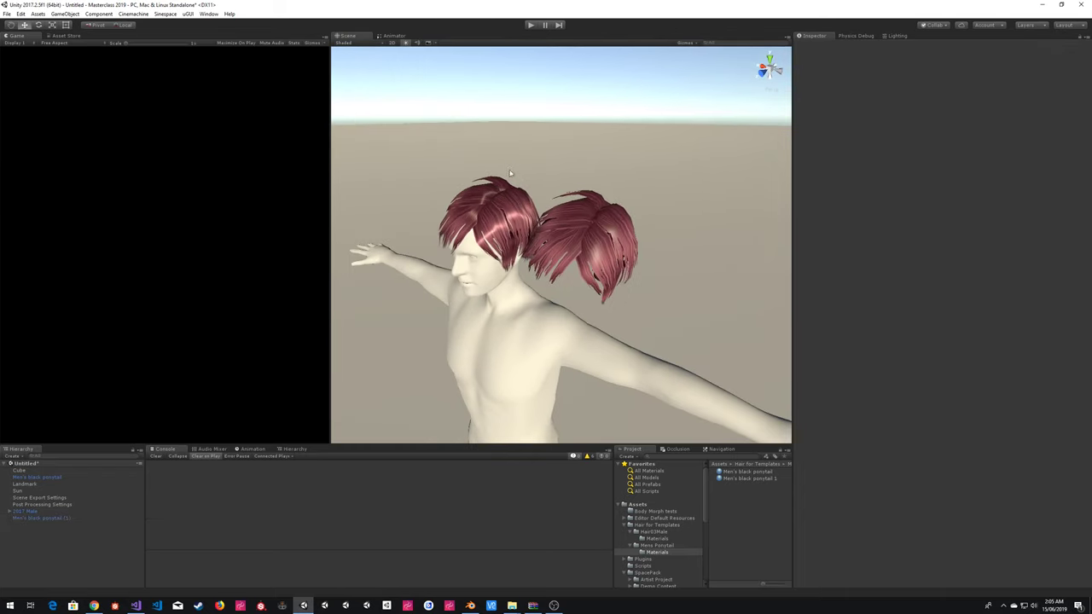
# - Compare the original ponytail with the Standard copy and slightly lower the original material's Metallic and Smoothness
pyautogui.click(509, 219)
pyautogui.keyDown('alt'); pyautogui.moveTo(520, 213); pyautogui.dragTo(635, 109); pyautogui.keyUp('alt')
pyautogui.scroll(3, 635, 109)
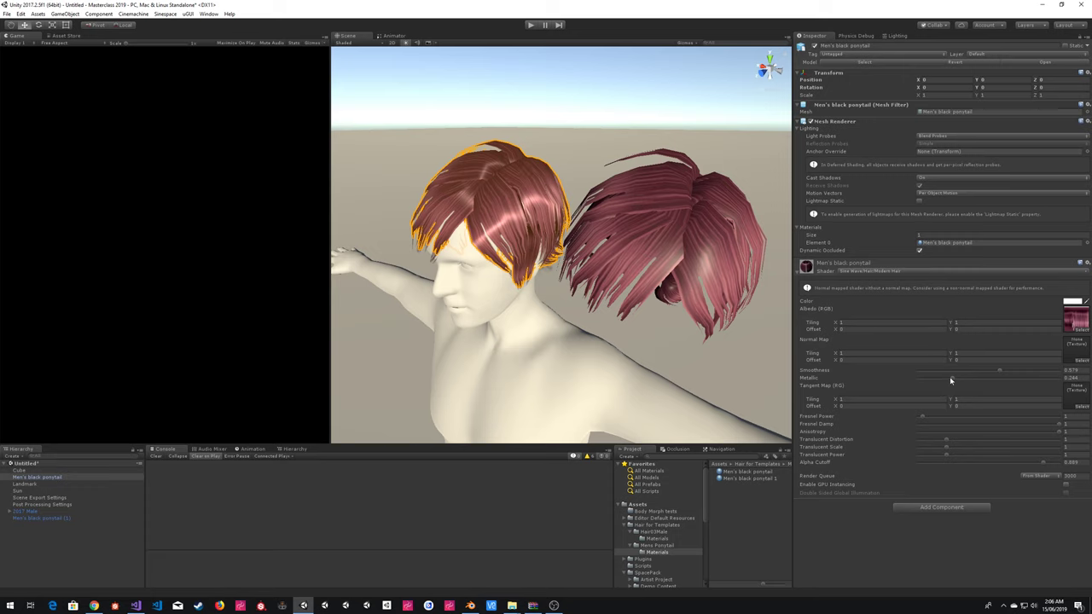
pyautogui.moveTo(951, 380)
pyautogui.mouseDown()
pyautogui.moveTo(904, 380)
pyautogui.moveTo(993, 379)
pyautogui.moveTo(909, 384)
pyautogui.moveTo(938, 381)
pyautogui.mouseUp()
pyautogui.click(1000, 373)
pyautogui.moveTo(1003, 373)
pyautogui.mouseDown()
pyautogui.moveTo(1012, 368)
pyautogui.moveTo(987, 373)
pyautogui.moveTo(996, 369)
pyautogui.mouseUp()
pyautogui.click(563, 125)
# - Set the scene's skybox material to Sample Cloud Skybox in the lighting settings
pyautogui.click(894, 36)
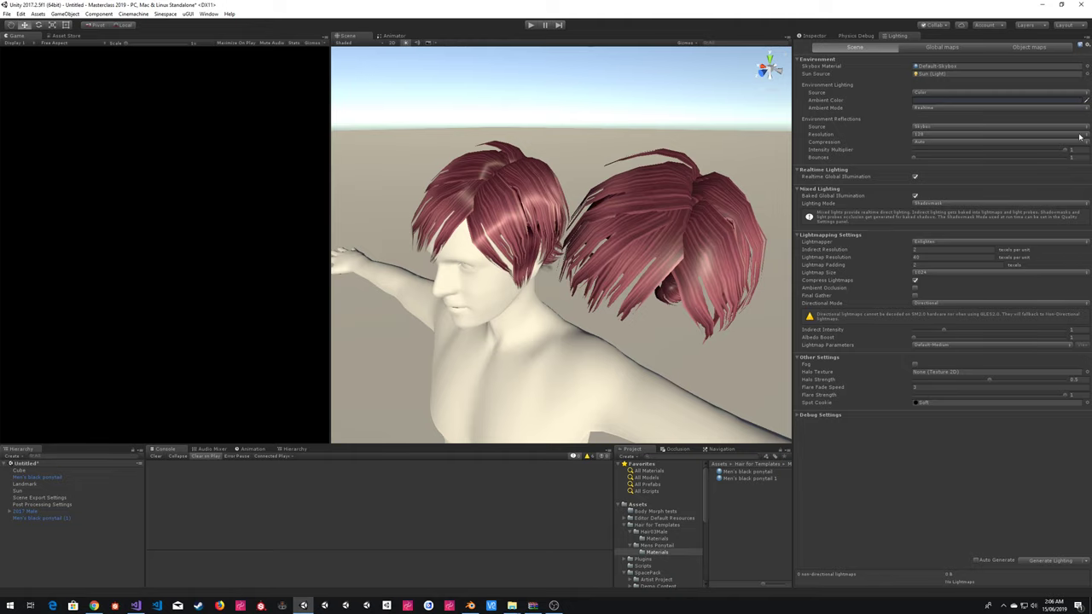
pyautogui.click(1015, 67)
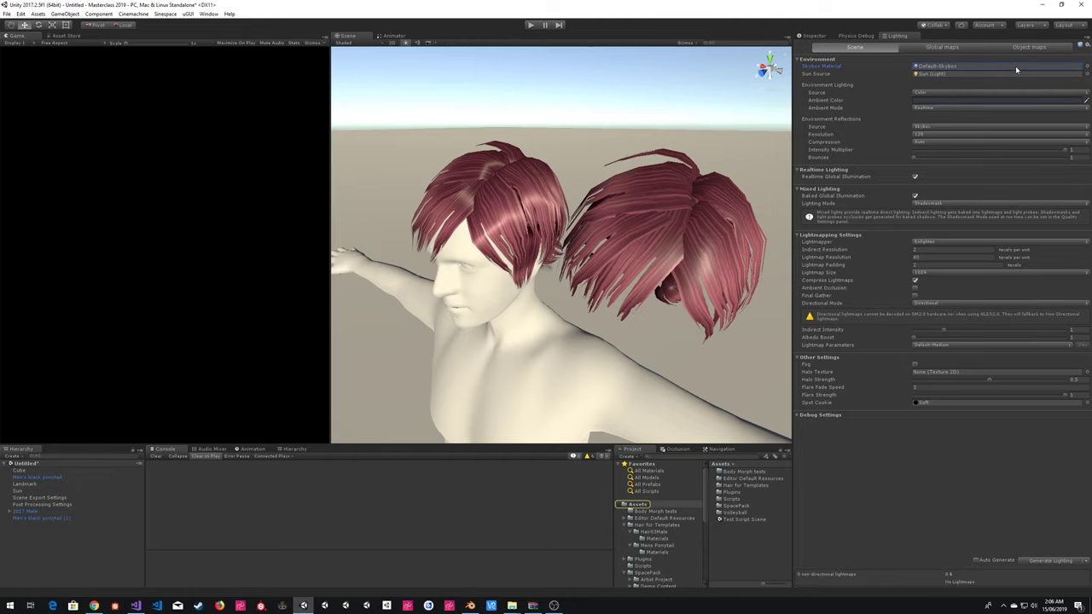
pyautogui.click(1086, 67)
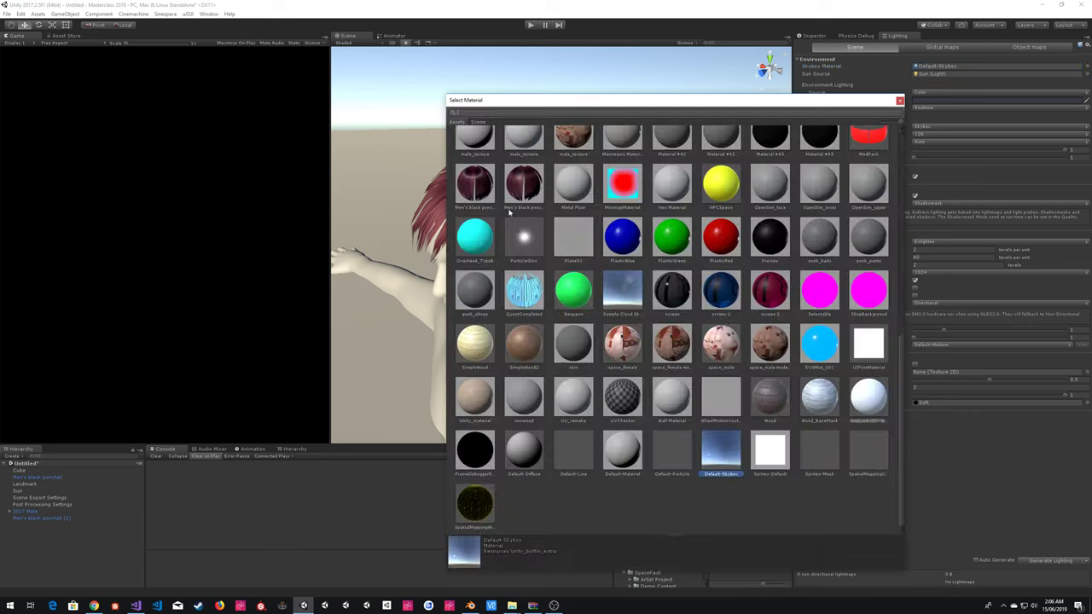
pyautogui.click(621, 291)
pyautogui.click(899, 101)
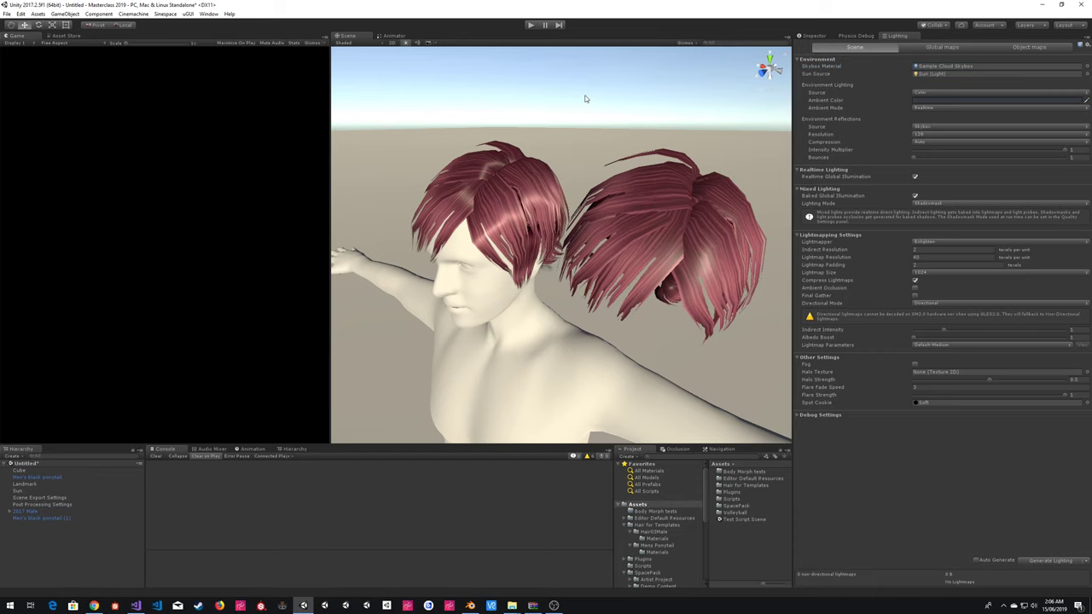
# - Add a 3D cube to the scene near the avatar
pyautogui.scroll(-6, 586, 102)
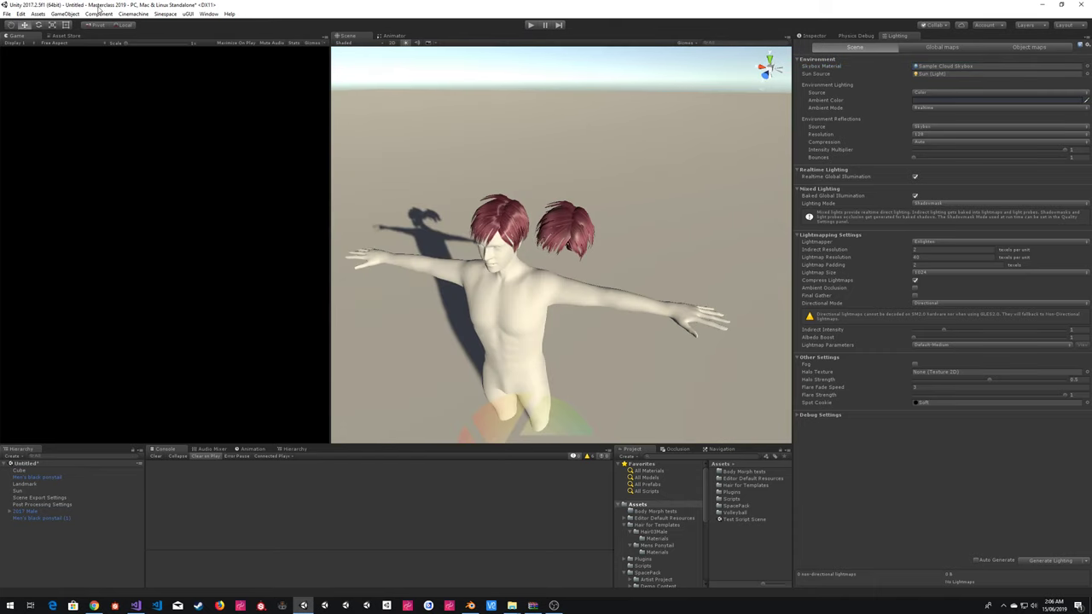
pyautogui.click(65, 13)
pyautogui.moveTo(103, 43)
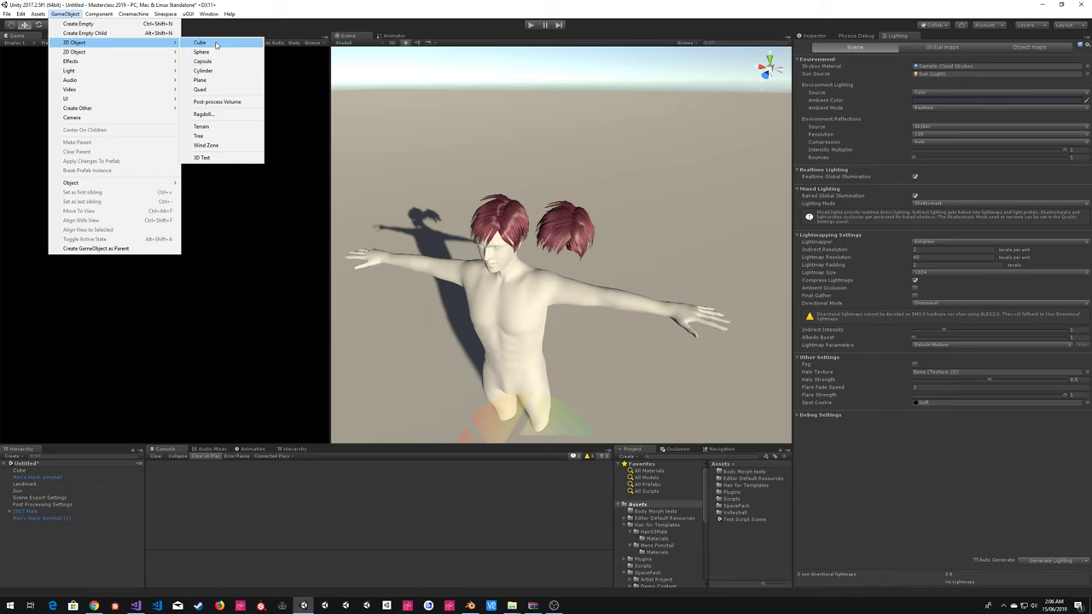
pyautogui.click(200, 42)
pyautogui.scroll(-3, 560, 234)
pyautogui.scroll(-4, 560, 234)
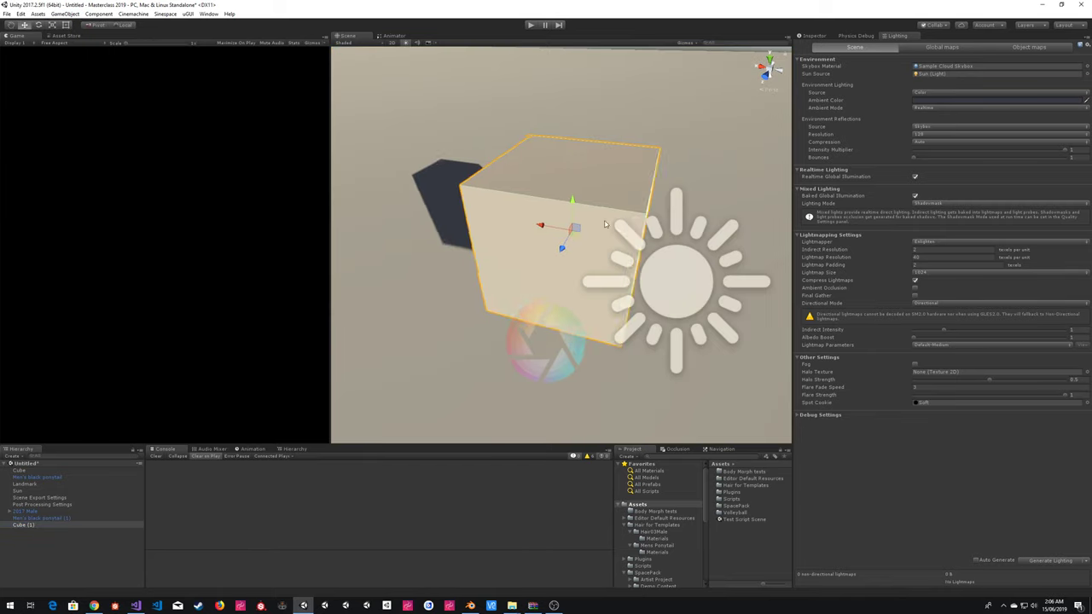
# - Duplicate the cube twice and spread the copies around the avatar
pyautogui.hotkey('ctrl', 'd')
pyautogui.moveTo(679, 158); pyautogui.dragTo(522, 363)
pyautogui.keyDown('alt'); pyautogui.moveTo(614, 291); pyautogui.dragTo(418, 195); pyautogui.keyUp('alt')
pyautogui.hotkey('ctrl', 'd')
pyautogui.moveTo(617, 233); pyautogui.dragTo(617, 159, button='right')
pyautogui.click(617, 159)
# - Assign the PlasticBlue material to all three new cubes and adjust their height together
pyautogui.click(601, 271)
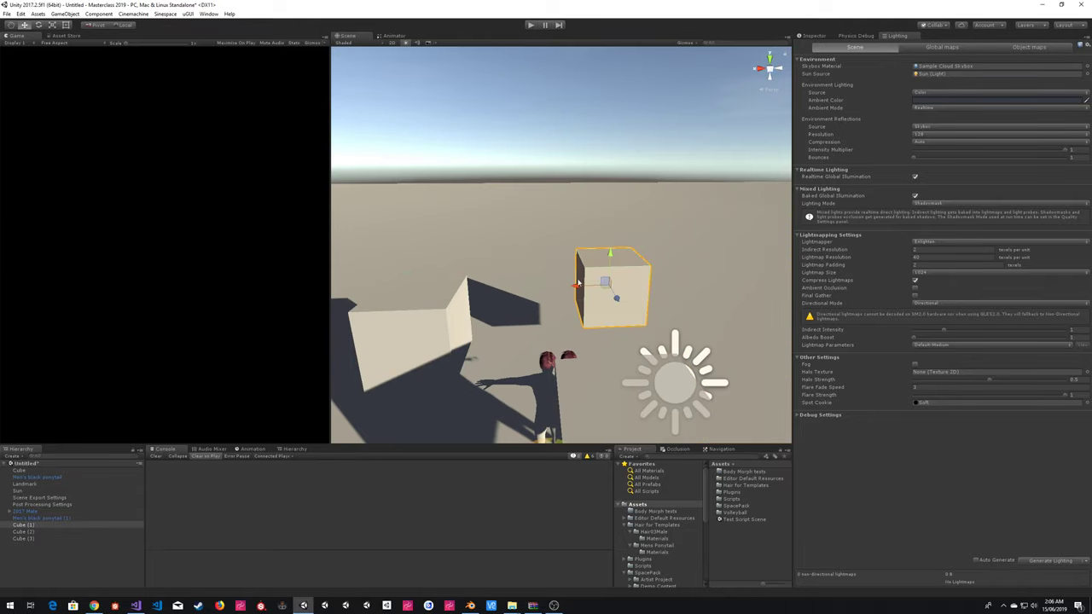
pyautogui.keyDown('shift'); pyautogui.click(407, 328); pyautogui.keyUp('shift')
pyautogui.keyDown('shift'); pyautogui.click(604, 389); pyautogui.keyUp('shift')
pyautogui.click(814, 35)
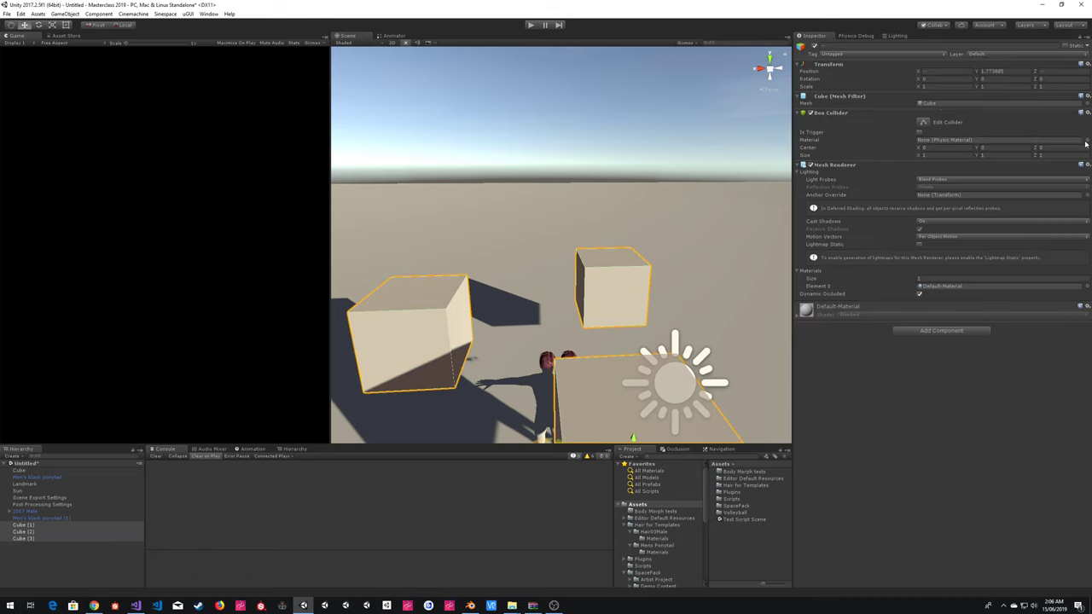
pyautogui.click(1086, 286)
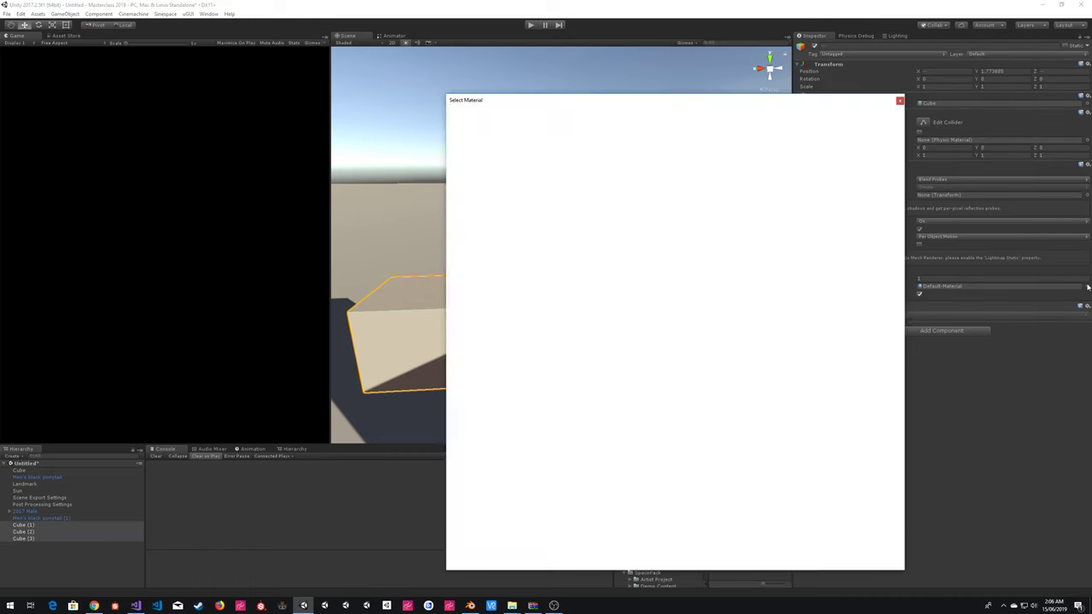
pyautogui.click(623, 239)
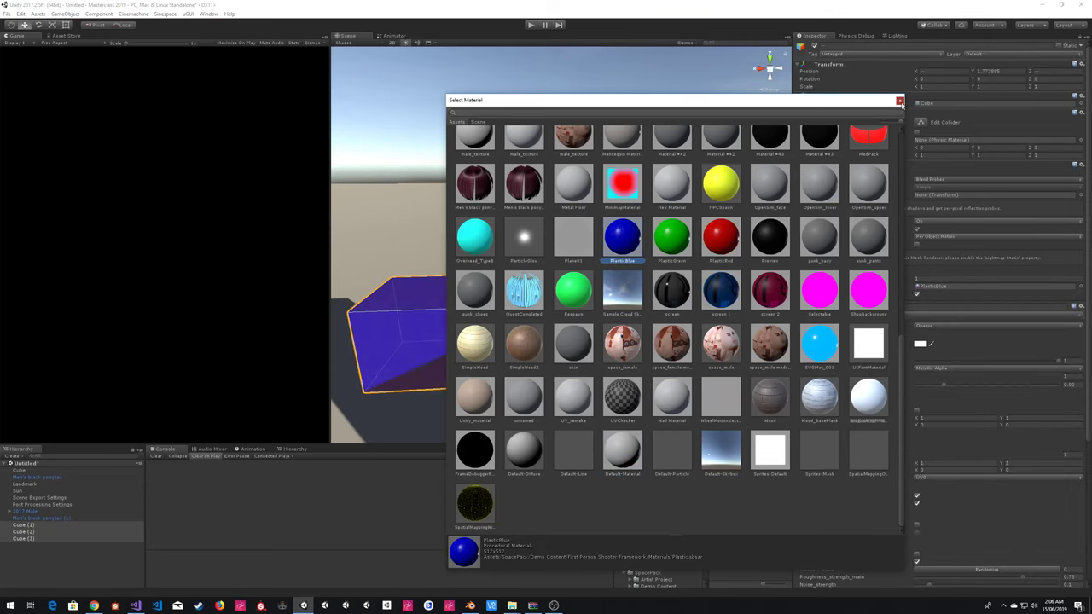
pyautogui.click(899, 100)
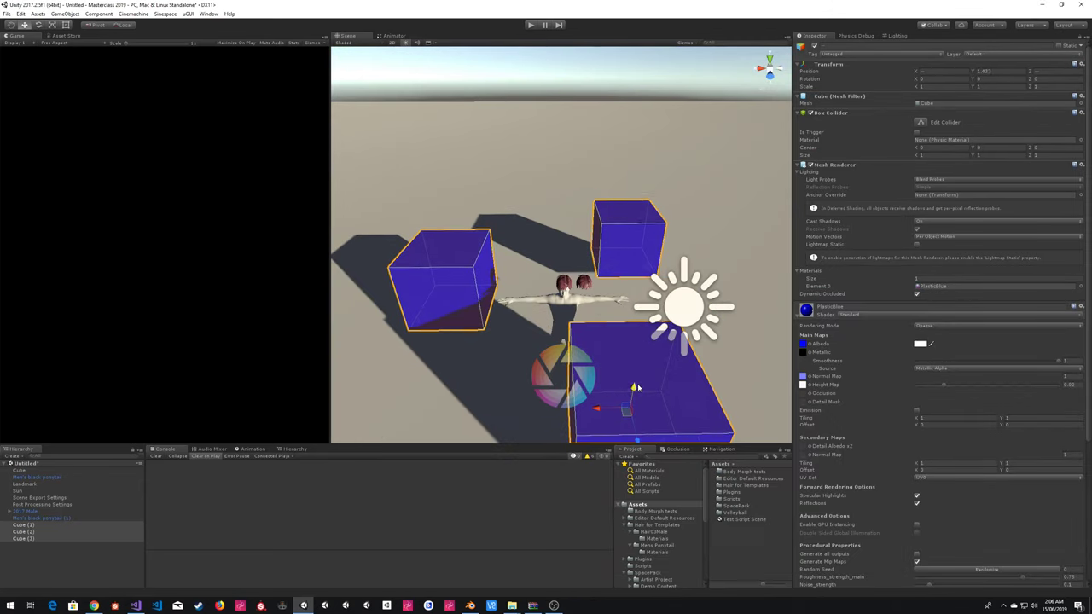
# - Add a reflection probe to the scene
pyautogui.click(491, 183)
pyautogui.click(64, 14)
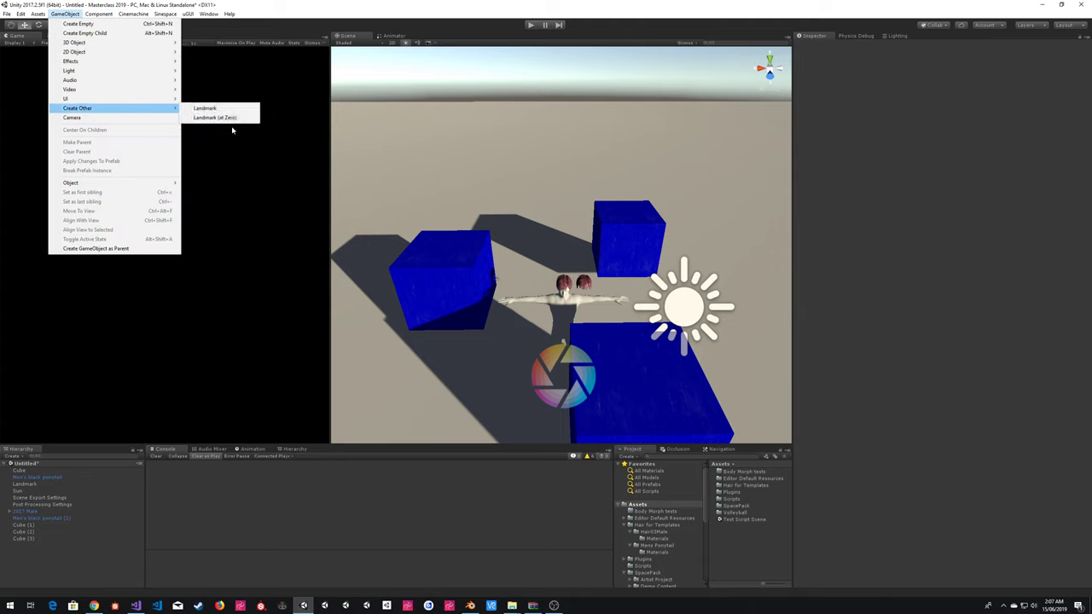
pyautogui.moveTo(127, 62)
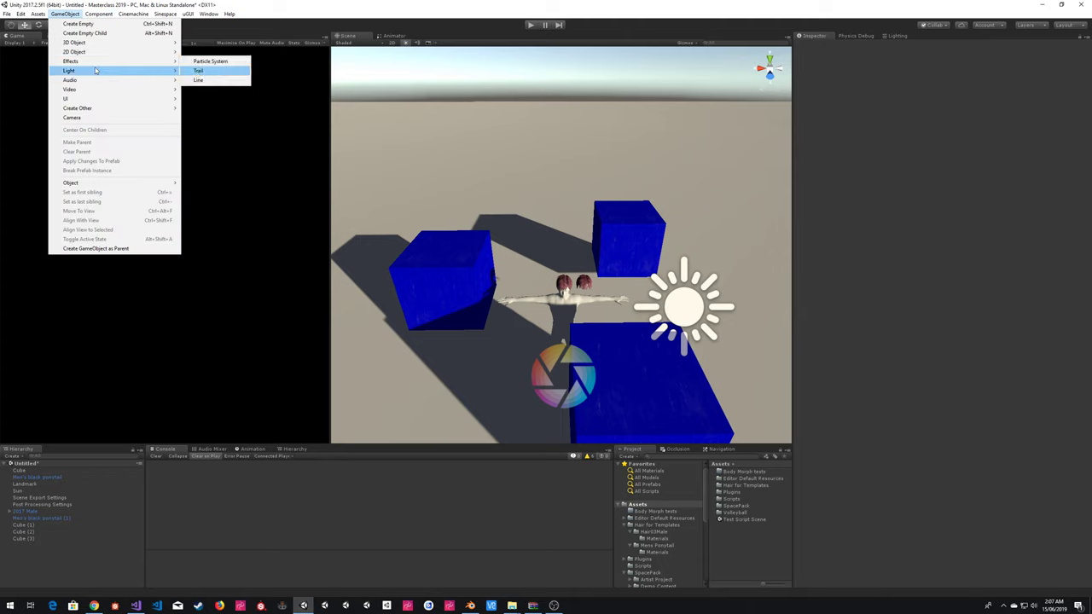
pyautogui.moveTo(97, 70)
pyautogui.click(215, 111)
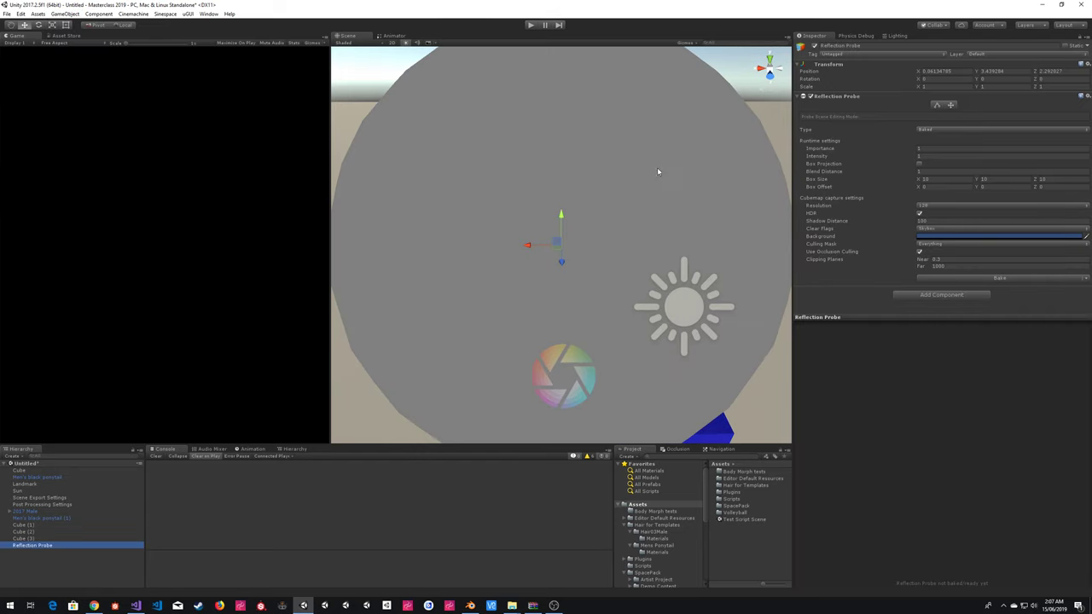
# - Position the reflection probe at X 0, Y 2, Z 0
pyautogui.moveTo(658, 170); pyautogui.dragTo(441, 205, button='right')
pyautogui.click(944, 73)
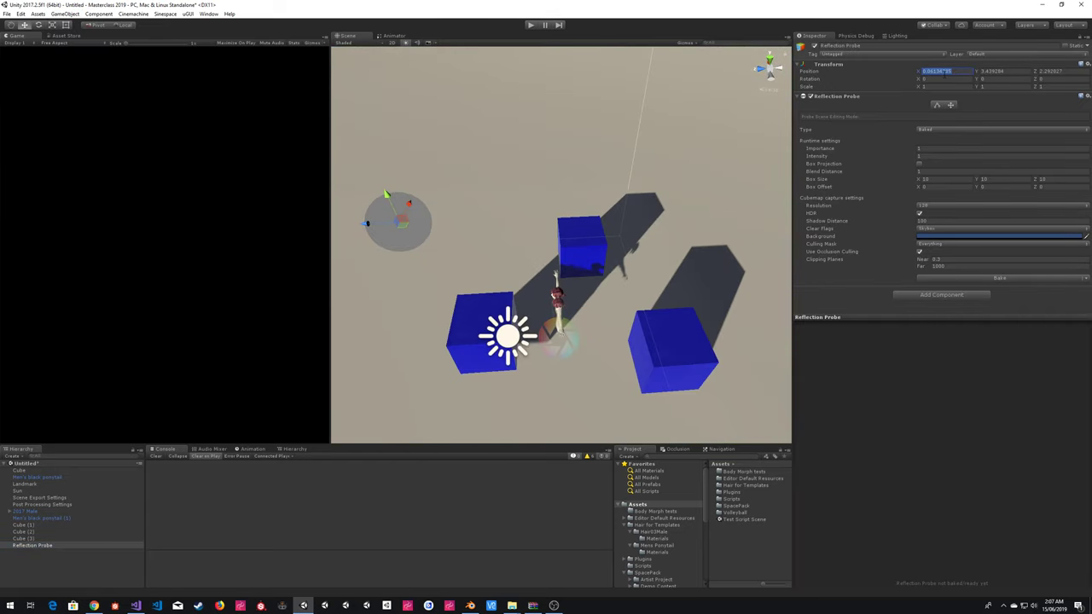
pyautogui.write('0')
pyautogui.press('Tab')
pyautogui.write('2')
pyautogui.press('Tab')
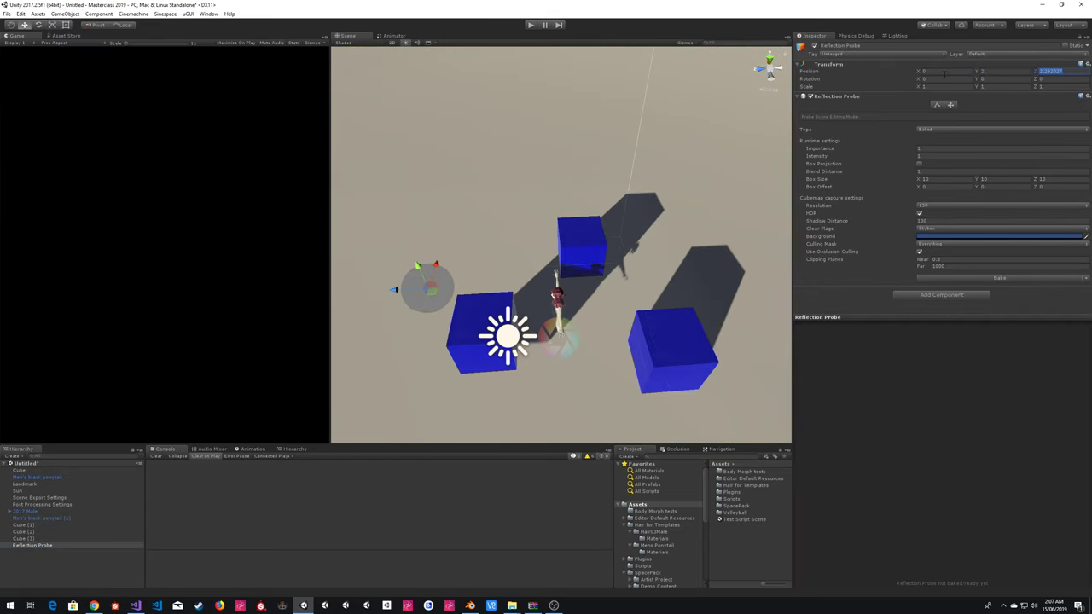
pyautogui.write('0')
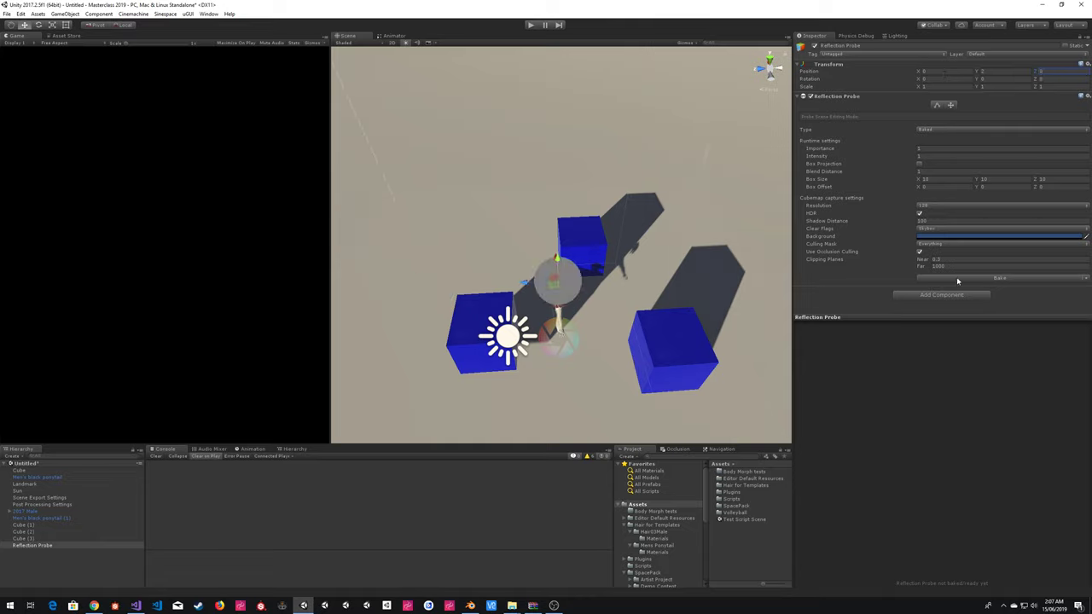
# - Set the reflection probe's type to Realtime and check its reflection of the cubes and avatar
pyautogui.click(938, 132)
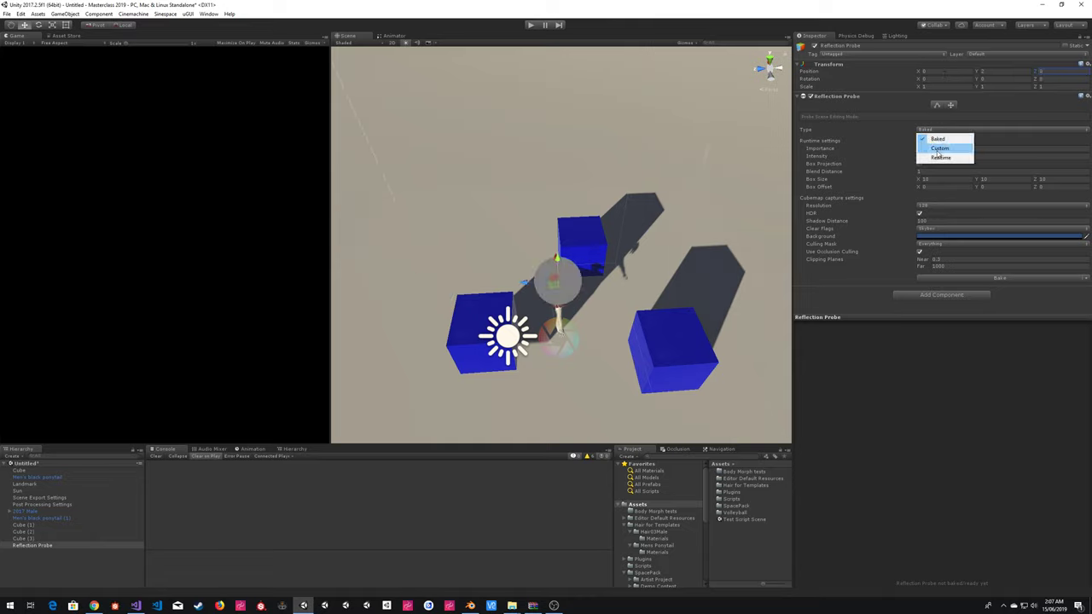
pyautogui.click(938, 159)
pyautogui.moveTo(576, 172); pyautogui.dragTo(644, 77, button='right')
pyautogui.click(643, 60)
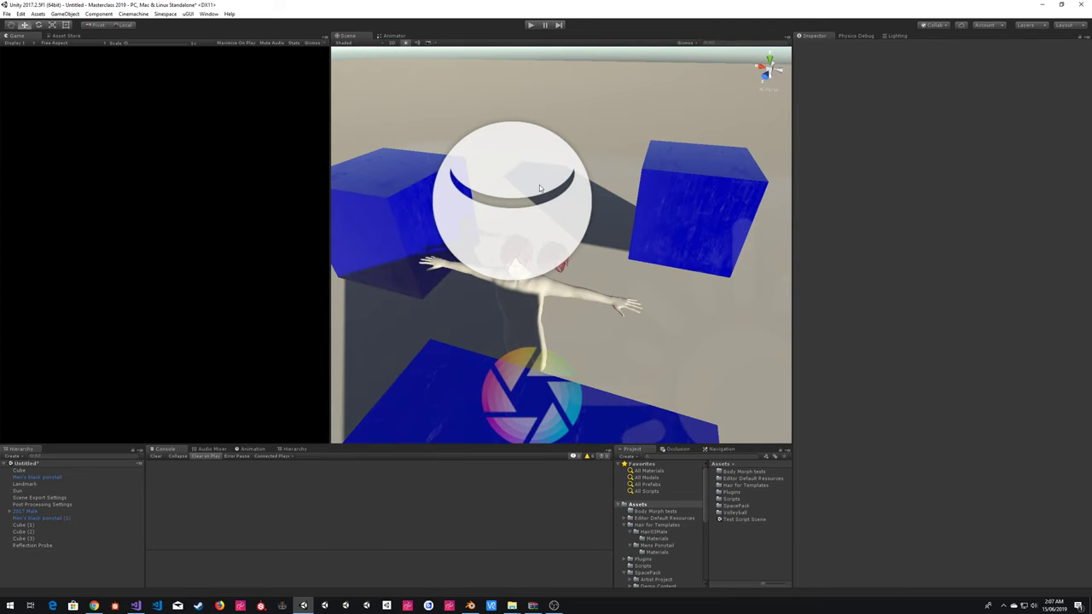
pyautogui.click(539, 186)
pyautogui.keyDown('alt'); pyautogui.moveTo(773, 120); pyautogui.dragTo(782, 58, button='right'); pyautogui.keyUp('alt')
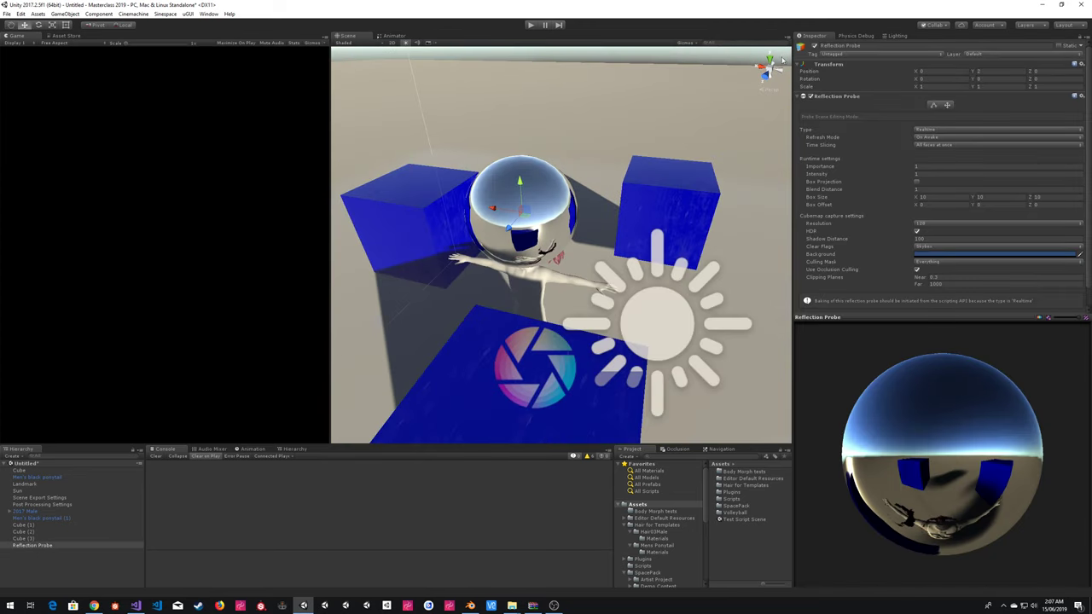
# - Turn off the ReflectionProbe gizmo display in the scene view
pyautogui.click(690, 43)
pyautogui.scroll(-10, 729, 347)
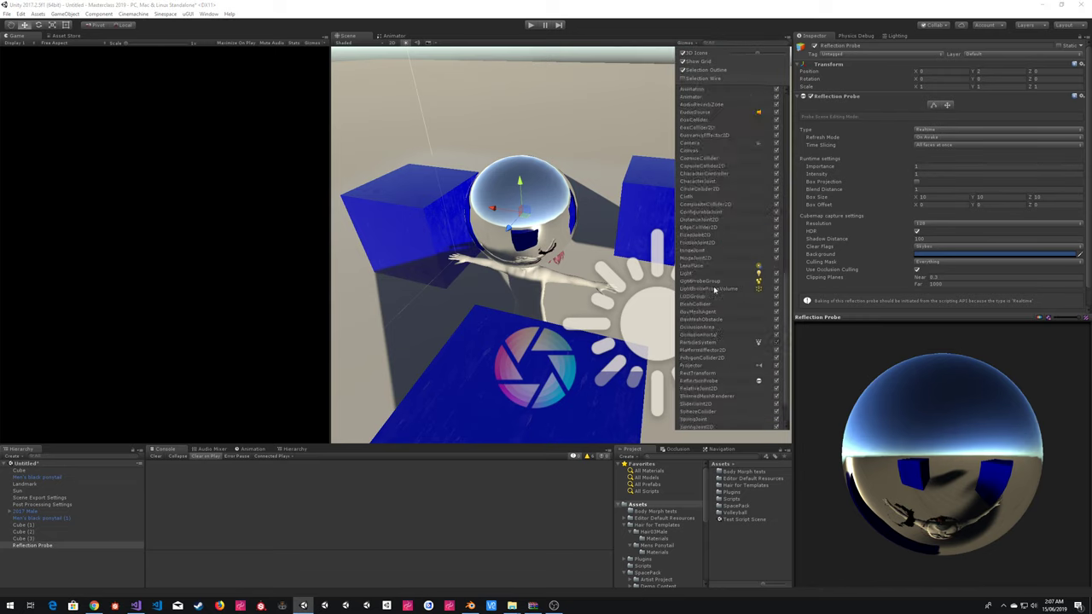
pyautogui.click(776, 333)
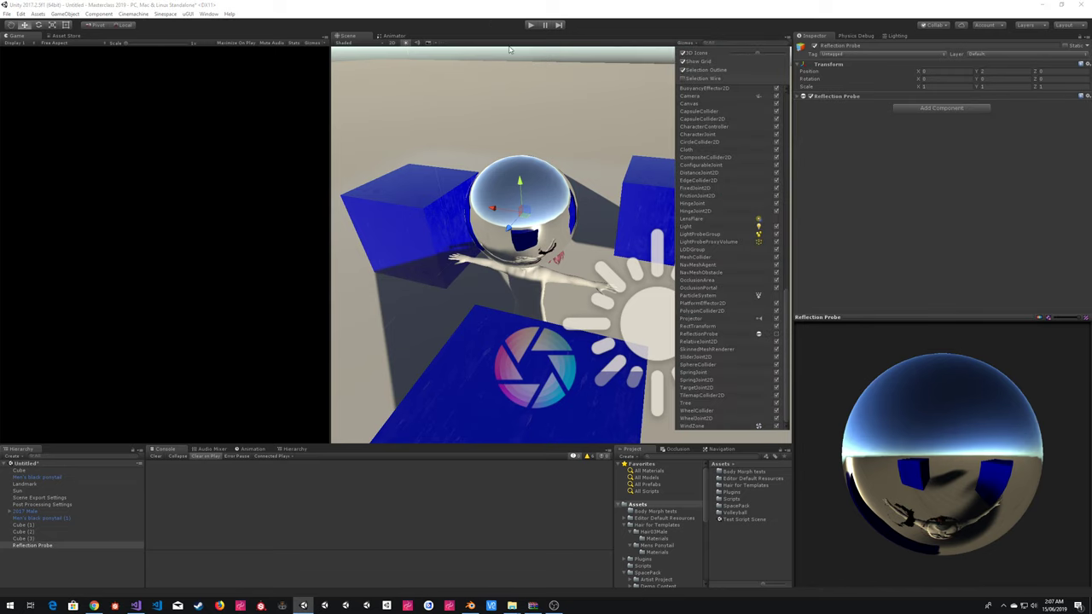
pyautogui.moveTo(527, 116); pyautogui.dragTo(537, 88, button='right')
pyautogui.click(562, 84)
pyautogui.moveTo(626, 108); pyautogui.dragTo(623, 107, button='right')
pyautogui.press('s')
pyautogui.press('w')
pyautogui.click(540, 206)
pyautogui.click(530, 216)
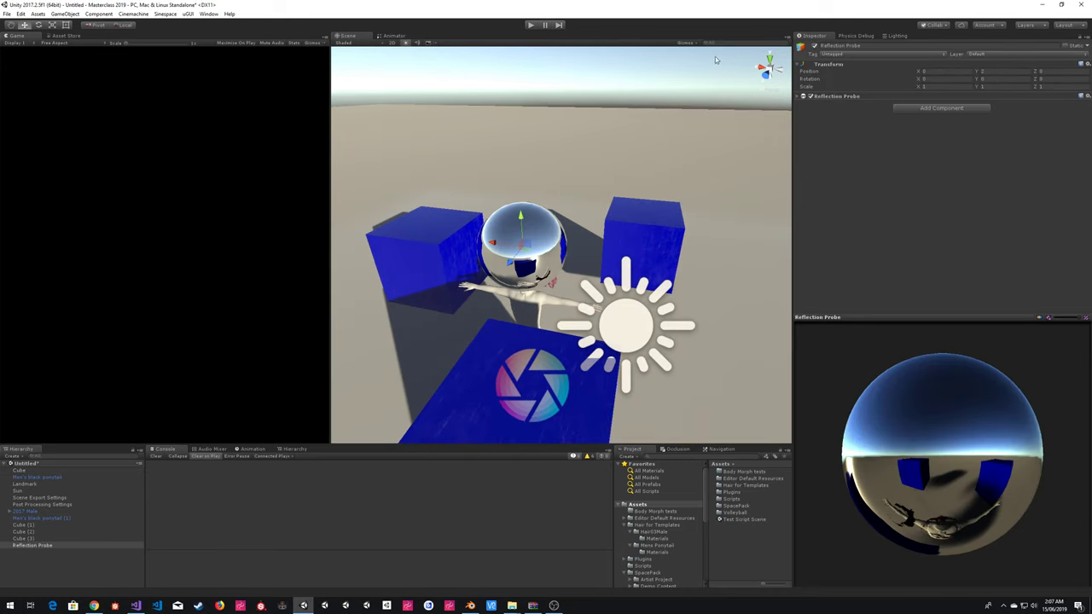
# - Shrink the scene view's 3D gizmo icons and turn the ReflectionProbe gizmo display back on
pyautogui.click(684, 43)
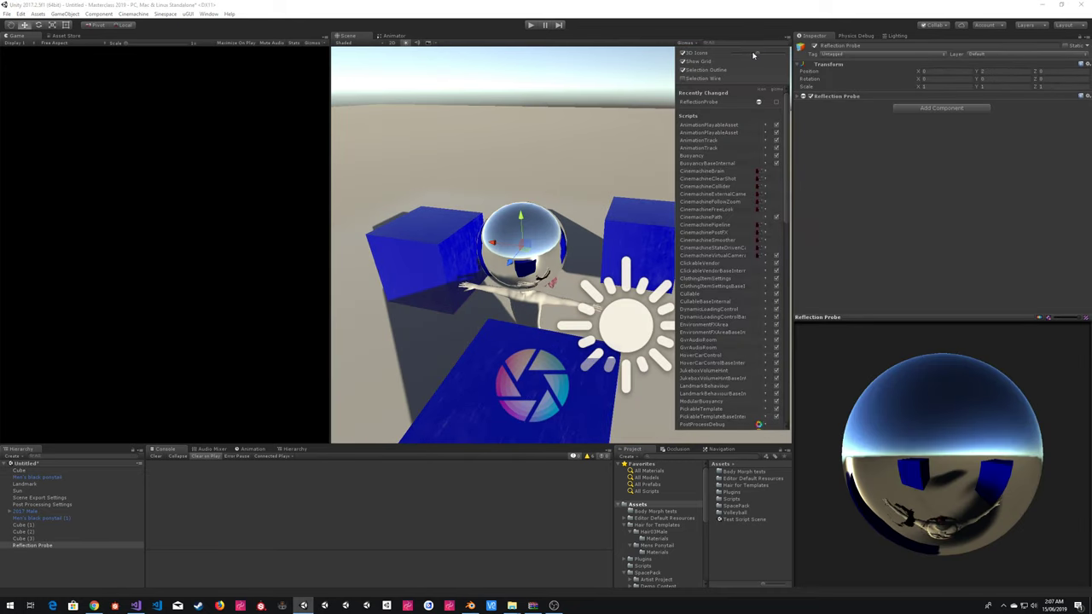
pyautogui.moveTo(753, 55); pyautogui.dragTo(735, 57)
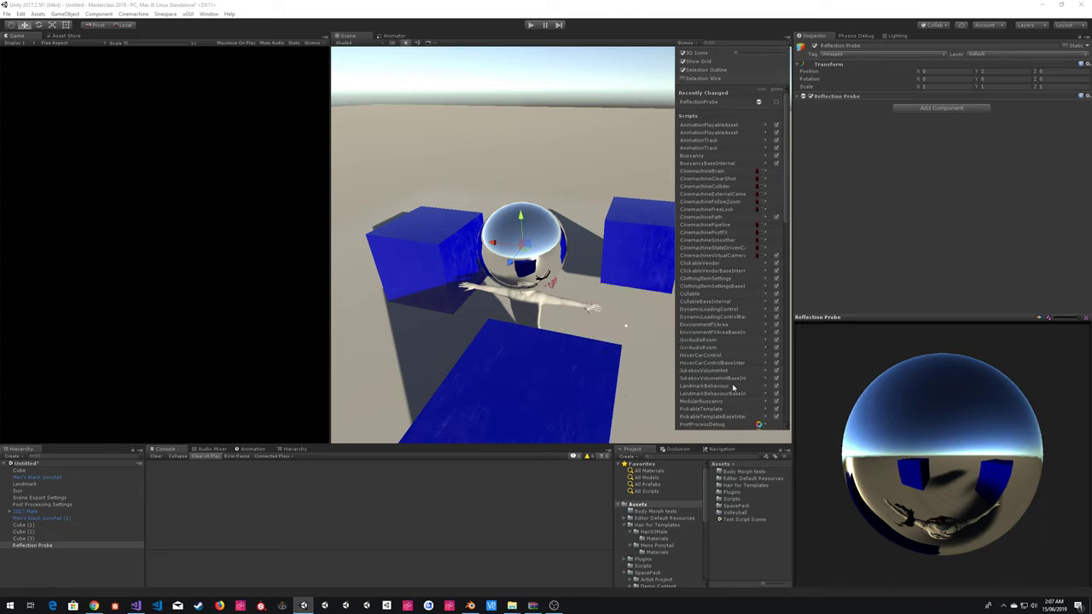
pyautogui.scroll(-10, 735, 317)
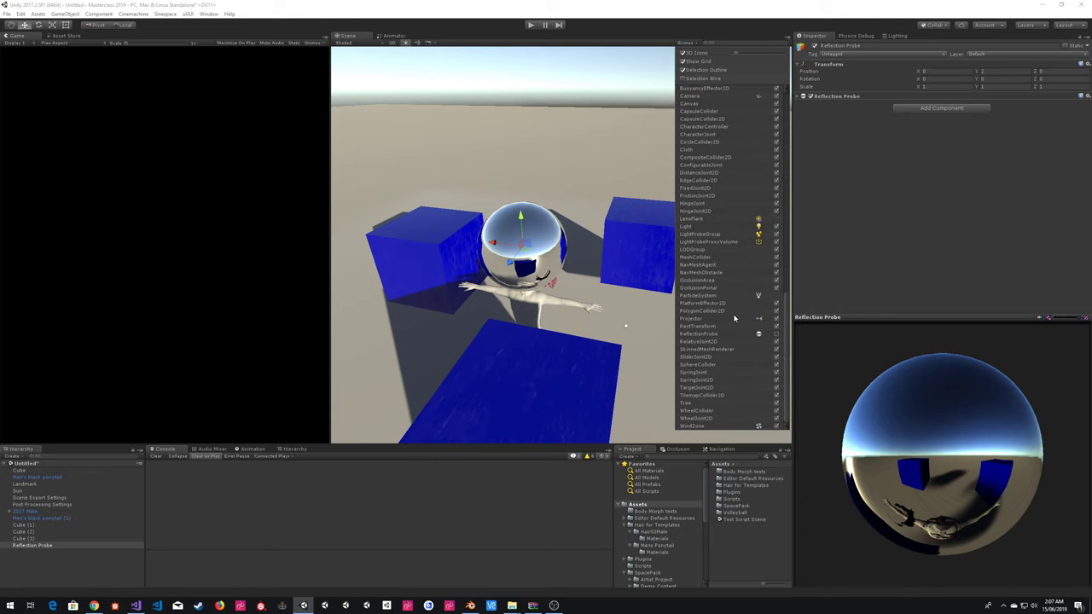
pyautogui.click(776, 335)
pyautogui.click(594, 107)
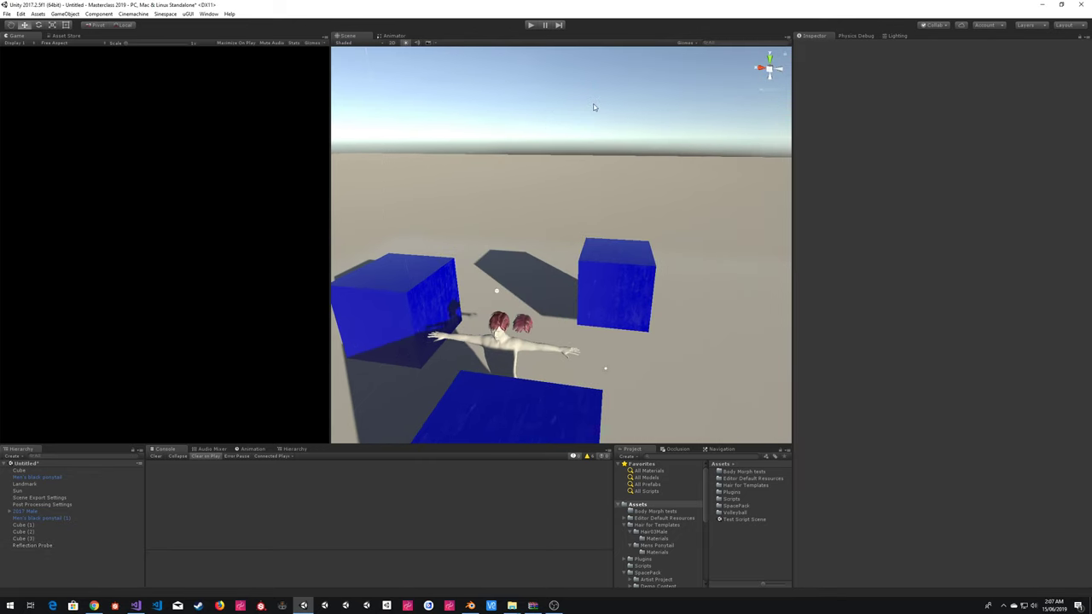
# - Raise each of the three blue cubes individually so they float around the avatar
pyautogui.press('w')
pyautogui.moveTo(593, 107); pyautogui.dragTo(548, 227, button='right')
pyautogui.press('s')
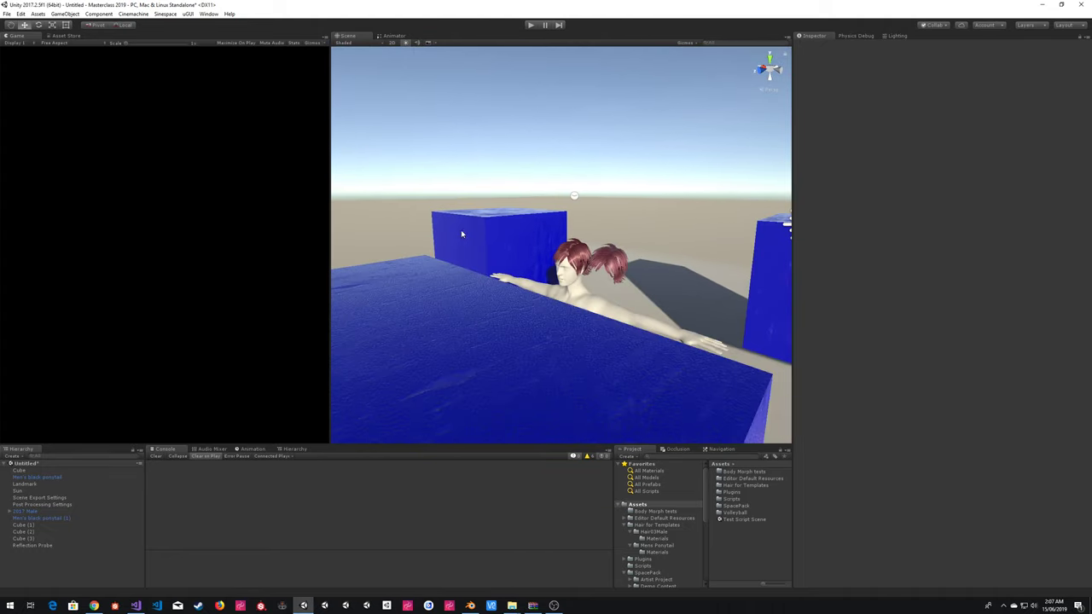
pyautogui.click(460, 230)
pyautogui.moveTo(499, 225); pyautogui.dragTo(485, 177)
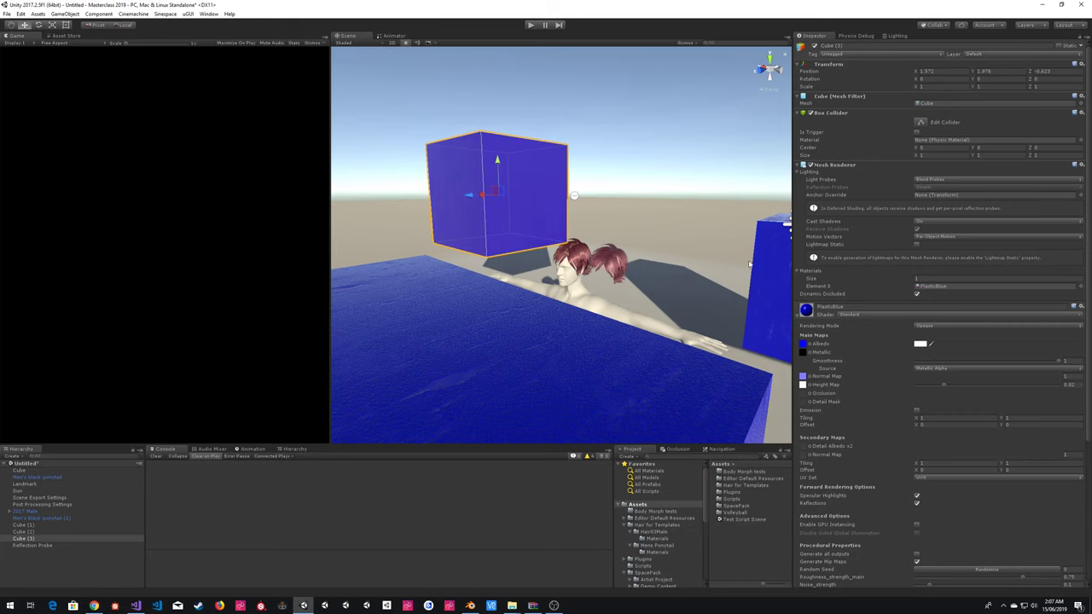
pyautogui.click(749, 266)
pyautogui.moveTo(654, 263); pyautogui.dragTo(728, 258, button='right')
pyautogui.moveTo(719, 257); pyautogui.dragTo(726, 141)
pyautogui.press('s')
pyautogui.moveTo(717, 154); pyautogui.dragTo(665, 192, button='right')
pyautogui.click(461, 327)
pyautogui.moveTo(477, 346); pyautogui.dragTo(419, 225)
# - Try a higher Metallic value on the material of the hair worn by the avatar
pyautogui.moveTo(538, 277); pyautogui.dragTo(573, 263, button='right')
pyautogui.press('w')
pyautogui.click(575, 262)
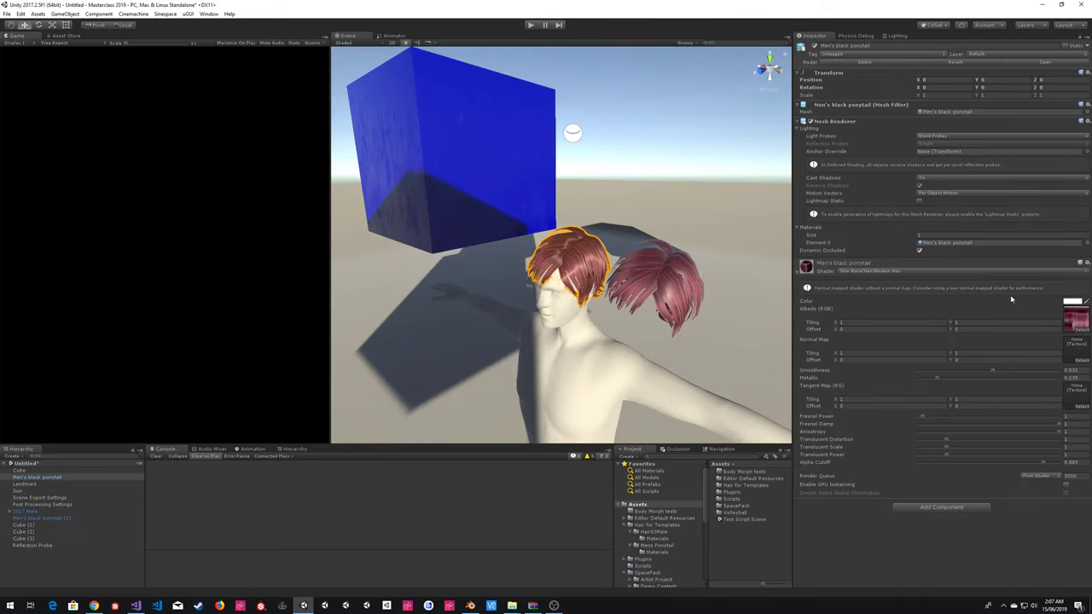
pyautogui.moveTo(986, 379)
pyautogui.mouseDown()
pyautogui.moveTo(1070, 383)
pyautogui.moveTo(903, 376)
pyautogui.moveTo(906, 388)
pyautogui.moveTo(1087, 393)
pyautogui.mouseUp()
# - Lower the reflection probe to the height of the avatar's torso
pyautogui.click(569, 132)
pyautogui.keyDown('alt'); pyautogui.moveTo(567, 134); pyautogui.dragTo(548, 127); pyautogui.keyUp('alt')
pyautogui.keyDown('alt'); pyautogui.moveTo(598, 153); pyautogui.dragTo(632, 348); pyautogui.keyUp('alt')
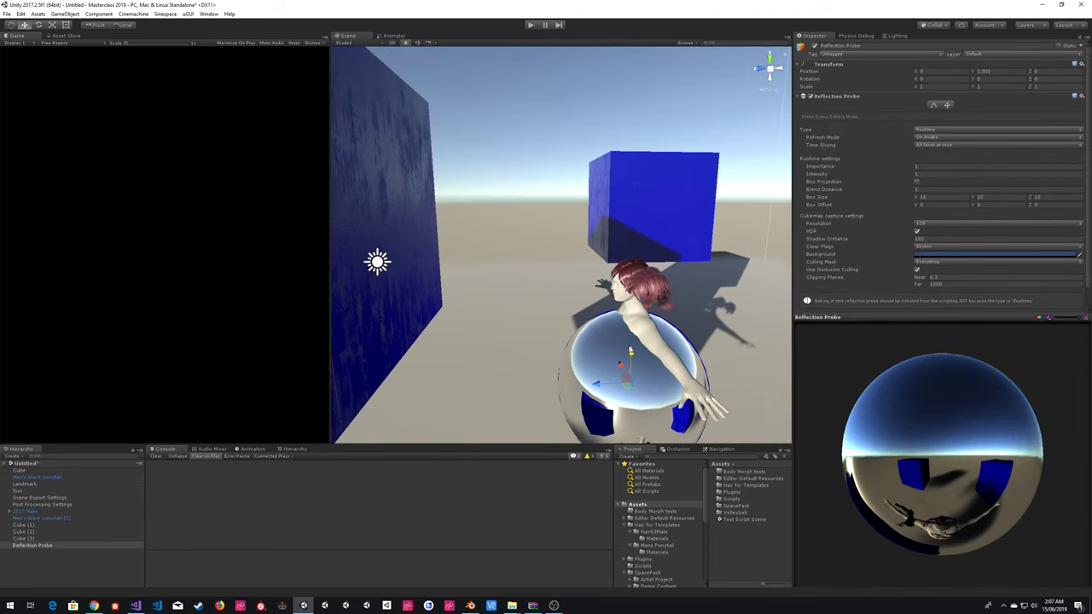
pyautogui.click(625, 259)
pyautogui.keyDown('alt'); pyautogui.moveTo(542, 169); pyautogui.dragTo(711, 151); pyautogui.keyUp('alt')
pyautogui.click(591, 144)
pyautogui.keyDown('alt'); pyautogui.moveTo(589, 142); pyautogui.dragTo(510, 175); pyautogui.keyUp('alt')
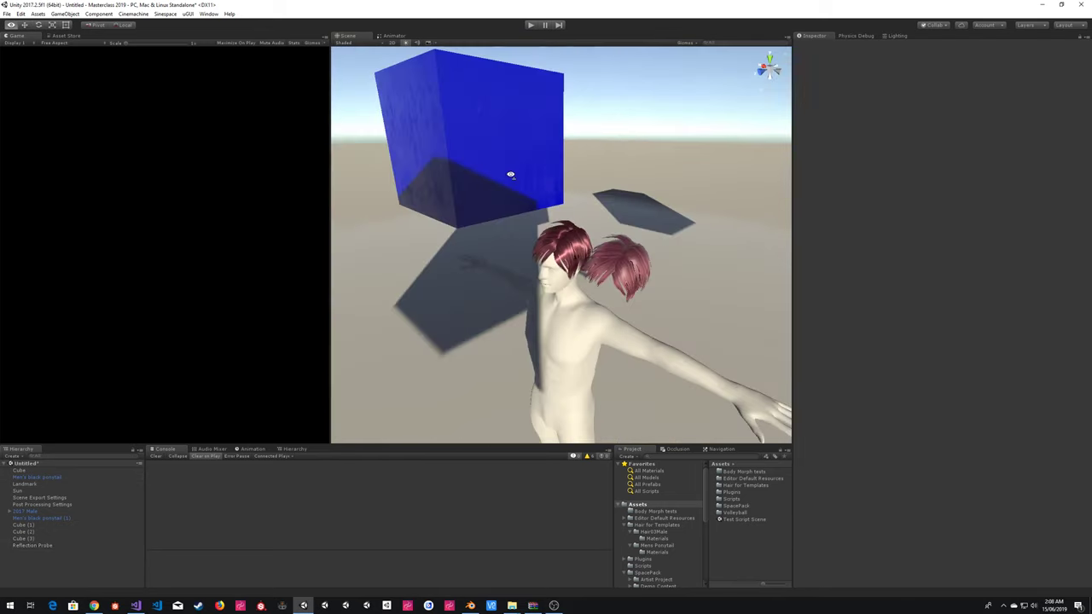
# - Set the worn hair's Metallic to about 0.1 and Smoothness to about 0.66, and inspect the hair up close
pyautogui.click(564, 246)
pyautogui.moveTo(936, 379)
pyautogui.mouseDown()
pyautogui.moveTo(921, 379)
pyautogui.moveTo(931, 379)
pyautogui.mouseUp()
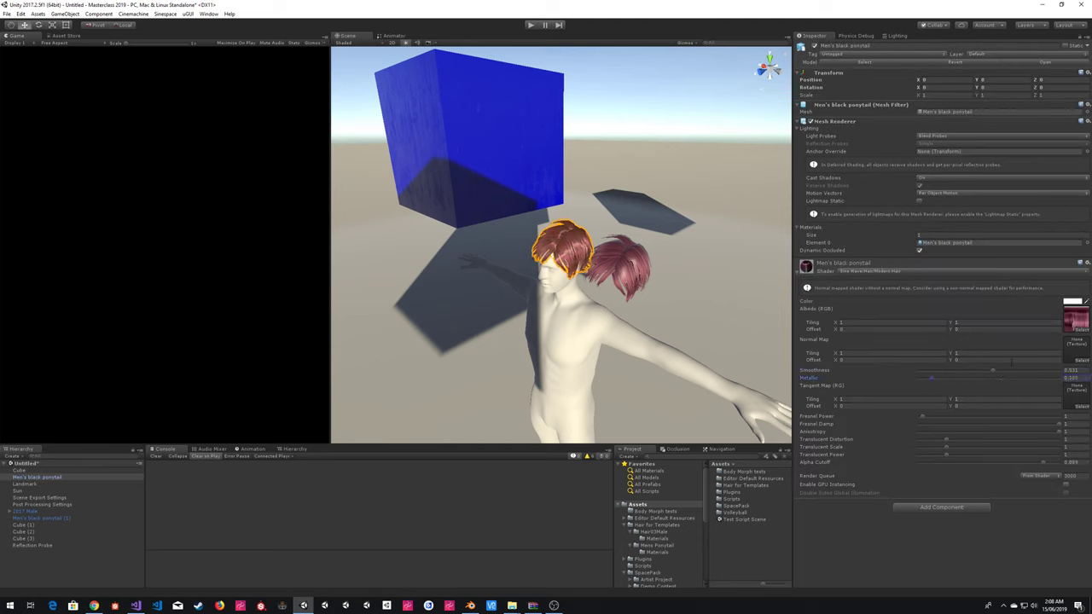
pyautogui.moveTo(998, 372)
pyautogui.mouseDown()
pyautogui.moveTo(964, 376)
pyautogui.moveTo(1016, 373)
pyautogui.mouseUp()
pyautogui.click(617, 112)
pyautogui.scroll(5, 614, 121)
pyautogui.keyDown('alt'); pyautogui.moveTo(614, 121); pyautogui.dragTo(669, 127); pyautogui.keyUp('alt')
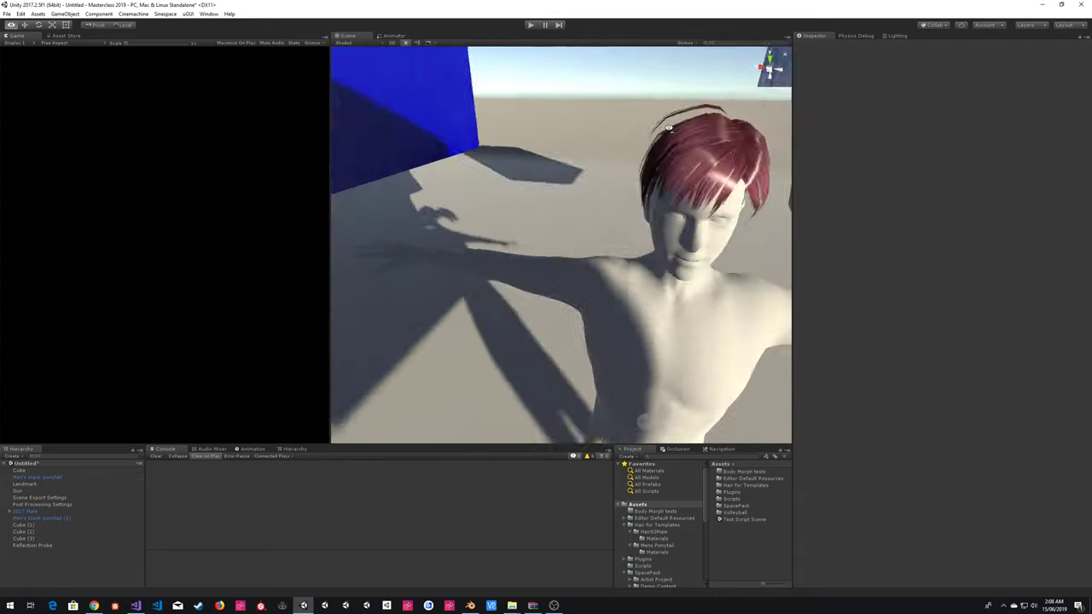
pyautogui.moveTo(668, 127); pyautogui.dragTo(607, 176, button='right')
pyautogui.press('s')
# - Set the Metallic of the Standard-shader hair beside the avatar to 0.42 and compare the two hairs
pyautogui.click(609, 189)
pyautogui.click(598, 196)
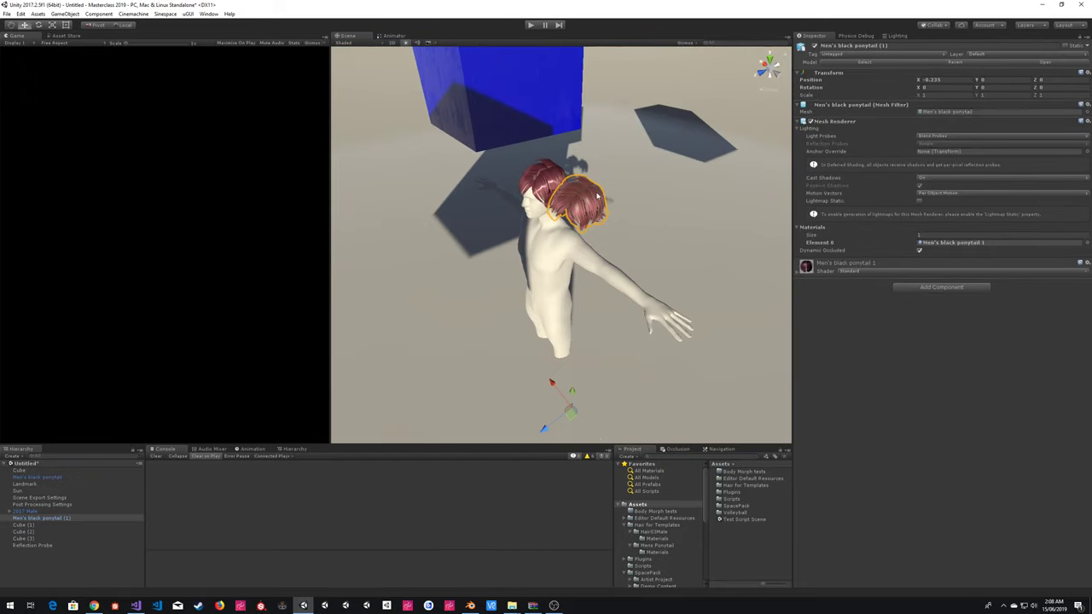
pyautogui.click(831, 264)
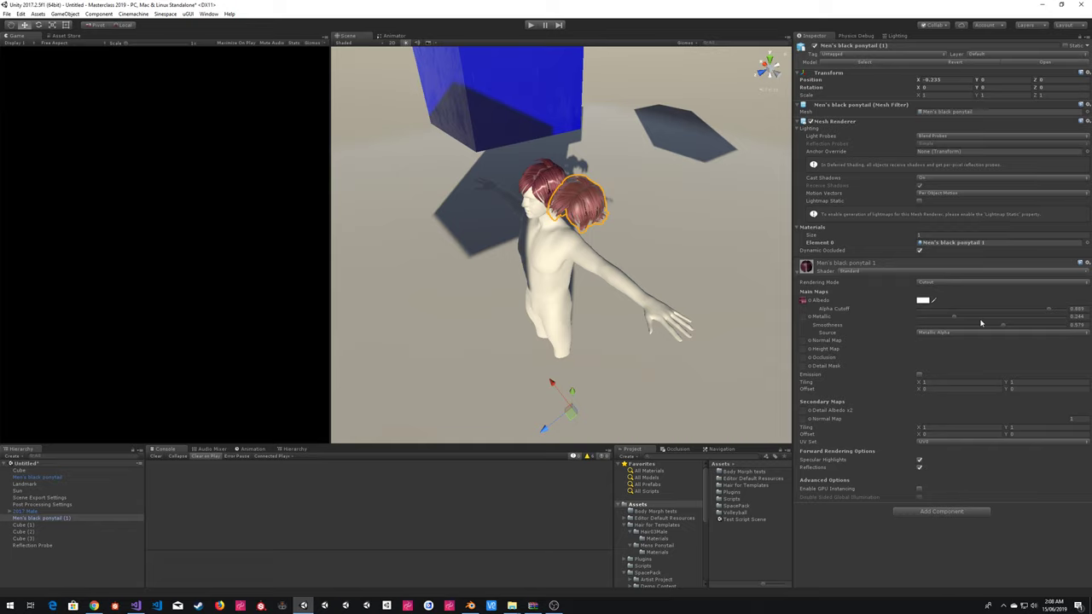
pyautogui.moveTo(954, 317); pyautogui.dragTo(1014, 315)
pyautogui.moveTo(504, 247); pyautogui.dragTo(551, 205, button='right')
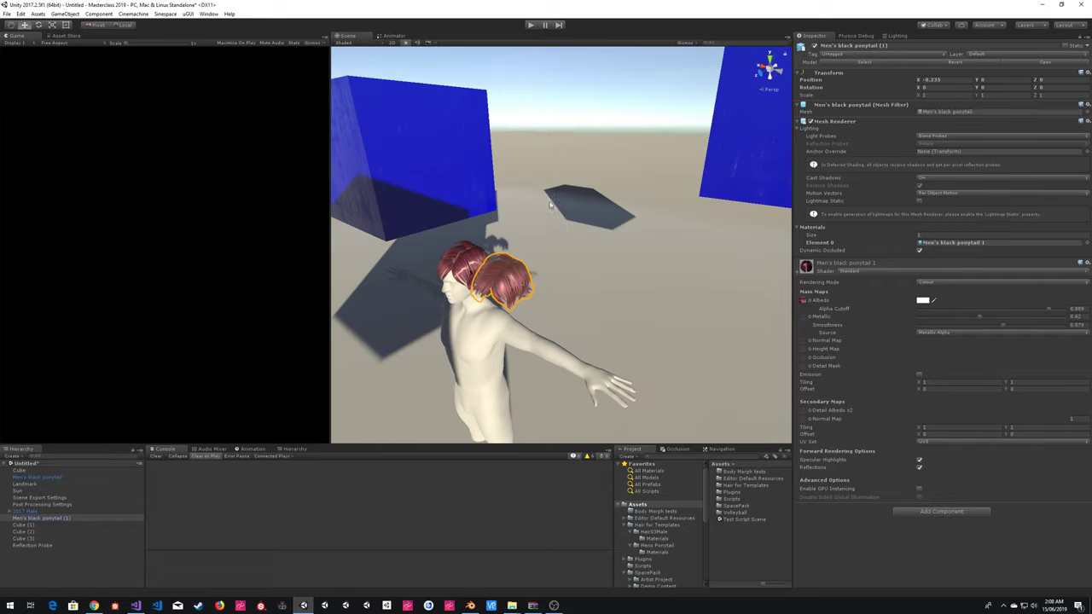
pyautogui.click(530, 157)
pyautogui.keyDown('alt'); pyautogui.moveTo(530, 157); pyautogui.dragTo(521, 197); pyautogui.keyUp('alt')
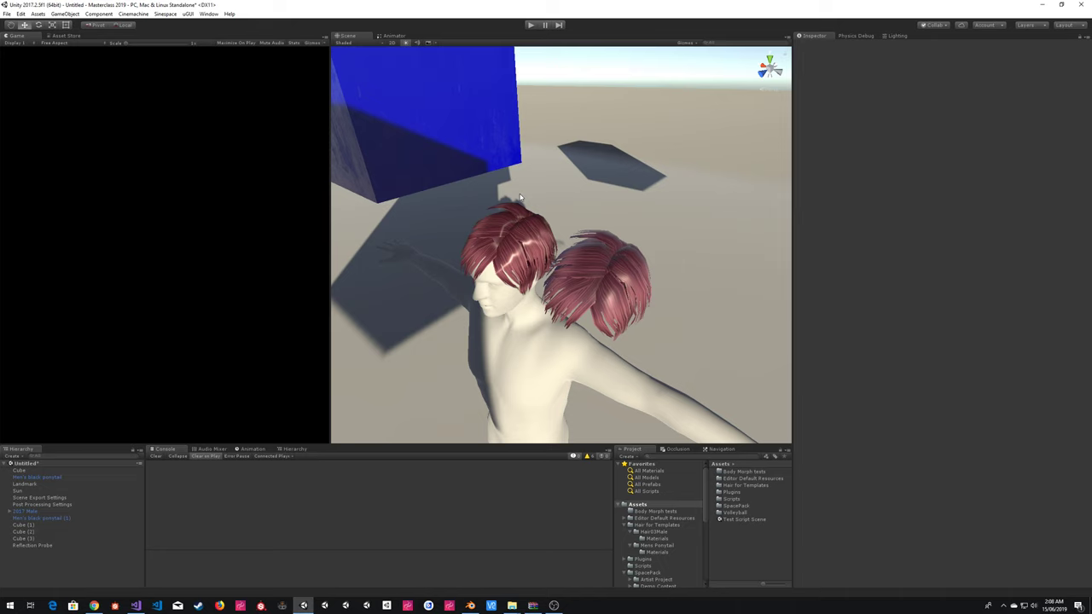
# - Duplicate the Standard-shader hair and move the copy sideways to about X -0.543
pyautogui.click(523, 275)
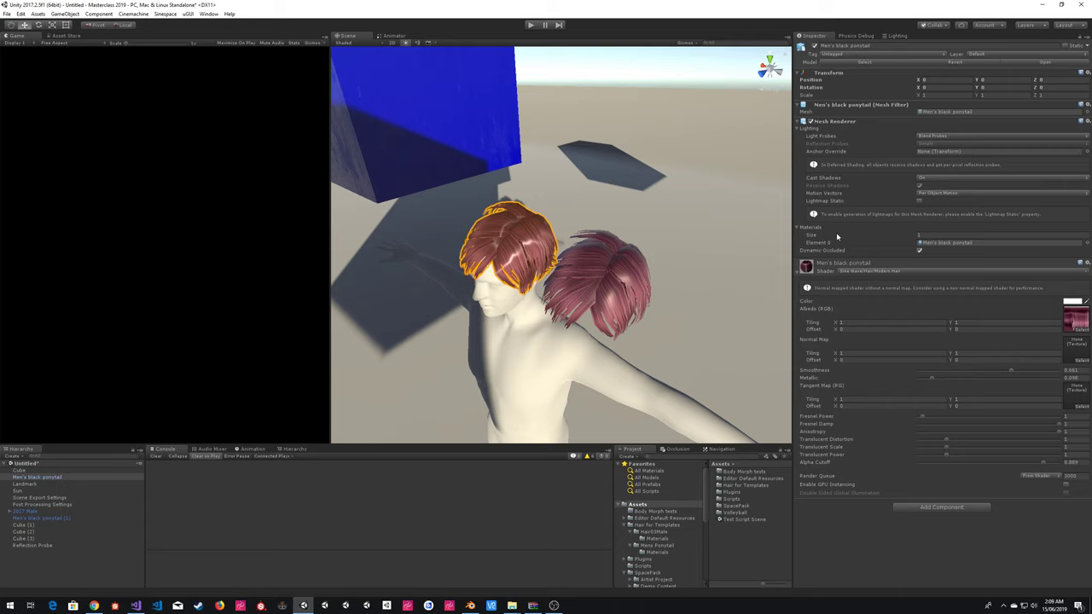
pyautogui.click(918, 235)
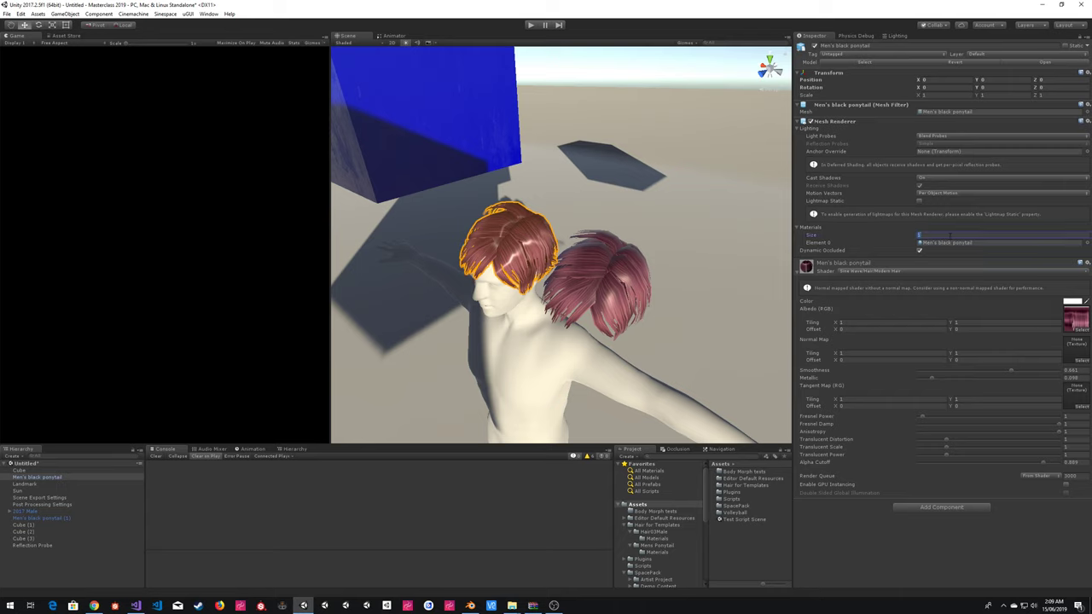
pyautogui.click(563, 268)
pyautogui.keyDown('alt'); pyautogui.moveTo(563, 269); pyautogui.dragTo(570, 380); pyautogui.keyUp('alt')
pyautogui.hotkey('ctrl', 'd')
# - Locate the copied hair's material, Men's black ponytail 1, in the project and duplicate it twice
pyautogui.click(952, 243)
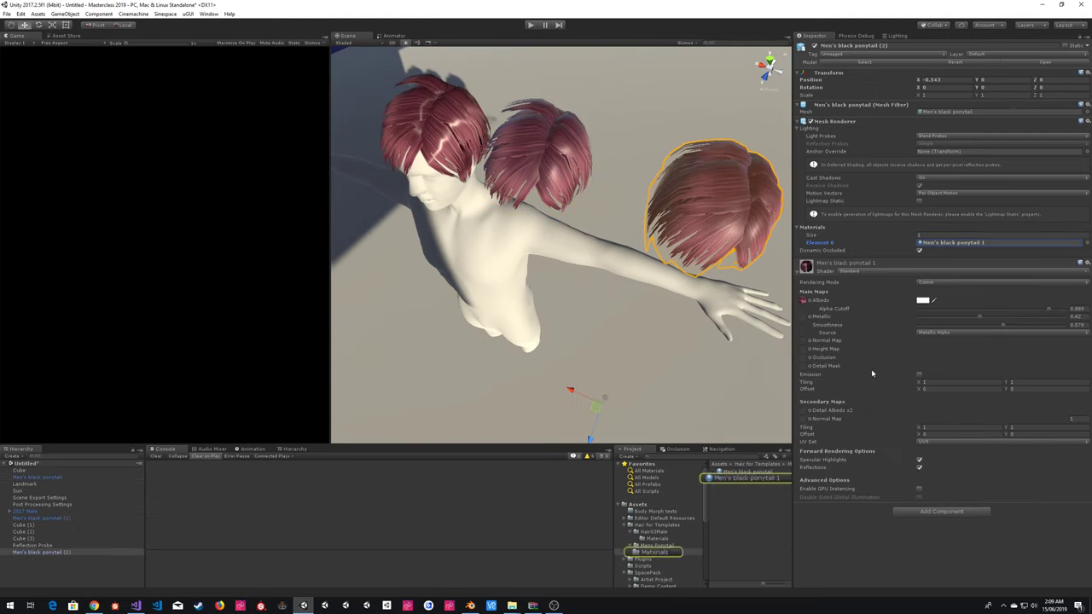
pyautogui.click(749, 479)
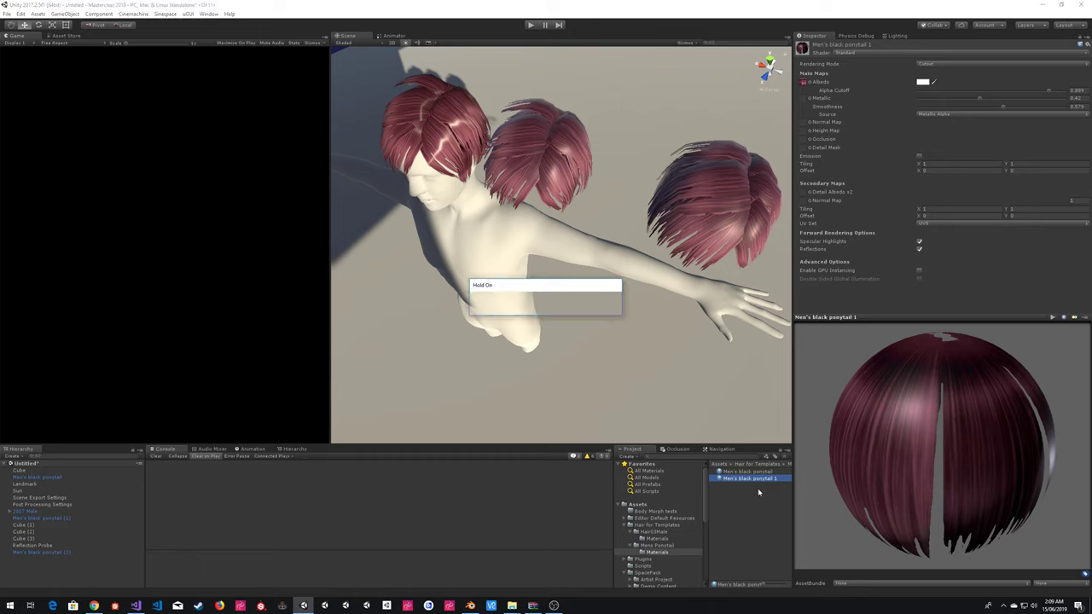
pyautogui.hotkey('ctrl', 'd')
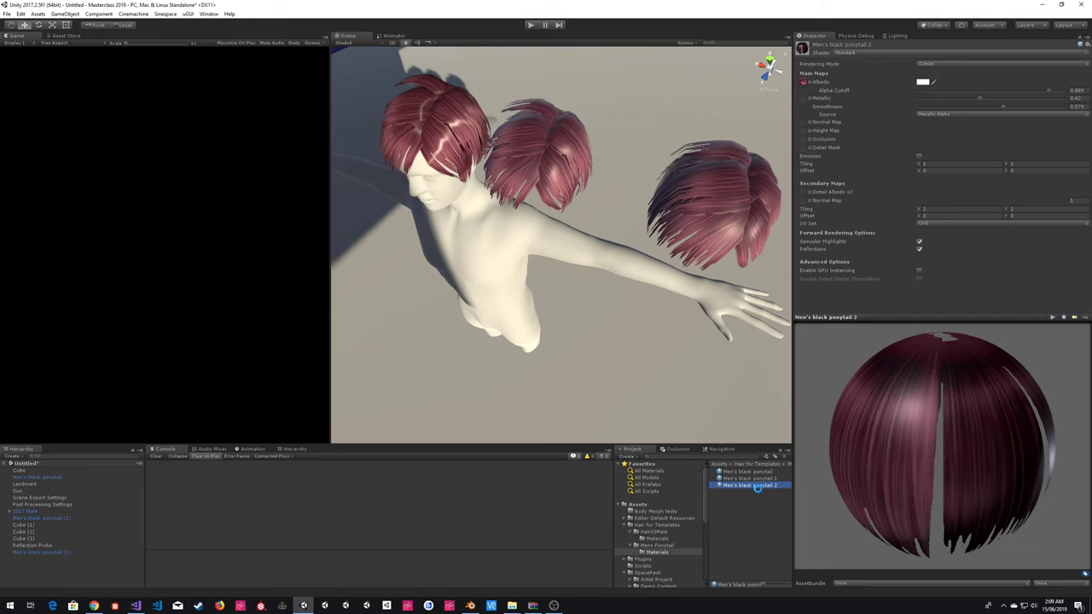
# - Slightly lower the worn hair's Fresnel Power, with Anisotropy and Fresnel Damp at 1
pyautogui.click(454, 126)
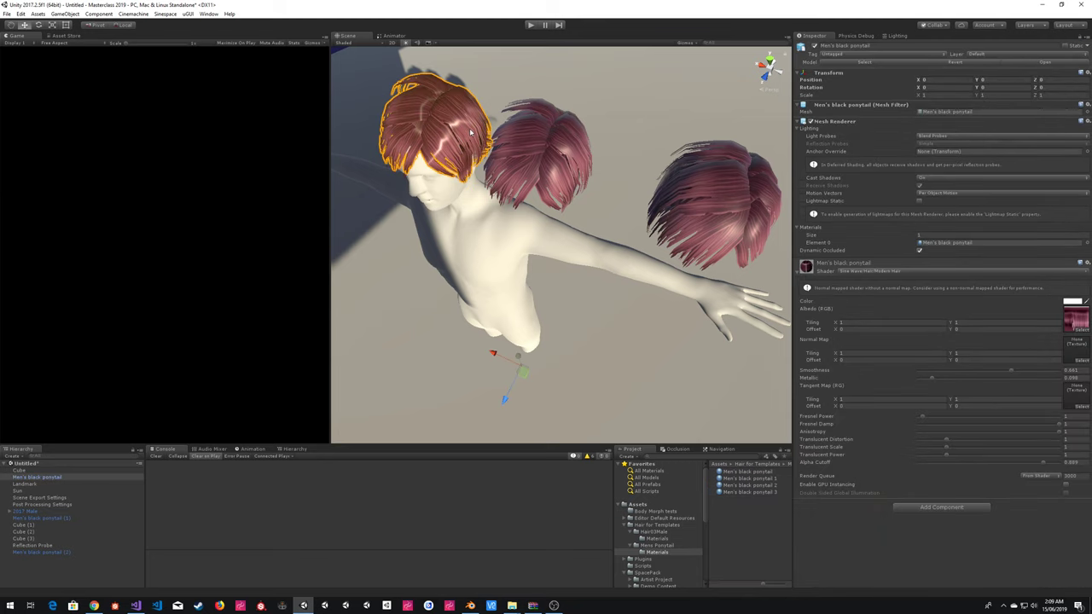
pyautogui.press('w')
pyautogui.moveTo(614, 367); pyautogui.dragTo(539, 310, button='right')
pyautogui.keyDown('alt'); pyautogui.moveTo(539, 311); pyautogui.dragTo(564, 275); pyautogui.keyUp('alt')
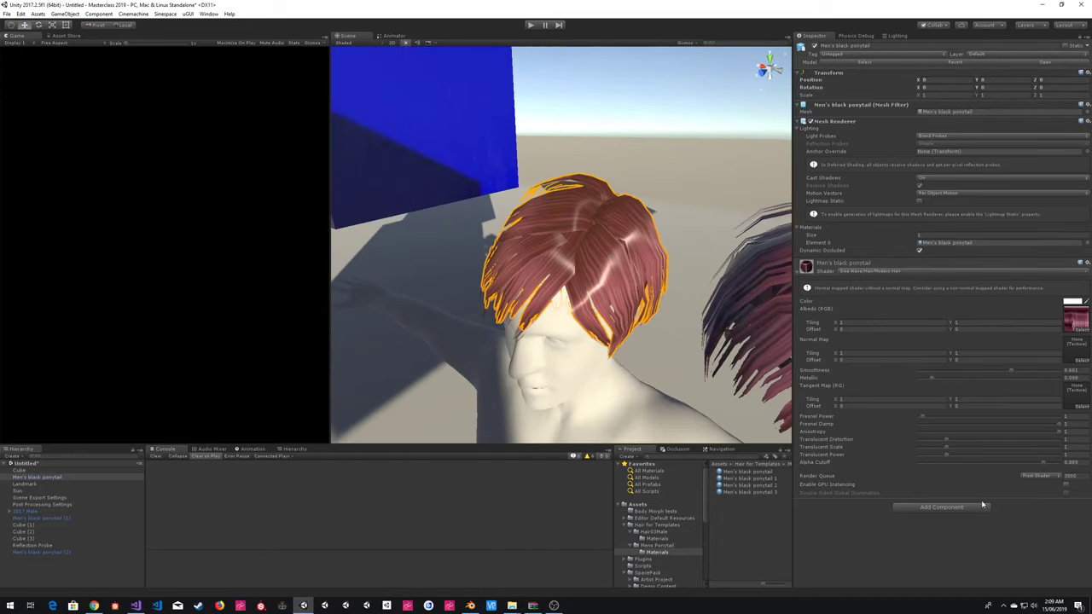
pyautogui.moveTo(955, 433); pyautogui.dragTo(1062, 435)
pyautogui.moveTo(923, 416)
pyautogui.mouseDown()
pyautogui.moveTo(895, 407)
pyautogui.moveTo(1080, 401)
pyautogui.moveTo(1063, 417)
pyautogui.moveTo(874, 422)
pyautogui.moveTo(1023, 421)
pyautogui.moveTo(901, 422)
pyautogui.moveTo(920, 418)
pyautogui.mouseUp()
pyautogui.moveTo(1048, 425); pyautogui.dragTo(1090, 424)
# - Set the worn hair's Translucent Distortion to about 3.98 and both Translucent Scale and Translucent Power to about 0.46
pyautogui.moveTo(945, 454); pyautogui.dragTo(867, 447)
pyautogui.moveTo(947, 441); pyautogui.dragTo(1048, 439)
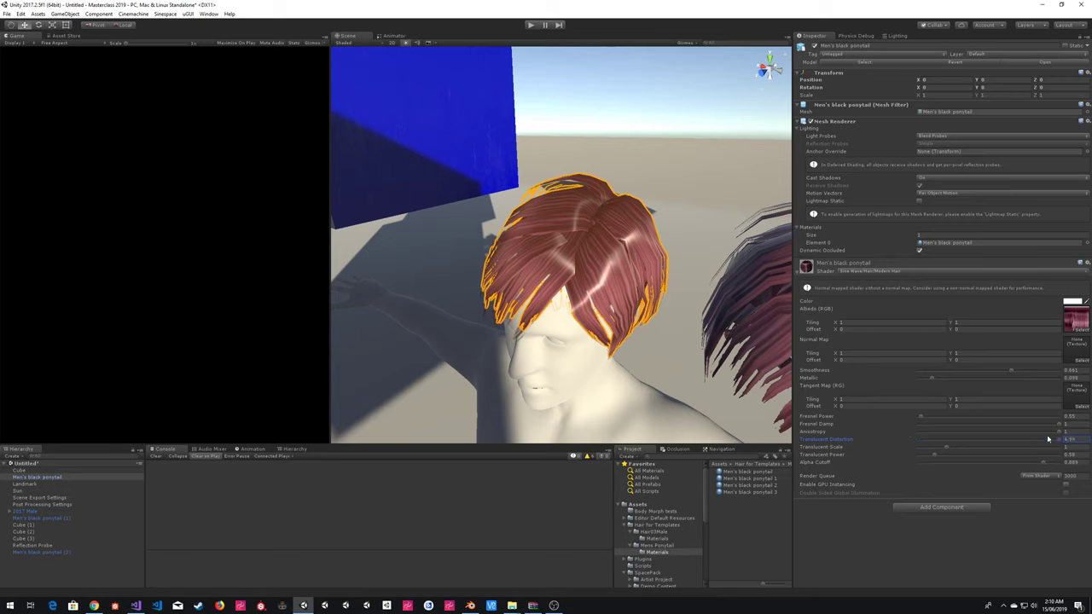
pyautogui.click(954, 449)
pyautogui.moveTo(954, 449); pyautogui.dragTo(931, 460)
# - Set the worn hair's Alpha Cutoff to 0.83, check it without the selection outline, and set Translucent Distortion to 2.79
pyautogui.moveTo(998, 462); pyautogui.dragTo(1048, 482)
pyautogui.click(602, 114)
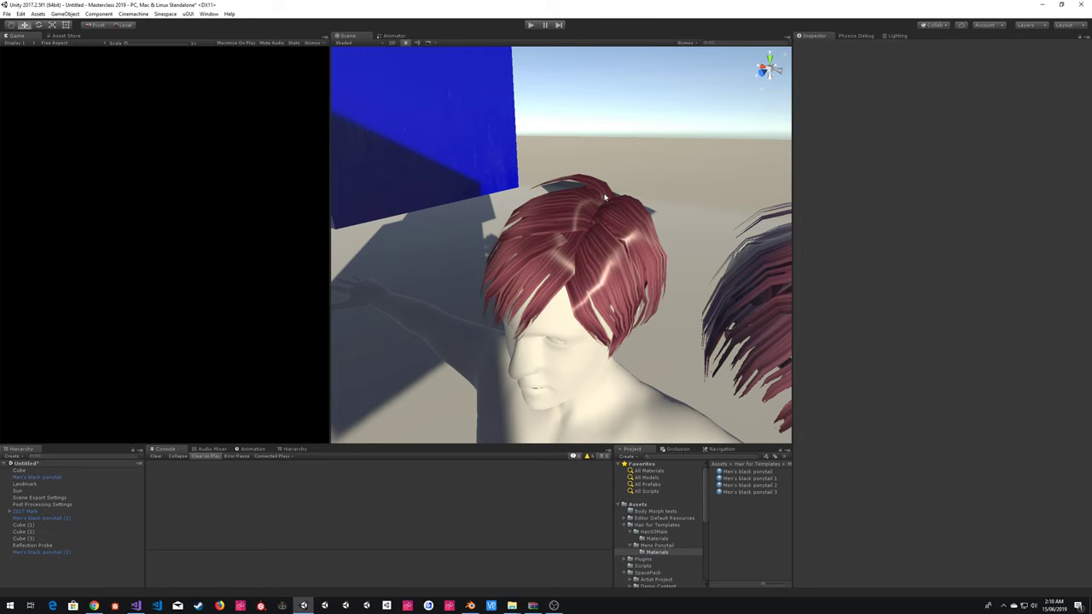
pyautogui.click(604, 202)
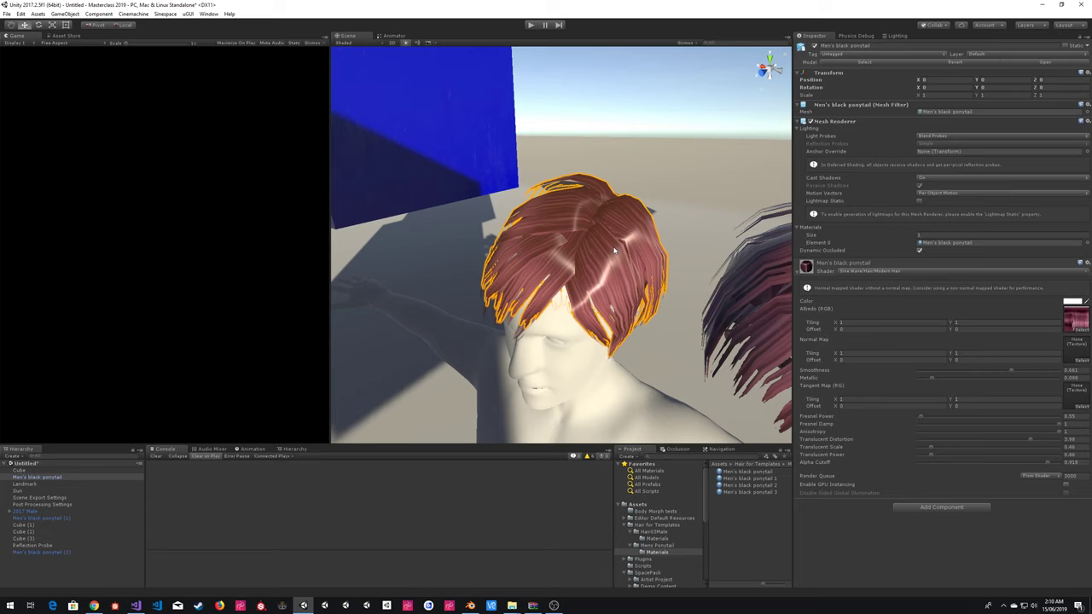
pyautogui.moveTo(1048, 465); pyautogui.dragTo(1035, 467)
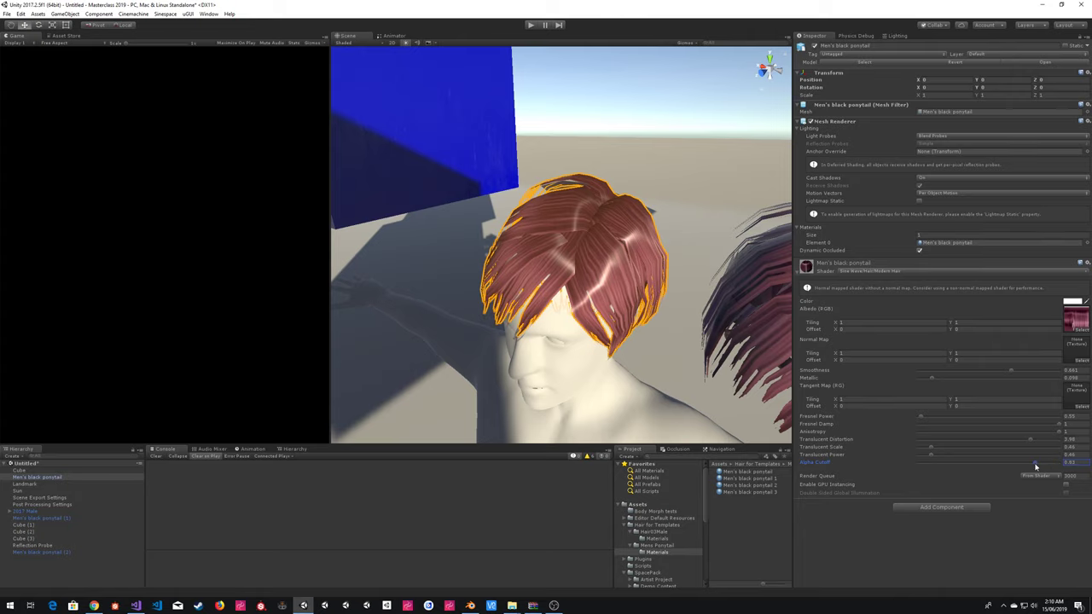
pyautogui.click(568, 111)
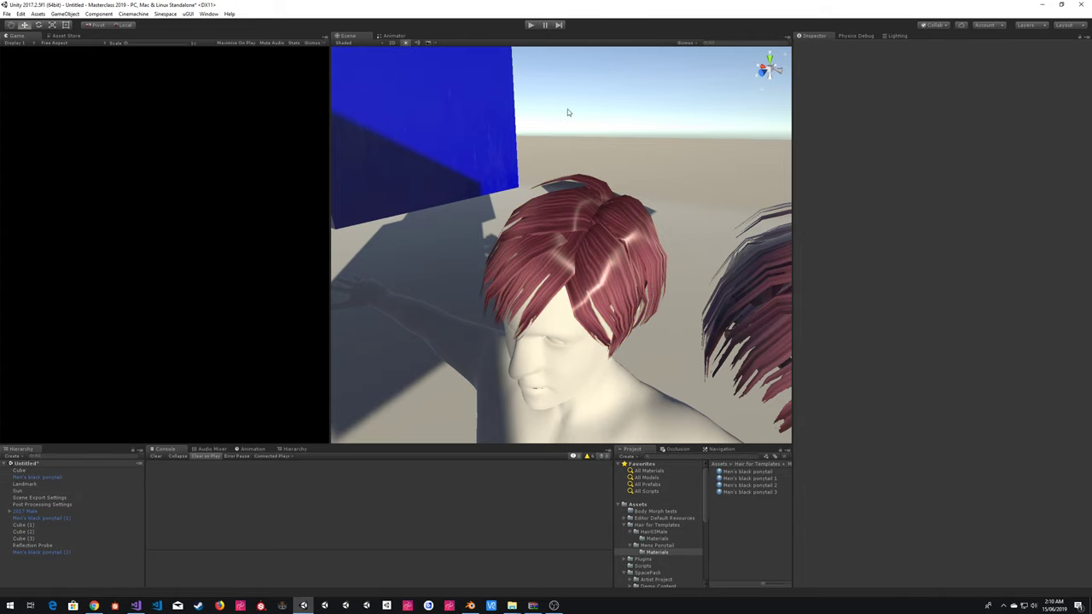
pyautogui.click(593, 243)
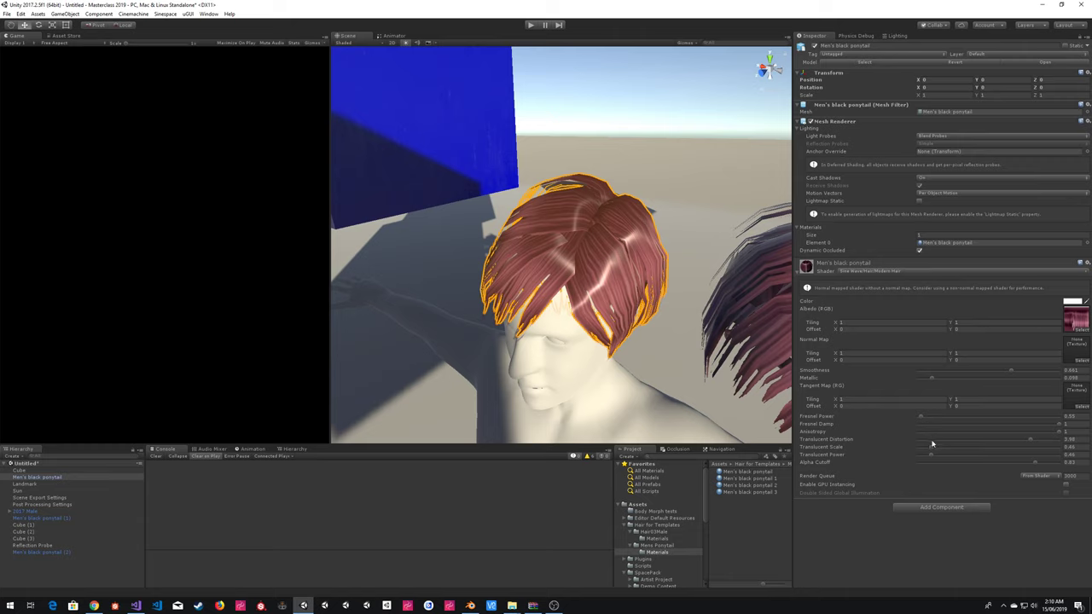
pyautogui.moveTo(932, 443); pyautogui.dragTo(998, 444)
# - Switch the worn hair's material to the Sine Wave Modern Hair Fallback shader
pyautogui.click(870, 273)
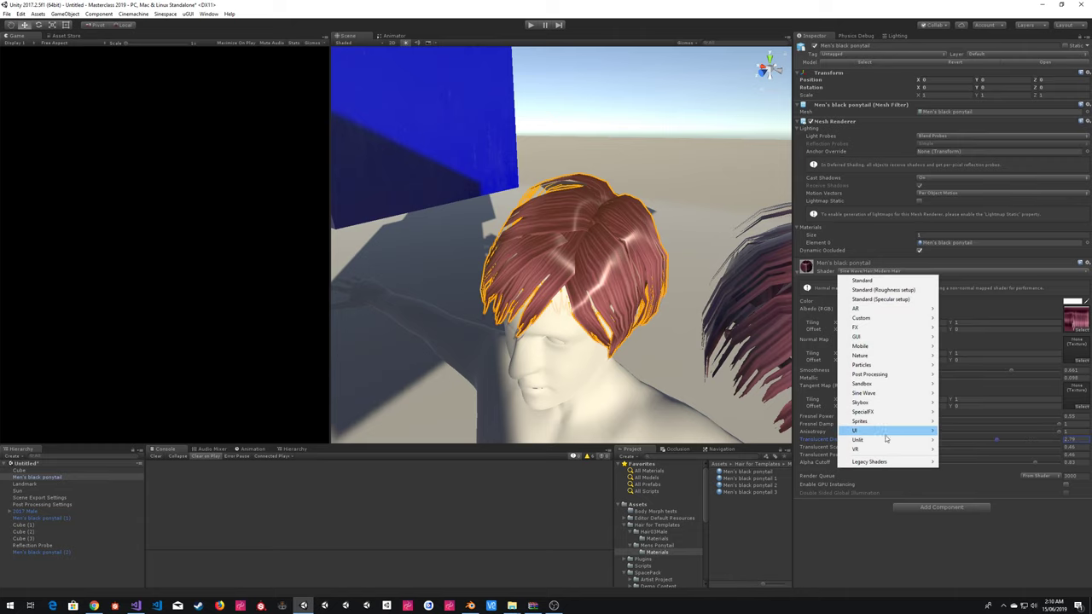
pyautogui.moveTo(877, 394)
pyautogui.moveTo(960, 404)
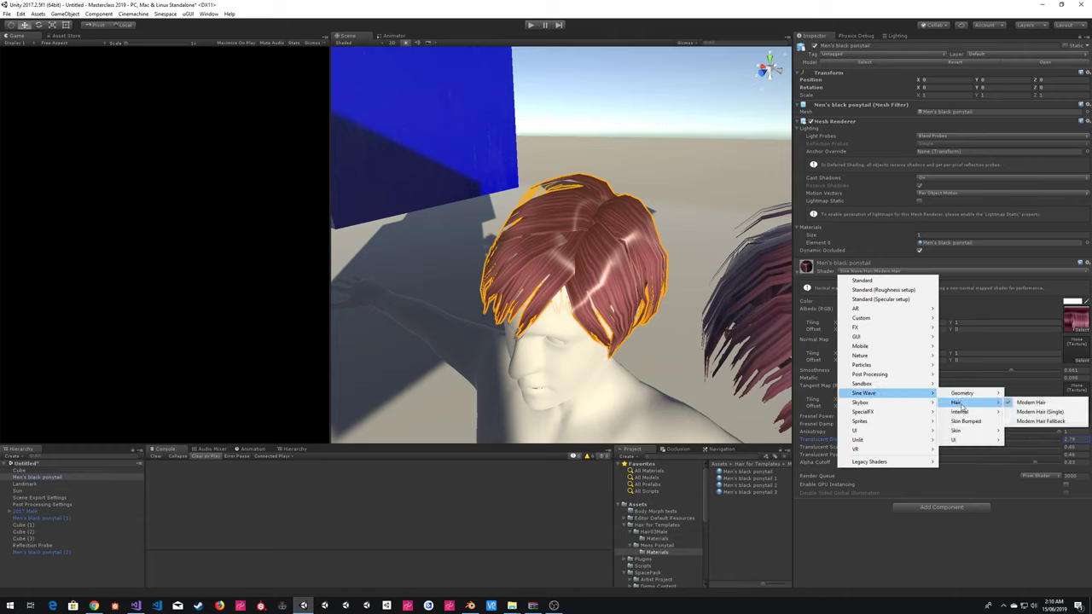
pyautogui.click(1047, 421)
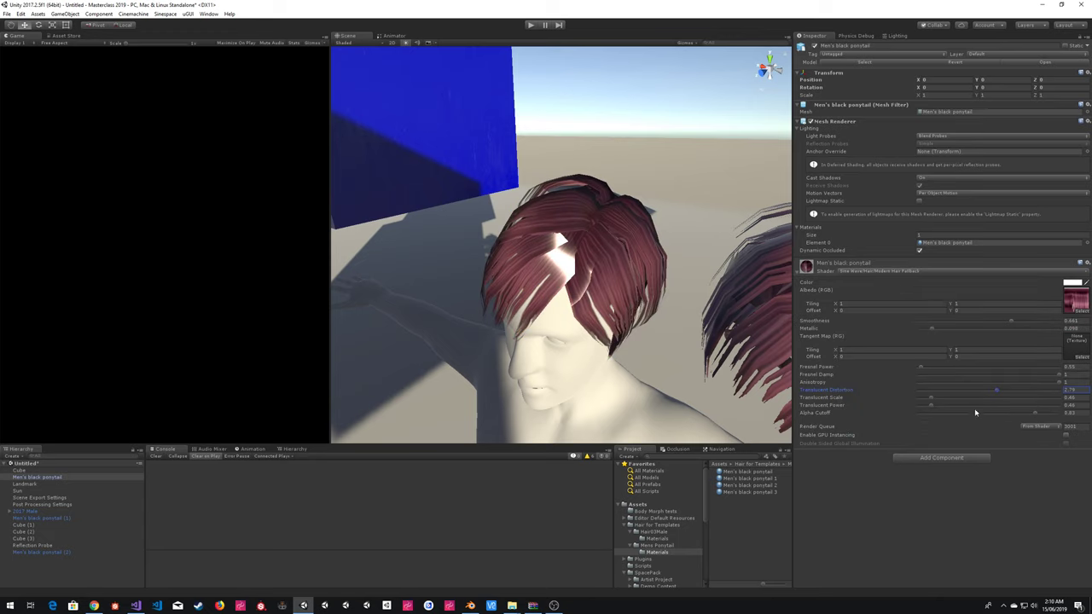
# - Retune the worn hair's fallback material: Translucent Distortion 4.21, Scale 1.14, Power about 1.65, Fresnel Power 1.09, Fresnel Damp 0.979, Smoothness 0.852, Metallic 0
pyautogui.moveTo(991, 397)
pyautogui.mouseDown()
pyautogui.moveTo(972, 392)
pyautogui.moveTo(1074, 401)
pyautogui.moveTo(1023, 400)
pyautogui.mouseUp()
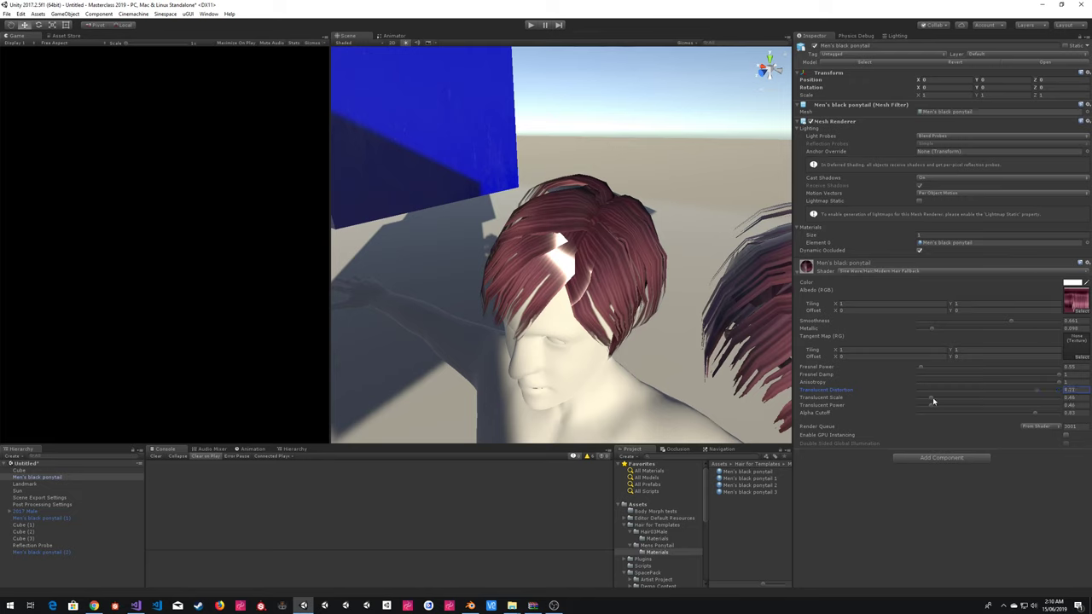
pyautogui.moveTo(933, 399); pyautogui.dragTo(966, 409)
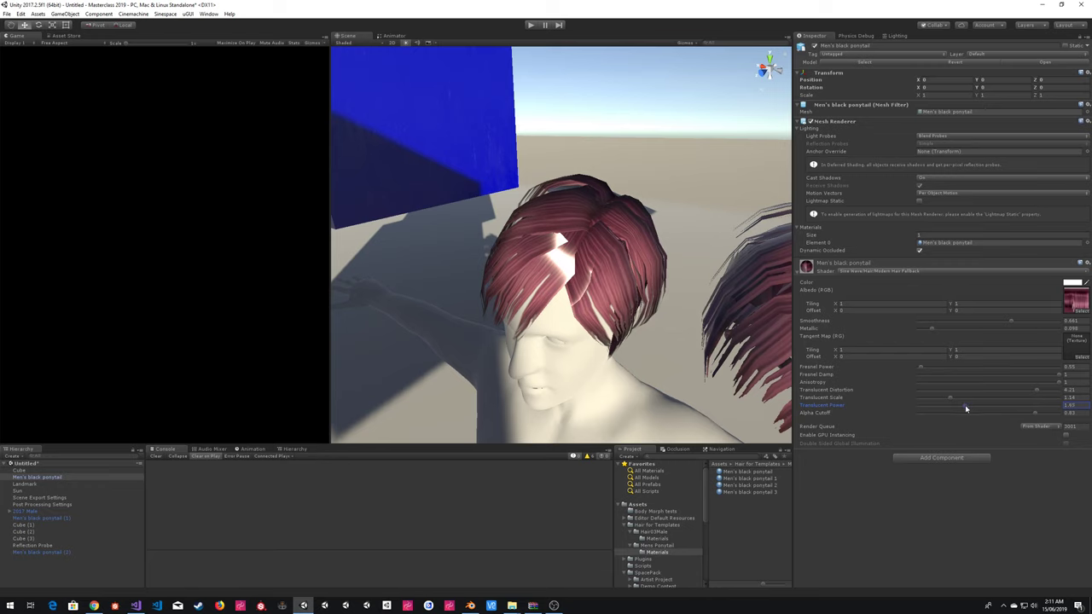
pyautogui.moveTo(920, 370)
pyautogui.mouseDown()
pyautogui.moveTo(1023, 365)
pyautogui.moveTo(923, 365)
pyautogui.mouseUp()
pyautogui.moveTo(1058, 374)
pyautogui.mouseDown()
pyautogui.moveTo(1026, 376)
pyautogui.moveTo(1072, 376)
pyautogui.moveTo(1058, 377)
pyautogui.mouseUp()
pyautogui.moveTo(1007, 322); pyautogui.dragTo(922, 323)
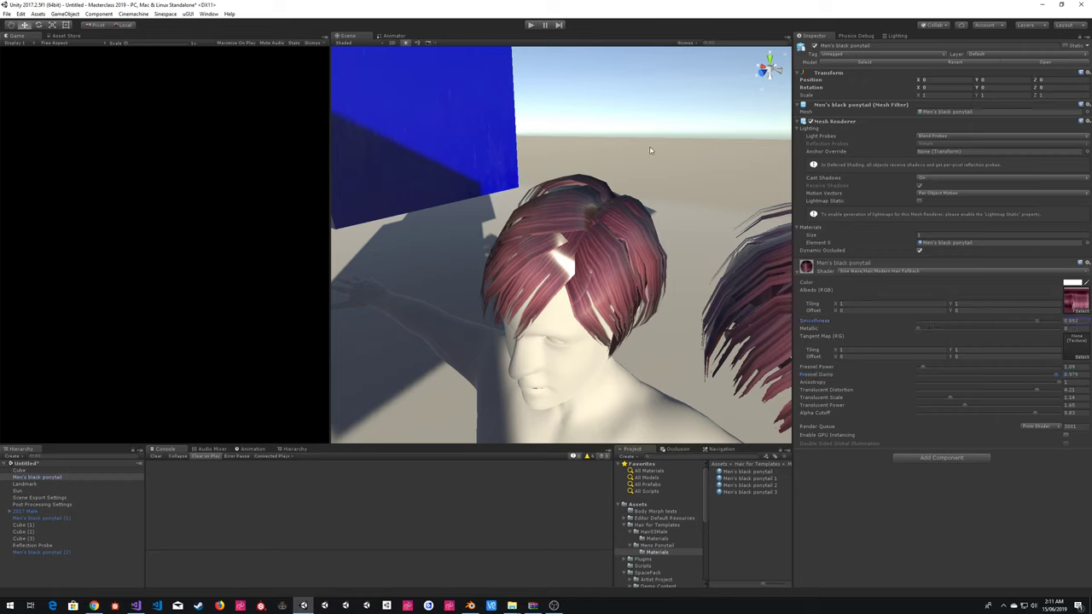
pyautogui.click(583, 91)
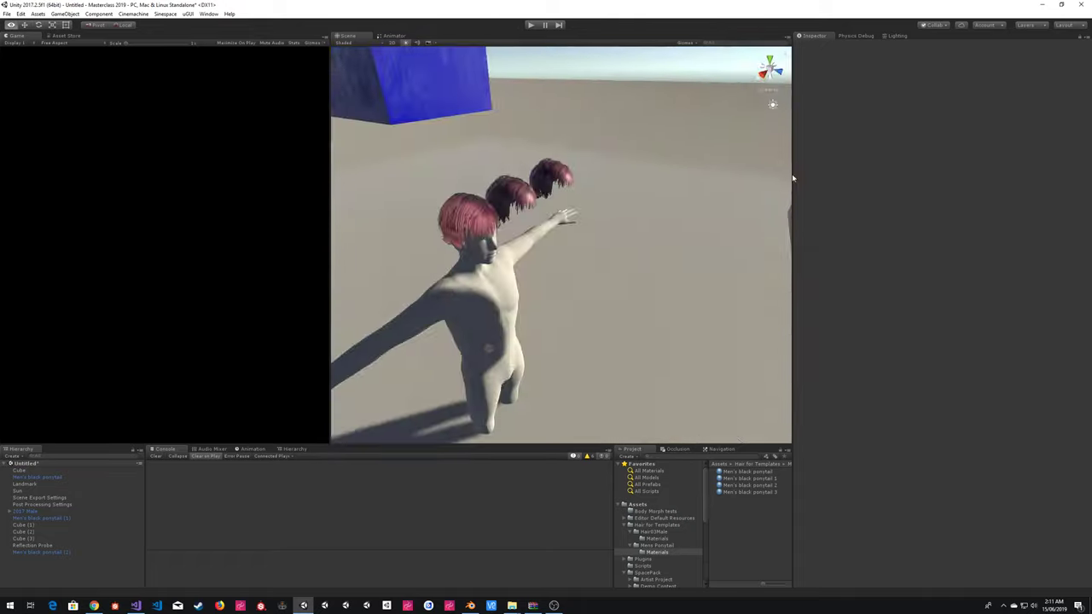
# - Give the outermost Standard-shader hair copy two material slots, holding Men's black ponytail 2 and Men's black ponytail 3
pyautogui.keyDown('alt'); pyautogui.moveTo(793, 179); pyautogui.dragTo(523, 132); pyautogui.keyUp('alt')
pyautogui.moveTo(522, 133); pyautogui.dragTo(519, 180, button='right')
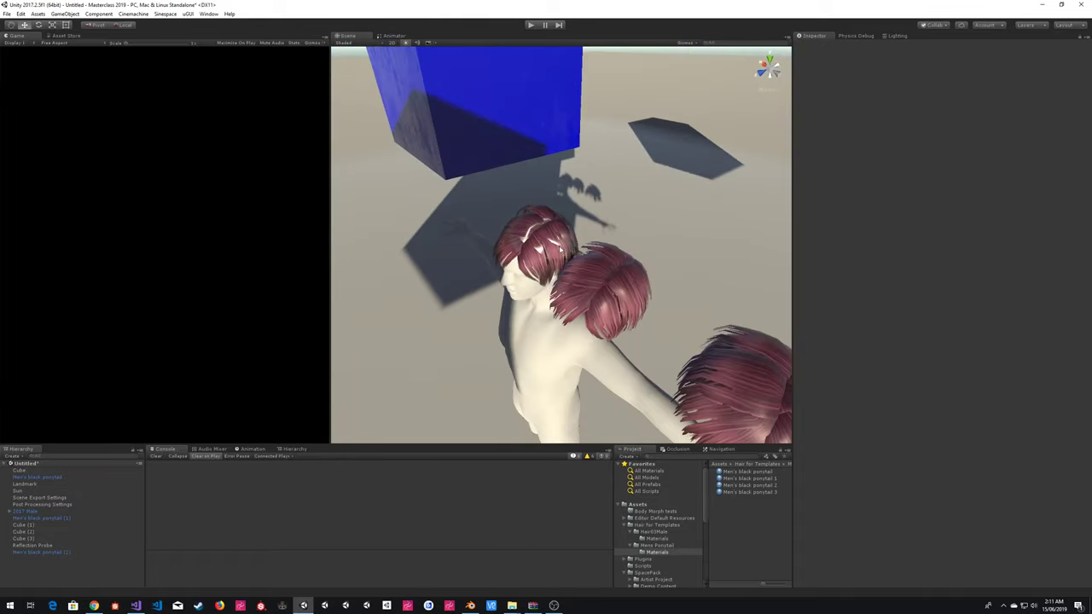
pyautogui.click(557, 249)
pyautogui.moveTo(556, 211); pyautogui.dragTo(590, 223, button='right')
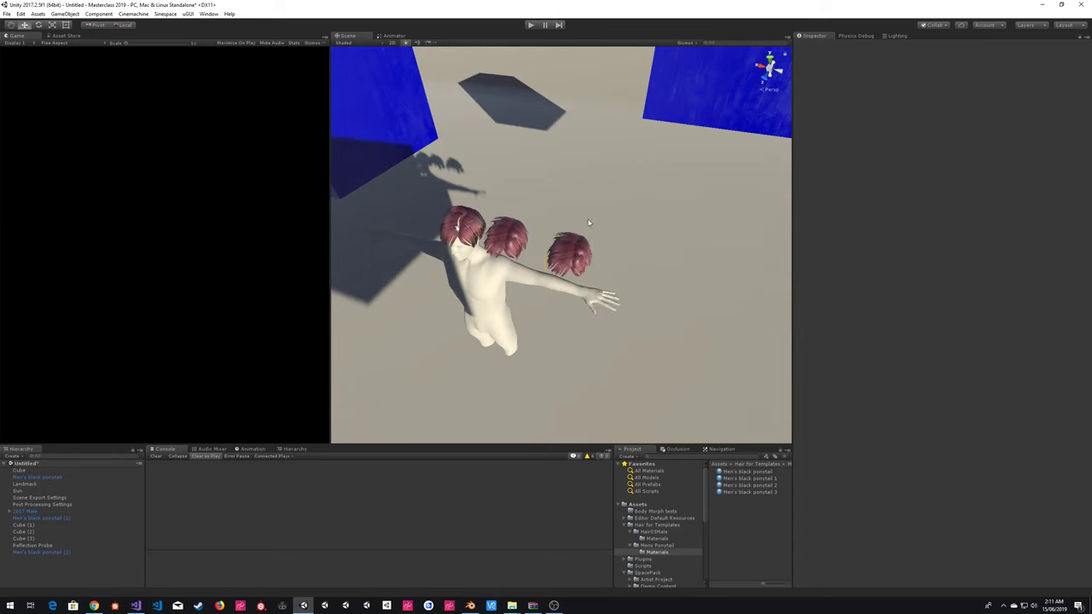
pyautogui.click(565, 255)
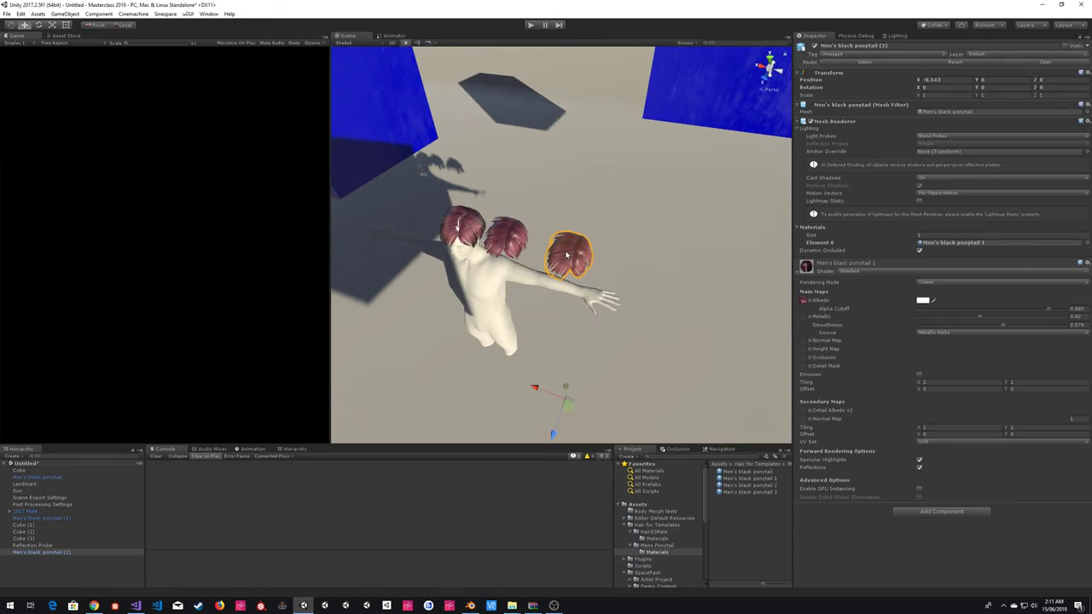
pyautogui.click(721, 483)
pyautogui.click(570, 270)
pyautogui.click(956, 236)
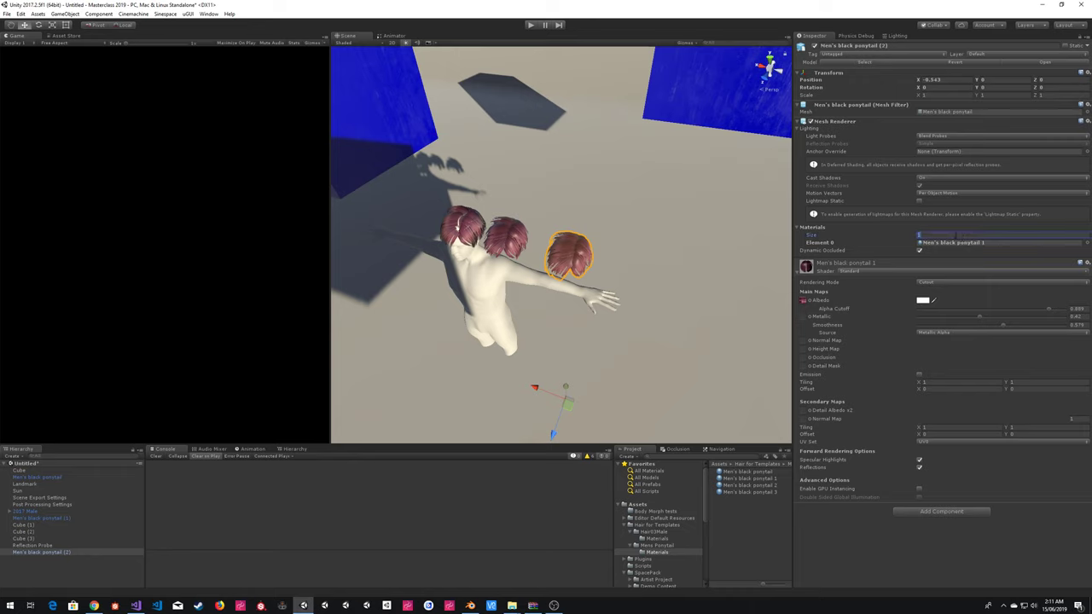
pyautogui.write('2')
pyautogui.press('Return')
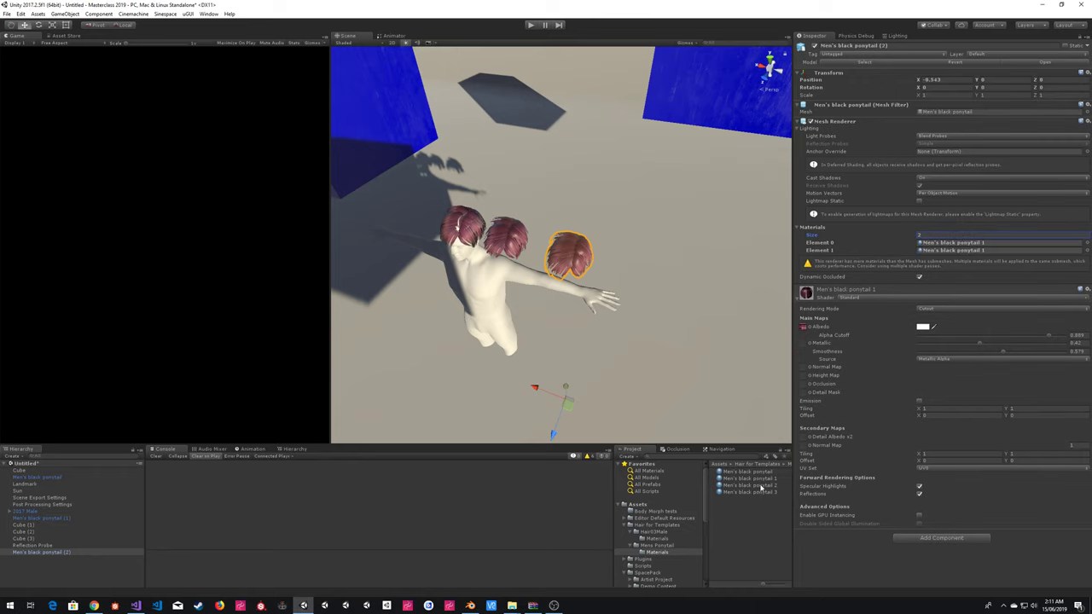
pyautogui.moveTo(761, 488); pyautogui.dragTo(959, 244)
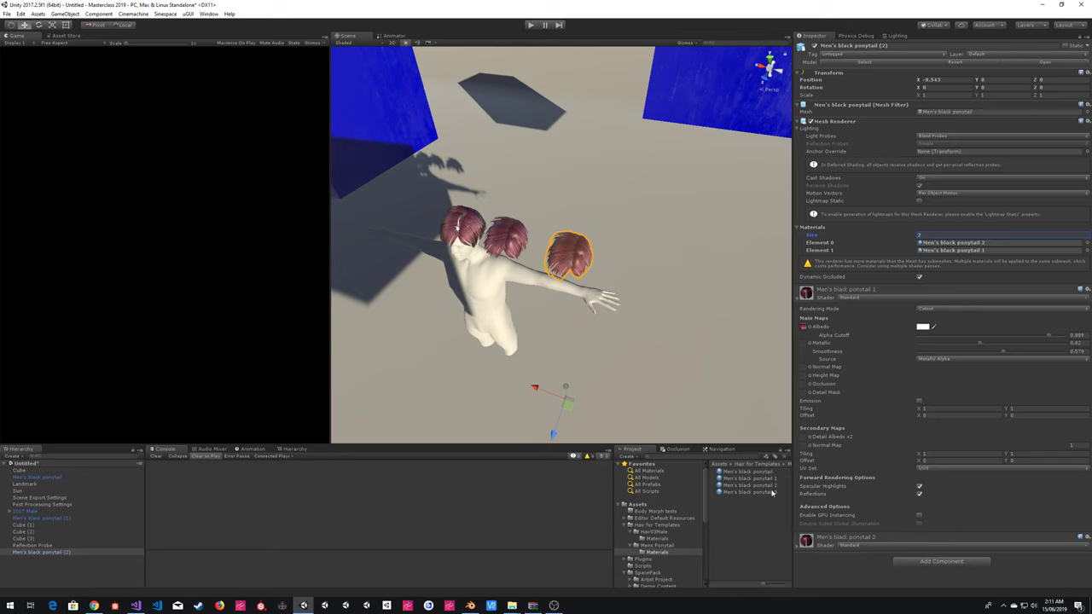
pyautogui.moveTo(772, 492); pyautogui.dragTo(1011, 258)
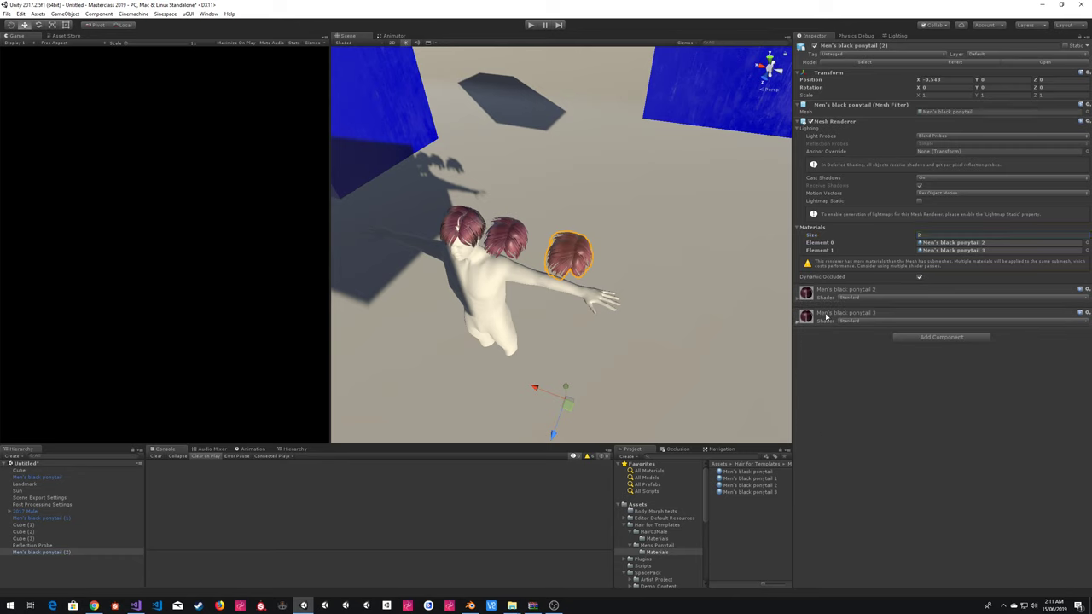
pyautogui.click(853, 297)
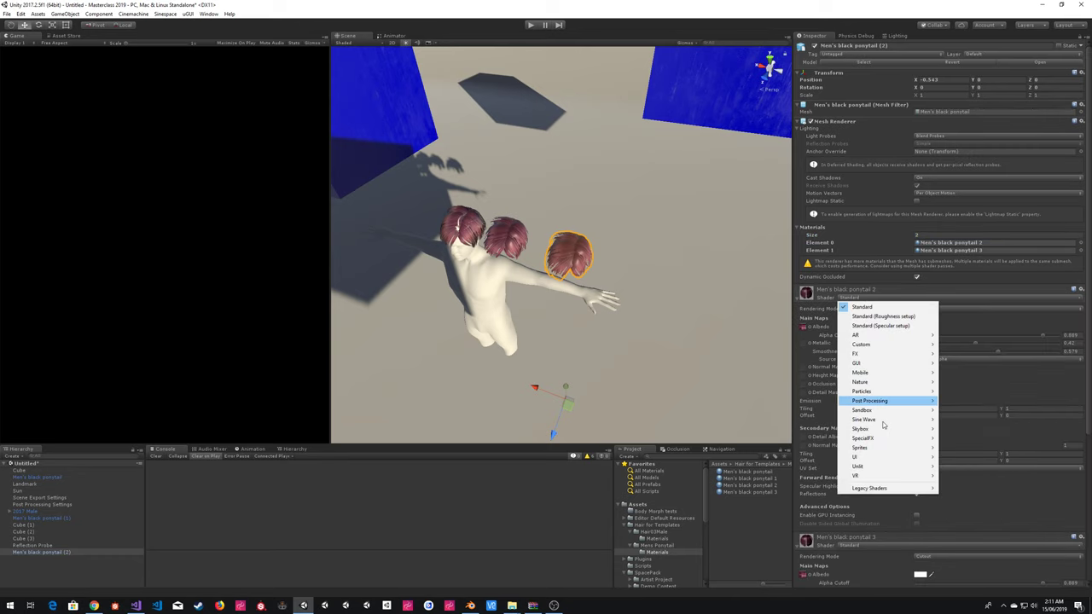
pyautogui.moveTo(879, 420)
pyautogui.moveTo(959, 429)
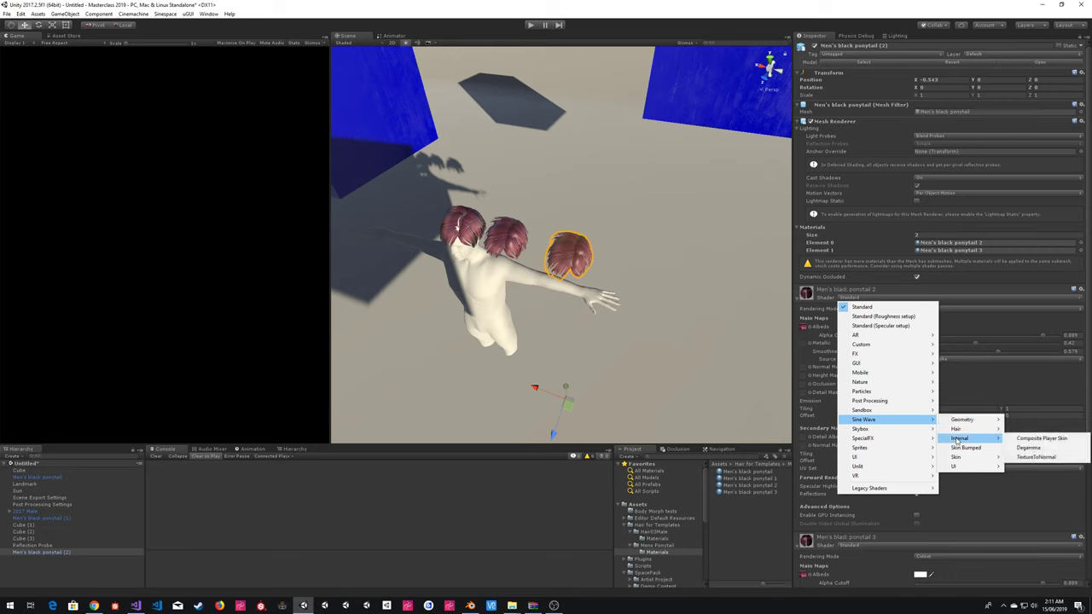
pyautogui.click(744, 513)
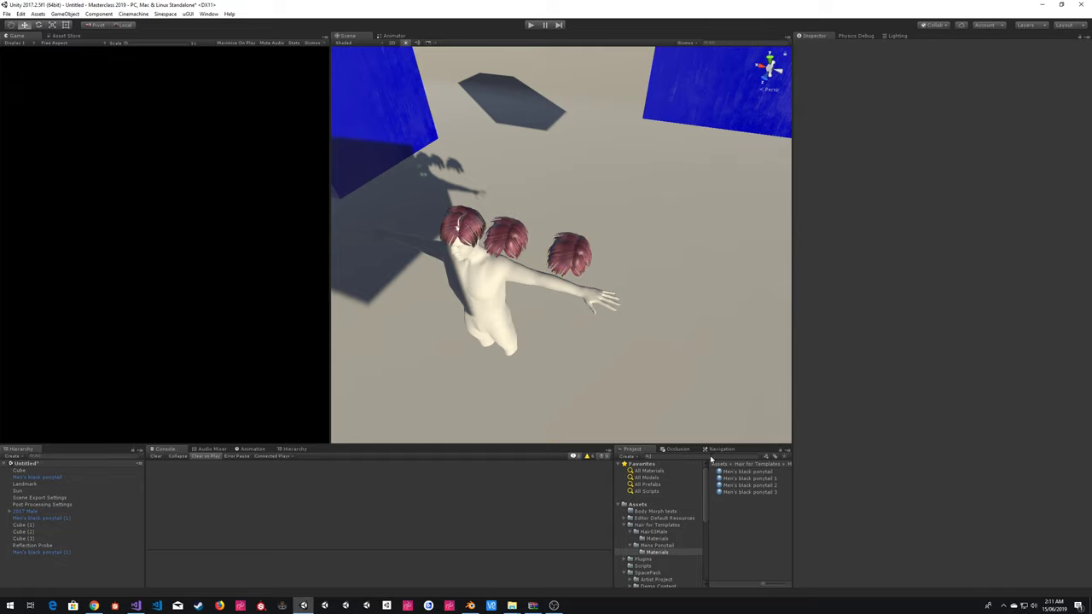
# - Search the project assets for "modern" and "blon", and clear the search
pyautogui.click(652, 457)
pyautogui.write('modern')
pyautogui.hotkey('ctrl', 'a')
pyautogui.press('BackSpace')
pyautogui.write('bl')
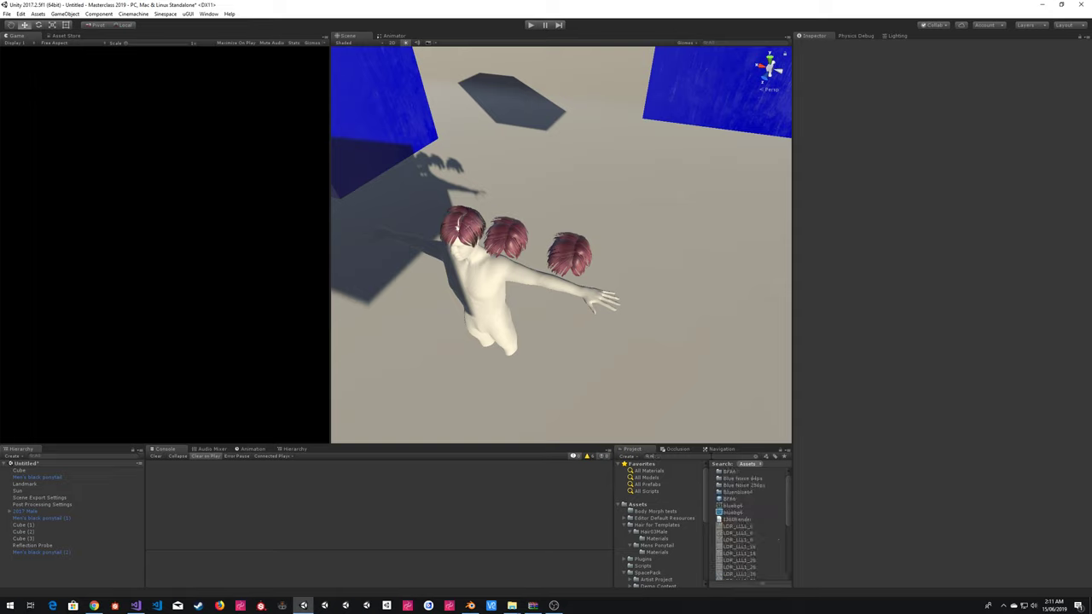
pyautogui.write('on')
pyautogui.hotkey('ctrl', 'a')
pyautogui.press('BackSpace')
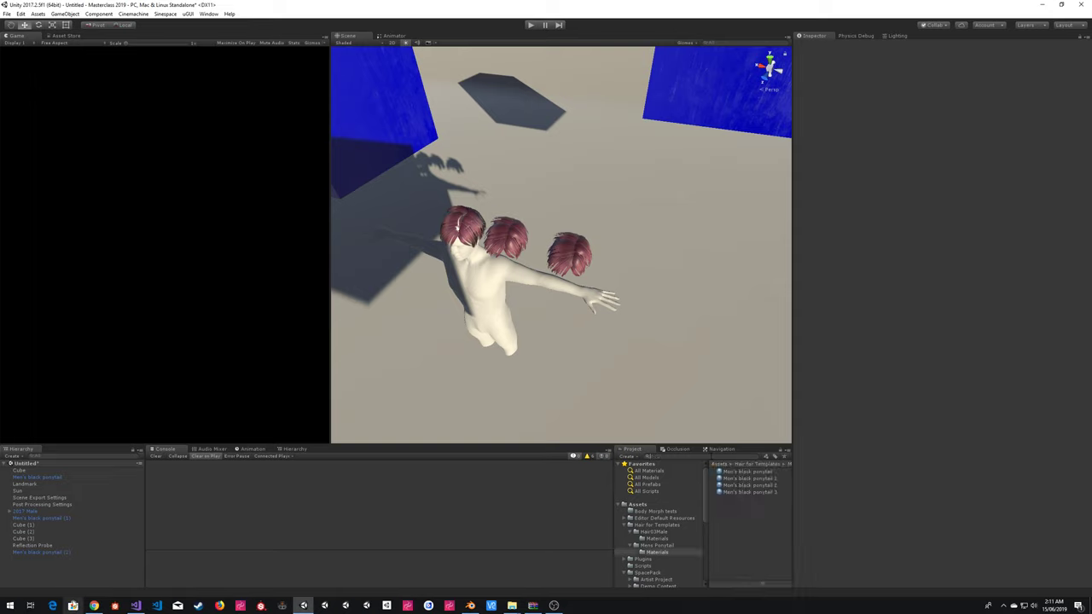
# - Switch to File Explorer and copy the Modern Hair V4 through Modern Hair V6-B shader files with their meta files
pyautogui.moveTo(512, 606)
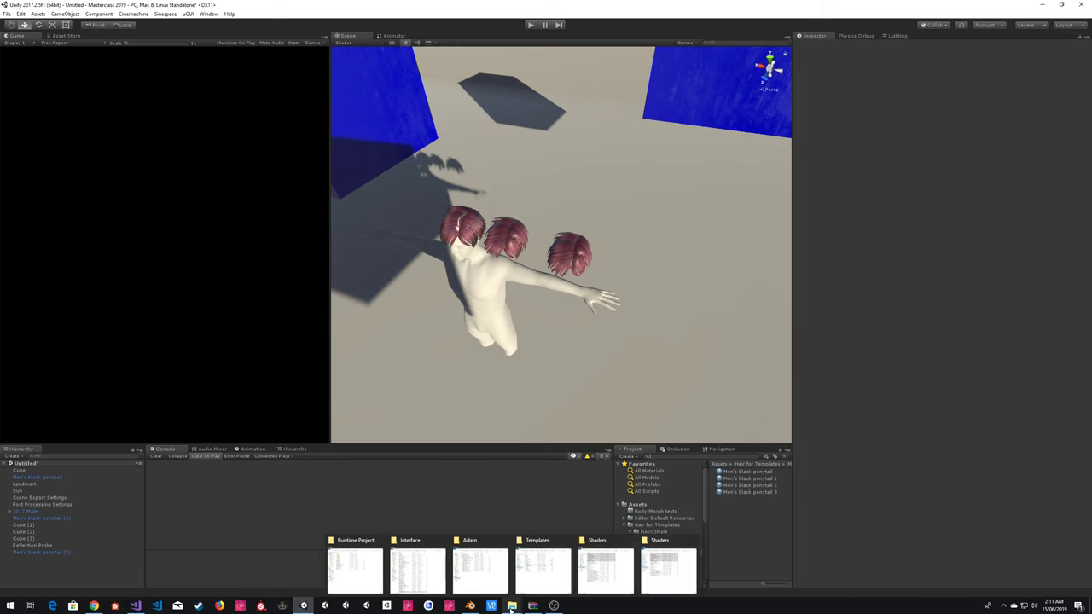
pyautogui.moveTo(611, 576)
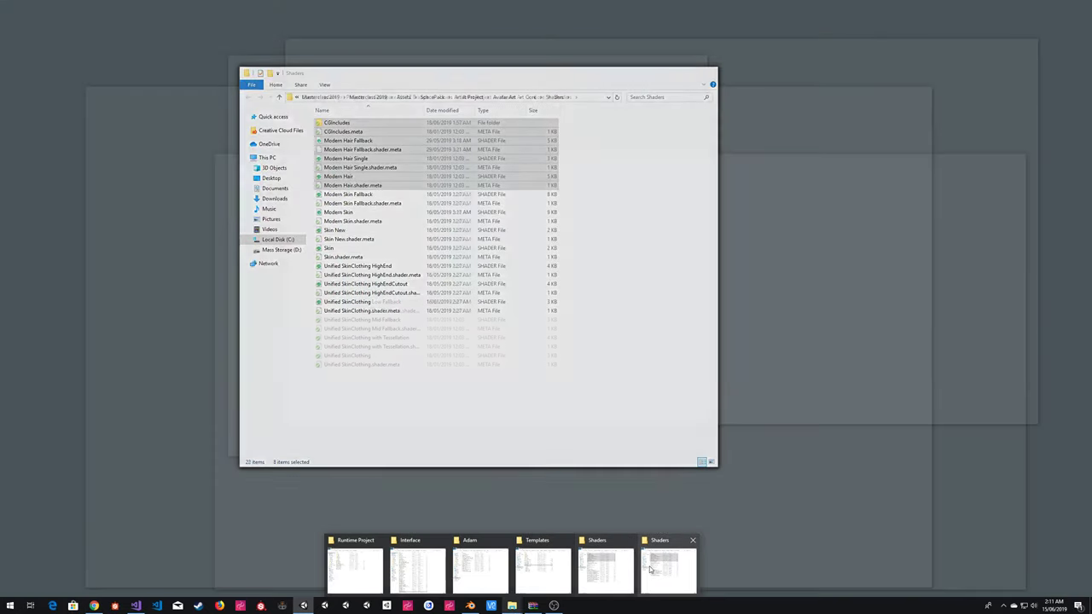
pyautogui.moveTo(565, 567)
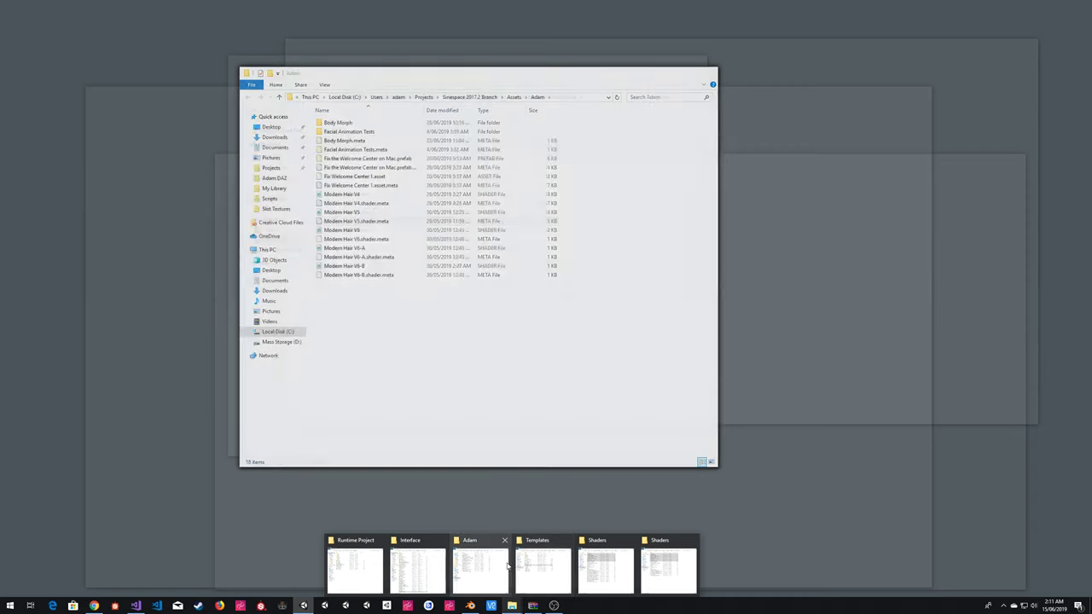
pyautogui.click(480, 567)
pyautogui.click(344, 195)
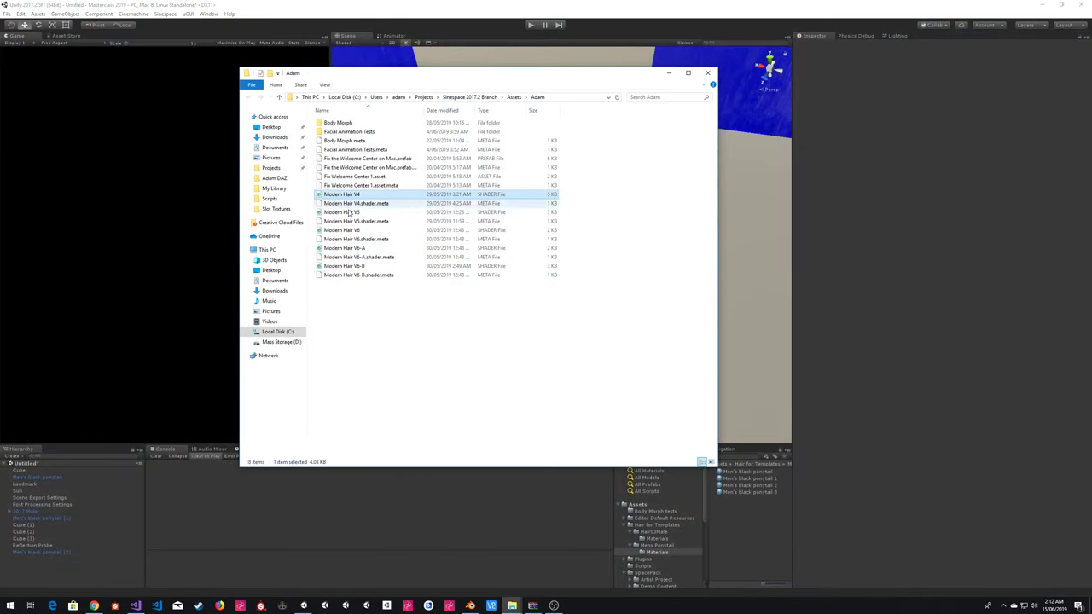
pyautogui.keyDown('shift'); pyautogui.click(363, 275); pyautogui.keyUp('shift')
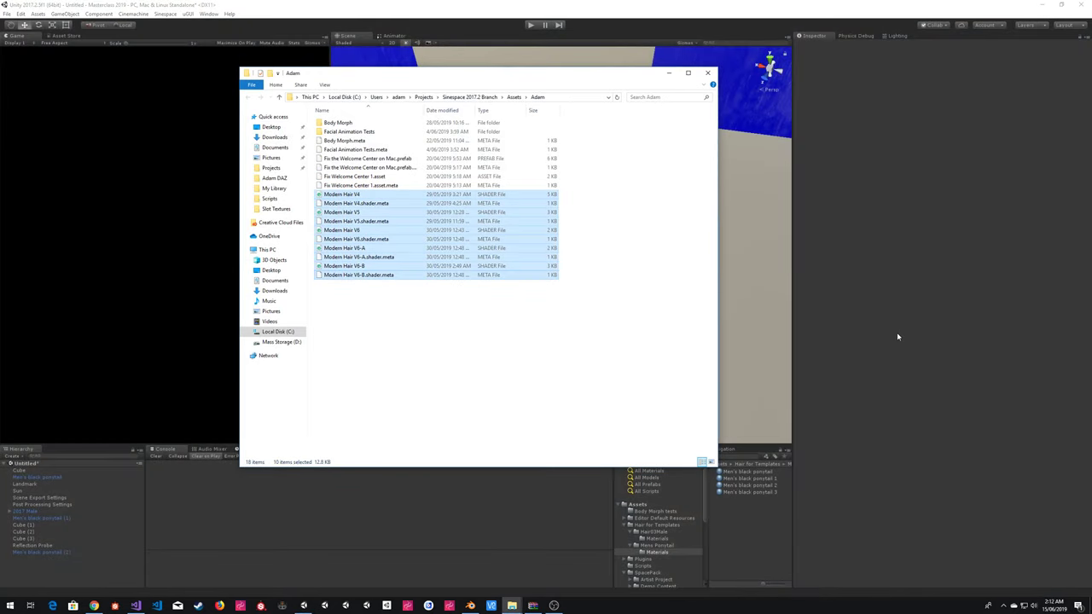
pyautogui.click(898, 337)
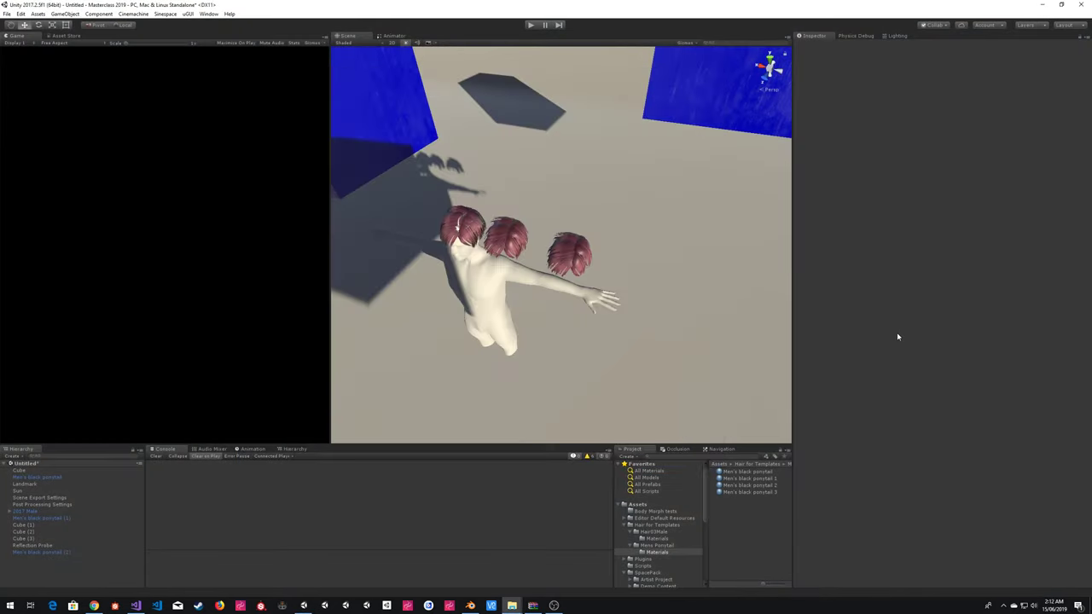
# - Show the Unity project's Assets folder in File Explorer, starting from the Body Morph tests folder
pyautogui.click(655, 511)
pyautogui.rightClick(762, 507)
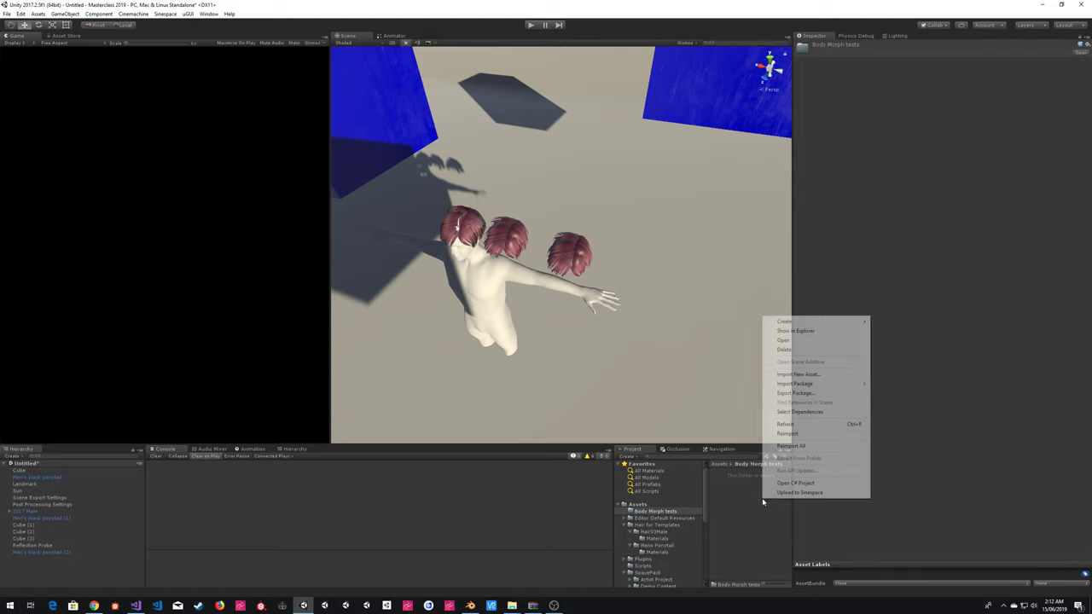
pyautogui.click(814, 331)
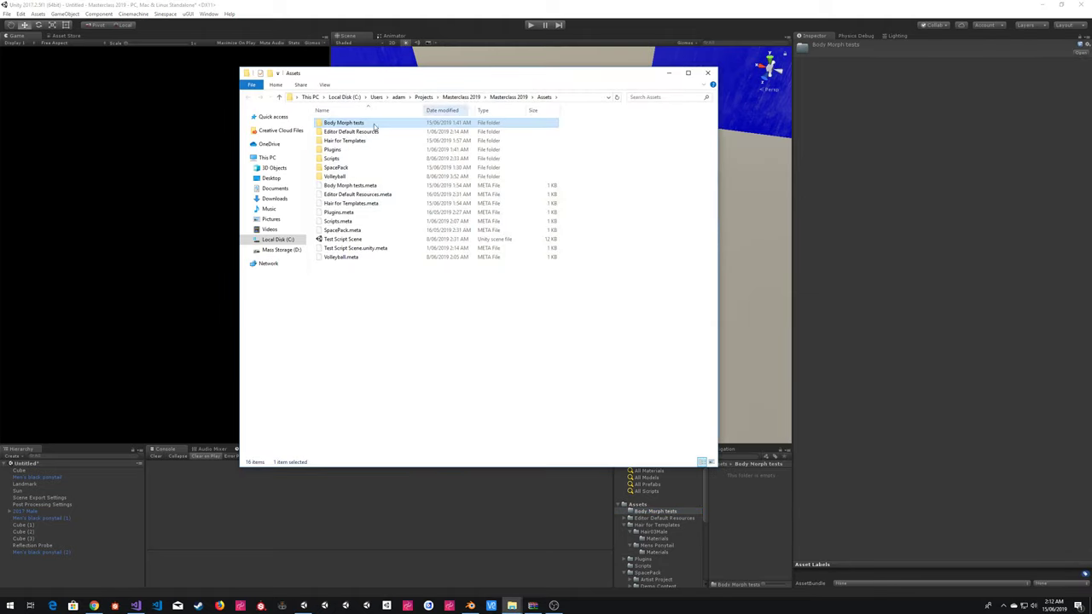
pyautogui.rightClick(645, 207)
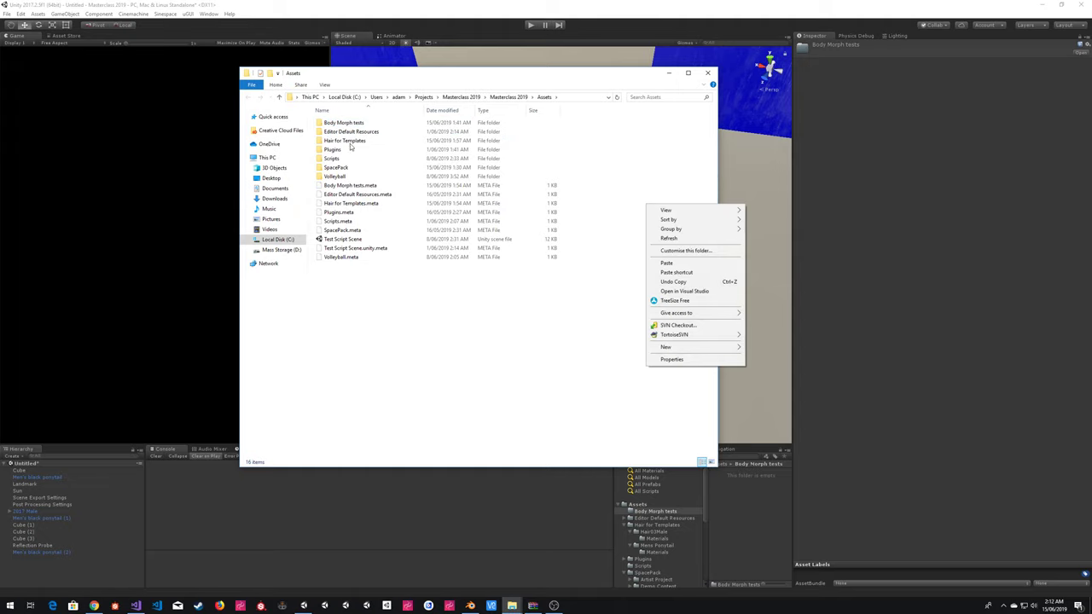
# - Create a Hair Shaders folder inside Hair for Templates and paste the copied shader files into it, returning to Unity
pyautogui.doubleClick(344, 140)
pyautogui.rightClick(646, 209)
pyautogui.moveTo(707, 351)
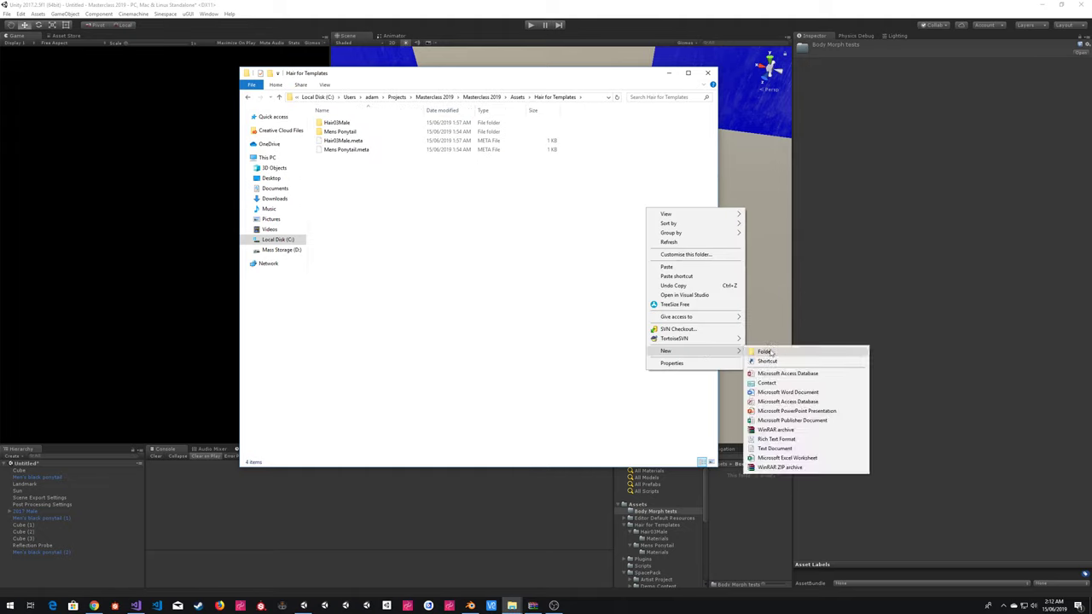
pyautogui.click(765, 352)
pyautogui.write('Hair')
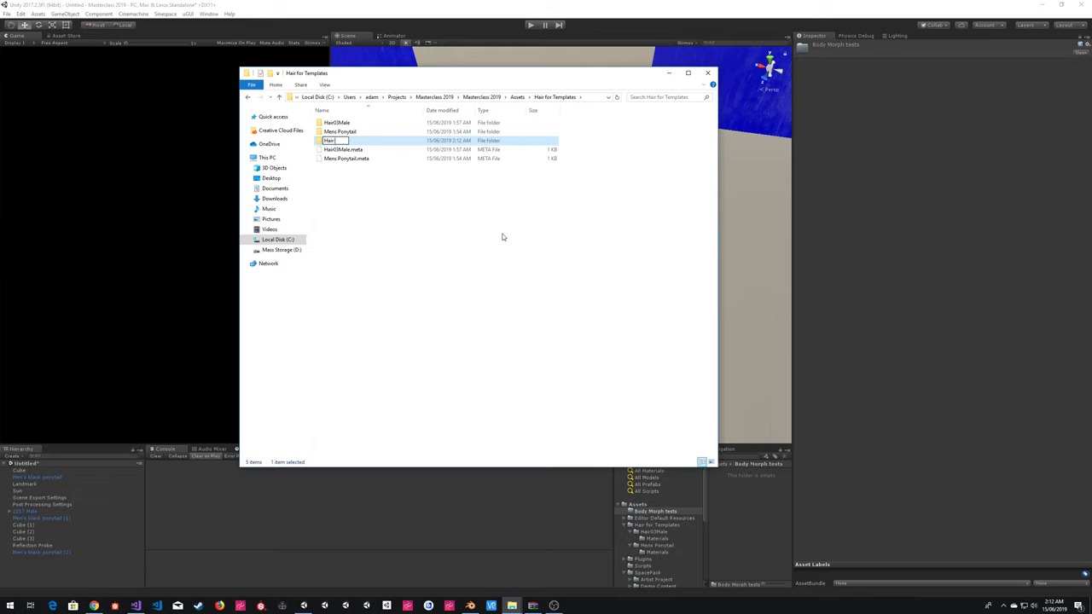
pyautogui.write(' Shaders')
pyautogui.press('Return')
pyautogui.press('Return')
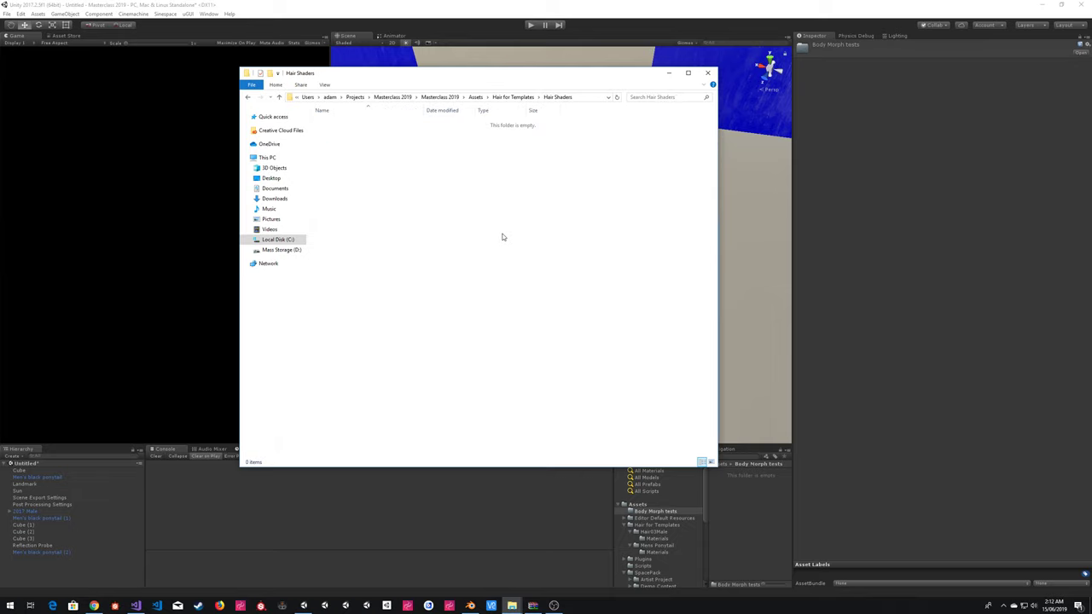
pyautogui.hotkey('ctrl', 'v')
pyautogui.click(923, 235)
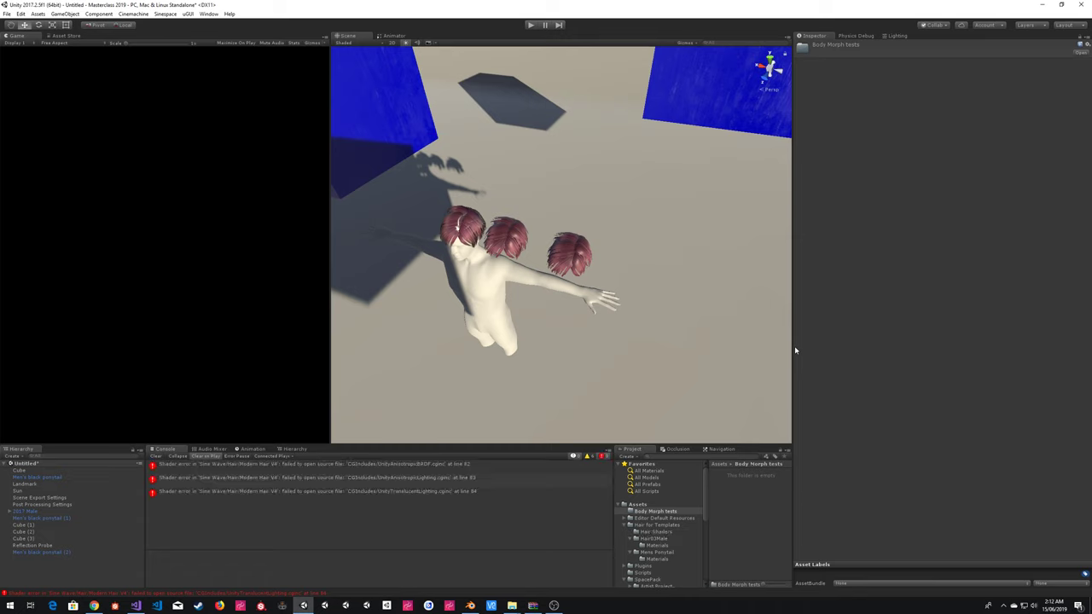
# - On the outermost hair copy, assign the Sine Wave Modern Hair V6 Part A shader to Men's black ponytail 2
pyautogui.click(568, 254)
pyautogui.click(944, 244)
pyautogui.click(895, 302)
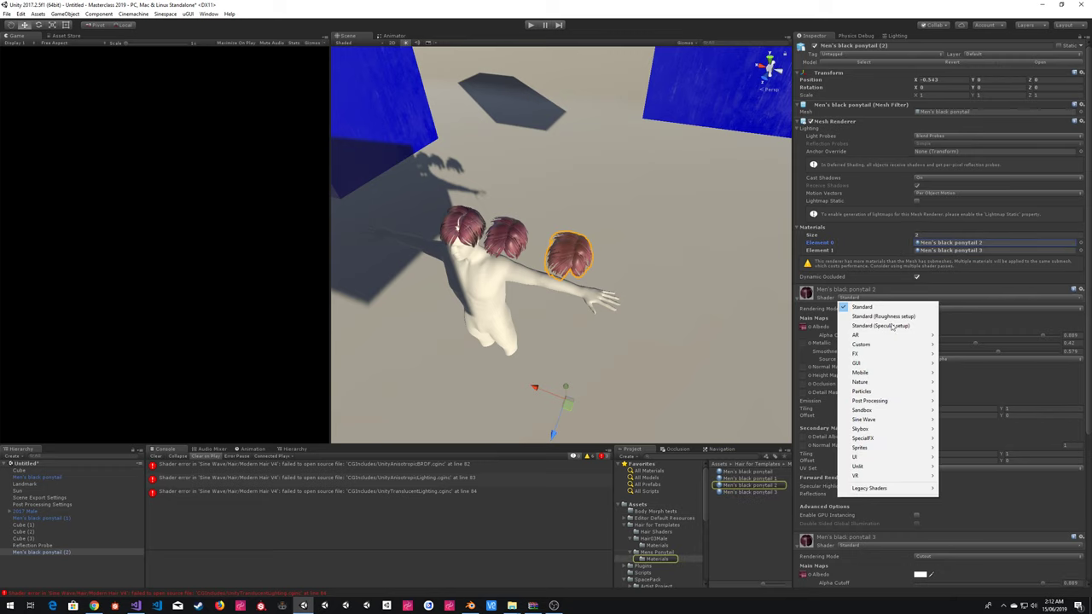
pyautogui.moveTo(957, 429)
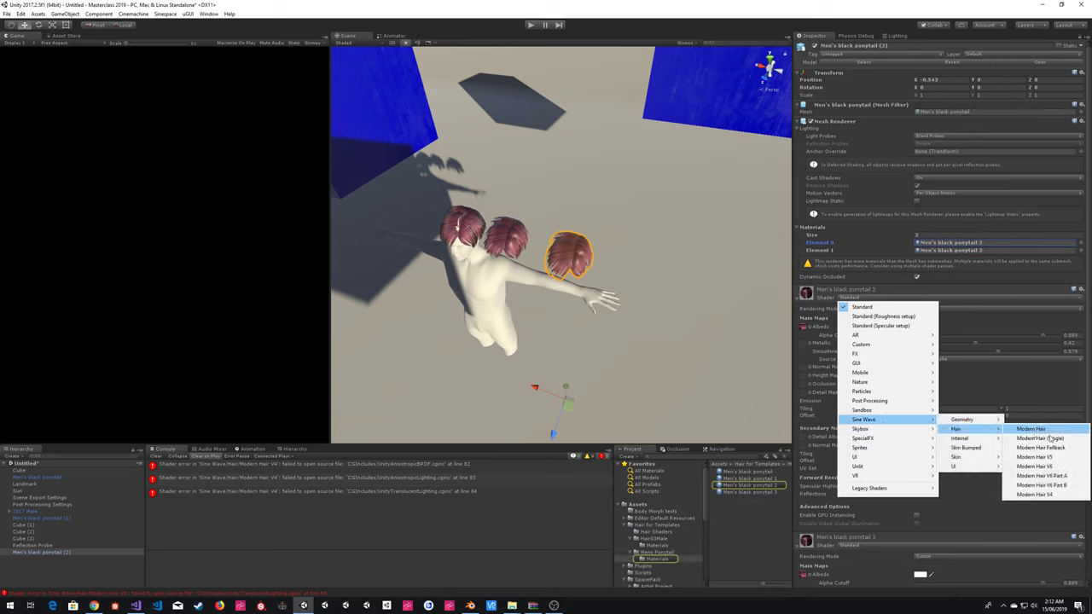
pyautogui.click(1062, 478)
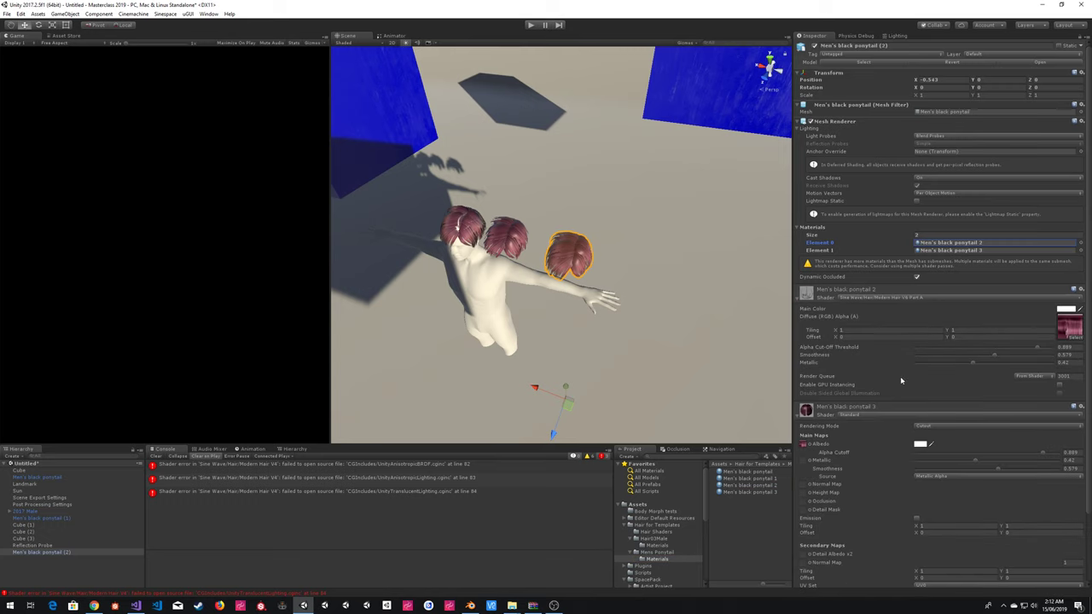
# - Assign the Sine Wave Modern Hair V6 Part B shader to the hair copy's Men's black ponytail 3 material
pyautogui.click(884, 415)
pyautogui.moveTo(892, 341)
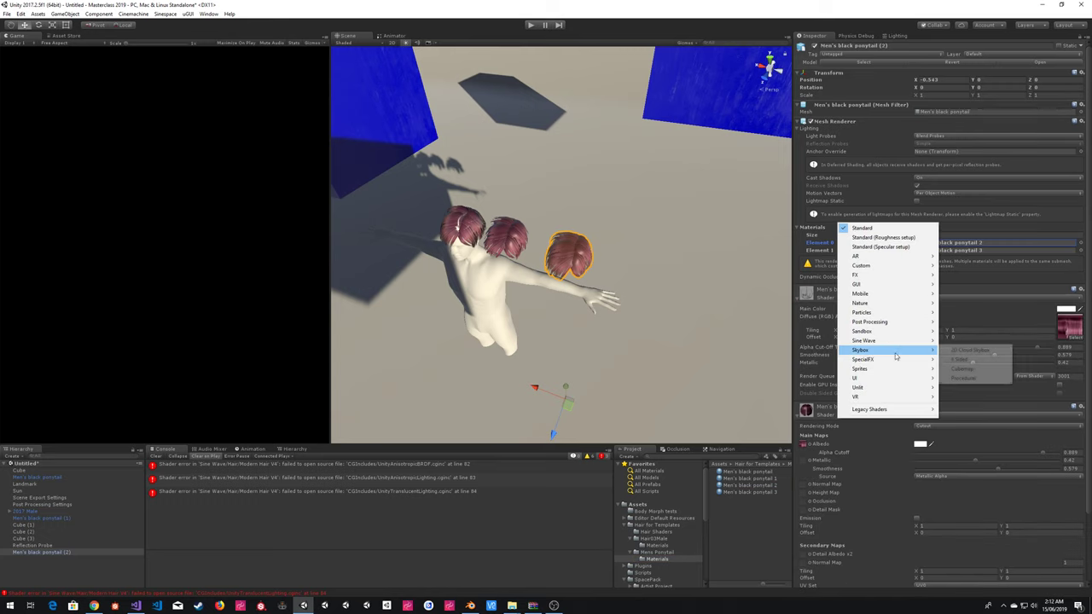
pyautogui.moveTo(963, 350)
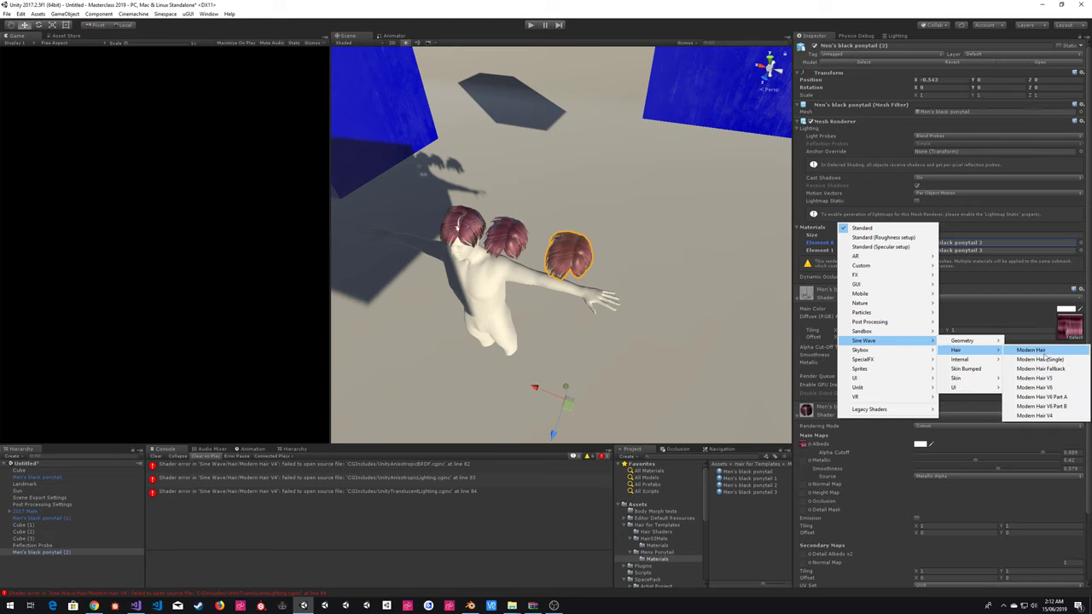
pyautogui.click(1045, 400)
# - Examine the V6-shaded hair copy up close and try a different alpha cut-off threshold on Men's black ponytail 3
pyautogui.moveTo(589, 189); pyautogui.dragTo(585, 75, button='right')
pyautogui.press('w')
pyautogui.click(585, 75)
pyautogui.moveTo(604, 158); pyautogui.dragTo(570, 134, button='right')
pyautogui.press('w')
pyautogui.press('s')
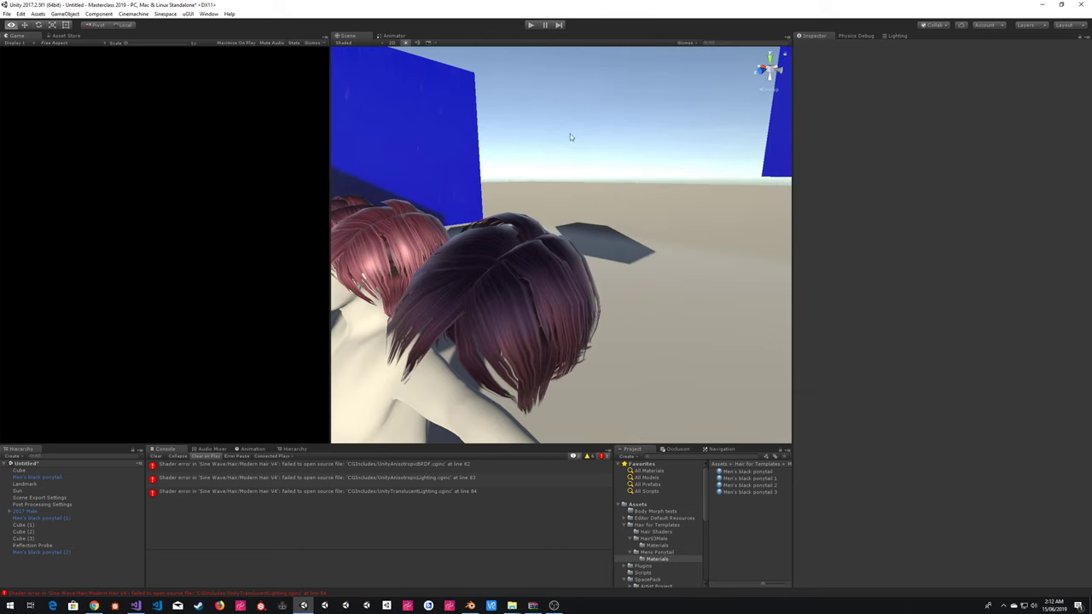
pyautogui.click(581, 282)
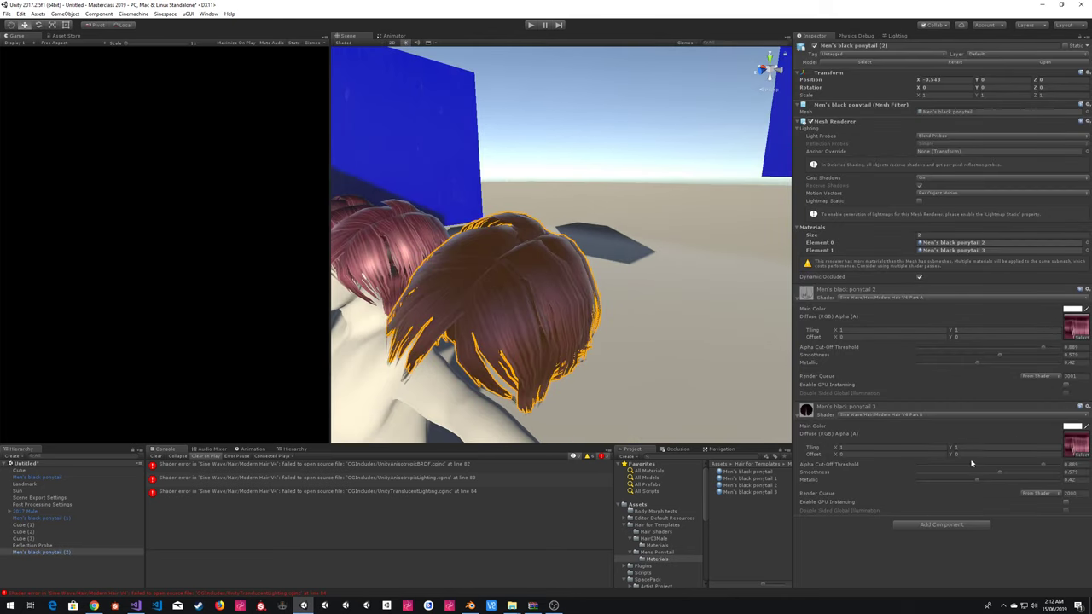
pyautogui.moveTo(986, 467); pyautogui.dragTo(1045, 468)
pyautogui.click(547, 182)
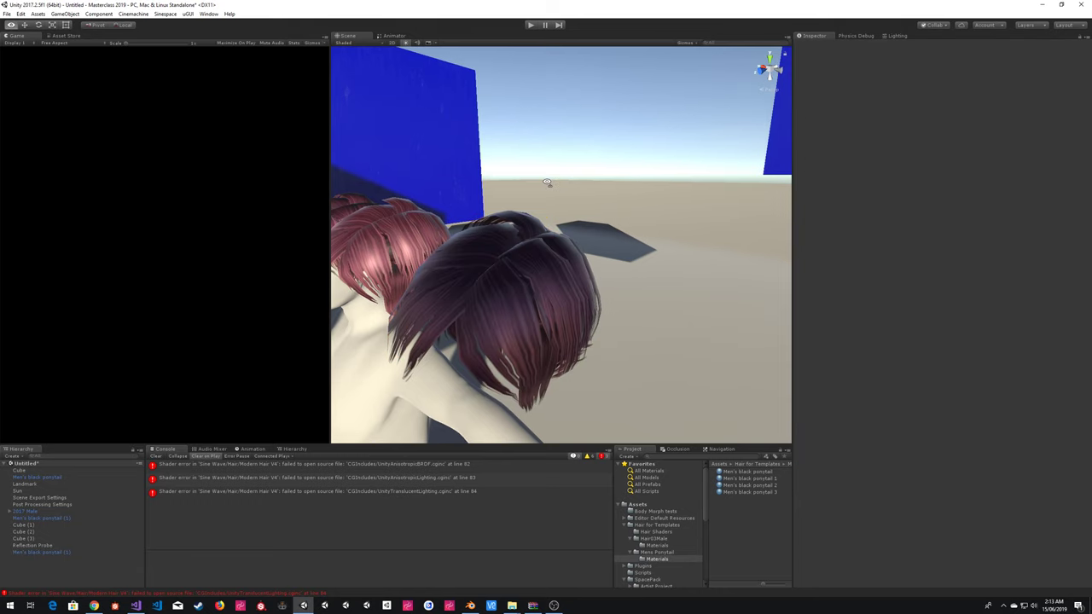
pyautogui.moveTo(547, 181); pyautogui.dragTo(457, 168, button='right')
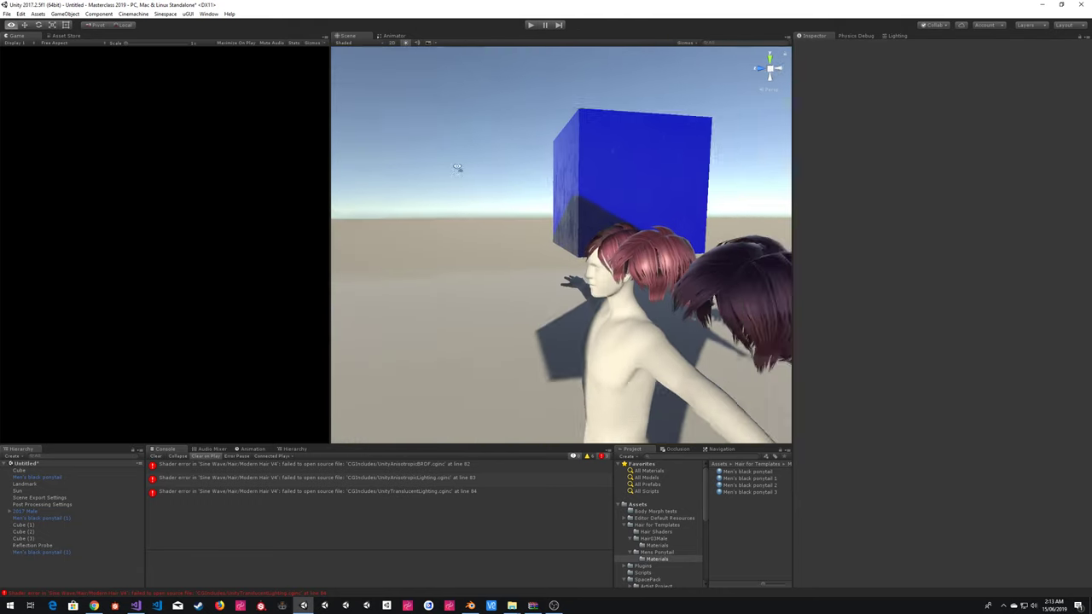
pyautogui.keyDown('alt'); pyautogui.moveTo(458, 168); pyautogui.dragTo(548, 170); pyautogui.keyUp('alt')
# - On the outermost hair copy, set Men's black ponytail 2 to smoothness 0.05 and metallic 0.08, and Men's black ponytail 3 to about 0.13 and 0.171
pyautogui.click(538, 250)
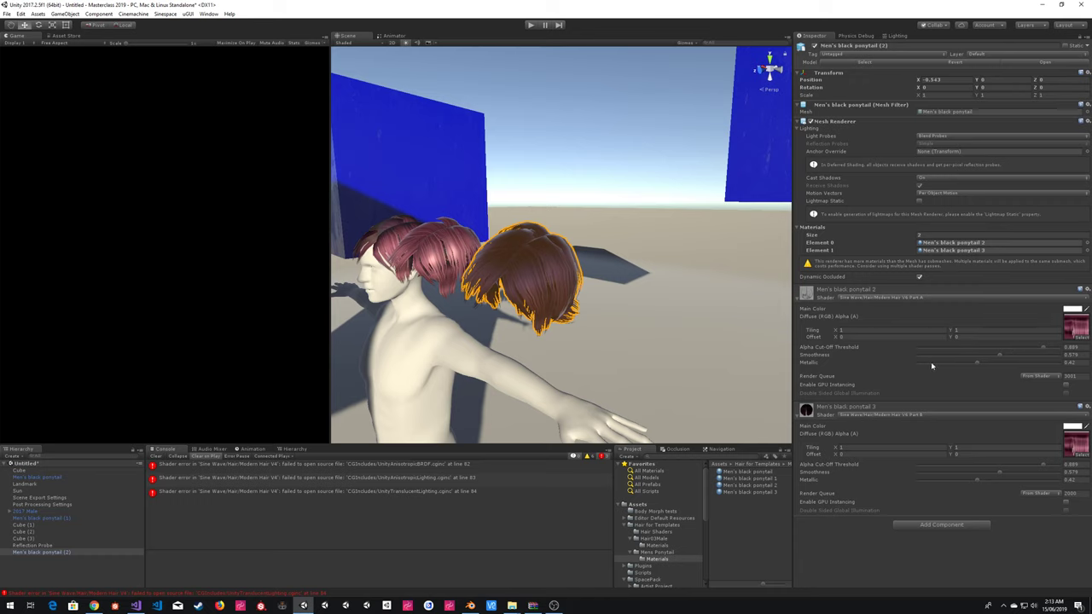
pyautogui.moveTo(932, 366); pyautogui.dragTo(899, 363)
pyautogui.moveTo(917, 480); pyautogui.dragTo(944, 481)
pyautogui.moveTo(919, 363); pyautogui.dragTo(930, 362)
pyautogui.moveTo(1000, 358); pyautogui.dragTo(1031, 350)
pyautogui.moveTo(1000, 472)
pyautogui.mouseDown()
pyautogui.moveTo(1010, 471)
pyautogui.moveTo(937, 468)
pyautogui.mouseUp()
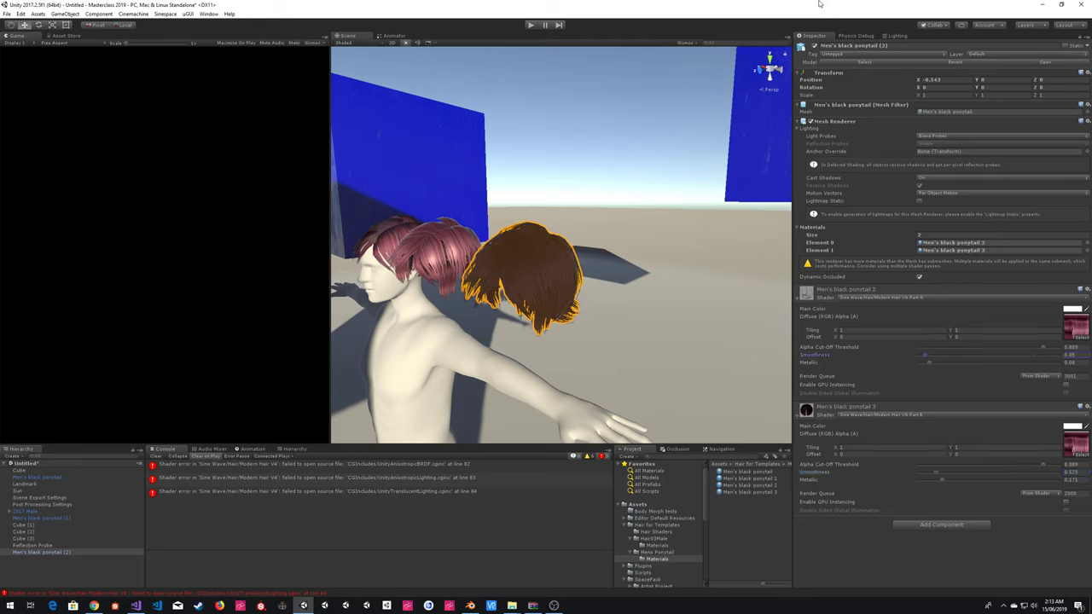
# - Brighten the scene's ambient lighting color to light grey, CCCCCC
pyautogui.click(897, 36)
pyautogui.click(927, 101)
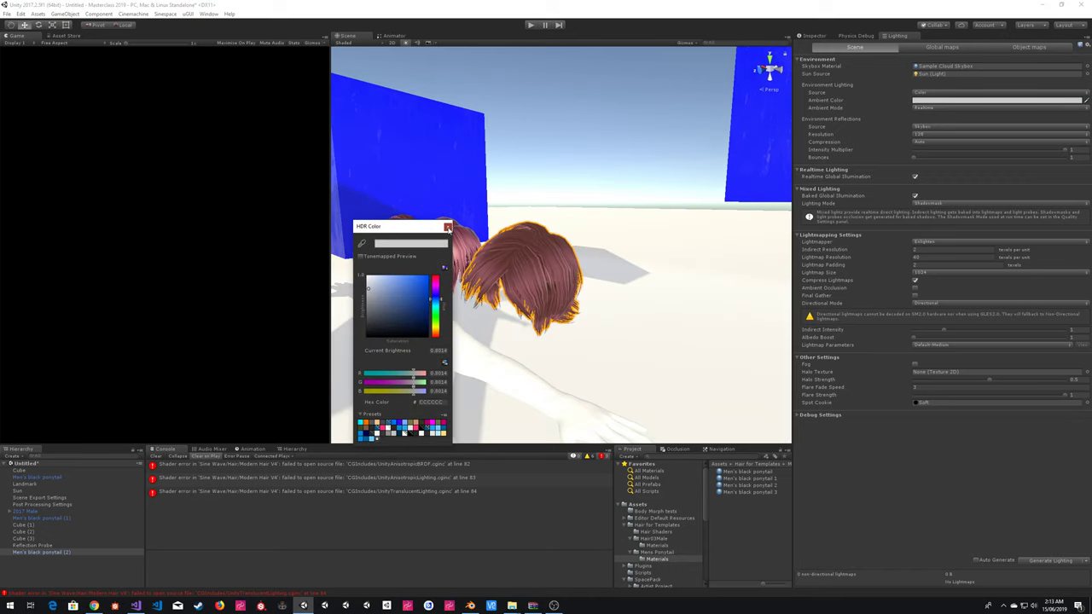
pyautogui.click(448, 226)
# - Compare the three hair pieces and their material settings from several angles under the brighter ambient light
pyautogui.click(543, 163)
pyautogui.keyDown('alt'); pyautogui.moveTo(544, 163); pyautogui.dragTo(572, 144); pyautogui.keyUp('alt')
pyautogui.click(620, 262)
pyautogui.keyDown('alt'); pyautogui.scroll(5, 620, 262); pyautogui.keyUp('alt')
pyautogui.click(573, 145)
pyautogui.keyDown('alt'); pyautogui.scroll(-8, 582, 171); pyautogui.keyUp('alt')
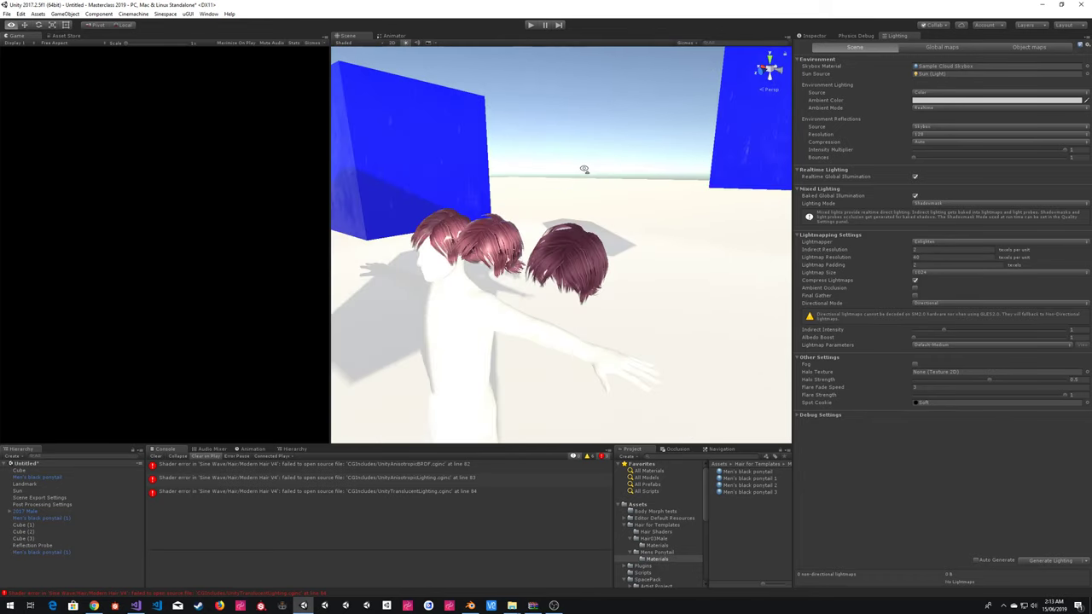
pyautogui.click(814, 35)
pyautogui.click(573, 253)
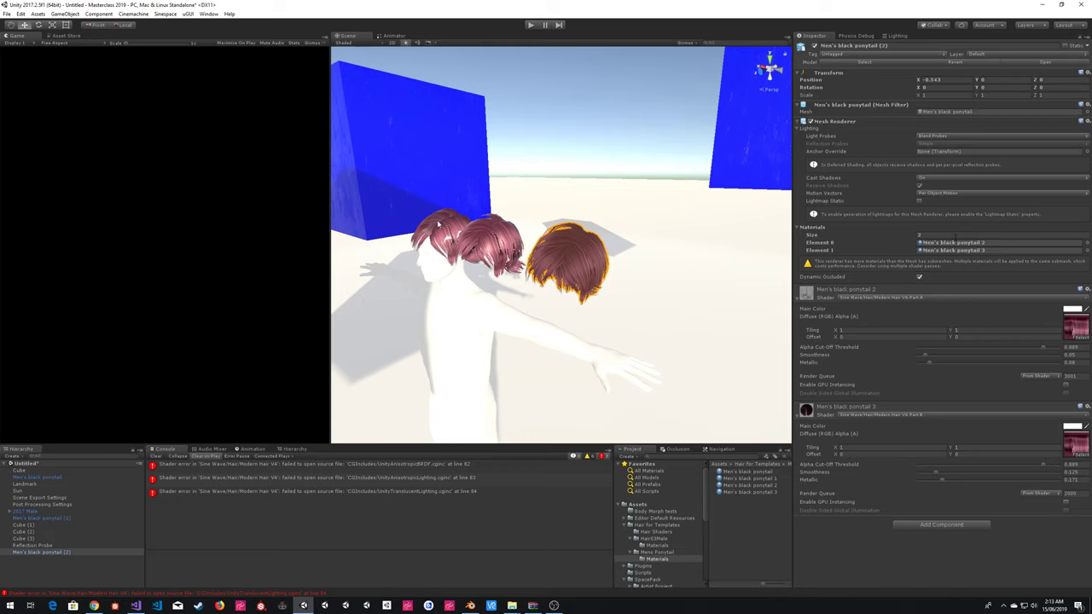
pyautogui.click(437, 223)
pyautogui.keyDown('alt'); pyautogui.moveTo(438, 274); pyautogui.dragTo(482, 269); pyautogui.keyUp('alt')
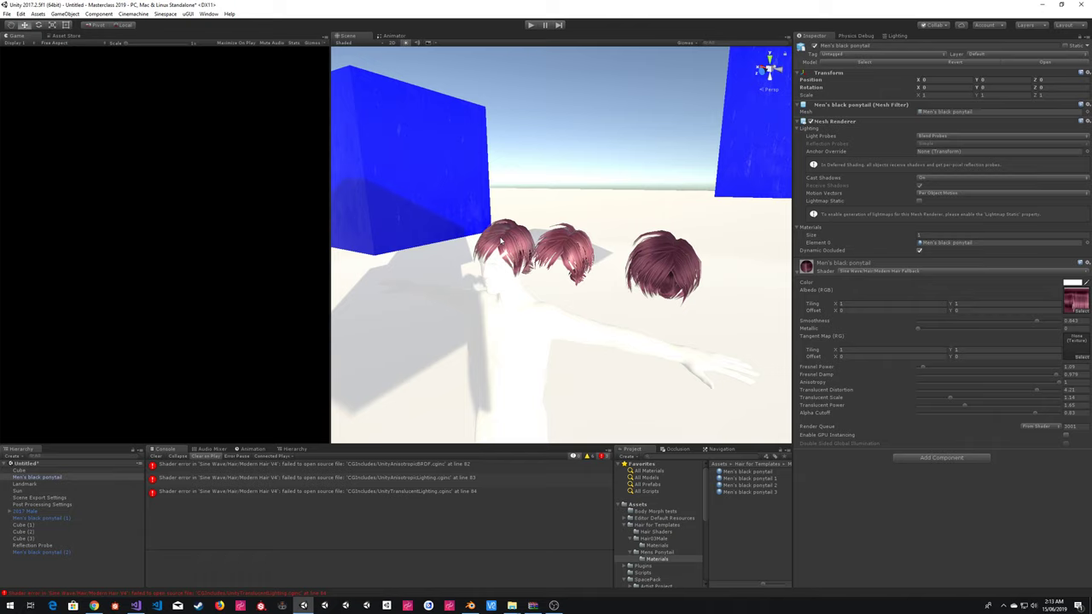
pyautogui.click(626, 163)
pyautogui.keyDown('alt'); pyautogui.moveTo(626, 163); pyautogui.dragTo(601, 160); pyautogui.keyUp('alt')
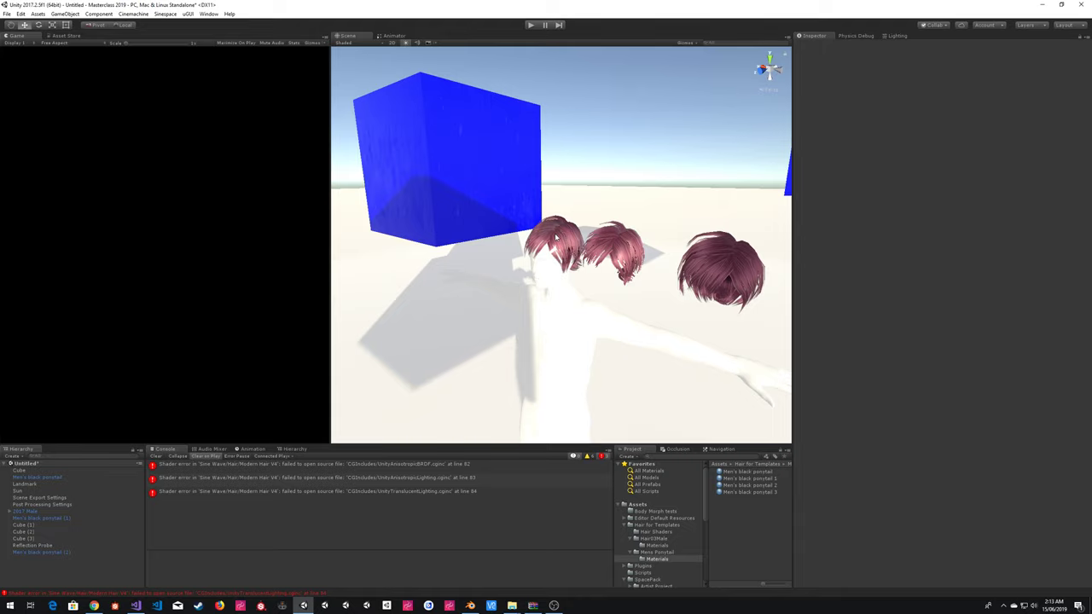
pyautogui.moveTo(597, 149); pyautogui.dragTo(633, 163, button='right')
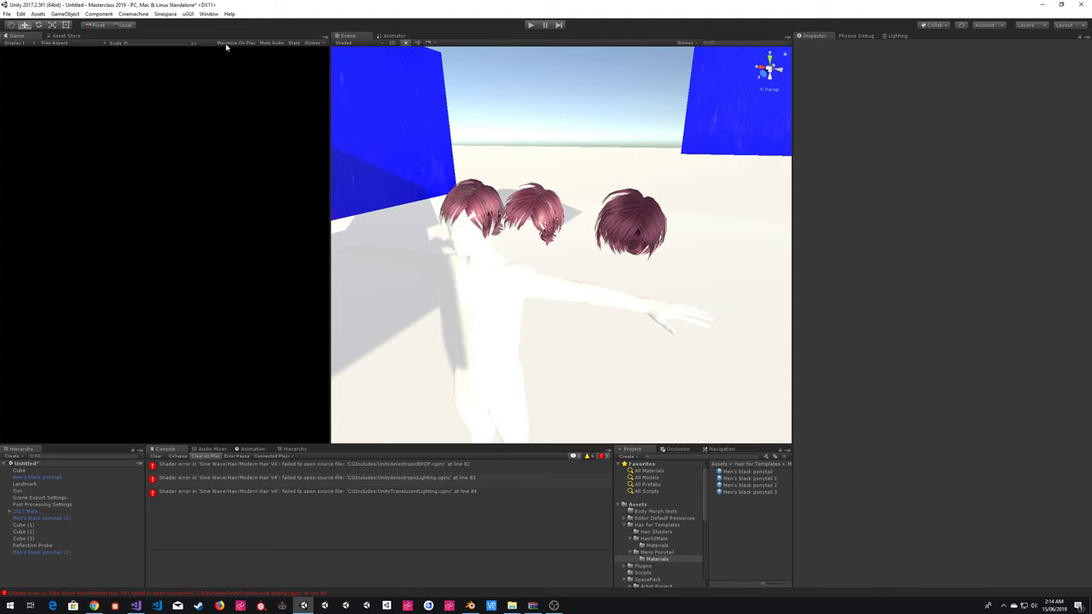
# - Add a camera to the scene and align it with the current view of the three hair pieces
pyautogui.click(65, 14)
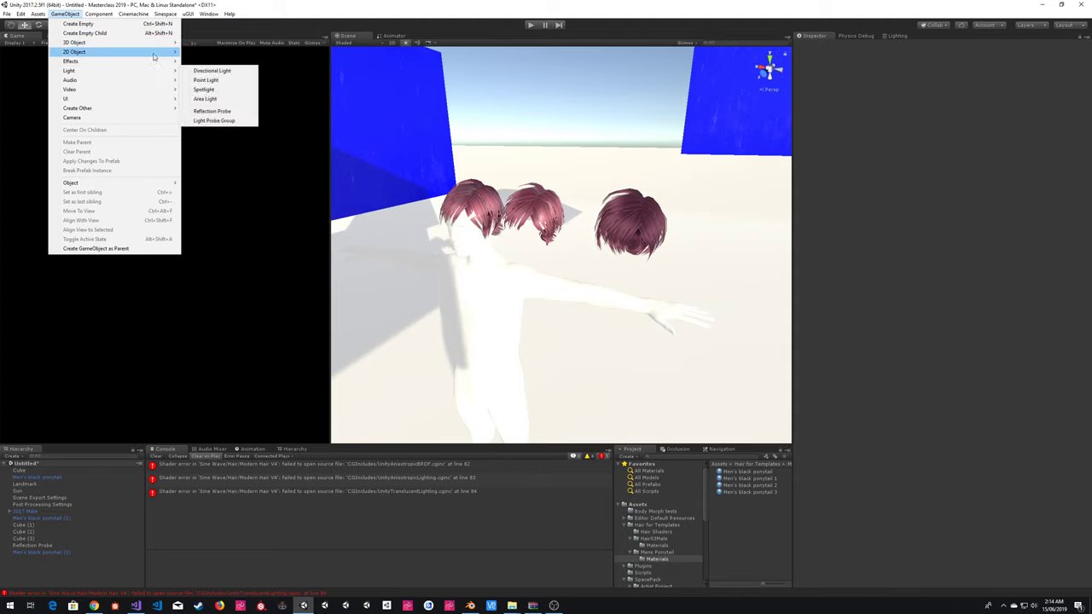
pyautogui.click(72, 117)
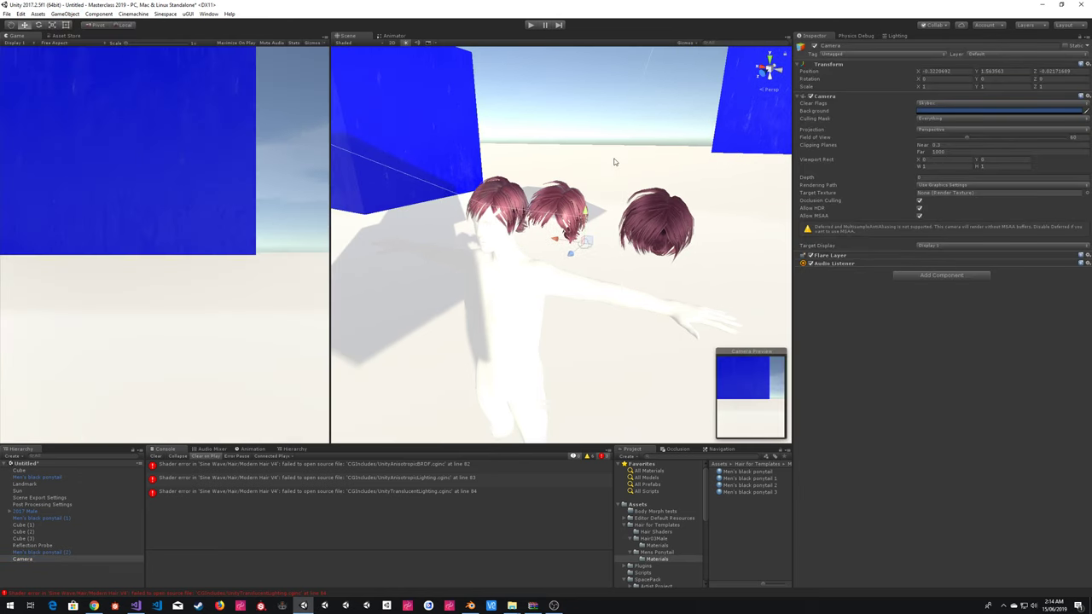
pyautogui.moveTo(632, 163)
pyautogui.mouseDown(button='right')
pyautogui.moveTo(602, 158)
pyautogui.moveTo(628, 153)
pyautogui.mouseUp(button='right')
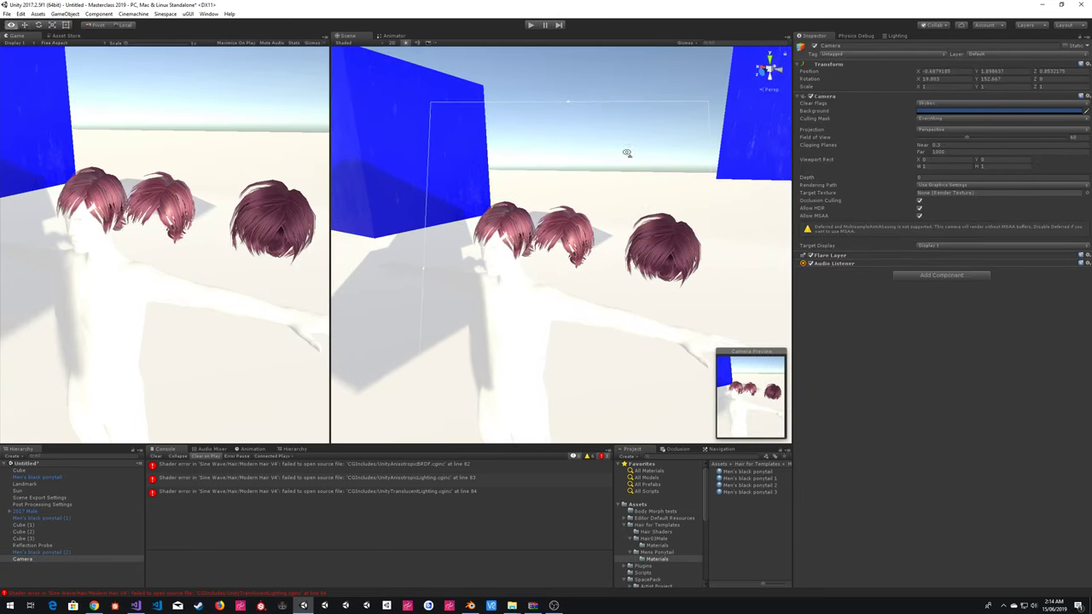
pyautogui.hotkey('ctrl', 'shift', 'f')
# - Add a Post Process Layer component to the camera
pyautogui.click(915, 278)
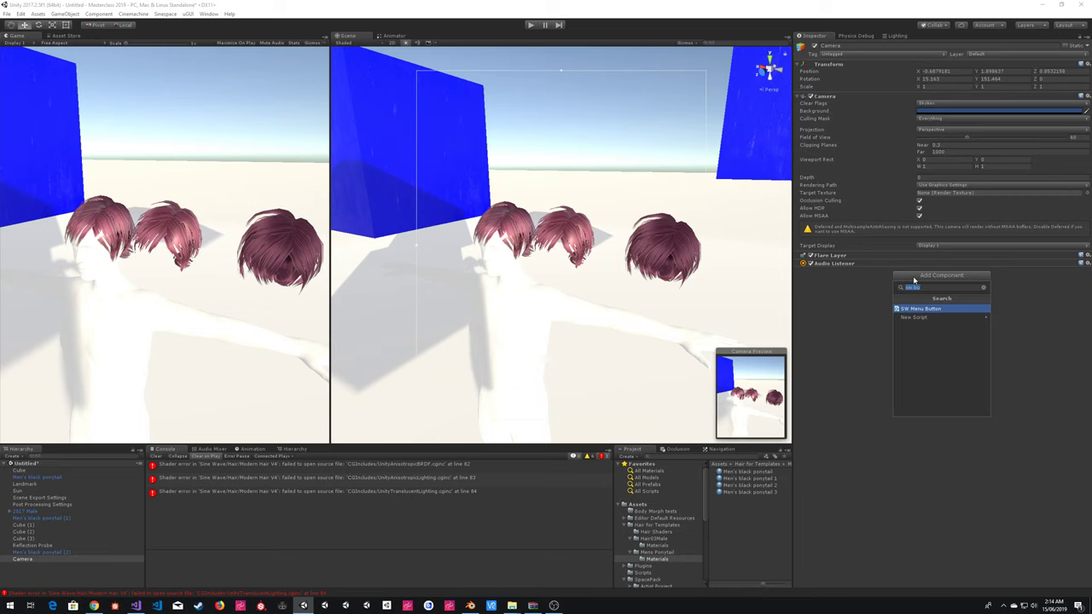
pyautogui.write('post lay')
pyautogui.press('Return')
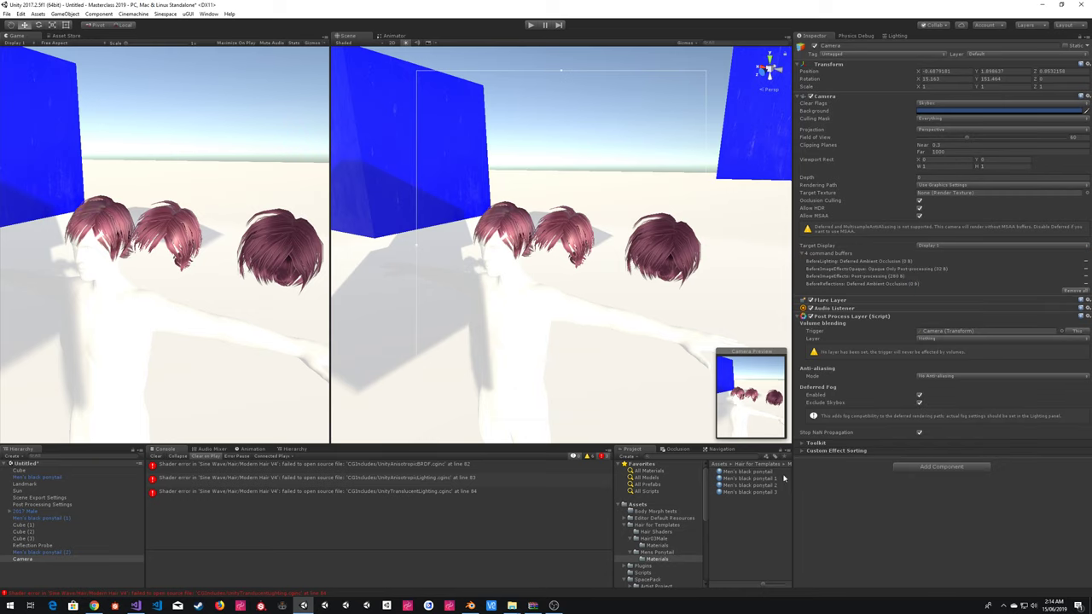
# - Add a Post Process Volume to the camera, make it global, and create a new profile for it
pyautogui.click(922, 471)
pyautogui.write('post process v')
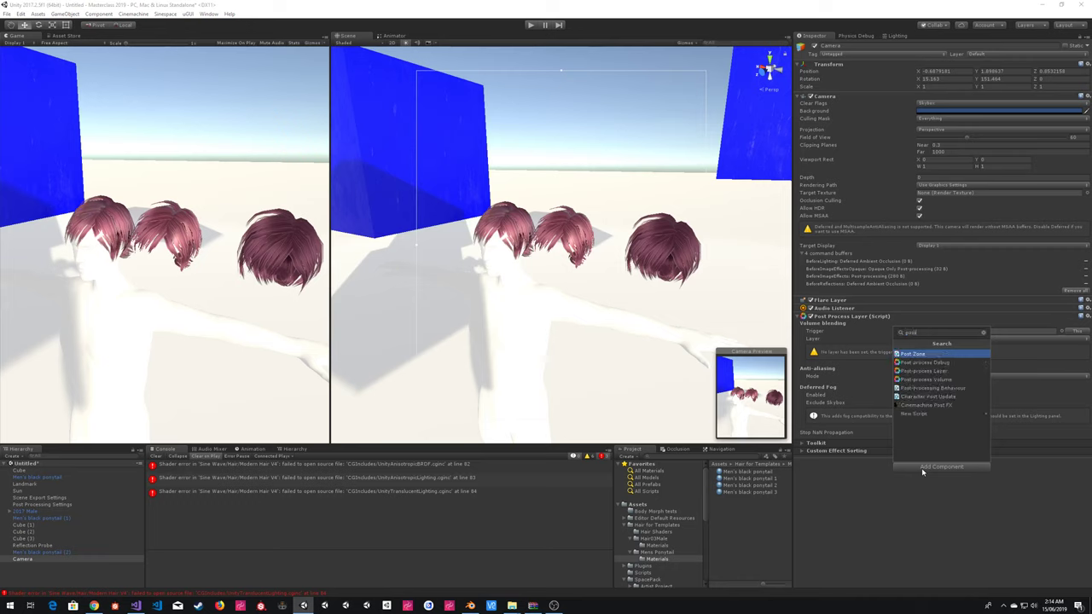
pyautogui.press('Return')
pyautogui.click(921, 470)
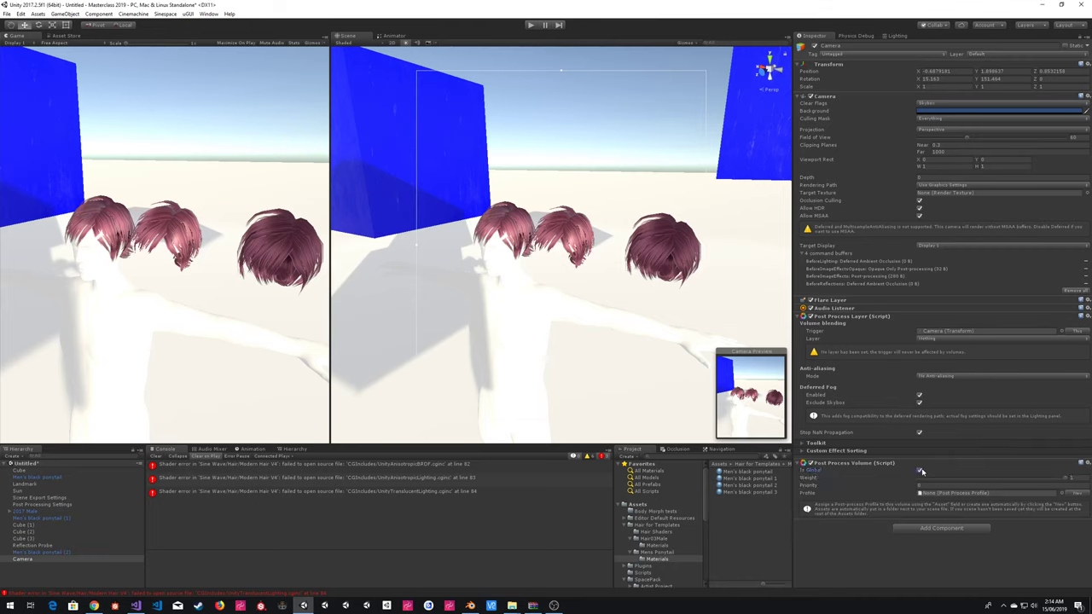
pyautogui.click(1082, 496)
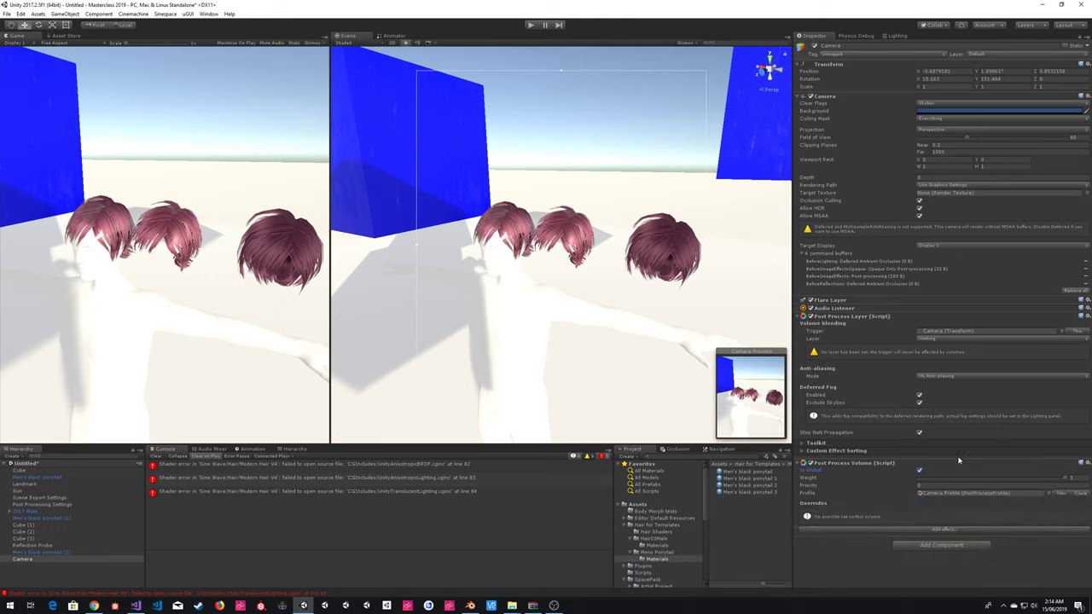
# - Add a Depth of Field effect to the volume and enable its focus distance, aperture, focal length and max blur size overrides
pyautogui.click(879, 530)
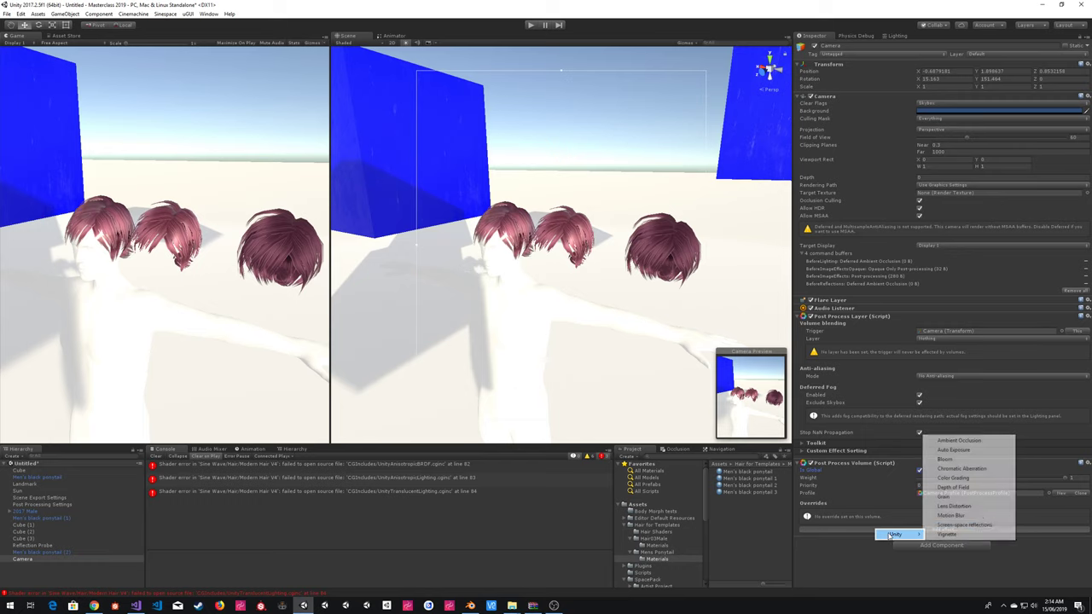
pyautogui.moveTo(895, 534)
pyautogui.click(967, 488)
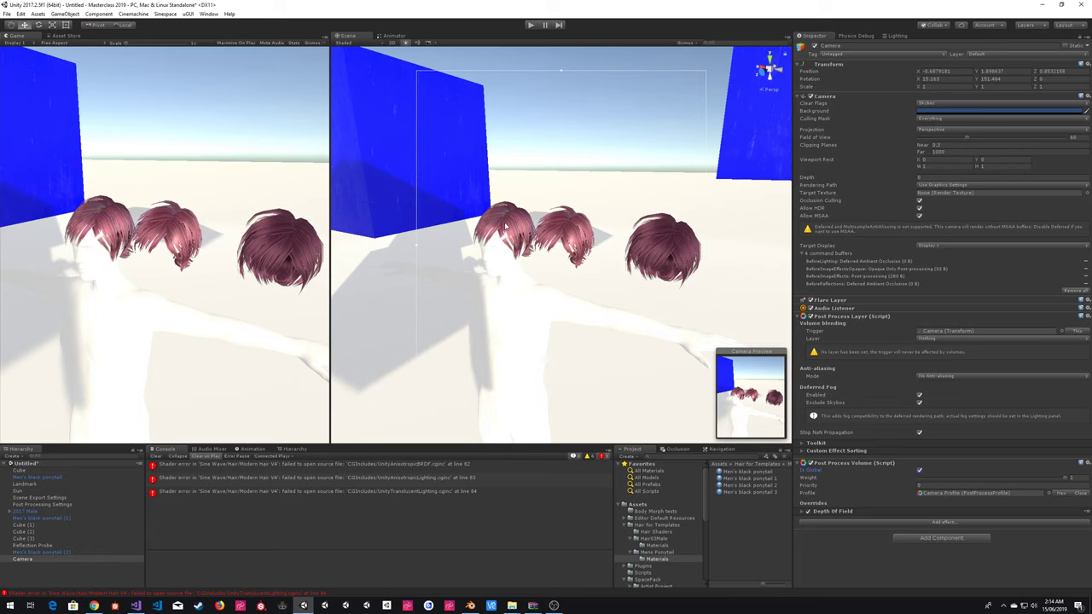
pyautogui.keyDown('alt'); pyautogui.moveTo(592, 224); pyautogui.dragTo(503, 245); pyautogui.keyUp('alt')
pyautogui.scroll(-4, 562, 217)
pyautogui.scroll(4, 572, 215)
pyautogui.moveTo(502, 245); pyautogui.dragTo(490, 198, button='right')
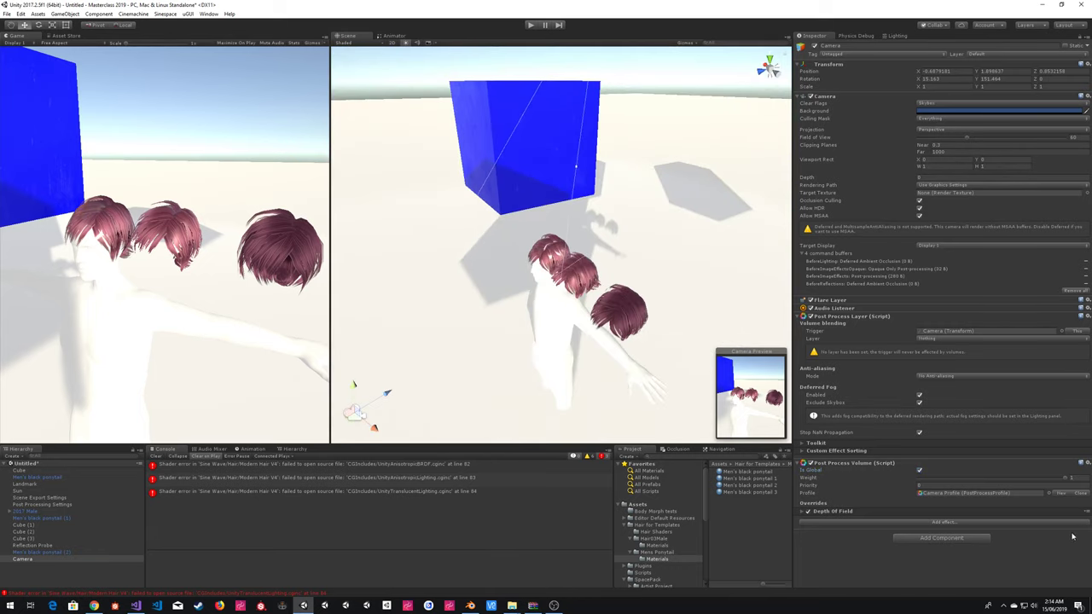
pyautogui.click(805, 512)
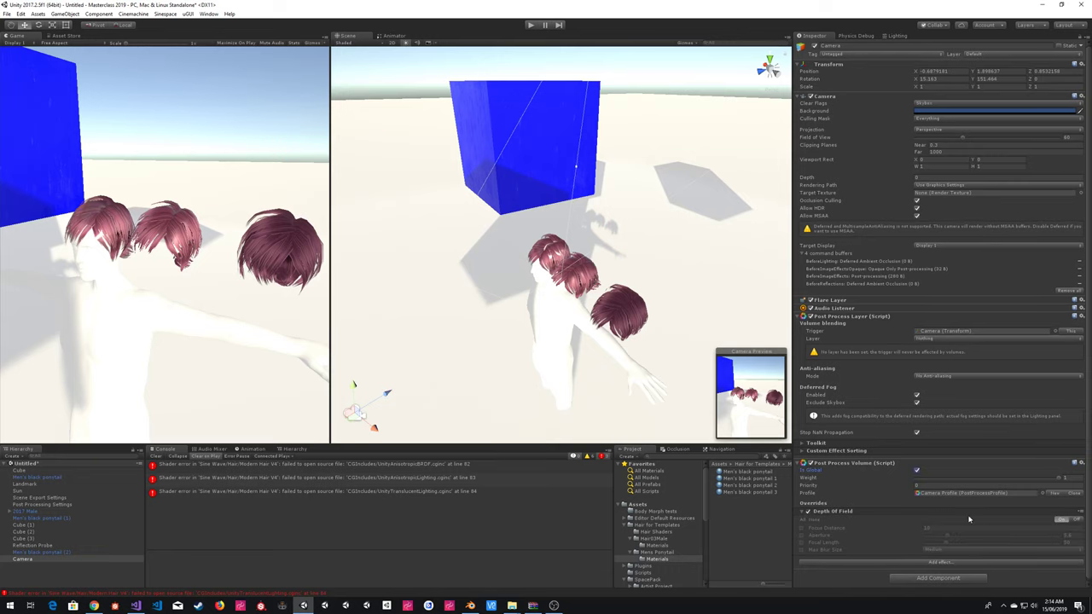
pyautogui.click(802, 528)
pyautogui.click(802, 535)
pyautogui.click(802, 542)
pyautogui.click(801, 549)
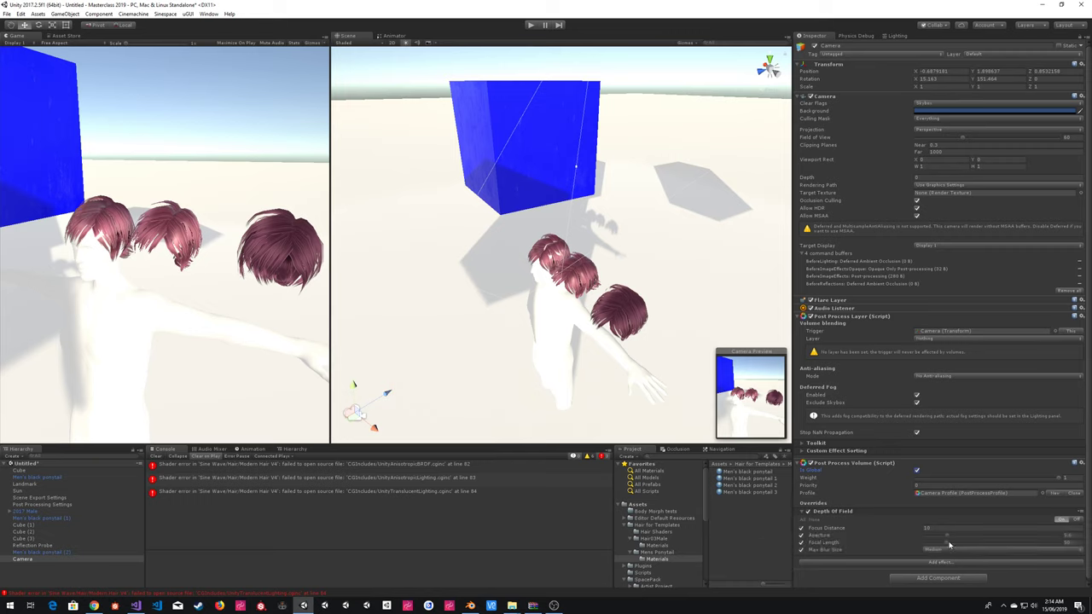
# - Set the Depth of Field aperture to about 19.6 and raise its focal length above 100
pyautogui.moveTo(947, 538); pyautogui.dragTo(1085, 534)
pyautogui.moveTo(960, 537); pyautogui.dragTo(1053, 541)
pyautogui.moveTo(972, 543); pyautogui.dragTo(1008, 535)
# - Set the Post Process Layer's volume layer to Default and lower the Depth of Field focal length to about 91.3
pyautogui.click(923, 339)
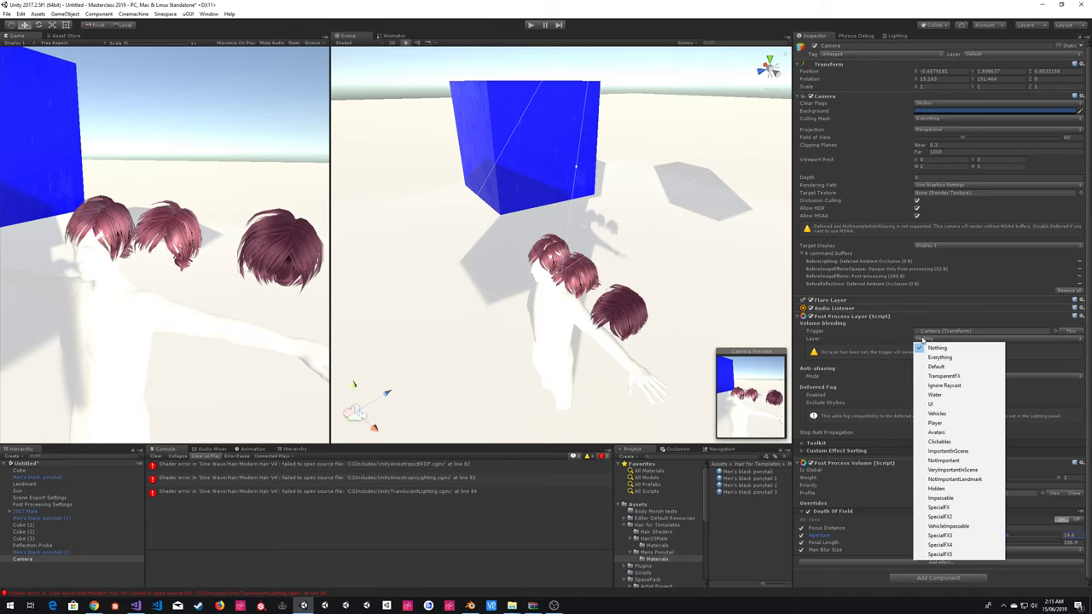
pyautogui.click(936, 367)
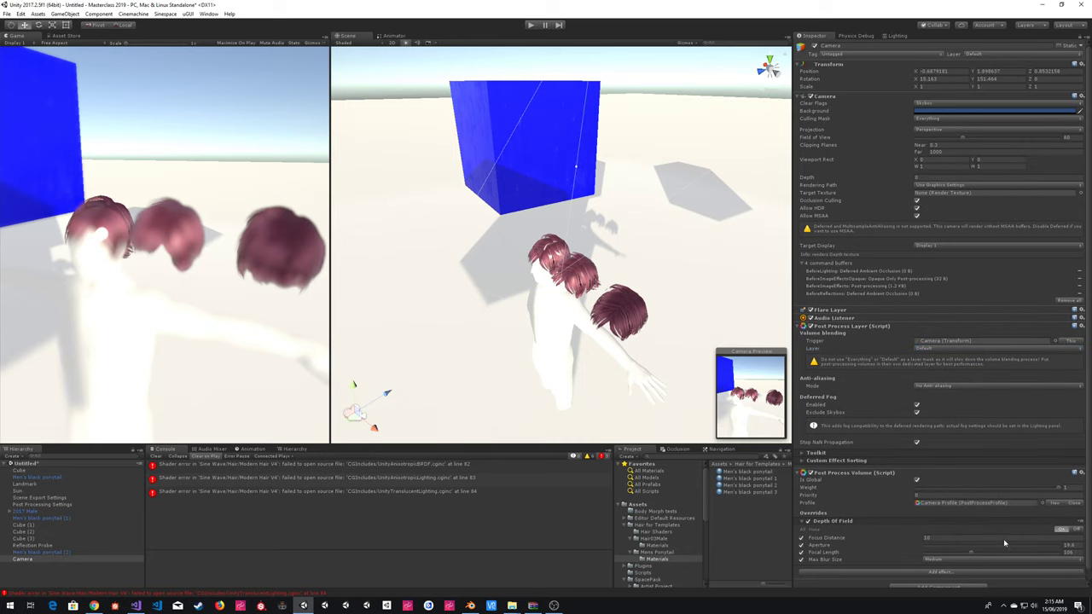
pyautogui.moveTo(970, 554)
pyautogui.mouseDown()
pyautogui.moveTo(931, 555)
pyautogui.moveTo(1051, 556)
pyautogui.moveTo(935, 558)
pyautogui.moveTo(958, 563)
pyautogui.mouseUp()
# - Assign male_texture as the albedo map of the male body's material
pyautogui.click(553, 345)
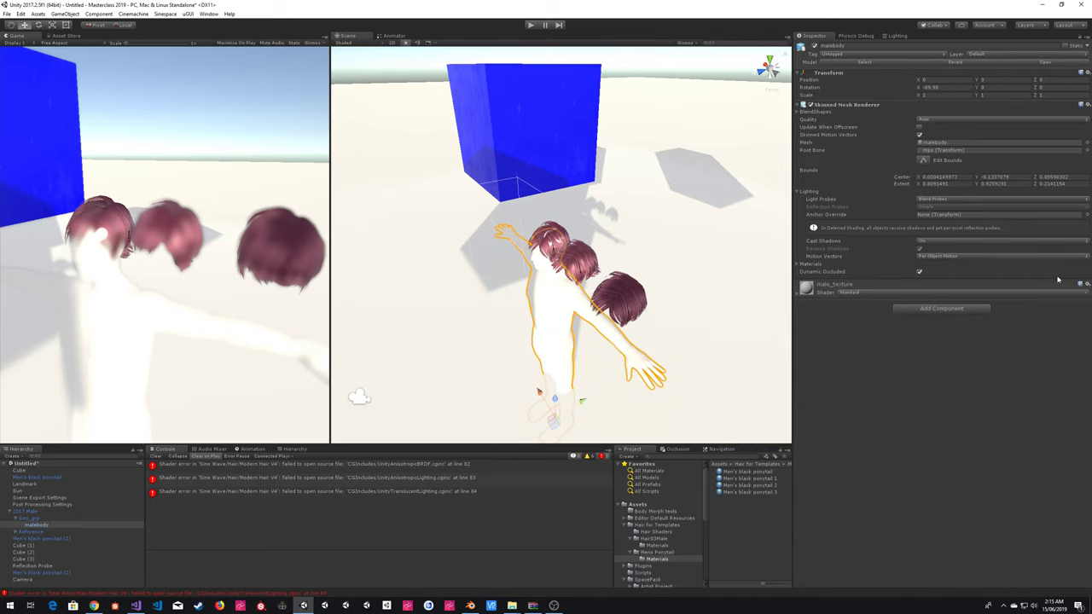
pyautogui.click(825, 290)
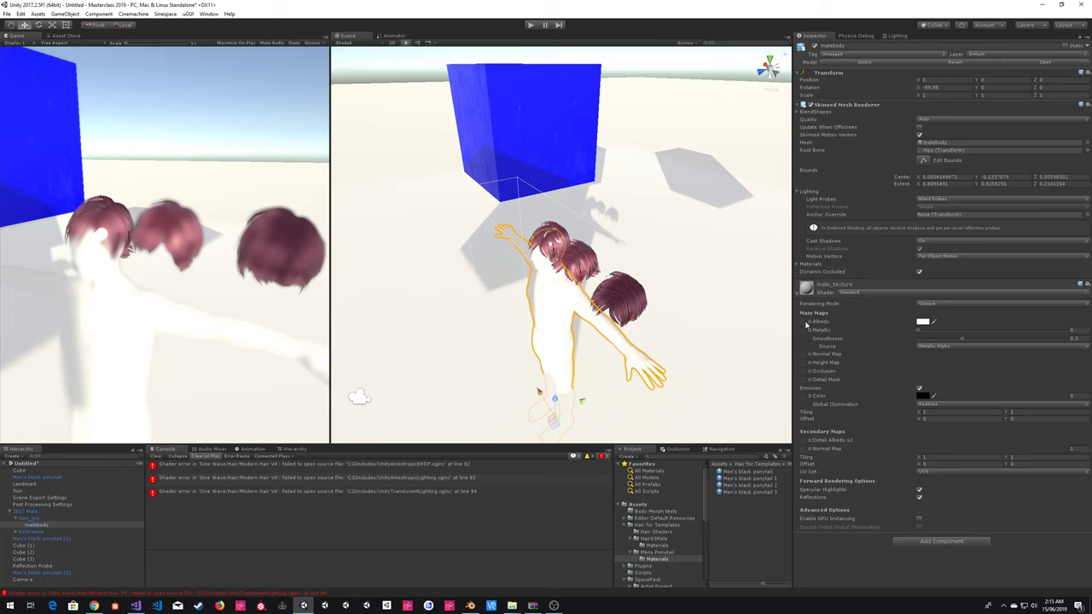
pyautogui.click(807, 323)
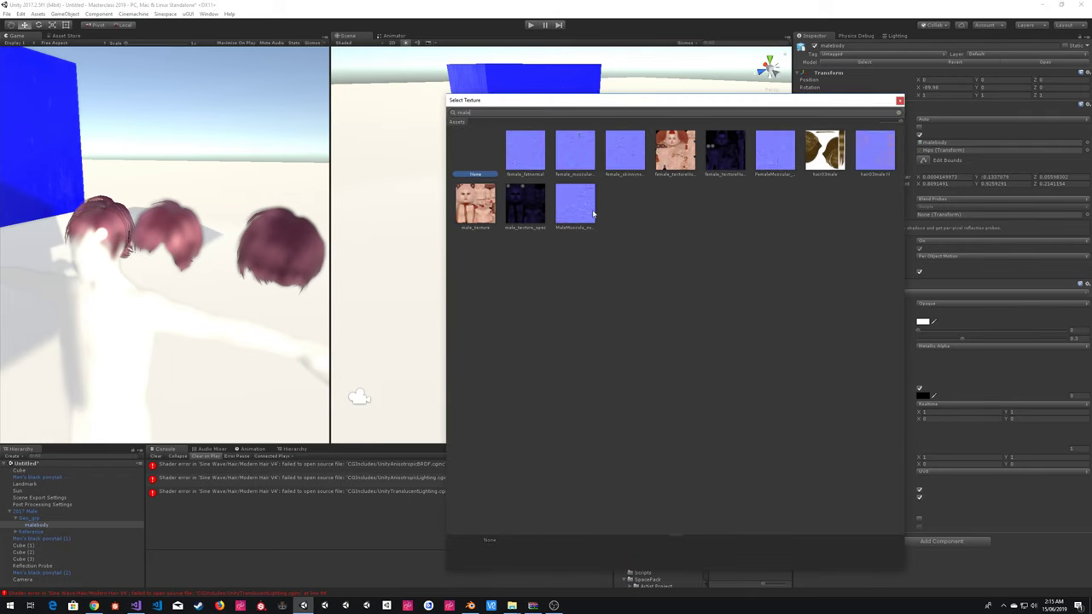
pyautogui.click(474, 207)
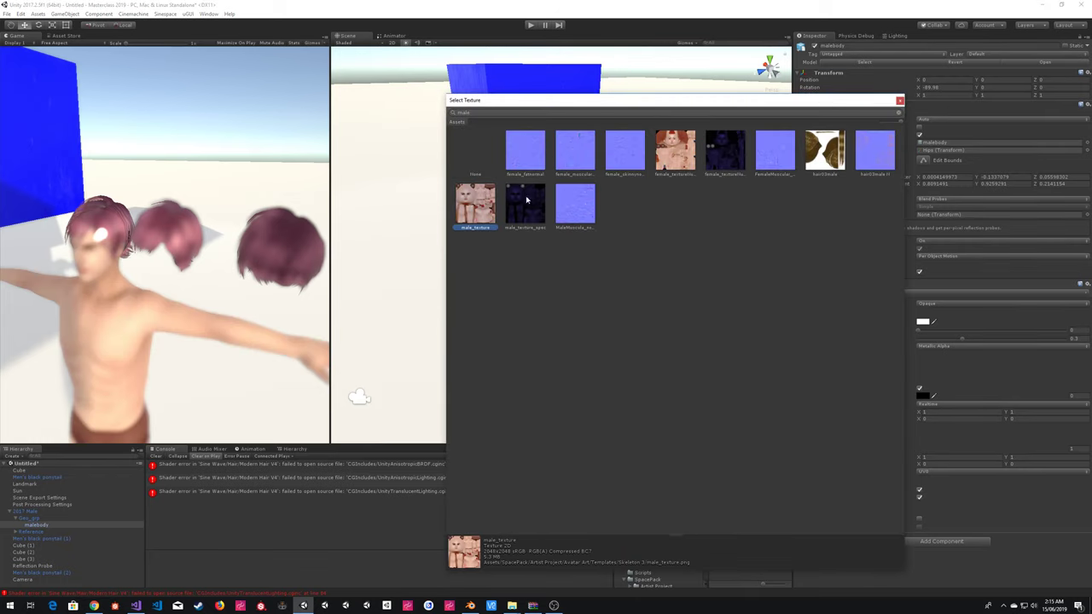
pyautogui.click(898, 99)
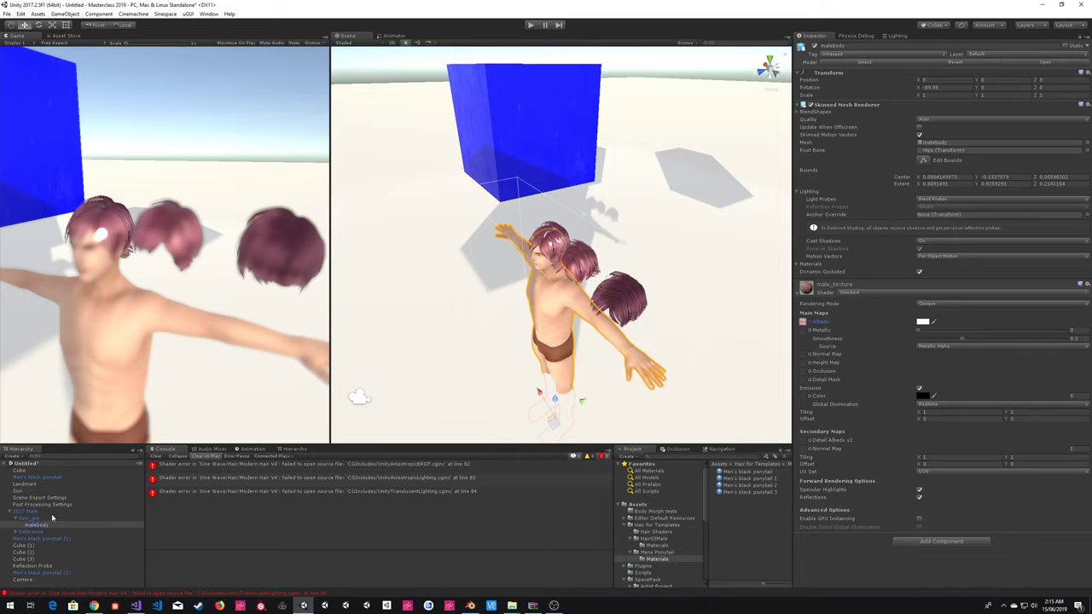
# - Duplicate the 2017 Male body twice and place the copies beneath the other two hair models
pyautogui.click(51, 513)
pyautogui.hotkey('ctrl', 'd')
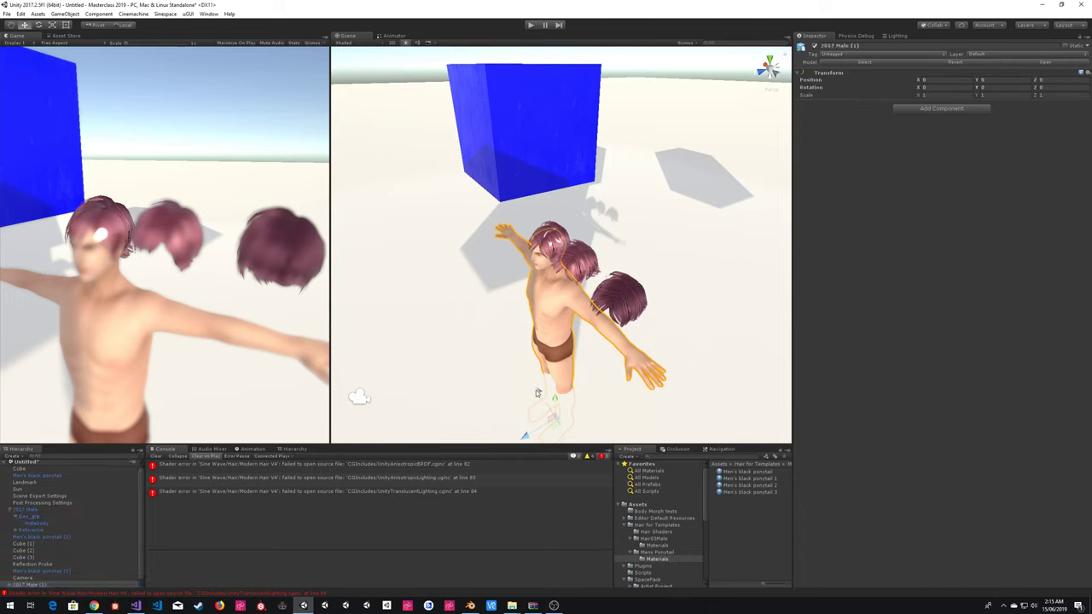
pyautogui.moveTo(537, 391); pyautogui.dragTo(569, 447)
pyautogui.hotkey('ctrl', 'd')
# - Move the camera closer to the three figures and reduce Depth of Field to aperture 15.4 and focal length 61.4
pyautogui.click(359, 398)
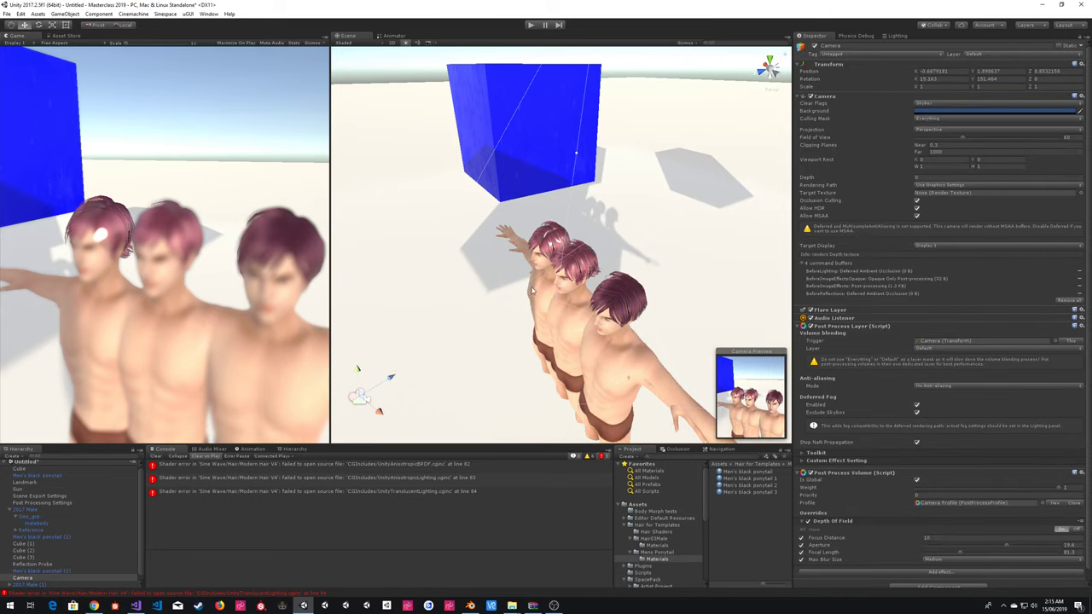
pyautogui.moveTo(350, 361); pyautogui.dragTo(479, 343)
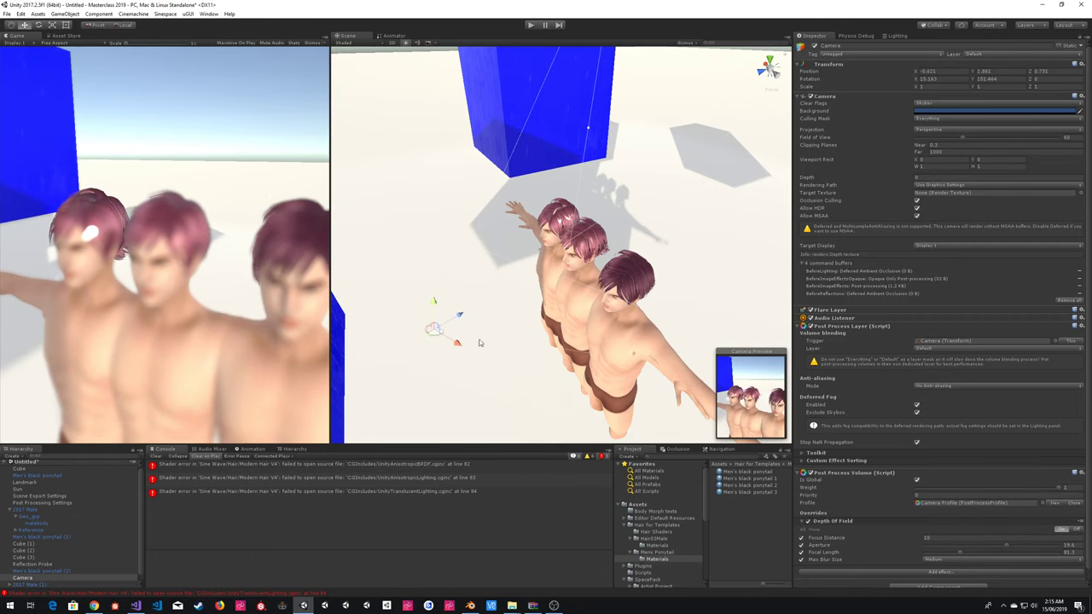
pyautogui.moveTo(960, 554)
pyautogui.mouseDown()
pyautogui.moveTo(1009, 545)
pyautogui.moveTo(938, 545)
pyautogui.moveTo(1084, 546)
pyautogui.moveTo(935, 548)
pyautogui.moveTo(991, 558)
pyautogui.moveTo(936, 559)
pyautogui.moveTo(967, 561)
pyautogui.moveTo(939, 563)
pyautogui.moveTo(952, 563)
pyautogui.mouseUp()
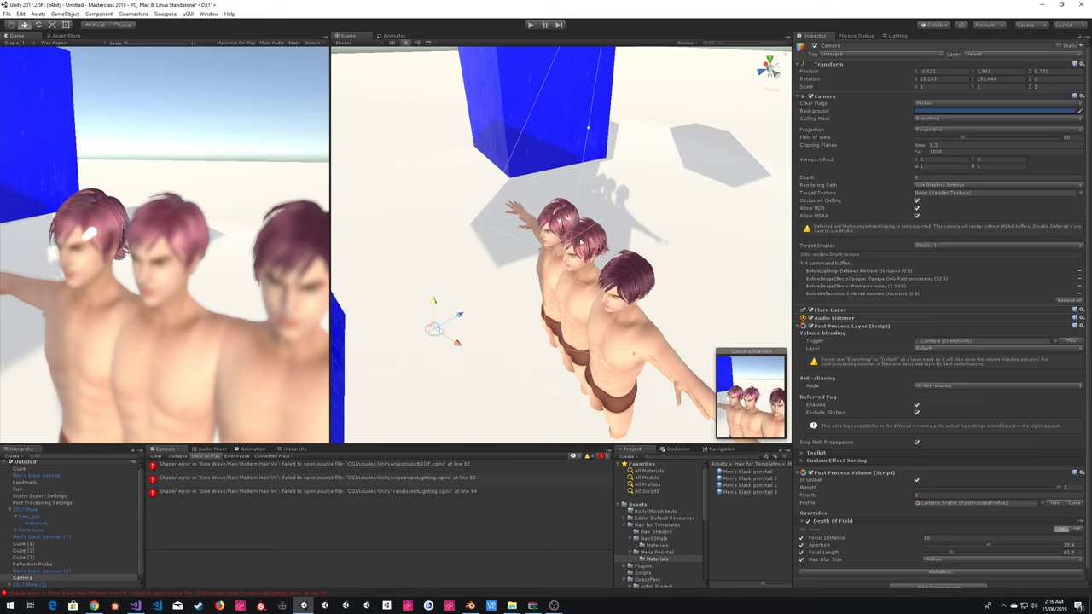
# - Widen the game view and reduce the camera's Depth of Field focal length to 1
pyautogui.click(599, 240)
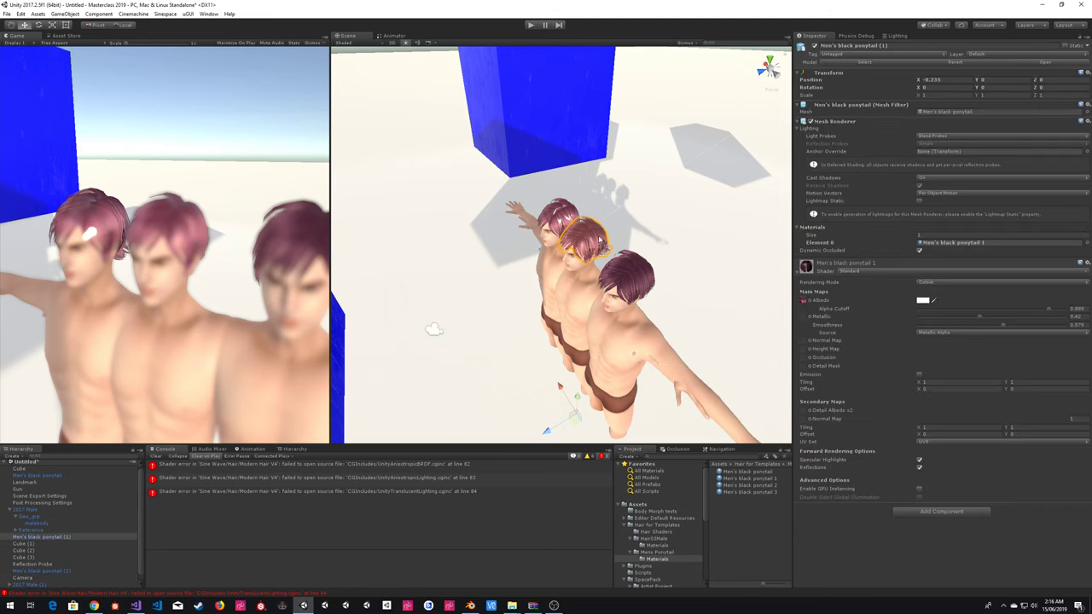
pyautogui.click(433, 330)
pyautogui.moveTo(955, 556)
pyautogui.mouseDown()
pyautogui.moveTo(923, 555)
pyautogui.moveTo(992, 554)
pyautogui.moveTo(948, 556)
pyautogui.mouseUp()
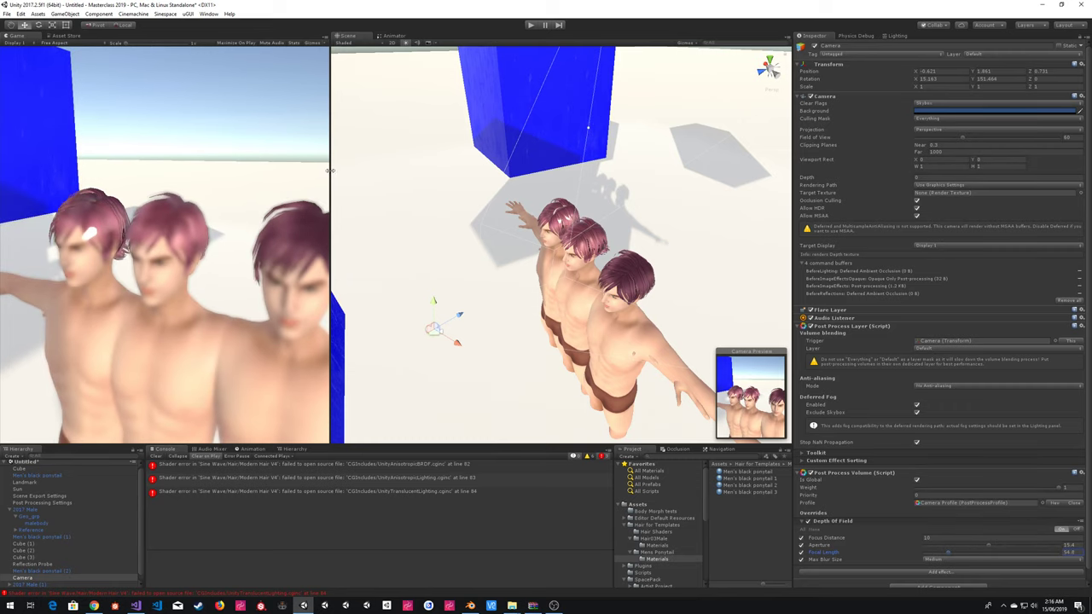
pyautogui.moveTo(330, 171); pyautogui.dragTo(462, 185)
pyautogui.moveTo(949, 552)
pyautogui.mouseDown()
pyautogui.moveTo(924, 553)
pyautogui.moveTo(1077, 556)
pyautogui.moveTo(902, 555)
pyautogui.moveTo(967, 556)
pyautogui.moveTo(934, 561)
pyautogui.mouseUp()
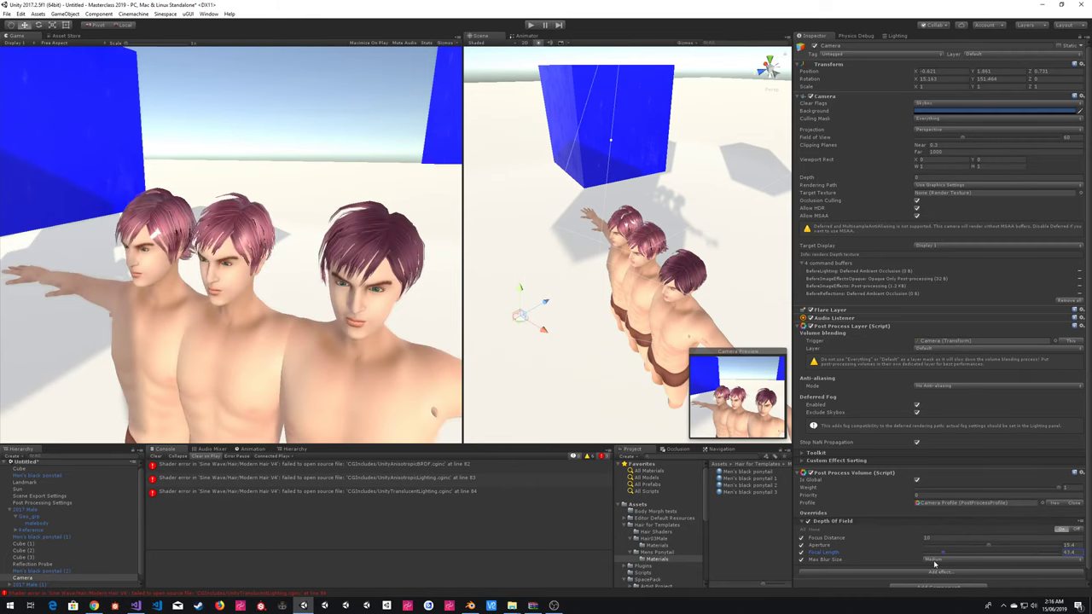
# - Examine the hair models up close from the front in the scene view
pyautogui.click(688, 281)
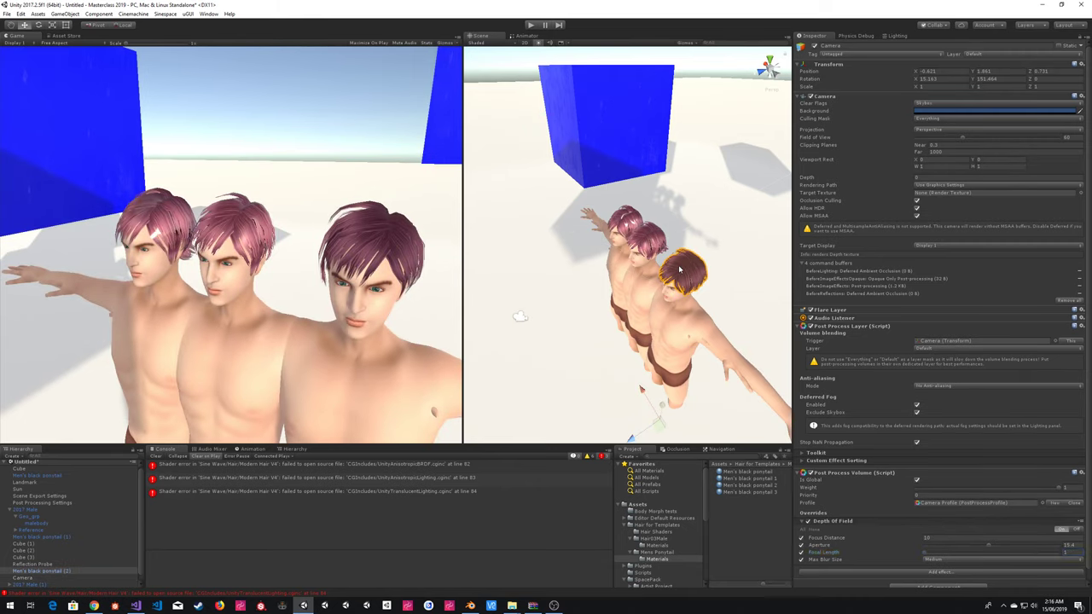
pyautogui.moveTo(604, 271); pyautogui.dragTo(810, 147, button='right')
pyautogui.click(624, 170)
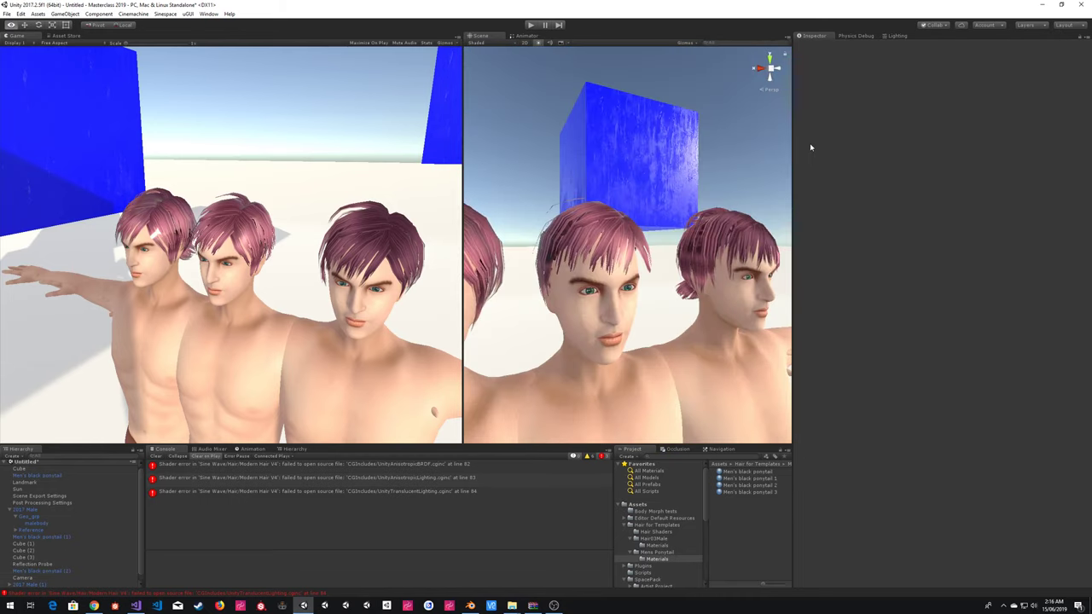
pyautogui.moveTo(720, 195); pyautogui.dragTo(769, 190, button='right')
pyautogui.click(595, 224)
pyautogui.click(704, 181)
pyautogui.moveTo(705, 180); pyautogui.dragTo(684, 207, button='right')
# - Add a point light aligned with the current view and move it in front of the figures' heads
pyautogui.click(64, 13)
pyautogui.moveTo(102, 68)
pyautogui.click(218, 78)
pyautogui.hotkey('ctrl', 'shift', 'f')
pyautogui.moveTo(669, 218); pyautogui.dragTo(638, 272, button='right')
pyautogui.moveTo(640, 261); pyautogui.dragTo(627, 216)
pyautogui.scroll(2, 683, 223)
pyautogui.scroll(-5, 628, 216)
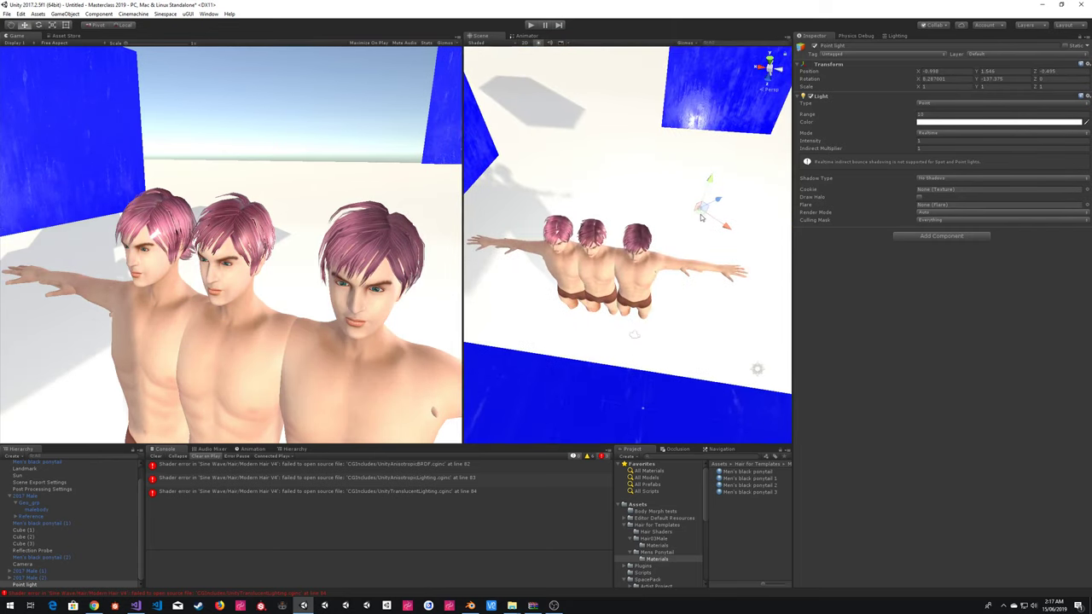
pyautogui.moveTo(701, 218); pyautogui.dragTo(608, 263)
# - Compare the three hair models and their material settings under the point light
pyautogui.moveTo(660, 204); pyautogui.dragTo(690, 102, button='right')
pyautogui.press('a')
pyautogui.press('w')
pyautogui.press('s')
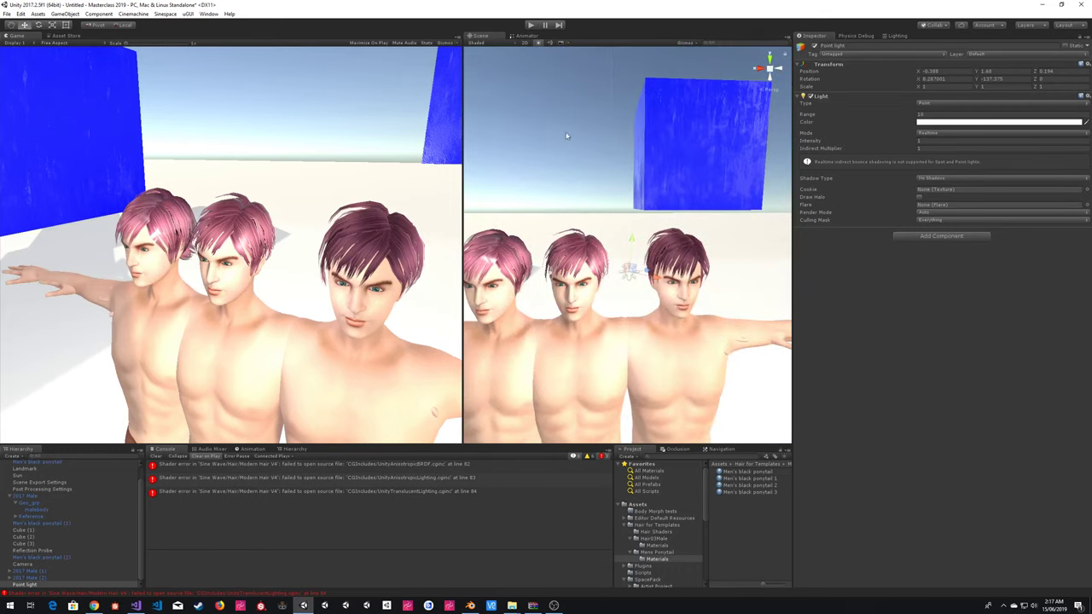
pyautogui.click(565, 134)
pyautogui.keyDown('alt'); pyautogui.moveTo(589, 126); pyautogui.dragTo(600, 185); pyautogui.keyUp('alt')
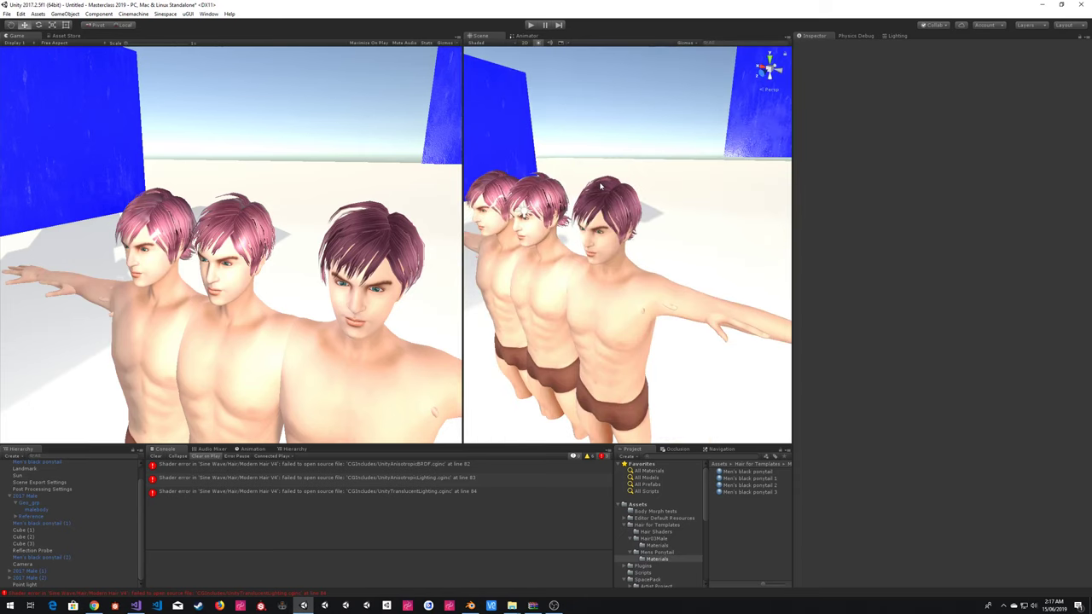
pyautogui.click(601, 185)
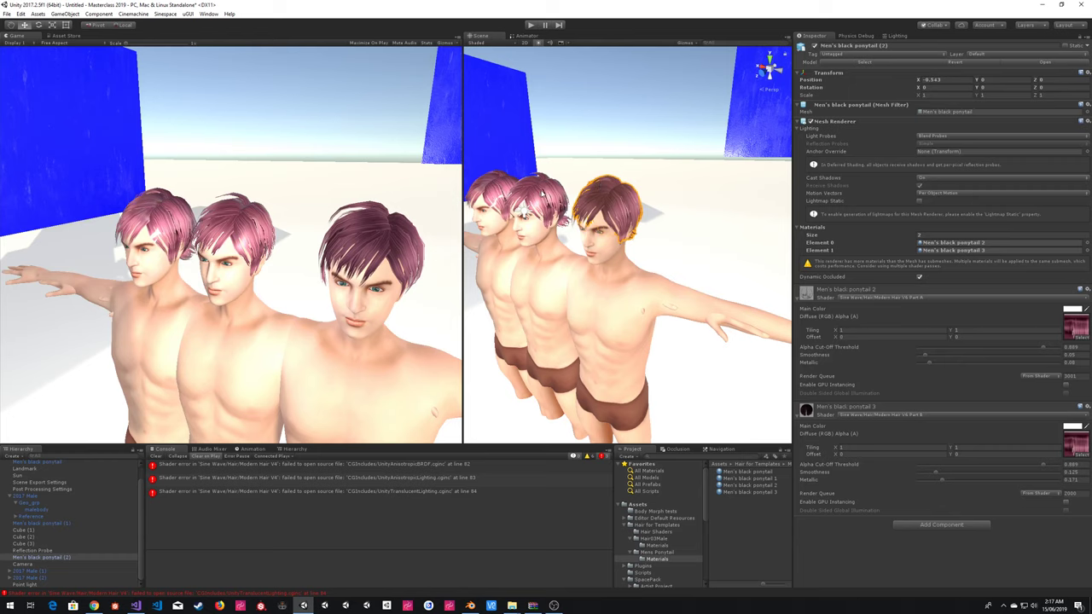
pyautogui.click(542, 193)
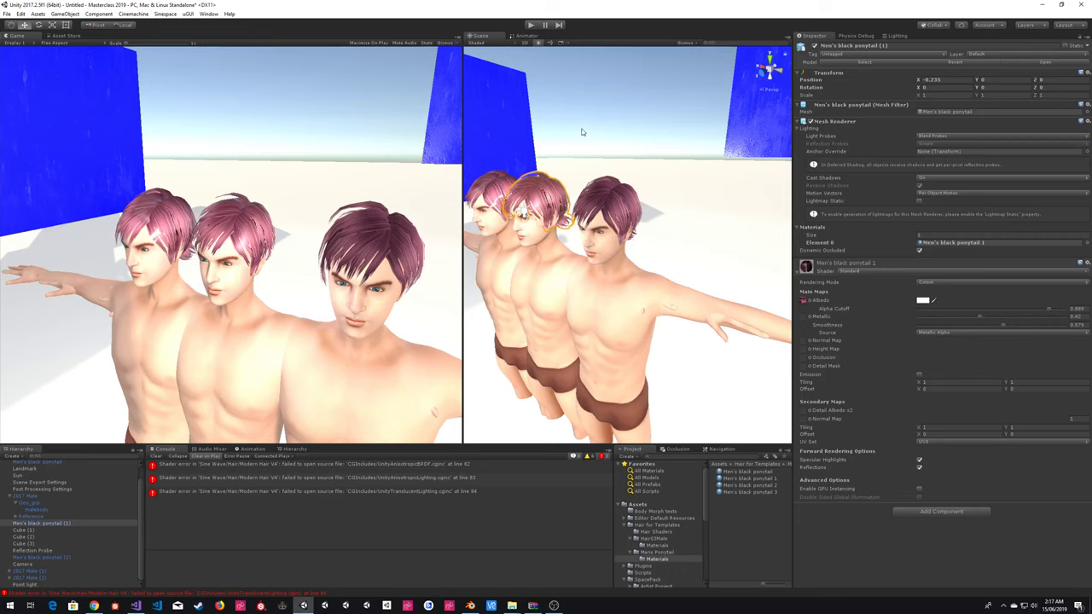
pyautogui.click(490, 190)
pyautogui.moveTo(663, 116); pyautogui.dragTo(692, 145, button='right')
pyautogui.press('a')
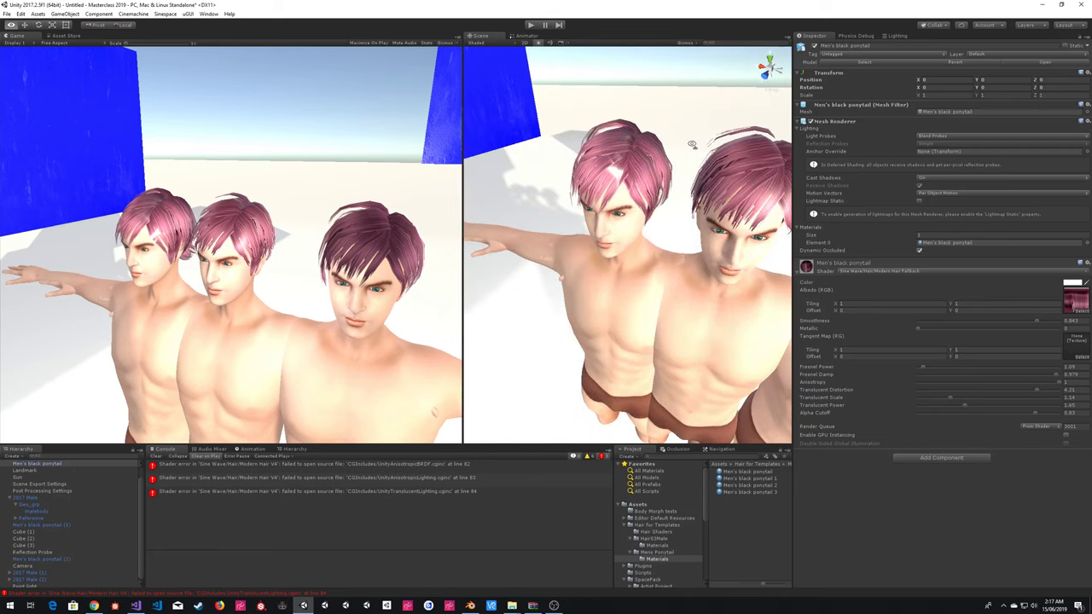
pyautogui.click(624, 184)
pyautogui.click(624, 184)
pyautogui.moveTo(624, 185); pyautogui.dragTo(687, 154, button='right')
pyautogui.click(609, 96)
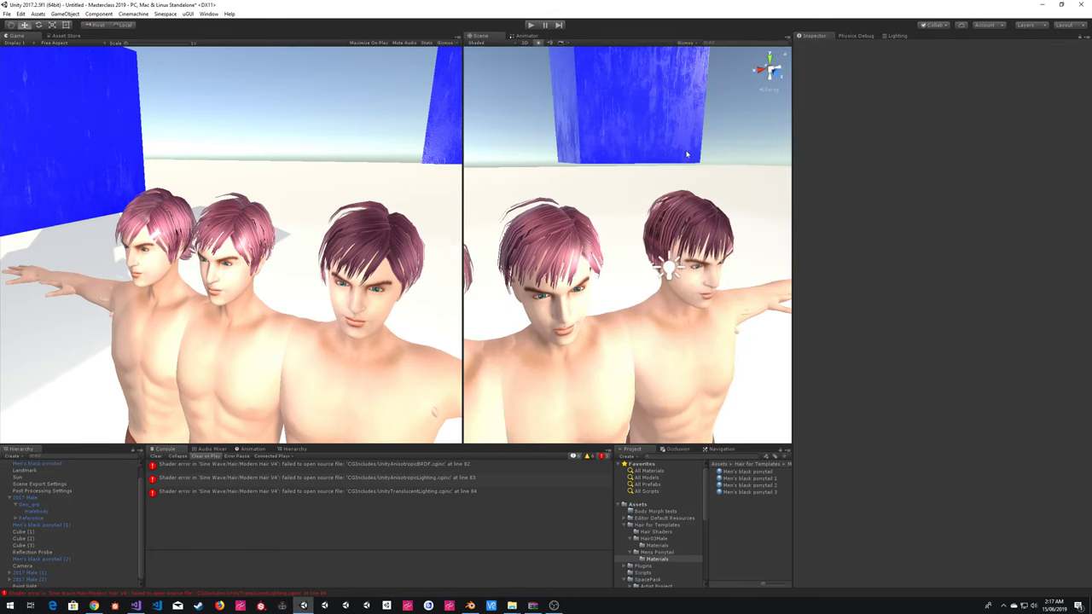
# - Examine the lighting on the Modern Hair V6 model from several angles beside the neighbouring hair
pyautogui.click(692, 221)
pyautogui.click(525, 152)
pyautogui.moveTo(526, 152); pyautogui.dragTo(614, 215, button='right')
pyautogui.click(614, 216)
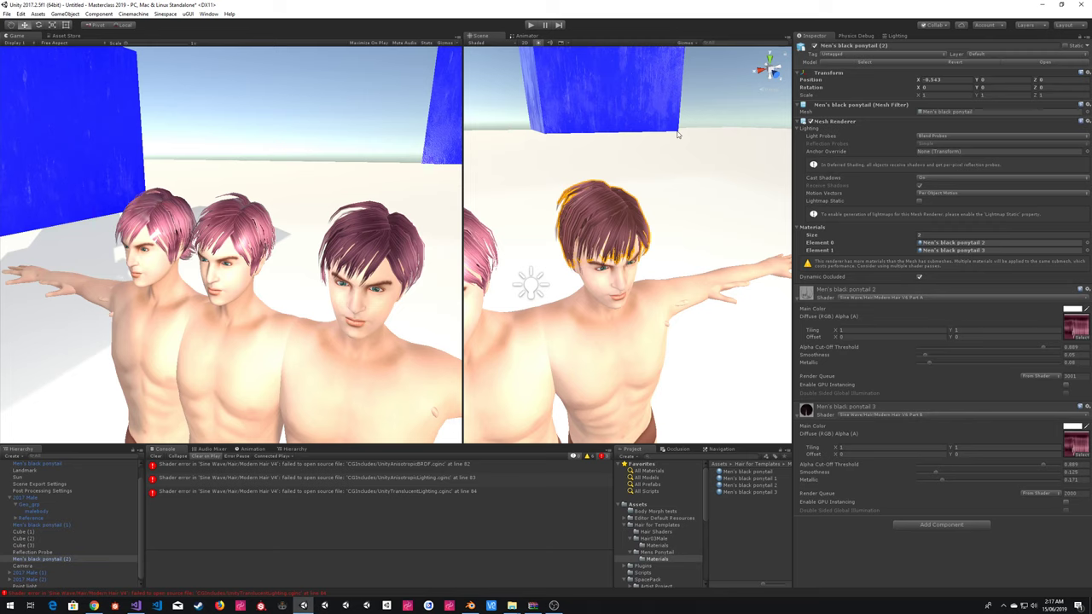
pyautogui.click(712, 94)
pyautogui.moveTo(687, 180); pyautogui.dragTo(694, 211, button='right')
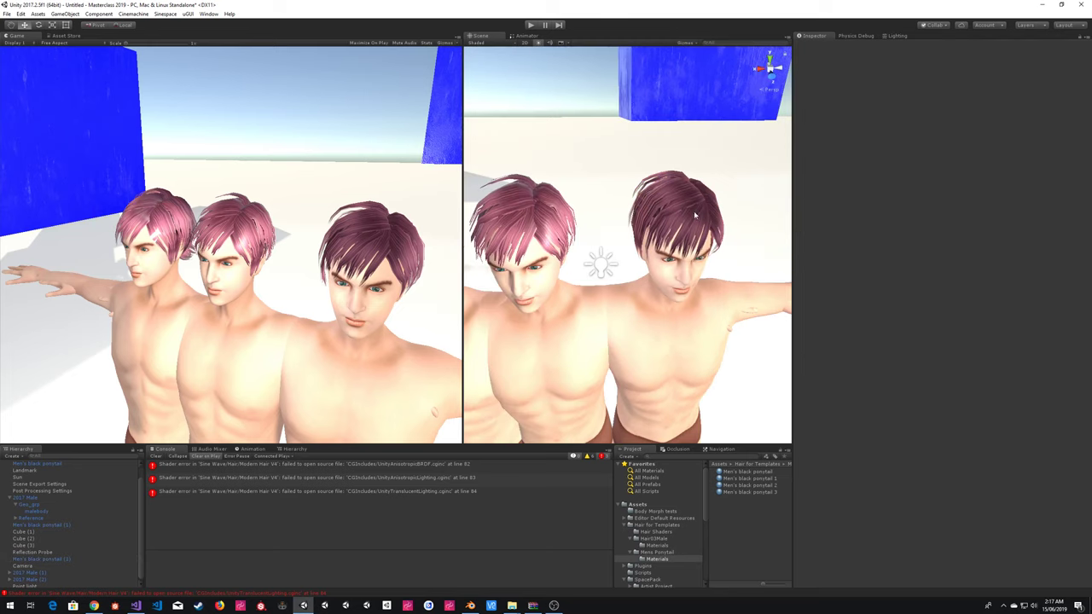
pyautogui.click(693, 211)
pyautogui.moveTo(605, 186); pyautogui.dragTo(589, 150, button='right')
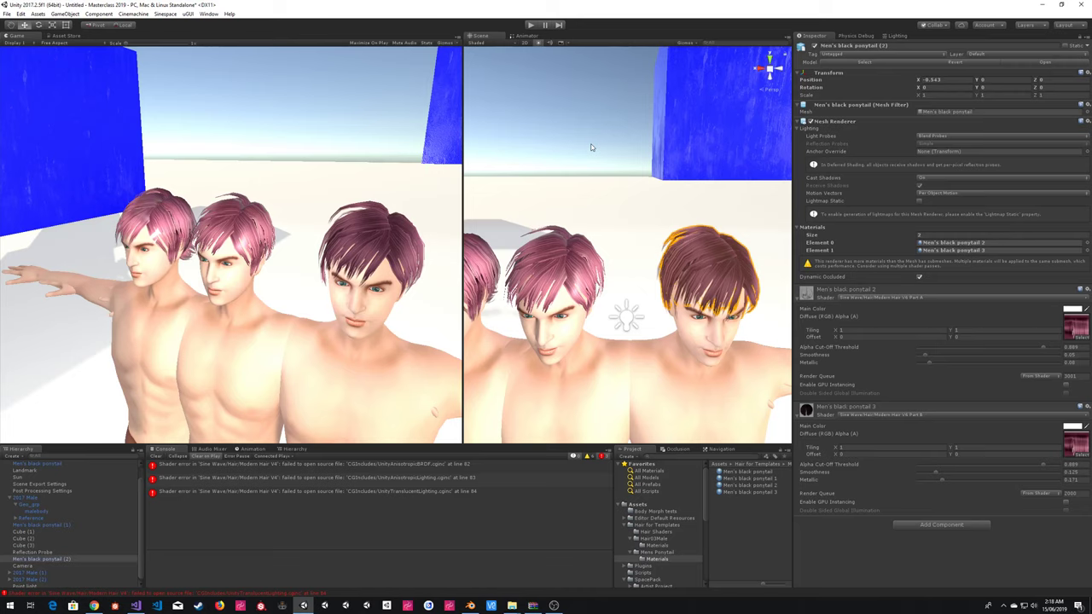
pyautogui.click(591, 147)
pyautogui.moveTo(591, 147); pyautogui.dragTo(648, 174, button='right')
pyautogui.click(612, 231)
pyautogui.moveTo(716, 207); pyautogui.dragTo(643, 192, button='right')
pyautogui.click(649, 130)
pyautogui.moveTo(648, 130); pyautogui.dragTo(584, 193, button='right')
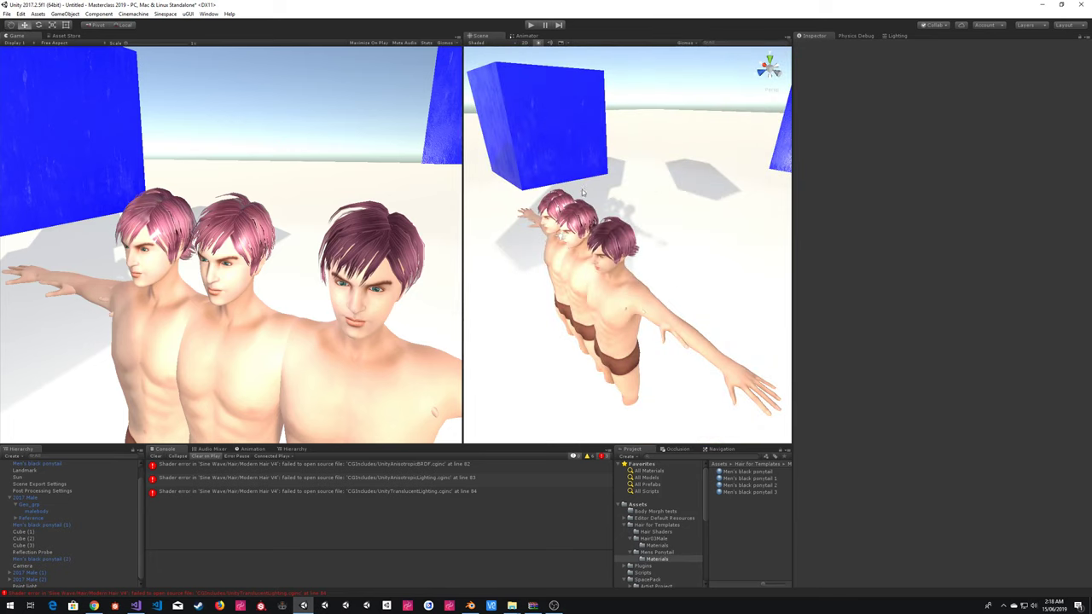
# - Add a Clothing Item Settings component to the Modern Hair V6 model, Men's black ponytail (2)
pyautogui.click(622, 230)
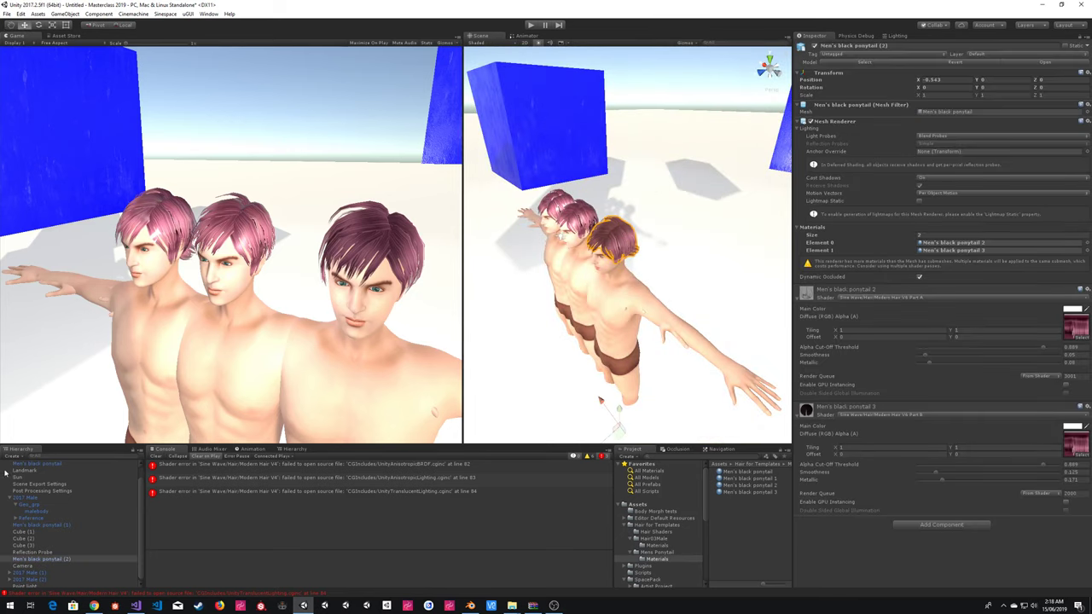
pyautogui.click(671, 70)
pyautogui.moveTo(637, 236)
pyautogui.mouseDown(button='right')
pyautogui.moveTo(585, 253)
pyautogui.moveTo(631, 228)
pyautogui.moveTo(648, 165)
pyautogui.moveTo(699, 188)
pyautogui.moveTo(651, 197)
pyautogui.moveTo(650, 224)
pyautogui.mouseUp(button='right')
pyautogui.scroll(3, 597, 248)
pyautogui.hotkey('ctrl', 'z')
pyautogui.click(648, 166)
pyautogui.press('s')
pyautogui.click(651, 197)
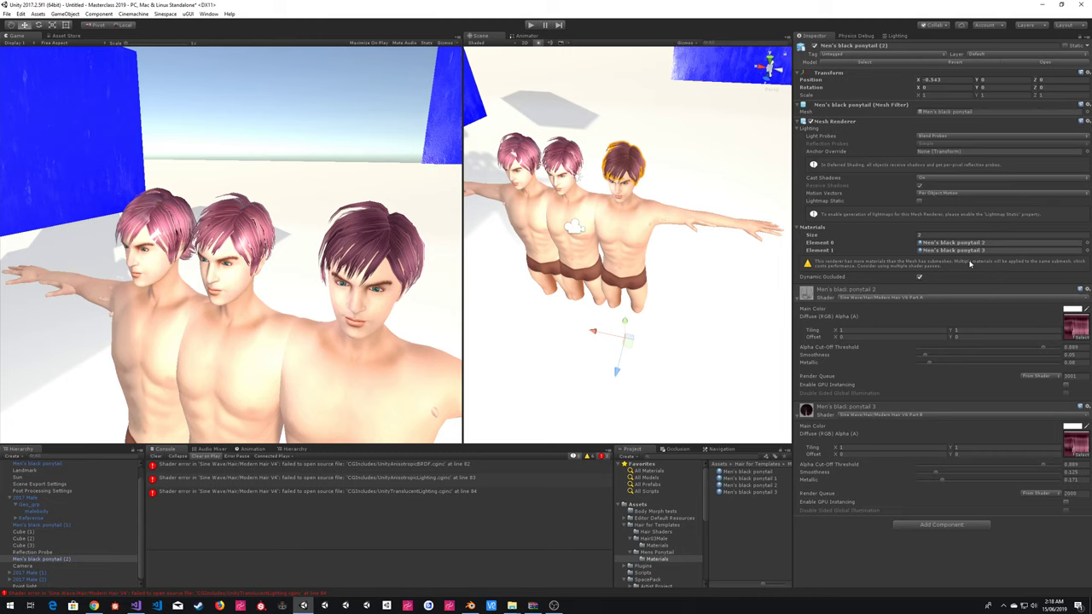
pyautogui.click(918, 525)
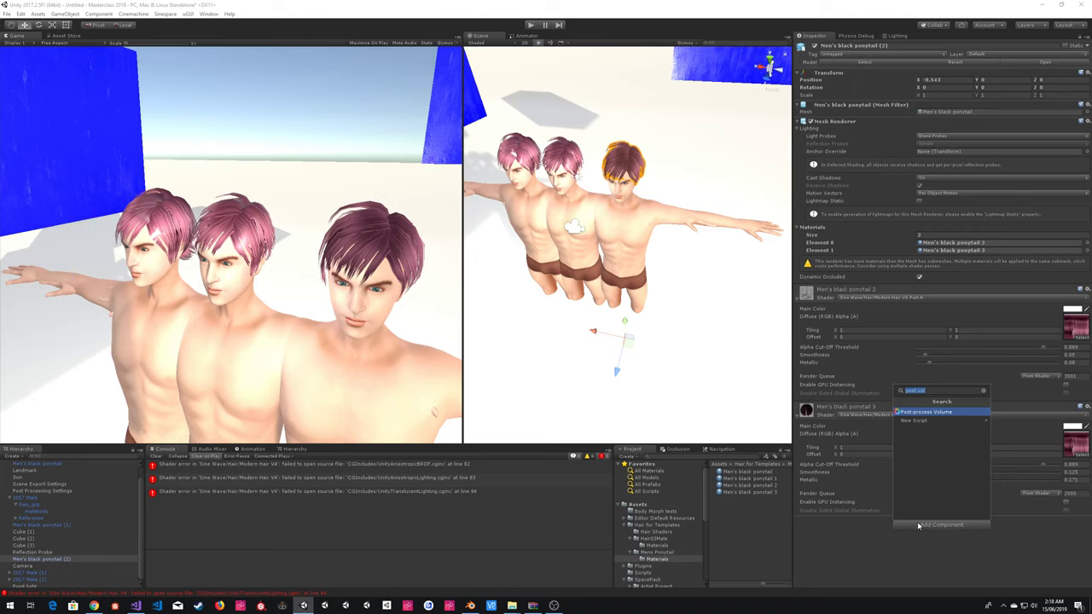
pyautogui.write('clothing item')
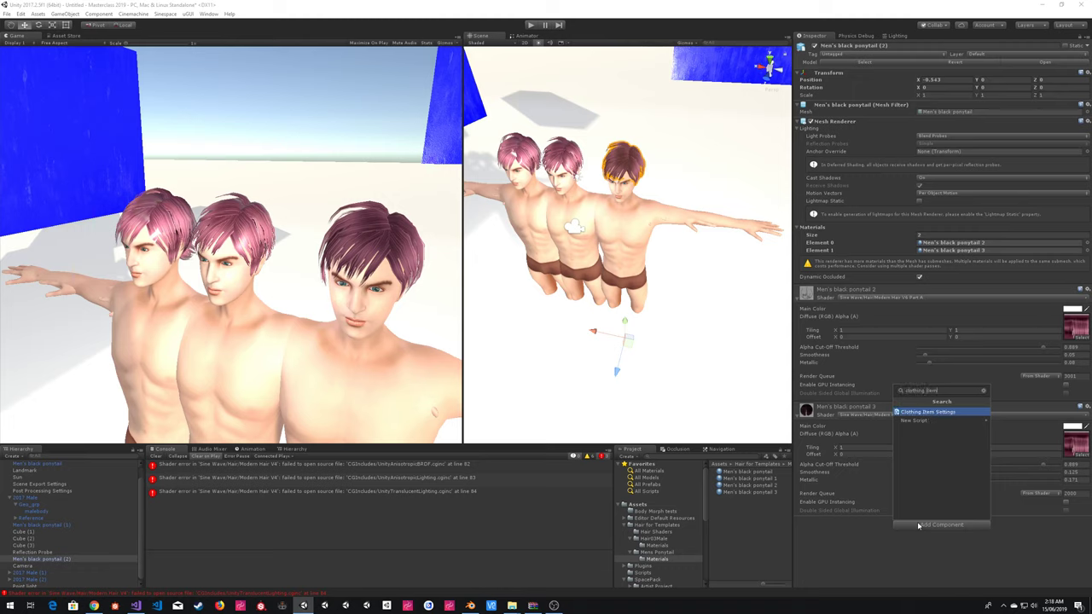
pyautogui.press('Return')
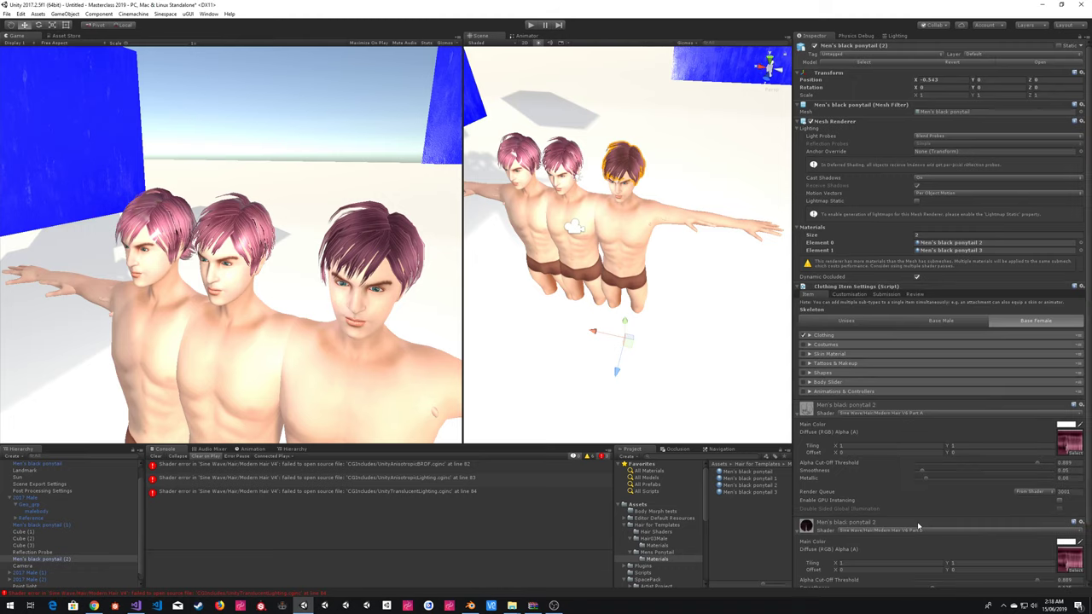
# - Convert the hair model to a skinned mesh with linear automatic skin weighting on the Base Female skeleton, accepting the alignment confirmation
pyautogui.click(832, 335)
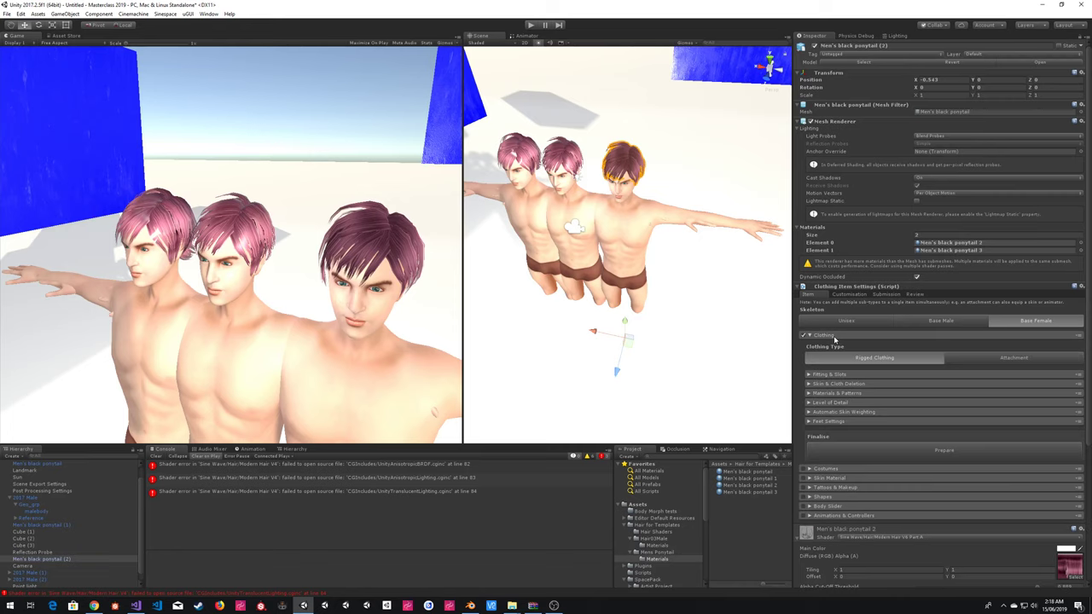
pyautogui.click(841, 386)
pyautogui.click(847, 384)
pyautogui.click(847, 385)
pyautogui.scroll(-3, 845, 461)
pyautogui.click(844, 513)
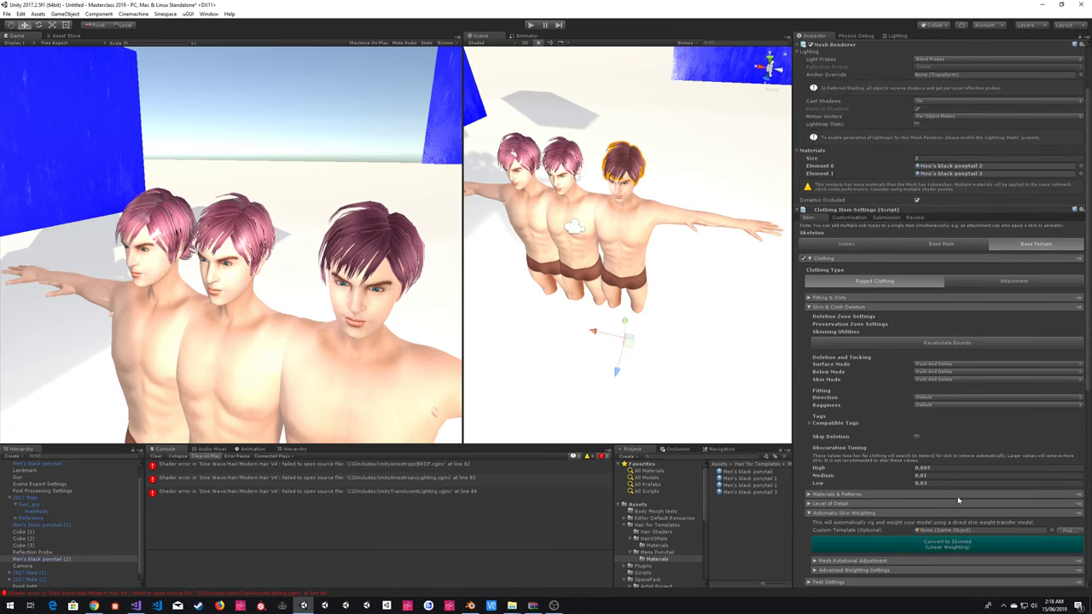
pyautogui.scroll(-4, 870, 444)
pyautogui.click(873, 440)
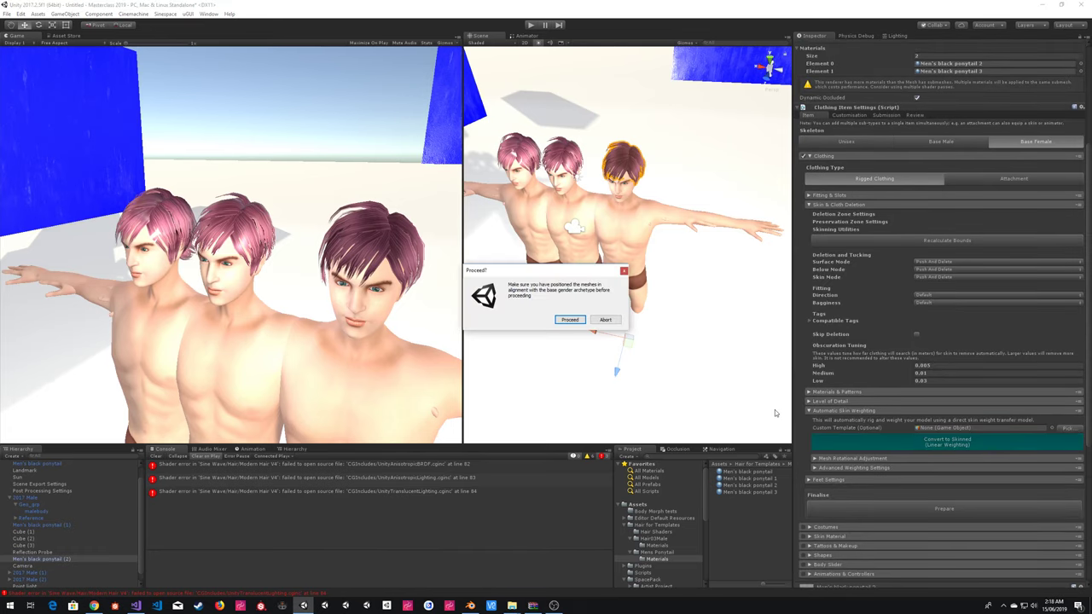
pyautogui.click(566, 319)
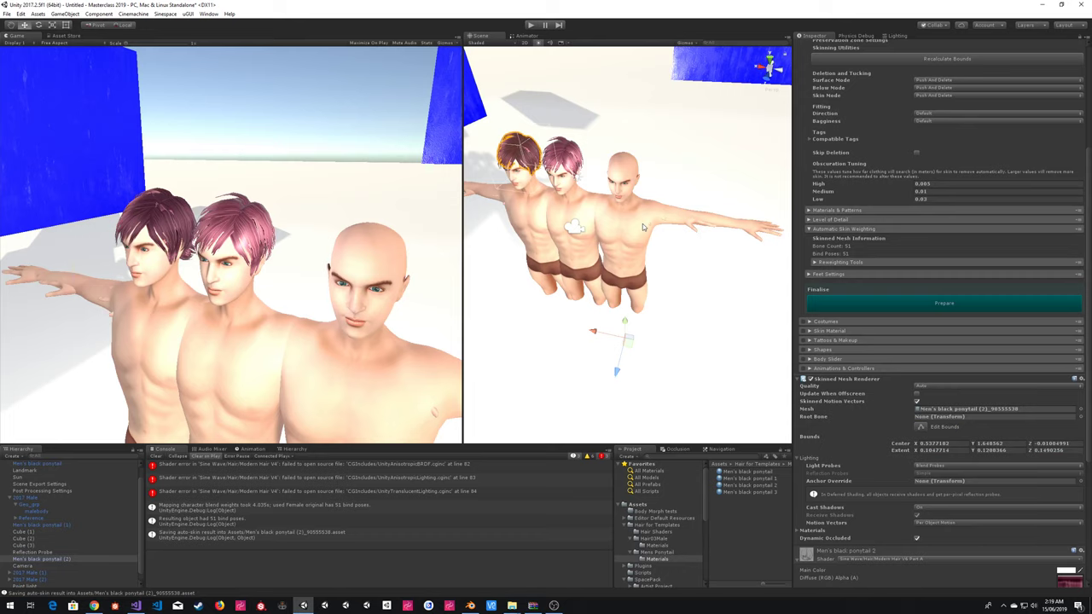
# - Delete the male avatar figures from the scene, keeping the hair models
pyautogui.keyDown('alt'); pyautogui.moveTo(638, 214); pyautogui.dragTo(687, 222); pyautogui.keyUp('alt')
pyautogui.scroll(5, 661, 226)
pyautogui.scroll(-4, 688, 222)
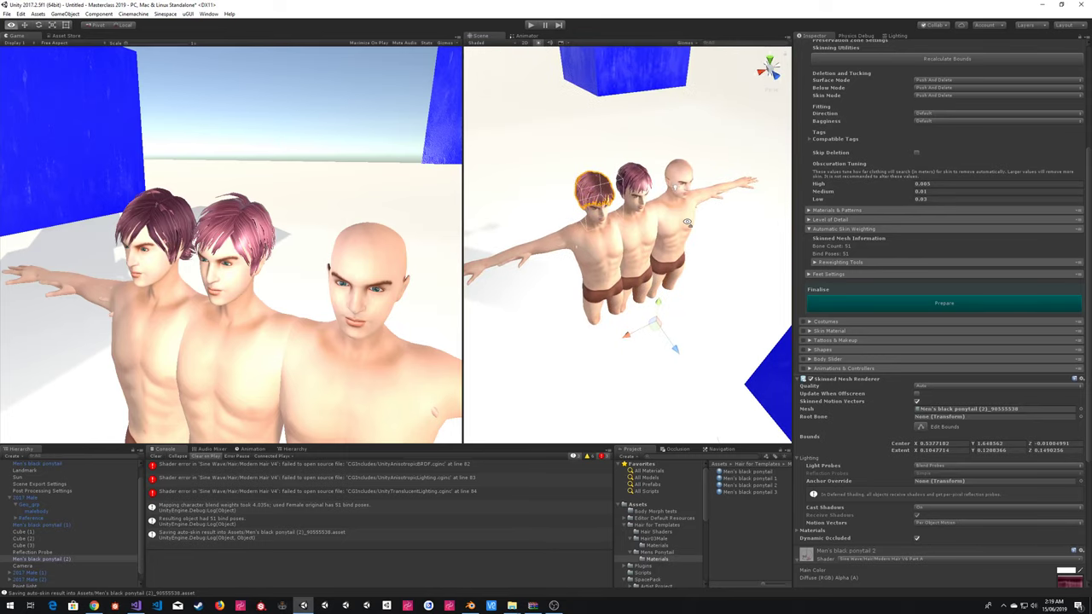
pyautogui.click(609, 239)
pyautogui.keyDown('shift'); pyautogui.click(650, 235); pyautogui.keyUp('shift')
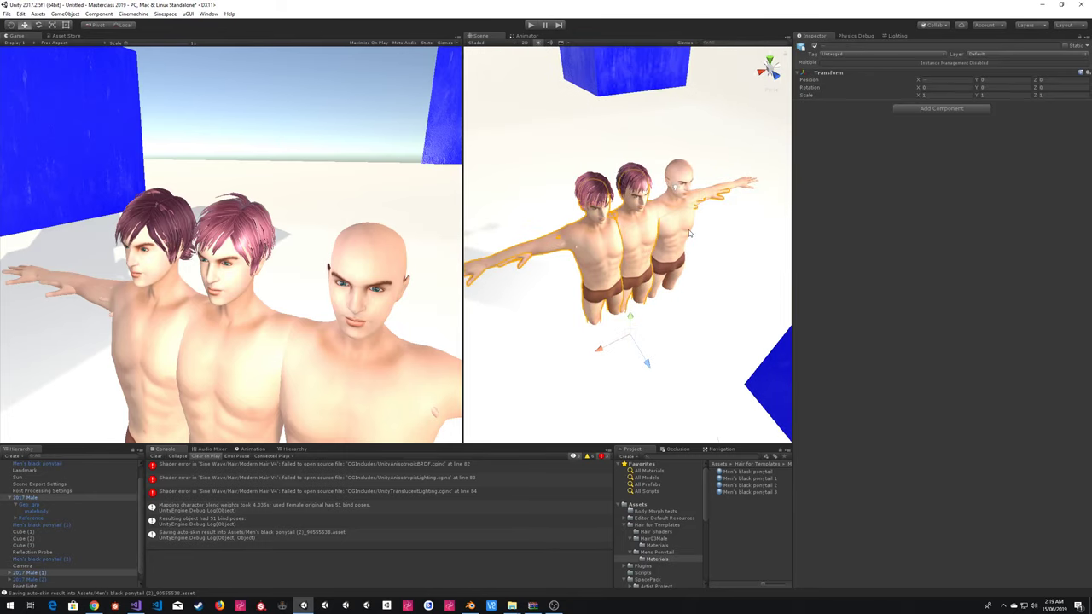
pyautogui.press('Delete')
# - Deactivate the other two hair models, Men's black ponytail and Men's black ponytail (1)
pyautogui.click(588, 189)
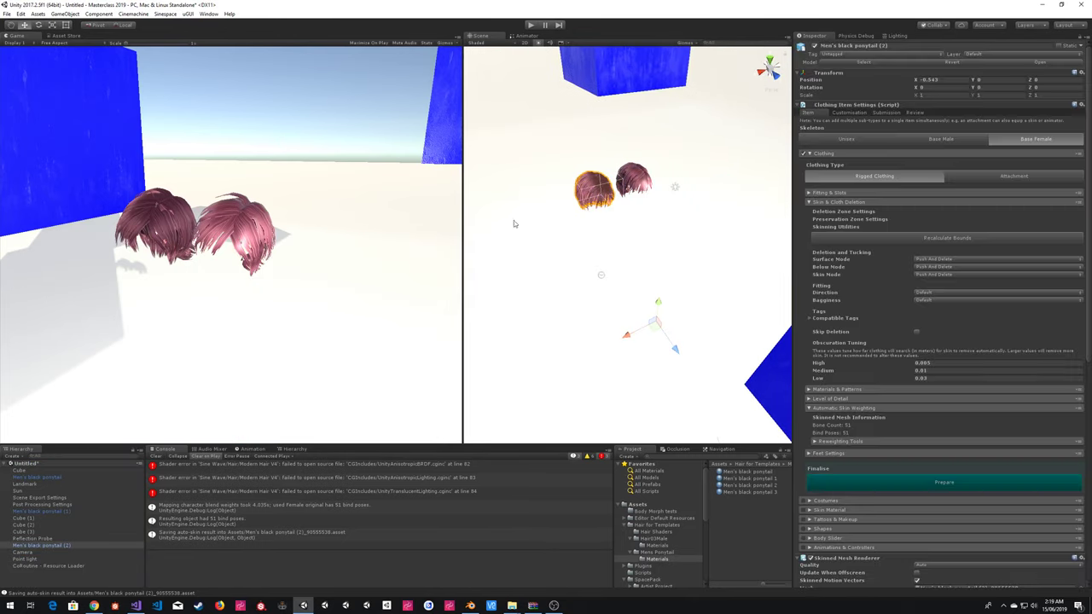
pyautogui.click(54, 478)
pyautogui.keyDown('ctrl'); pyautogui.click(58, 511); pyautogui.keyUp('ctrl')
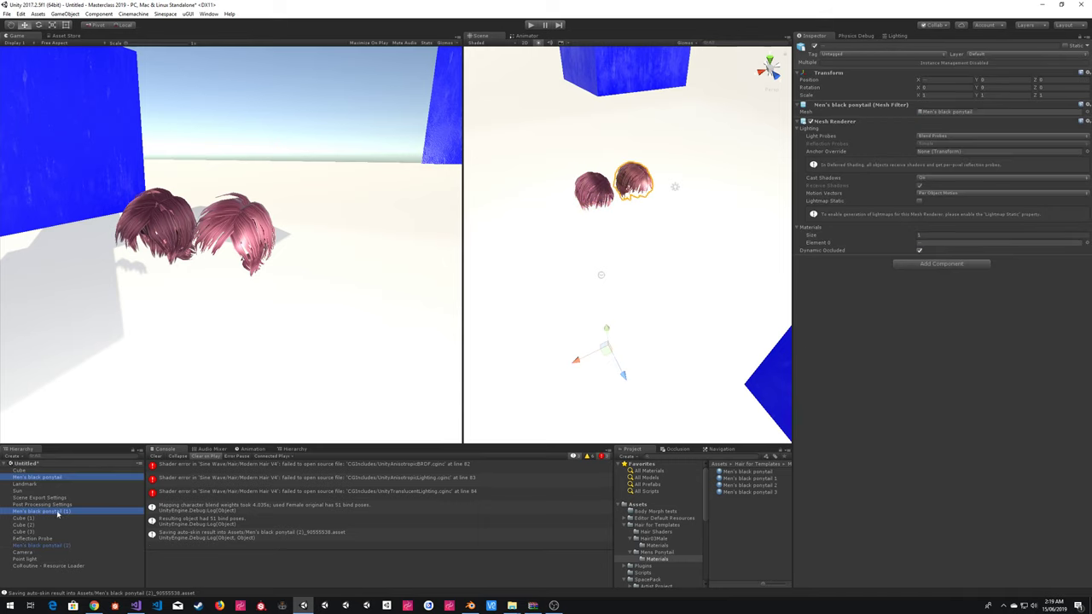
pyautogui.click(815, 46)
# - Examine the skinned Men's black ponytail (2) hair from several angles, up close and from a distance
pyautogui.moveTo(605, 225); pyautogui.dragTo(597, 201, button='right')
pyautogui.click(598, 203)
pyautogui.moveTo(553, 97); pyautogui.dragTo(556, 144, button='right')
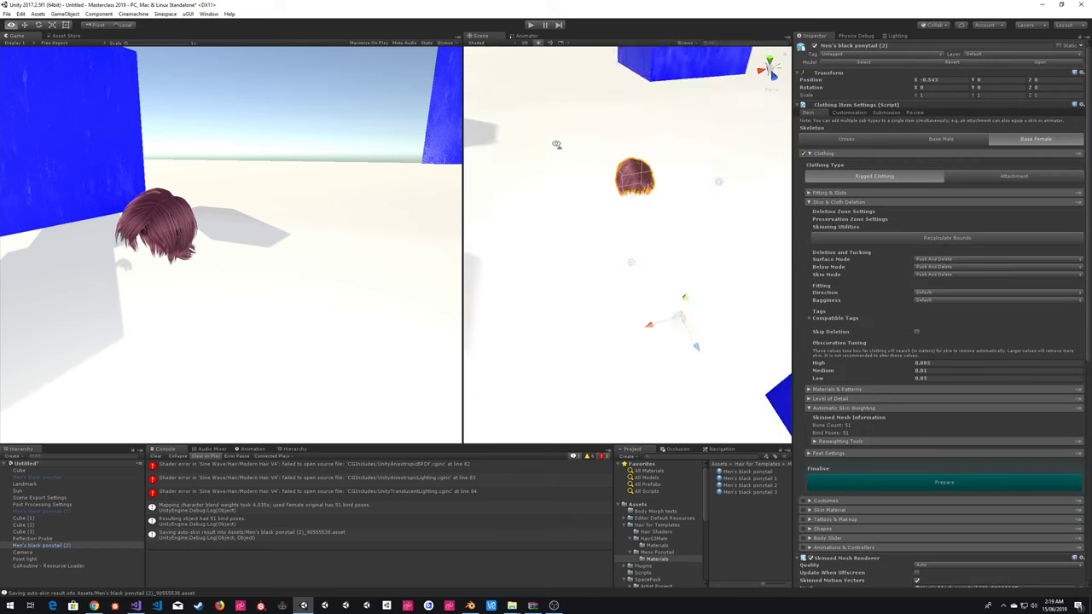
pyautogui.press('f')
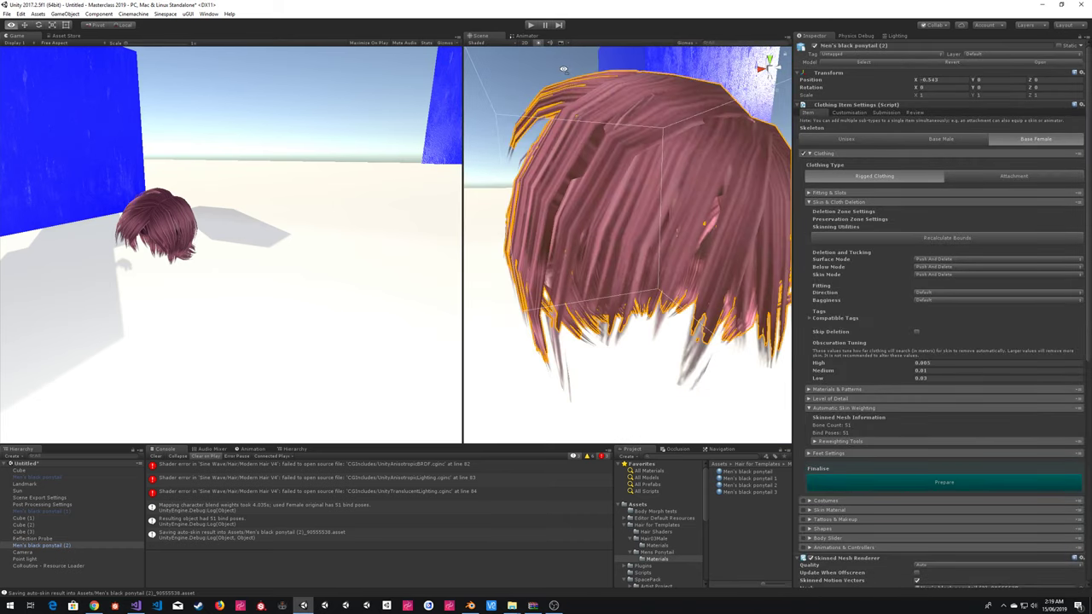
pyautogui.keyDown('alt'); pyautogui.moveTo(564, 69); pyautogui.dragTo(682, 128); pyautogui.keyUp('alt')
pyautogui.scroll(-10, 683, 154)
pyautogui.scroll(8, 688, 186)
pyautogui.scroll(-8, 688, 185)
pyautogui.keyDown('alt'); pyautogui.moveTo(687, 185); pyautogui.dragTo(404, 120); pyautogui.keyUp('alt')
pyautogui.moveTo(403, 120); pyautogui.dragTo(560, 81, button='right')
pyautogui.keyDown('alt'); pyautogui.moveTo(559, 81); pyautogui.dragTo(683, 94); pyautogui.keyUp('alt')
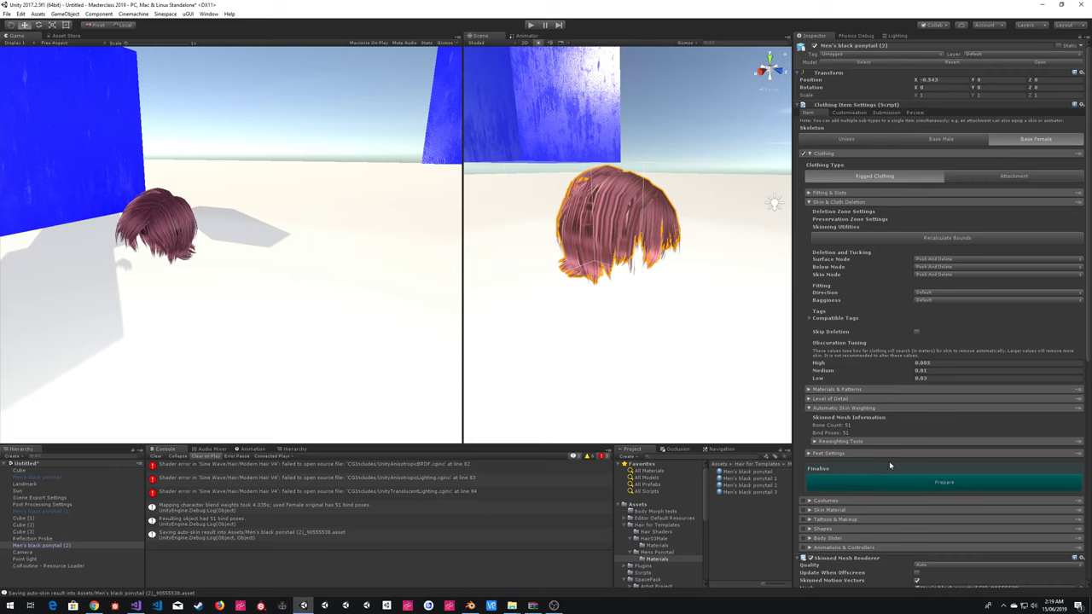
# - Add a Cloth component to the Men's black ponytail (2) hair and widen the Scene view
pyautogui.scroll(-8, 889, 466)
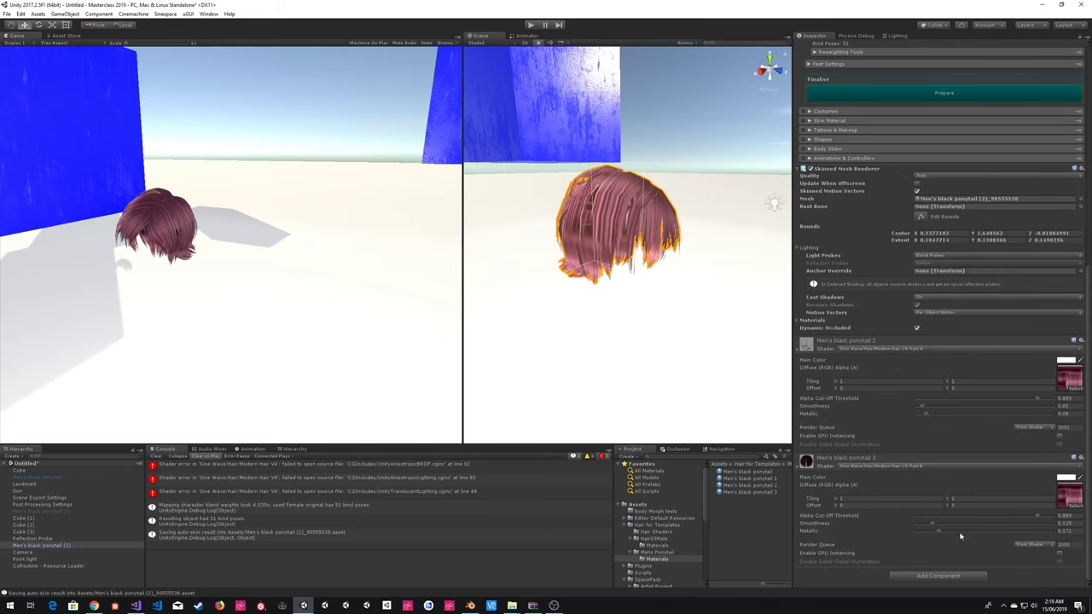
pyautogui.click(950, 578)
pyautogui.write('cloth')
pyautogui.press('Return')
pyautogui.moveTo(706, 283); pyautogui.dragTo(687, 269, button='right')
pyautogui.press('s')
pyautogui.press('w')
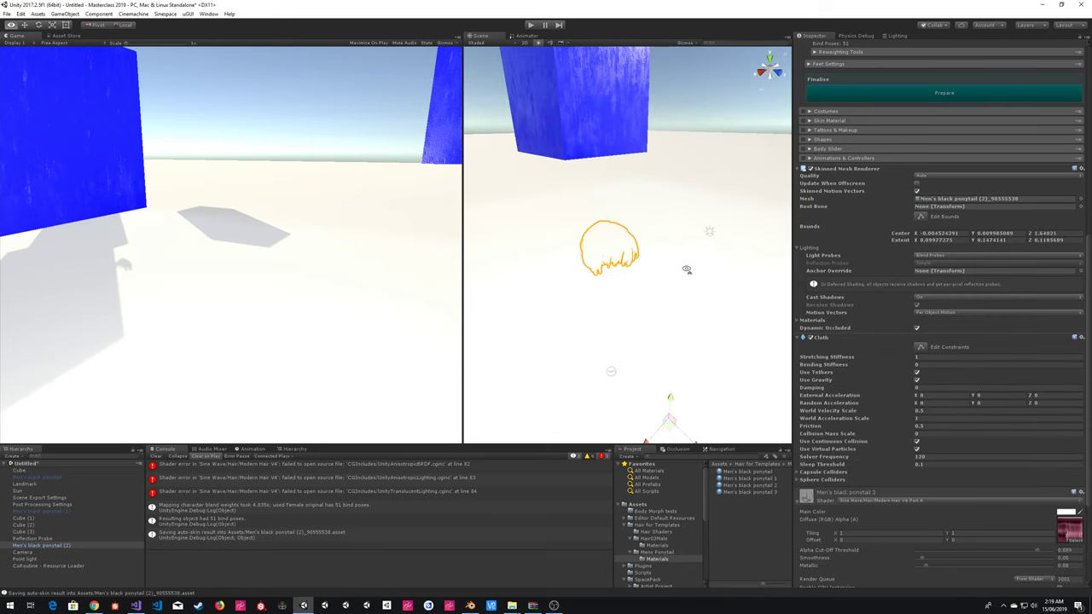
pyautogui.scroll(3, 815, 164)
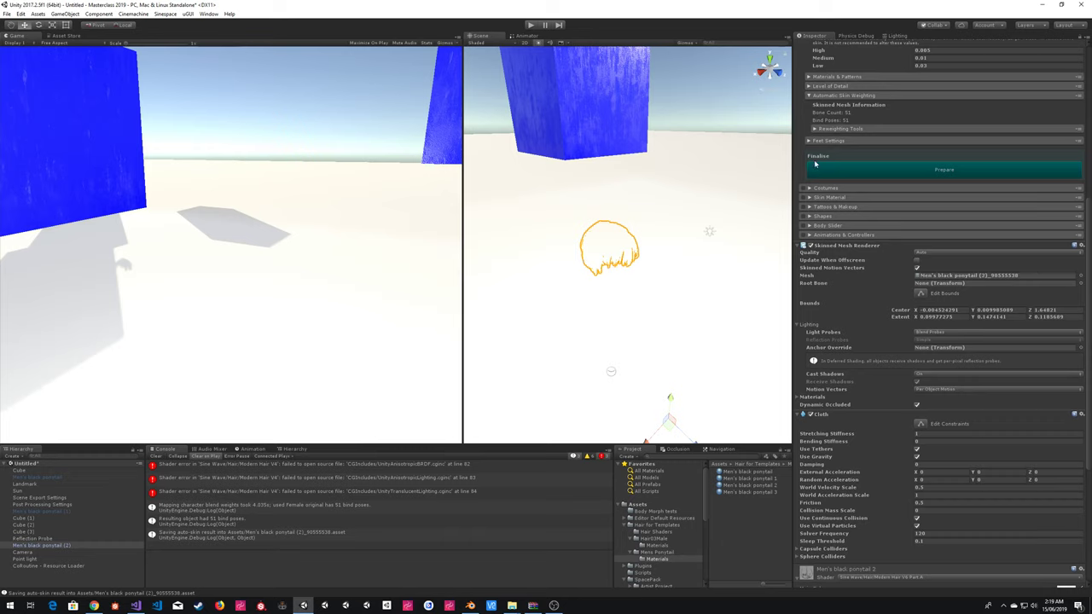
pyautogui.moveTo(462, 214); pyautogui.dragTo(613, 221)
pyautogui.moveTo(613, 221); pyautogui.dragTo(611, 203, button='right')
pyautogui.scroll(3, 865, 235)
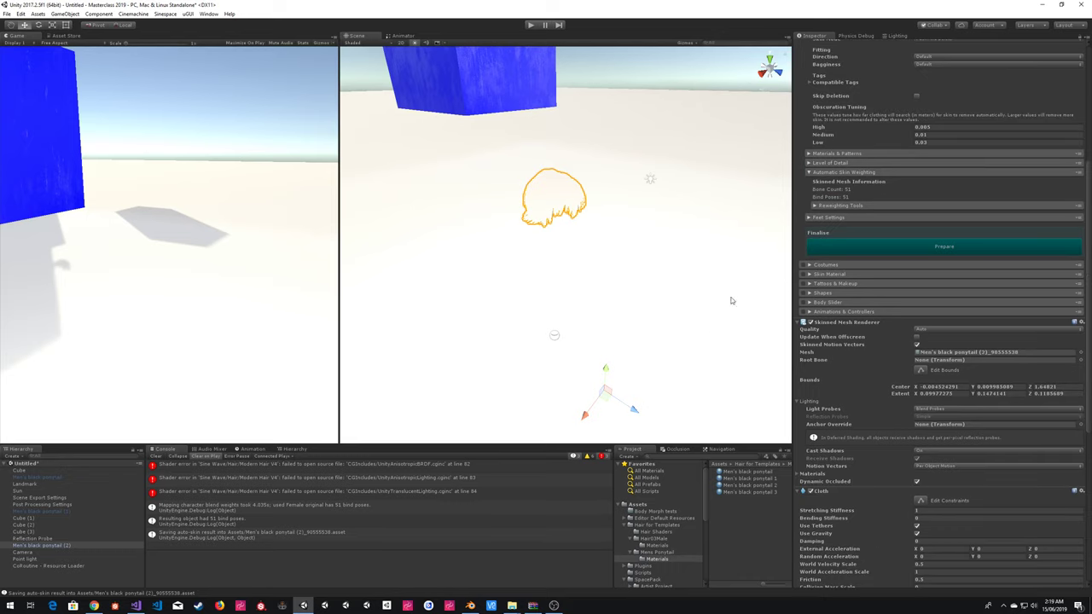
# - Review the hair's Shapes and Reweighting Tools settings, and recalculate its bounds
pyautogui.click(891, 294)
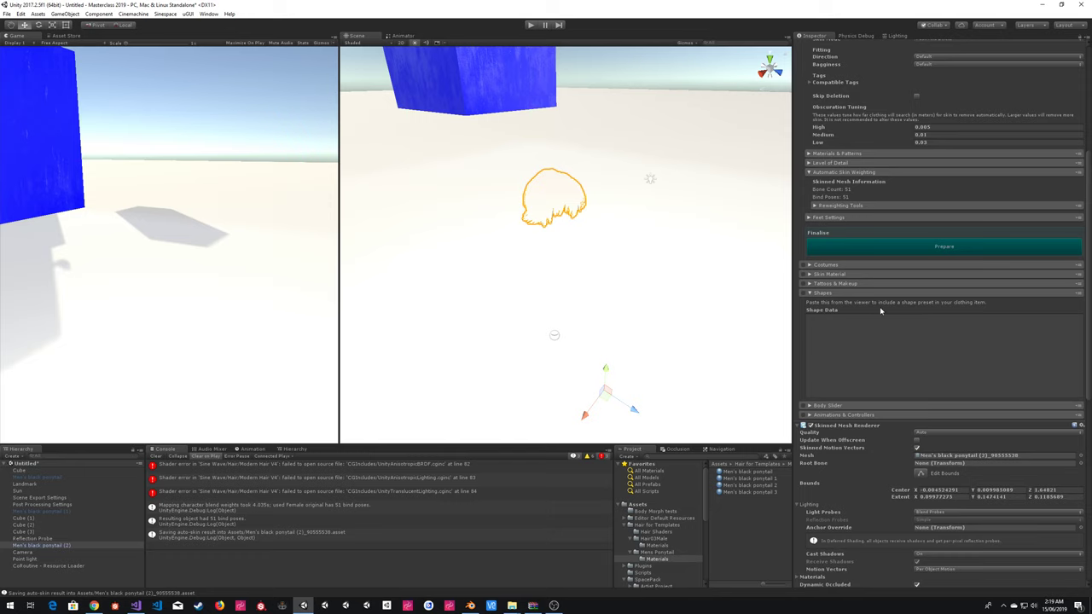
pyautogui.click(845, 293)
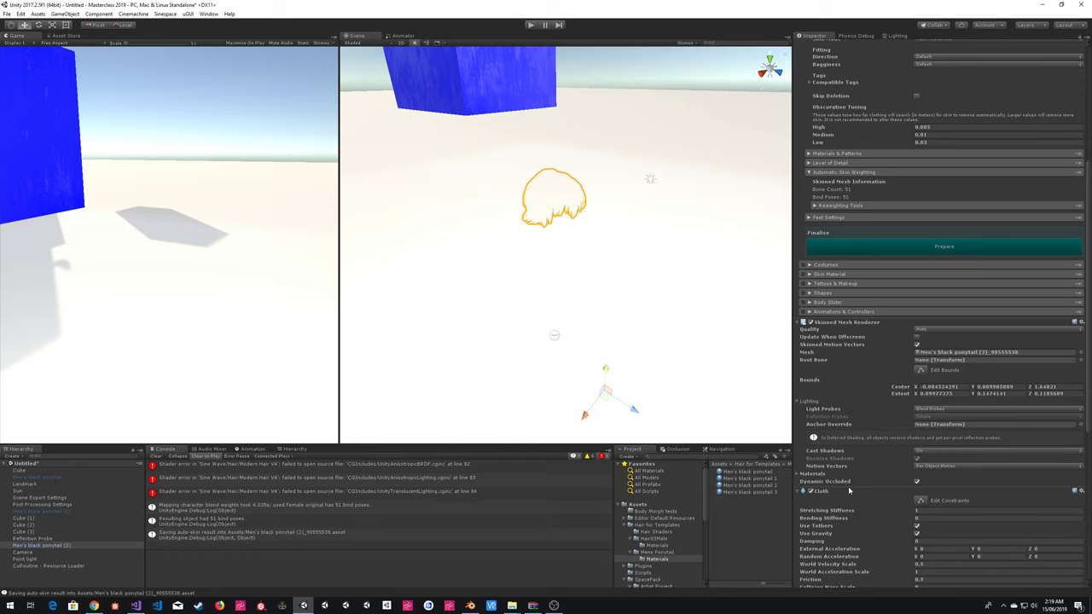
pyautogui.scroll(-5, 944, 486)
pyautogui.scroll(8, 934, 470)
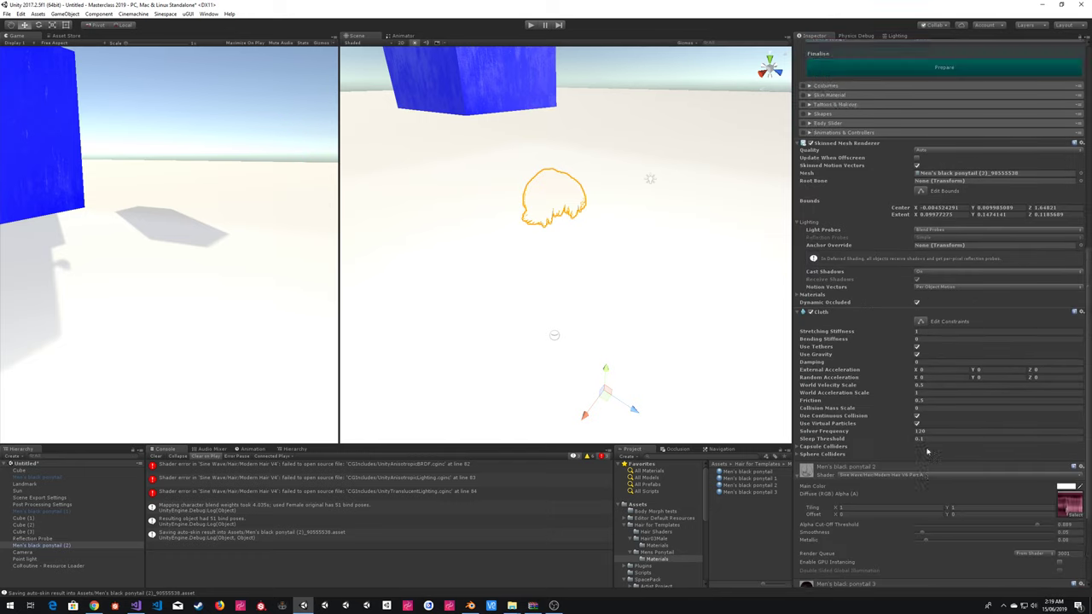
pyautogui.scroll(1, 844, 320)
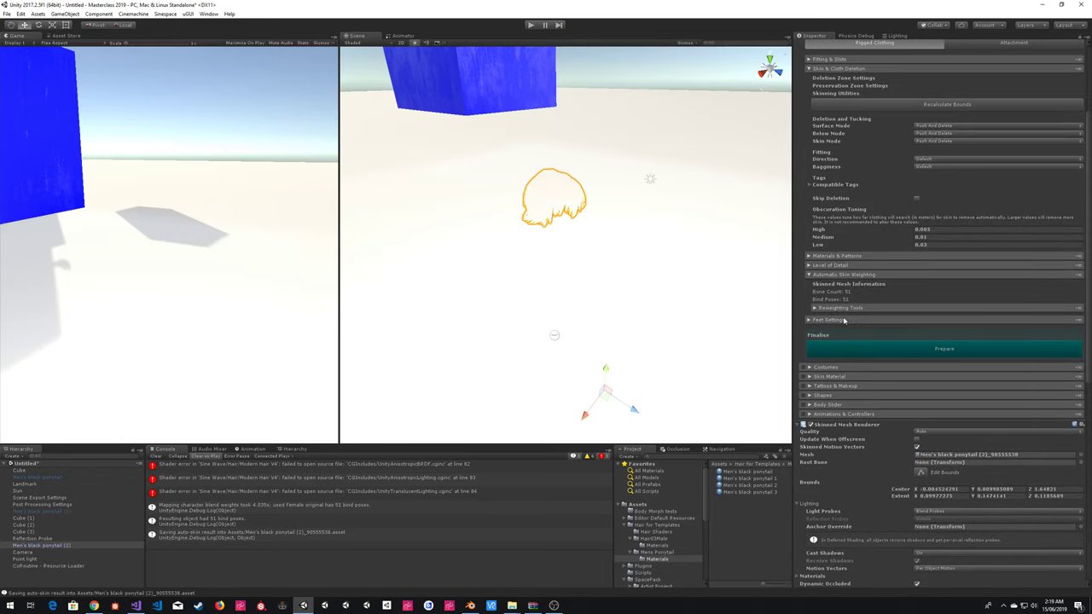
pyautogui.click(852, 309)
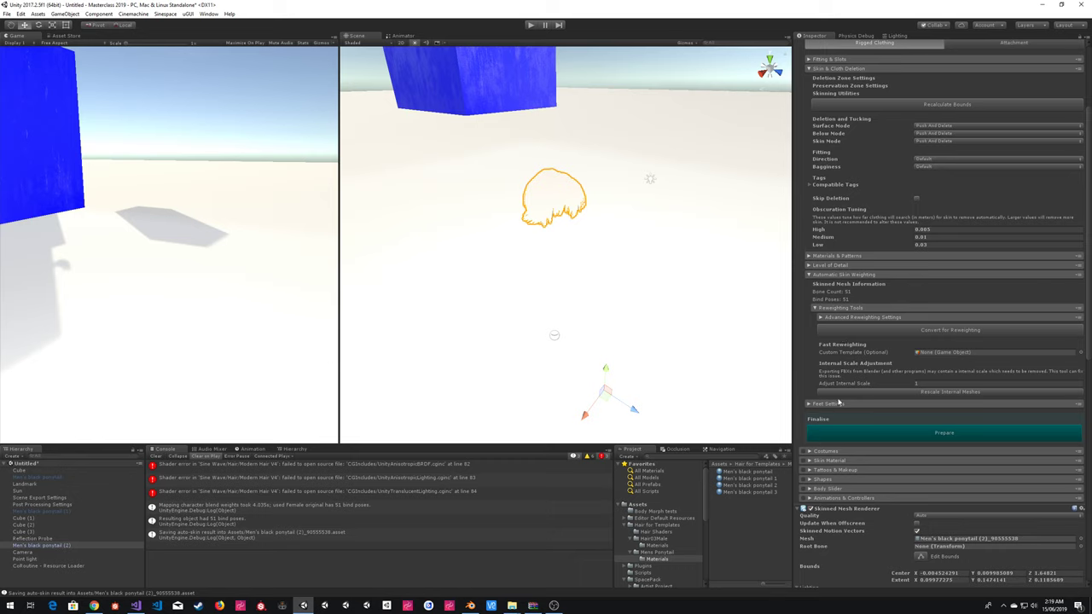
pyautogui.scroll(3, 844, 265)
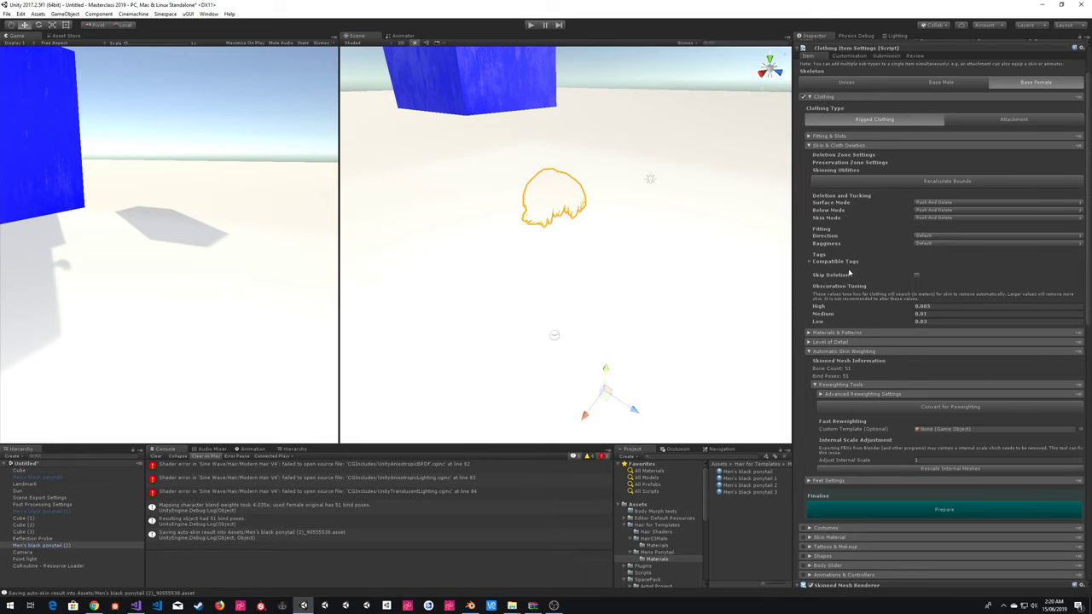
pyautogui.click(884, 183)
pyautogui.keyDown('alt'); pyautogui.moveTo(513, 223); pyautogui.dragTo(650, 234); pyautogui.keyUp('alt')
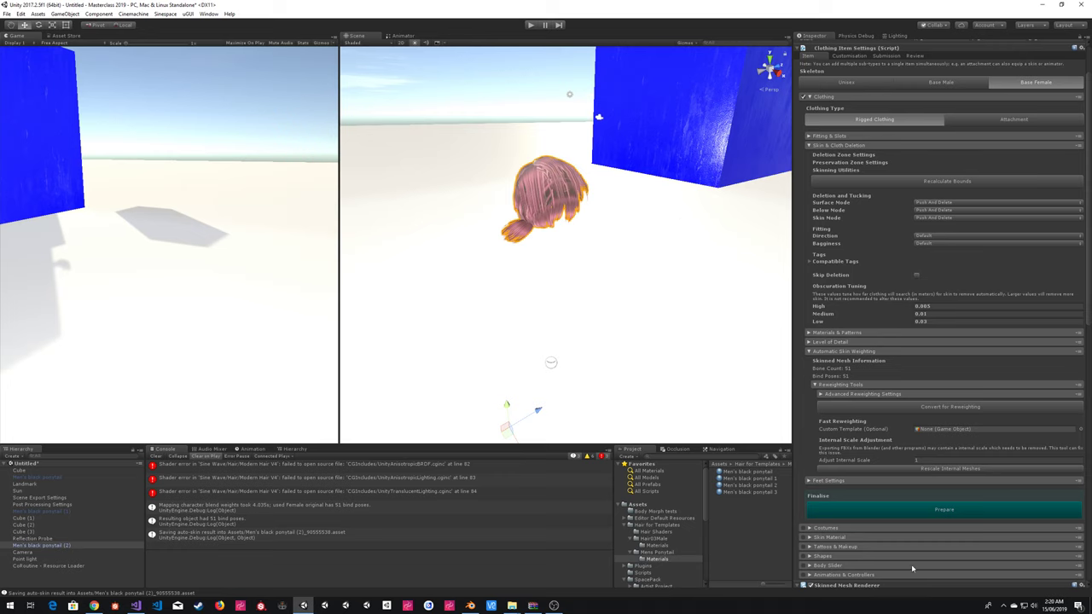
# - Start editing the Cloth component's constraints on the hair's vertices
pyautogui.scroll(-3, 911, 530)
pyautogui.scroll(-6, 911, 531)
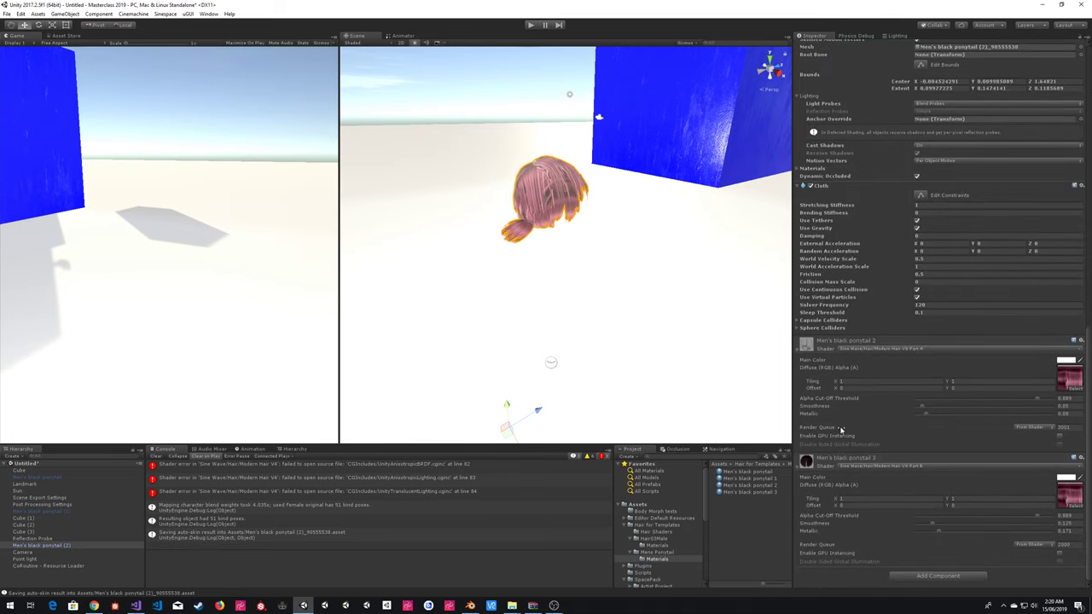
pyautogui.scroll(-1, 930, 278)
pyautogui.click(920, 271)
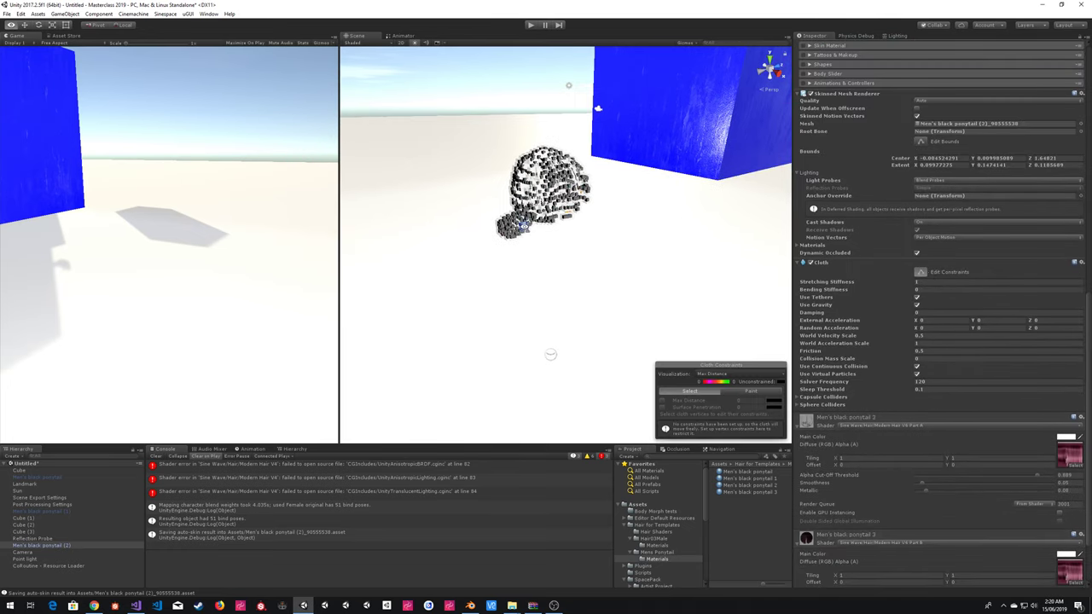
pyautogui.keyDown('alt'); pyautogui.moveTo(512, 224); pyautogui.dragTo(474, 171); pyautogui.keyUp('alt')
pyautogui.press('w')
pyautogui.moveTo(473, 172); pyautogui.dragTo(434, 214, button='right')
pyautogui.press('s')
pyautogui.press('w')
pyautogui.press('s')
pyautogui.press('w')
pyautogui.press('s')
pyautogui.press('w')
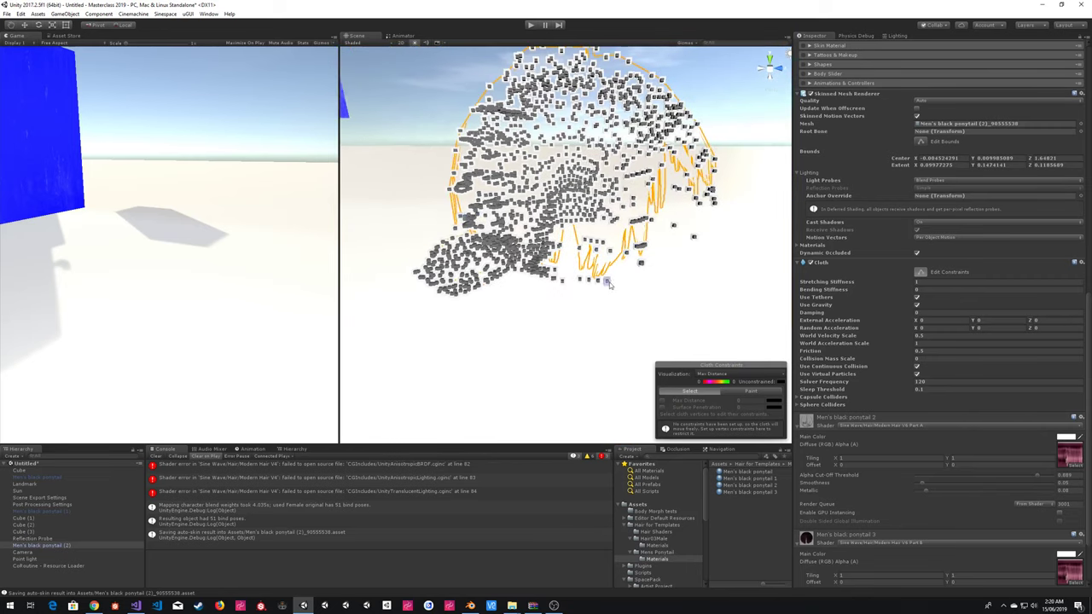
# - Switch to painting constraints with a Max Distance of 0.02 and paint the lowest side strand tips
pyautogui.click(748, 393)
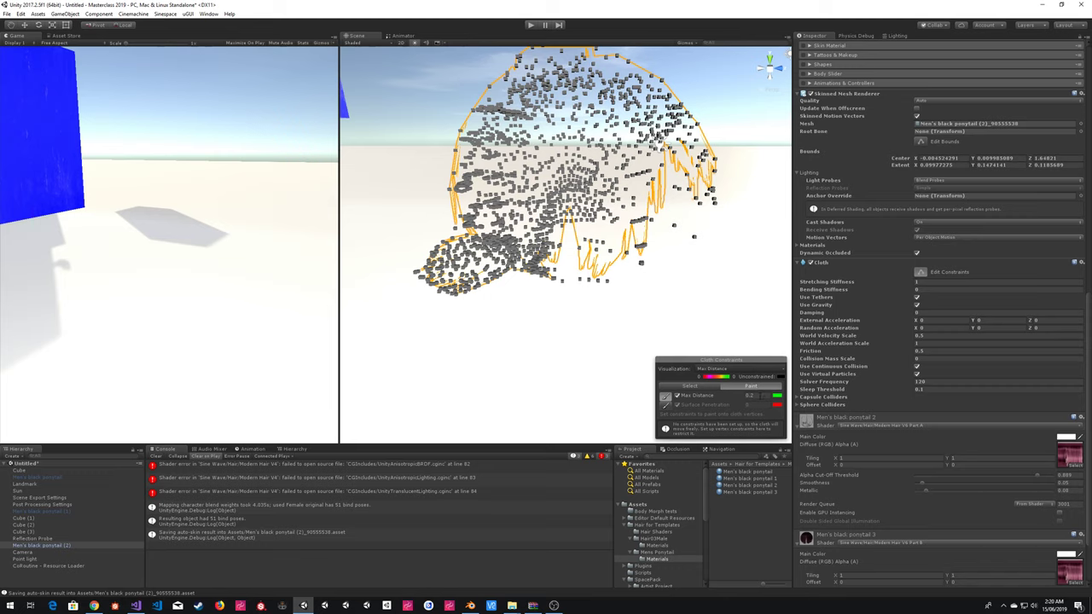
pyautogui.click(760, 395)
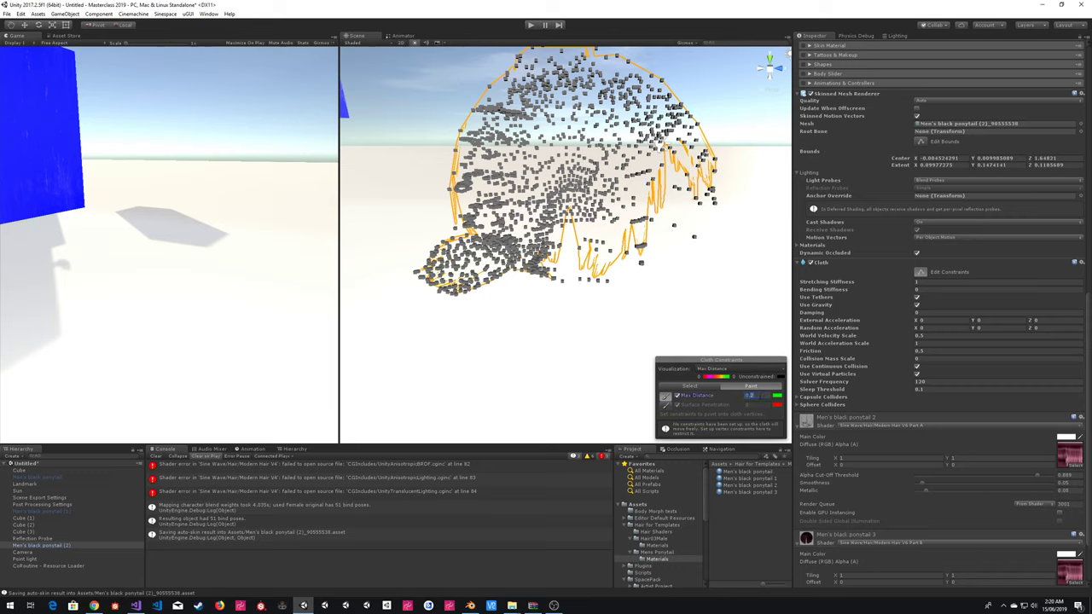
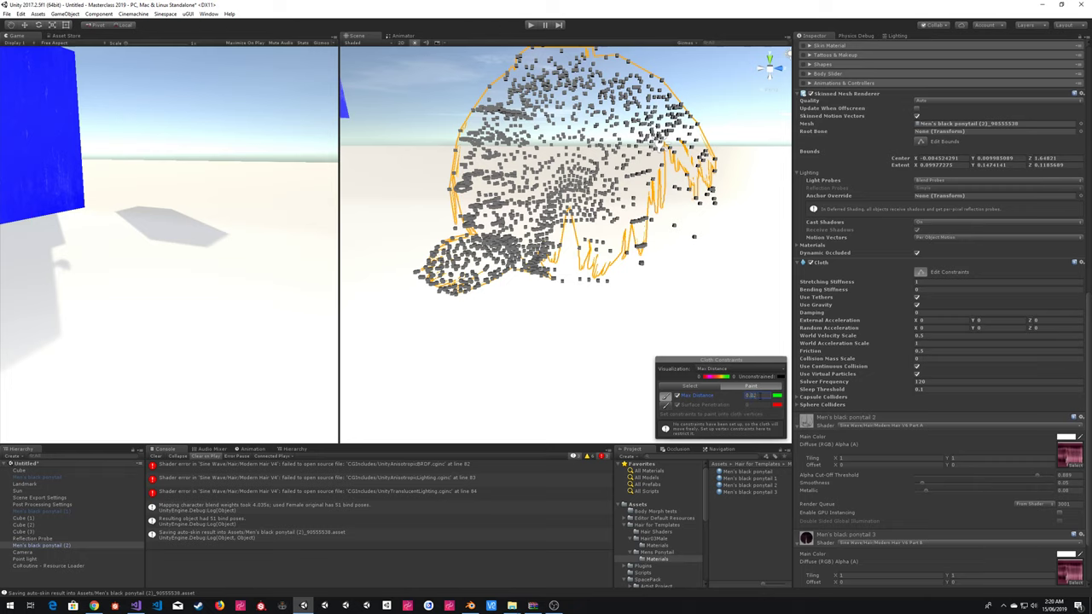
pyautogui.moveTo(611, 288); pyautogui.dragTo(554, 275)
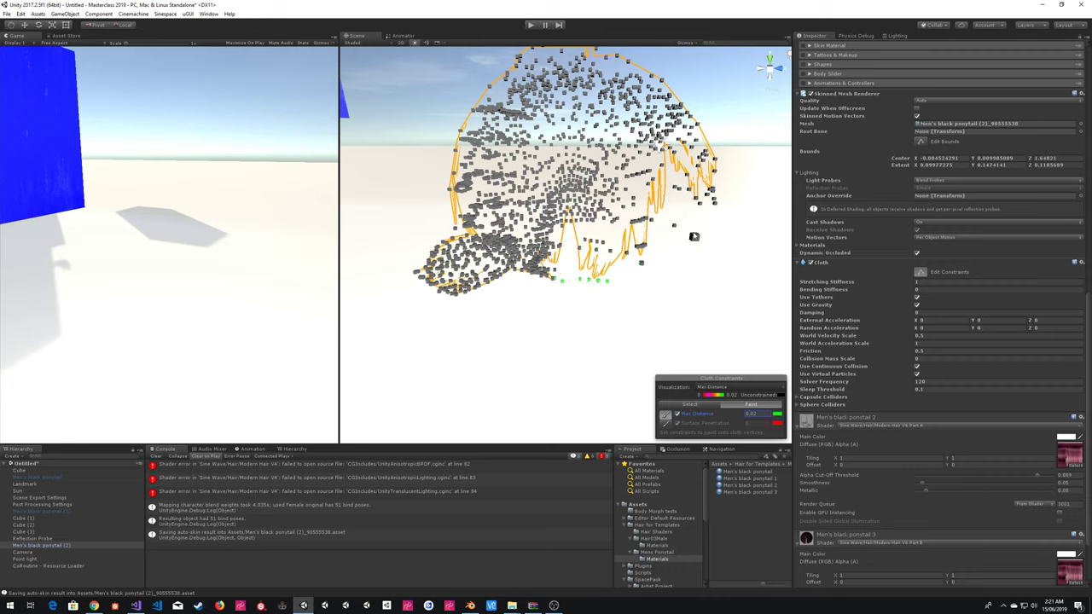
# - Paint the 0.02 Max Distance constraint onto the tips of the front fringe strands
pyautogui.click(693, 236)
pyautogui.click(674, 225)
pyautogui.click(714, 203)
pyautogui.click(699, 203)
pyautogui.click(714, 199)
pyautogui.click(707, 195)
pyautogui.click(688, 189)
pyautogui.click(680, 189)
pyautogui.click(676, 186)
pyautogui.click(700, 158)
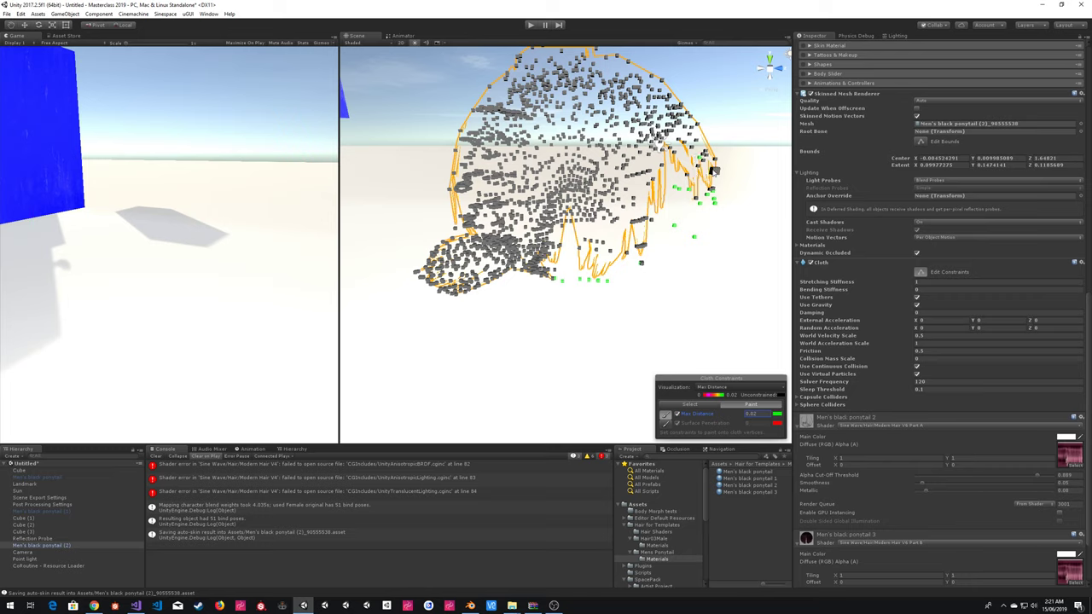
pyautogui.click(714, 172)
pyautogui.click(713, 189)
pyautogui.click(697, 199)
# - Paint the 0.02 Max Distance constraint onto the strand tips on the opposite side of the hair
pyautogui.moveTo(713, 202)
pyautogui.mouseDown(button='right')
pyautogui.moveTo(506, 207)
pyautogui.moveTo(443, 192)
pyautogui.moveTo(459, 186)
pyautogui.moveTo(495, 209)
pyautogui.moveTo(509, 209)
pyautogui.moveTo(393, 128)
pyautogui.moveTo(319, 119)
pyautogui.moveTo(351, 144)
pyautogui.moveTo(443, 174)
pyautogui.moveTo(421, 156)
pyautogui.mouseUp(button='right')
pyautogui.press('w')
pyautogui.press('s')
pyautogui.keyDown('alt'); pyautogui.moveTo(421, 157); pyautogui.dragTo(452, 154); pyautogui.keyUp('alt')
pyautogui.press('w')
pyautogui.moveTo(452, 154); pyautogui.dragTo(324, 171, button='right')
pyautogui.press('s')
pyautogui.keyDown('alt'); pyautogui.moveTo(325, 170); pyautogui.dragTo(293, 170); pyautogui.keyUp('alt')
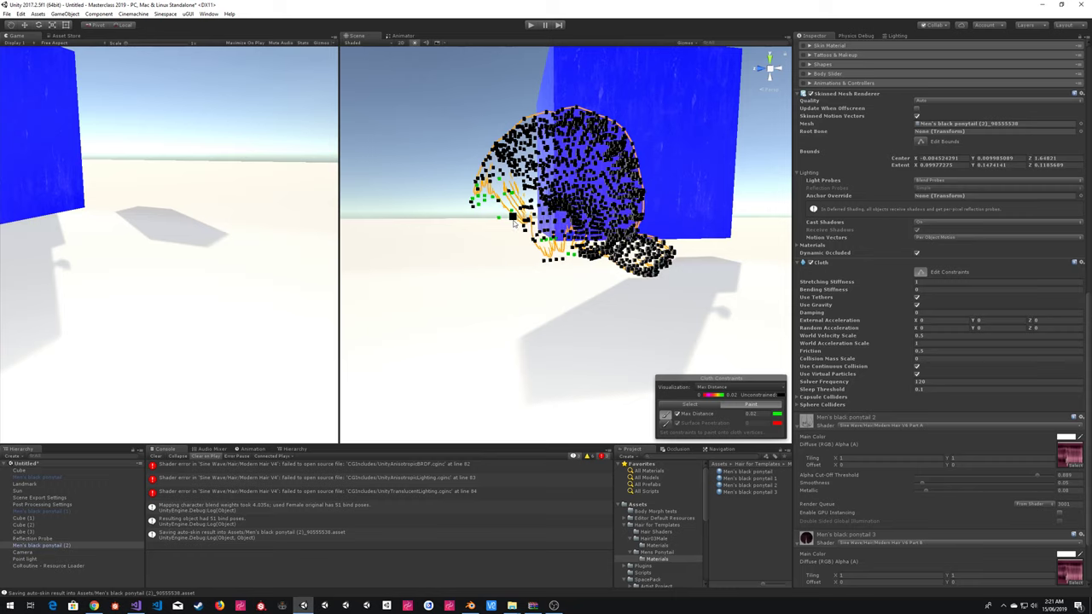
pyautogui.moveTo(541, 256); pyautogui.dragTo(565, 259)
pyautogui.moveTo(537, 238); pyautogui.dragTo(559, 236)
pyautogui.click(483, 210)
pyautogui.keyDown('alt'); pyautogui.moveTo(482, 177); pyautogui.dragTo(606, 122); pyautogui.keyUp('alt')
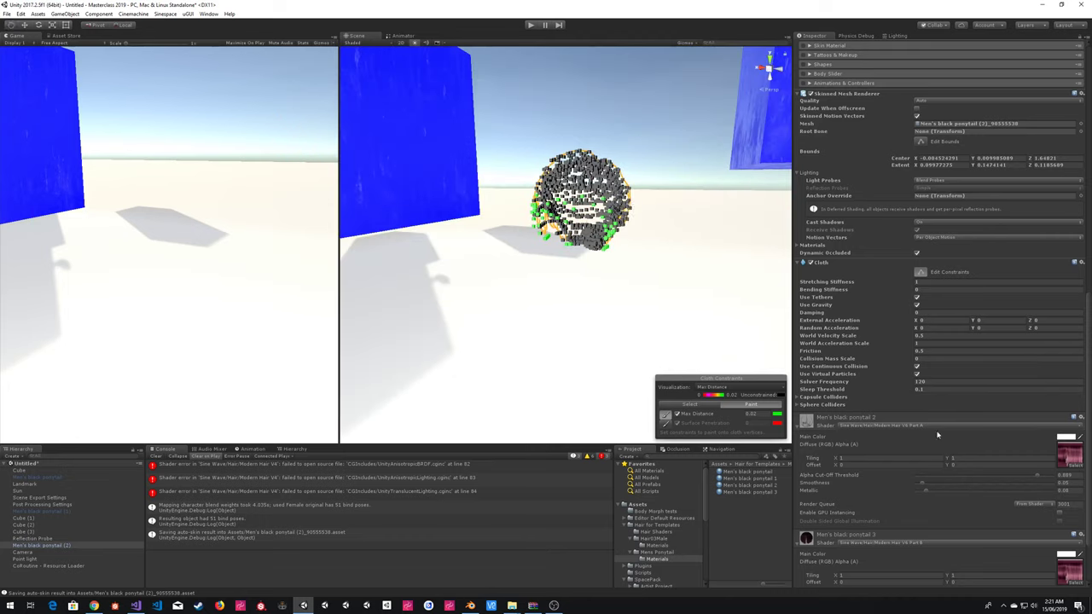
# - Toggle the cloth constraint editing off and on to review the painted hair, and expand the Cloth component's Capsule Colliders list
pyautogui.click(920, 273)
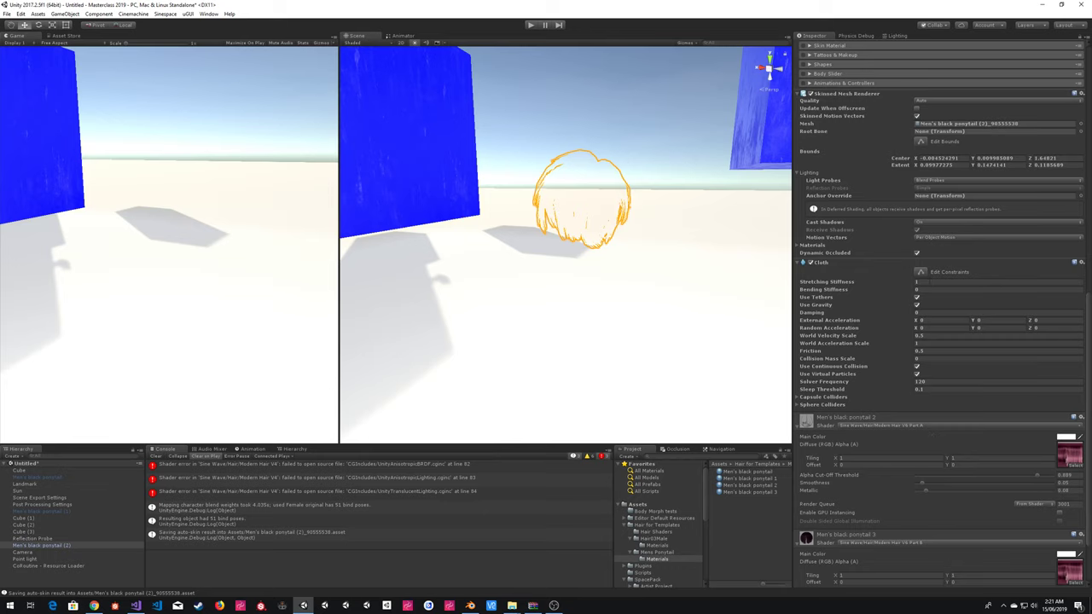
pyautogui.click(921, 272)
pyautogui.moveTo(571, 202); pyautogui.dragTo(573, 180, button='right')
pyautogui.scroll(-3, 573, 181)
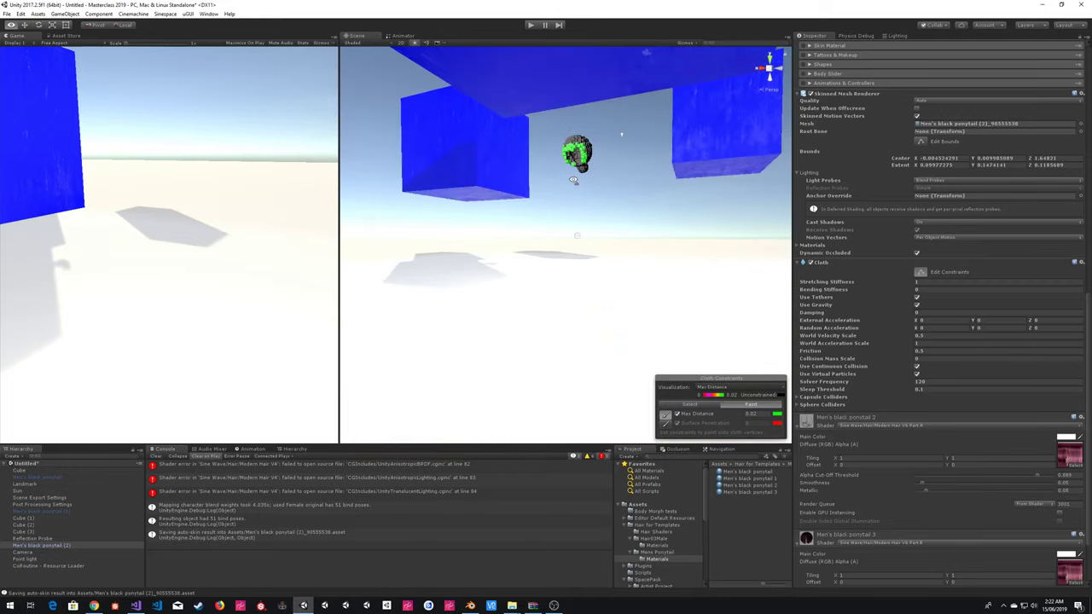
pyautogui.click(800, 397)
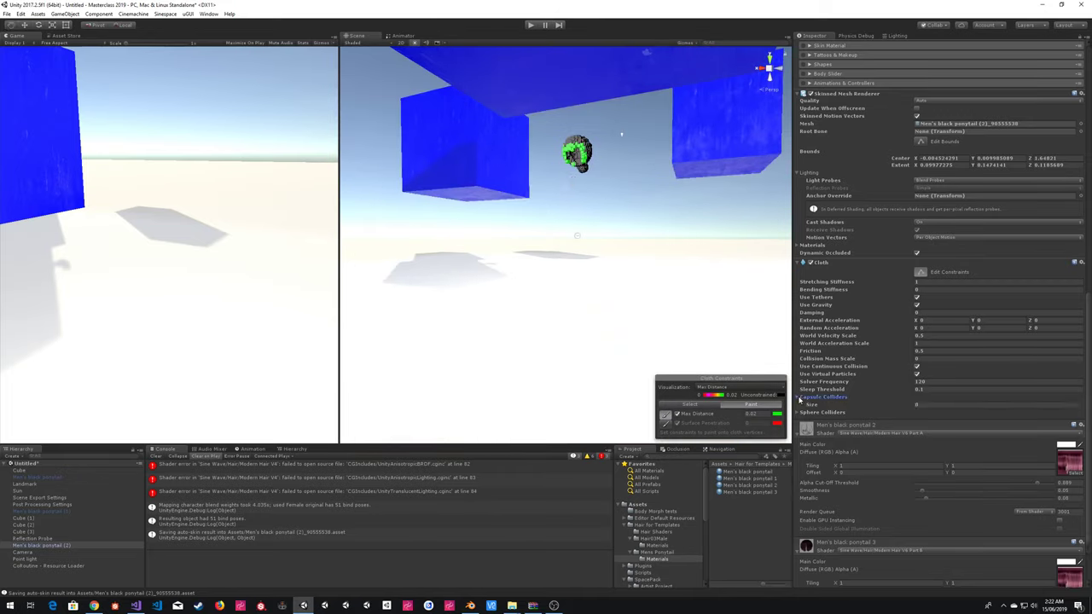
# - Search the project for the 2017 male model and add 2017 Male to the scene
pyautogui.moveTo(553, 240); pyautogui.dragTo(448, 354, button='right')
pyautogui.press('w')
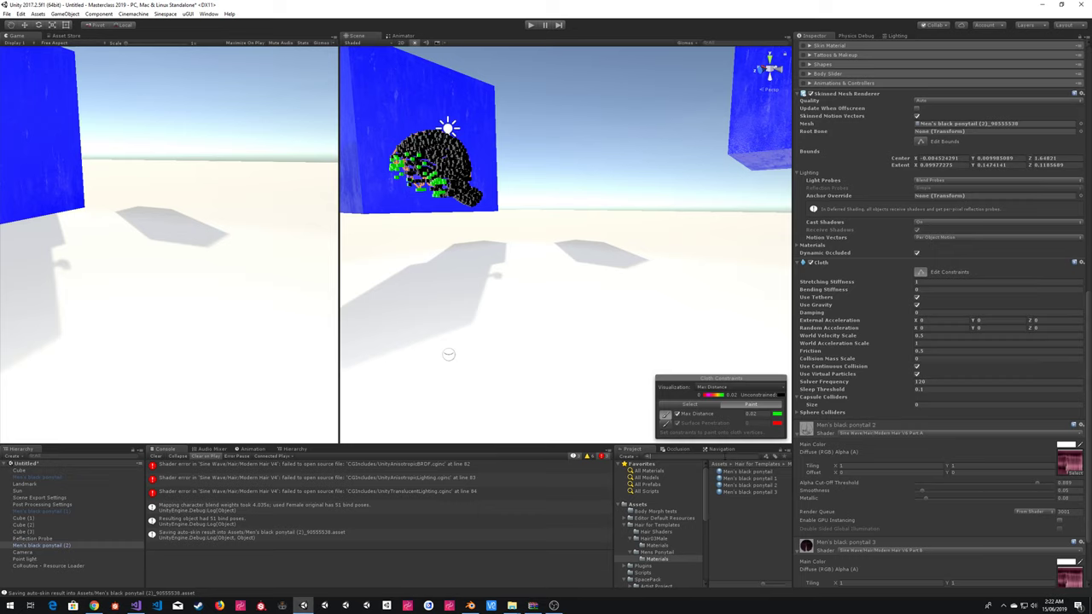
pyautogui.write('2017 mal')
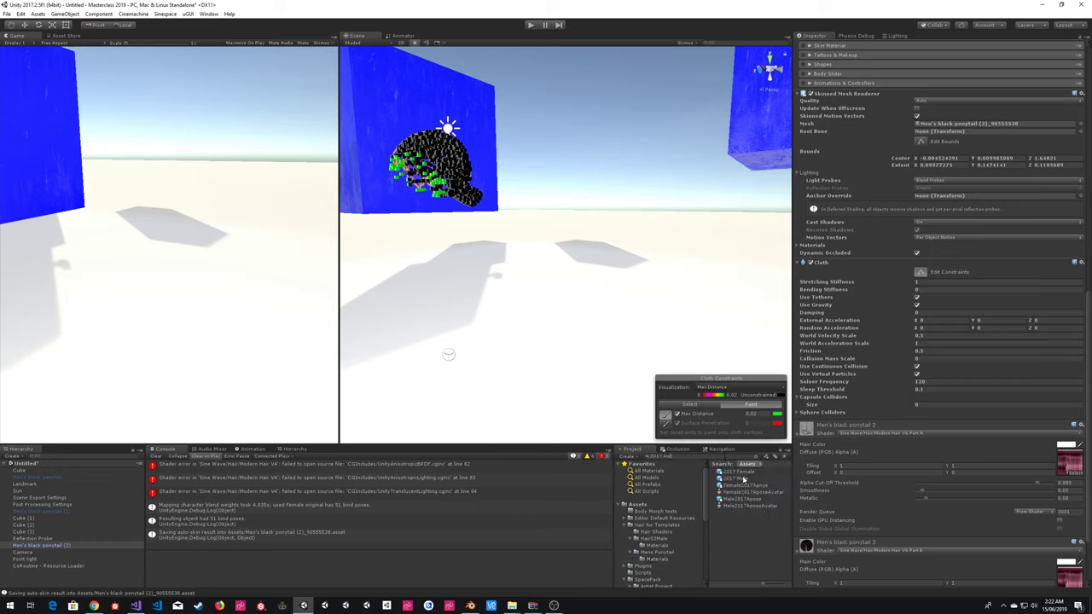
pyautogui.moveTo(737, 478); pyautogui.dragTo(77, 573)
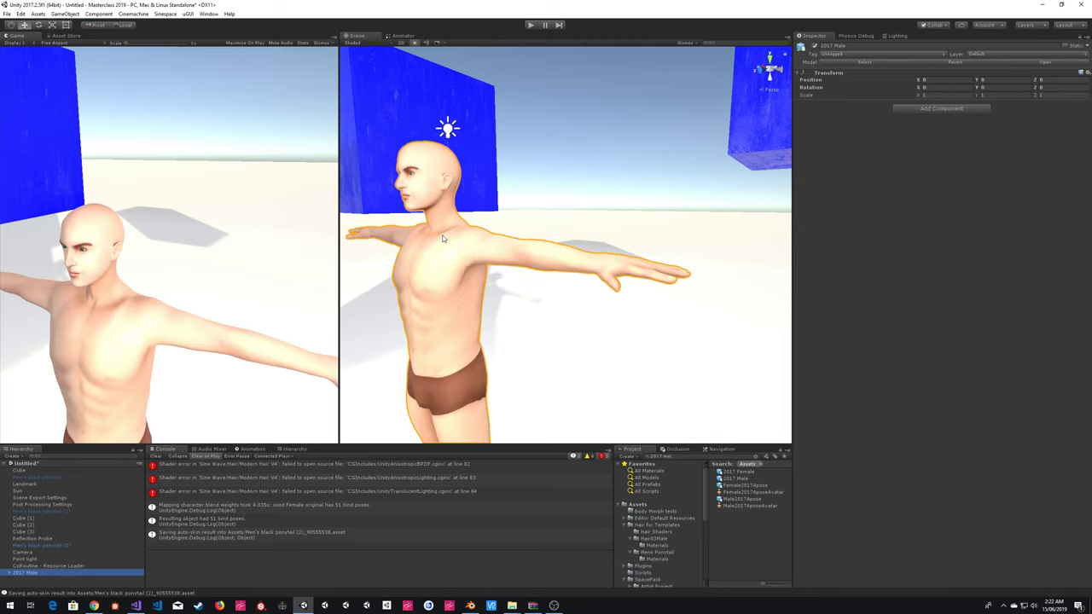
# - Return to the Cloth settings of Men's black ponytail (2) and expand its Sphere Colliders list
pyautogui.click(62, 545)
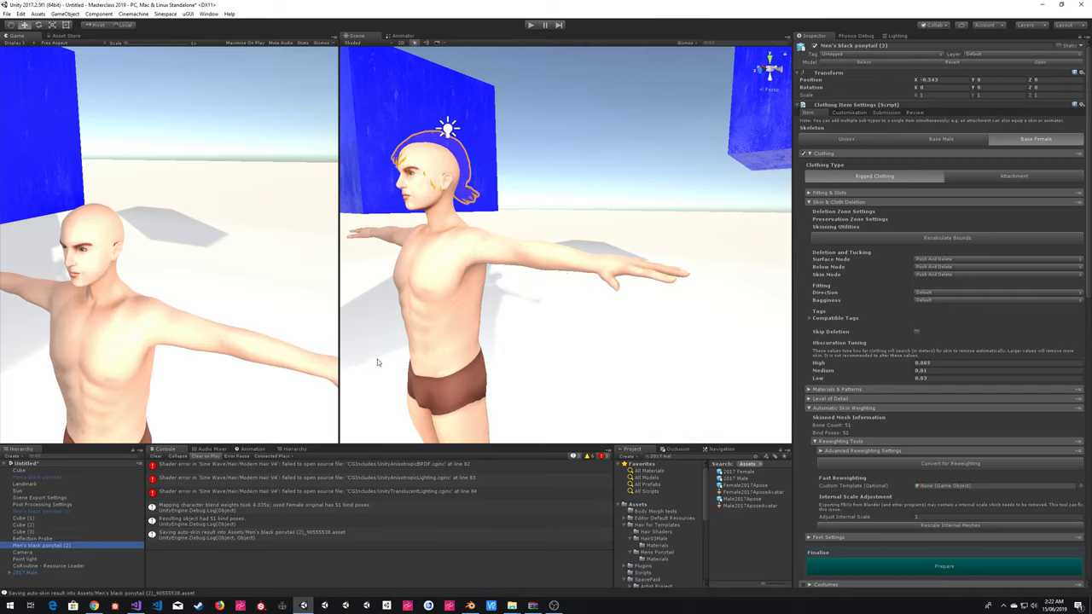
pyautogui.keyDown('alt'); pyautogui.moveTo(631, 272); pyautogui.dragTo(567, 241); pyautogui.keyUp('alt')
pyautogui.scroll(-15, 1015, 454)
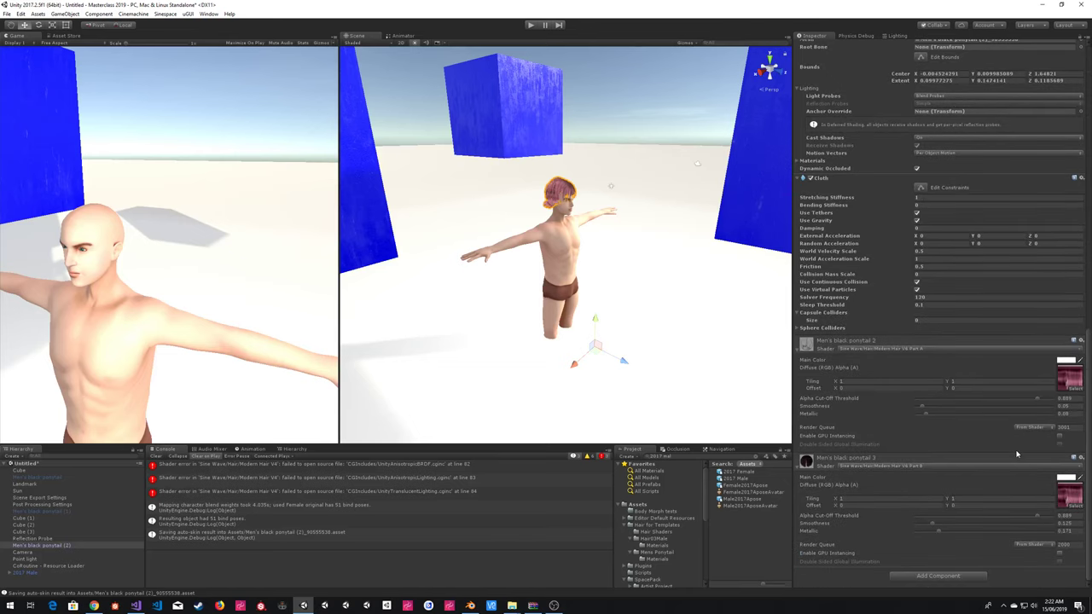
pyautogui.scroll(3, 1015, 453)
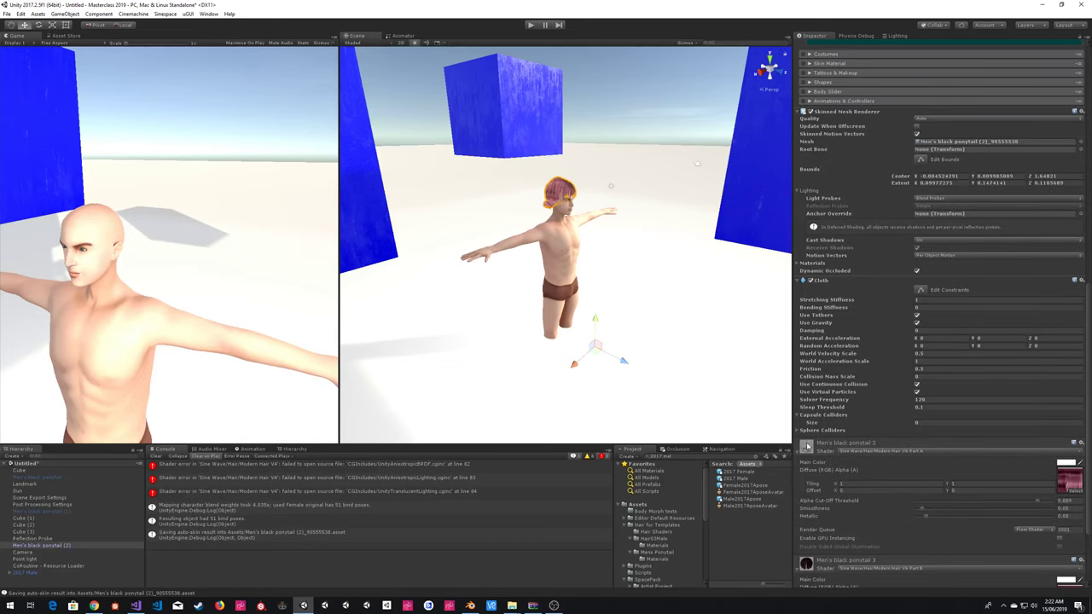
pyautogui.click(798, 430)
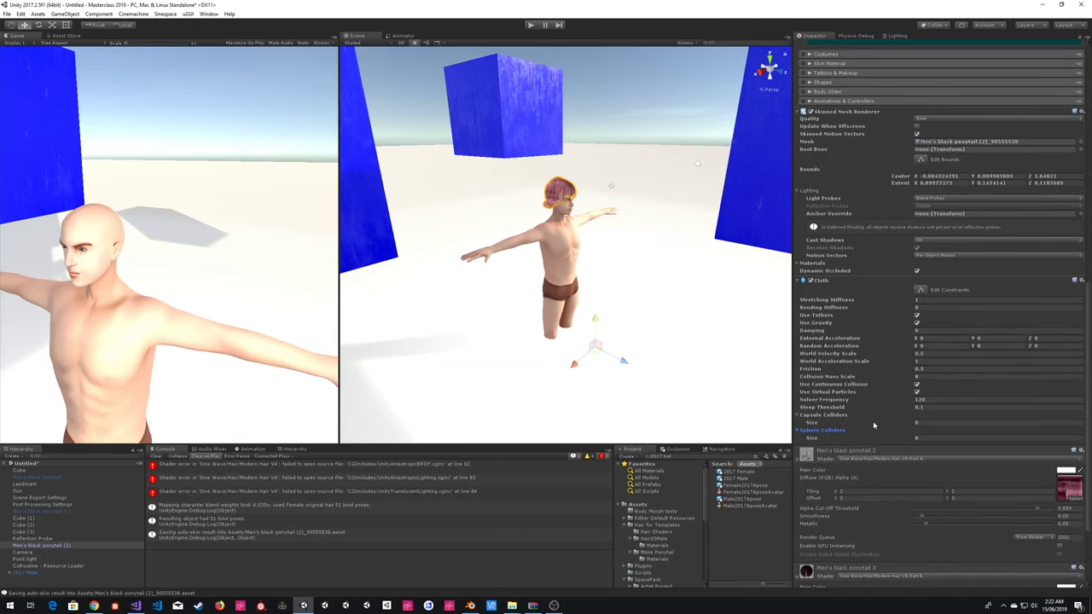
pyautogui.click(923, 438)
pyautogui.scroll(1, 924, 439)
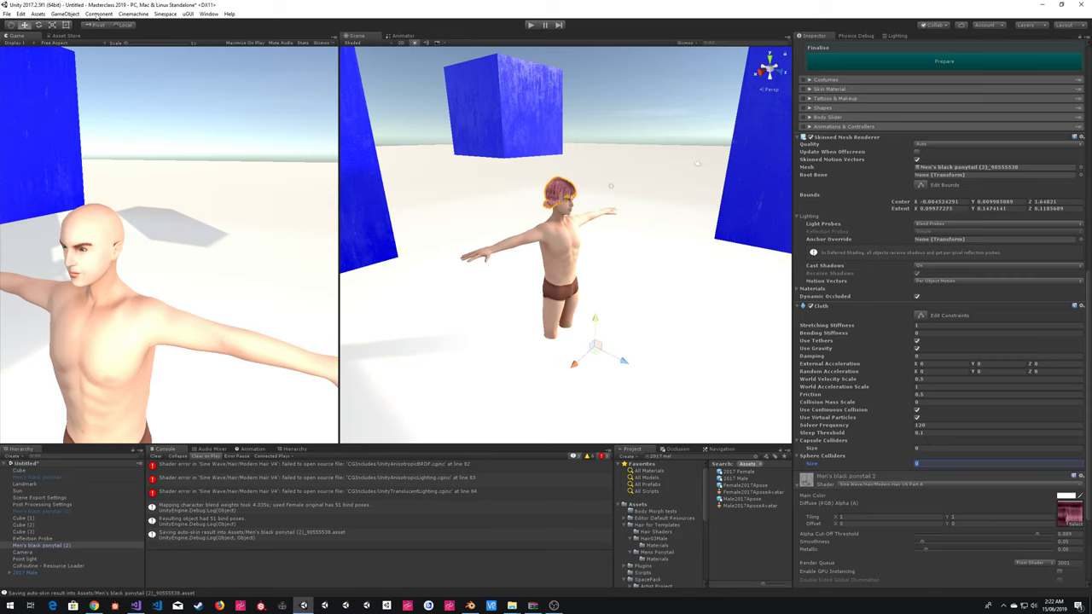
# - Expand the 2017 Male skeleton through Reference, Hips and Spine, and select the Chest bone
pyautogui.click(67, 15)
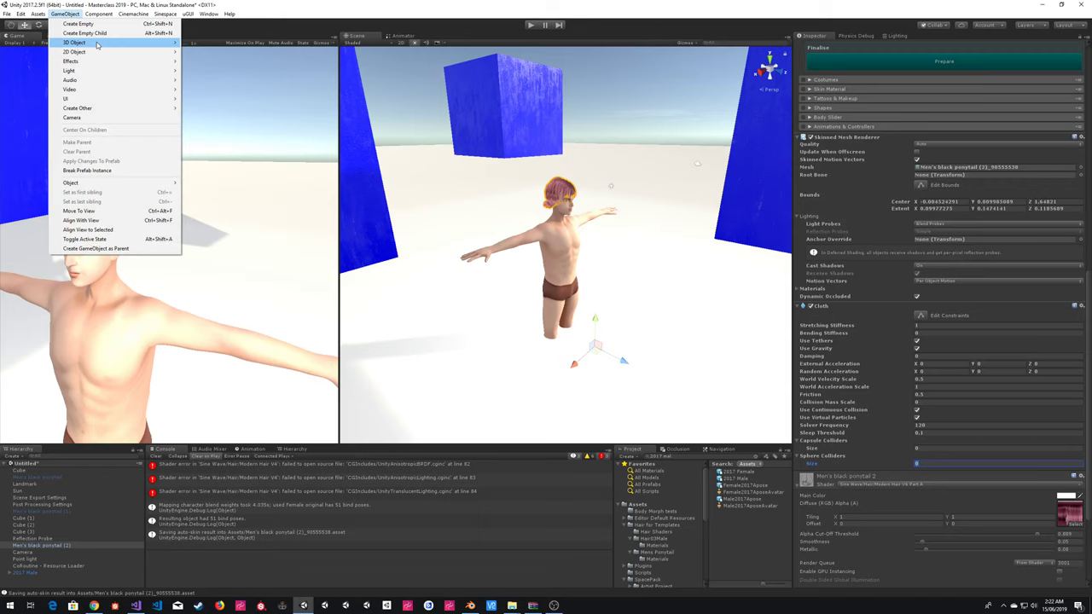
pyautogui.click(7, 572)
pyautogui.click(9, 572)
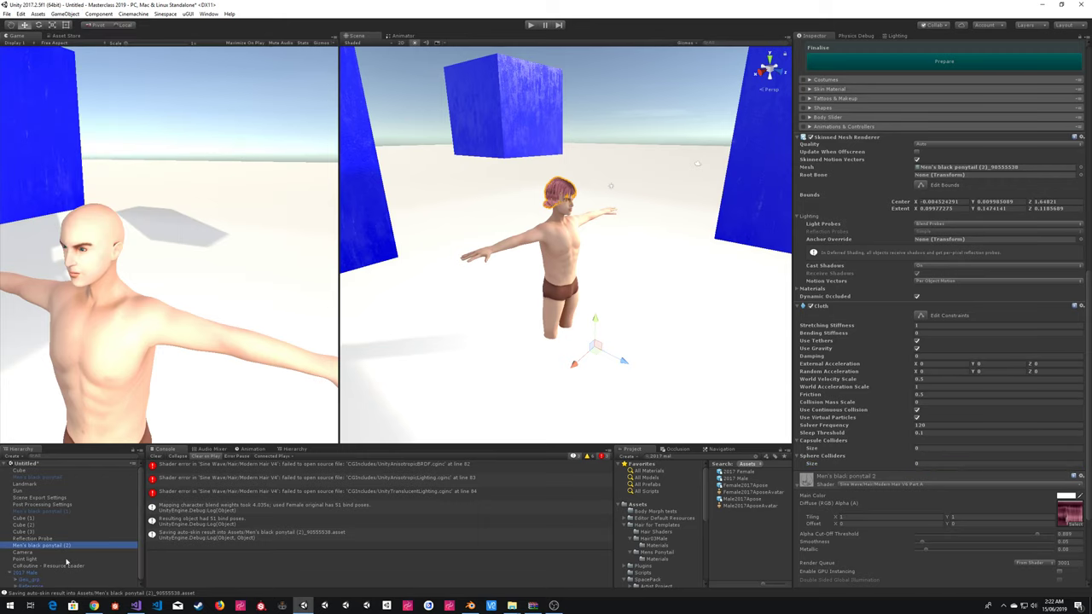
pyautogui.click(28, 571)
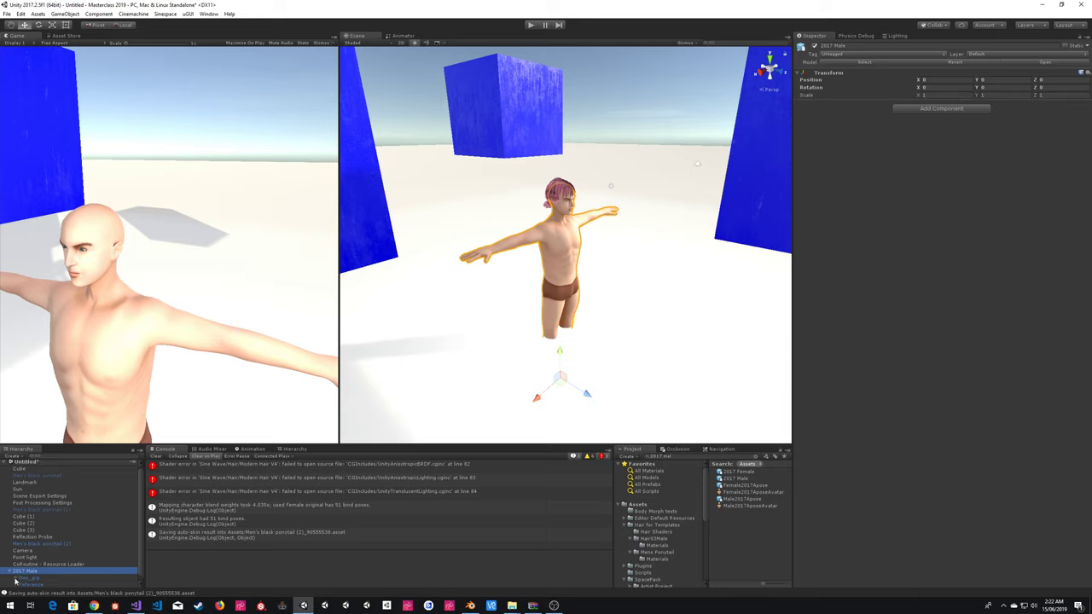
pyautogui.click(15, 584)
pyautogui.click(21, 586)
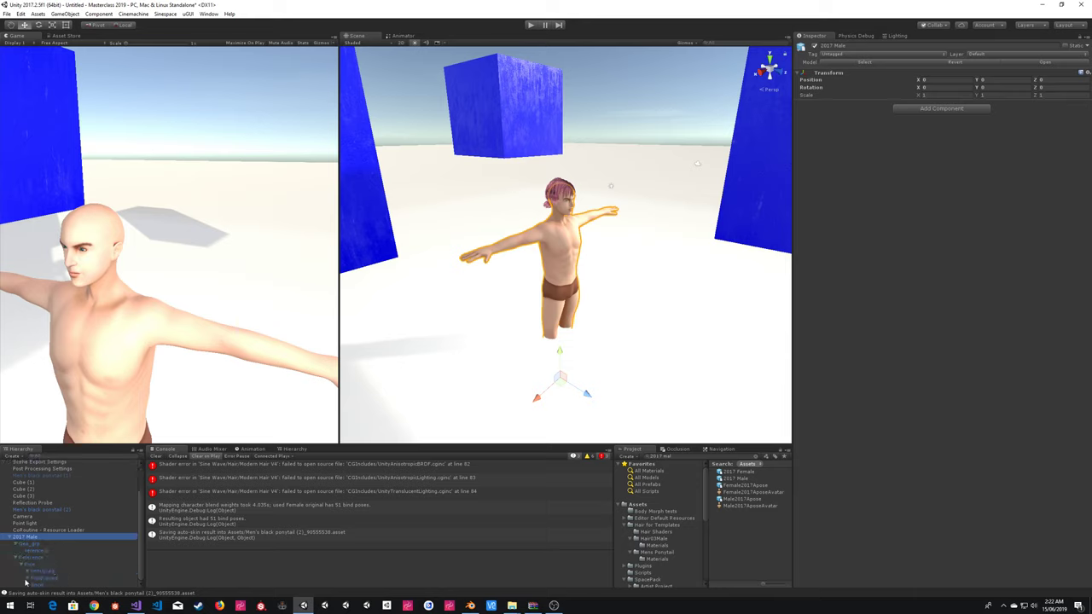
pyautogui.click(31, 585)
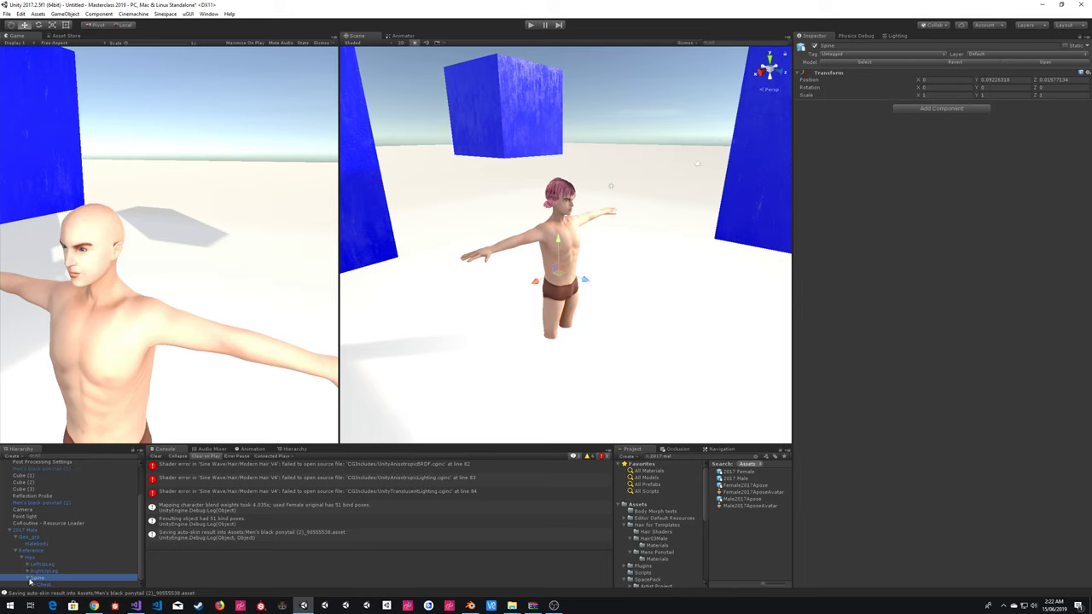
pyautogui.scroll(-1, 51, 580)
pyautogui.click(47, 565)
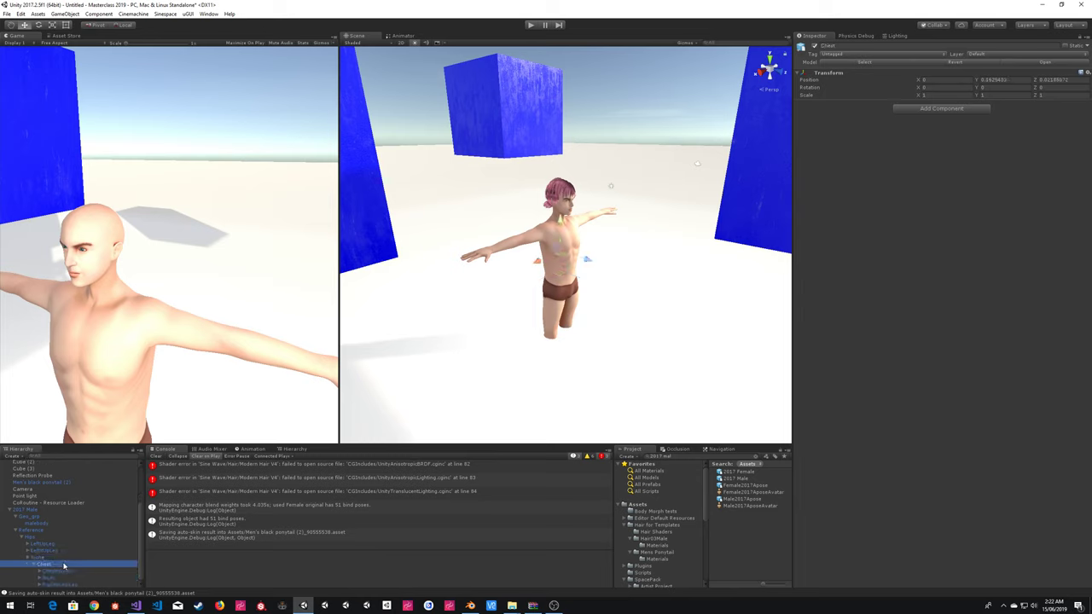
# - Add a Sphere Collider to the Chest bone and reduce its radius to 0.18
pyautogui.click(917, 109)
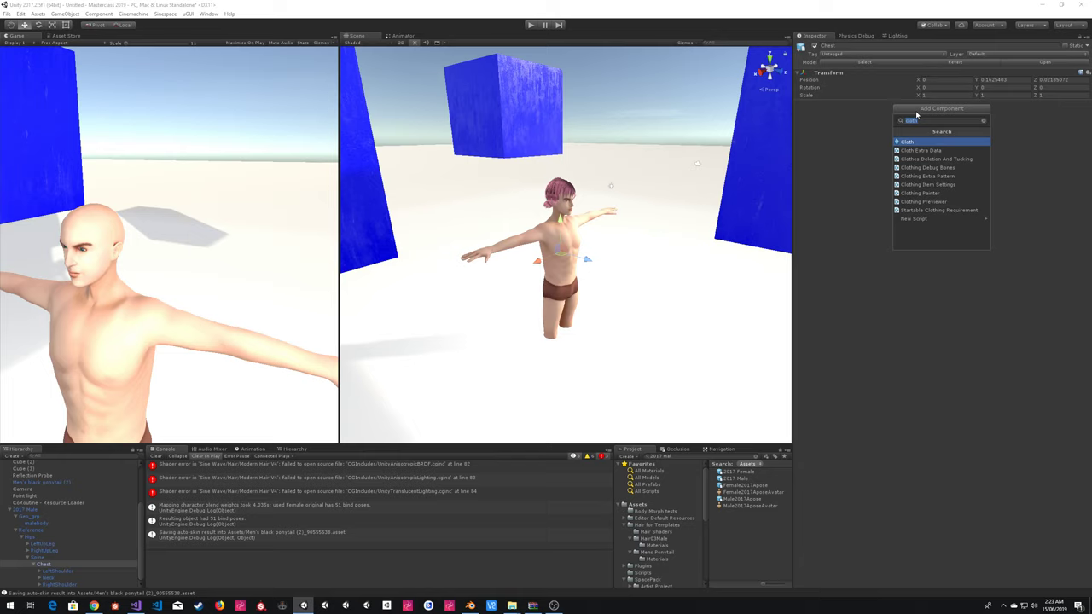
pyautogui.write('sphere')
pyautogui.press('Return')
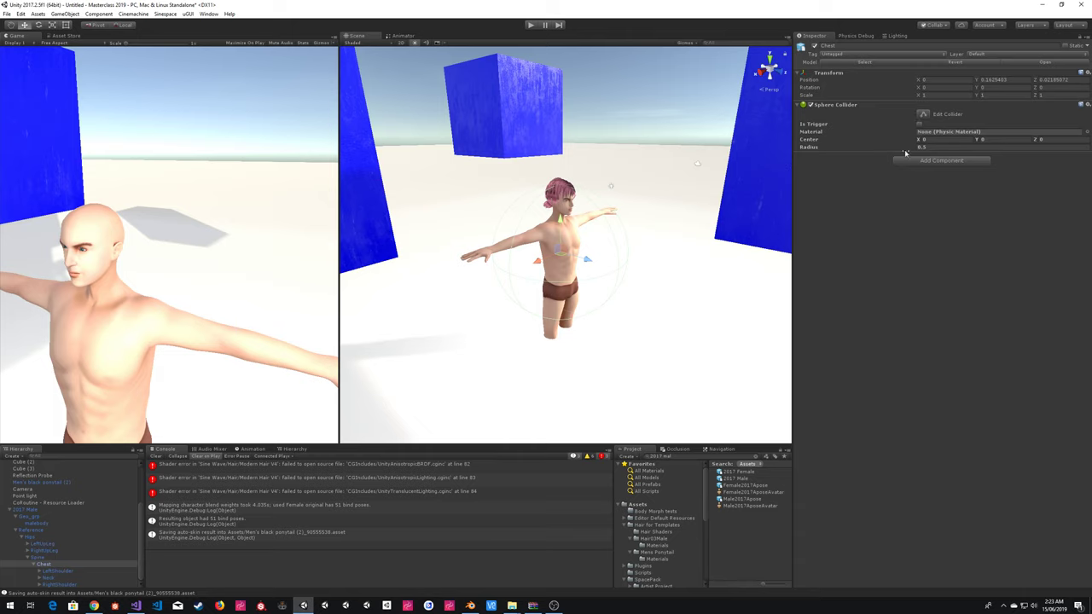
pyautogui.moveTo(913, 148); pyautogui.dragTo(904, 149)
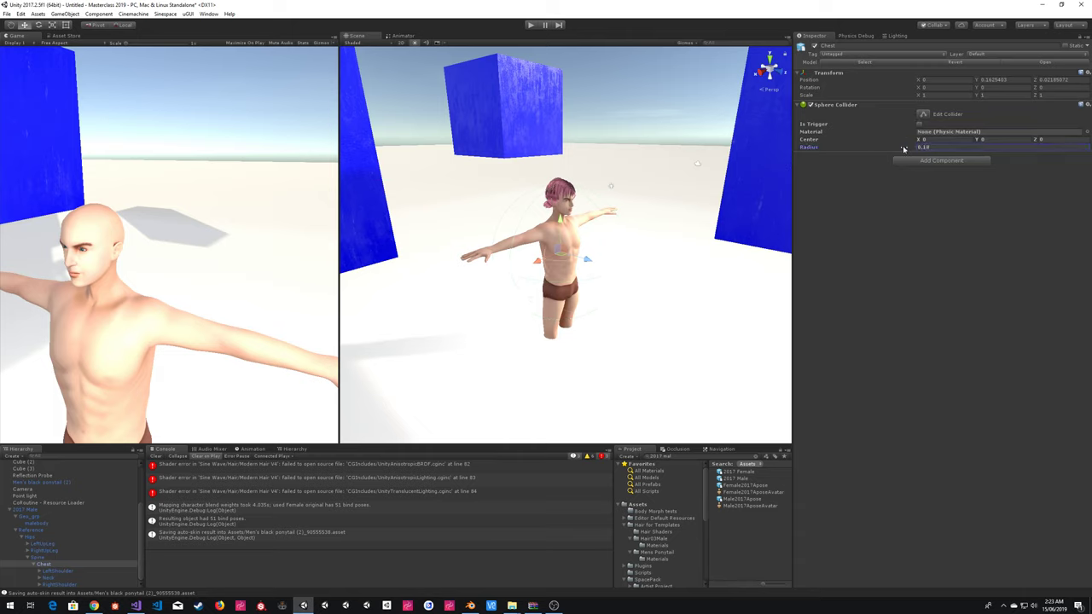
# - Raise the Chest sphere collider's center to Y 0.09 and check its fit around the upper torso
pyautogui.click(977, 140)
pyautogui.write('0.15')
pyautogui.moveTo(981, 141); pyautogui.dragTo(980, 142)
pyautogui.press('w')
pyautogui.moveTo(597, 196); pyautogui.dragTo(565, 195, button='right')
pyautogui.press('a')
pyautogui.press('w')
pyautogui.press('s')
pyautogui.press('w')
pyautogui.press('s')
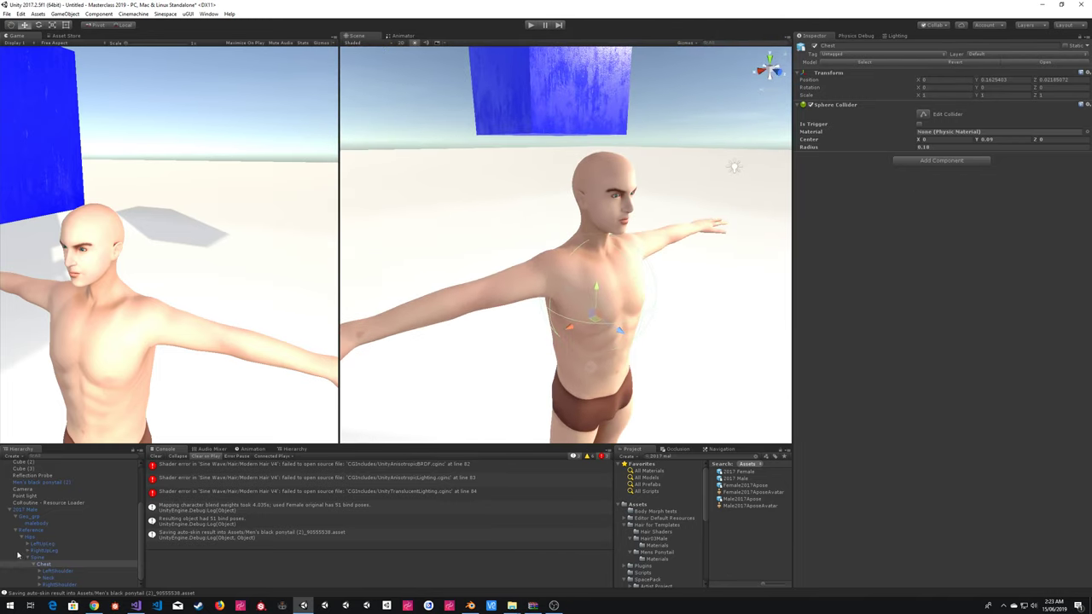
# - Try to add the Chest bone directly to the Sphere Colliders list of the ponytail hair's Cloth component
pyautogui.doubleClick(52, 483)
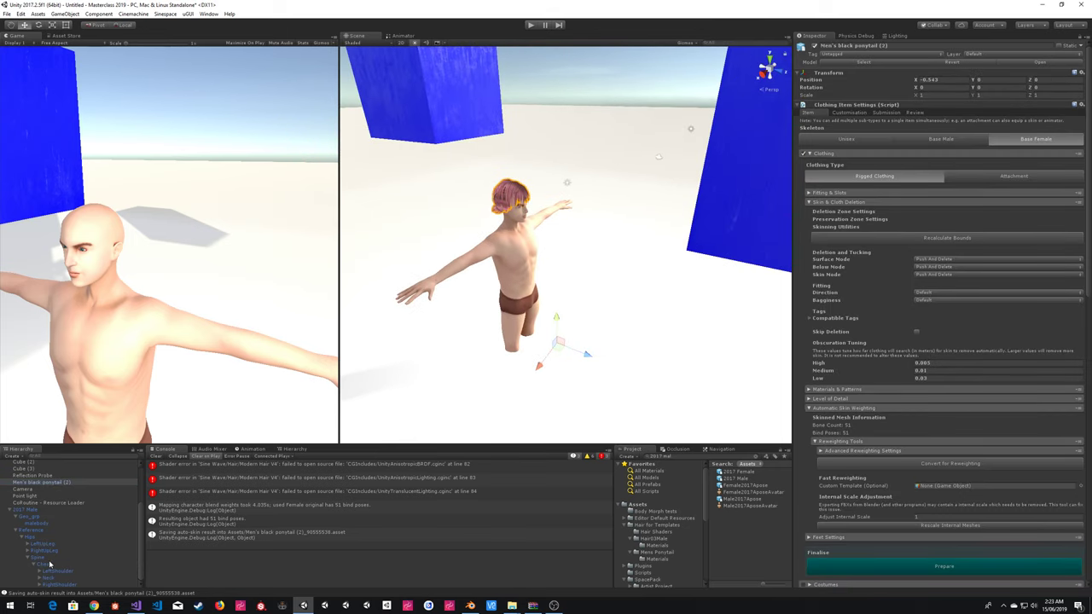
pyautogui.scroll(-15, 978, 512)
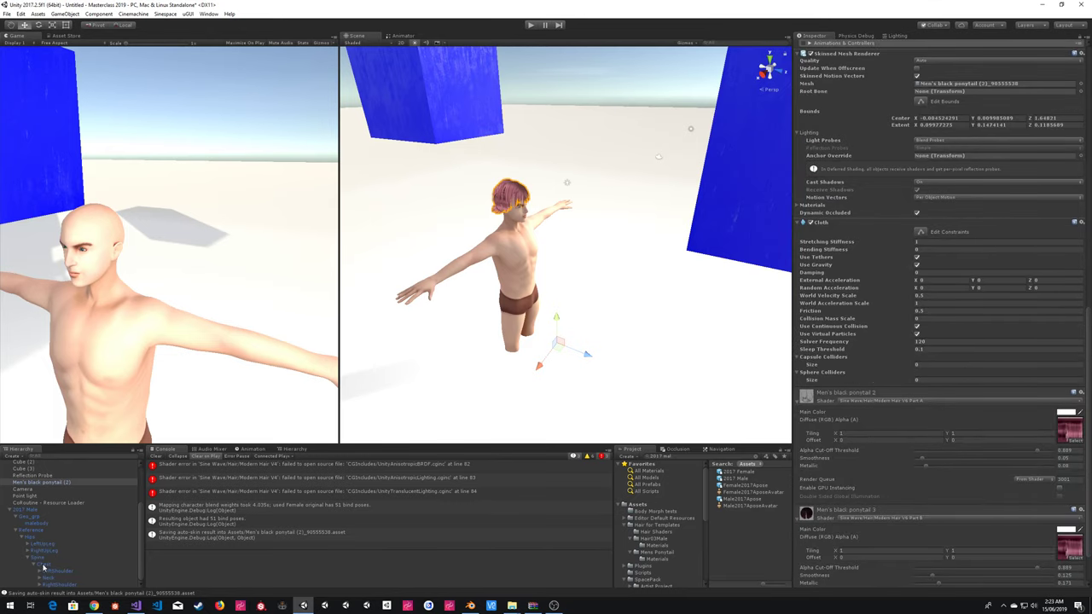
pyautogui.moveTo(43, 566); pyautogui.dragTo(831, 375)
pyautogui.click(52, 565)
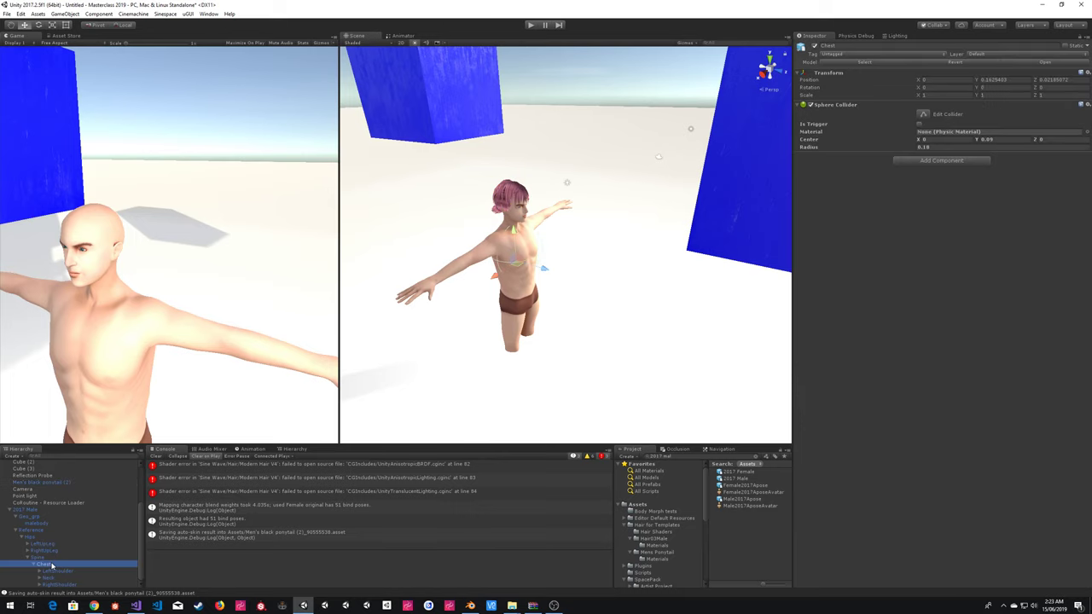
# - Set the hair cloth's Sphere Colliders size to 1 and assign the Chest collider as the First sphere of Element 0
pyautogui.click(43, 483)
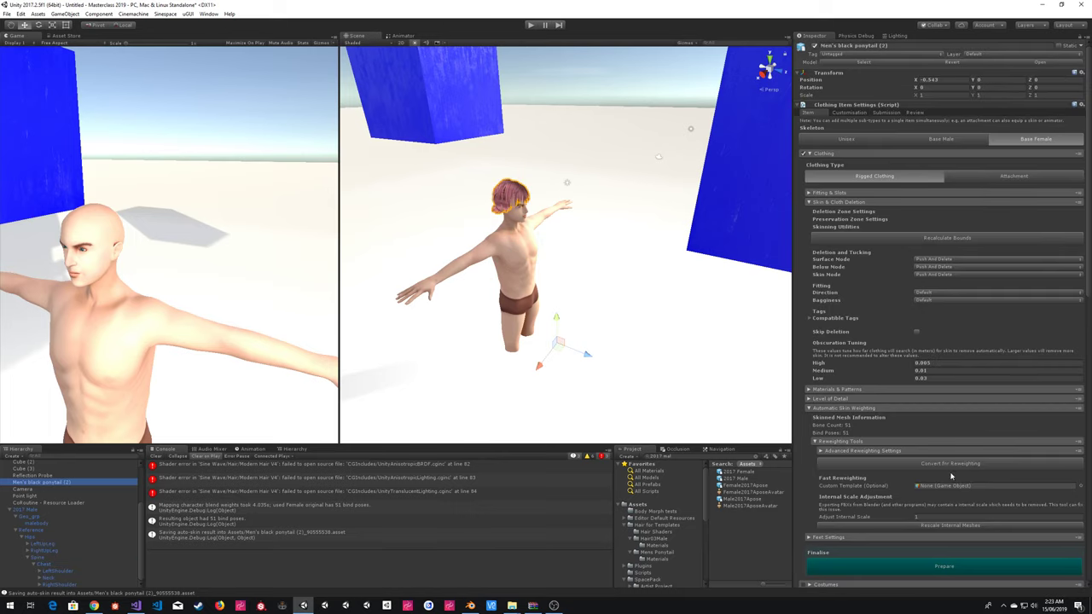
pyautogui.scroll(-10, 946, 426)
pyautogui.click(920, 327)
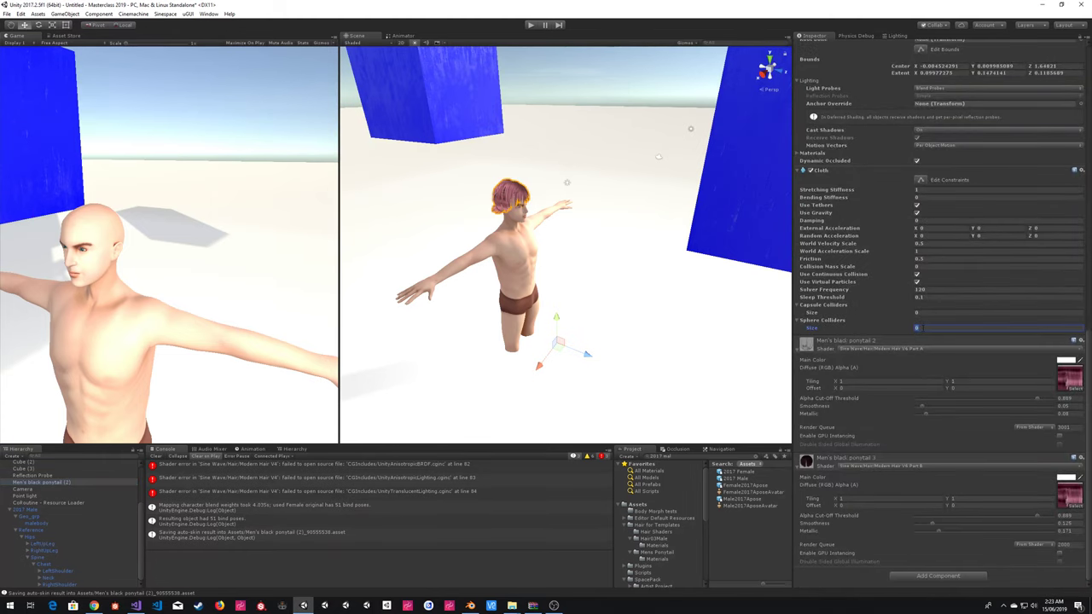
pyautogui.write('1')
pyautogui.press('Return')
pyautogui.click(814, 336)
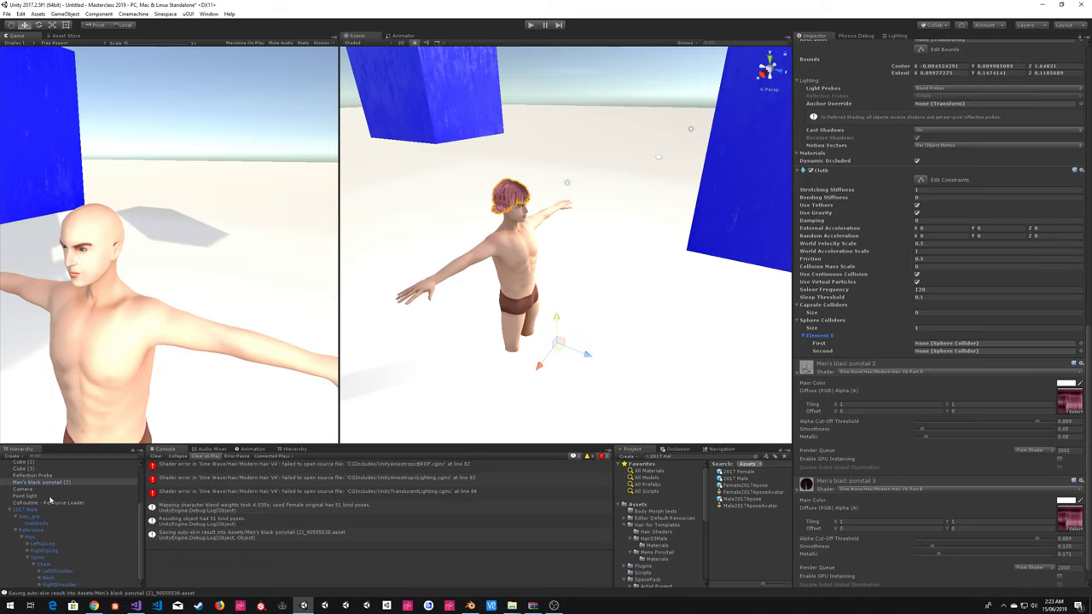
pyautogui.moveTo(47, 570); pyautogui.dragTo(924, 348)
# - Add a Sphere Collider to the Spine bone and reduce its radius
pyautogui.click(42, 560)
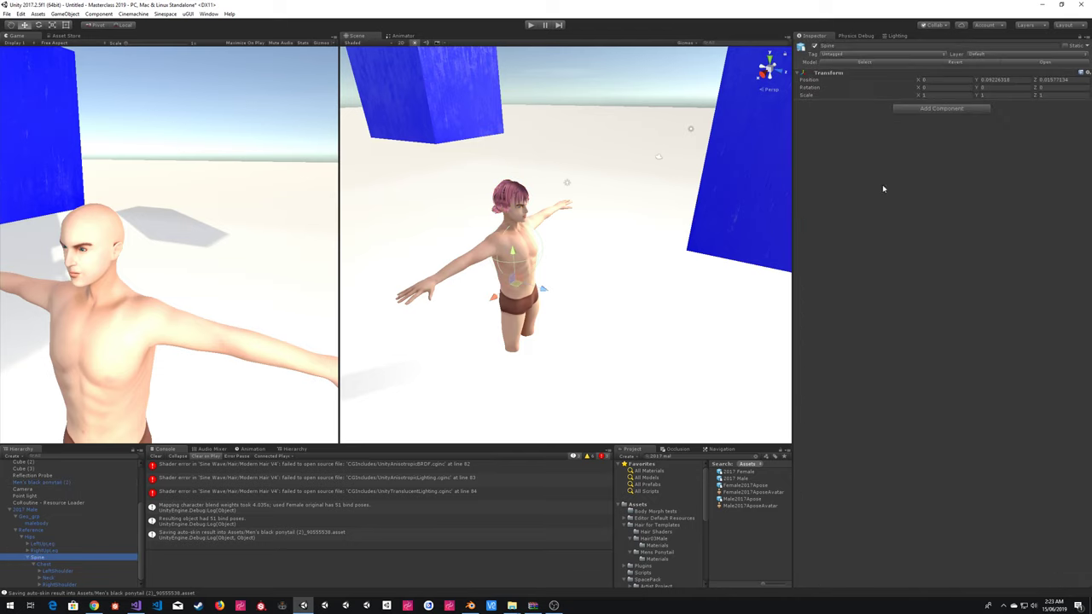
pyautogui.click(949, 109)
pyautogui.click(932, 143)
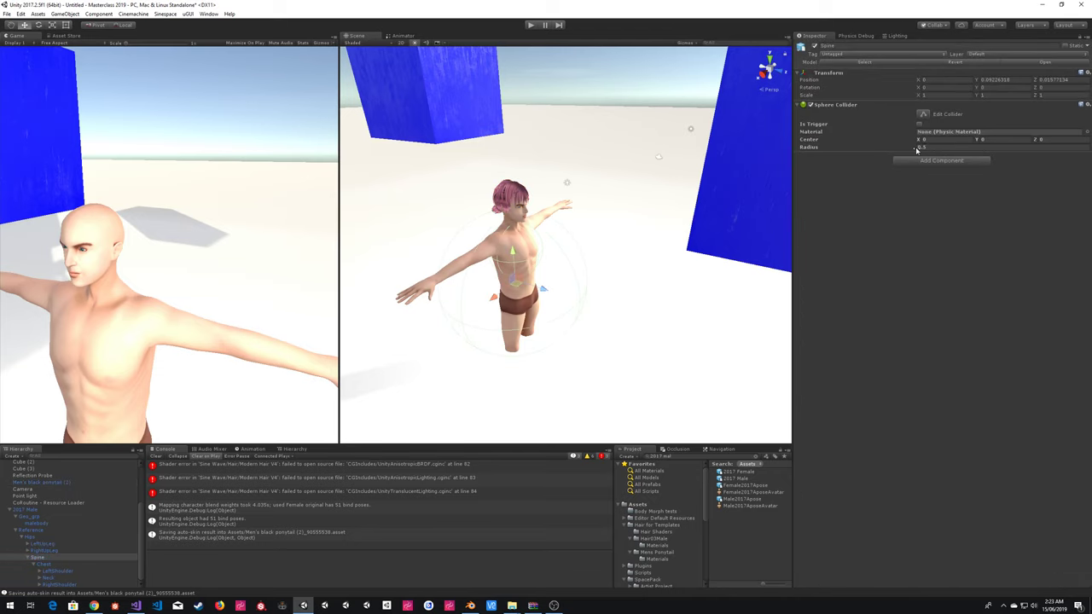
pyautogui.moveTo(916, 149); pyautogui.dragTo(911, 149)
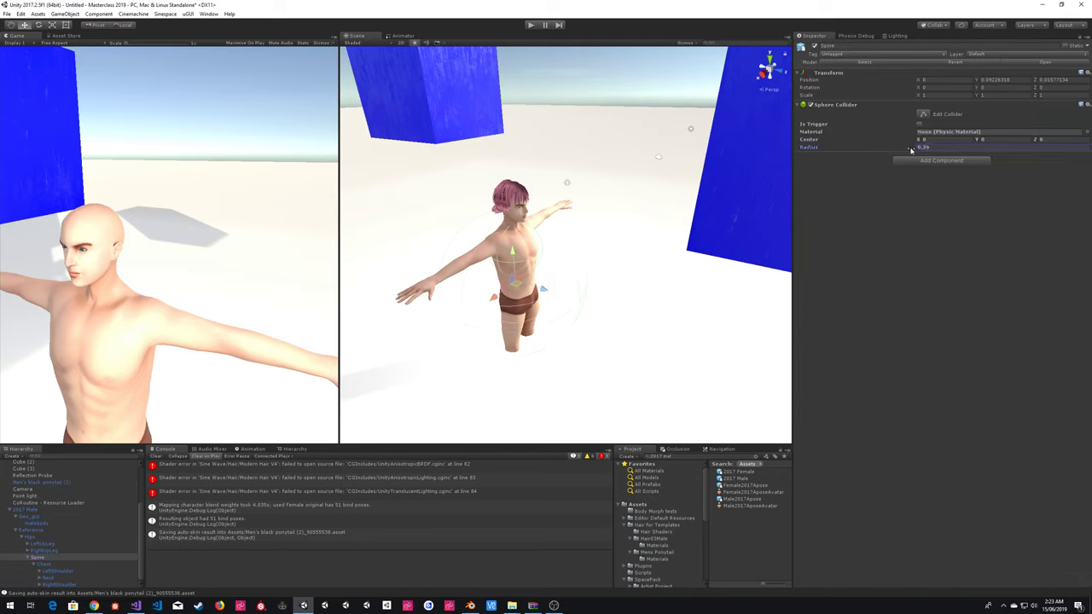
# - Assign the Spine bone's collider as the Second sphere of Element 0 in the hair's Cloth component
pyautogui.click(44, 482)
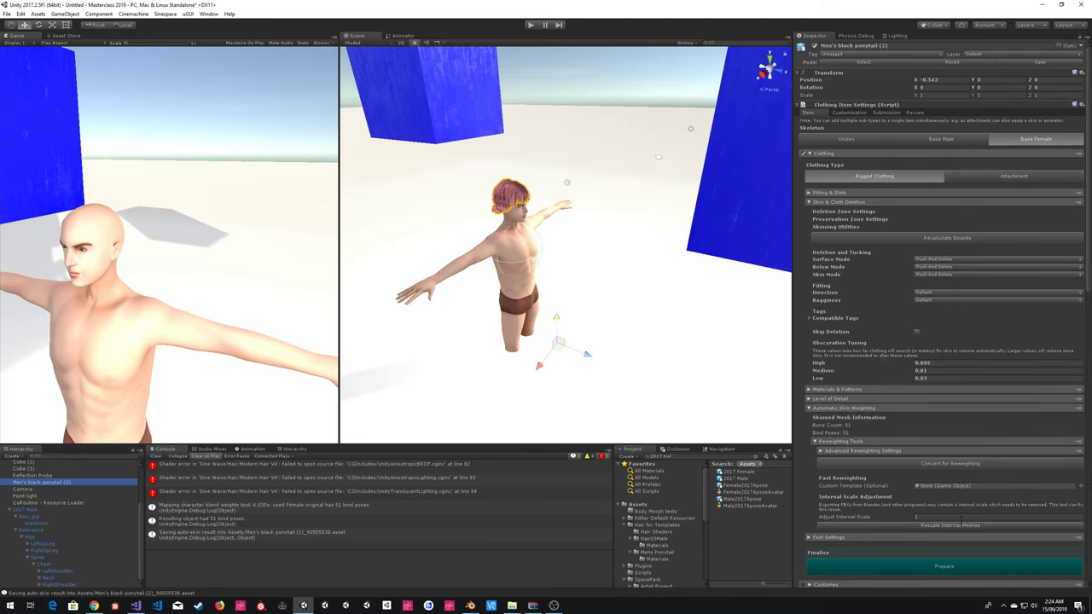
pyautogui.scroll(-15, 960, 517)
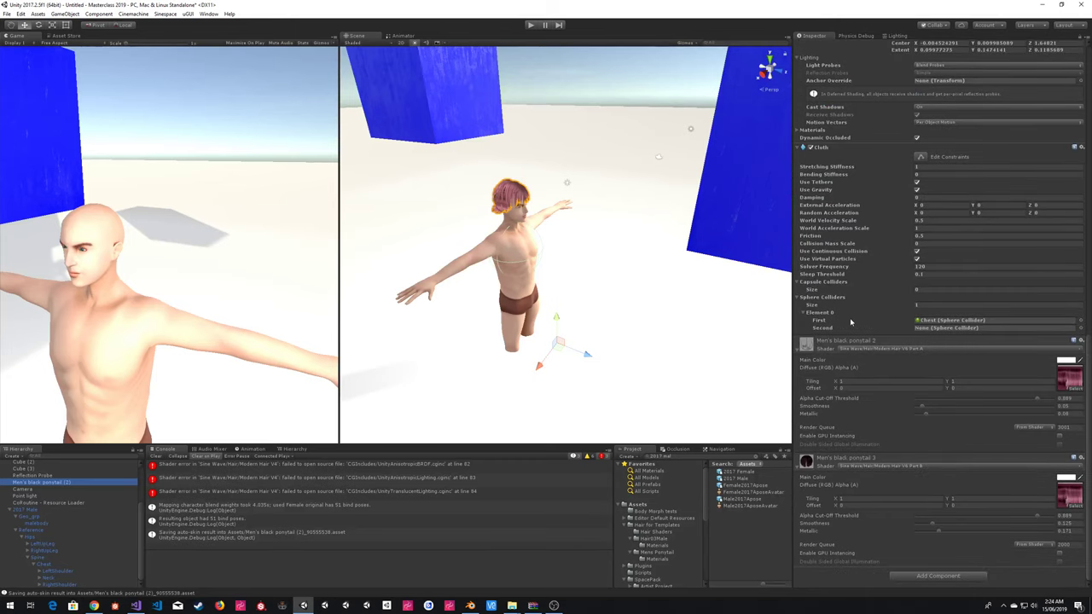
pyautogui.moveTo(47, 564); pyautogui.dragTo(921, 329)
# - Replace the floor cube's default material with OpenSim_upper and deselect the cube
pyautogui.moveTo(560, 235); pyautogui.dragTo(370, 224, button='right')
pyautogui.press('w')
pyautogui.press('w')
pyautogui.click(687, 251)
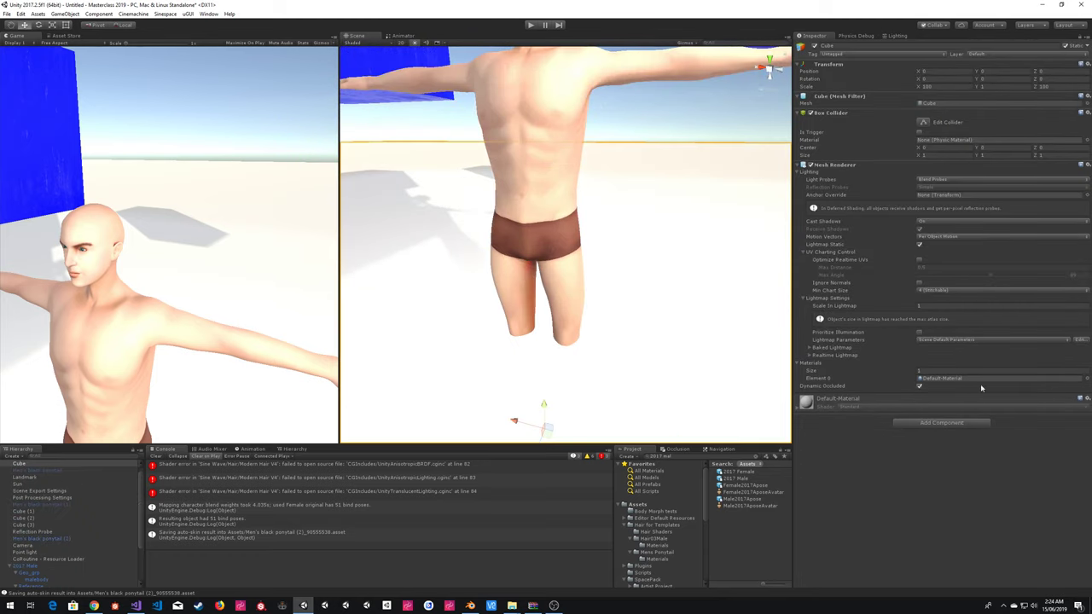
pyautogui.click(1087, 378)
pyautogui.click(522, 242)
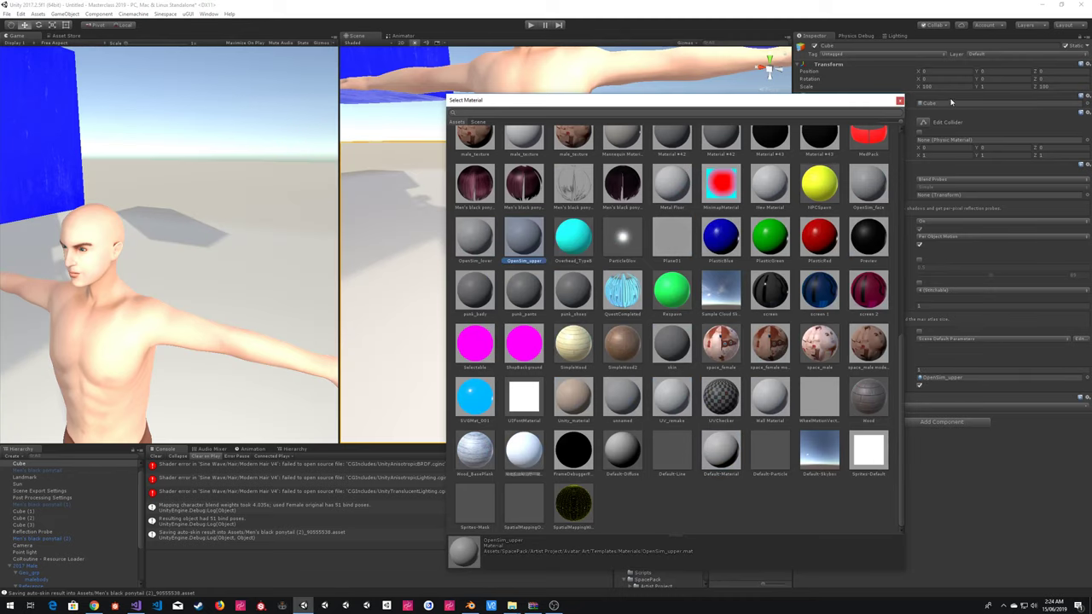
pyautogui.click(900, 101)
pyautogui.click(728, 126)
pyautogui.moveTo(728, 126); pyautogui.dragTo(299, 388, button='right')
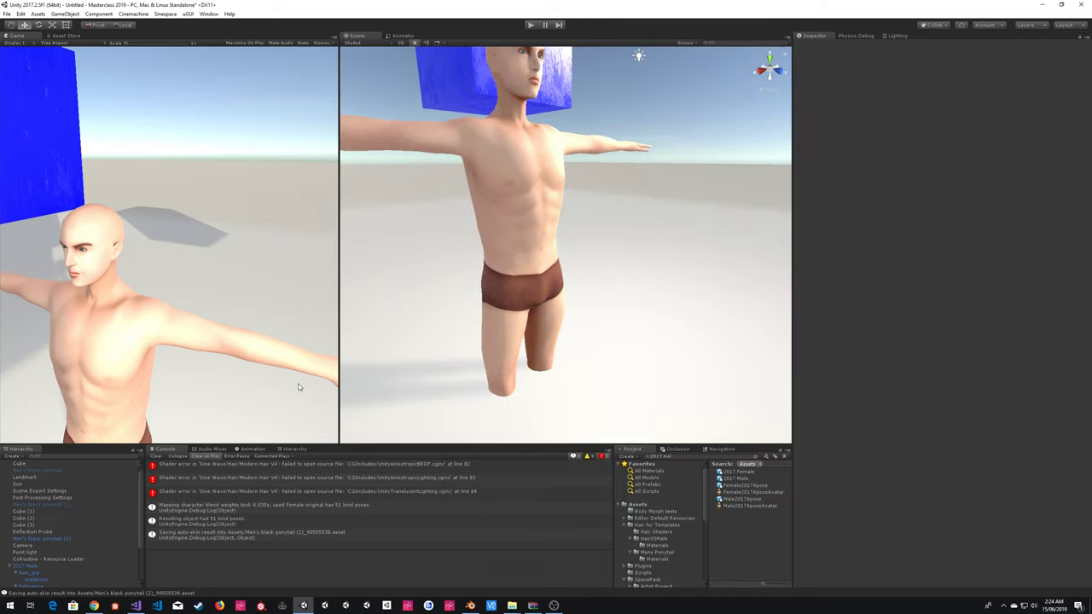
# - Examine the ponytail hair and its sphere colliders on the male avatar from several angles, and review its clothing and Cloth settings
pyautogui.click(39, 539)
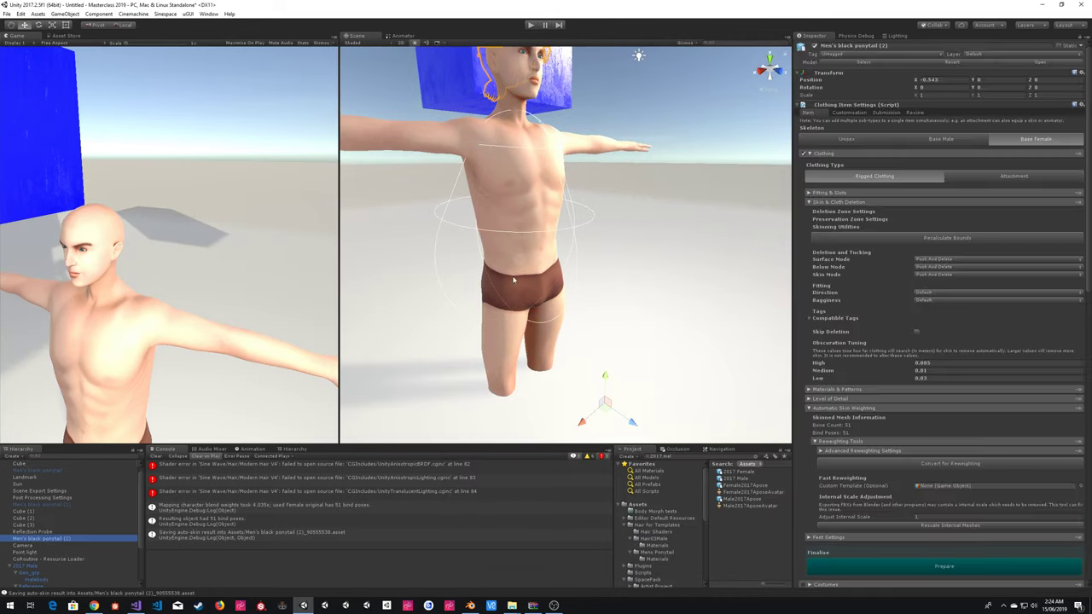
pyautogui.press('f')
pyautogui.moveTo(471, 185); pyautogui.dragTo(740, 182, button='right')
pyautogui.keyDown('alt'); pyautogui.moveTo(739, 182); pyautogui.dragTo(472, 186); pyautogui.keyUp('alt')
pyautogui.press('s')
pyautogui.moveTo(474, 186); pyautogui.dragTo(493, 186, button='right')
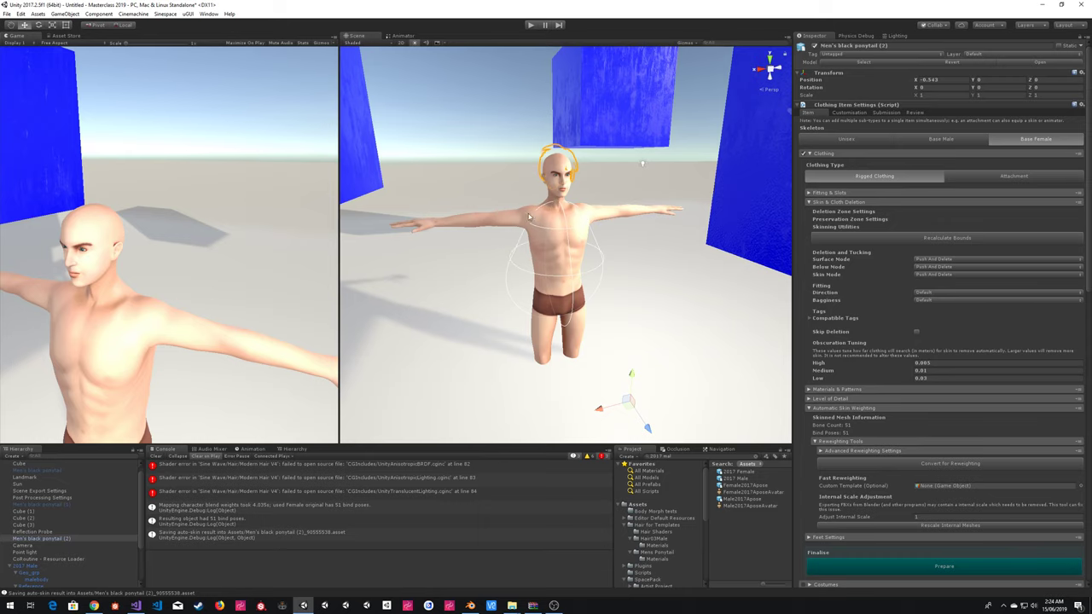
pyautogui.keyDown('alt'); pyautogui.moveTo(488, 237); pyautogui.dragTo(585, 228); pyautogui.keyUp('alt')
pyautogui.keyDown('alt'); pyautogui.scroll(3, 576, 221); pyautogui.keyUp('alt')
pyautogui.keyDown('alt'); pyautogui.scroll(-6, 580, 224); pyautogui.keyUp('alt')
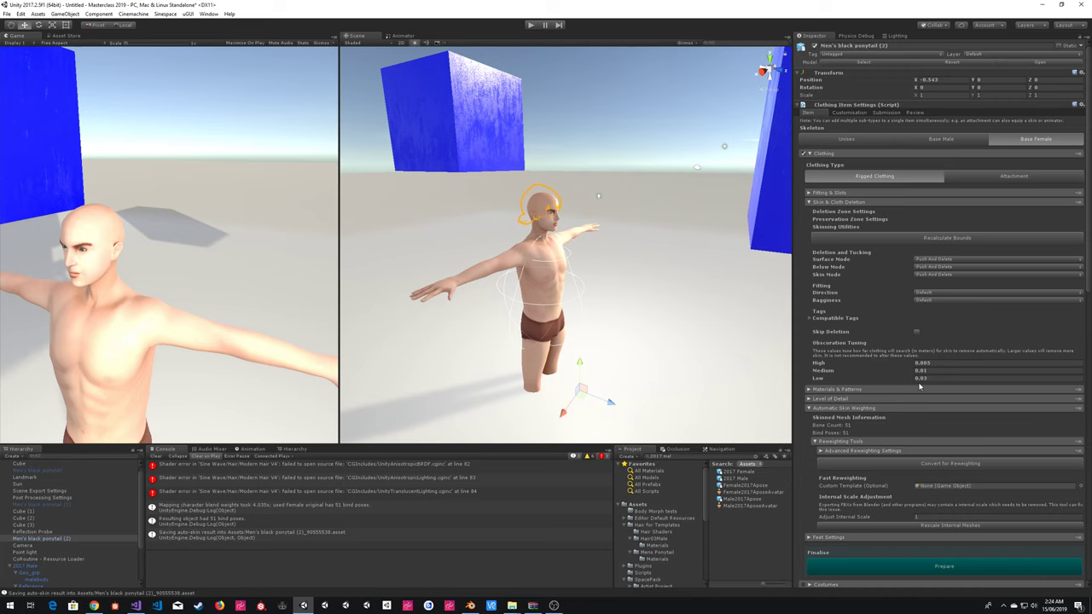
pyautogui.scroll(-10, 938, 341)
pyautogui.scroll(7, 905, 466)
pyautogui.click(636, 100)
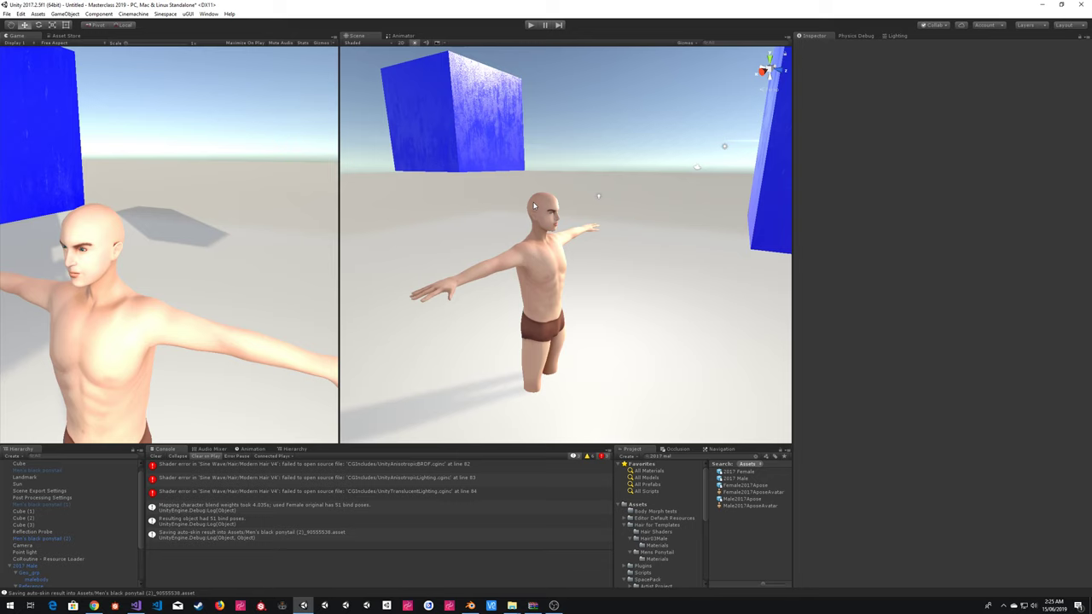
pyautogui.moveTo(551, 164); pyautogui.dragTo(553, 175, button='right')
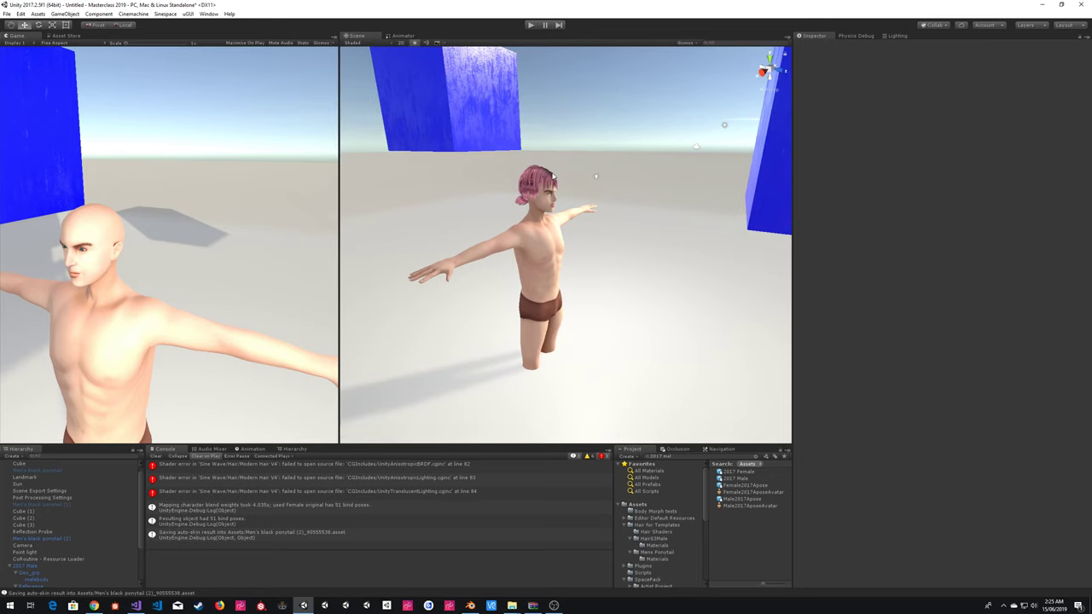
pyautogui.click(535, 175)
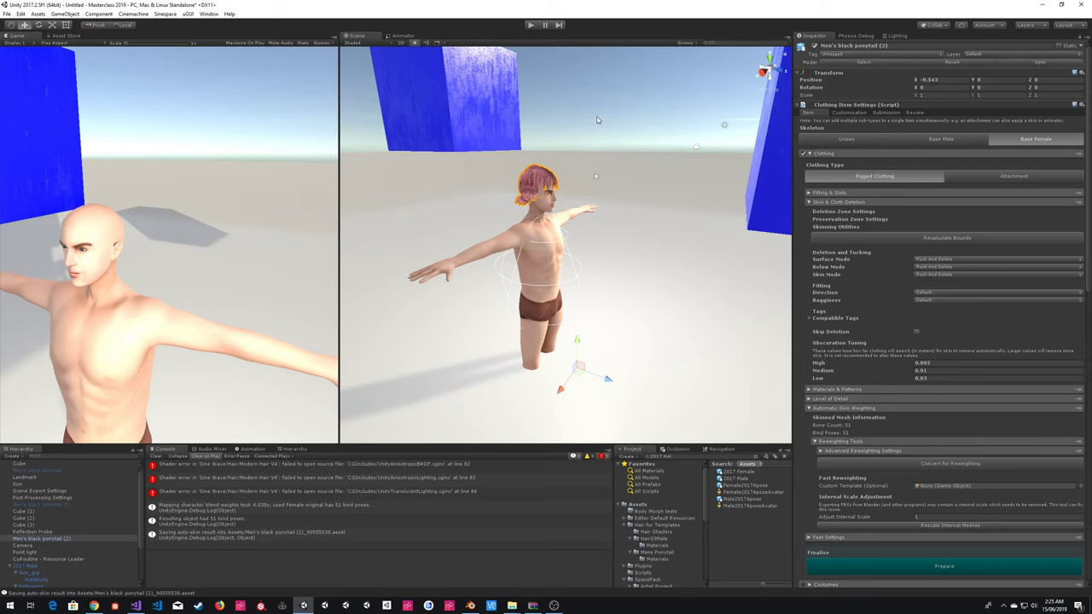
pyautogui.scroll(-15, 965, 392)
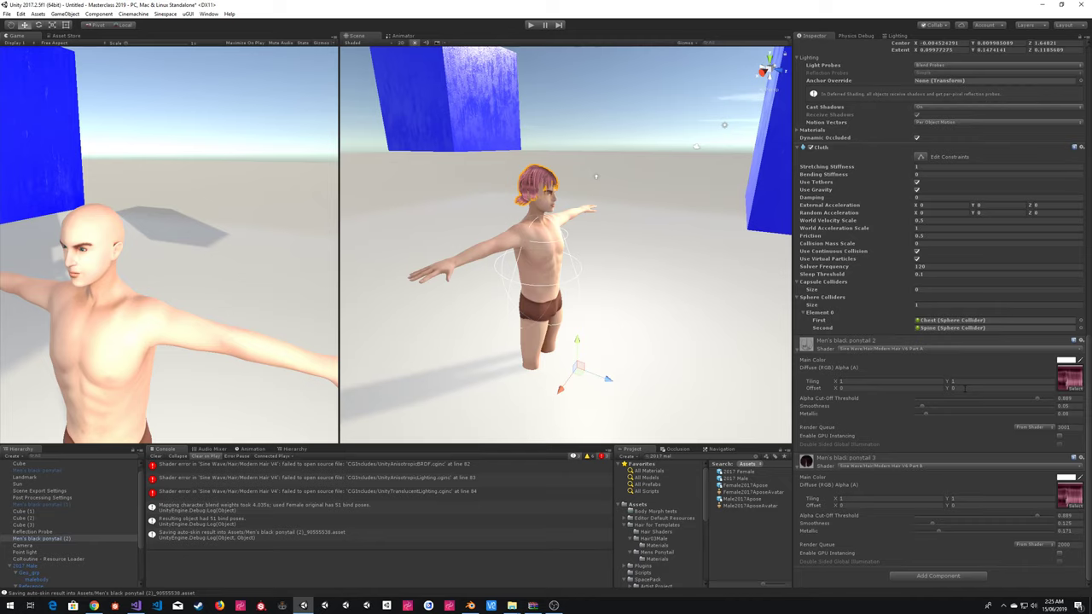
pyautogui.click(597, 115)
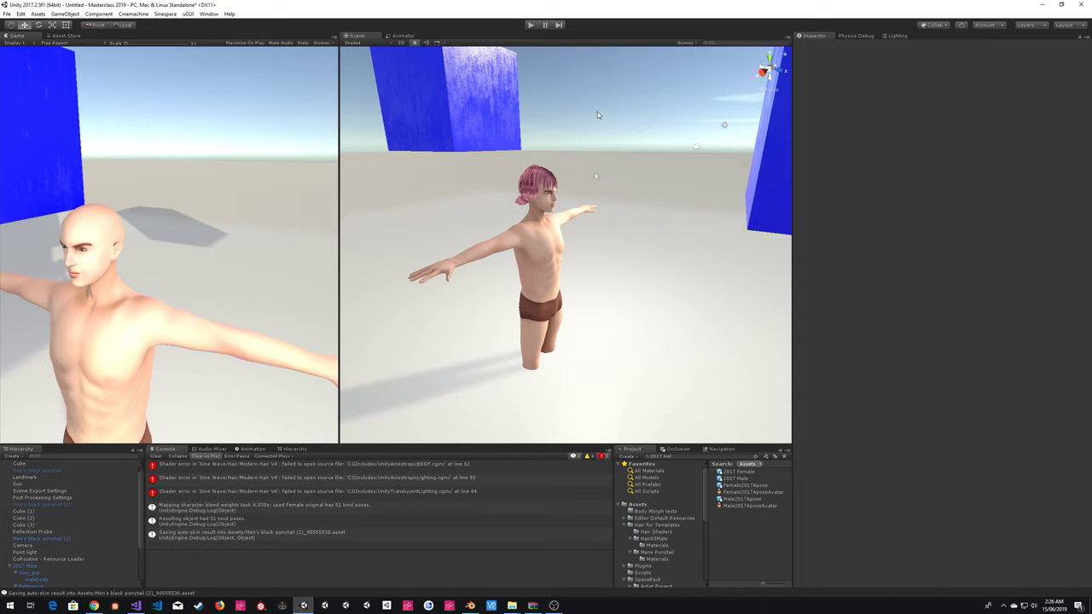
pyautogui.click(747, 477)
pyautogui.rightClick(747, 478)
pyautogui.click(619, 111)
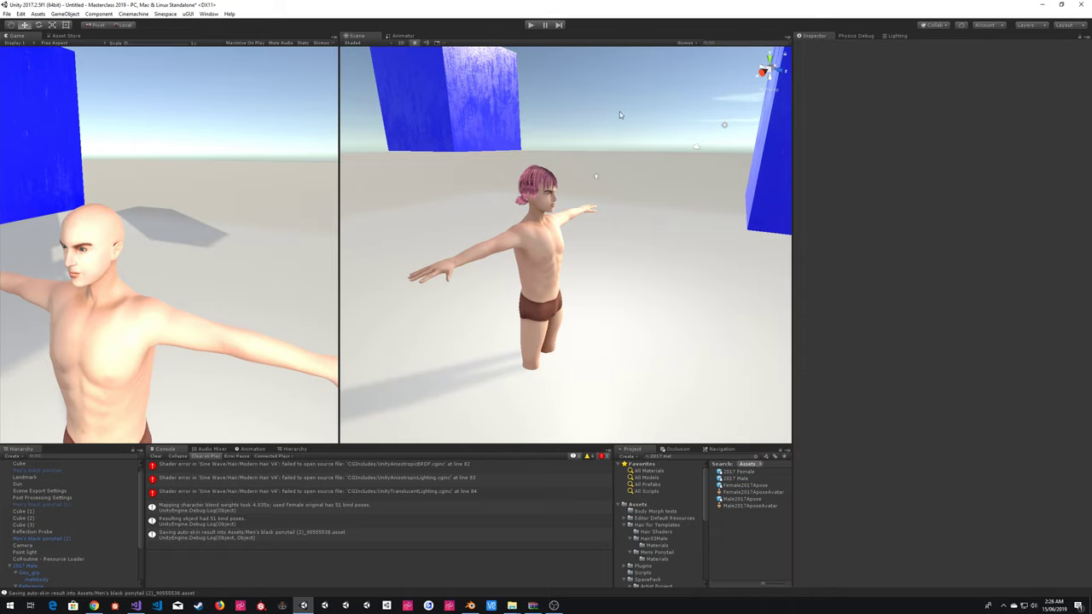
# - Create a new Sinespace scene without saving the current one, and clear the selection
pyautogui.click(6, 13)
pyautogui.click(74, 130)
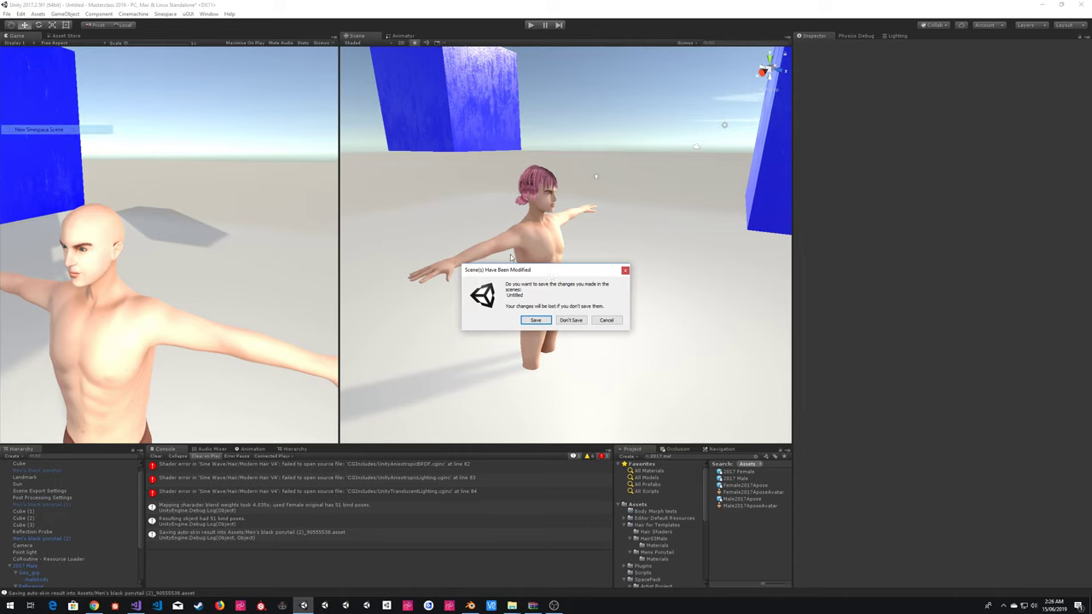
pyautogui.click(572, 317)
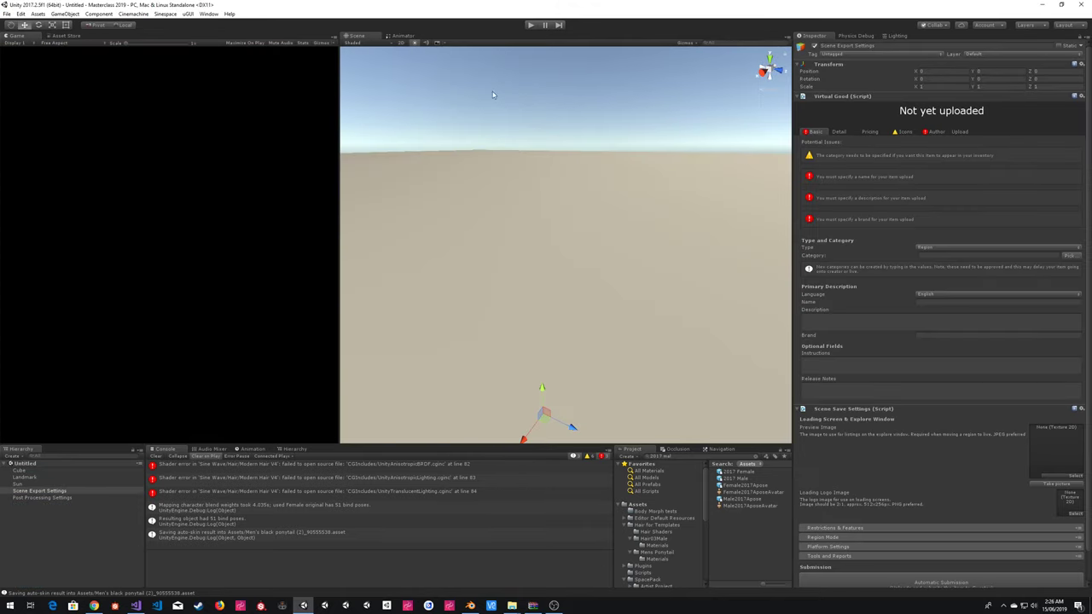
pyautogui.click(531, 112)
pyautogui.moveTo(531, 112); pyautogui.dragTo(564, 155, button='right')
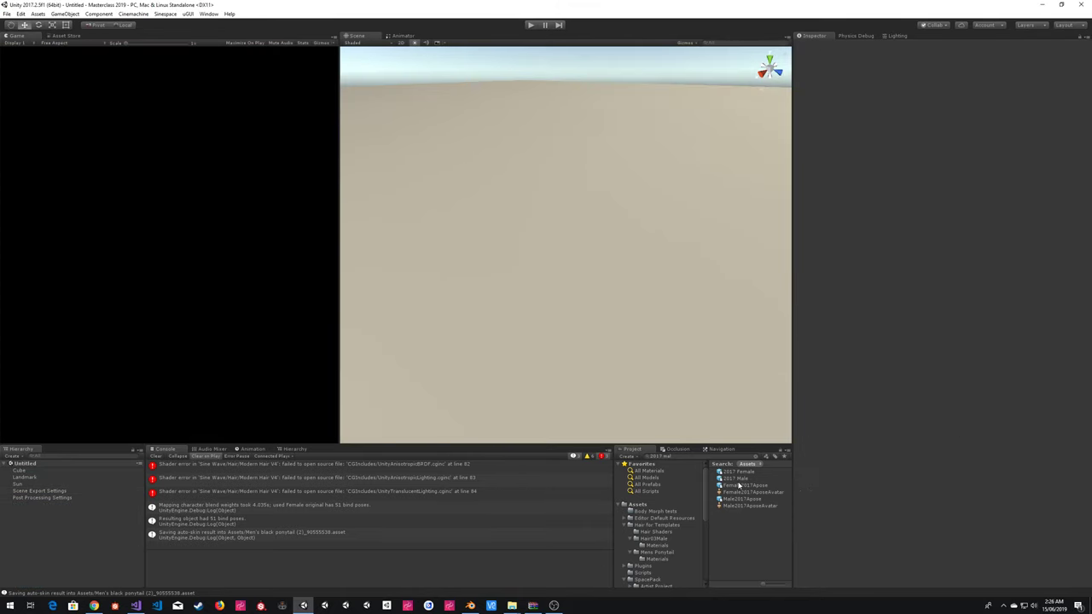
# - Reveal the 2017 Male model's Templates folder on disk, switch to Blender and import the 2017 Male FBX from it
pyautogui.click(738, 479)
pyautogui.rightClick(738, 479)
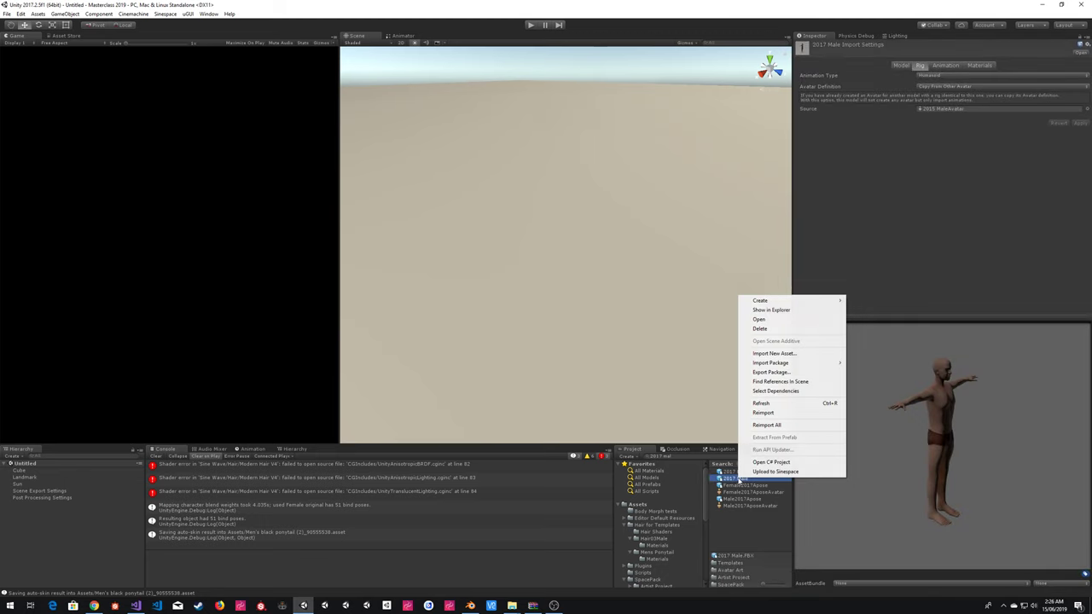
pyautogui.click(770, 310)
pyautogui.click(576, 100)
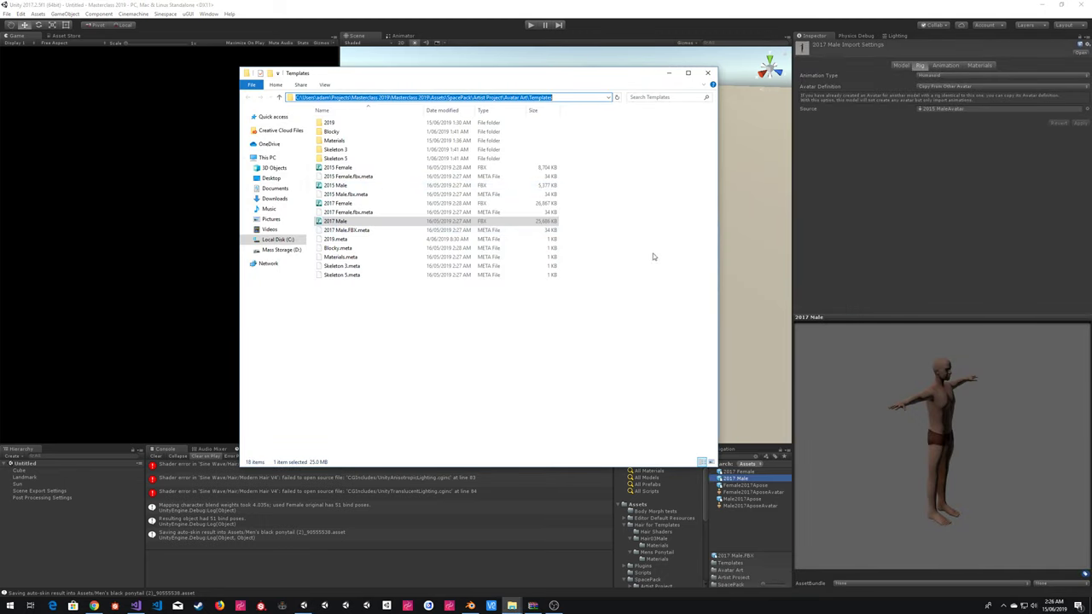
pyautogui.click(925, 225)
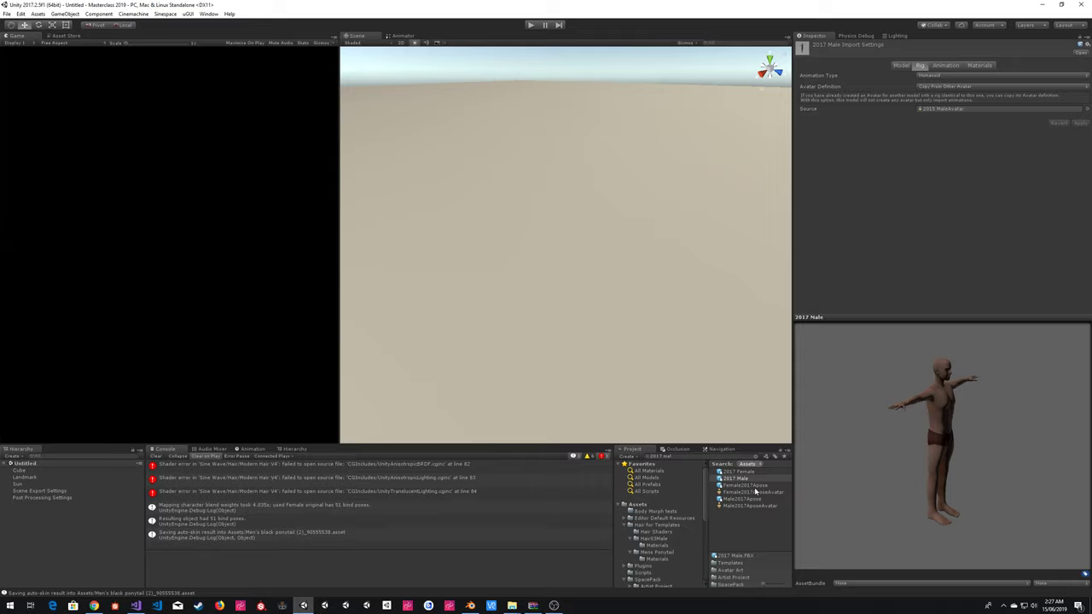
pyautogui.hotkey('alt', 'Tab')
pyautogui.click(132, 136)
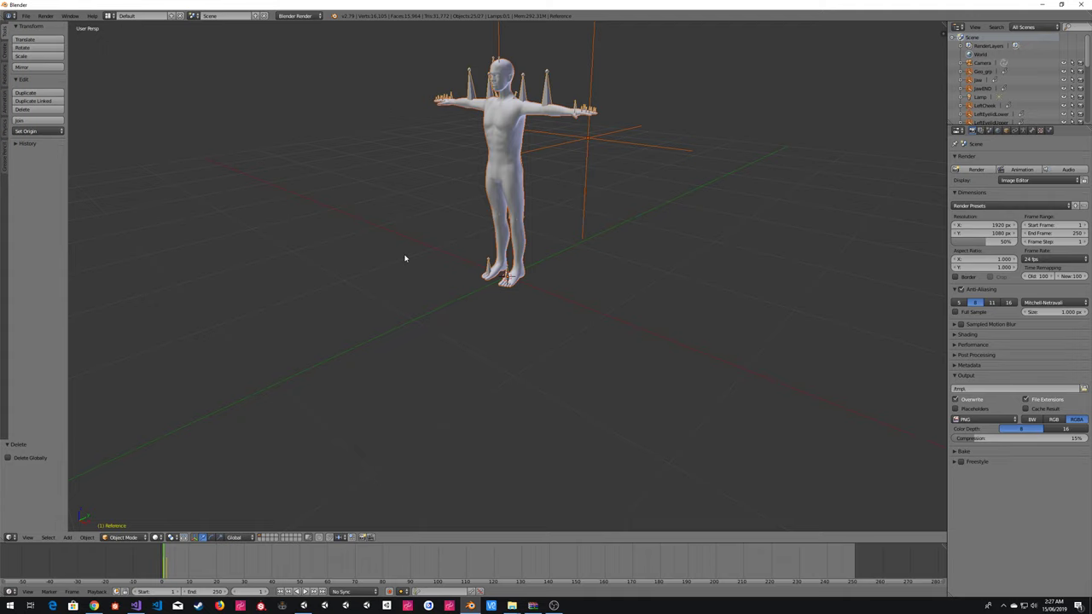
# - Select the male body mesh and inspect its topology from several angles in Edit Mode, then return to Object Mode
pyautogui.moveTo(629, 270); pyautogui.dragTo(660, 307, button='middle')
pyautogui.click(502, 115)
pyautogui.rightClick(512, 127)
pyautogui.press('Tab')
pyautogui.scroll(2, 645, 361)
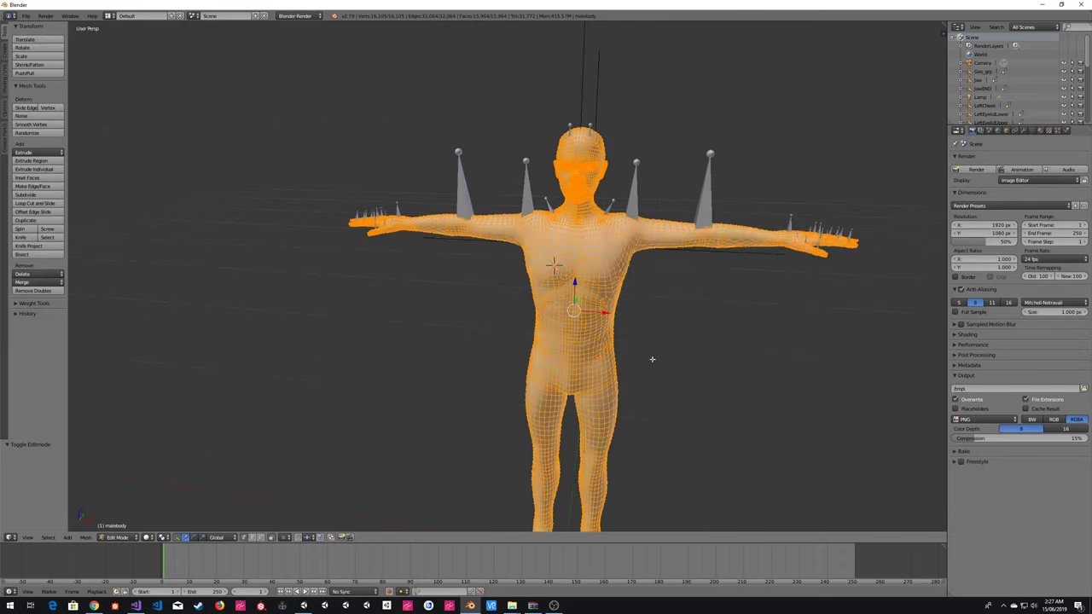
pyautogui.moveTo(653, 359); pyautogui.dragTo(592, 385, button='middle')
pyautogui.scroll(2, 592, 385)
pyautogui.moveTo(679, 355)
pyautogui.mouseDown(button='middle')
pyautogui.moveTo(666, 363)
pyautogui.moveTo(685, 348)
pyautogui.mouseUp(button='middle')
pyautogui.press('Tab')
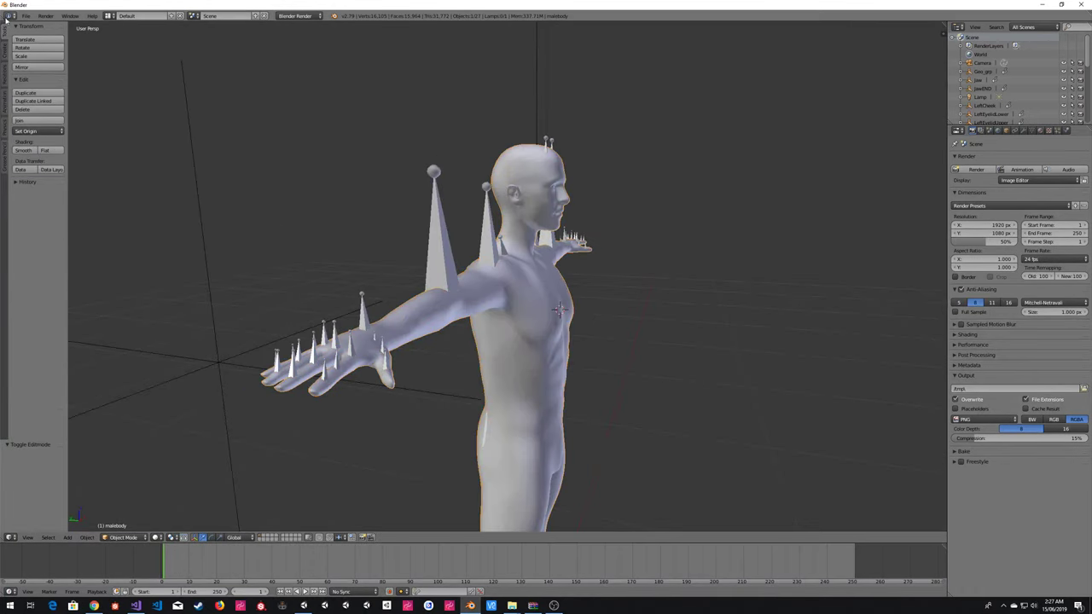
# - Start an FBX export and set its destination to the Unity project's Assets\Body Morph tests folder
pyautogui.click(25, 17)
pyautogui.click(25, 17)
pyautogui.click(26, 16)
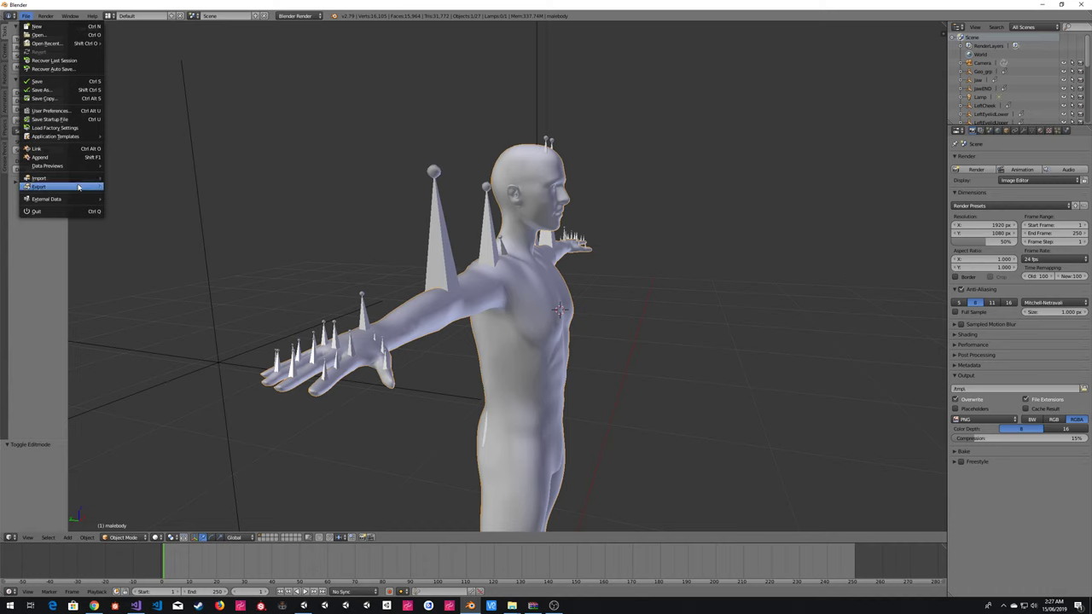
pyautogui.moveTo(85, 186)
pyautogui.click(141, 205)
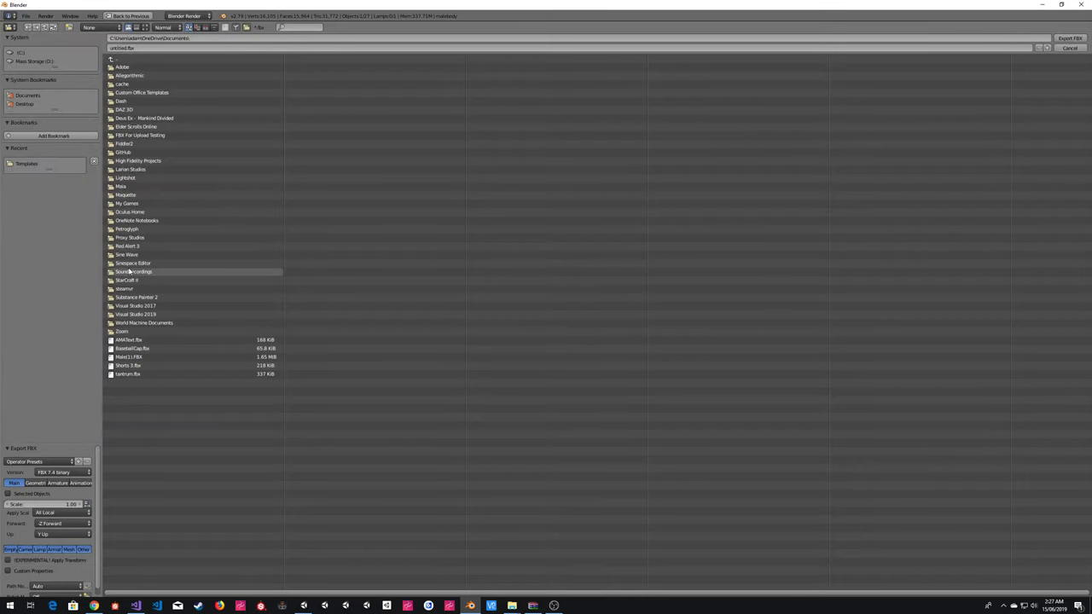
pyautogui.hotkey('alt', 'Tab')
pyautogui.hotkey('alt', 'Tab')
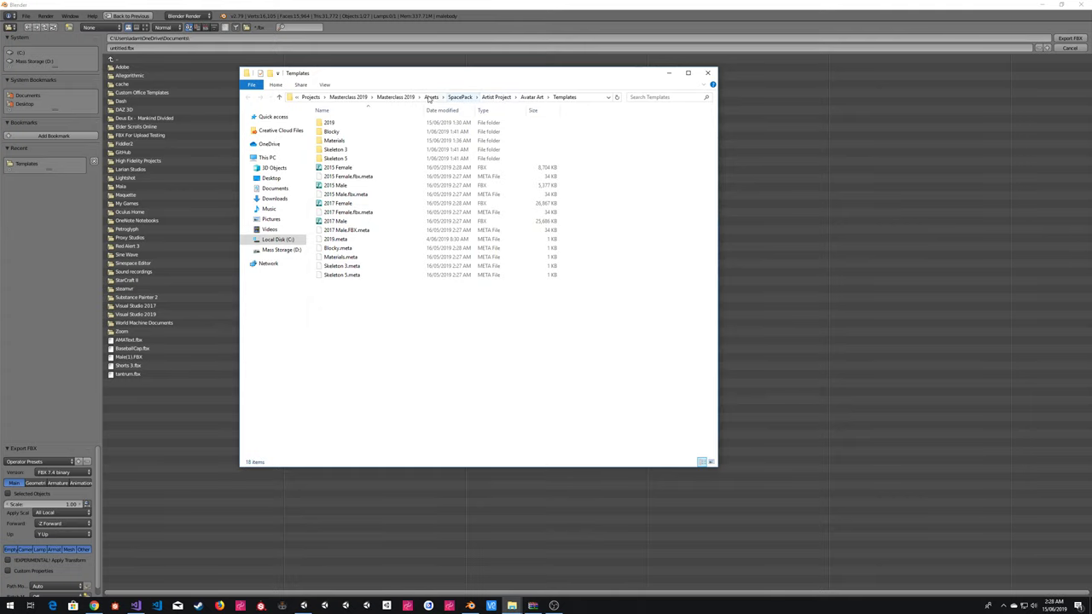
pyautogui.click(431, 96)
pyautogui.click(348, 123)
pyautogui.doubleClick(348, 123)
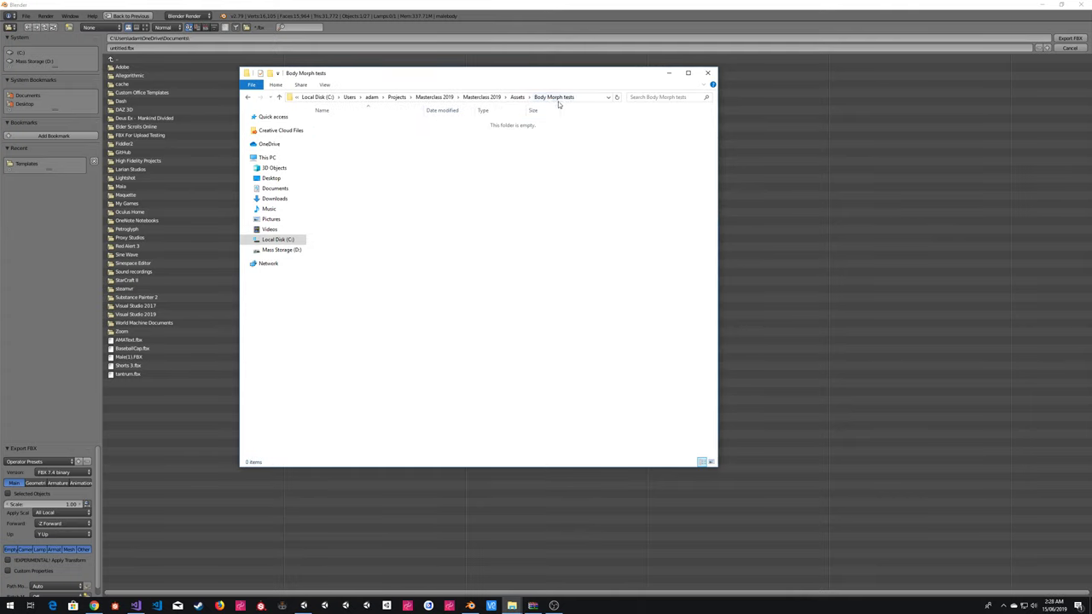
pyautogui.click(558, 97)
pyautogui.click(253, 38)
pyautogui.write('C:\\Users\\adam\\Projects\\Masterclass 2019\\Masterclass 2019\\Assets\\Body Morph tests\\')
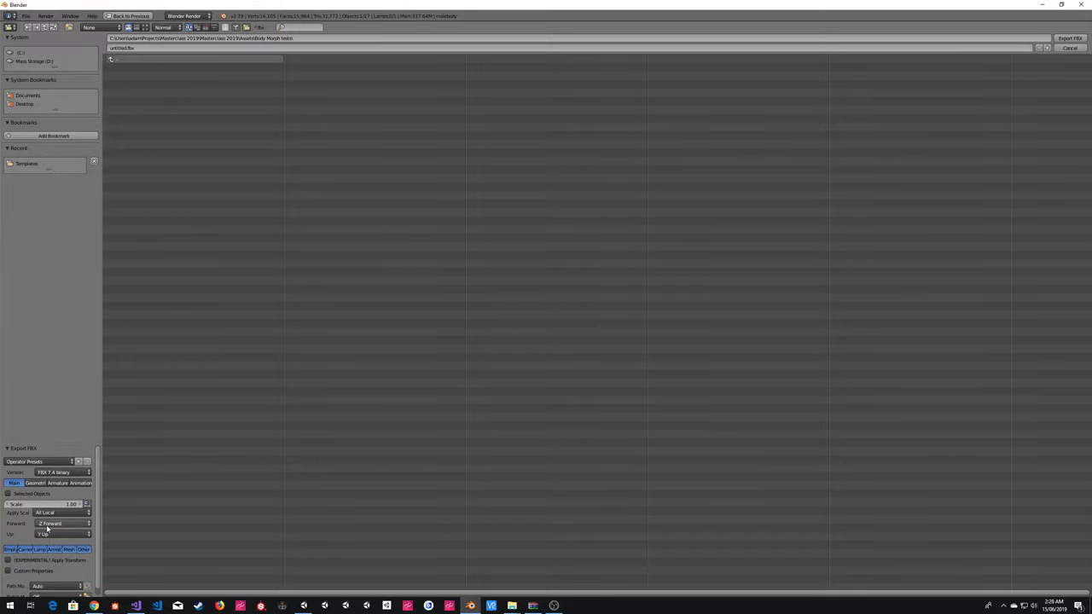
# - Try to export the male model with the file name No Changes.fbx
pyautogui.click(41, 461)
pyautogui.click(57, 524)
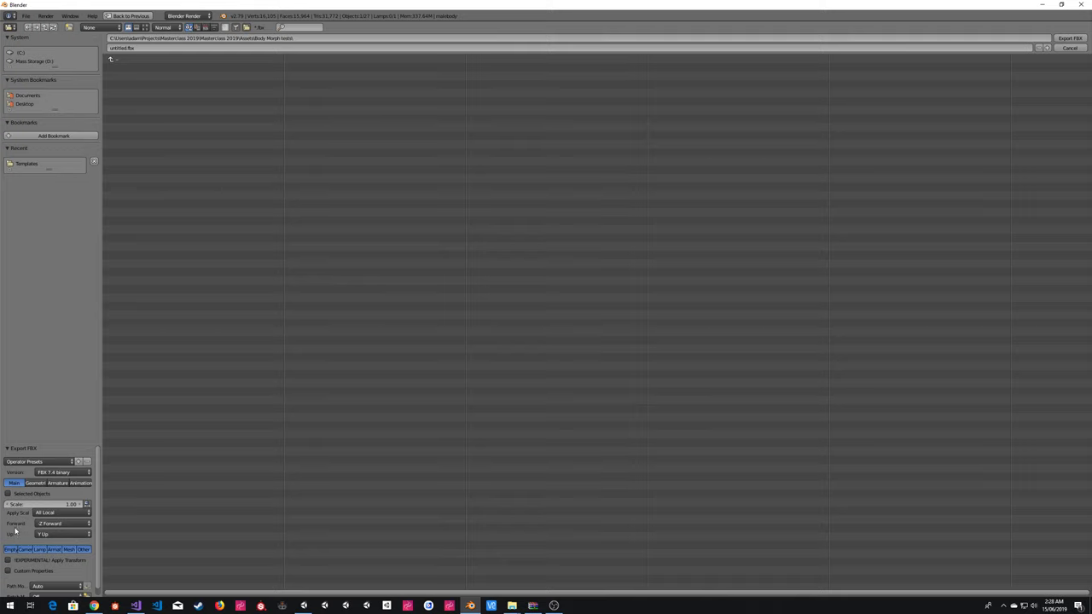
pyautogui.scroll(-1, 47, 552)
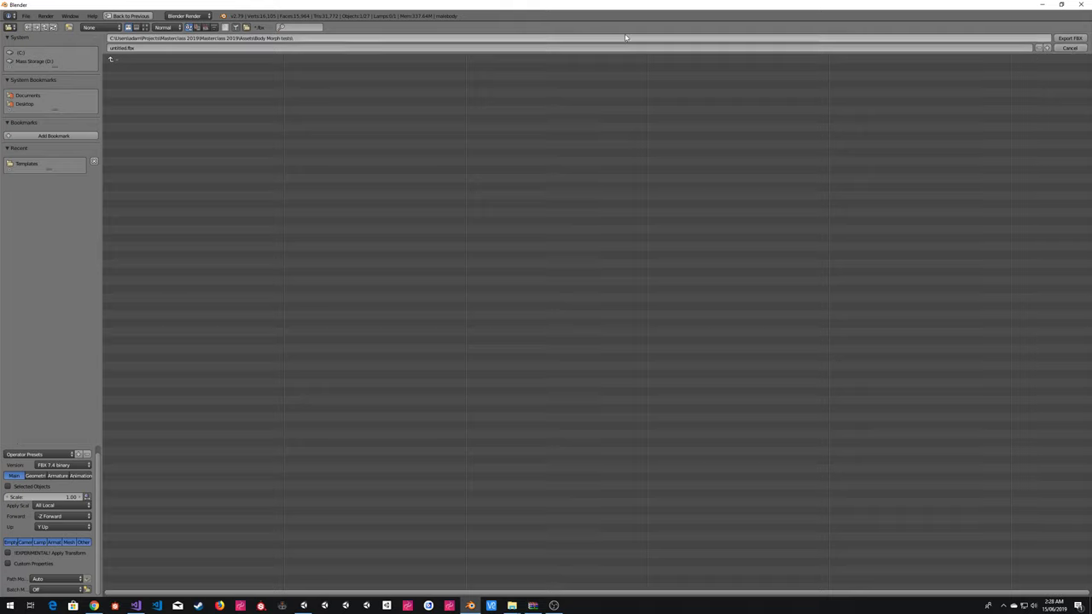
pyautogui.click(145, 49)
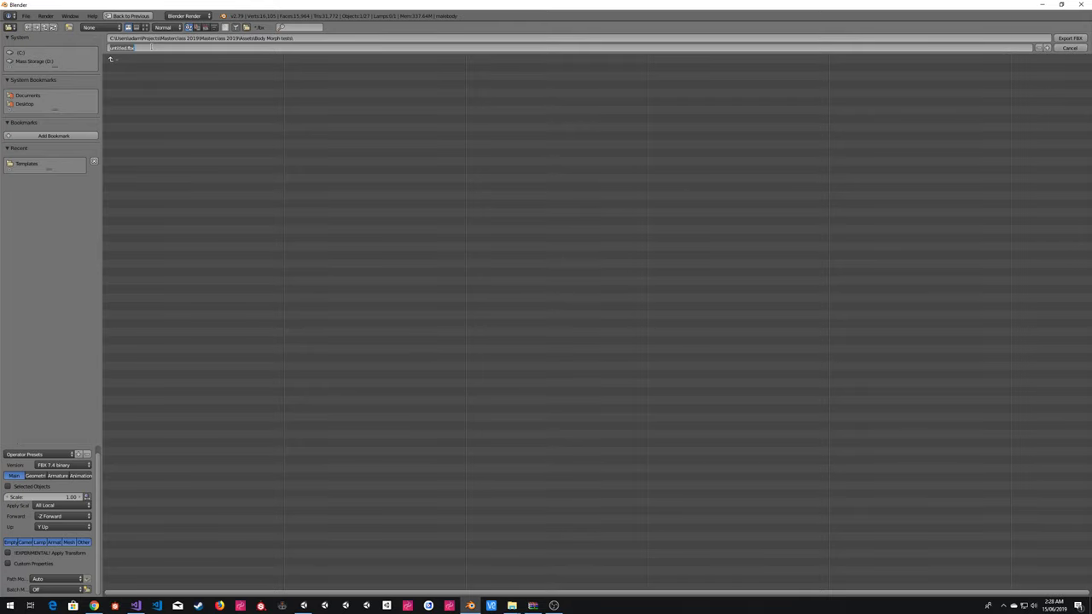
pyautogui.press('BackSpace')
pyautogui.write('No Changes')
pyautogui.press('Return')
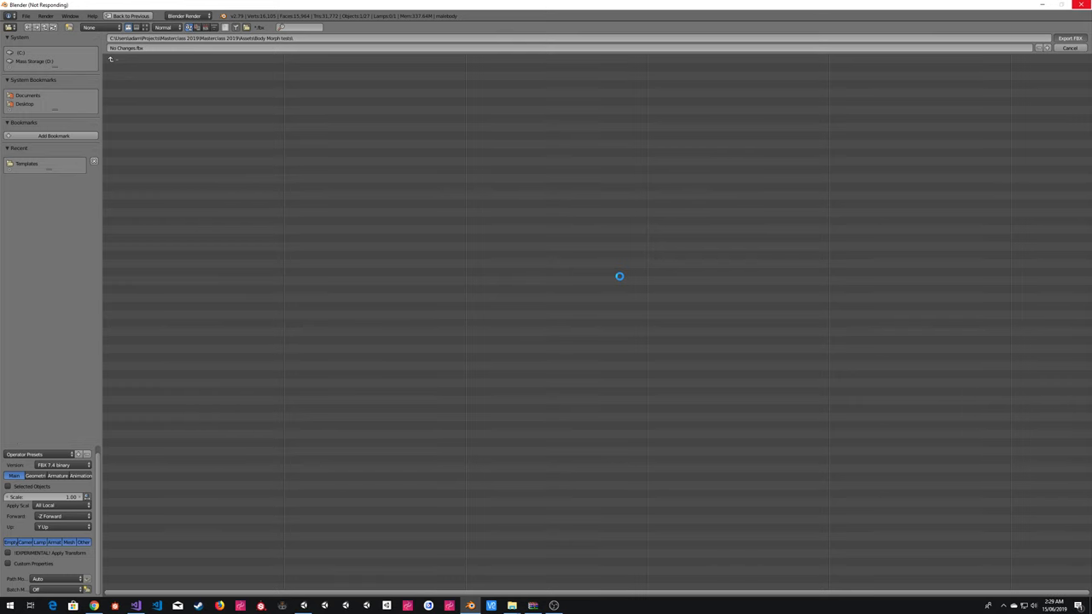
# - Switch to the Body Morph tests folder in File Explorer and refresh it to check for the exported file
pyautogui.hotkey('alt', 'Tab')
pyautogui.hotkey('alt', 'Tab')
pyautogui.hotkey('alt', 'shift', 'Tab')
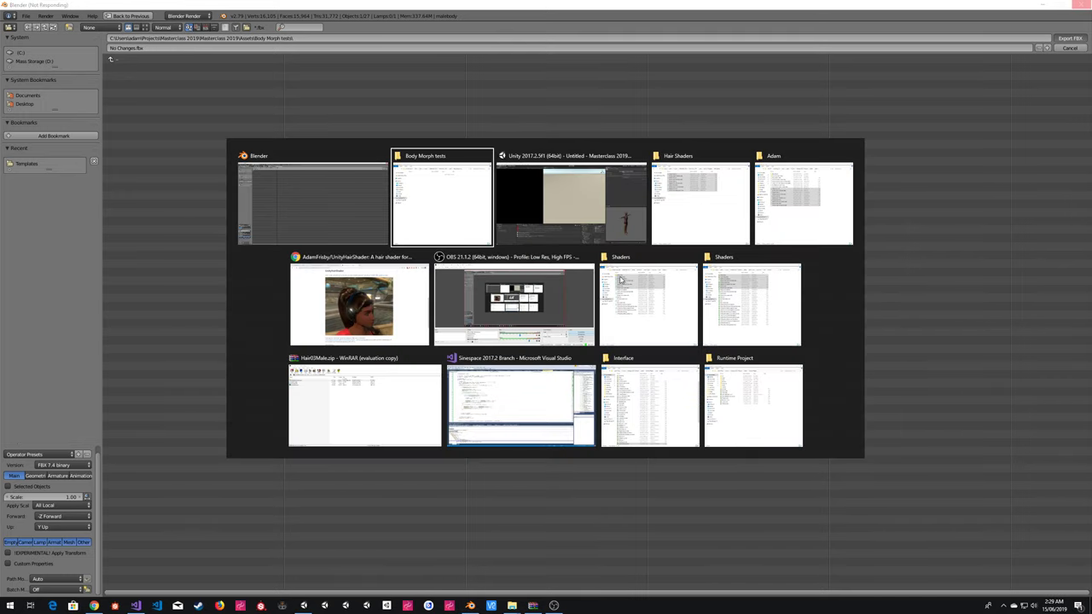
pyautogui.hotkey('alt', 'shift', 'Tab')
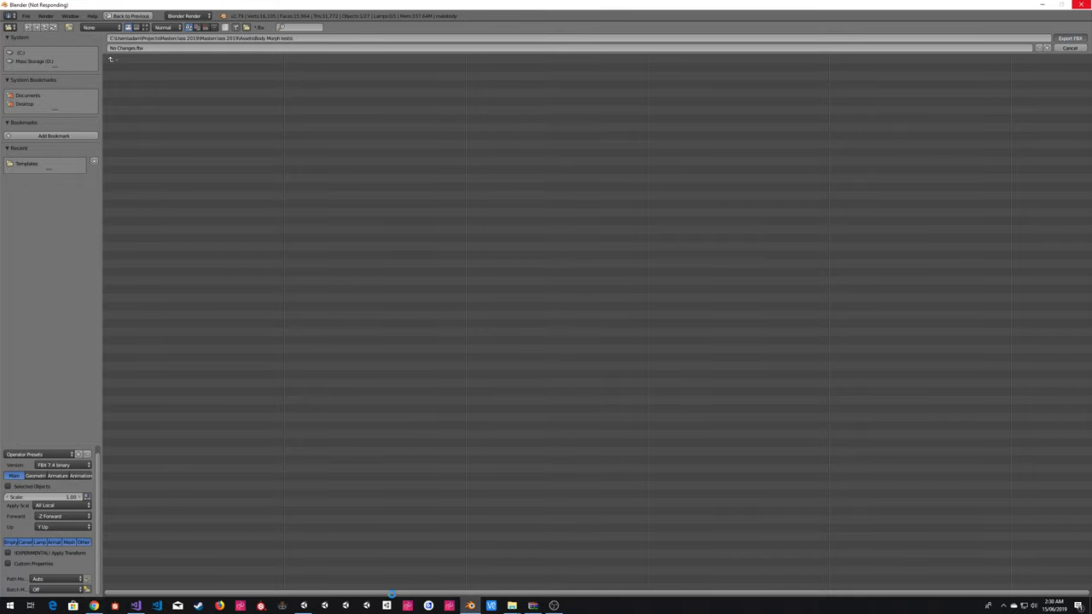
pyautogui.moveTo(503, 607)
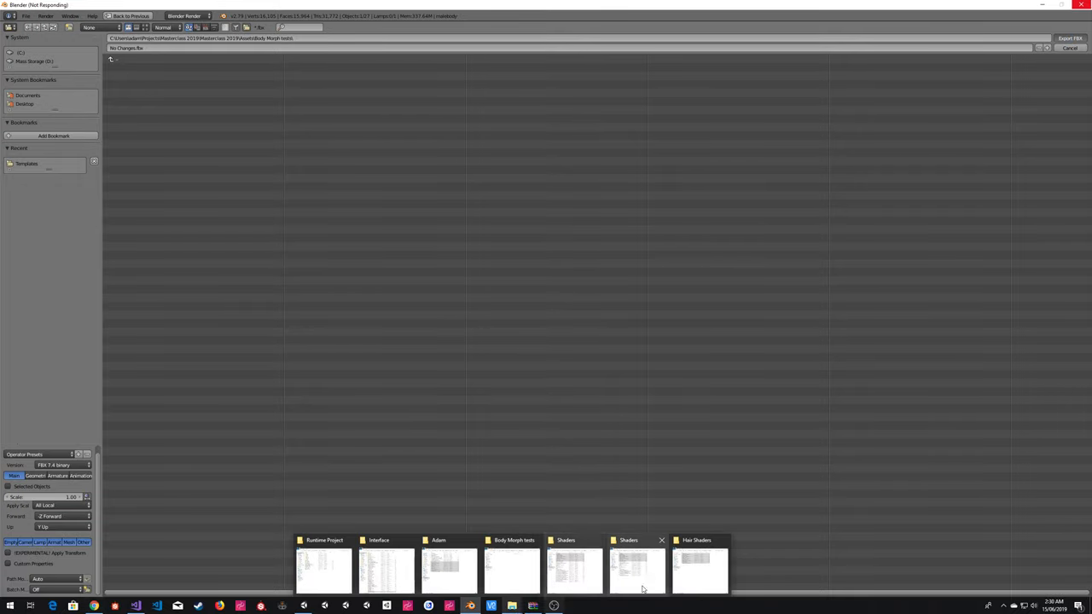
pyautogui.click(512, 568)
pyautogui.rightClick(461, 247)
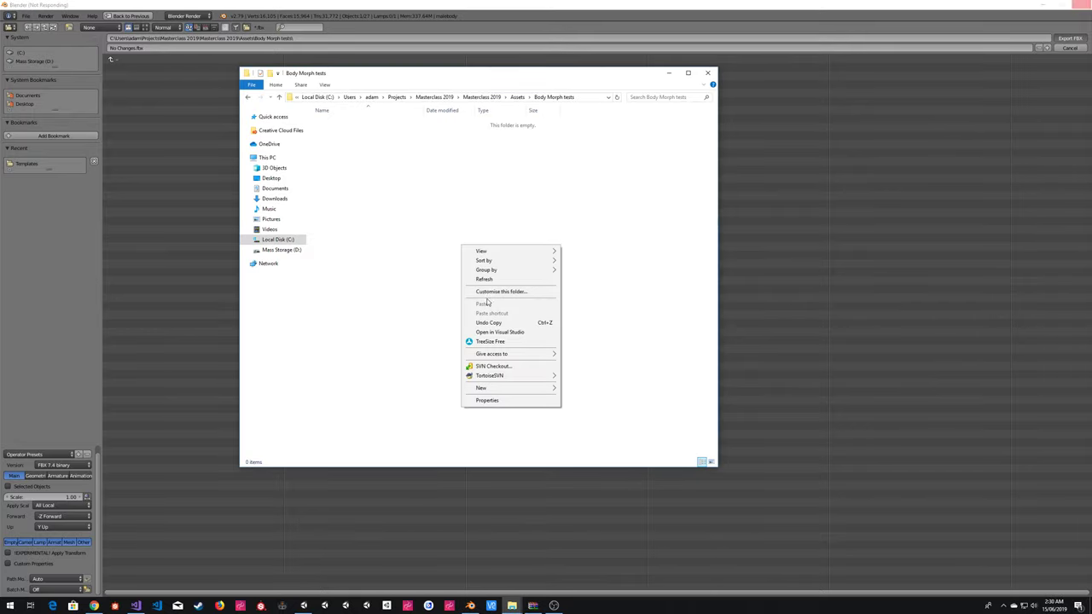
pyautogui.click(480, 280)
# - Close the unresponsive Blender session, launch Blender again and dismiss the splash screen
pyautogui.click(882, 230)
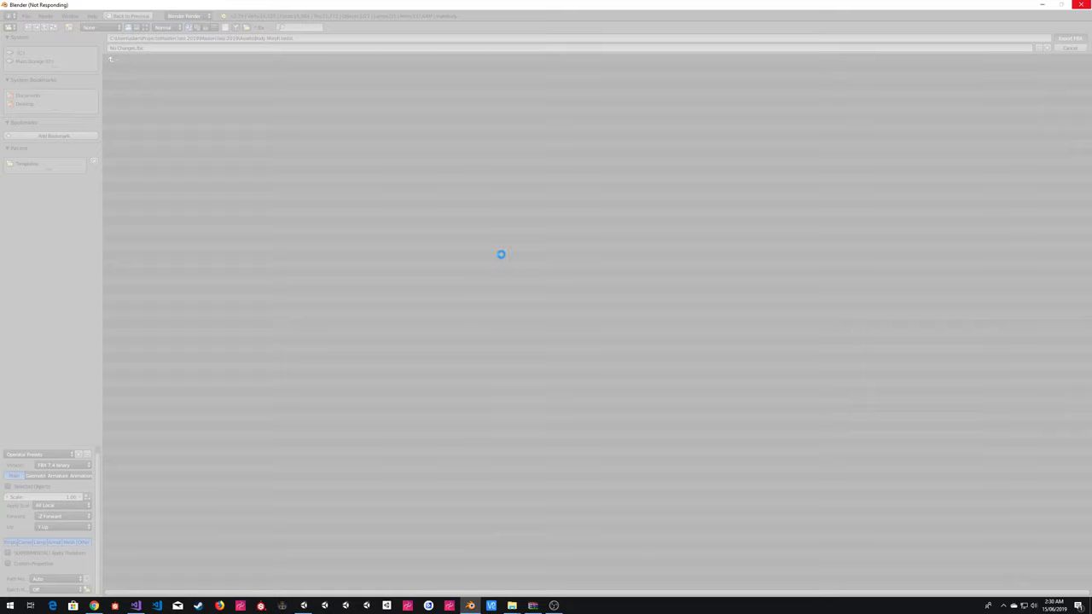
pyautogui.click(522, 311)
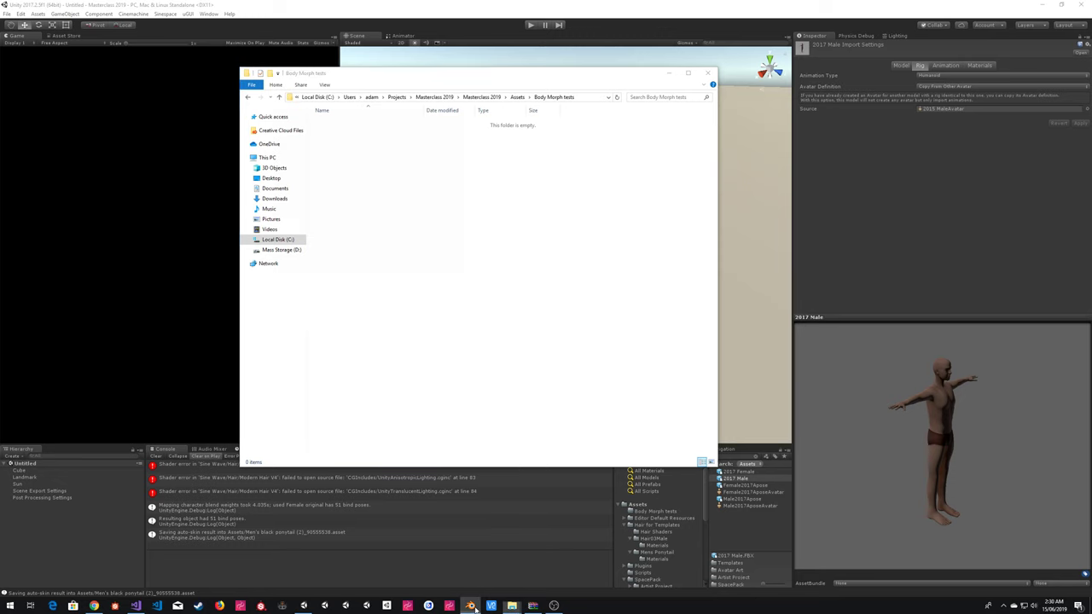
pyautogui.click(470, 606)
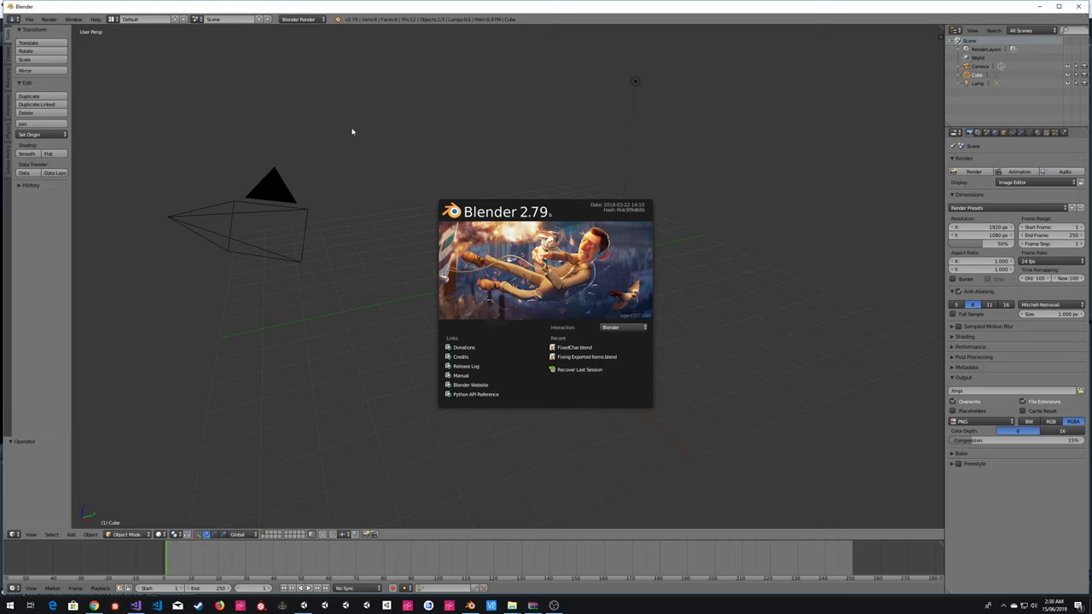
pyautogui.click(352, 131)
# - Try to import the 2017 Female.fbx model from the Templates folder
pyautogui.click(27, 15)
pyautogui.moveTo(77, 180)
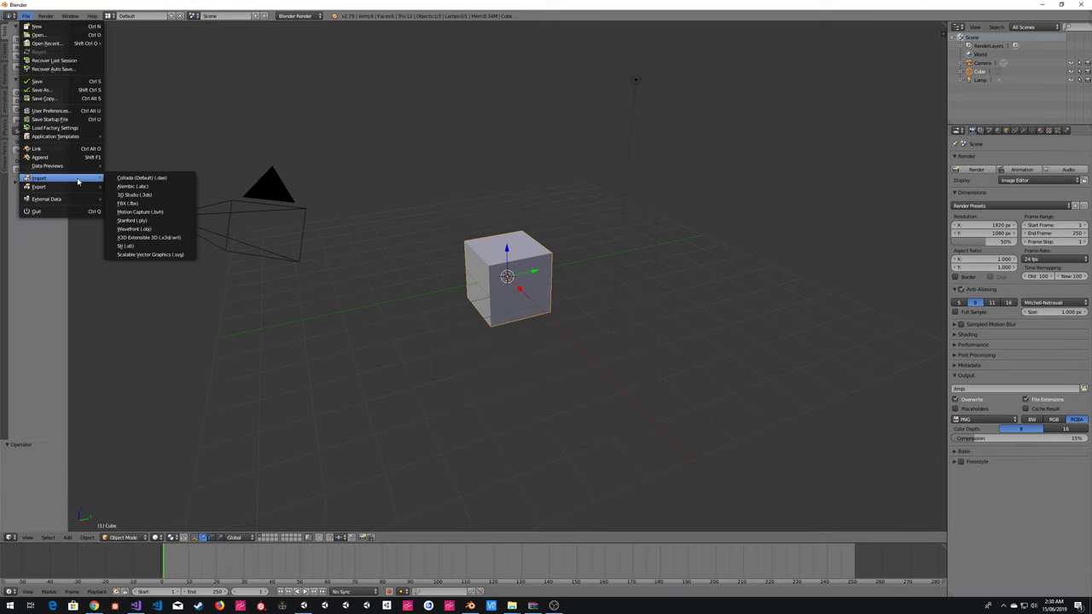
pyautogui.click(128, 203)
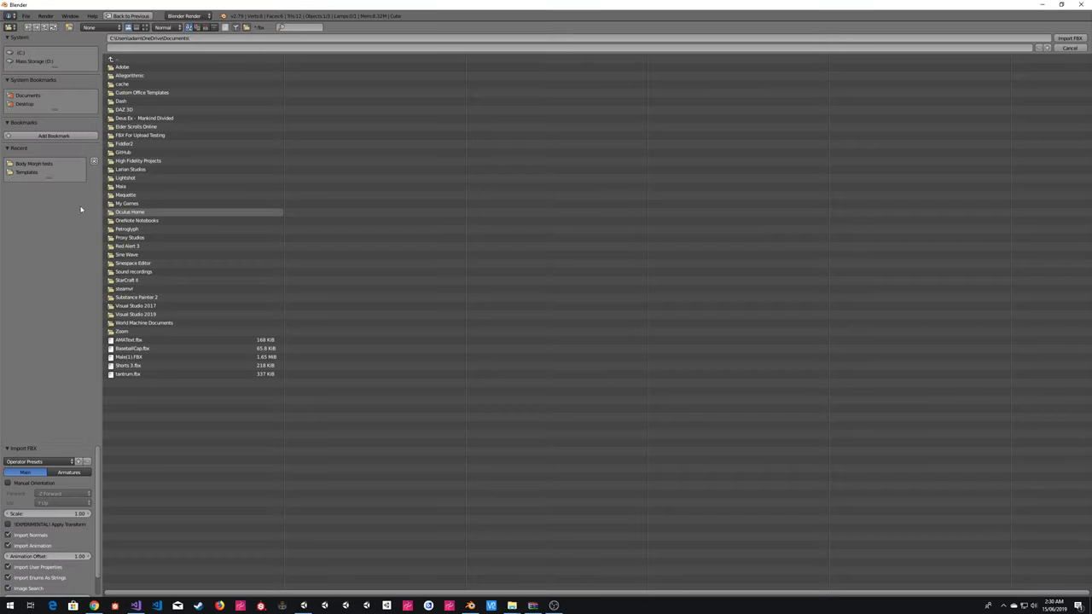
pyautogui.click(48, 173)
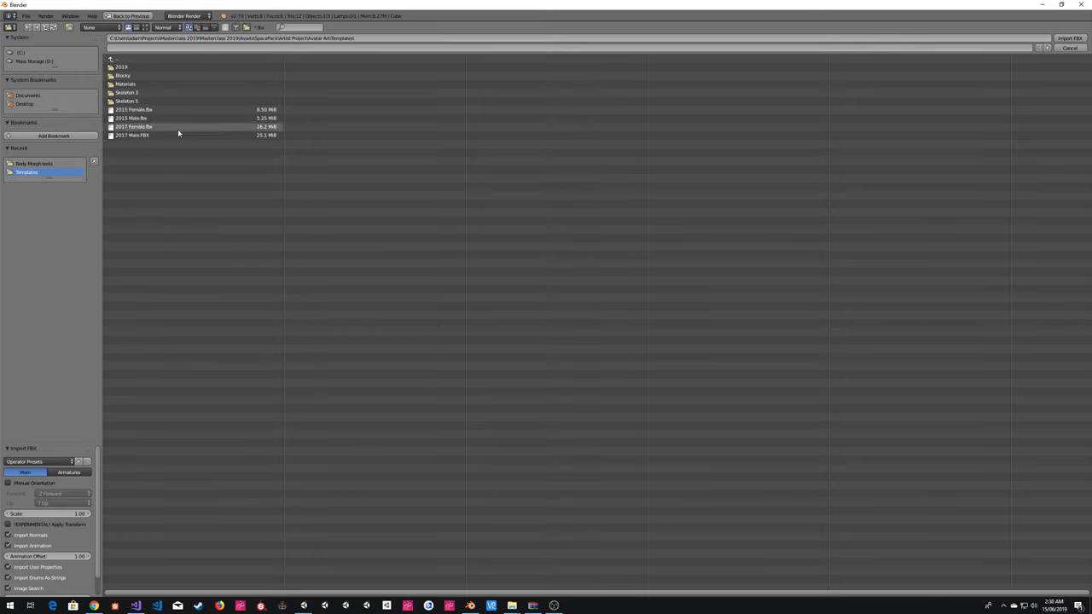
pyautogui.click(133, 126)
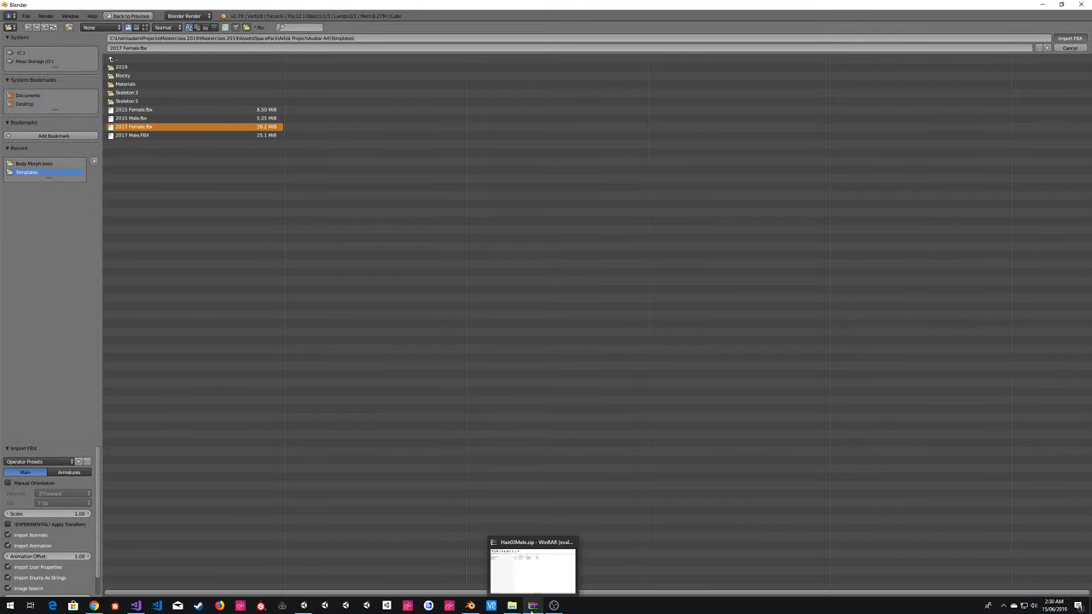
# - Open Task Manager to check the running processes and system performance during the import, and close it again
pyautogui.click(531, 607)
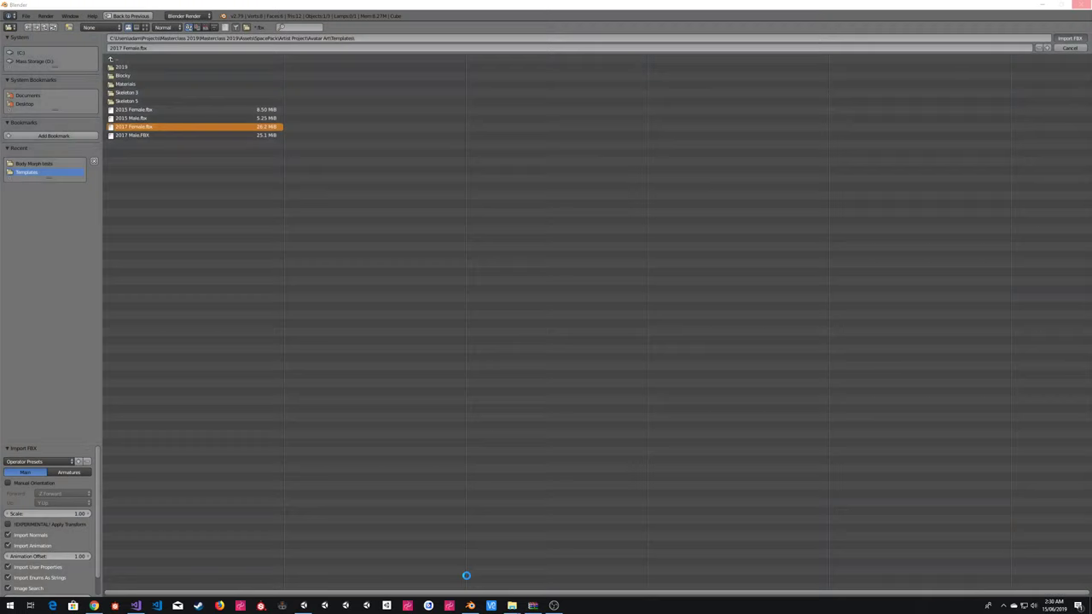
pyautogui.rightClick(614, 607)
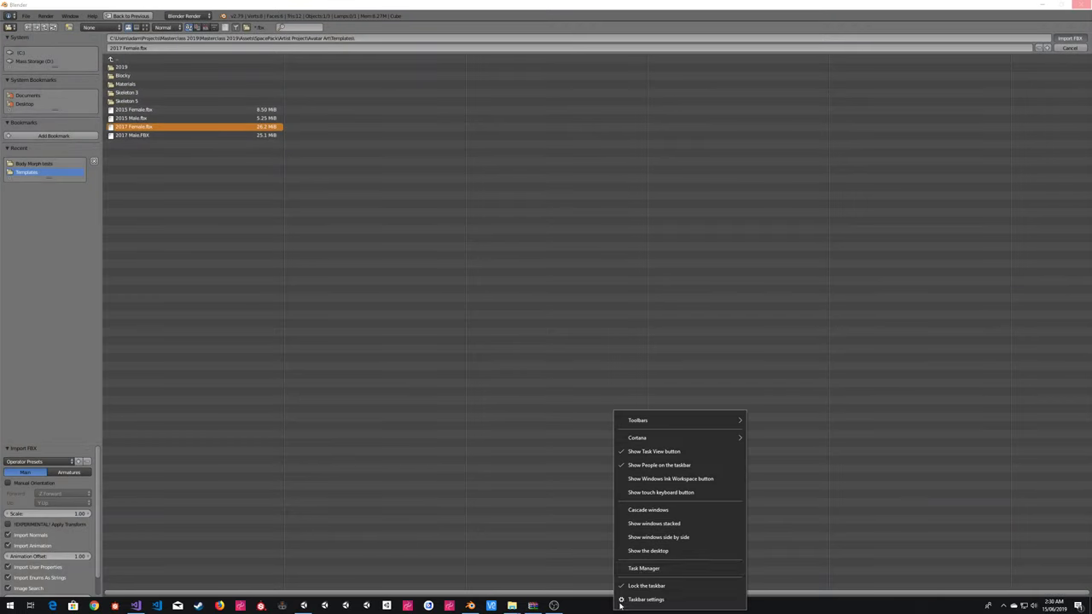
pyautogui.click(635, 567)
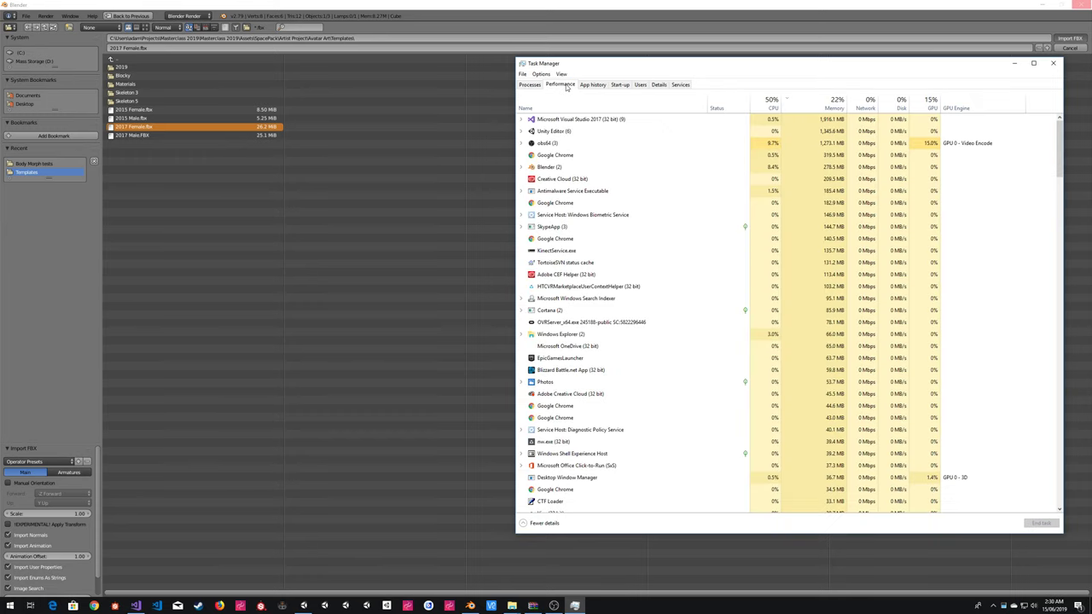
pyautogui.click(563, 84)
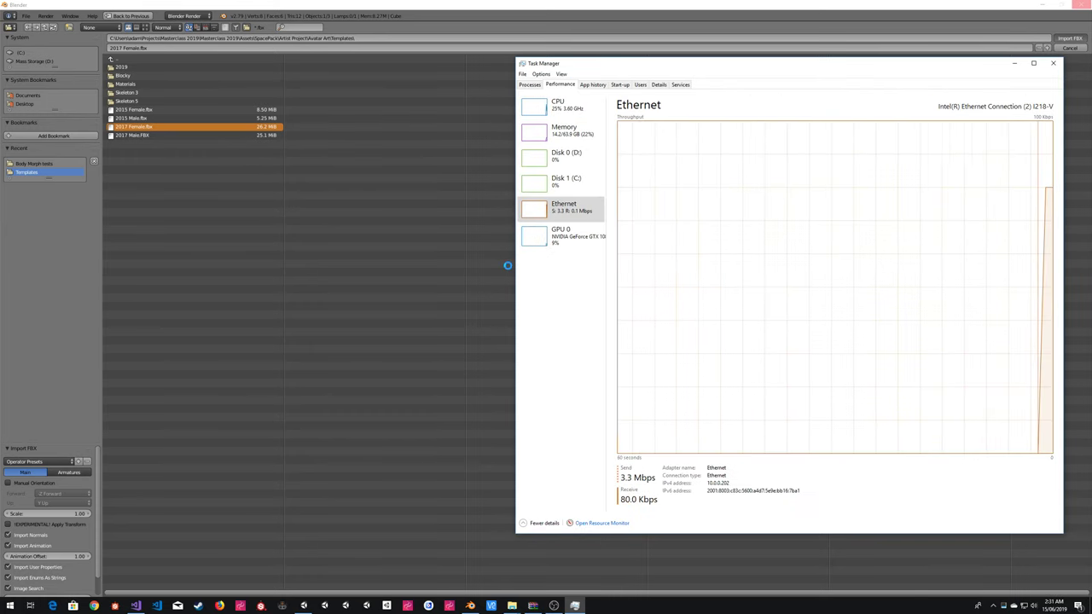
pyautogui.click(1055, 64)
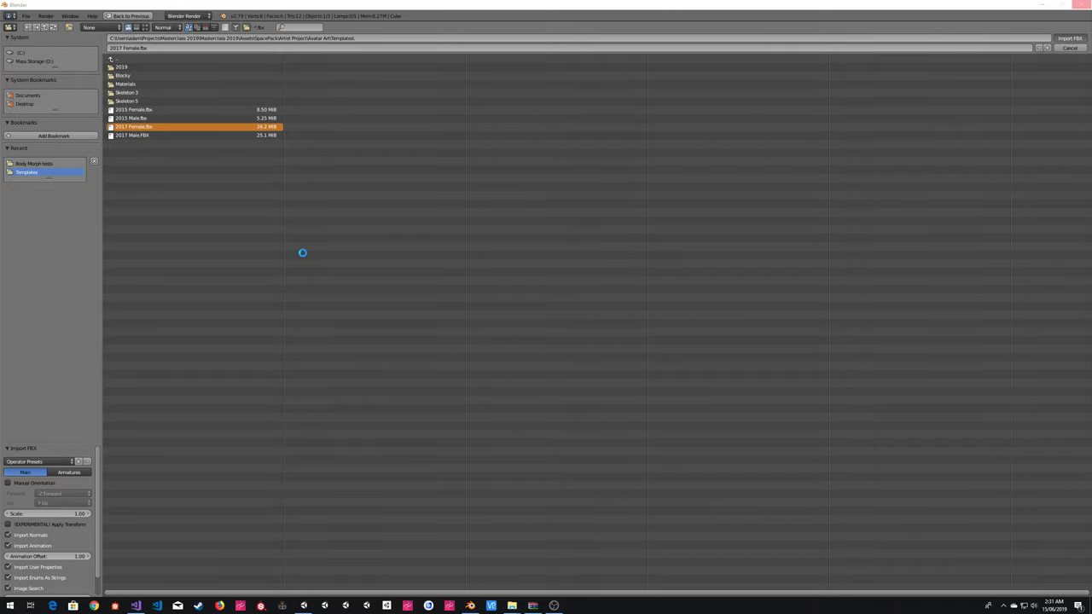
# - Close the unresponsive Blender session, start Blender again and dismiss its splash screen
pyautogui.click(1082, 5)
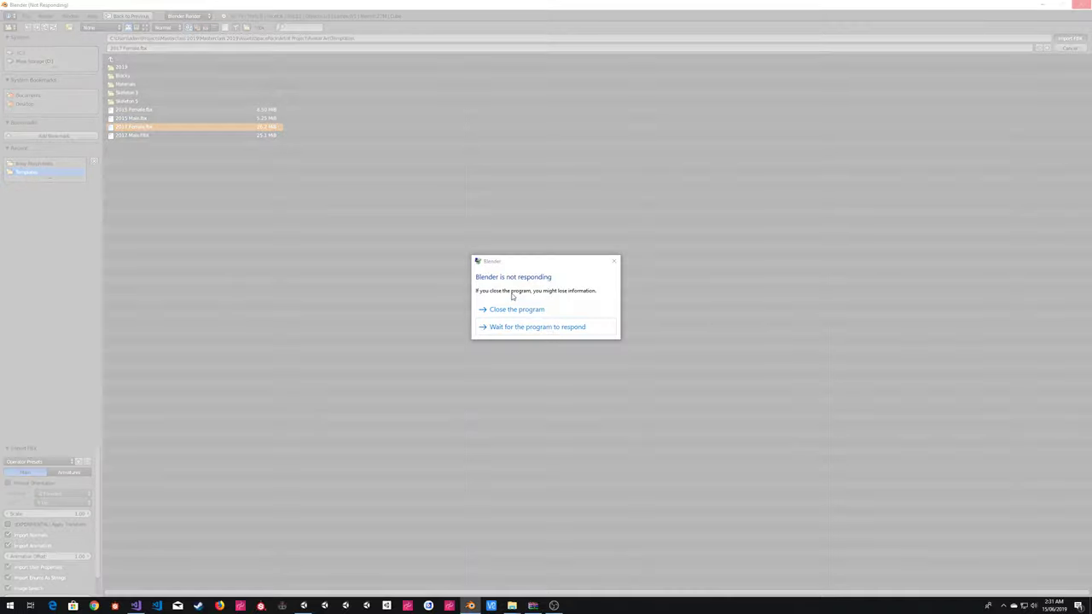
pyautogui.click(470, 605)
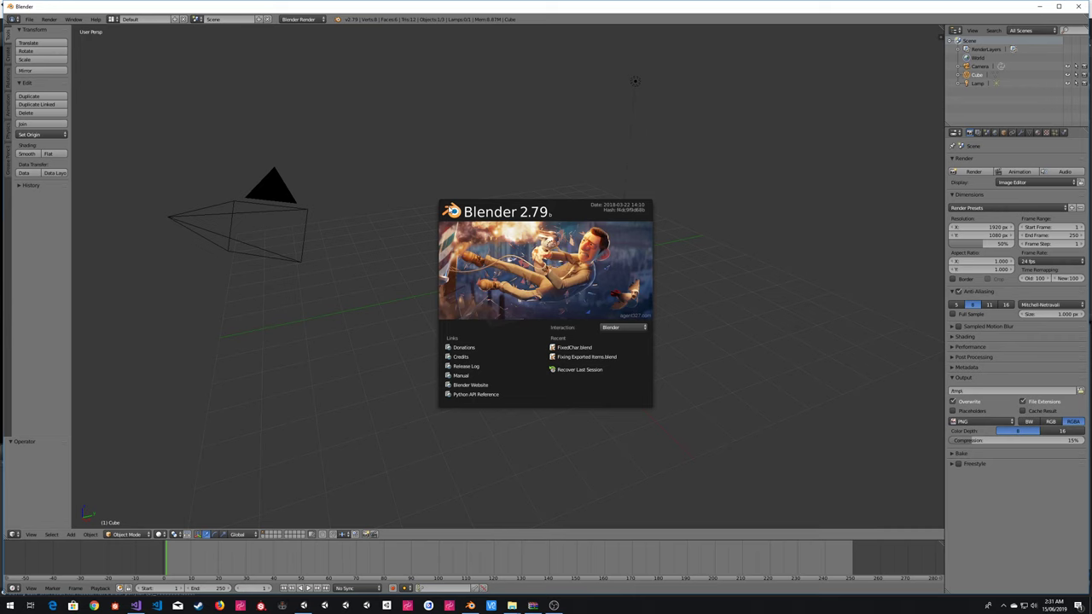
pyautogui.click(362, 228)
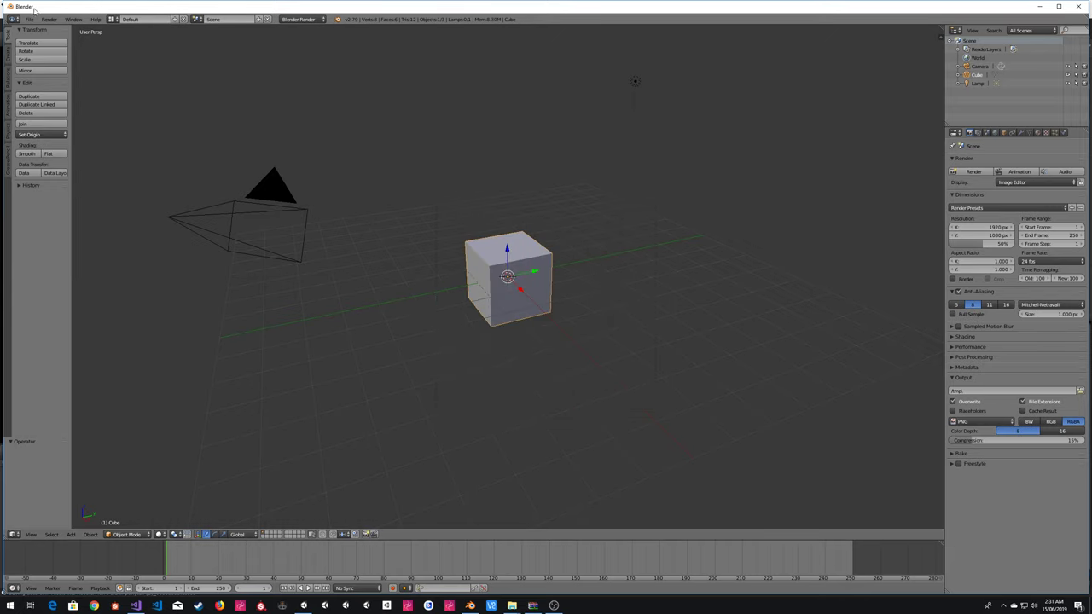
# - Delete the default cube and import 2015 Male.fbx from the Templates folder
pyautogui.press('Delete')
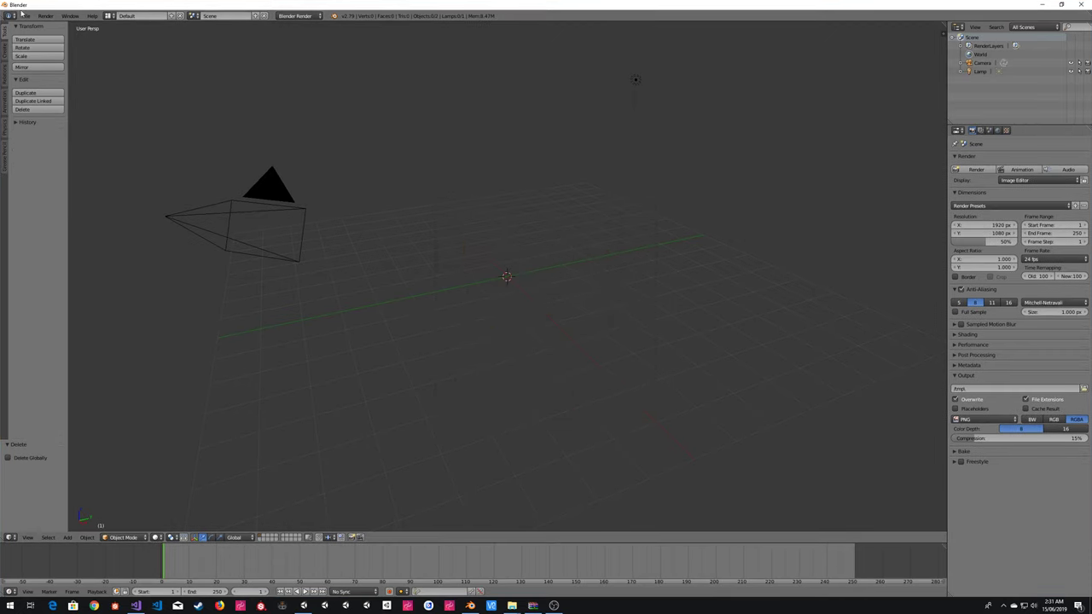
pyautogui.click(26, 16)
pyautogui.moveTo(85, 186)
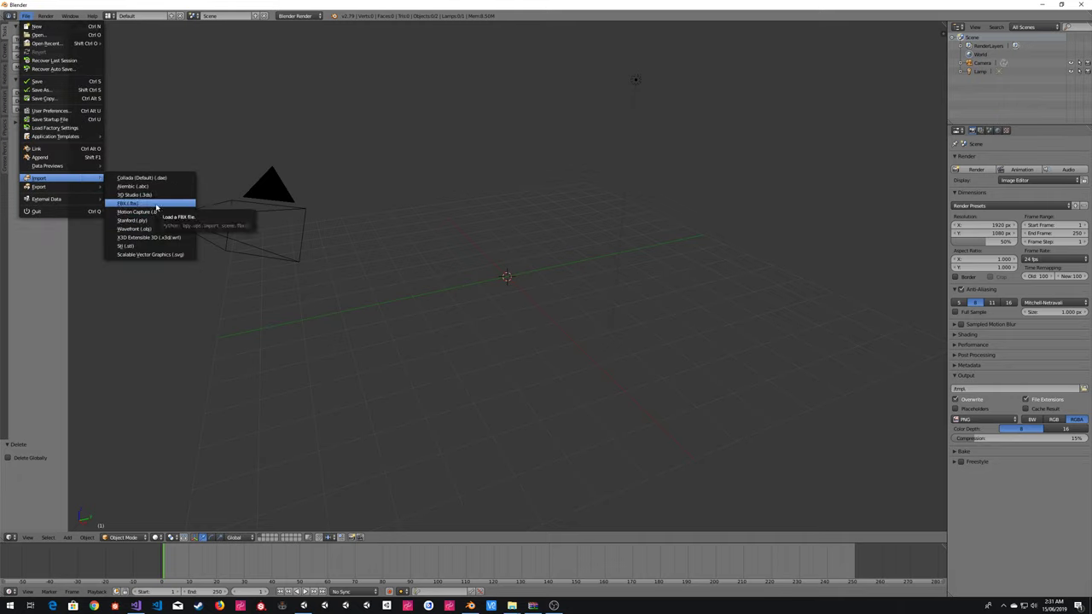
pyautogui.click(160, 206)
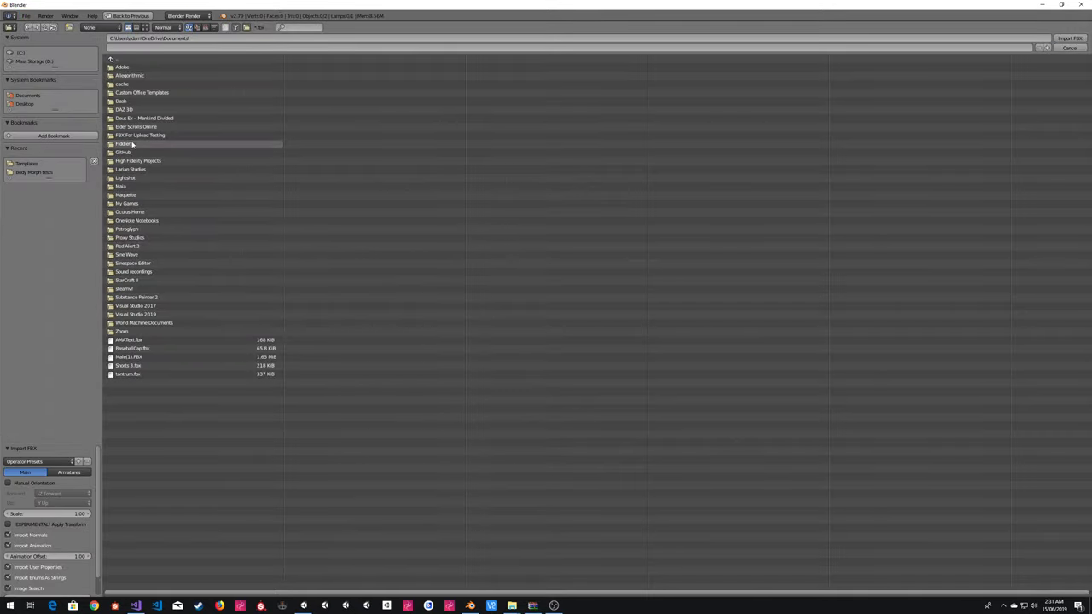
pyautogui.click(27, 163)
pyautogui.click(259, 119)
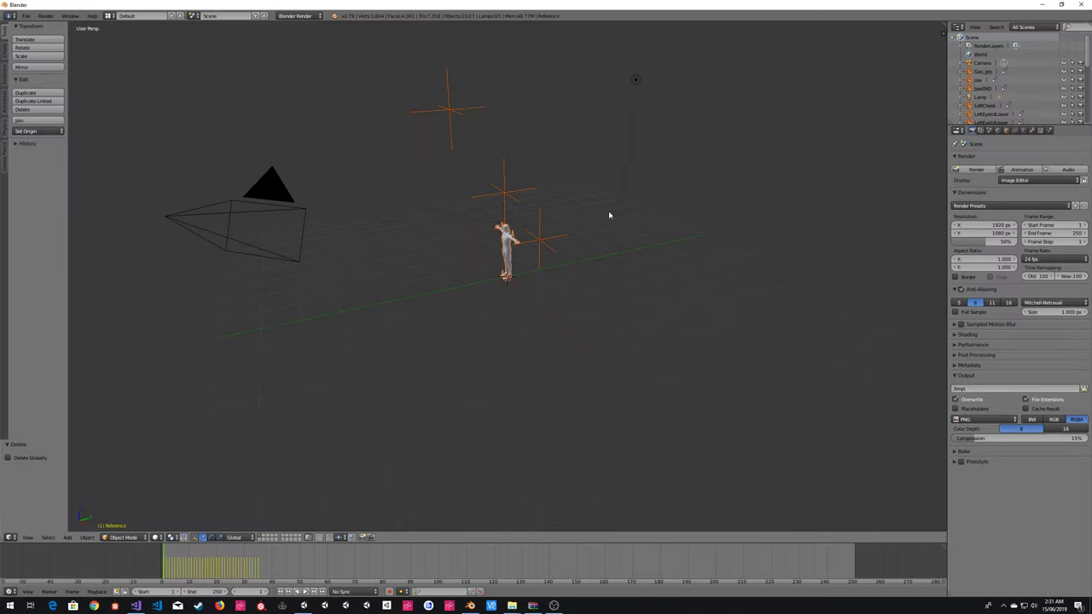
# - Export the male body as an FBX named No mod 2015 Male.fbx to the Body Morph tests folder
pyautogui.scroll(7, 606, 213)
pyautogui.moveTo(606, 210); pyautogui.dragTo(648, 204, button='middle')
pyautogui.scroll(5, 649, 205)
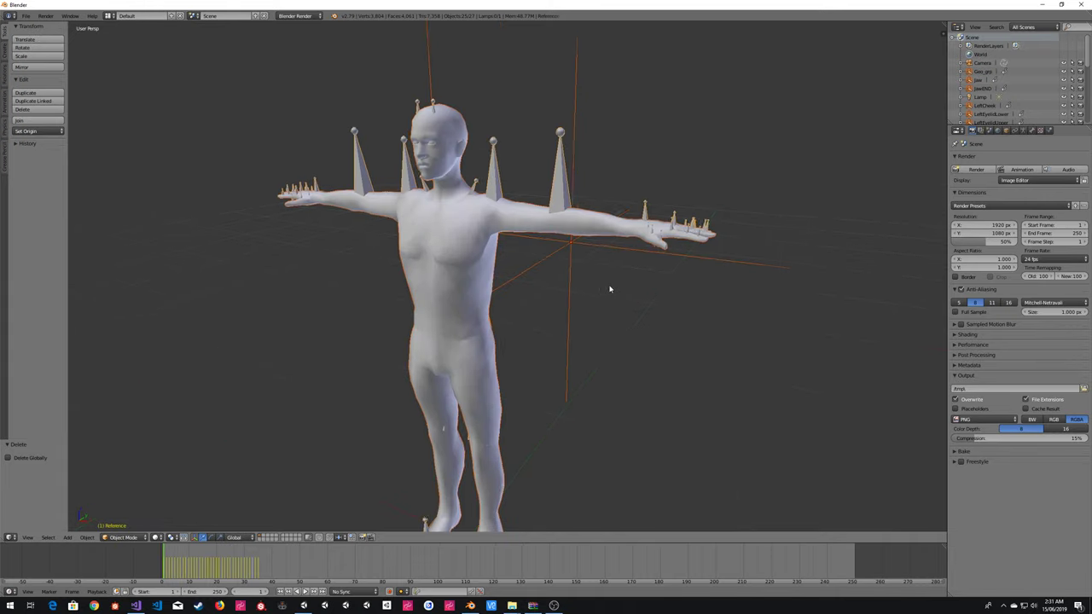
pyautogui.click(26, 16)
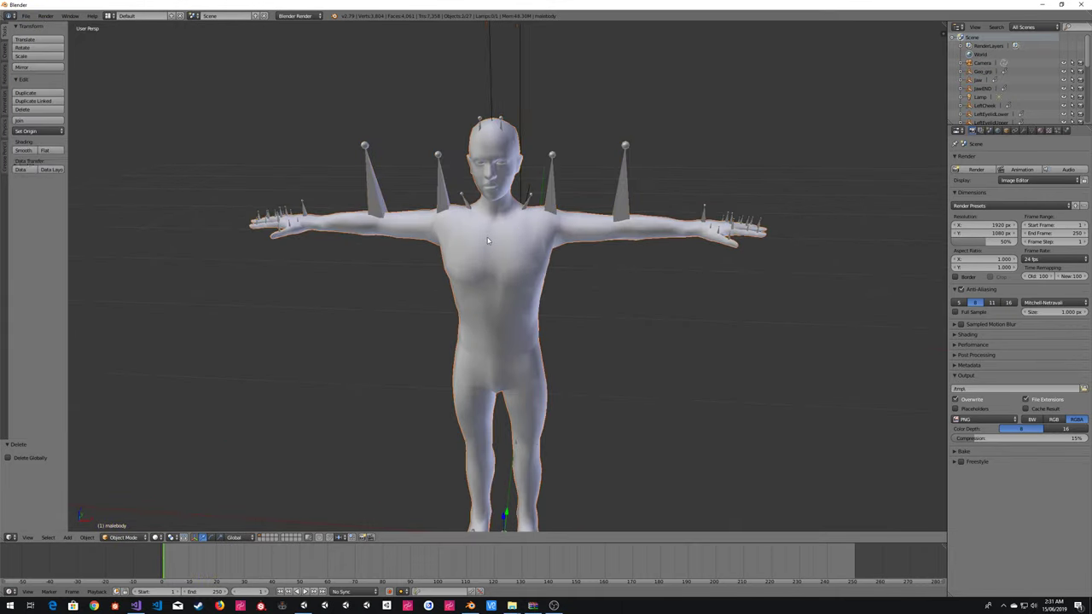
pyautogui.click(26, 16)
pyautogui.moveTo(77, 185)
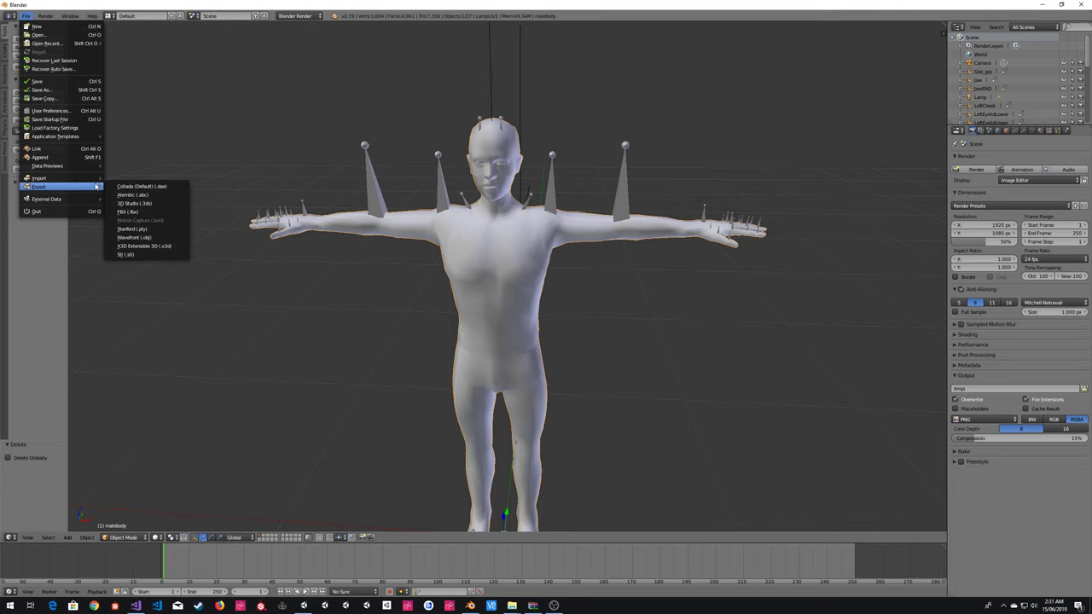
pyautogui.click(147, 212)
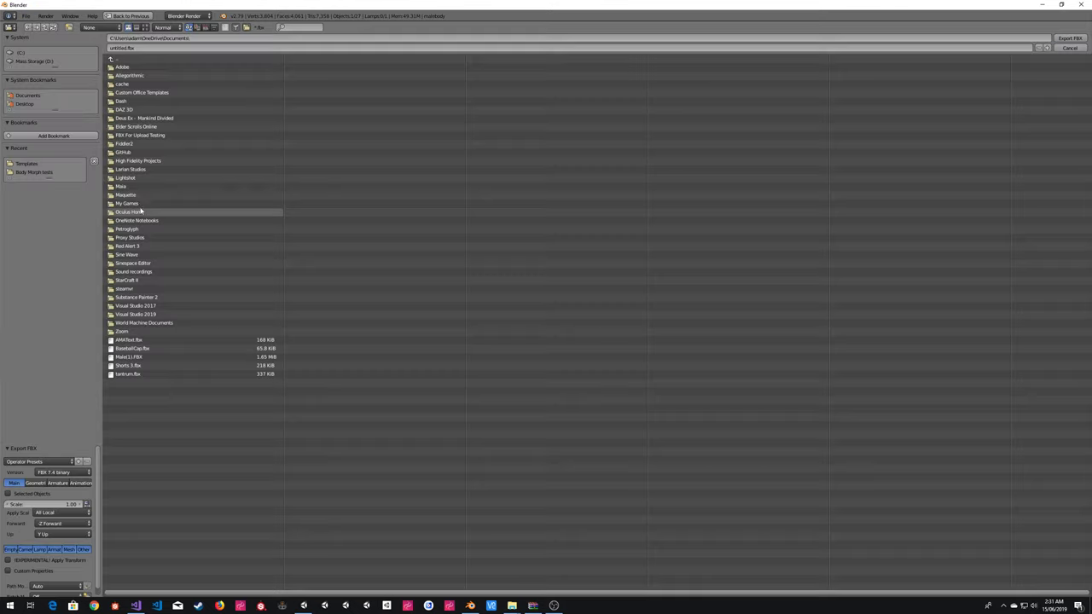
pyautogui.click(37, 172)
pyautogui.click(139, 48)
pyautogui.write('No mat 2019')
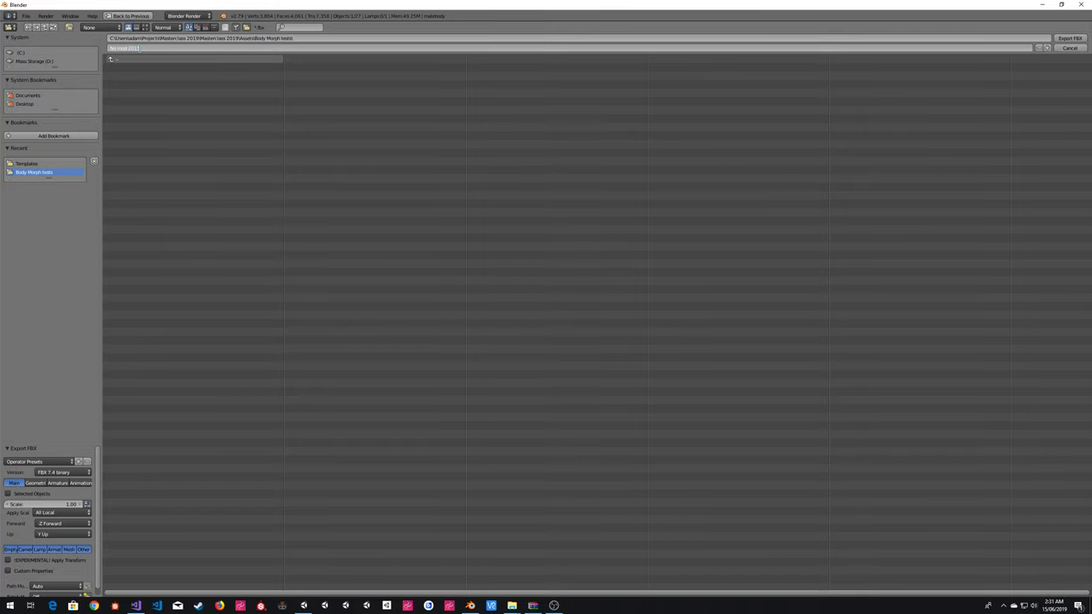
pyautogui.press('Return')
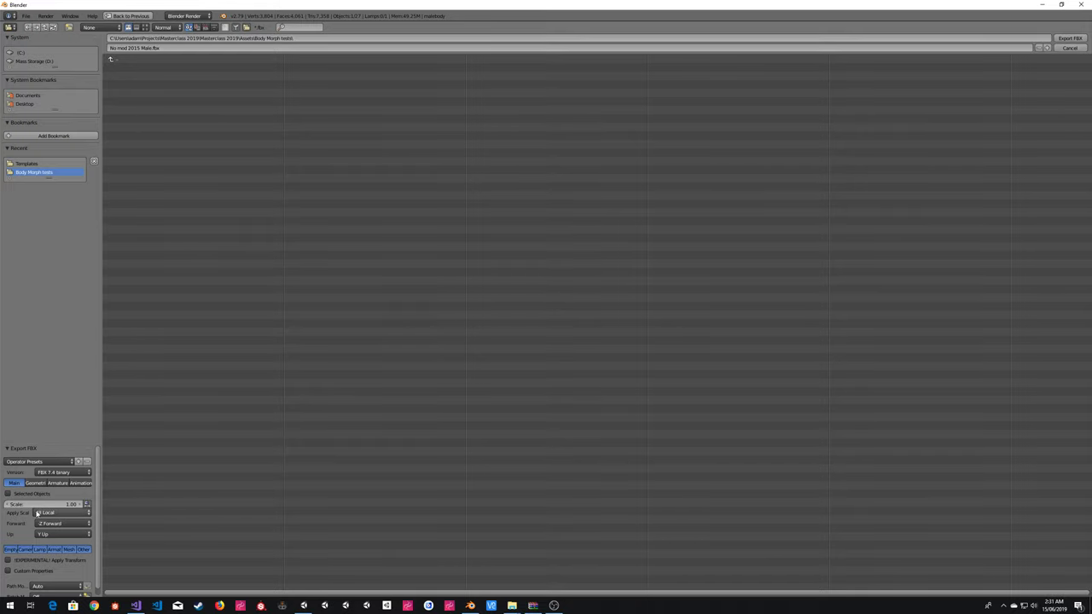
pyautogui.click(1073, 40)
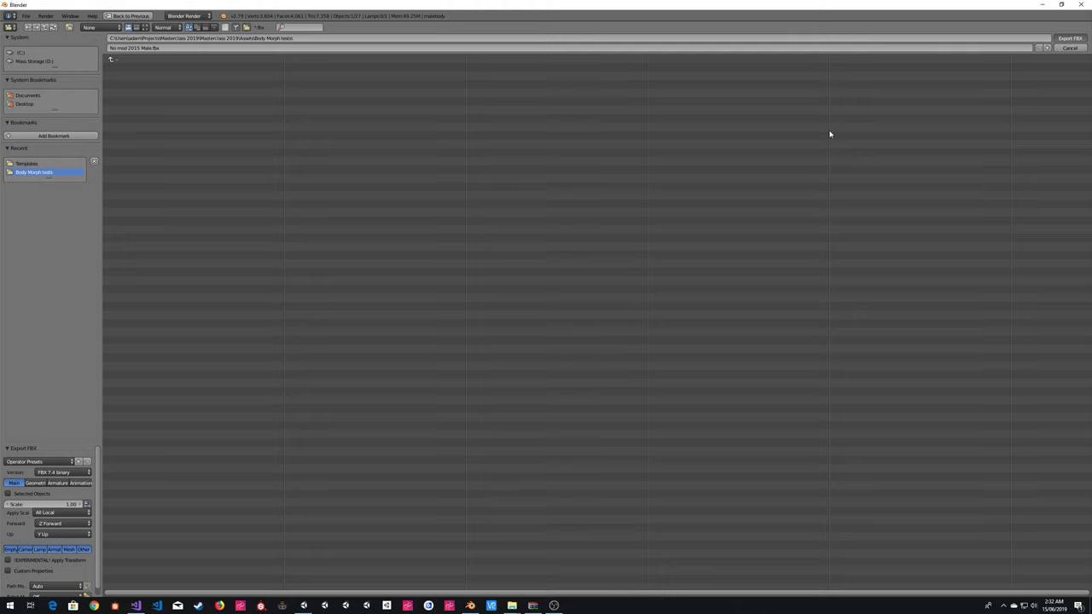
# - Open Task Manager and examine the CPU performance and the running processes while the FBX export is processing
pyautogui.rightClick(654, 611)
pyautogui.click(702, 567)
pyautogui.click(562, 85)
pyautogui.click(570, 117)
pyautogui.click(530, 85)
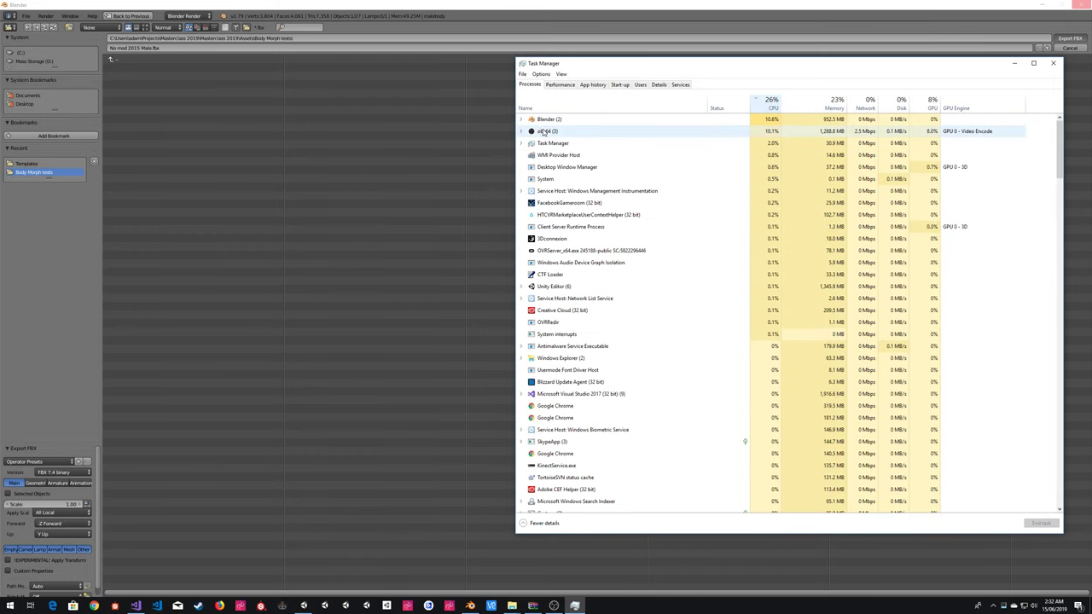
# - Check Blender's processes in Task Manager, close Task Manager, and force the unresponsive Blender to close
pyautogui.click(522, 120)
pyautogui.click(522, 169)
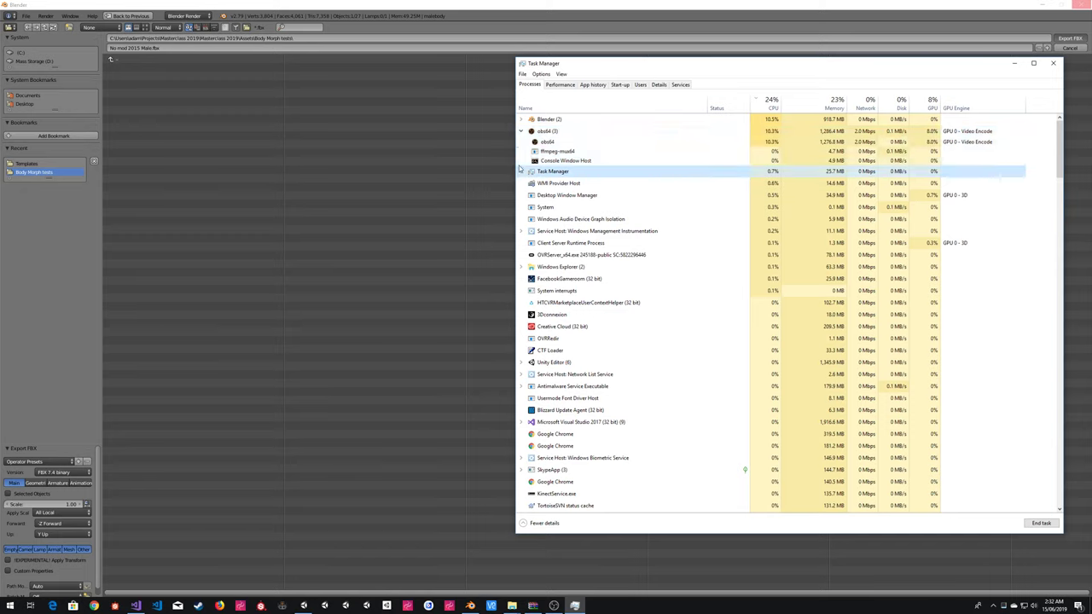
pyautogui.click(521, 120)
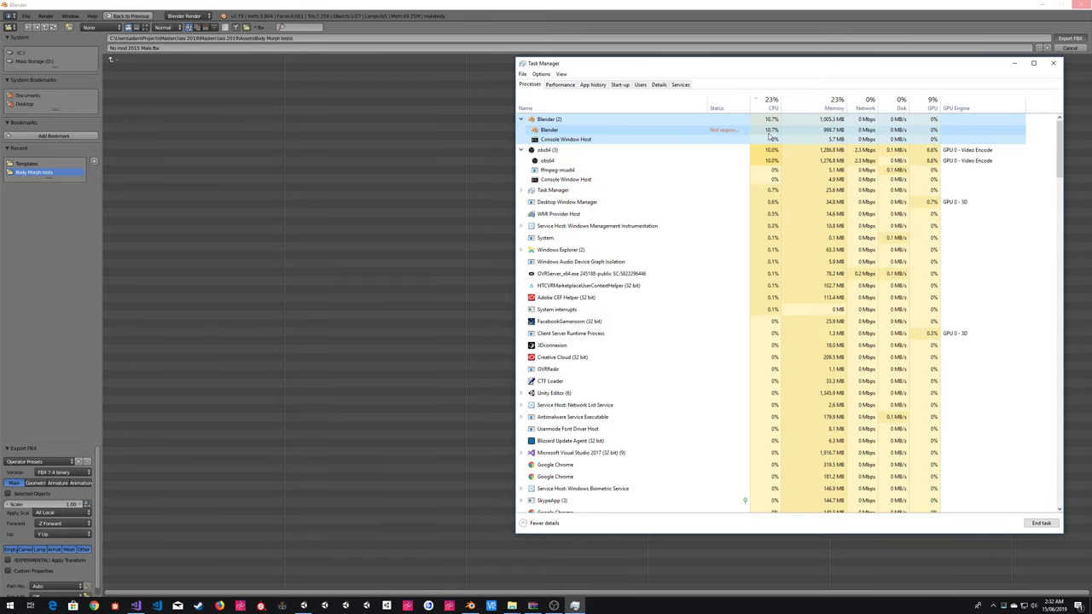
pyautogui.click(1053, 64)
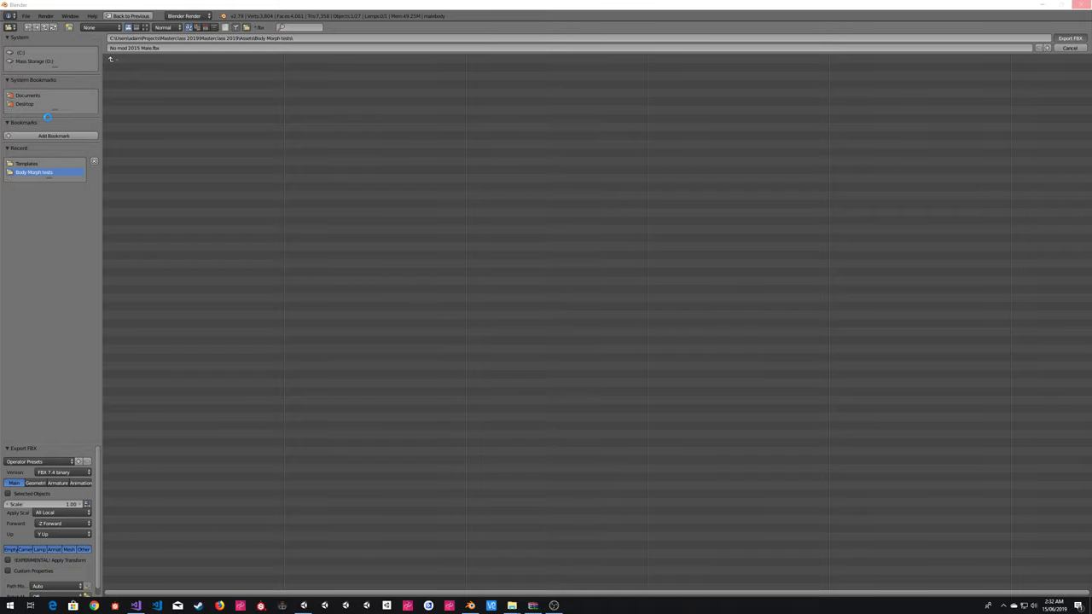
pyautogui.click(1080, 7)
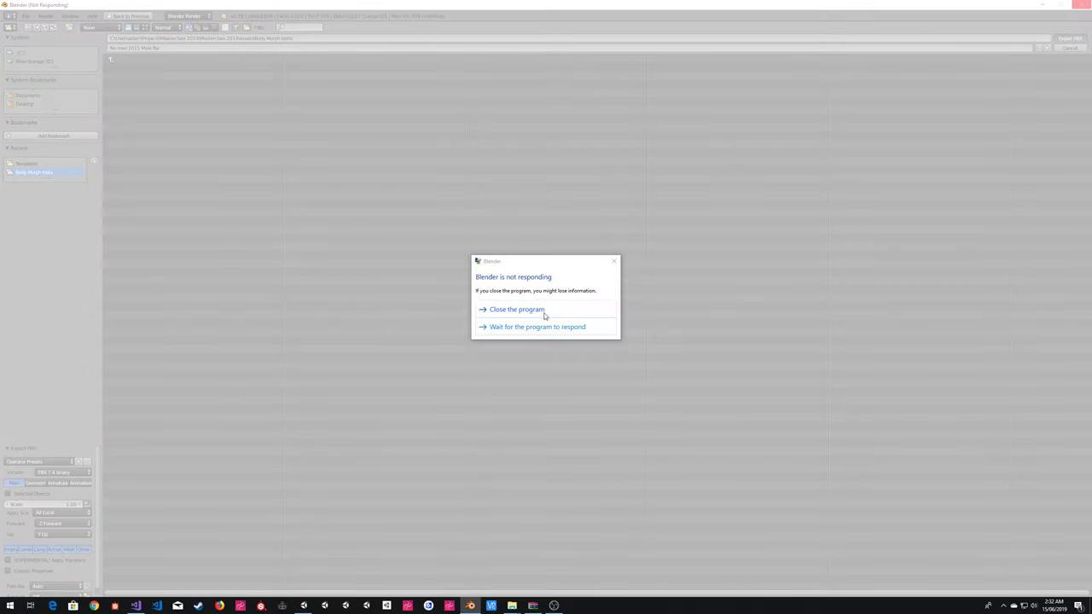
pyautogui.click(544, 313)
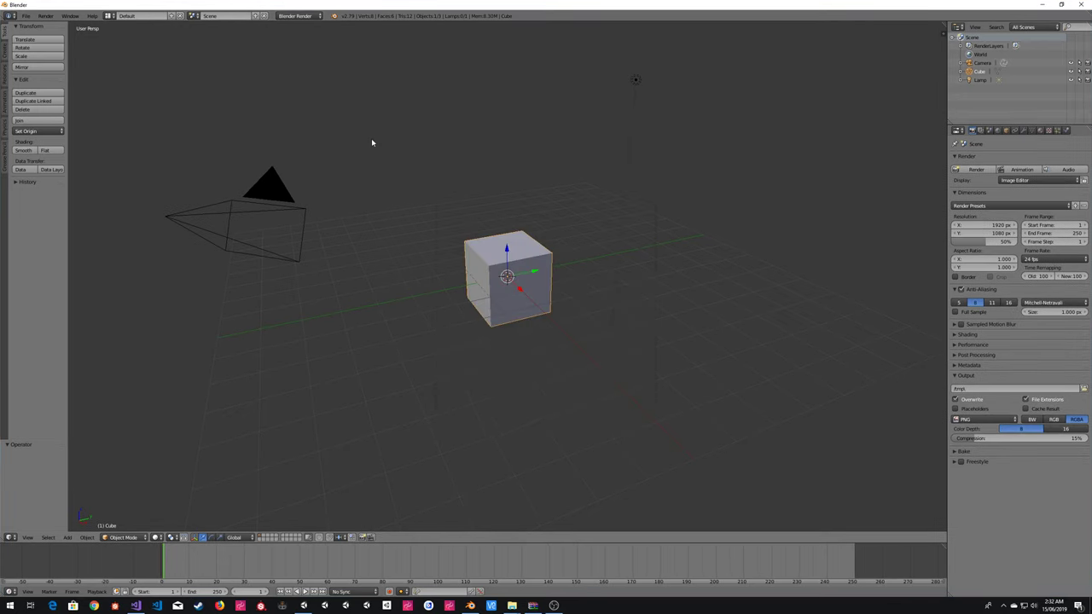
# - Delete the default cube from the new Blender scene and import 2015 Male.fbx from the Templates folder
pyautogui.press('Delete')
pyautogui.click(25, 15)
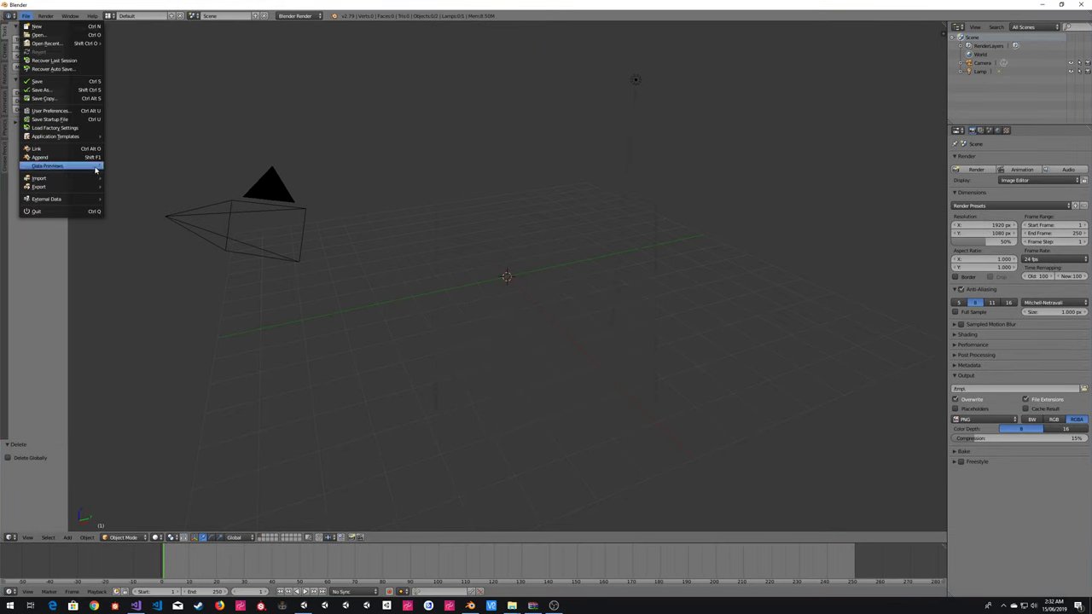
pyautogui.moveTo(51, 177)
pyautogui.click(130, 203)
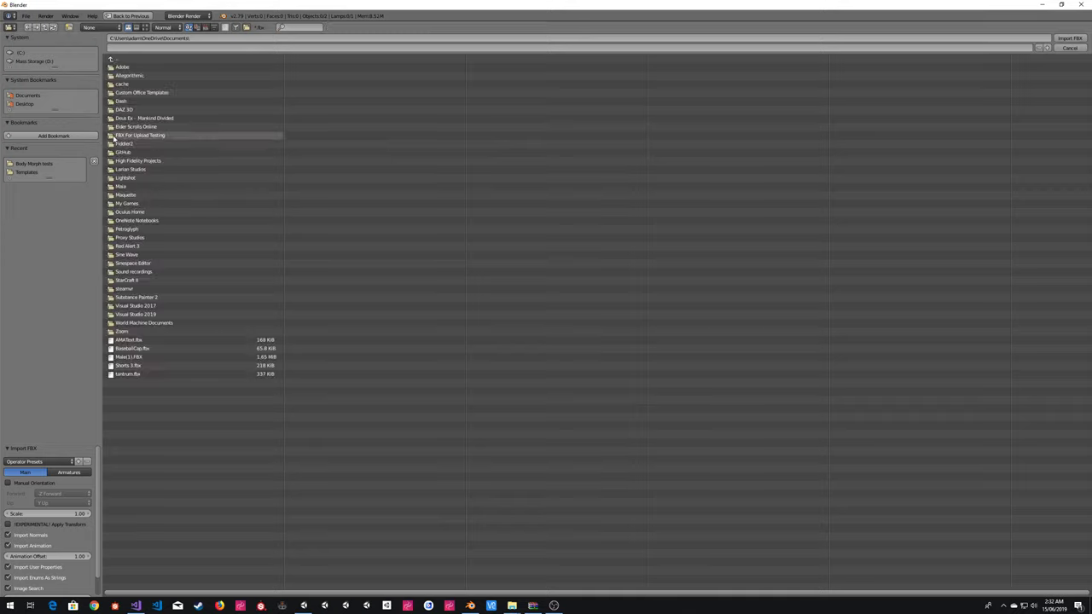
pyautogui.click(31, 173)
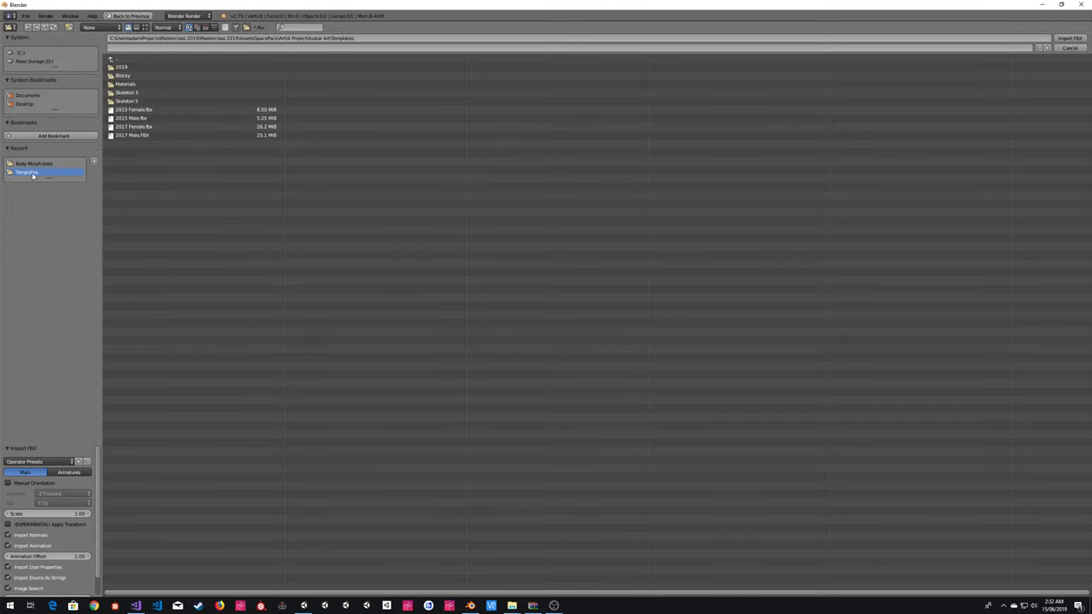
pyautogui.click(133, 118)
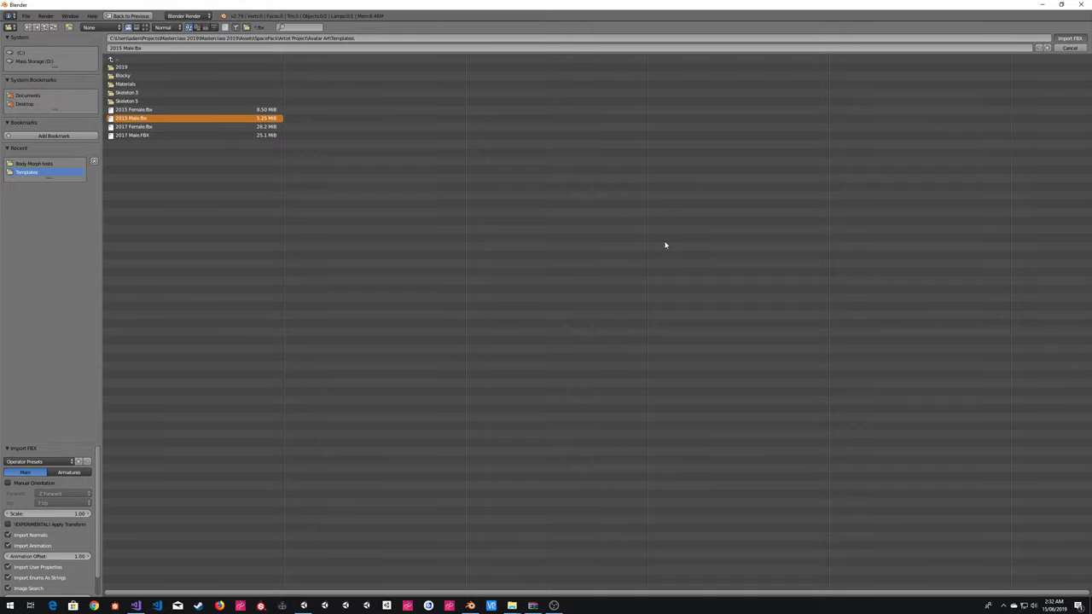
# - Select the male body mesh and remove its Reference armature modifier
pyautogui.scroll(8, 541, 239)
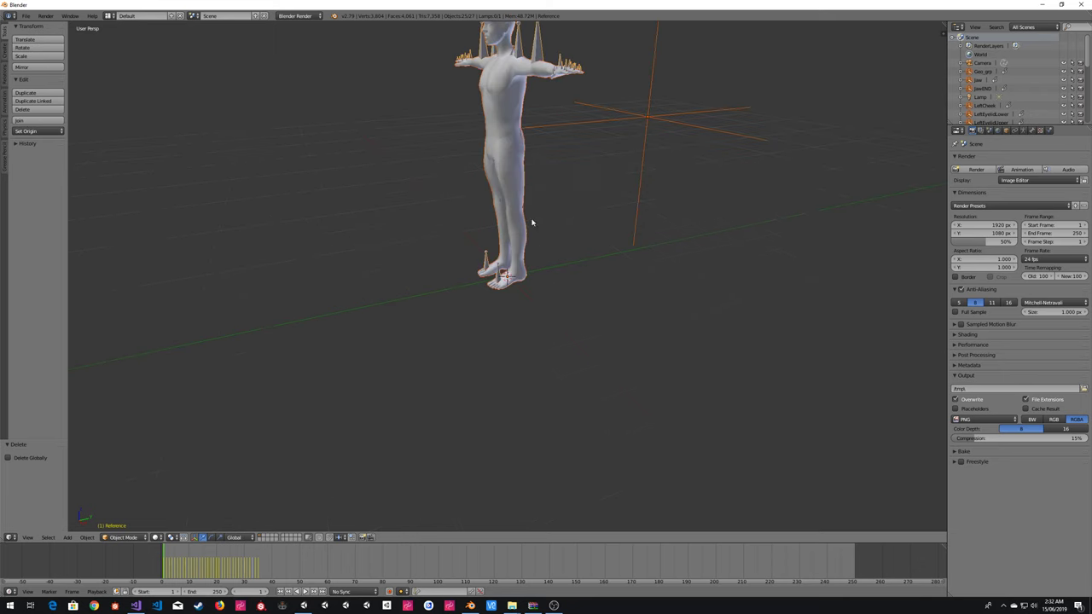
pyautogui.moveTo(531, 222); pyautogui.dragTo(556, 339, button='middle')
pyautogui.click(1022, 130)
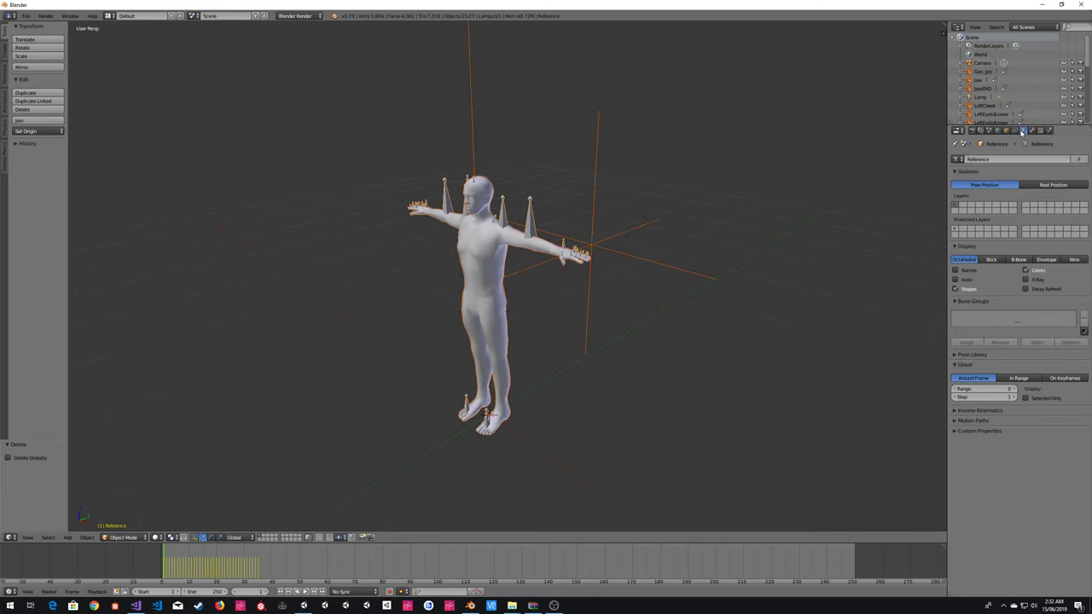
pyautogui.click(1014, 131)
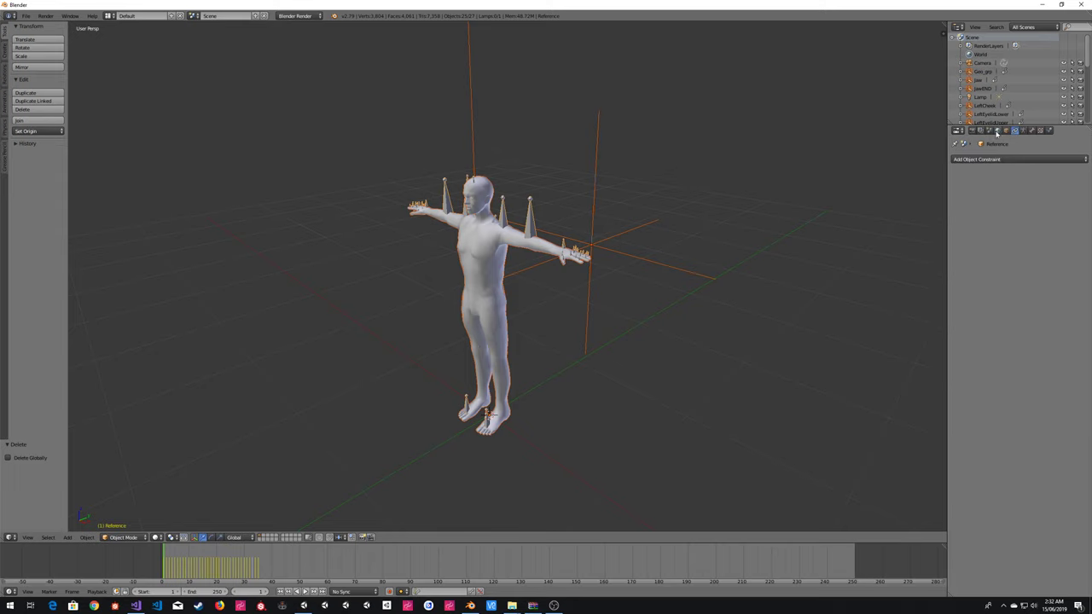
pyautogui.rightClick(514, 240)
pyautogui.click(1024, 130)
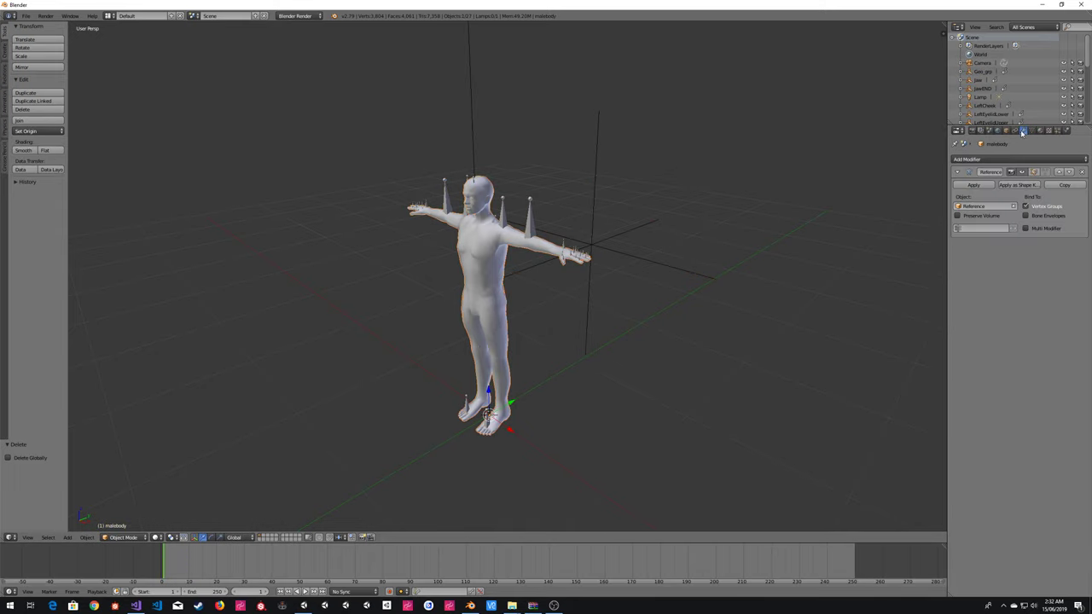
pyautogui.click(1083, 172)
pyautogui.scroll(4, 520, 176)
pyautogui.moveTo(493, 170); pyautogui.dragTo(525, 171, button='middle')
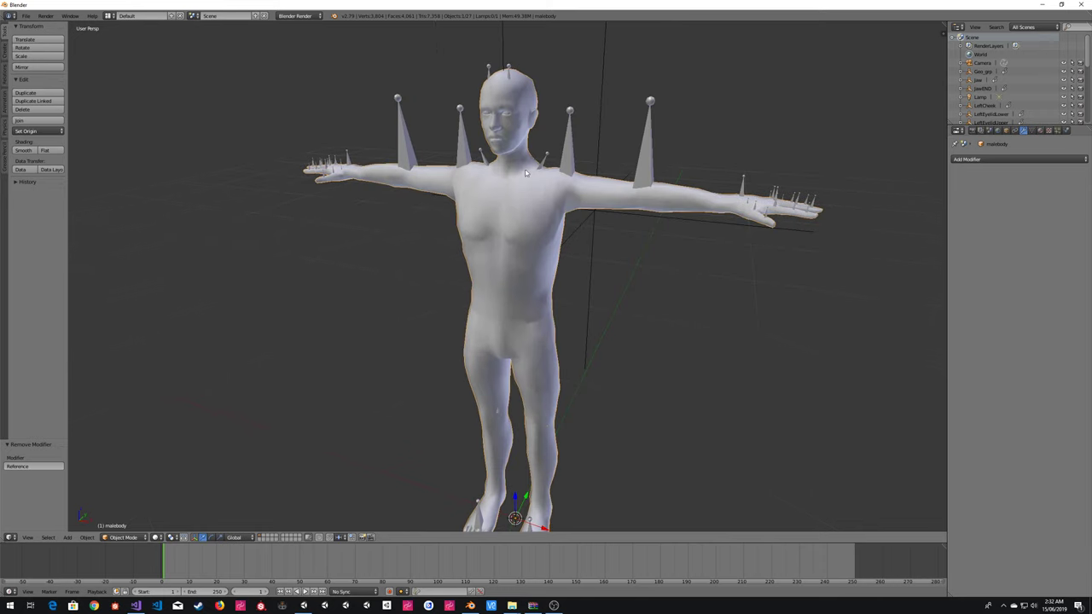
# - Export the scene as a Collada file named "No Morphs 2015 Male.dae" in the Body Morph tests folder
pyautogui.click(25, 16)
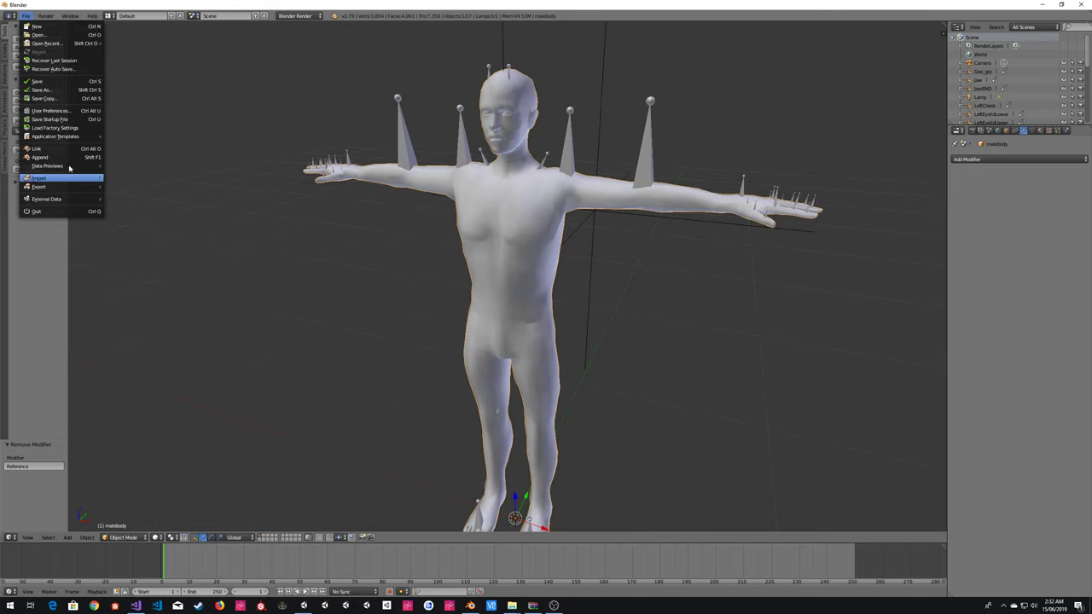
pyautogui.moveTo(79, 185)
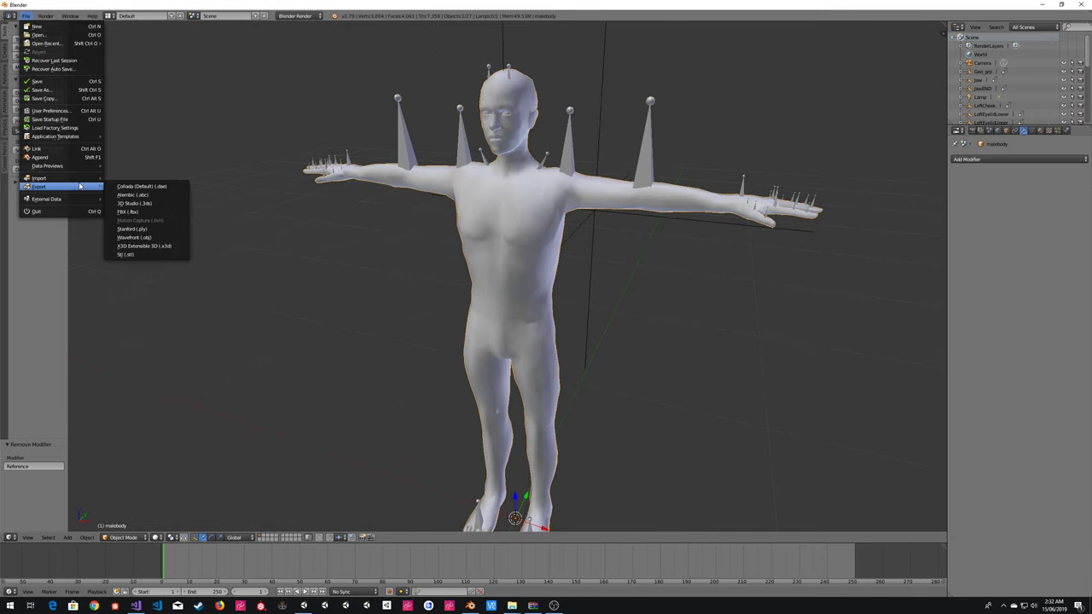
pyautogui.click(149, 186)
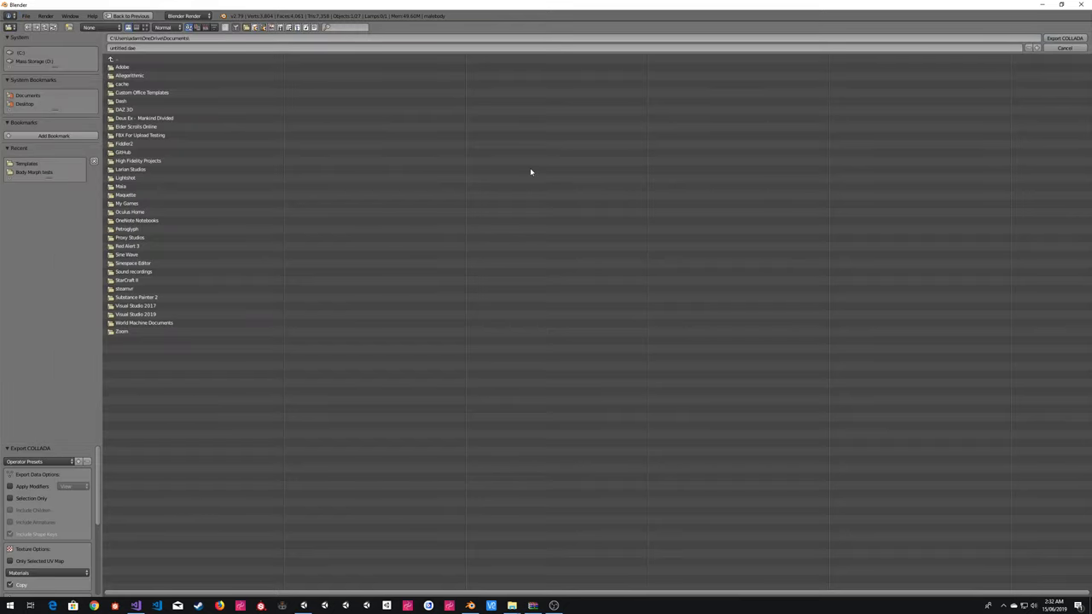
pyautogui.click(34, 172)
pyautogui.click(155, 48)
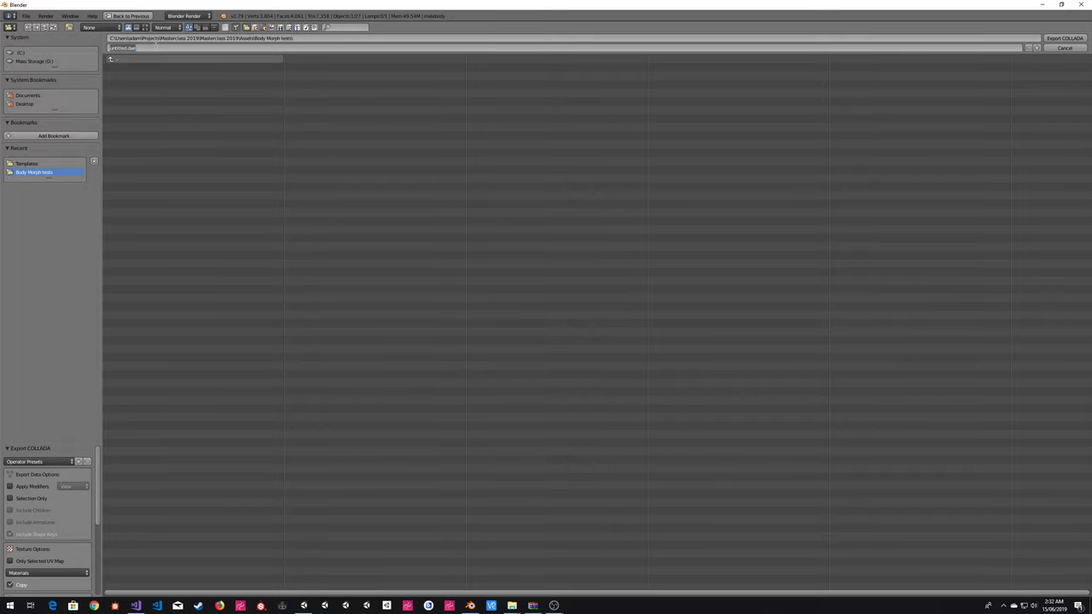
pyautogui.write('No Morphs 101')
pyautogui.write('015 Male')
pyautogui.press('Return')
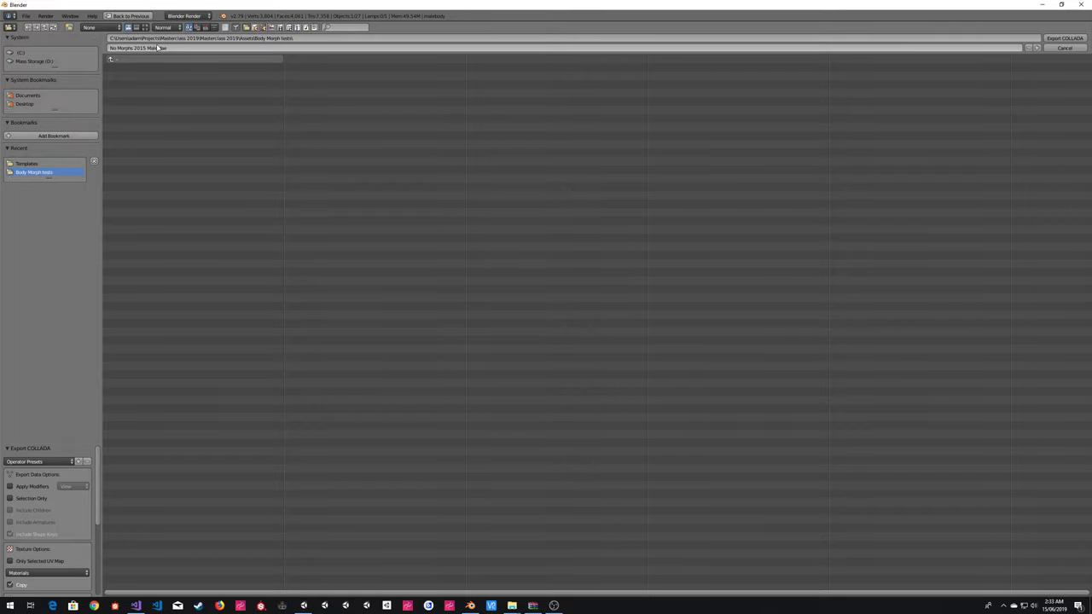
pyautogui.scroll(-5, 43, 488)
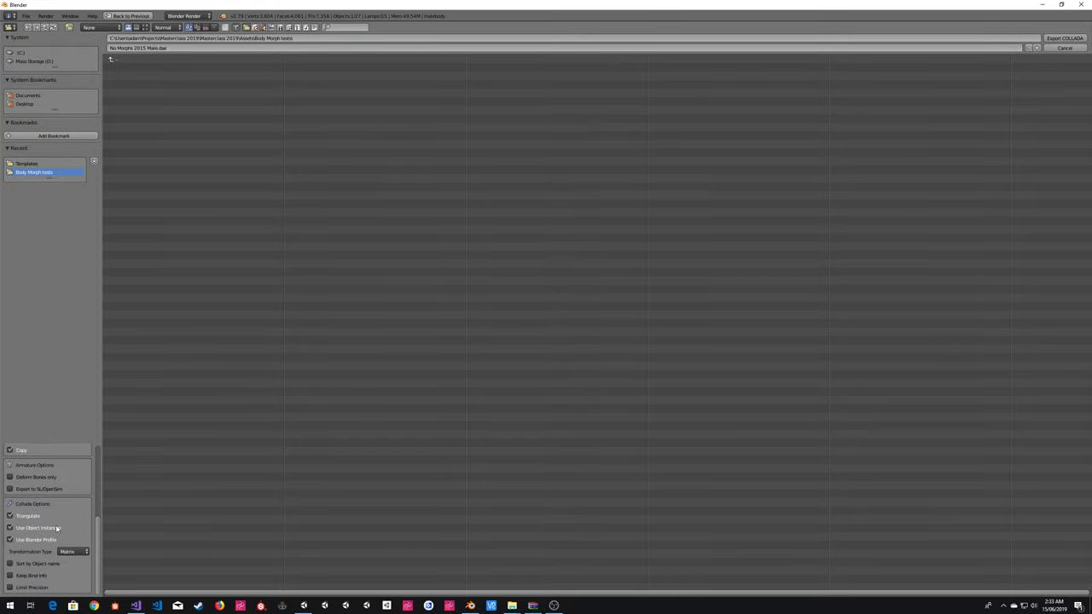
pyautogui.scroll(5, 62, 541)
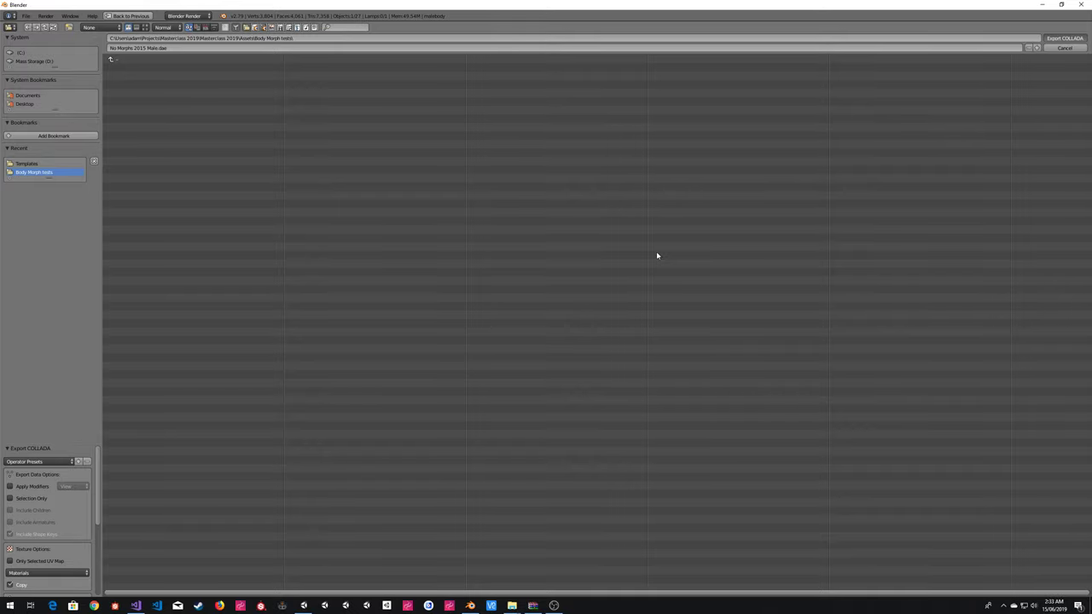
pyautogui.press('Return')
# - Switch to Unity and place the No Morphs 2015 Male model from the Body Morph tests folder in the scene
pyautogui.hotkey('alt', 'Tab')
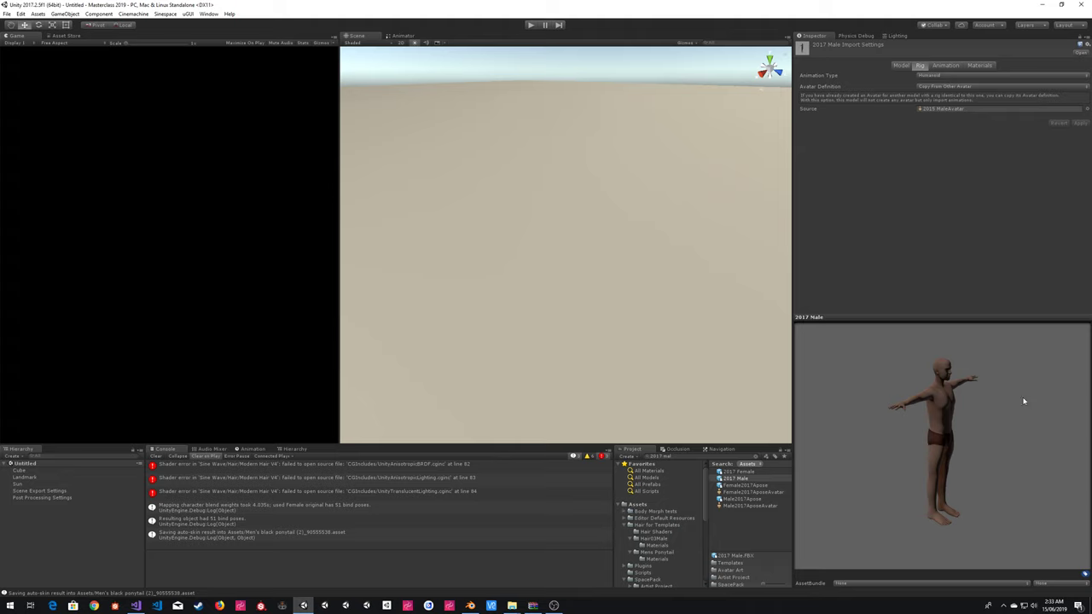
pyautogui.click(655, 511)
pyautogui.click(749, 484)
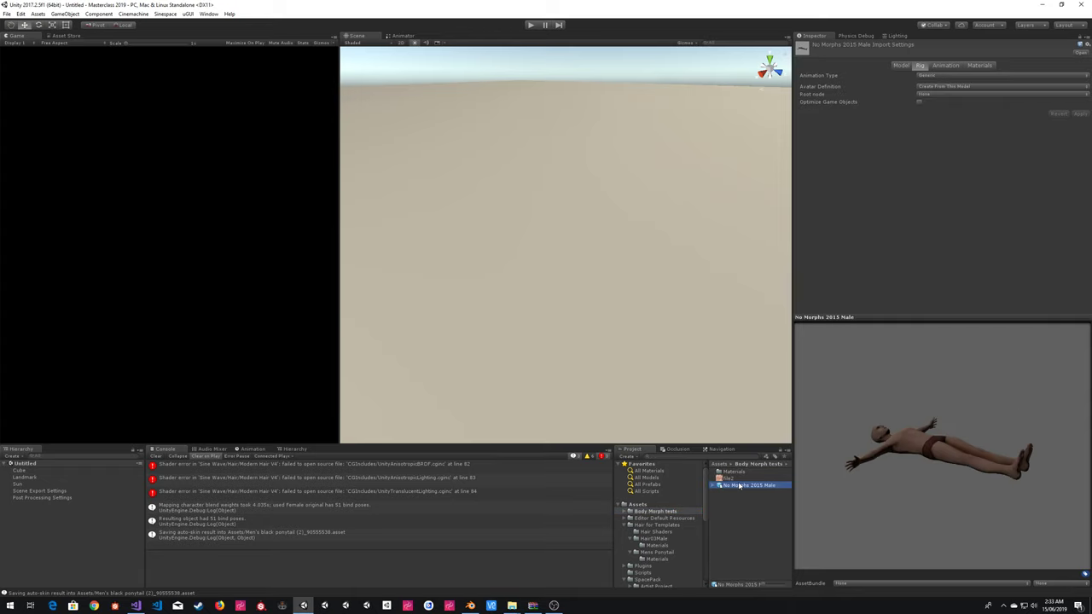
pyautogui.moveTo(752, 485); pyautogui.dragTo(525, 290)
pyautogui.press('s')
pyautogui.moveTo(525, 290); pyautogui.dragTo(441, 242, button='right')
pyautogui.press('e')
pyautogui.press('d')
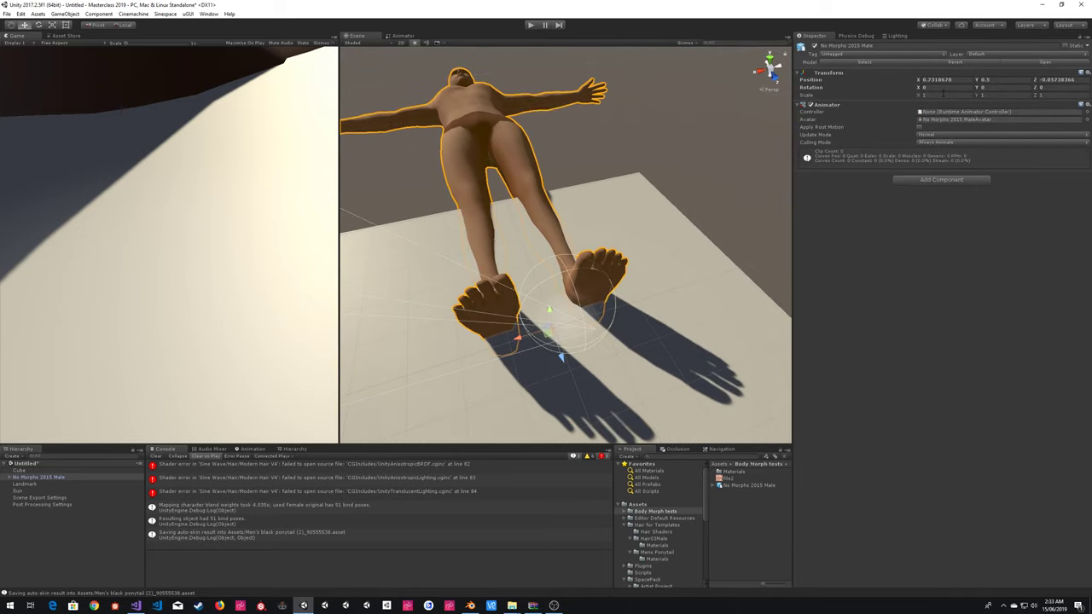
# - Expand the No Morphs 2015 Male hierarchy and compare the transforms of Geo_grp and the root object
pyautogui.click(17, 477)
pyautogui.click(8, 477)
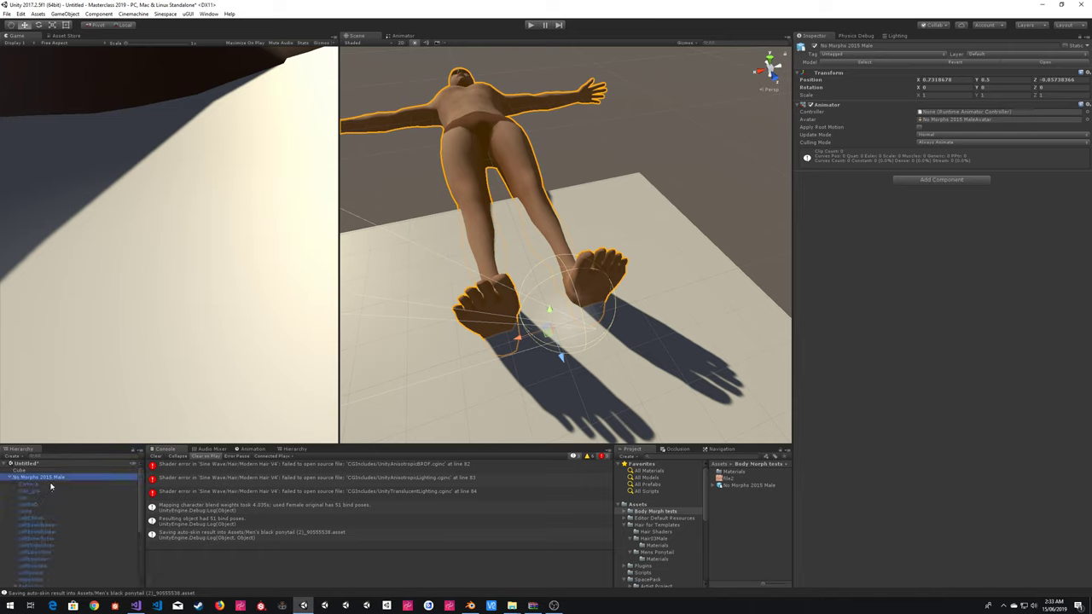
pyautogui.click(34, 492)
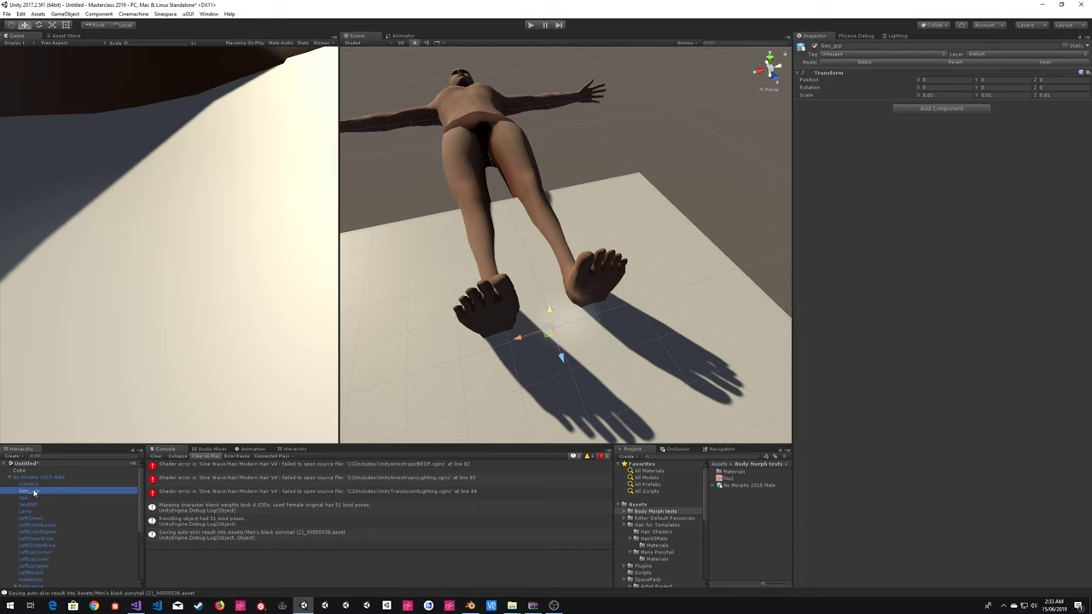
pyautogui.click(35, 478)
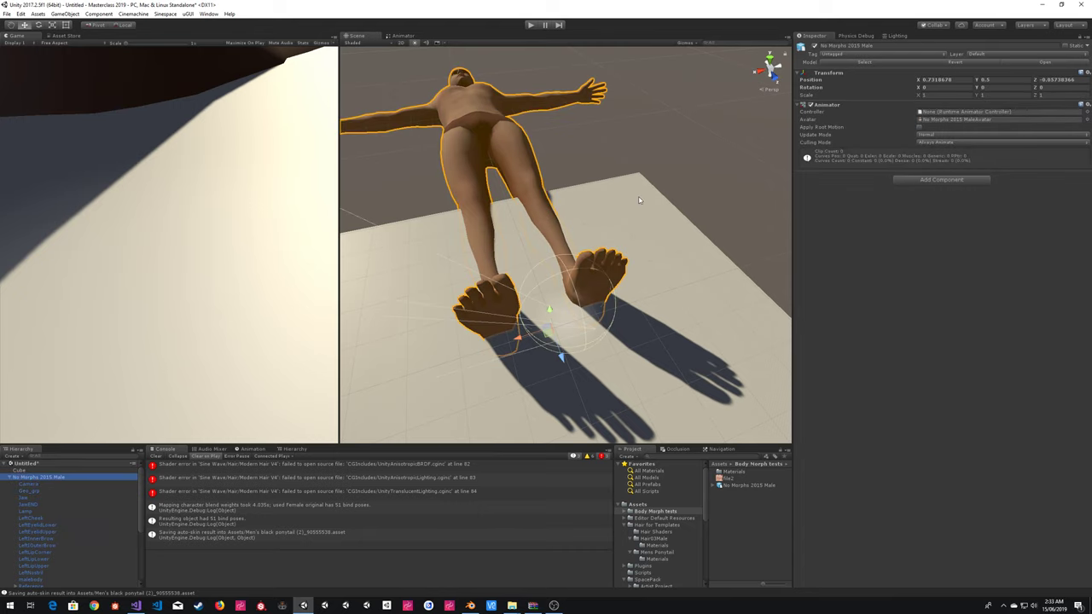
# - Switch to Blender and export the scene as "No morph 2015 FBX.fbx" in Body Morph tests with experimental Apply Transform enabled, returning to Unity
pyautogui.hotkey('alt', 'Tab')
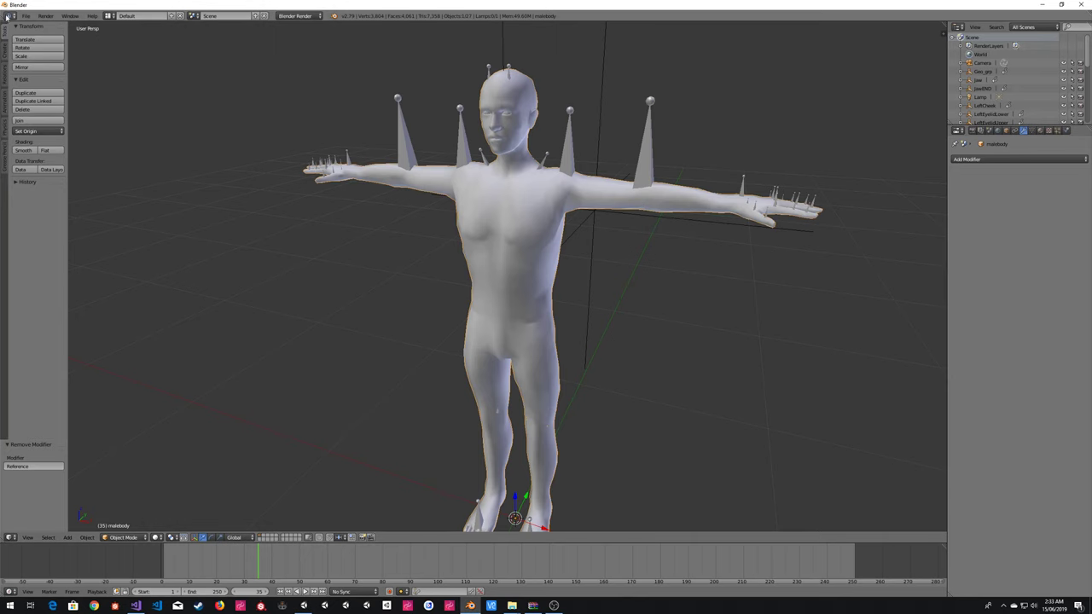
pyautogui.click(26, 15)
pyautogui.moveTo(43, 186)
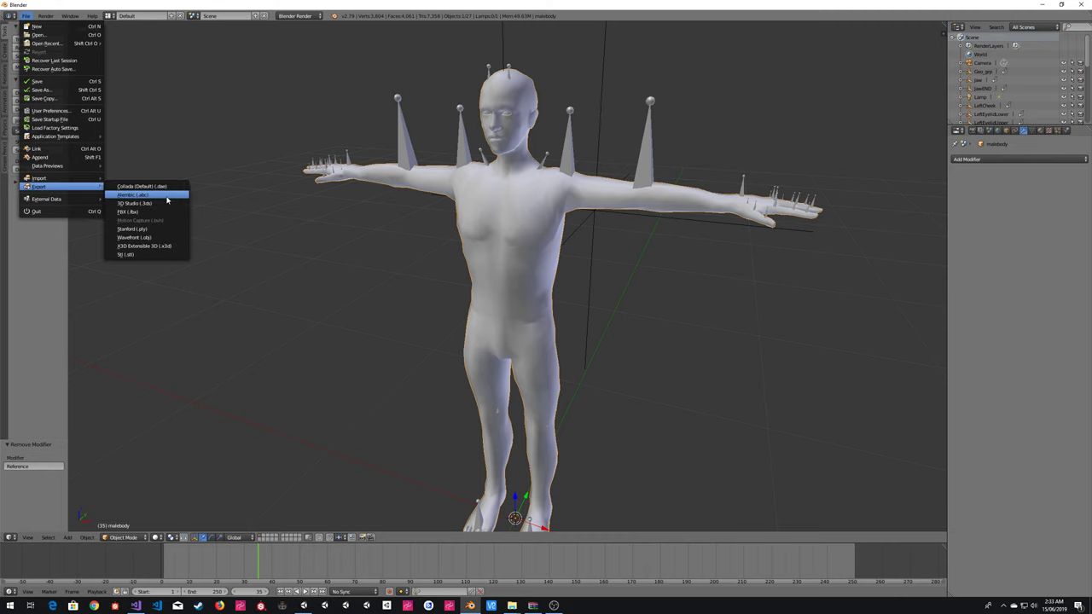
pyautogui.click(140, 209)
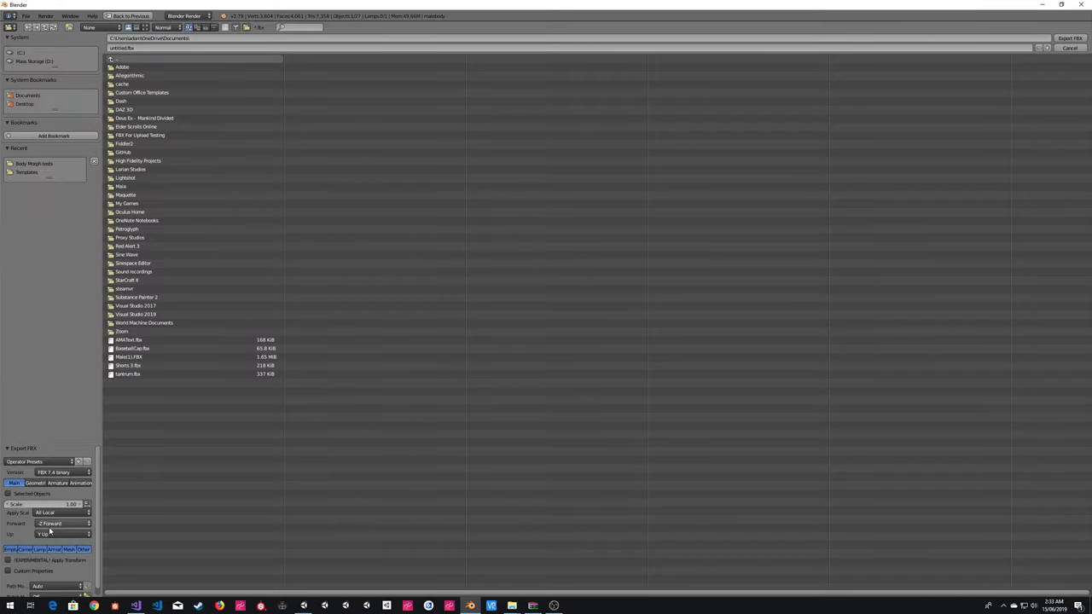
pyautogui.click(34, 164)
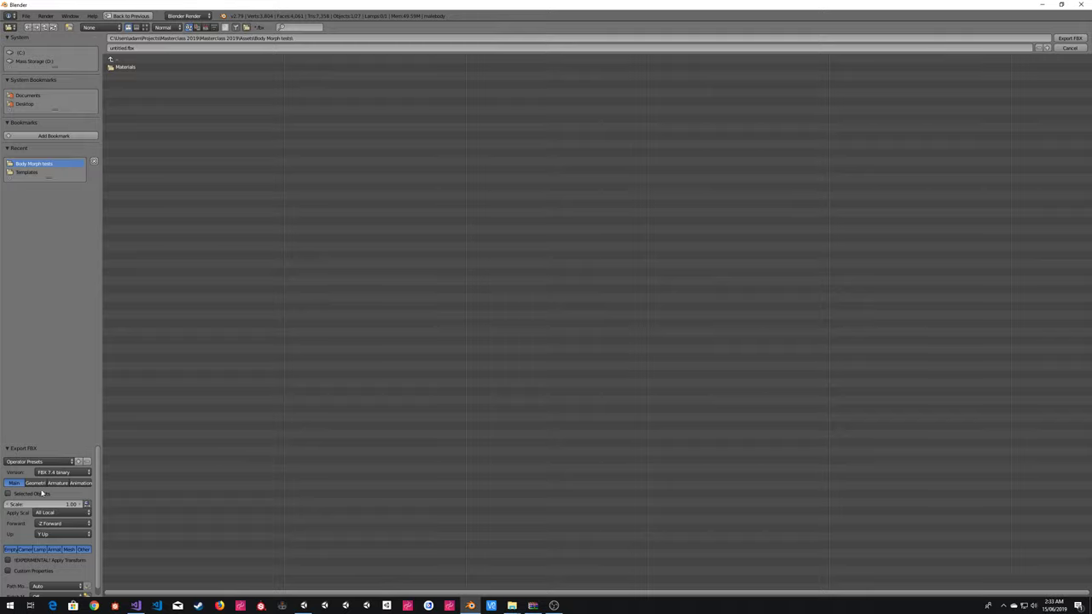
pyautogui.click(33, 561)
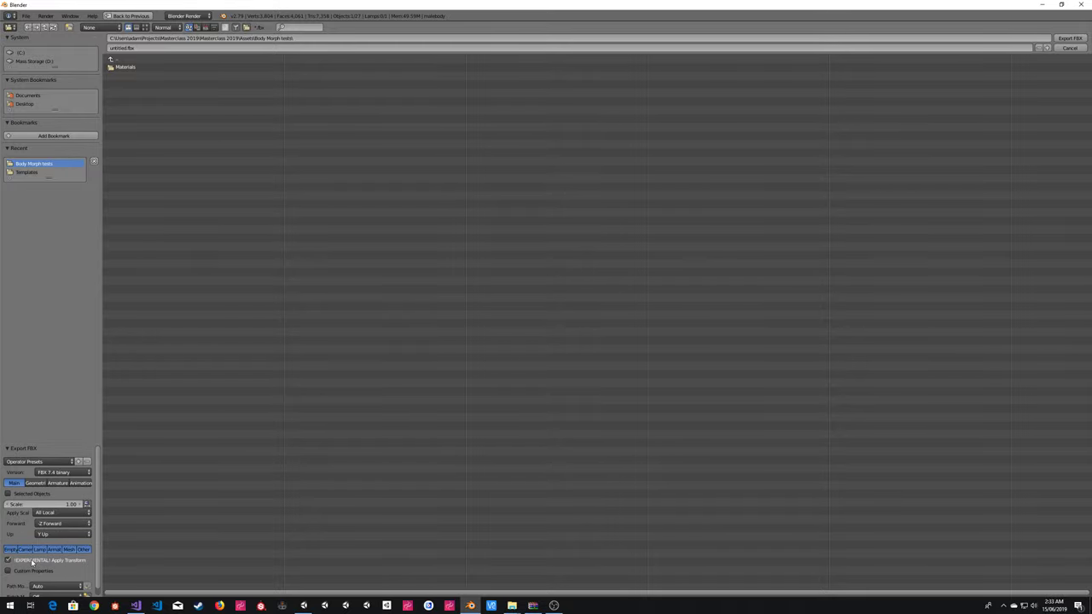
pyautogui.click(150, 49)
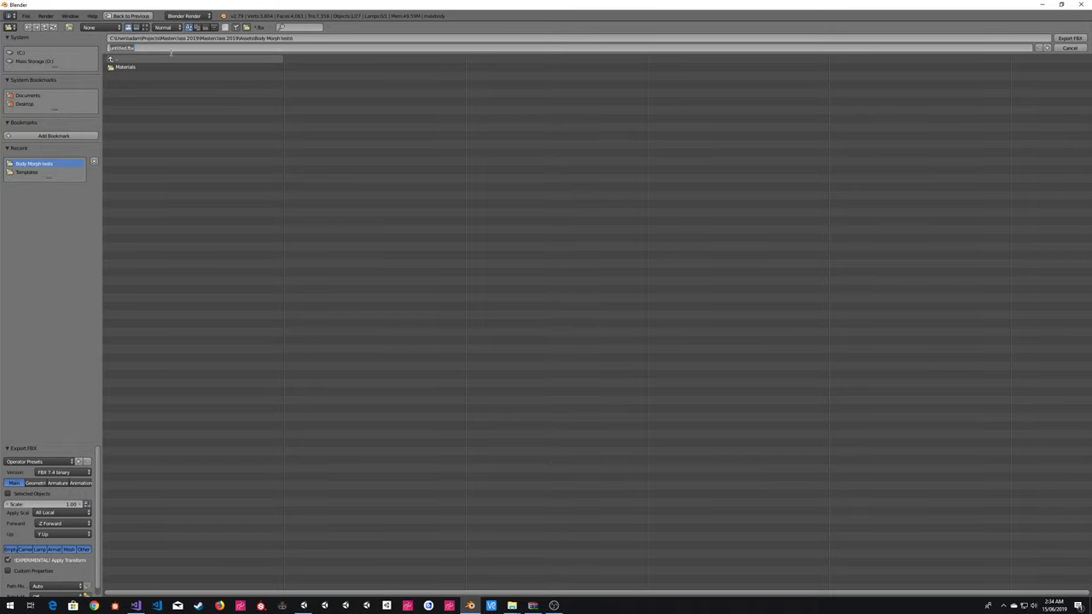
pyautogui.write('No morph 2015 FBX')
pyautogui.press('Return')
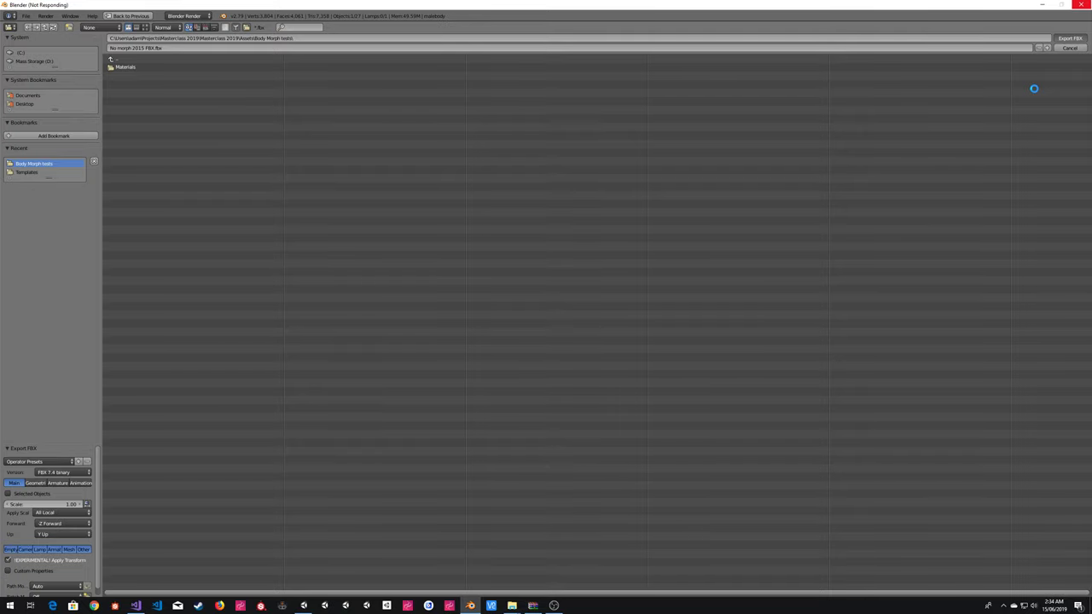
pyautogui.hotkey('alt', 'Tab')
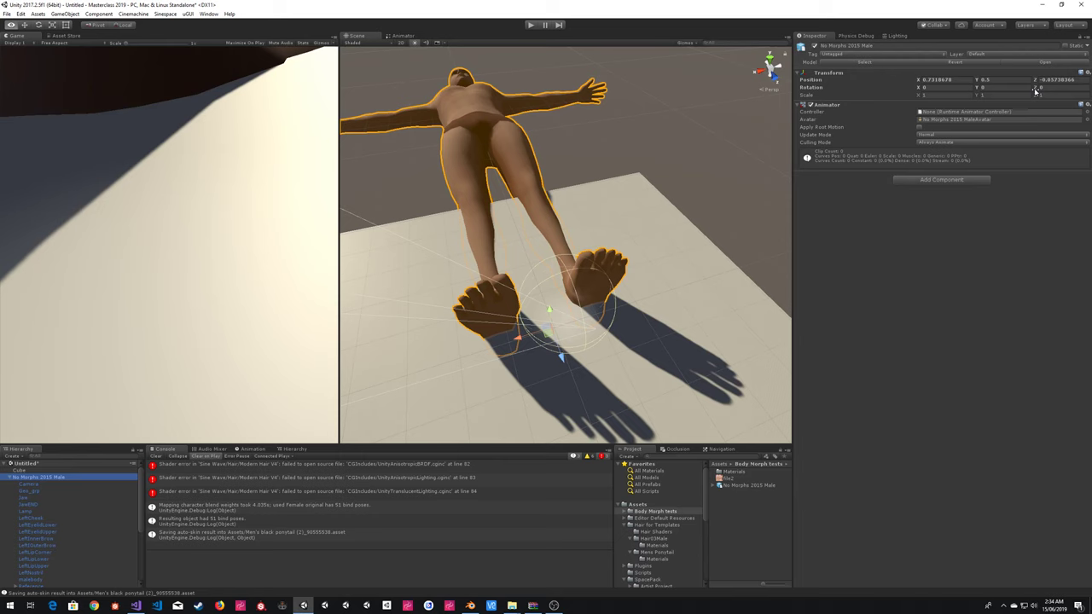
# - Remove the Animator component from the No Morphs 2015 Male object and check the model in the scene
pyautogui.click(642, 163)
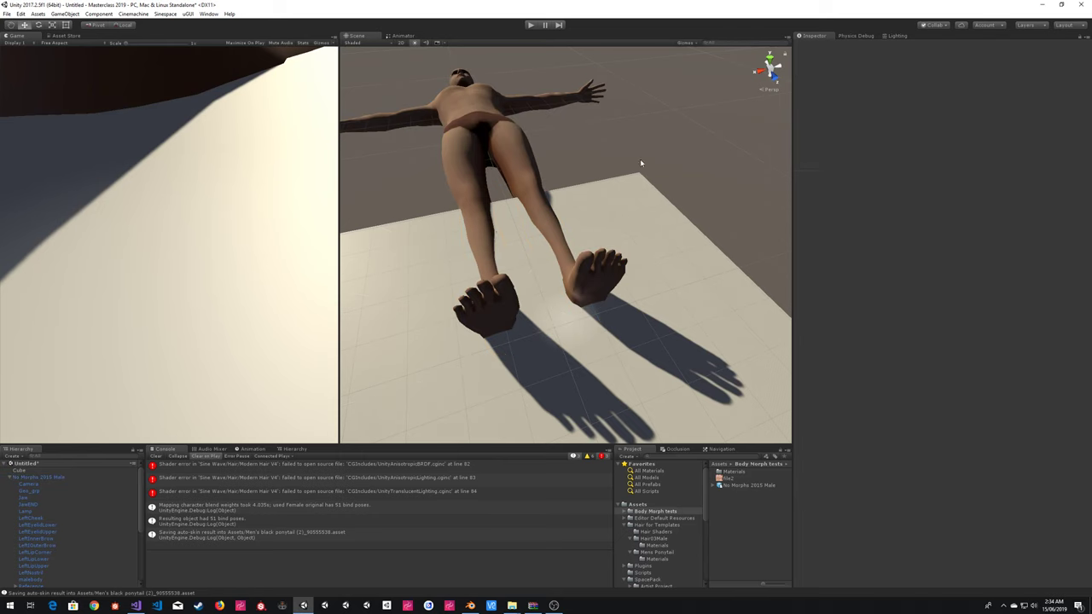
pyautogui.click(479, 144)
pyautogui.rightClick(837, 106)
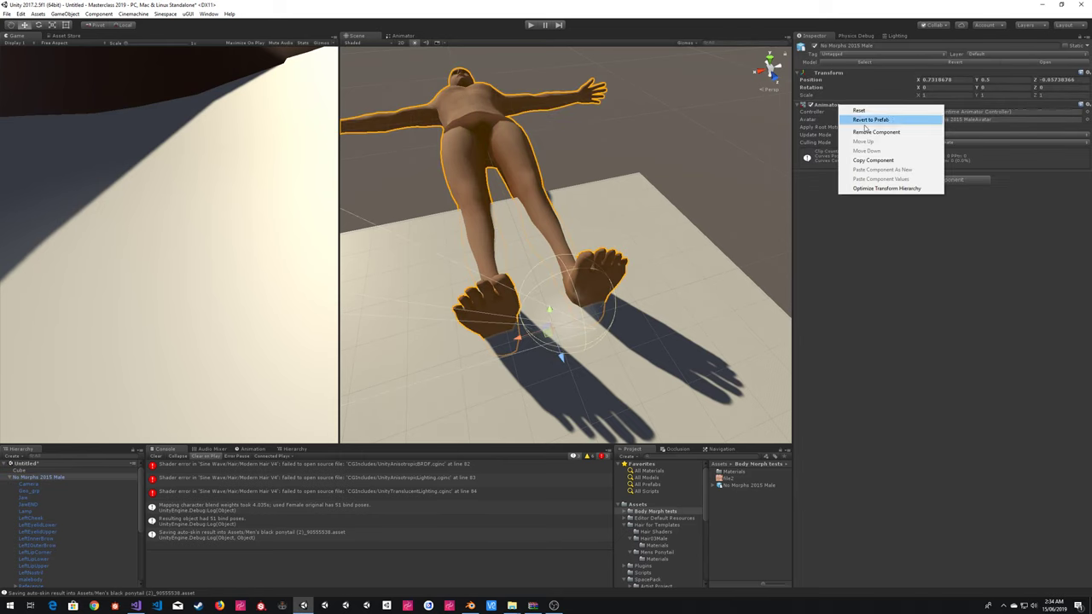
pyautogui.click(853, 117)
pyautogui.click(635, 161)
pyautogui.keyDown('alt'); pyautogui.moveTo(636, 161); pyautogui.dragTo(581, 134); pyautogui.keyUp('alt')
pyautogui.click(500, 170)
pyautogui.scroll(5, 581, 135)
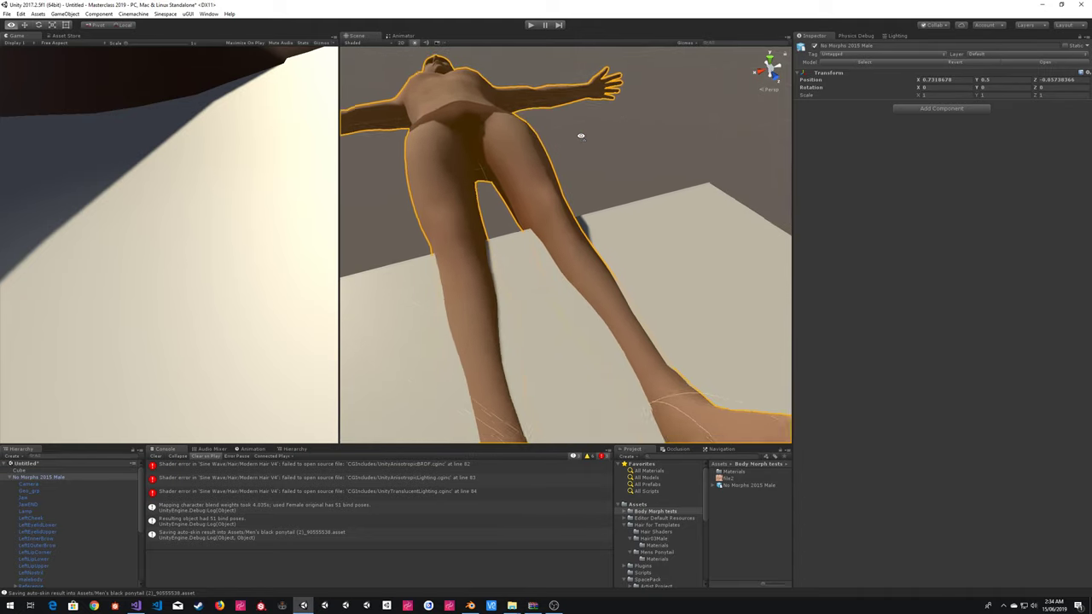
pyautogui.scroll(-5, 581, 134)
# - Switch to Blender, force the unresponsive program to close and launch it again
pyautogui.hotkey('alt', 'Tab')
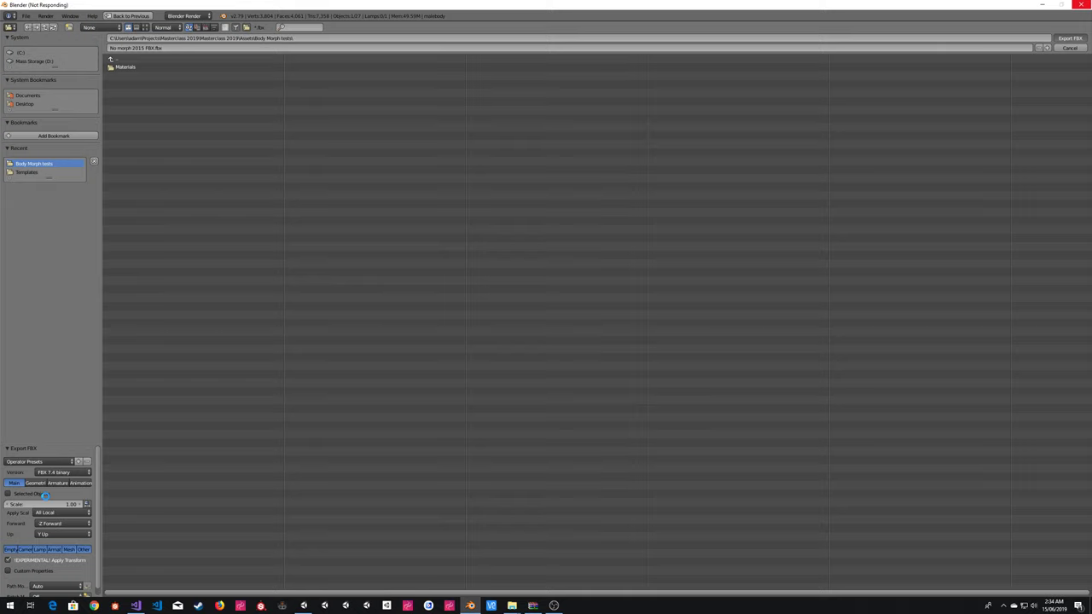
pyautogui.click(1081, 5)
pyautogui.click(528, 310)
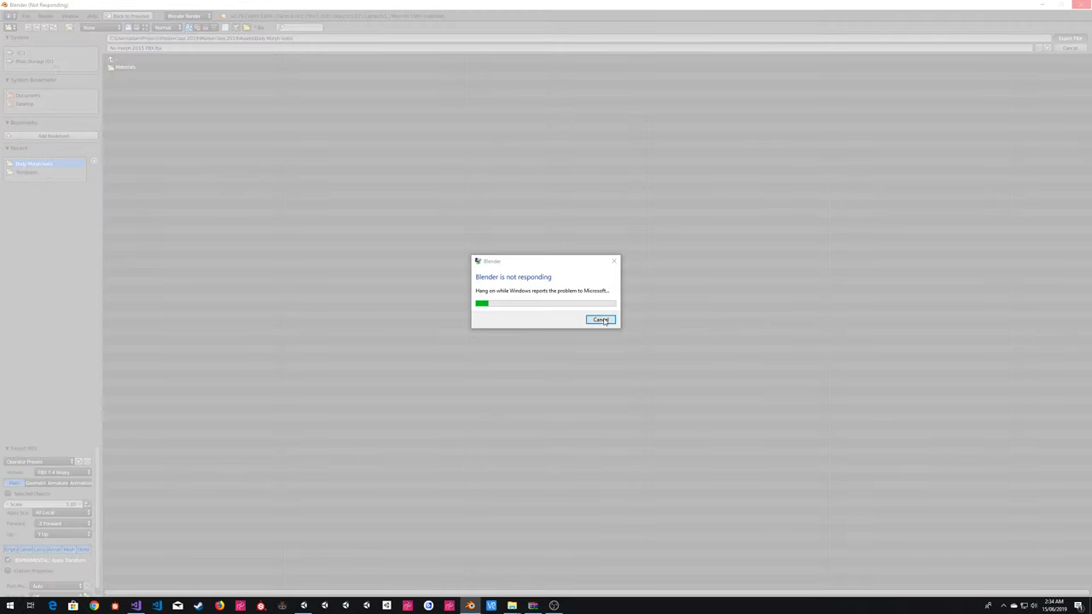
pyautogui.click(470, 606)
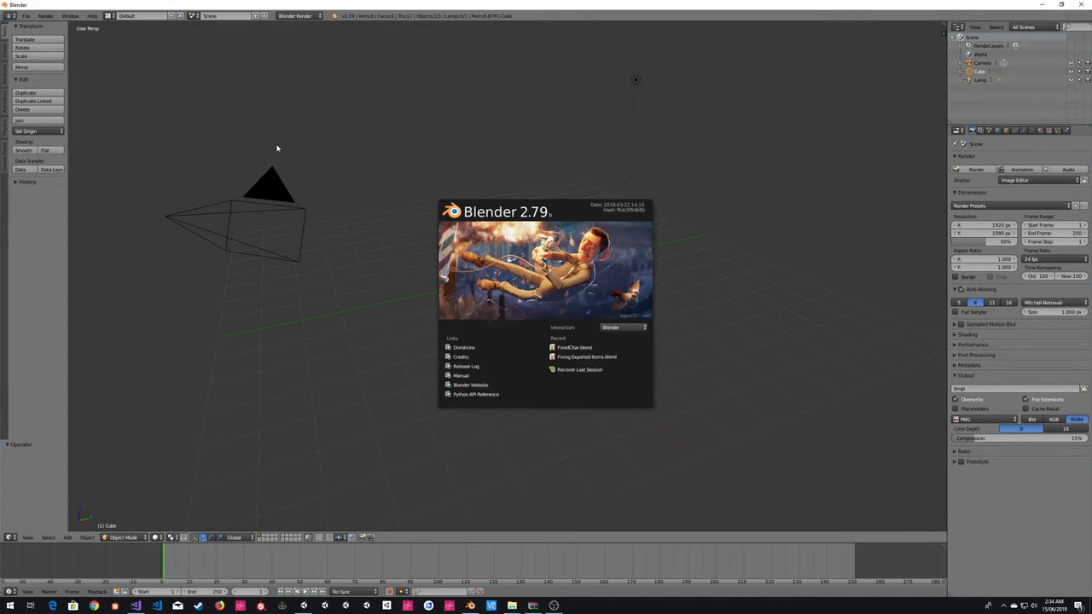
# - Delete the default cube and import "2015 Male.fbx" from the Templates folder
pyautogui.click(349, 157)
pyautogui.press('Delete')
pyautogui.click(25, 16)
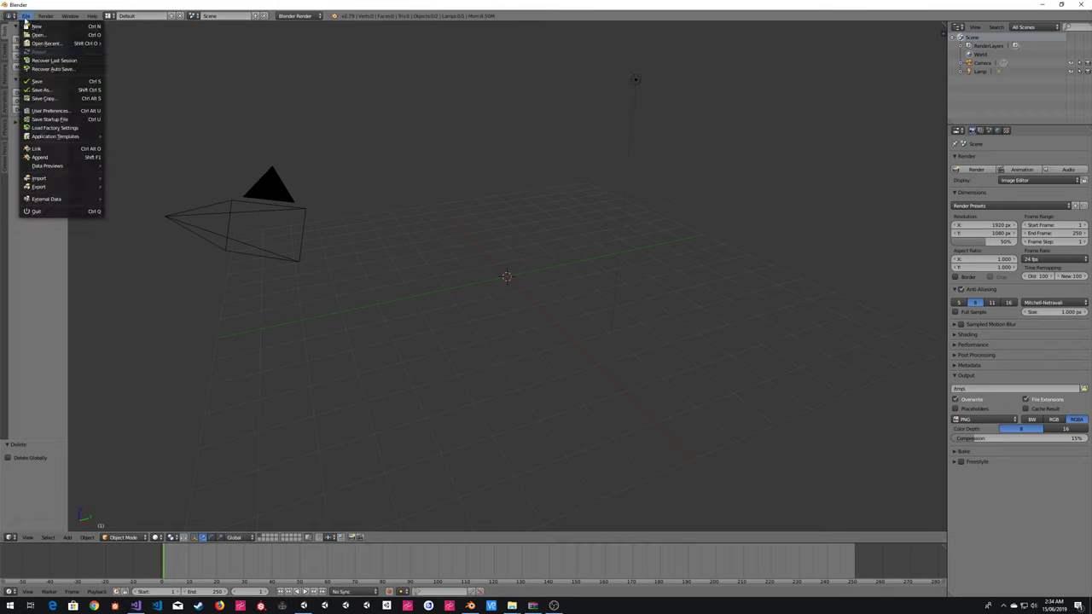
pyautogui.moveTo(73, 177)
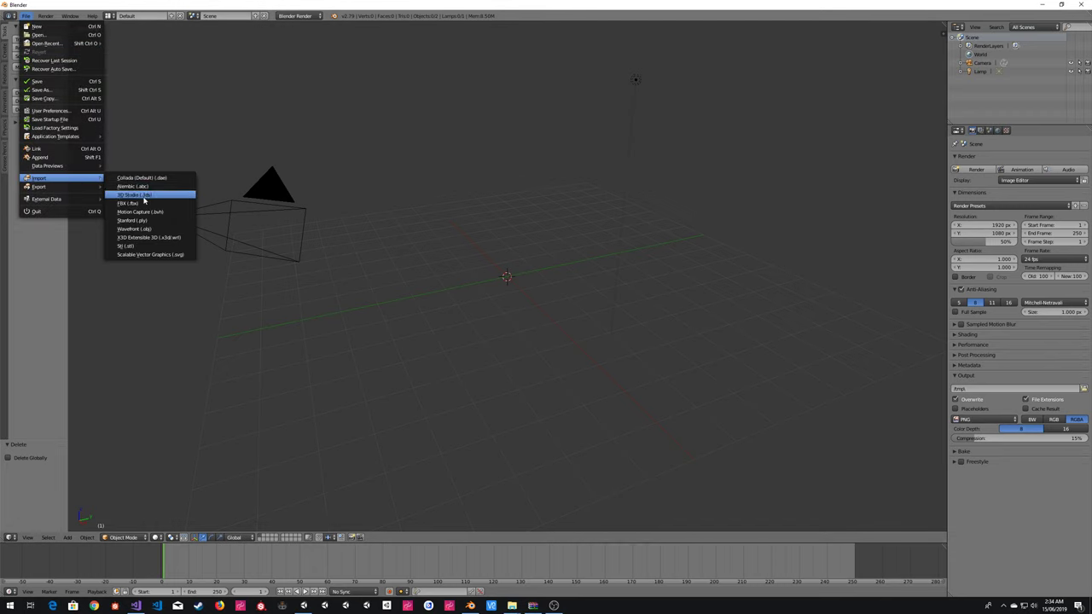
pyautogui.click(146, 205)
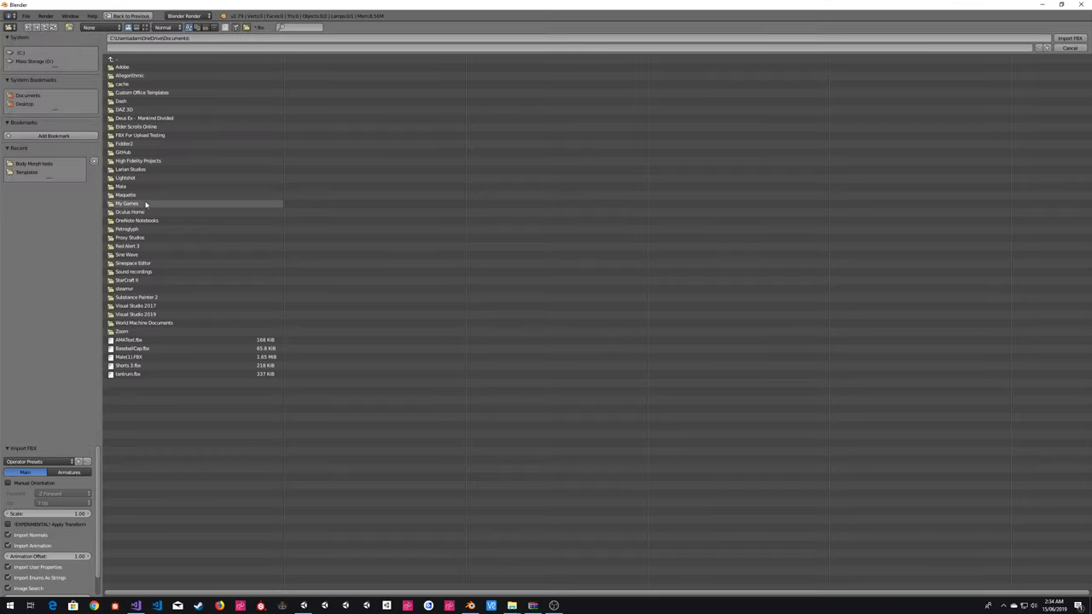
pyautogui.click(37, 171)
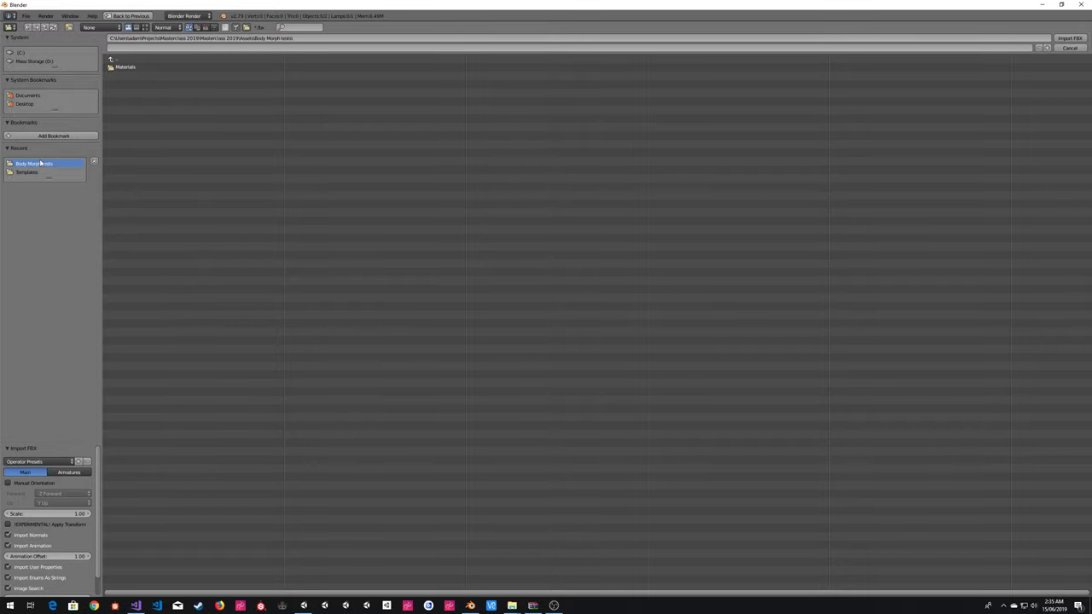
pyautogui.click(141, 118)
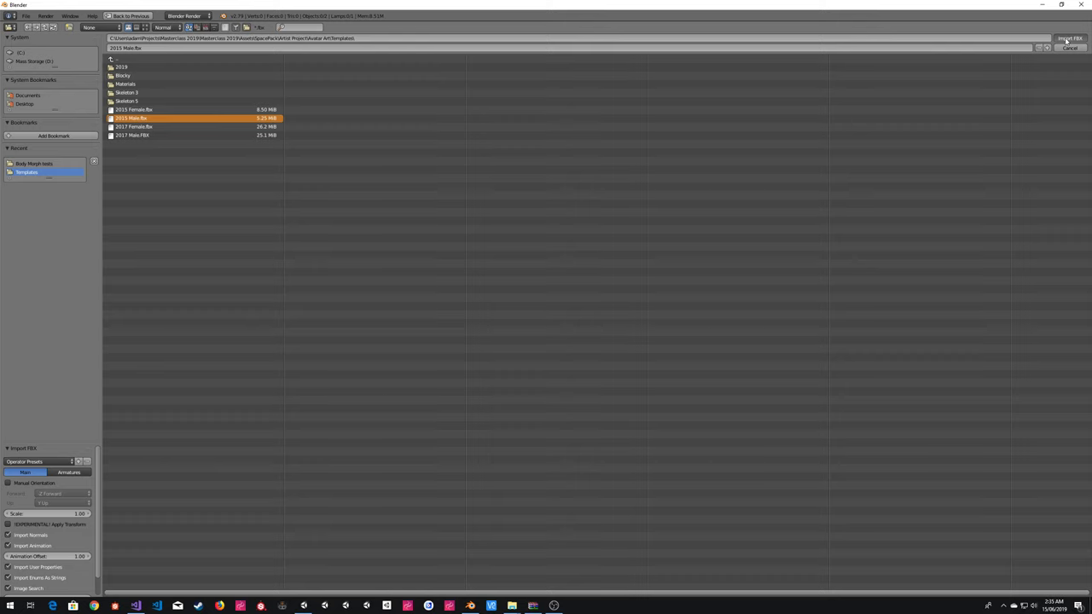
# - Switch to Unity and delete the No Morphs 2015 Male object from the scene
pyautogui.hotkey('alt', 'Tab')
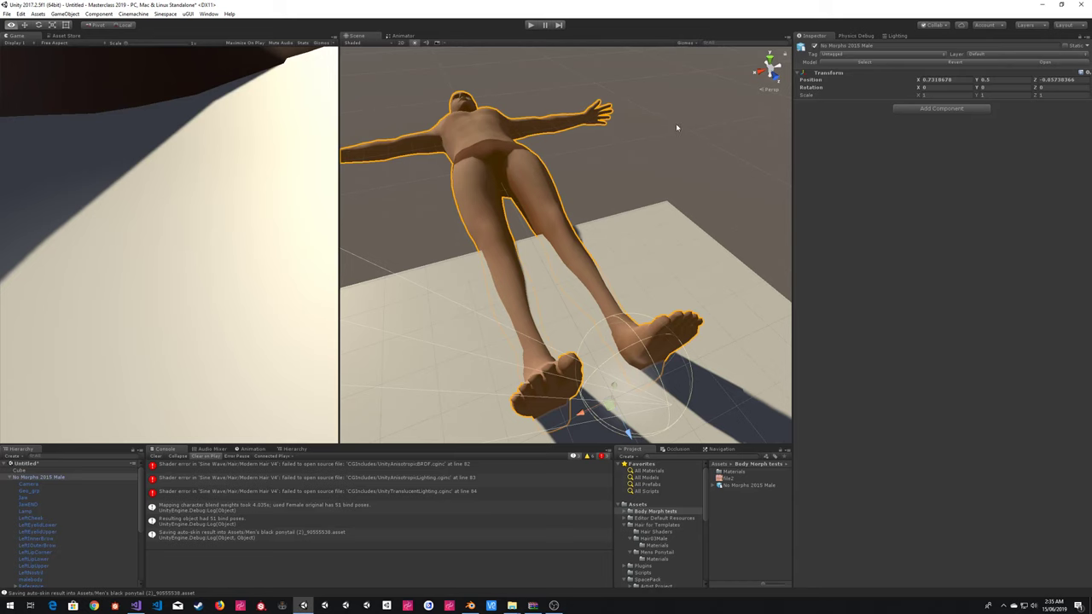
pyautogui.keyDown('alt'); pyautogui.moveTo(566, 151); pyautogui.dragTo(640, 167); pyautogui.keyUp('alt')
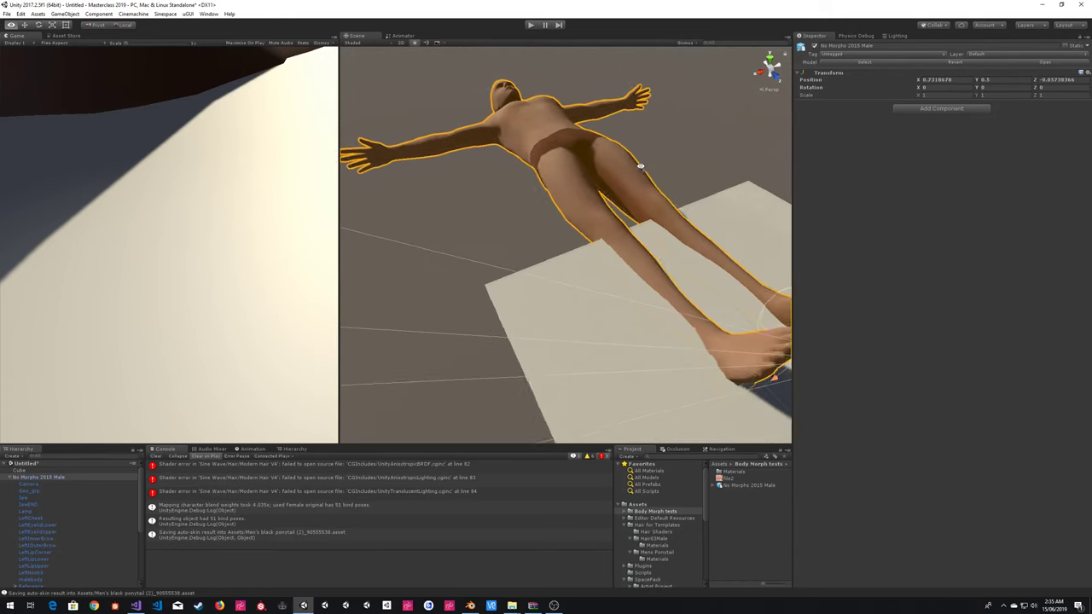
pyautogui.moveTo(641, 166); pyautogui.dragTo(699, 156, button='right')
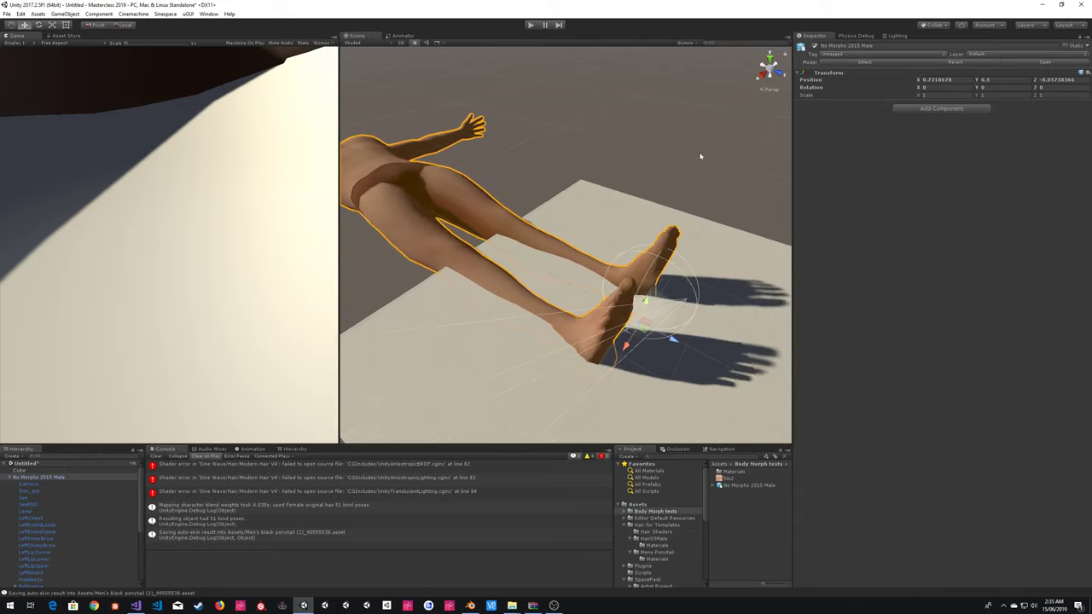
pyautogui.click(12, 479)
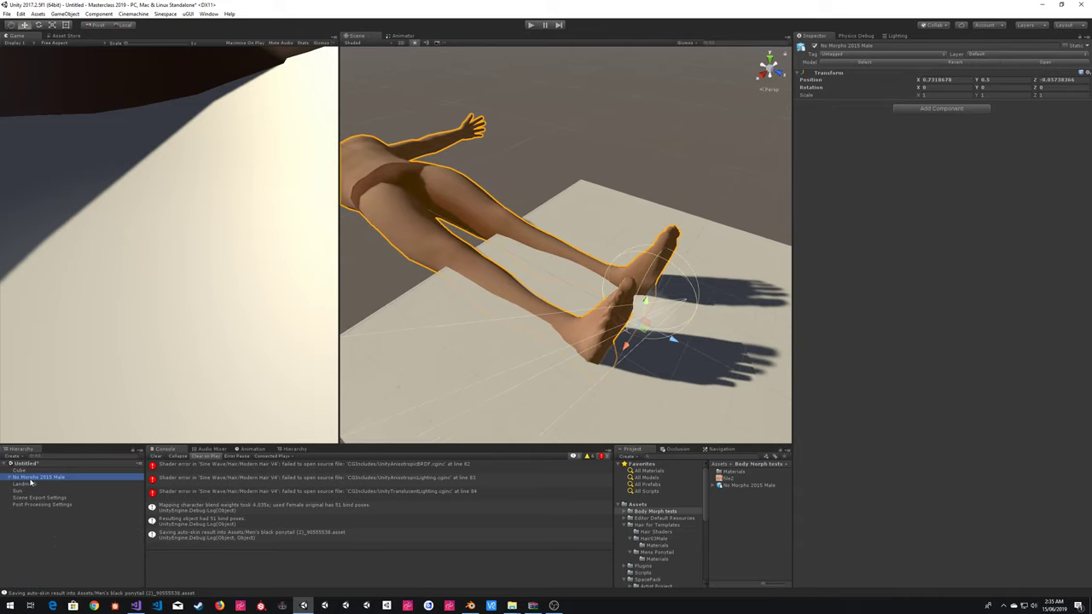
pyautogui.press('Delete')
# - Switch to Blender, enter Edit Mode on the male body mesh and set the selection mode to edges
pyautogui.hotkey('alt', 'Tab')
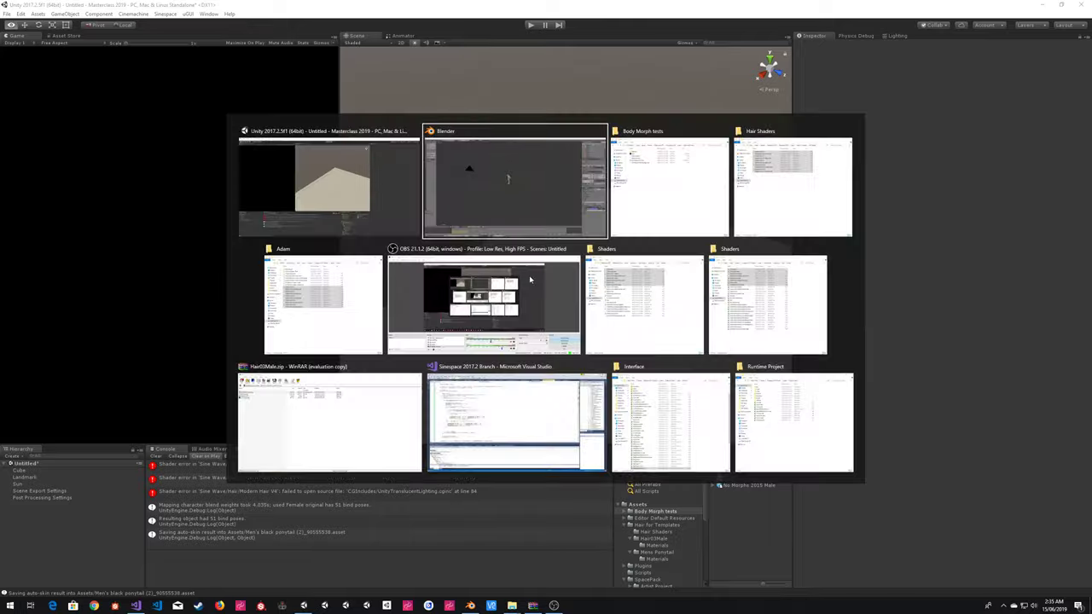
pyautogui.scroll(8, 543, 240)
pyautogui.moveTo(543, 240)
pyautogui.mouseDown(button='middle')
pyautogui.moveTo(621, 240)
pyautogui.moveTo(585, 293)
pyautogui.moveTo(475, 240)
pyautogui.moveTo(631, 291)
pyautogui.moveTo(640, 244)
pyautogui.moveTo(644, 295)
pyautogui.moveTo(424, 333)
pyautogui.moveTo(424, 312)
pyautogui.moveTo(667, 302)
pyautogui.mouseUp(button='middle')
pyautogui.rightClick(477, 236)
pyautogui.press('Tab')
pyautogui.scroll(1, 614, 311)
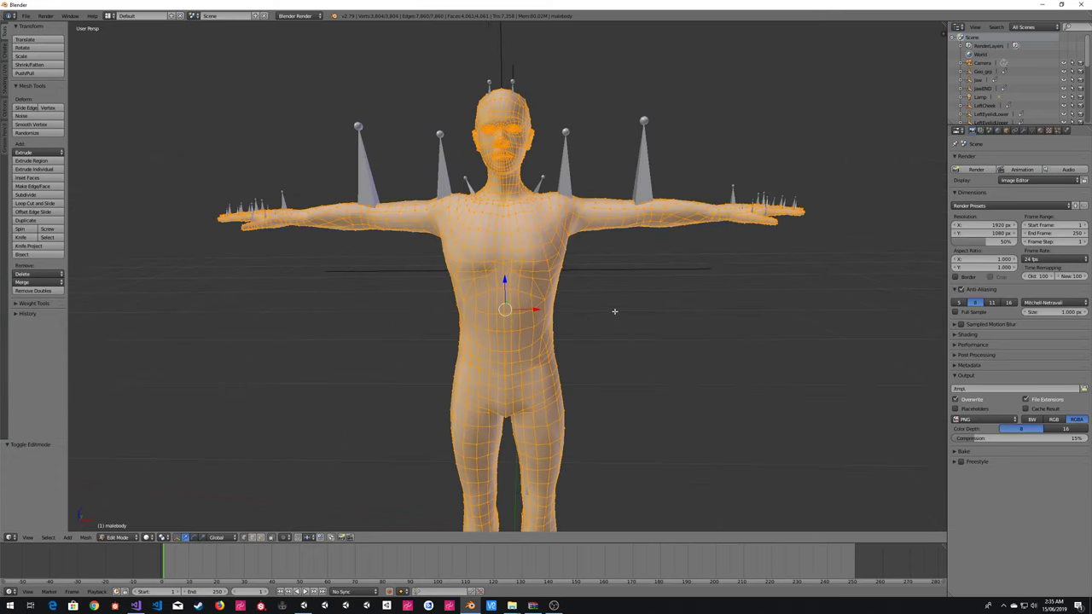
pyautogui.scroll(1, 504, 270)
pyautogui.rightClick(523, 274)
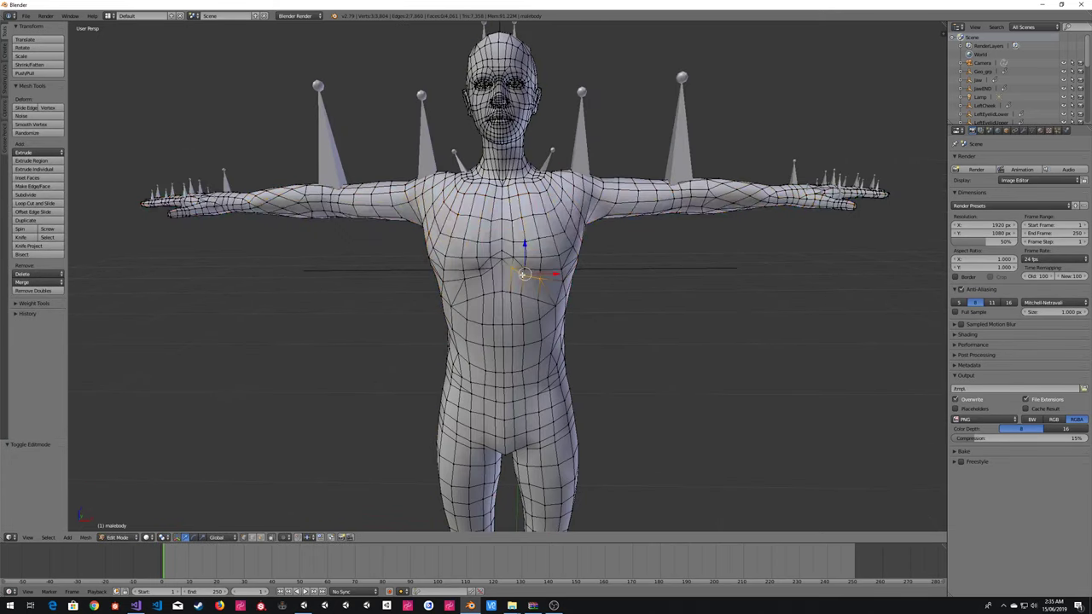
pyautogui.hotkey('ctrl', 'Tab')
pyautogui.click(508, 282)
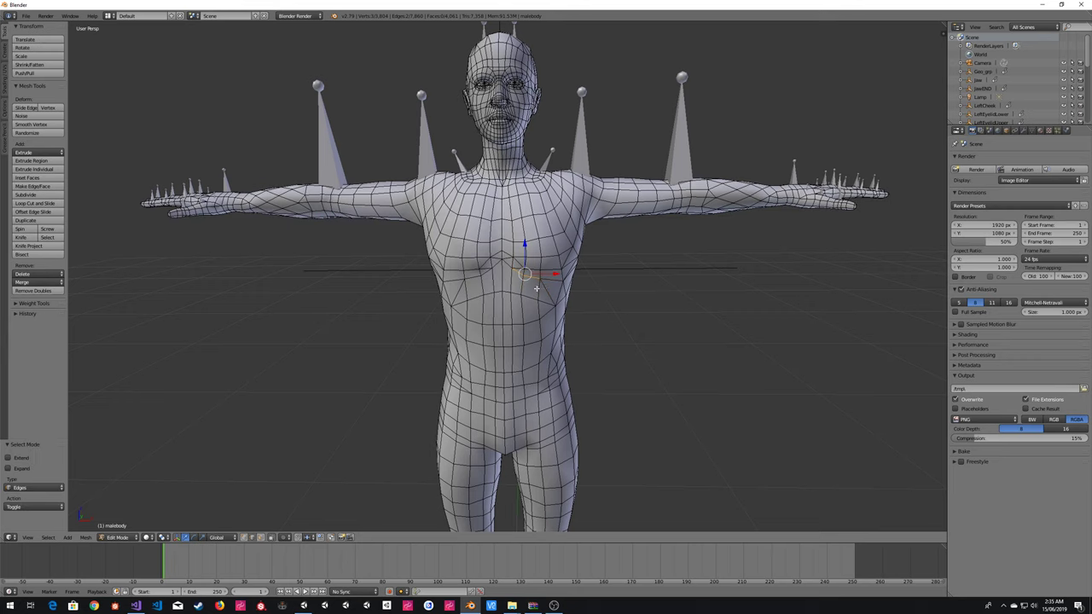
# - Select the edge rings around the chest and abdomen, scale them up about 1.2 times and raise them 0.030 along Z
pyautogui.rightClick(552, 279)
pyautogui.keyDown('alt'); pyautogui.rightClick(533, 278); pyautogui.keyUp('alt')
pyautogui.rightClick(531, 278)
pyautogui.press('a')
pyautogui.rightClick(524, 272)
pyautogui.rightClick(525, 261)
pyautogui.keyDown('ctrl'); pyautogui.keyDown('alt'); pyautogui.rightClick(525, 249); pyautogui.keyUp('alt'); pyautogui.keyUp('ctrl')
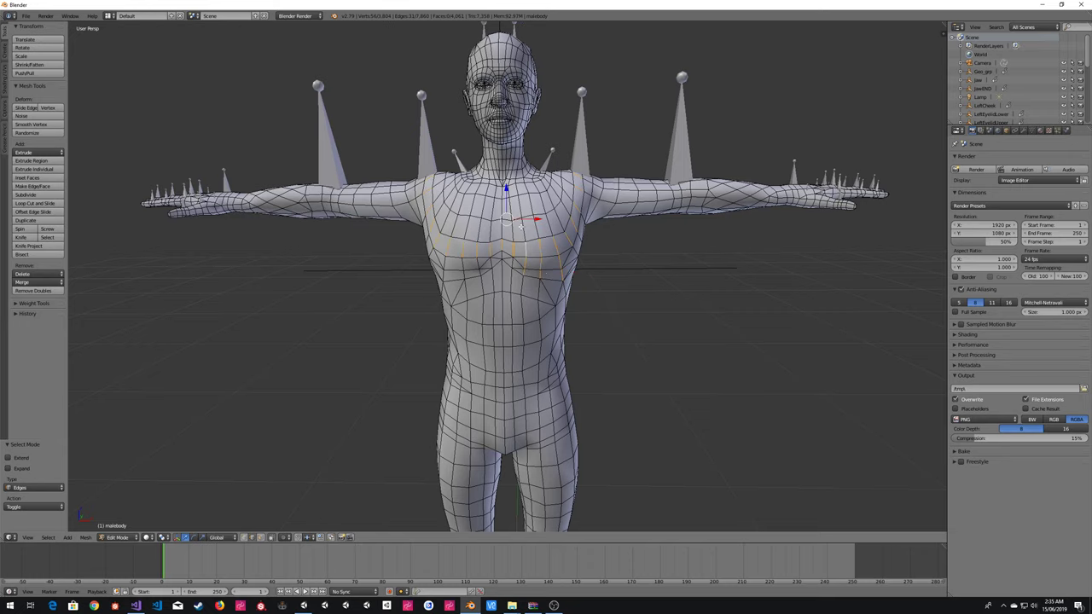
pyautogui.keyDown('shift'); pyautogui.rightClick(462, 263); pyautogui.keyUp('shift')
pyautogui.moveTo(486, 268); pyautogui.dragTo(582, 303, button='middle')
pyautogui.keyDown('shift'); pyautogui.rightClick(480, 290); pyautogui.keyUp('shift')
pyautogui.keyDown('ctrl'); pyautogui.keyDown('alt'); pyautogui.keyDown('shift'); pyautogui.rightClick(479, 310); pyautogui.keyUp('shift'); pyautogui.keyUp('alt'); pyautogui.keyUp('ctrl')
pyautogui.press('s')
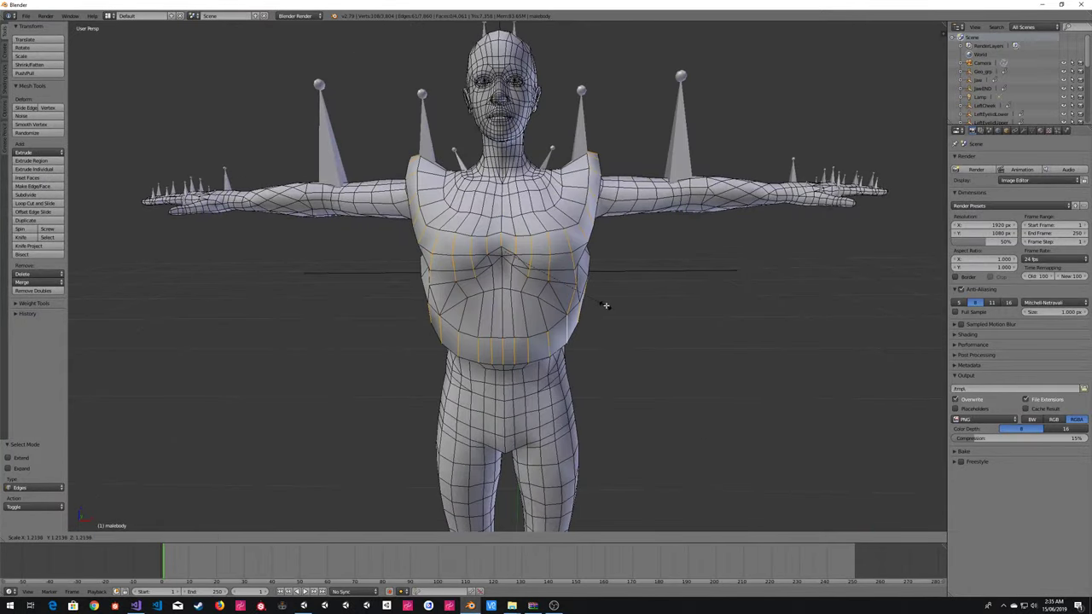
pyautogui.click(608, 305)
pyautogui.moveTo(503, 220); pyautogui.dragTo(503, 209)
# - Select the edge loop across the upper chest and raise it 0.060 along Z
pyautogui.moveTo(397, 239); pyautogui.dragTo(452, 254, button='middle')
pyautogui.keyDown('alt'); pyautogui.rightClick(453, 201); pyautogui.keyUp('alt')
pyautogui.keyDown('alt'); pyautogui.rightClick(452, 205); pyautogui.keyUp('alt')
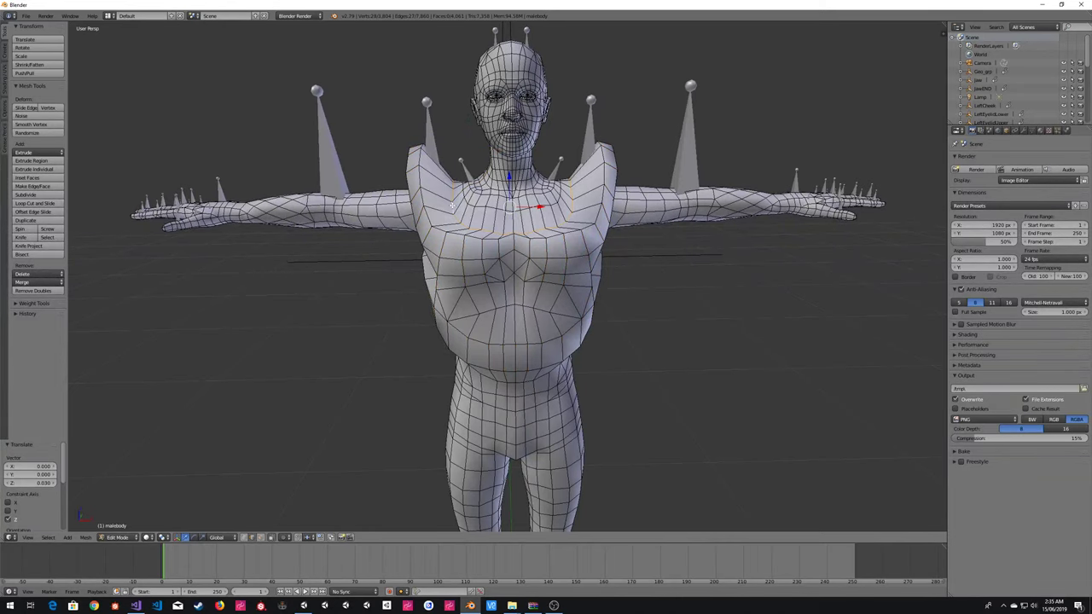
pyautogui.moveTo(510, 177); pyautogui.dragTo(510, 151)
# - Select the edge loop around the hips and scale it up by about 1.27
pyautogui.moveTo(390, 260); pyautogui.dragTo(566, 336, button='middle')
pyautogui.keyDown('alt'); pyautogui.keyDown('shift'); pyautogui.click(409, 339); pyautogui.keyUp('shift'); pyautogui.keyUp('alt')
pyautogui.click(385, 340)
pyautogui.moveTo(489, 381); pyautogui.dragTo(822, 347, button='middle')
pyautogui.click(608, 338)
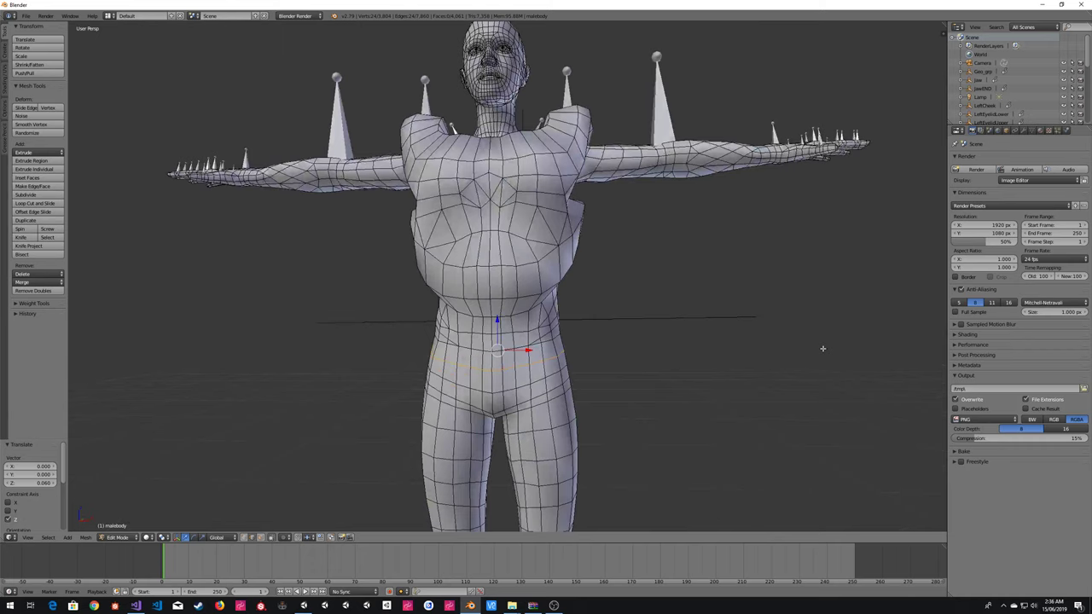
pyautogui.press('s')
pyautogui.click(833, 360)
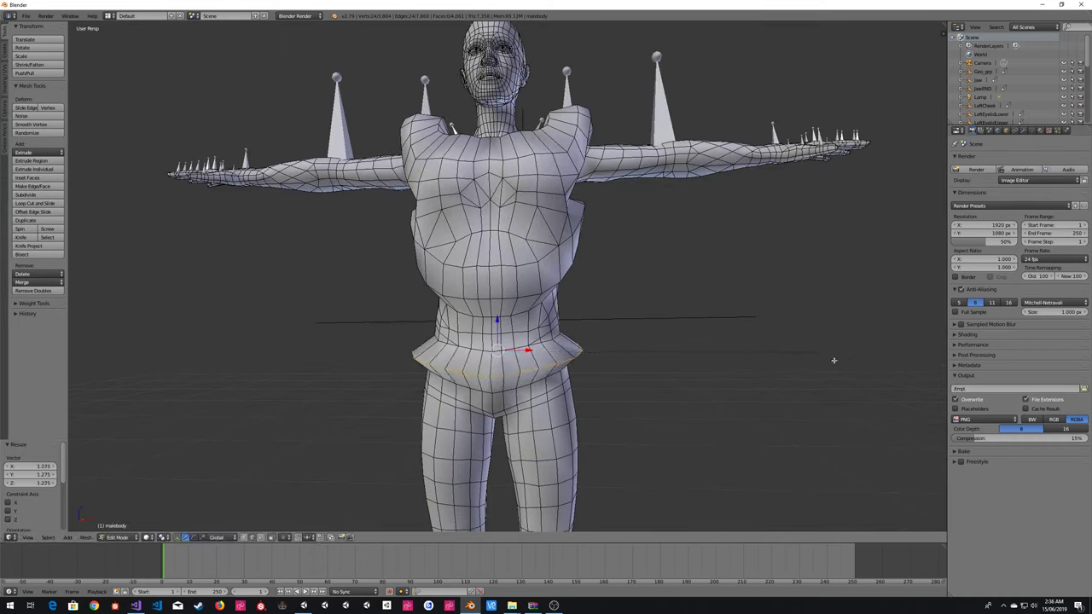
# - Select the edge loop just above the flared hip loop, scale it up by about 1.268 and raise it slightly
pyautogui.keyDown('alt'); pyautogui.keyDown('shift'); pyautogui.rightClick(548, 339); pyautogui.keyUp('shift'); pyautogui.keyUp('alt')
pyautogui.rightClick(547, 339)
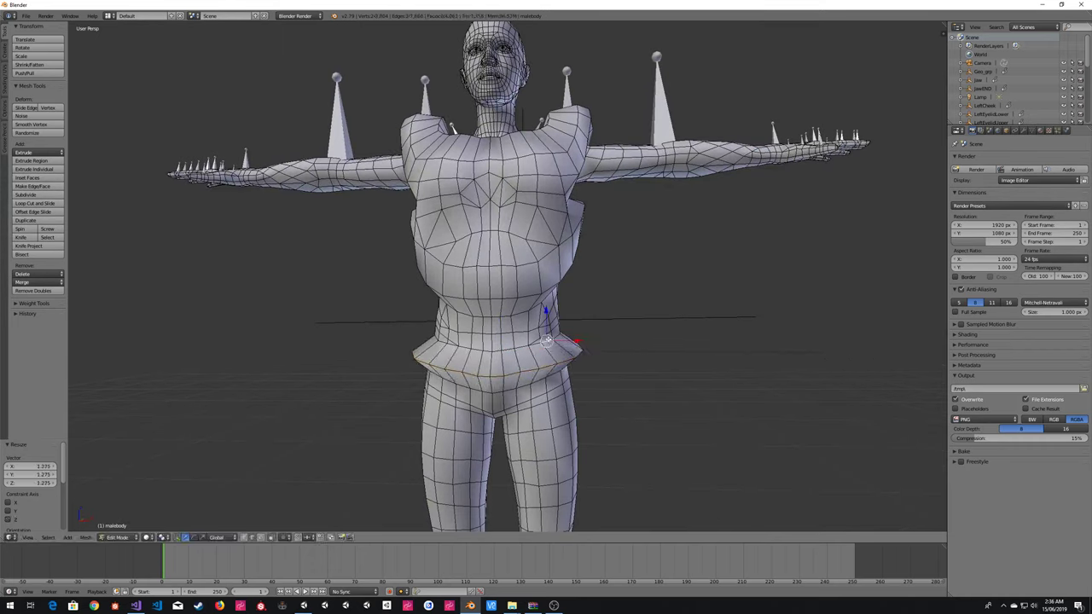
pyautogui.rightClick(551, 341)
pyautogui.keyDown('alt'); pyautogui.rightClick(536, 344); pyautogui.keyUp('alt')
pyautogui.keyDown('alt'); pyautogui.keyDown('shift'); pyautogui.rightClick(488, 348); pyautogui.keyUp('shift'); pyautogui.keyUp('alt')
pyautogui.moveTo(392, 348); pyautogui.dragTo(465, 341, button='middle')
pyautogui.scroll(2, 511, 340)
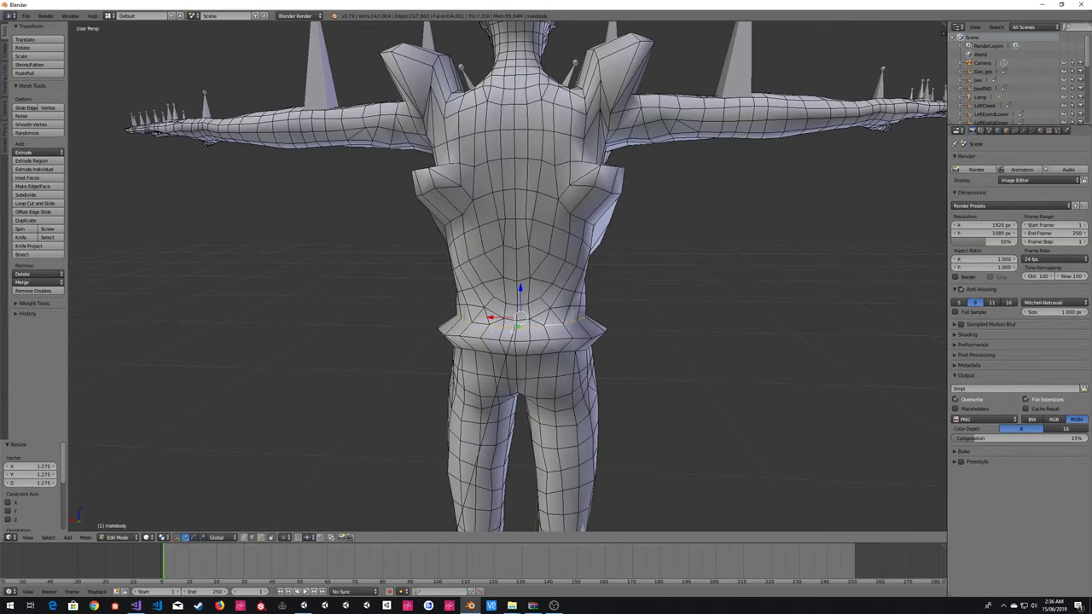
pyautogui.moveTo(694, 341); pyautogui.dragTo(719, 359, button='middle')
pyautogui.press('s')
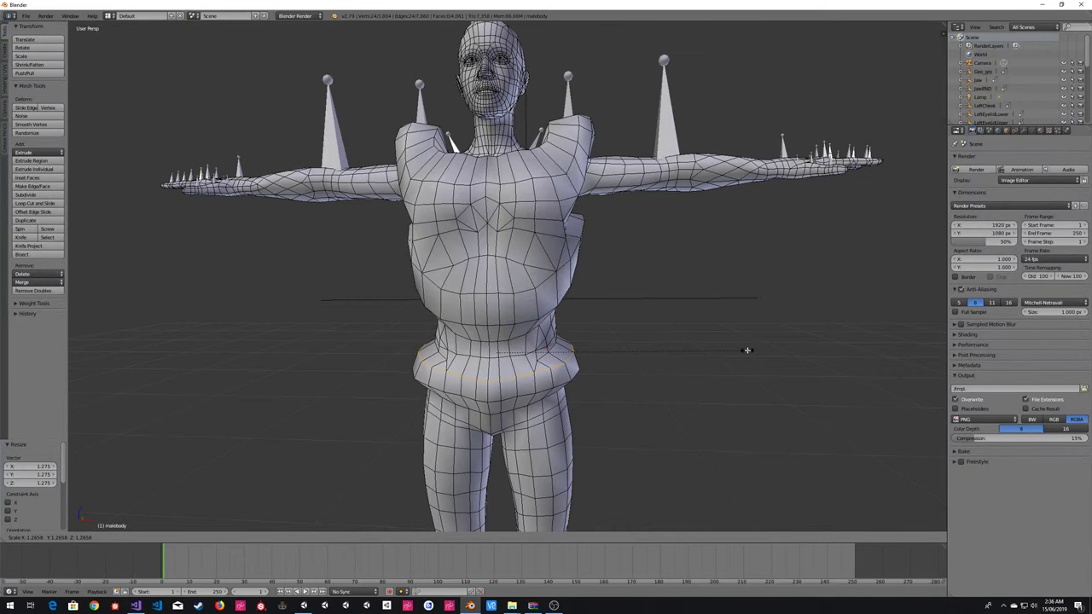
pyautogui.click(746, 350)
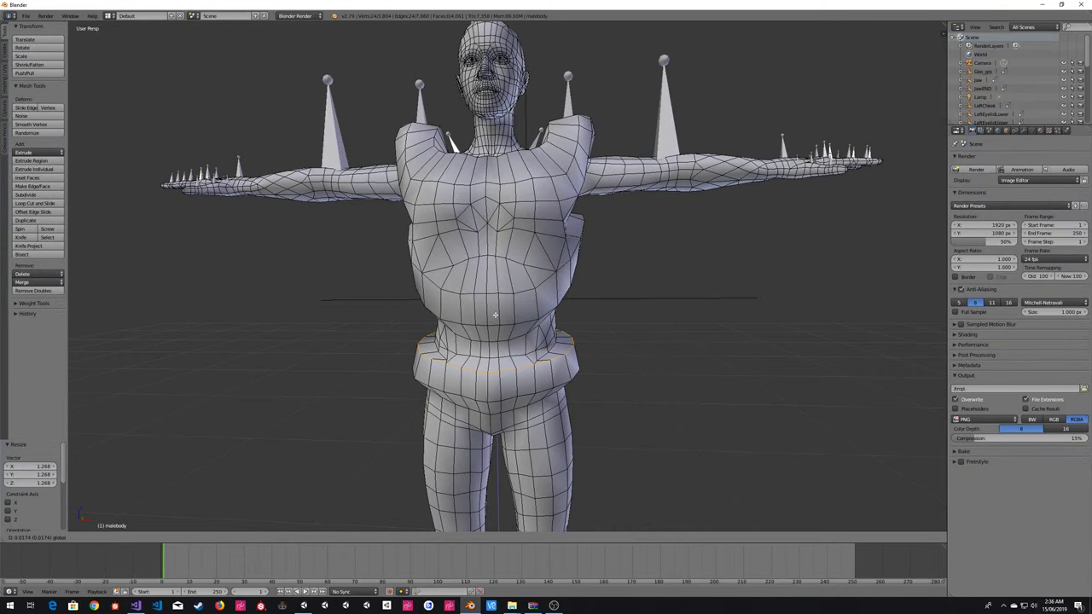
# - Inspect the reshaped torso and hips from several angles, both shaded and with the edit mesh shown
pyautogui.press('Tab')
pyautogui.scroll(-2, 629, 339)
pyautogui.moveTo(629, 339); pyautogui.dragTo(427, 343, button='middle')
pyautogui.press('Tab')
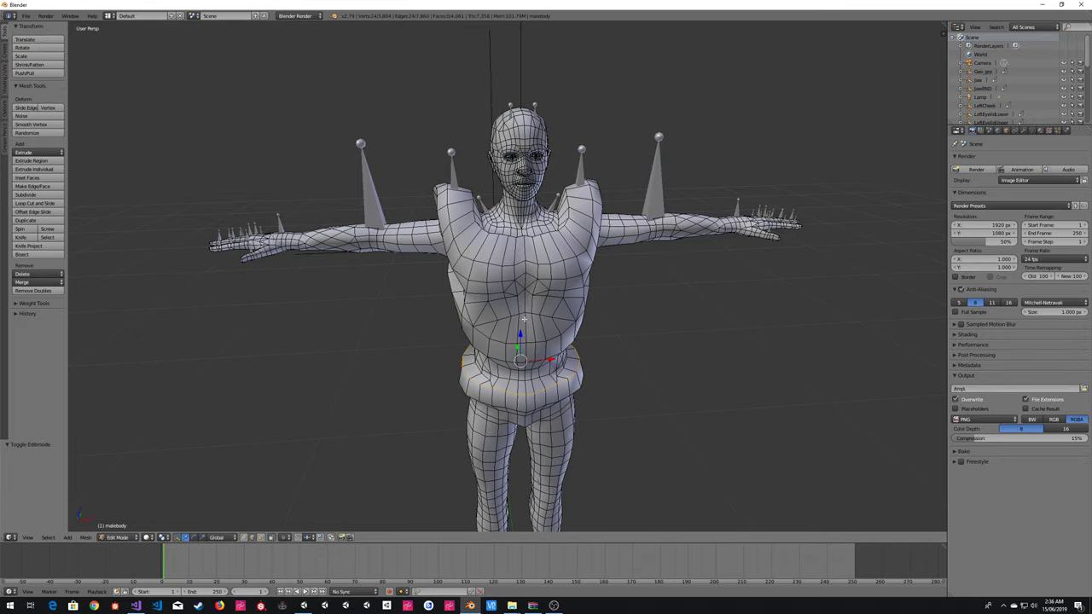
pyautogui.scroll(2, 696, 317)
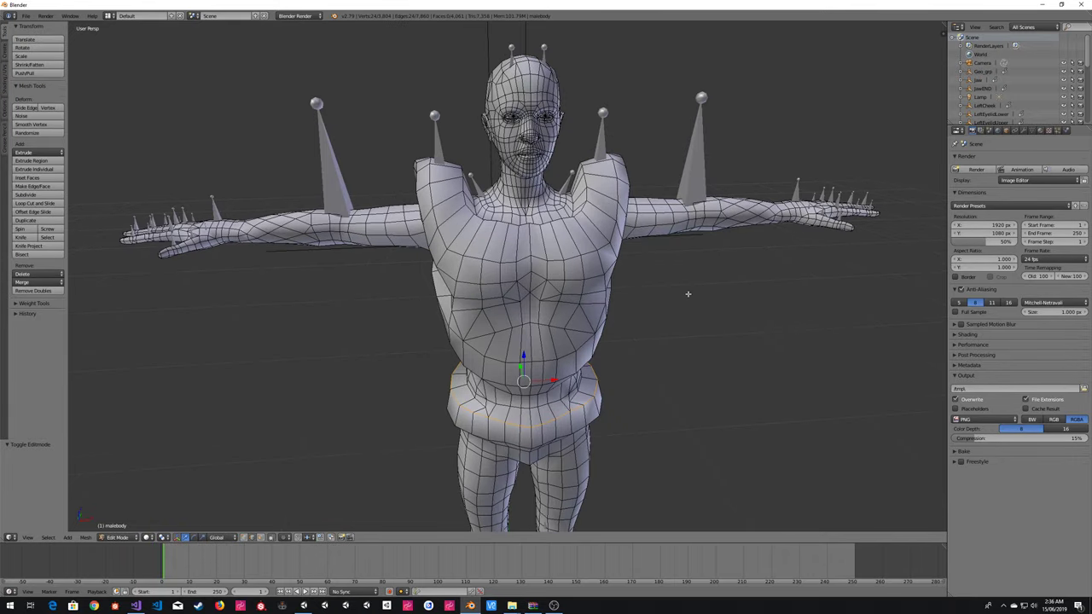
pyautogui.moveTo(687, 293); pyautogui.dragTo(621, 287, button='middle')
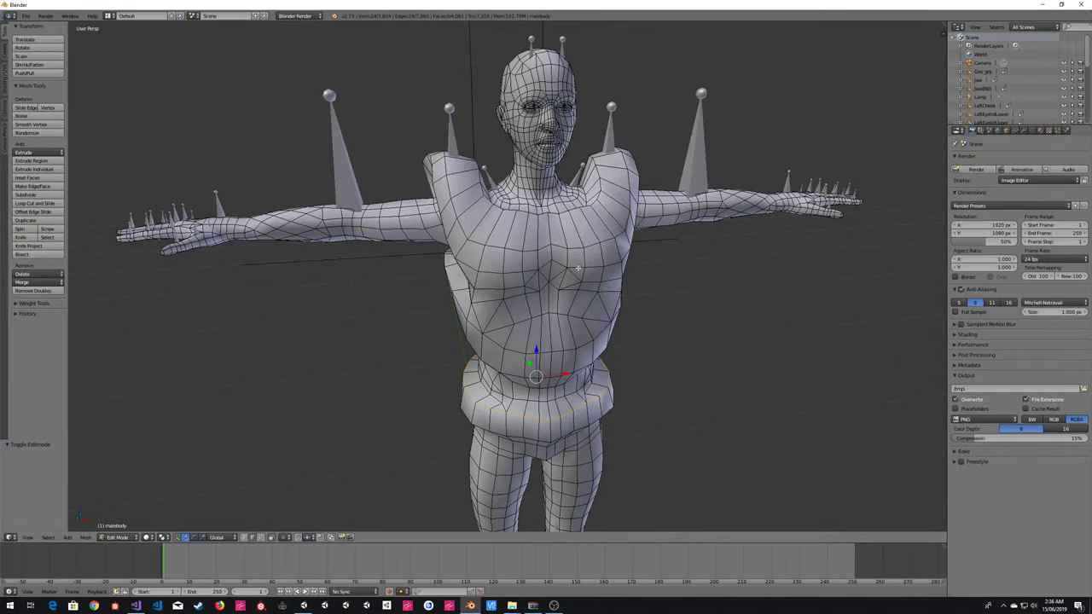
pyautogui.moveTo(702, 297); pyautogui.dragTo(546, 290, button='middle')
# - Leave Edit Mode and remove the Reference armature modifier from the male body
pyautogui.press('Tab')
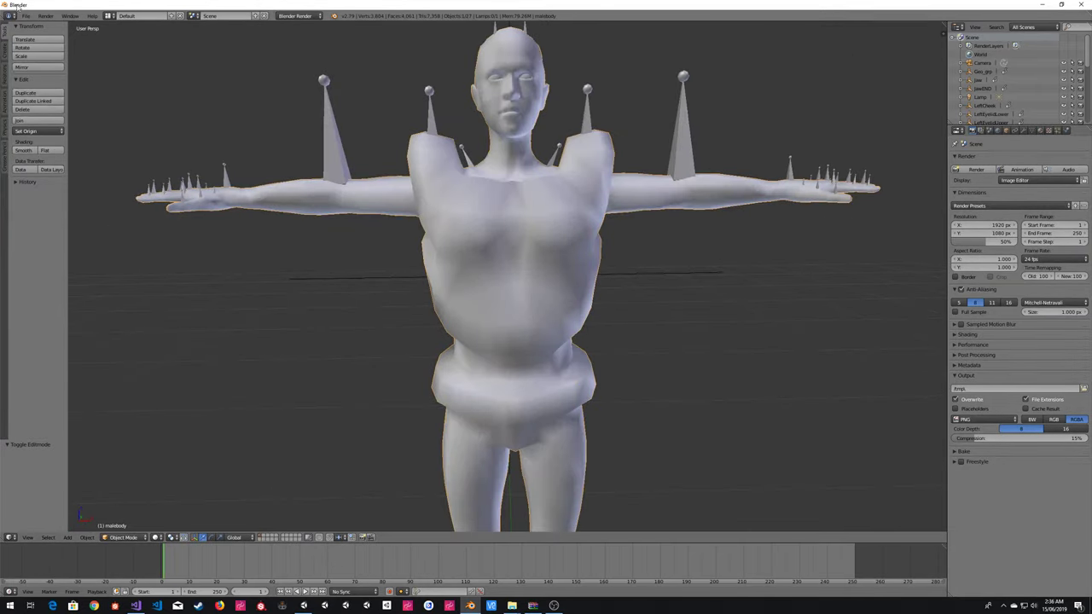
pyautogui.click(1023, 130)
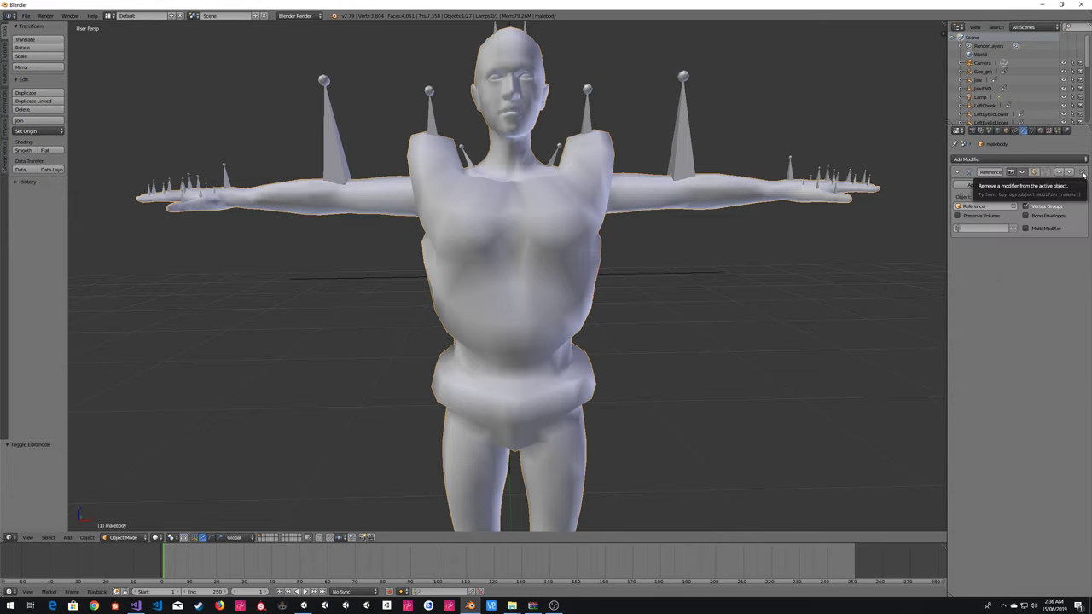
pyautogui.click(974, 186)
# - Switch to Unity and examine the malebody mesh inside the No Morphs 2015 Male model in a rotated preview
pyautogui.hotkey('alt', 'Tab')
pyautogui.moveTo(580, 247); pyautogui.dragTo(743, 209, button='right')
pyautogui.click(719, 485)
pyautogui.scroll(-5, 746, 526)
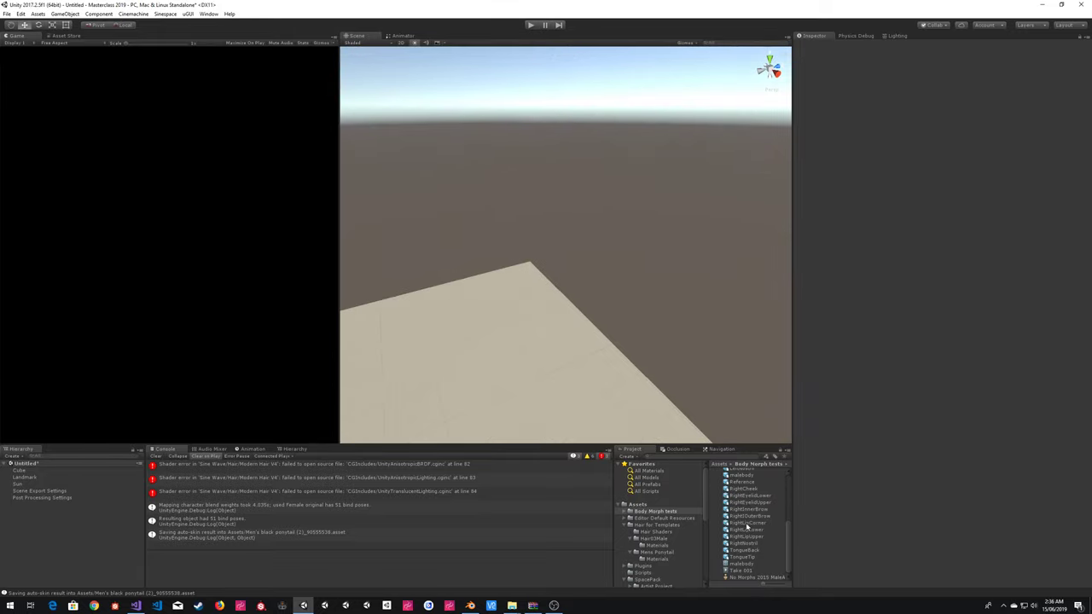
pyautogui.click(746, 563)
pyautogui.moveTo(887, 461); pyautogui.dragTo(1003, 372)
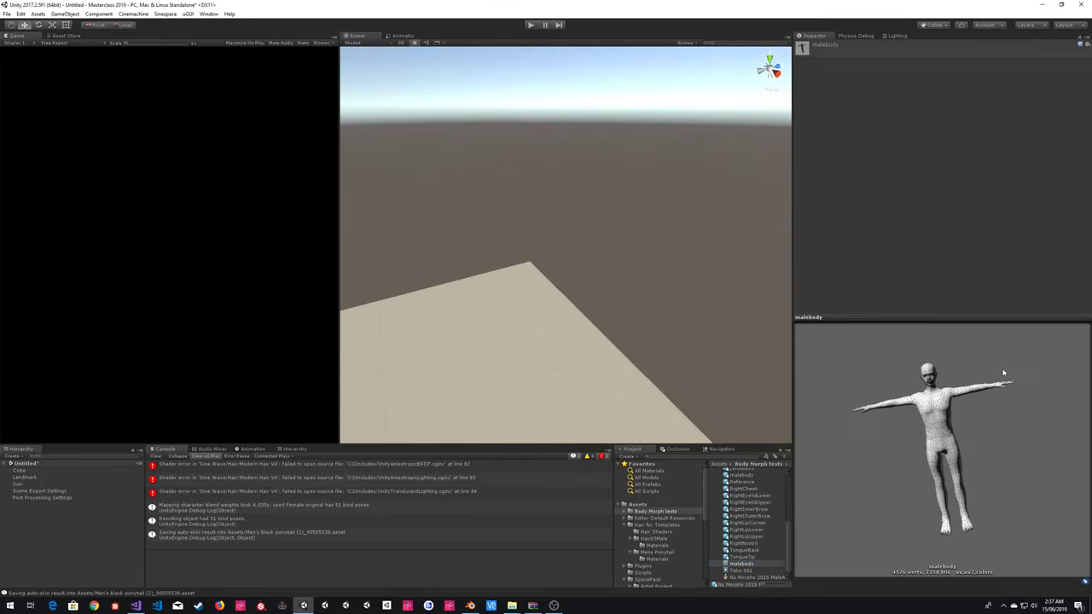
# - Switch to Blender and export the reshaped model as a Collada file named Morphed 2015 Male in the Body Morph tests folder
pyautogui.hotkey('alt', 'Tab')
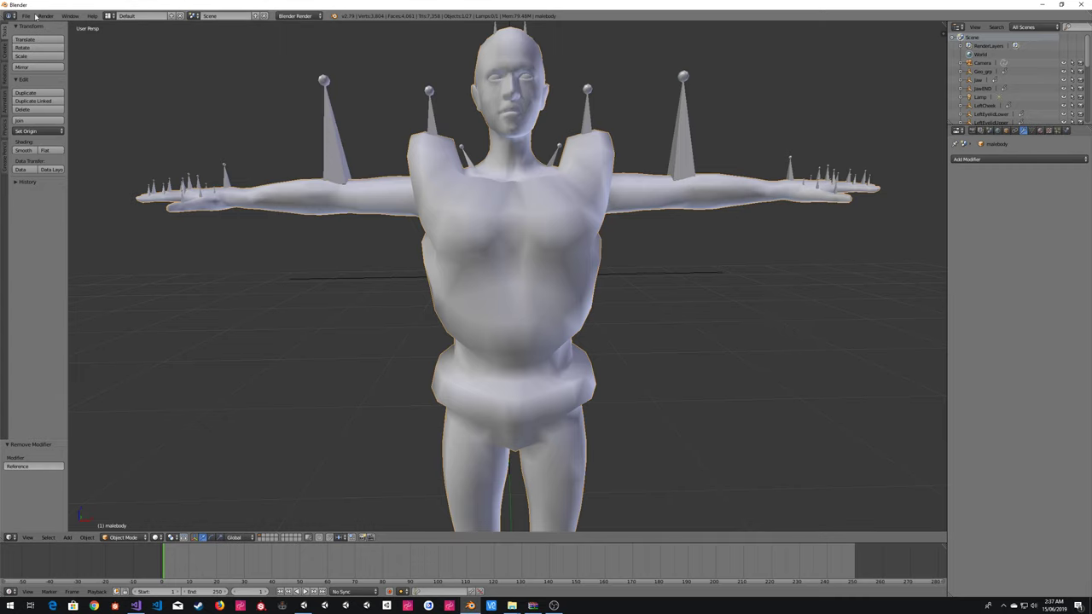
pyautogui.click(25, 16)
pyautogui.moveTo(77, 187)
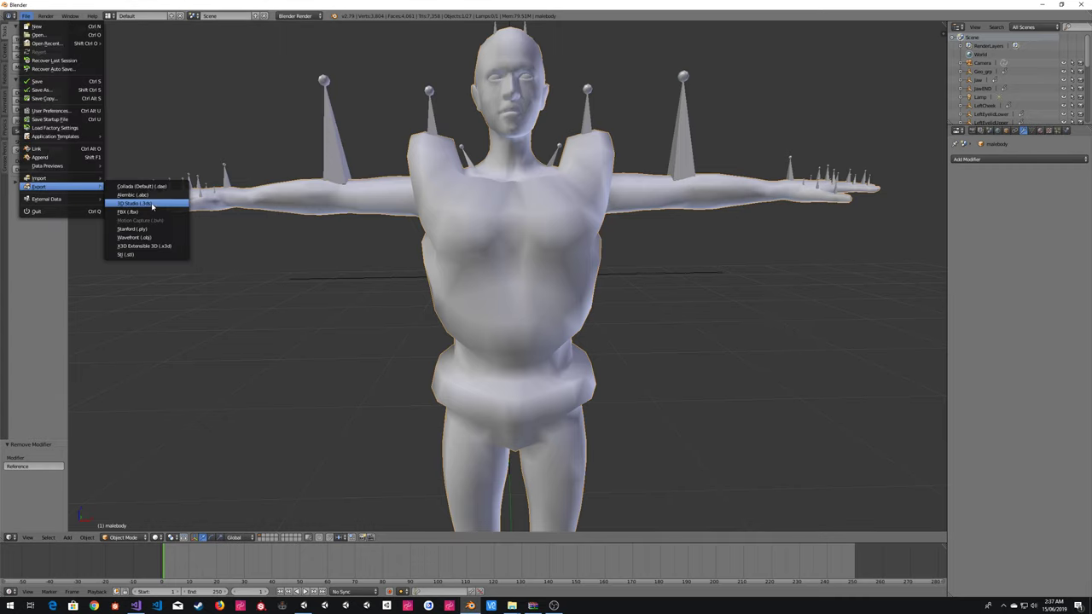
pyautogui.click(154, 188)
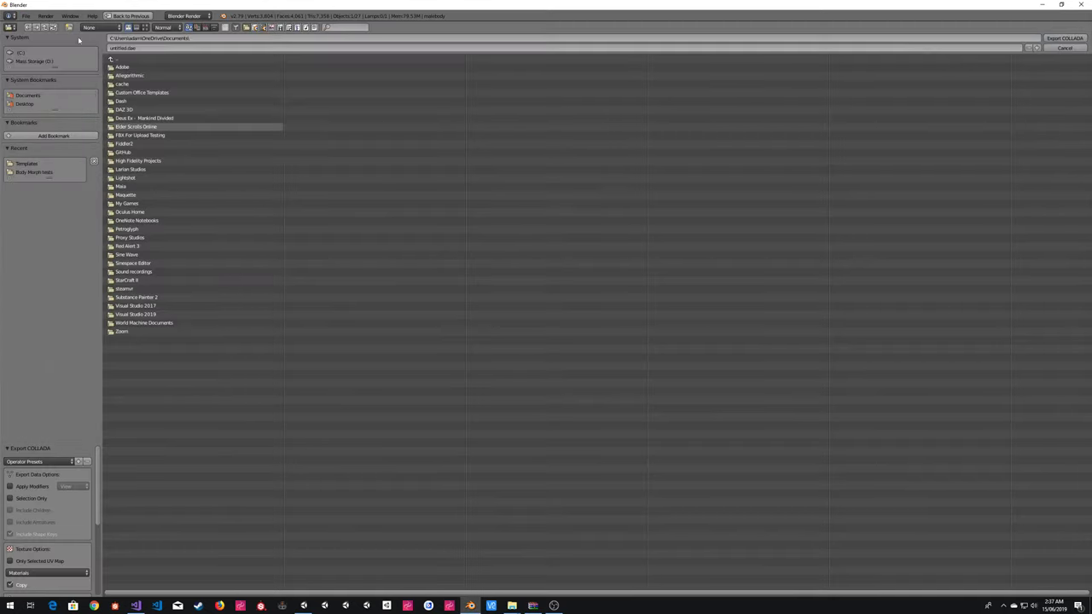
pyautogui.click(34, 172)
pyautogui.click(149, 47)
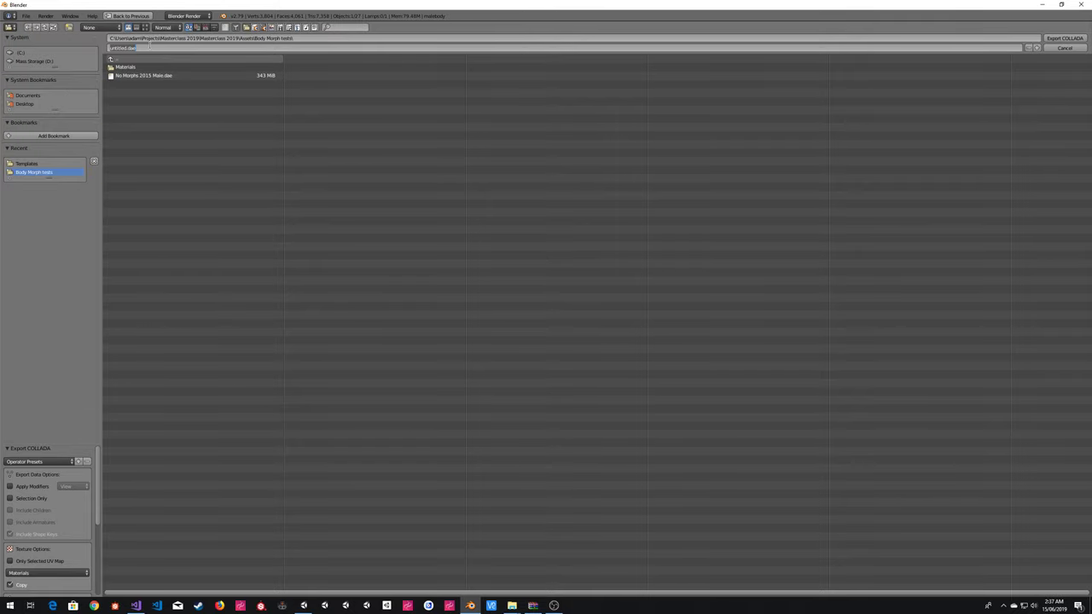
pyautogui.write('My')
pyautogui.write('rphed 2015 Male')
pyautogui.press('Return')
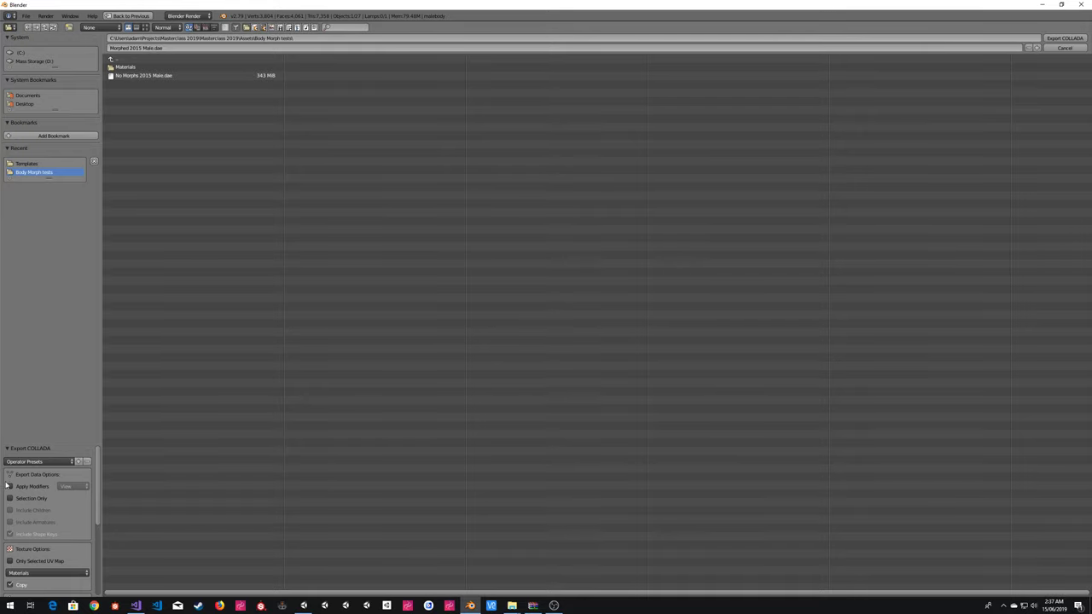
pyautogui.scroll(-2, 42, 508)
pyautogui.scroll(-3, 59, 522)
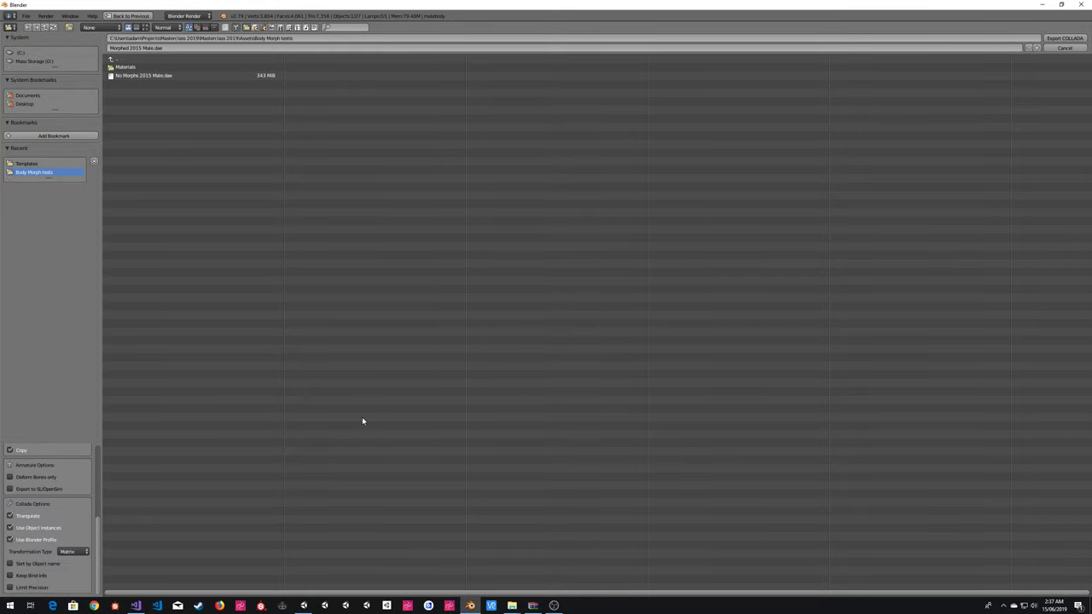
pyautogui.click(1071, 40)
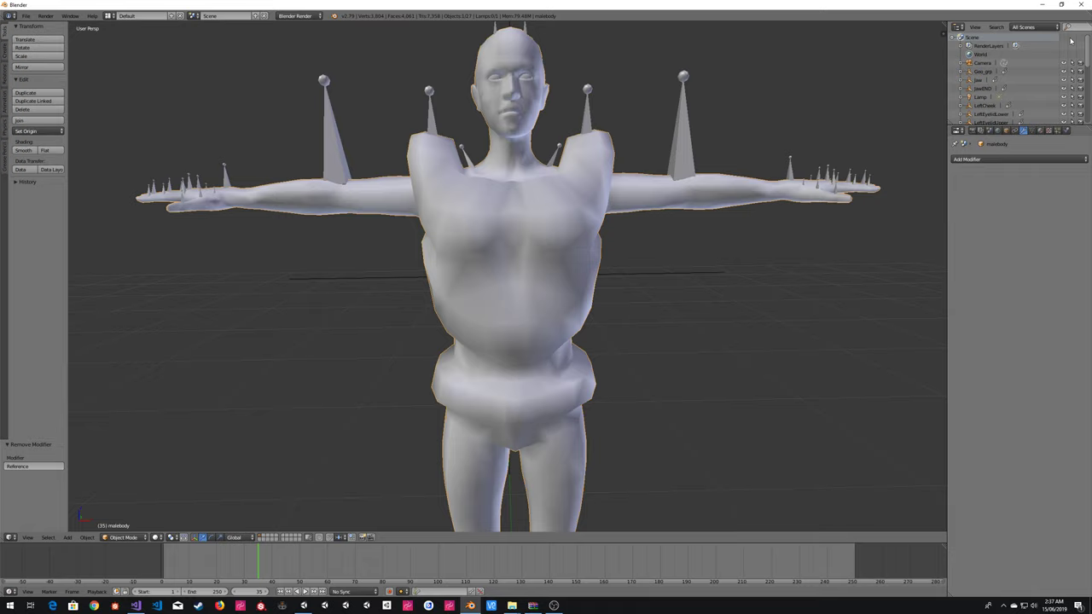
# - Switch to Unity and examine the imported Morphed 2015 Male model in a rotated preview
pyautogui.hotkey('alt', 'Tab')
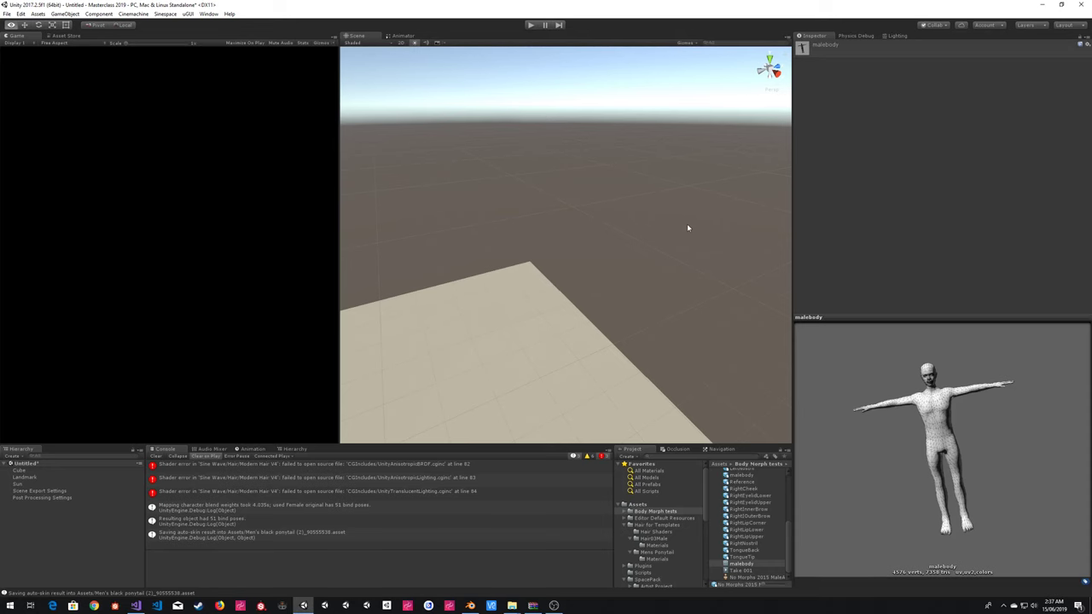
pyautogui.press('w')
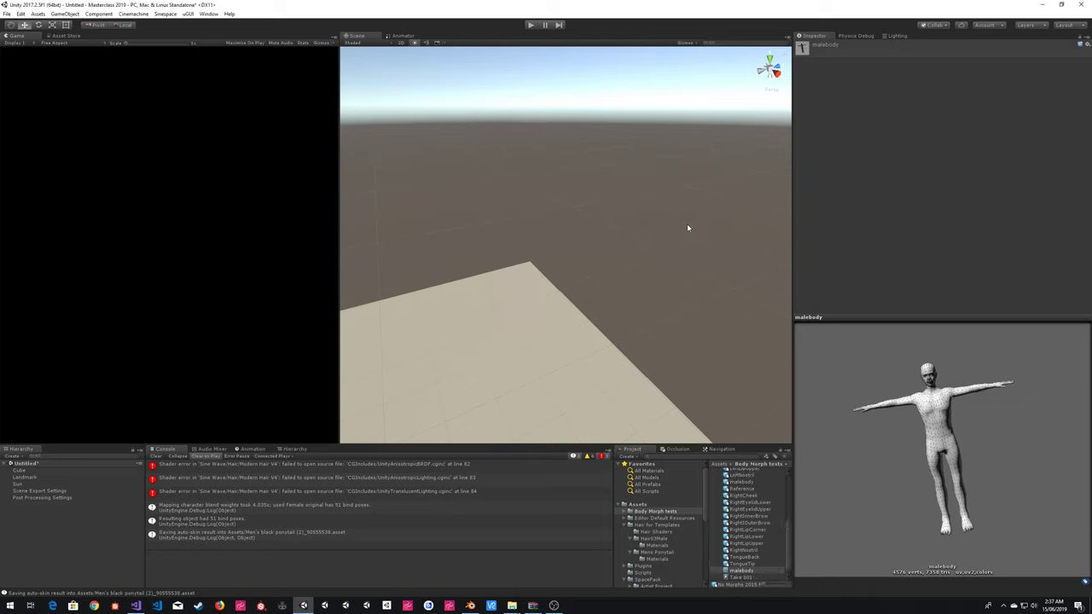
pyautogui.scroll(5, 746, 526)
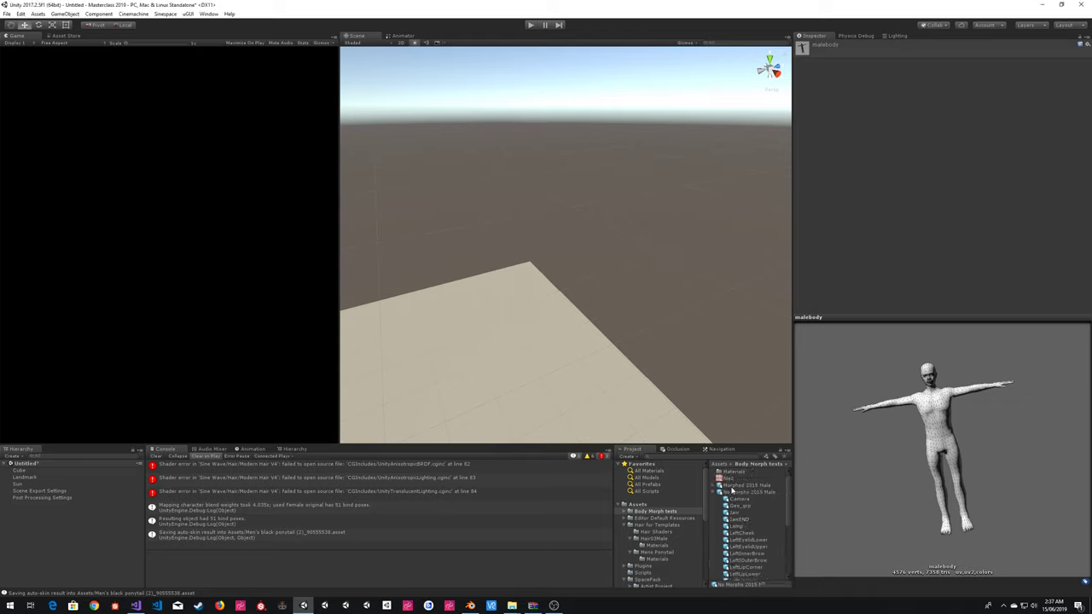
pyautogui.click(736, 493)
pyautogui.click(733, 485)
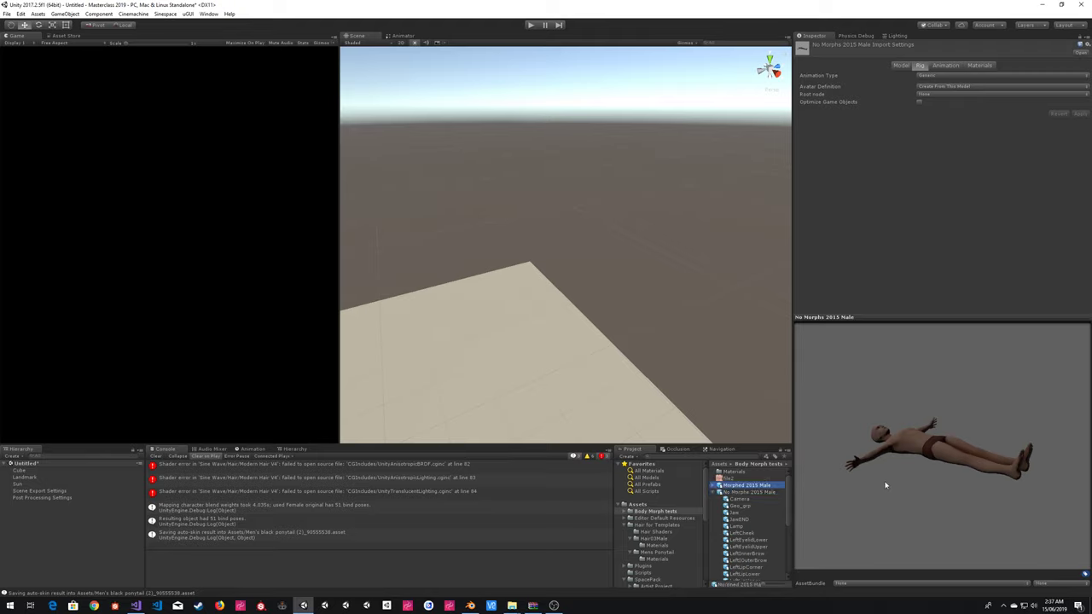
pyautogui.moveTo(967, 440); pyautogui.dragTo(914, 493)
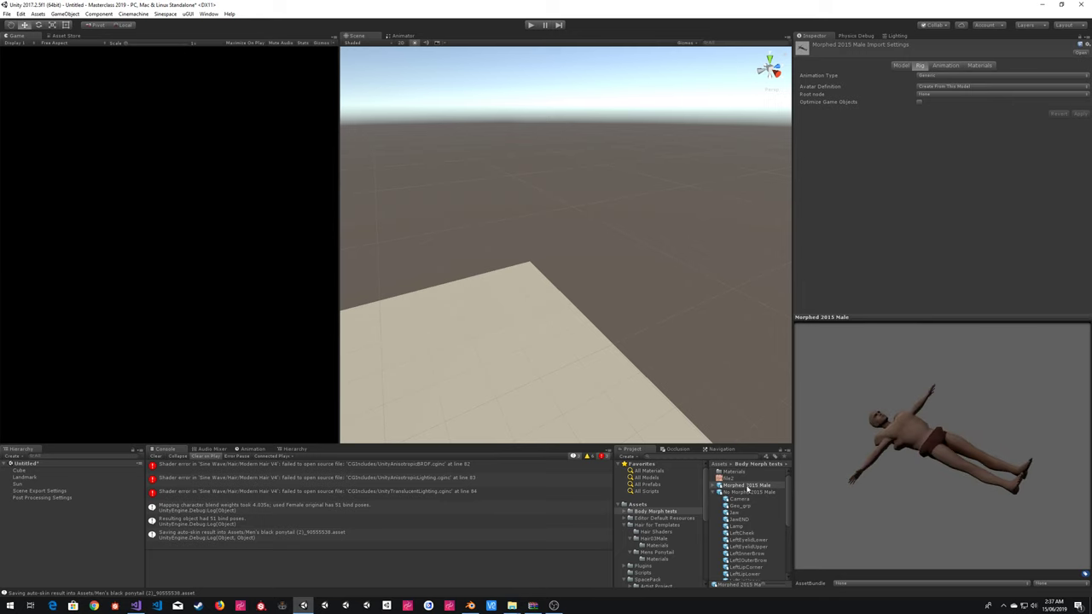
# - Place the Morphed 2015 Male model in the scene and set its X rotation to 90
pyautogui.moveTo(748, 488); pyautogui.dragTo(557, 348)
pyautogui.keyDown('alt'); pyautogui.moveTo(580, 348); pyautogui.dragTo(493, 307); pyautogui.keyUp('alt')
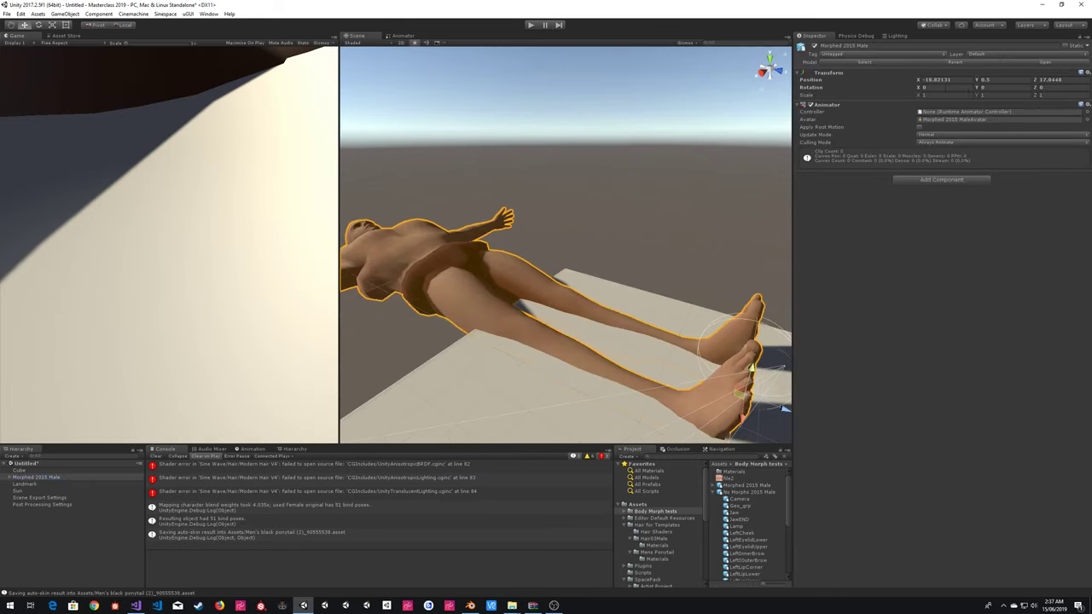
pyautogui.click(944, 87)
pyautogui.write('-90')
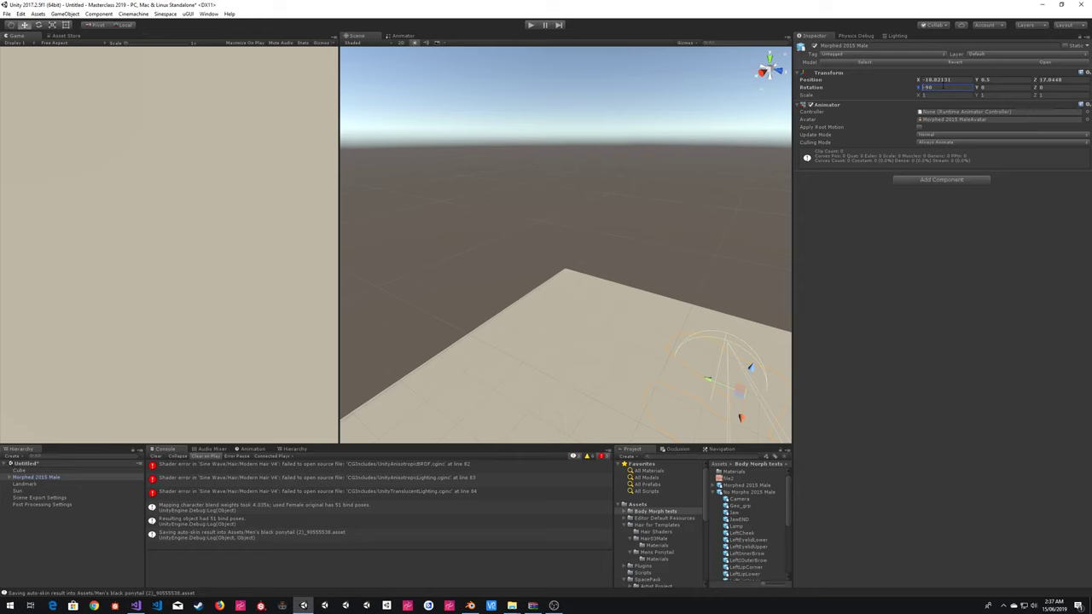
pyautogui.press('Return')
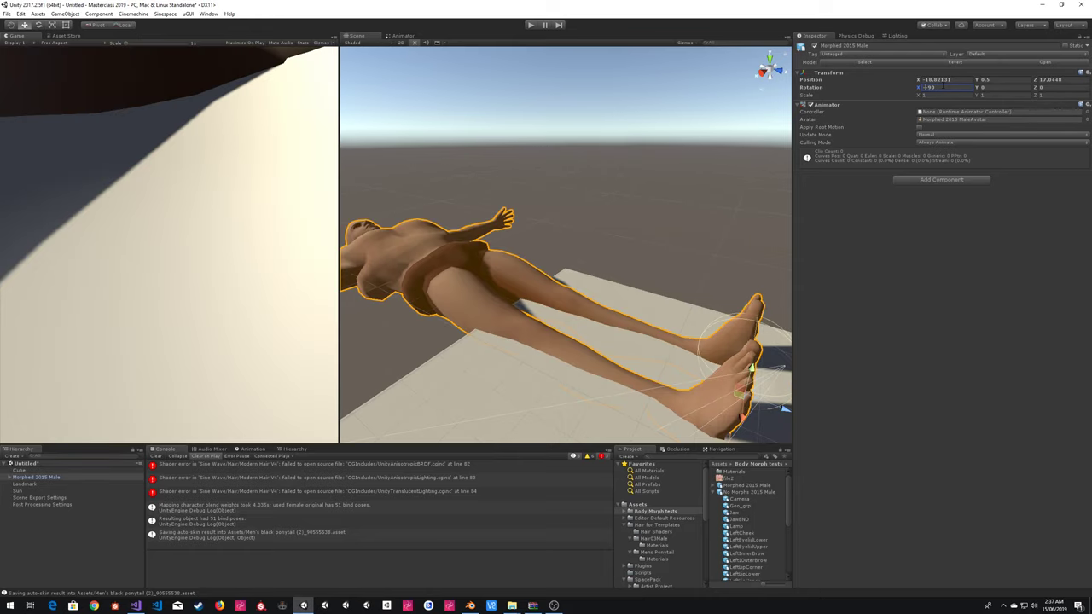
pyautogui.press('BackSpace')
pyautogui.press('Delete')
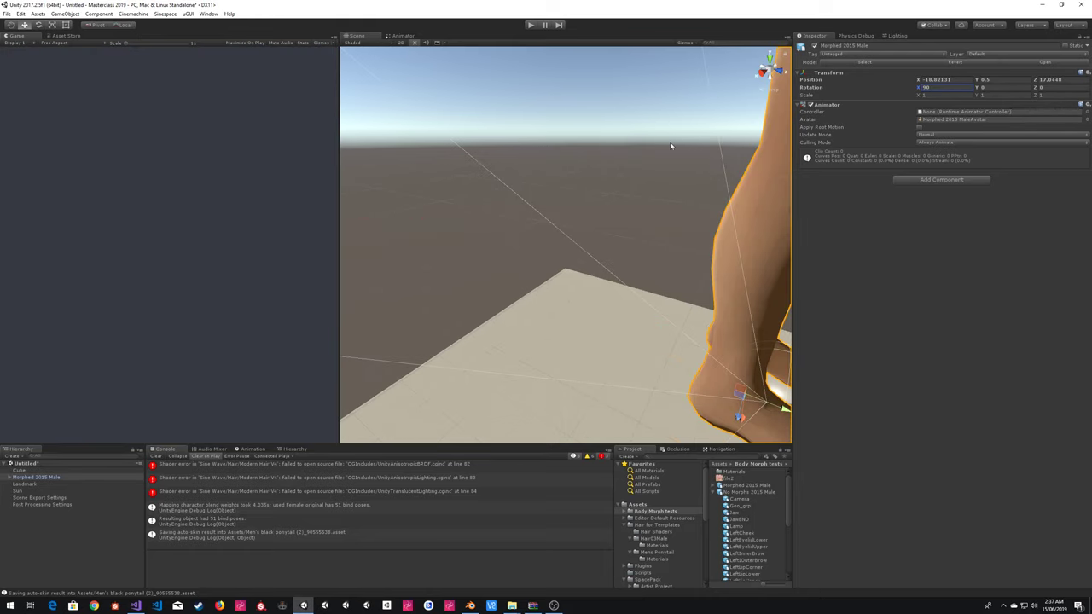
# - Face the front of the morphed avatar and align the Sun light with that view
pyautogui.click(671, 146)
pyautogui.moveTo(671, 146); pyautogui.dragTo(586, 143, button='right')
pyautogui.press('e')
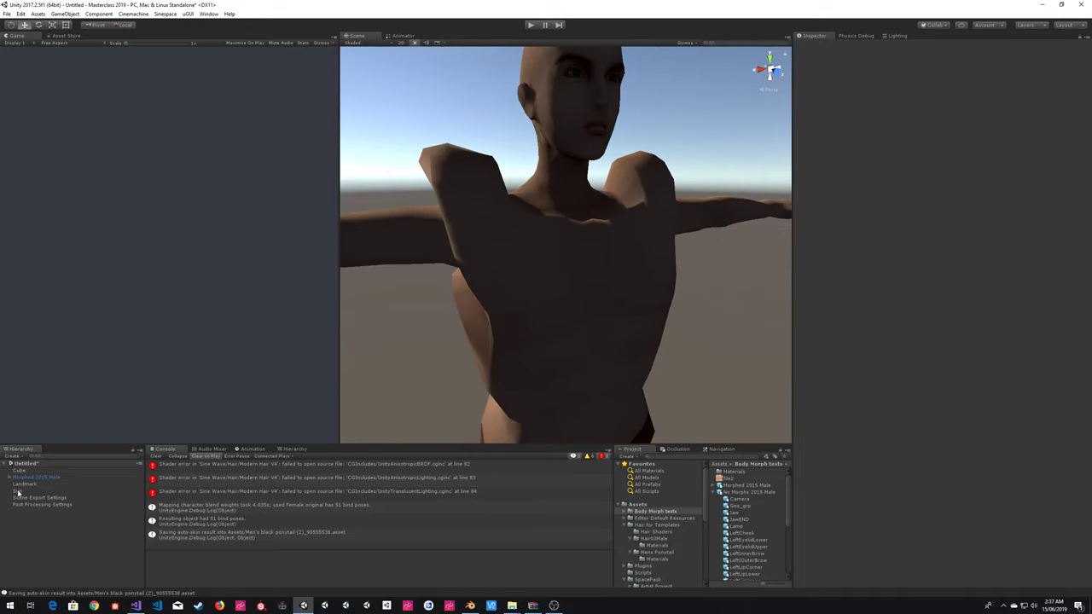
pyautogui.click(18, 492)
pyautogui.moveTo(653, 224); pyautogui.dragTo(690, 265, button='right')
pyautogui.hotkey('ctrl', 'shift', 'f')
pyautogui.click(690, 265)
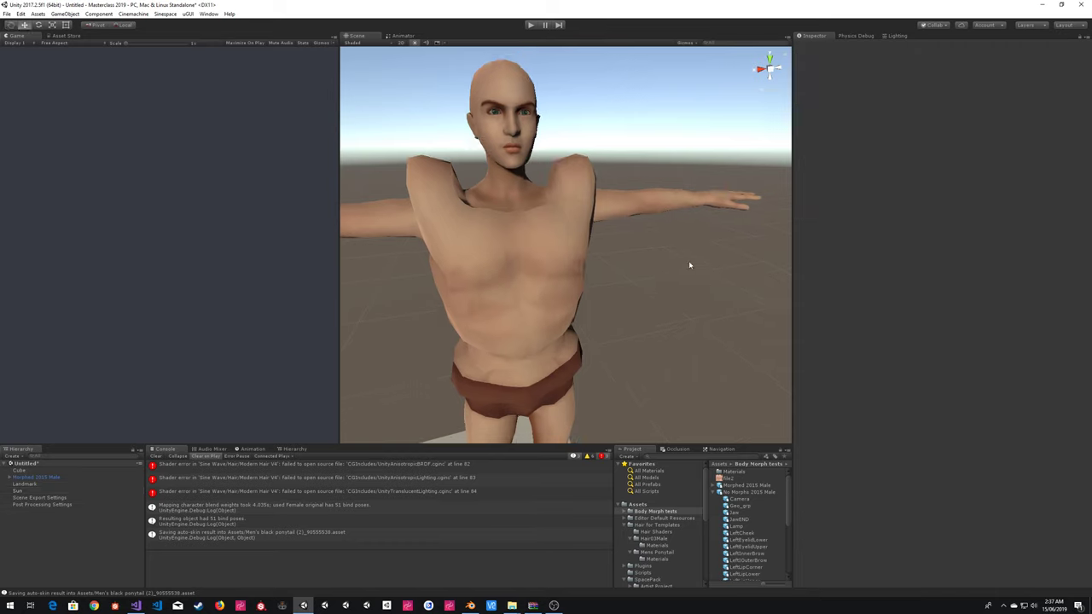
# - Inspect the lit morphed avatar's torso, hips and legs in the scene
pyautogui.keyDown('alt'); pyautogui.moveTo(689, 265); pyautogui.dragTo(773, 227); pyautogui.keyUp('alt')
pyautogui.scroll(-8, 772, 227)
pyautogui.scroll(8, 773, 227)
pyautogui.click(504, 189)
pyautogui.moveTo(719, 234); pyautogui.dragTo(665, 292, button='right')
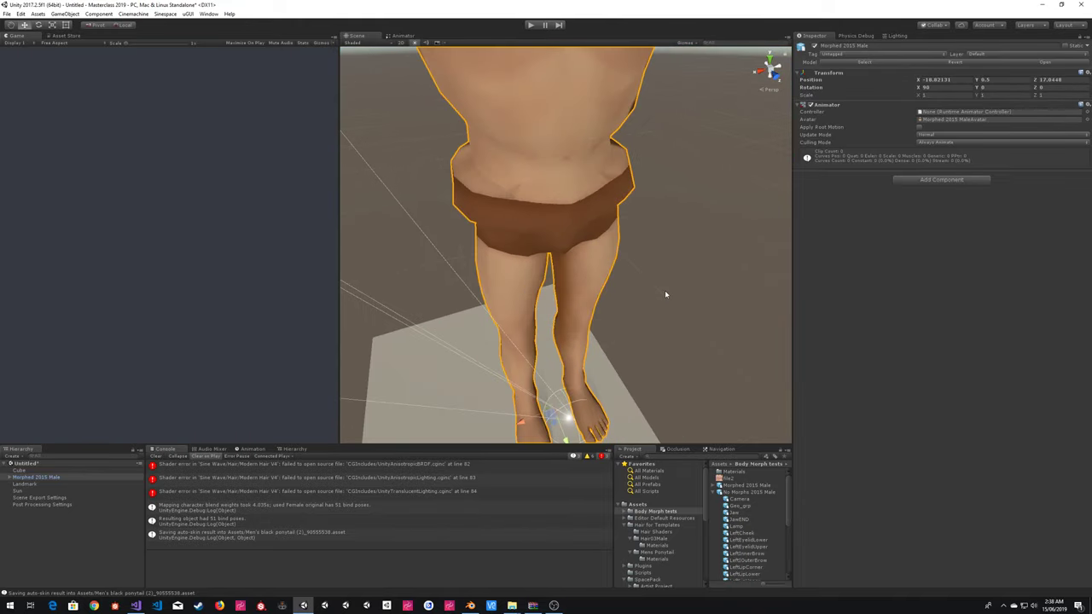
pyautogui.click(685, 254)
pyautogui.scroll(-5, 685, 254)
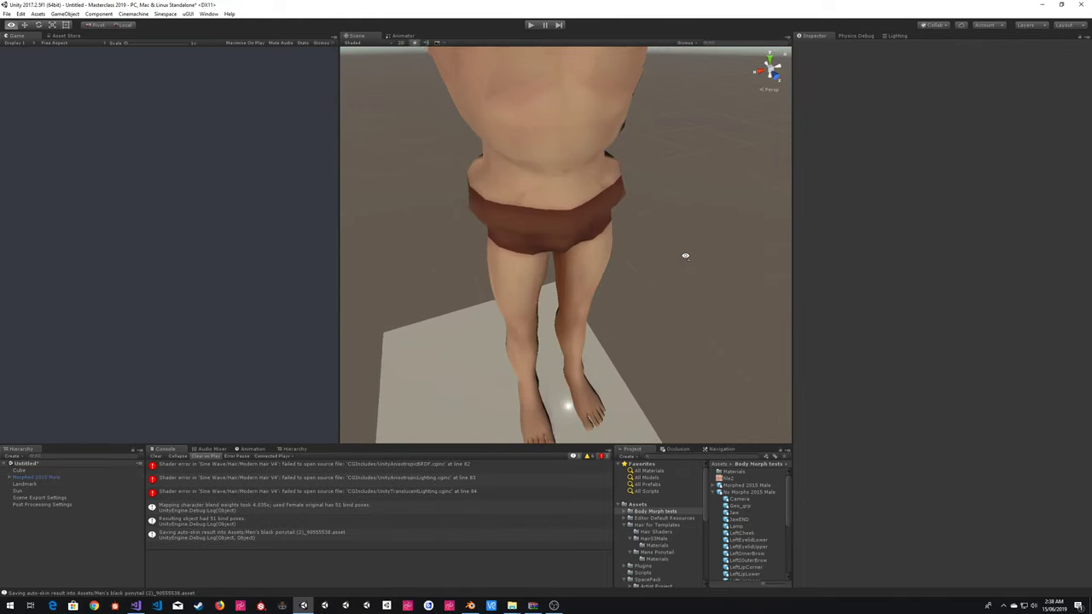
# - Start Sinespace's Create Body Morph Texture tool and browse to Assets > Body Morph tests as the save location
pyautogui.click(66, 15)
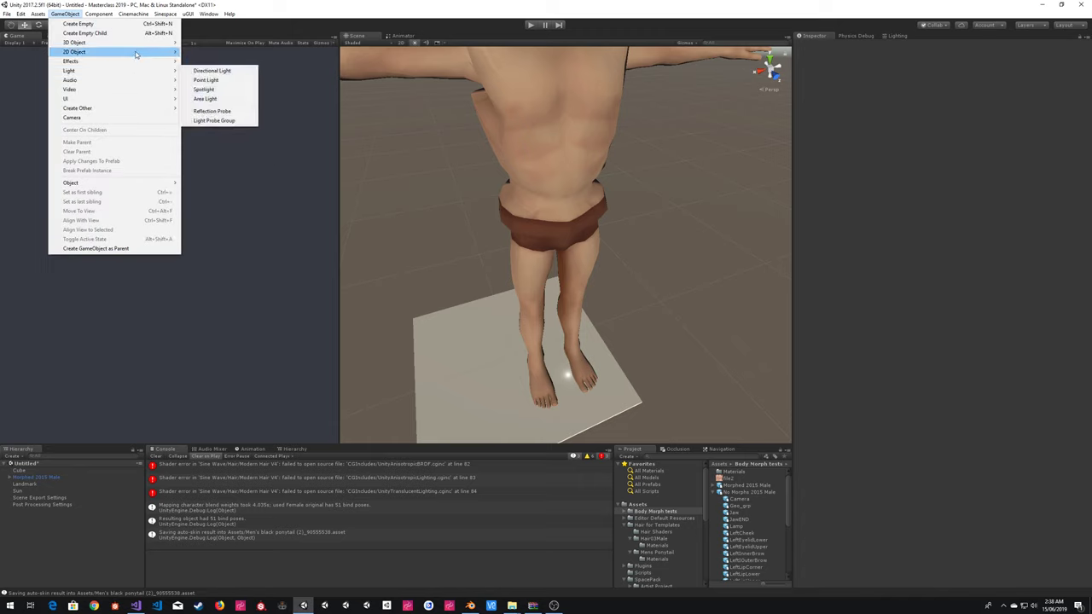
pyautogui.click(168, 15)
pyautogui.click(171, 15)
pyautogui.moveTo(207, 94)
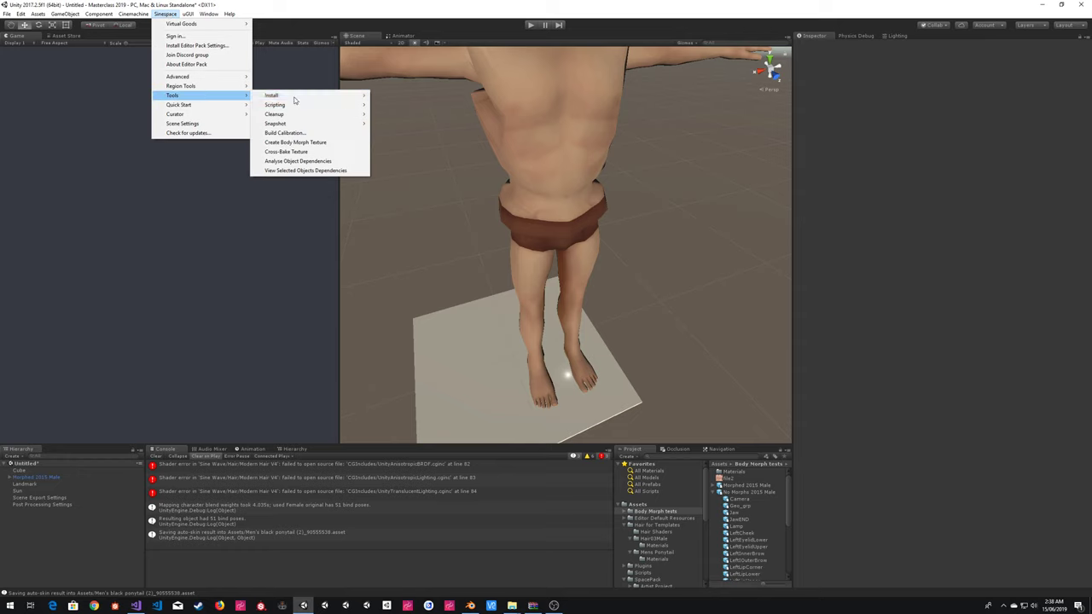
pyautogui.click(344, 144)
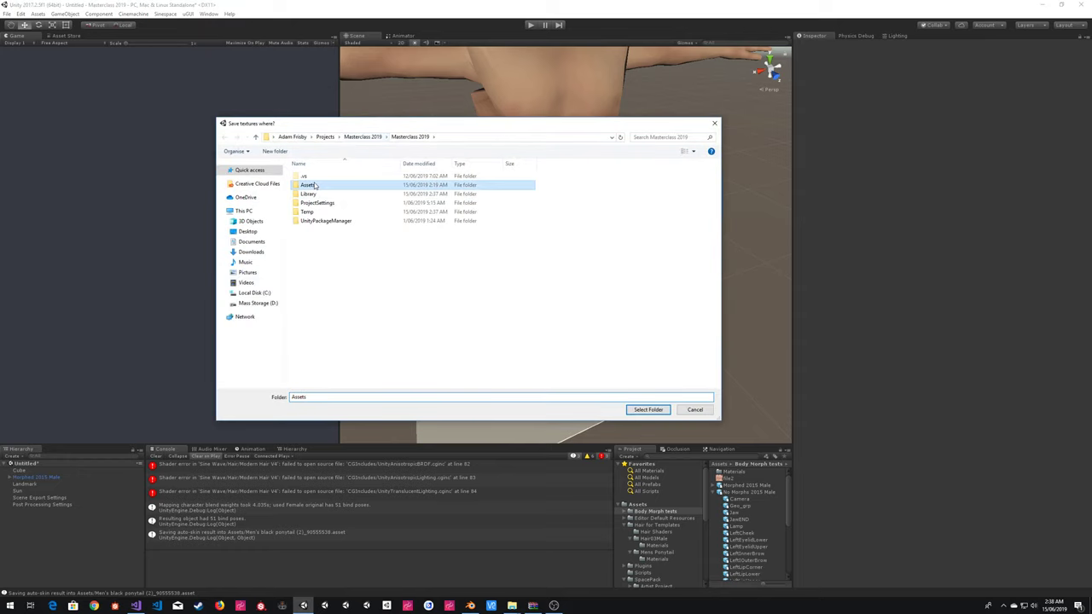
pyautogui.click(320, 176)
pyautogui.doubleClick(320, 176)
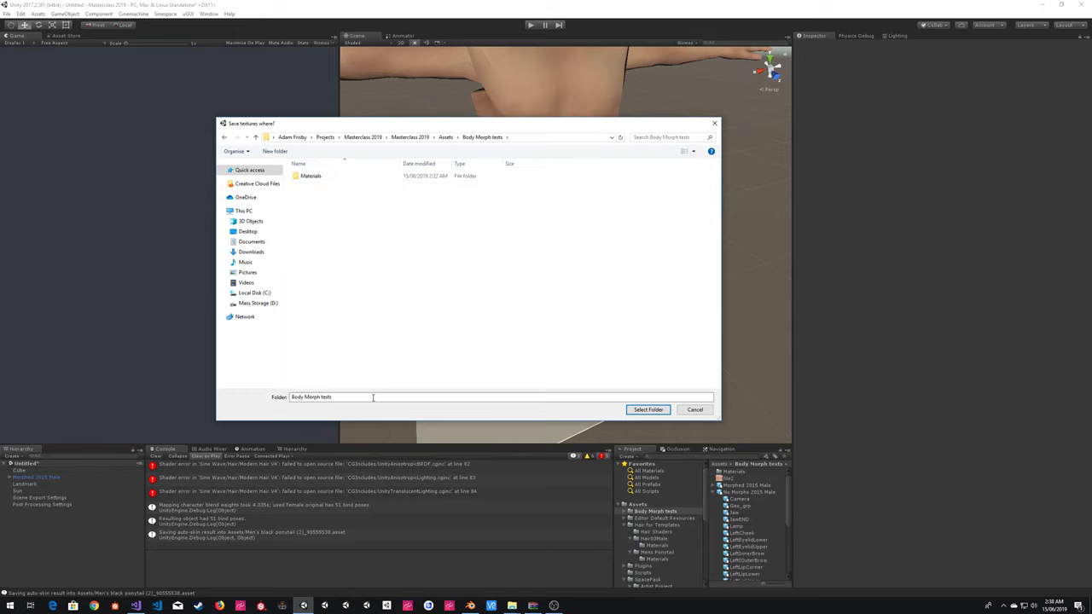
# - Create a folder named Weird Morph inside Body Morph tests and choose it for saving the textures
pyautogui.click(355, 398)
pyautogui.click(275, 151)
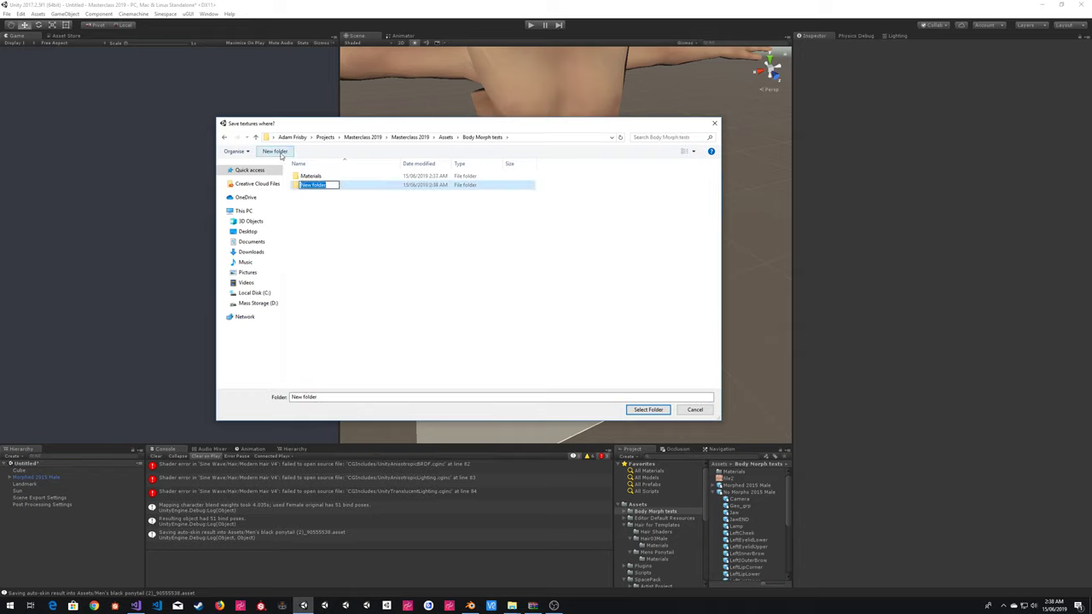
pyautogui.write('Weird Morph')
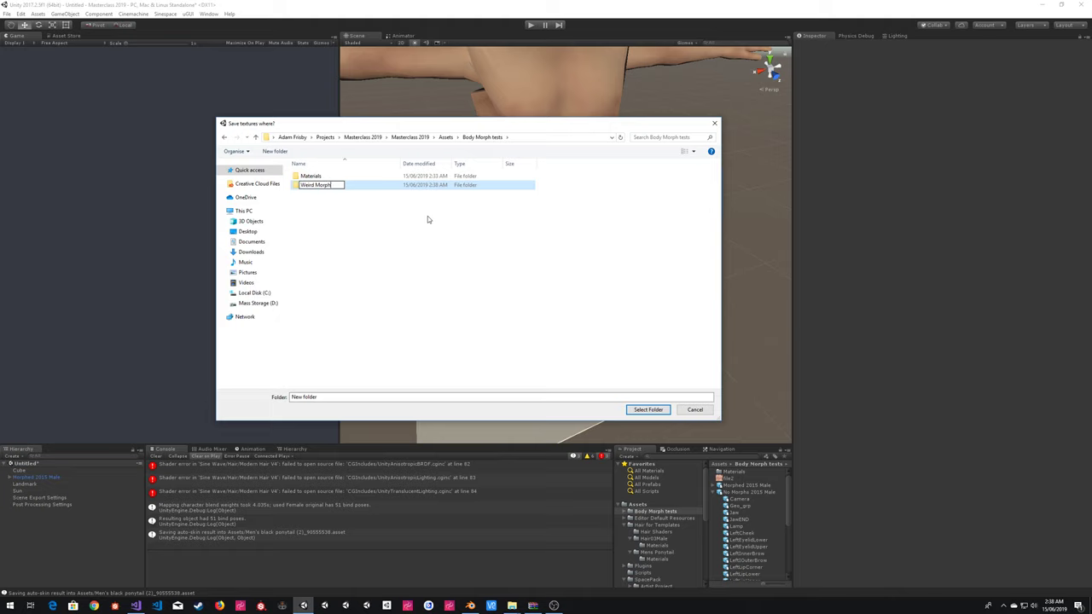
pyautogui.press('Return')
pyautogui.doubleClick(340, 187)
pyautogui.click(657, 411)
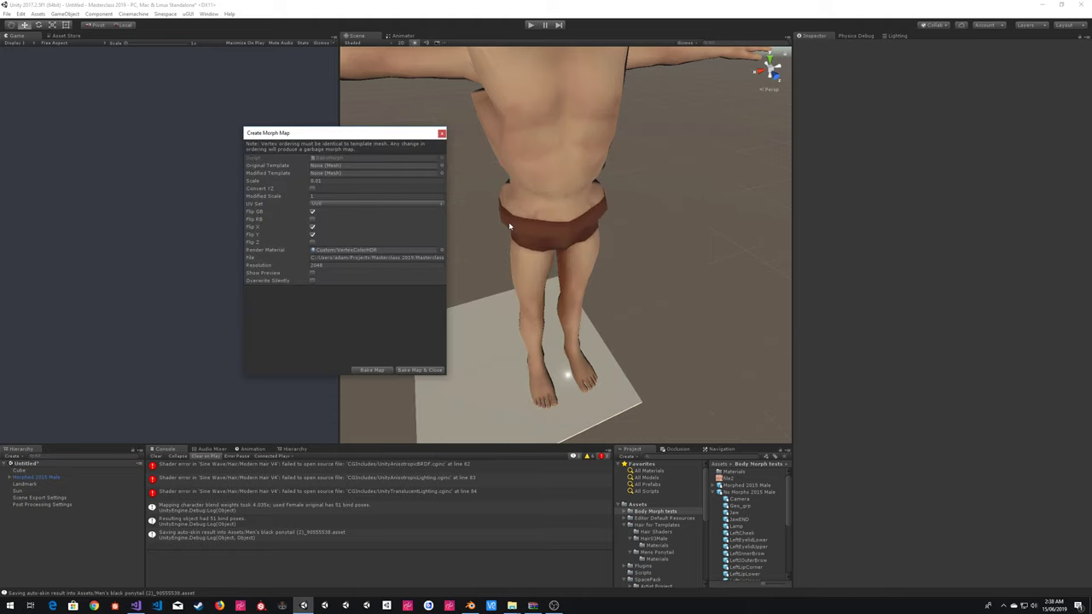
# - Assign the malebody mesh from No Morphs 2015 Male as the morph map's Original Template
pyautogui.moveTo(347, 129); pyautogui.dragTo(251, 127)
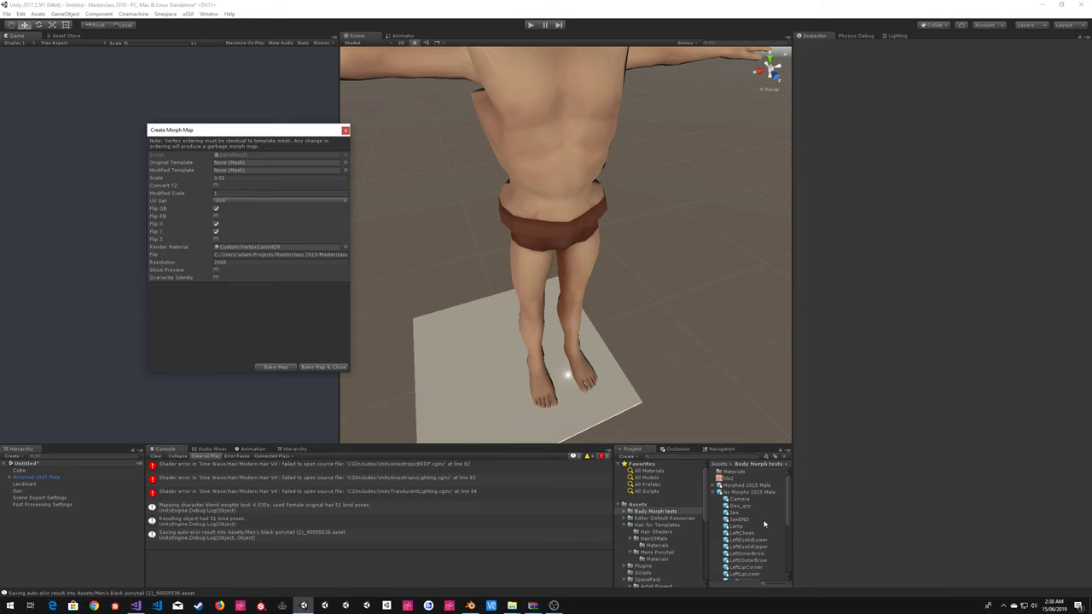
pyautogui.scroll(-5, 738, 513)
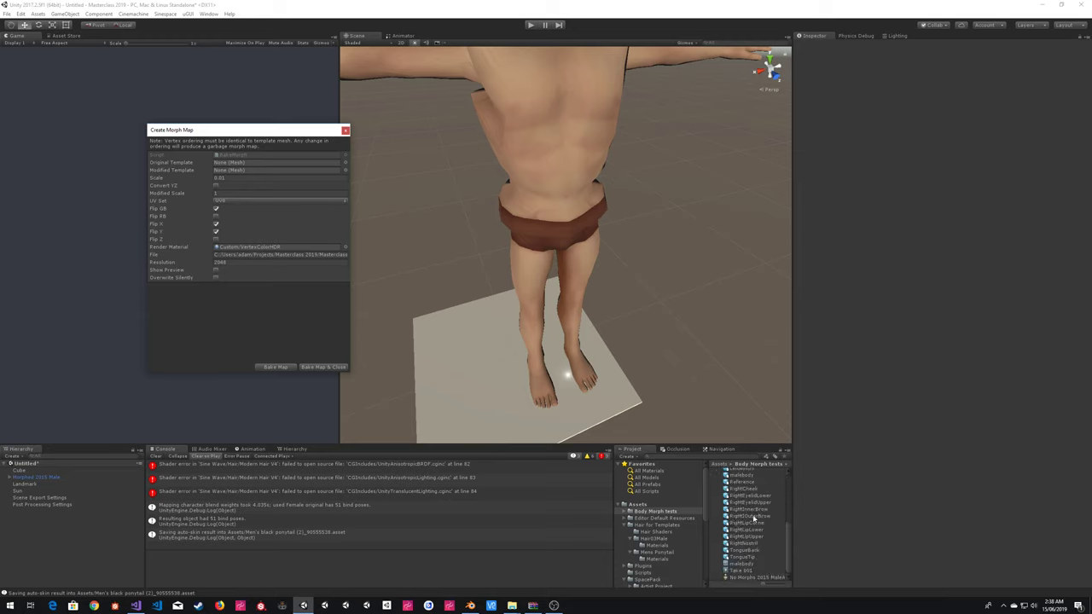
pyautogui.moveTo(744, 564); pyautogui.dragTo(253, 164)
# - Assign the malebody mesh from Morphed 2015 Male as the morph map's Modified Template
pyautogui.scroll(5, 734, 512)
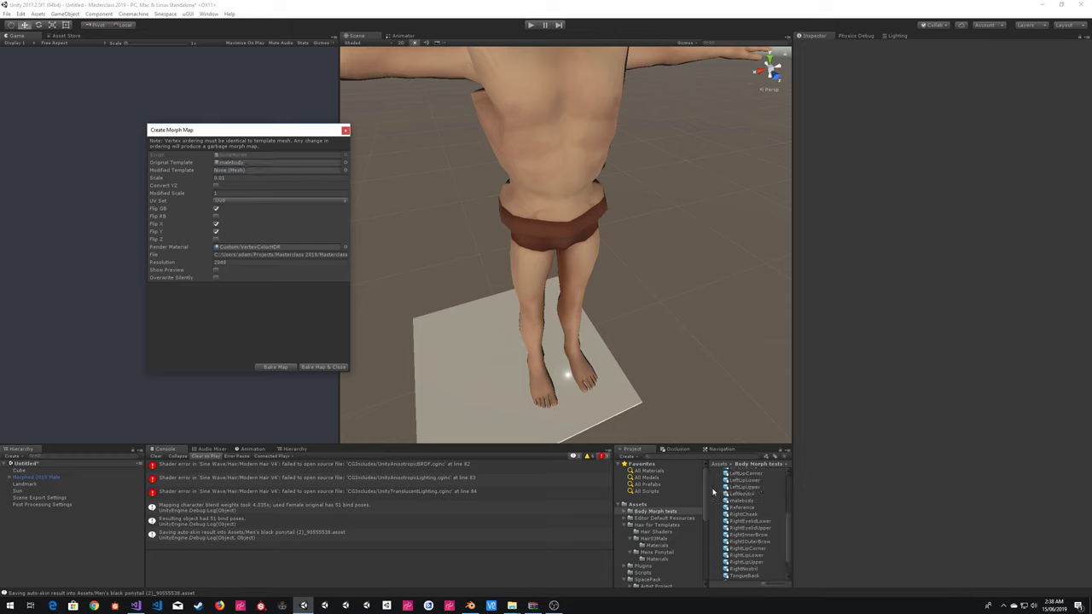
pyautogui.click(714, 485)
pyautogui.scroll(-5, 734, 512)
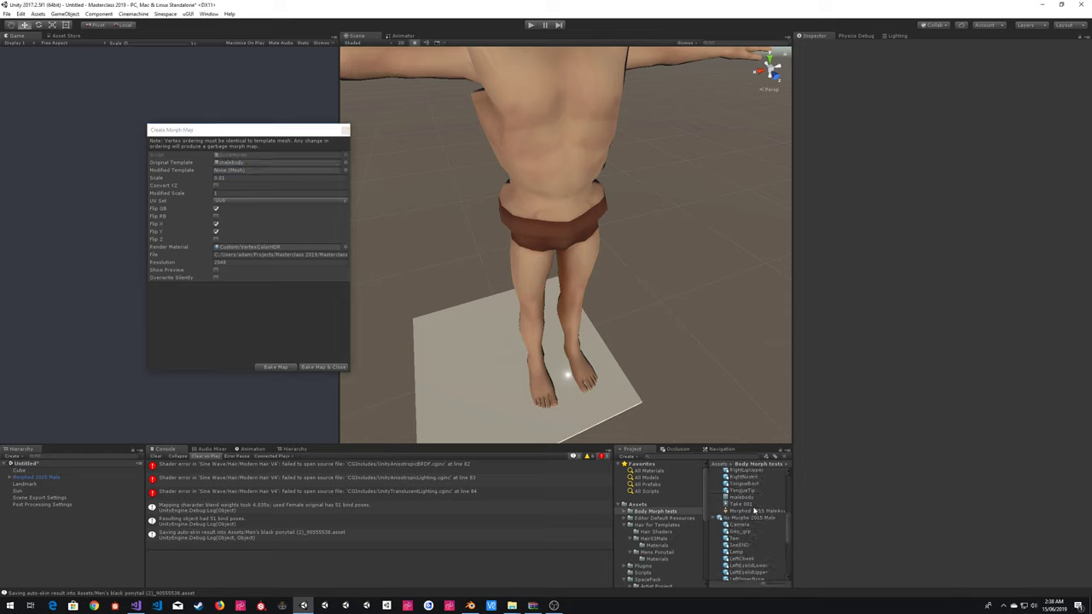
pyautogui.click(744, 522)
pyautogui.moveTo(744, 522); pyautogui.dragTo(230, 177)
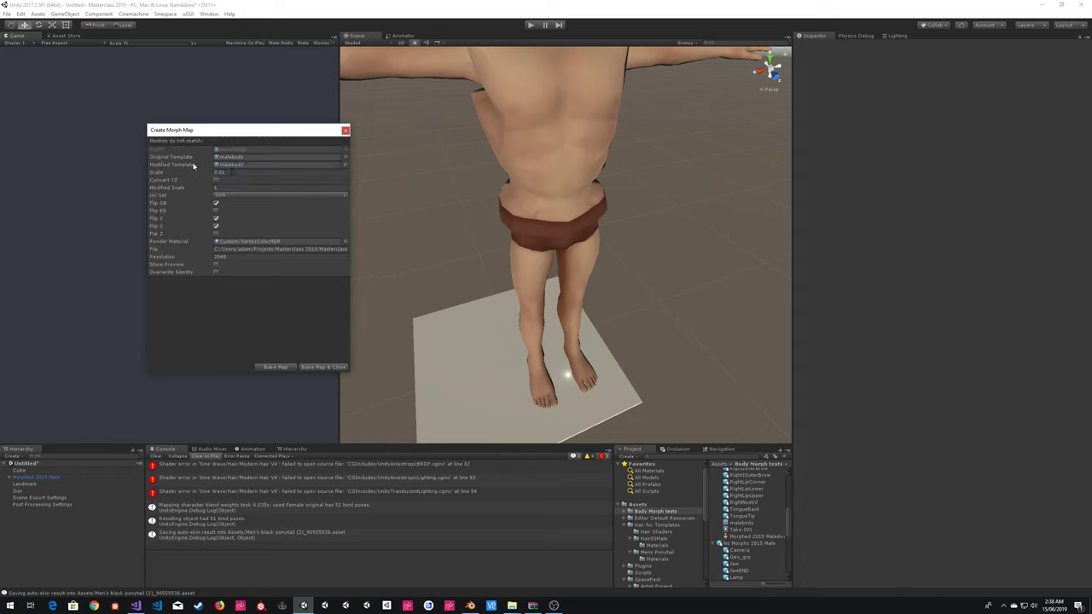
# - Compare the Model import settings of No Morphs 2015 Male and Morphed 2015 Male by selecting both assets together
pyautogui.click(759, 543)
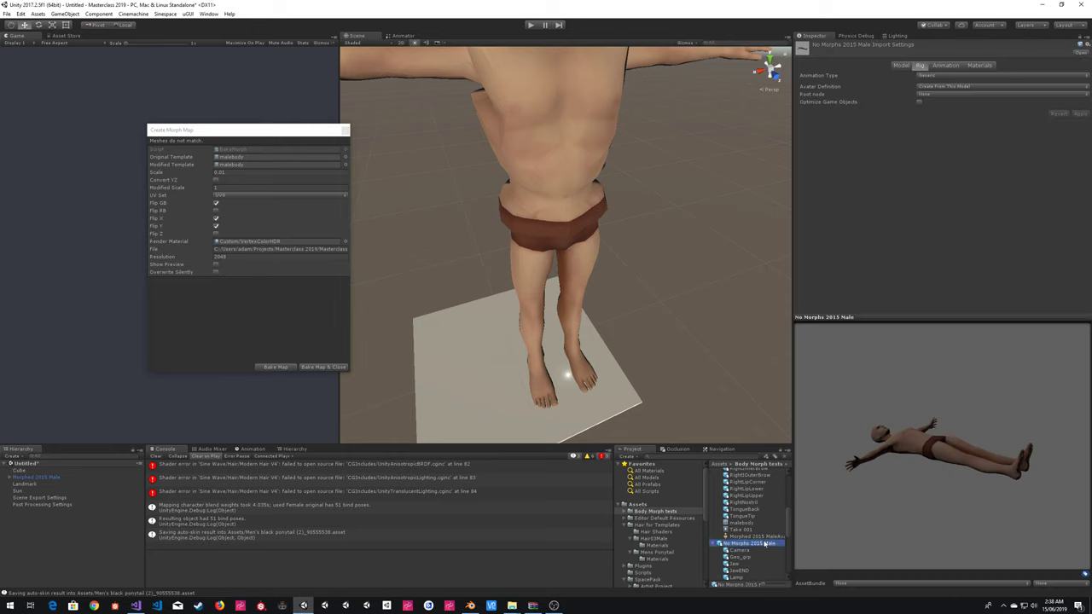
pyautogui.scroll(5, 765, 541)
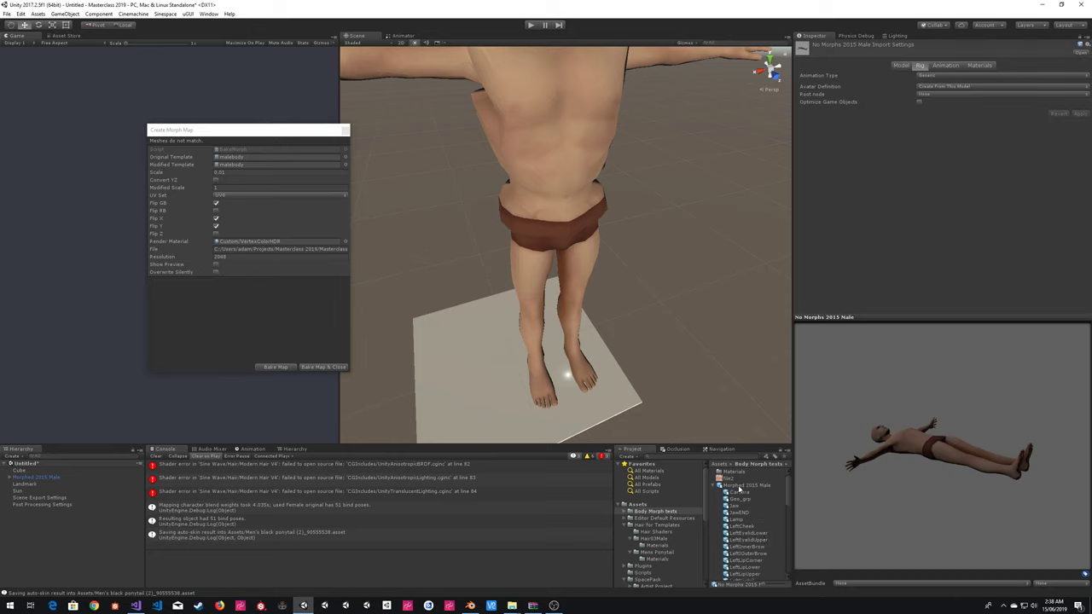
pyautogui.click(739, 486)
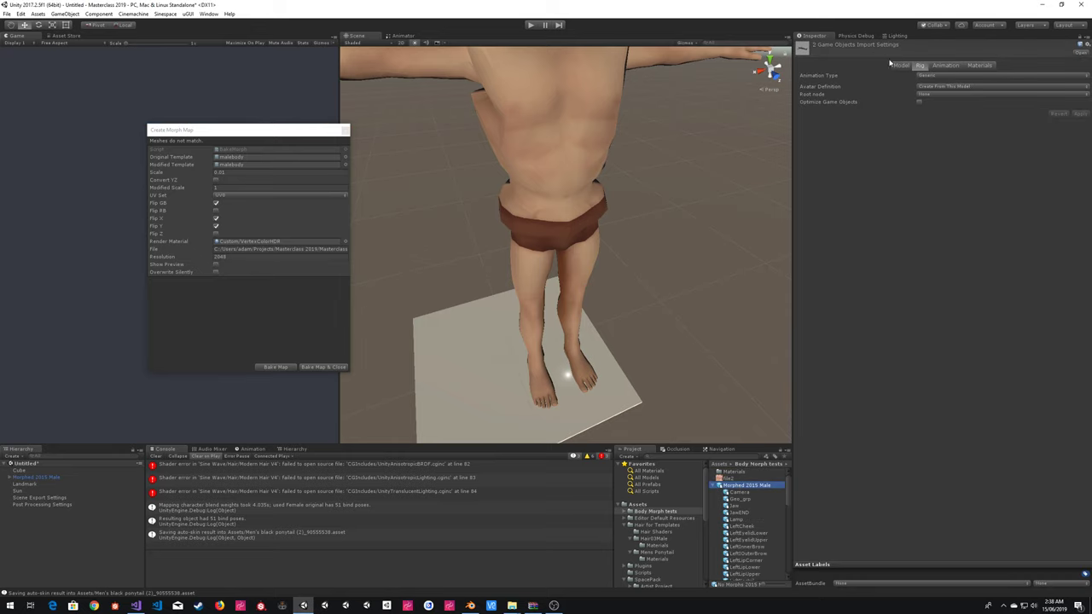
pyautogui.click(900, 66)
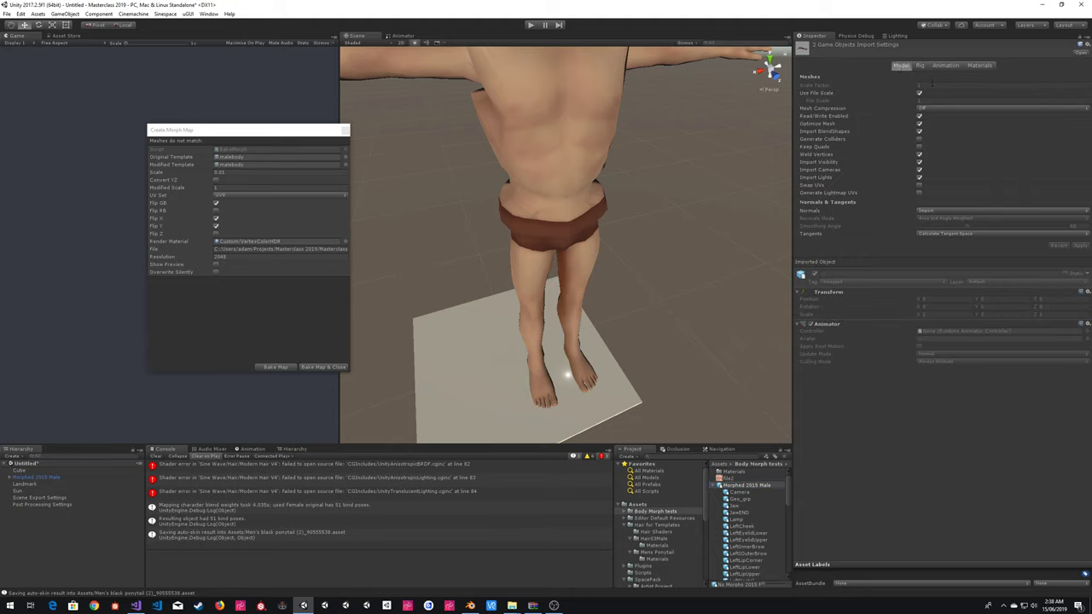
pyautogui.click(668, 220)
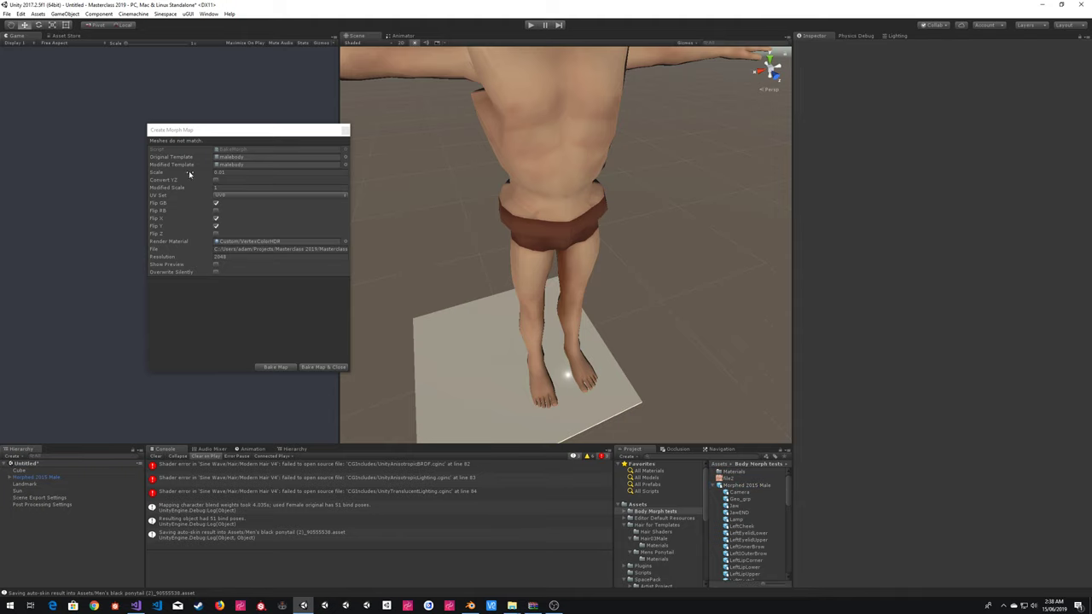
# - Enable Show Preview for the morph map and try to bake it
pyautogui.click(240, 130)
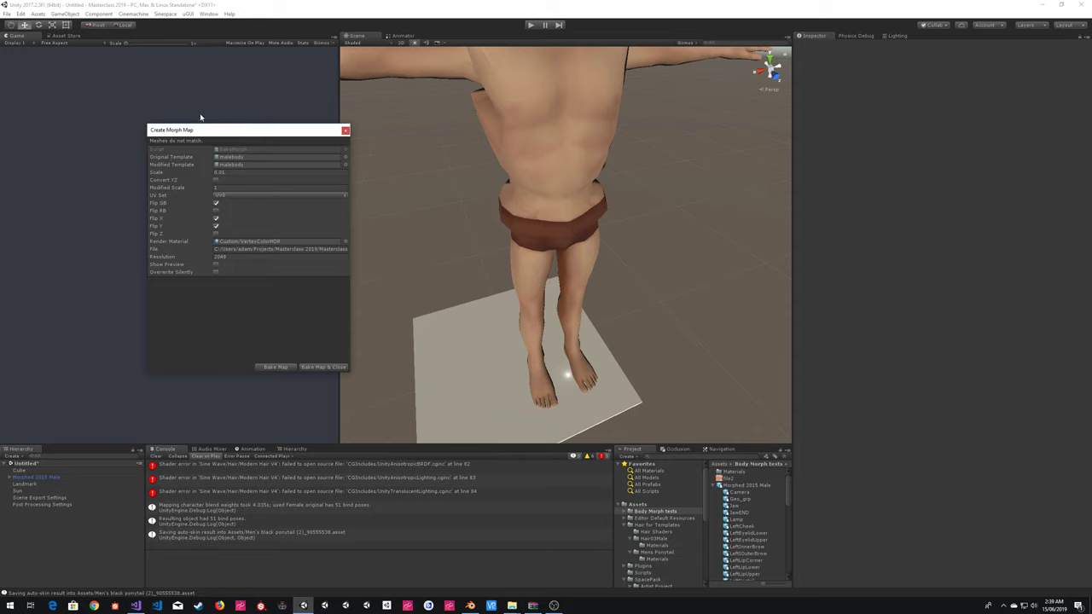
pyautogui.moveTo(198, 130); pyautogui.dragTo(163, 124)
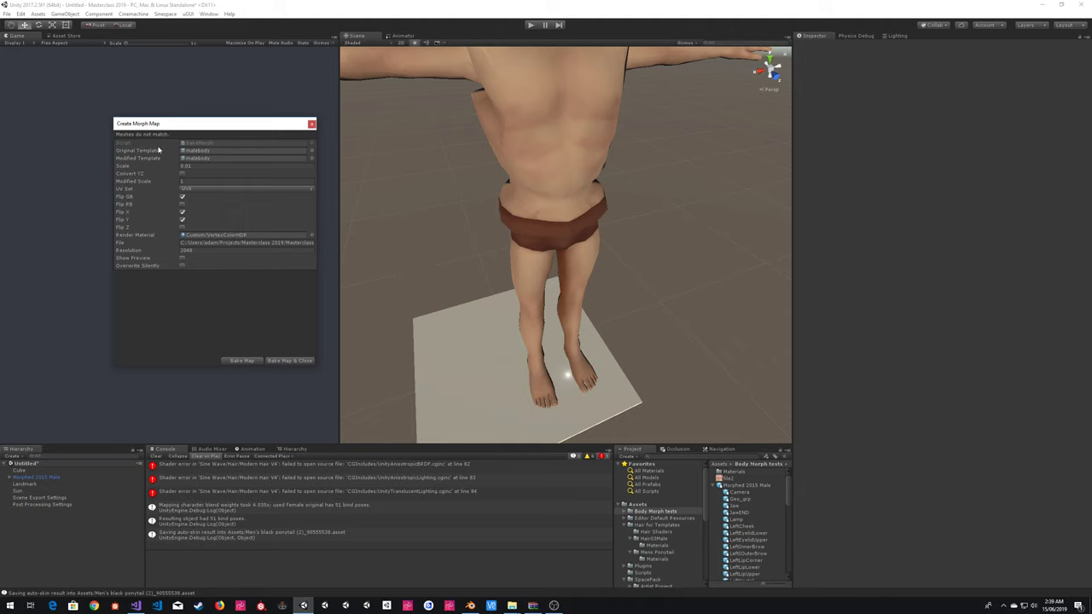
pyautogui.click(186, 250)
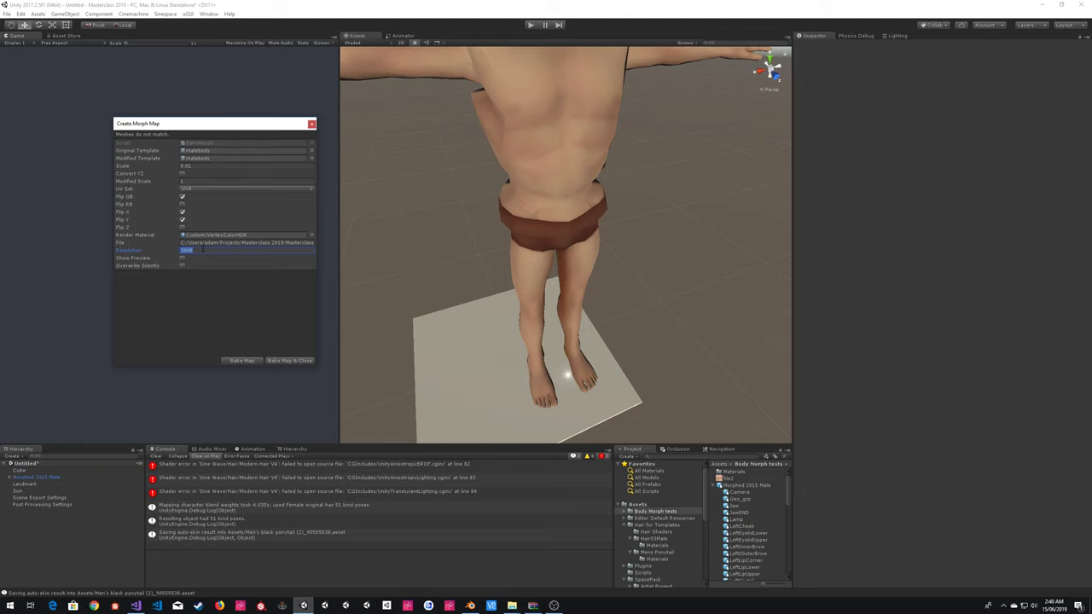
pyautogui.click(152, 257)
pyautogui.click(242, 360)
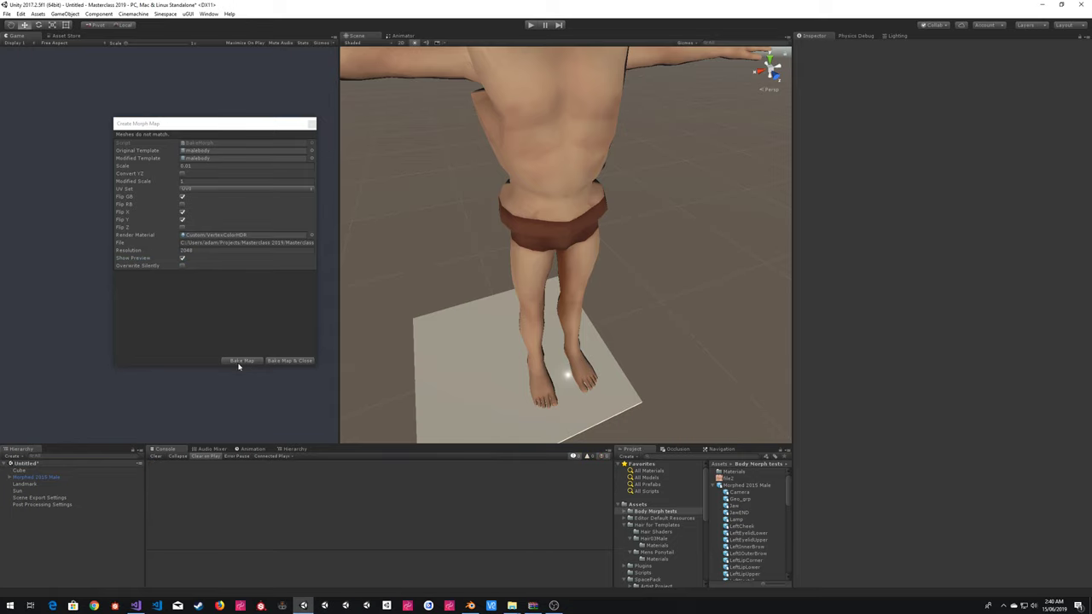
pyautogui.click(240, 361)
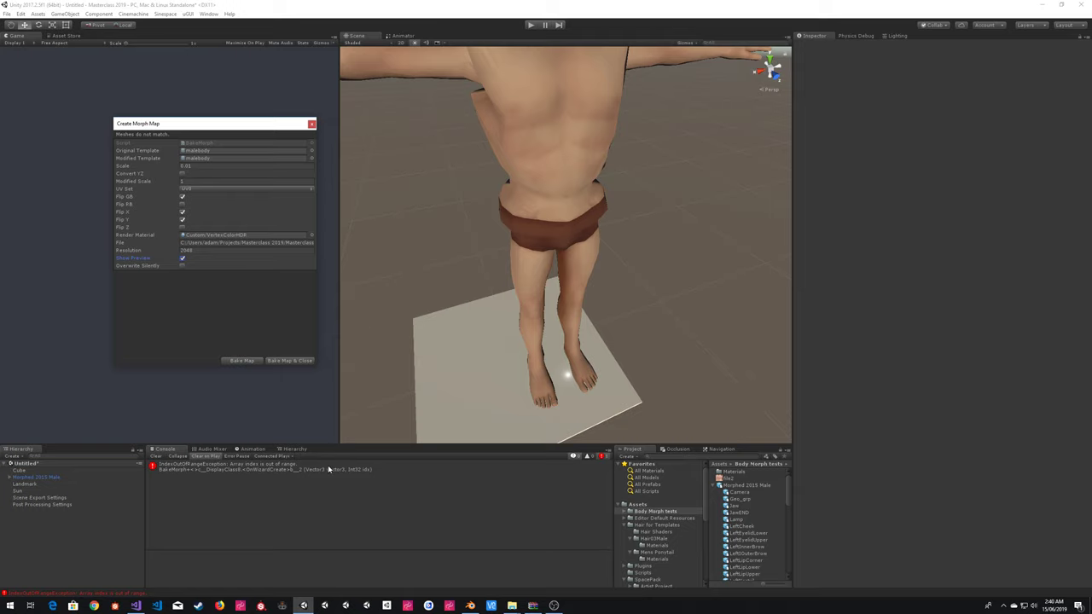
# - Examine the full details of the bake error in an enlarged Console message area
pyautogui.click(328, 468)
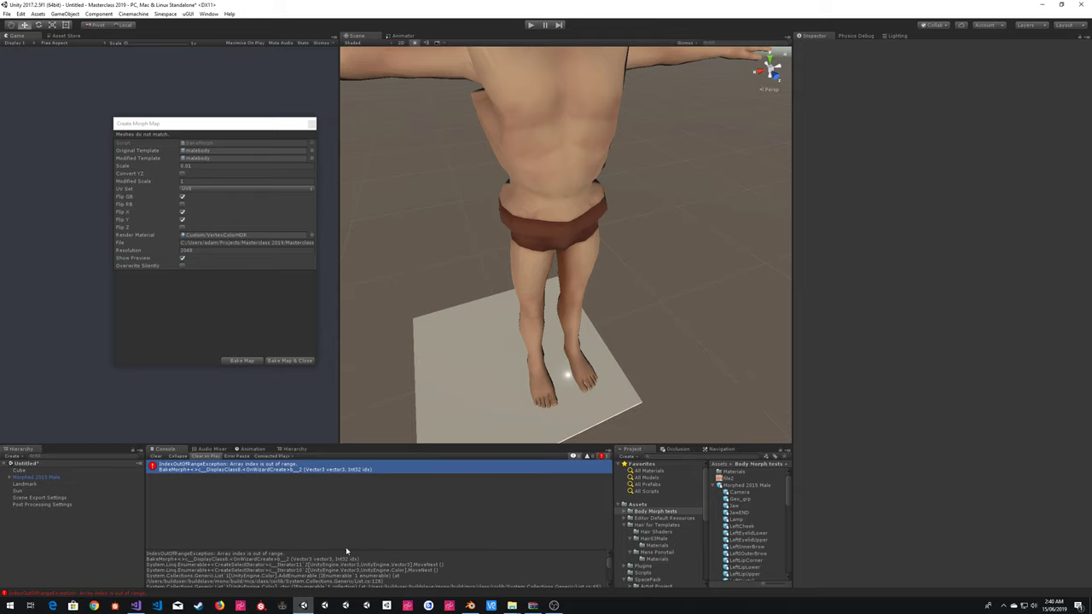
pyautogui.moveTo(345, 547); pyautogui.dragTo(341, 486)
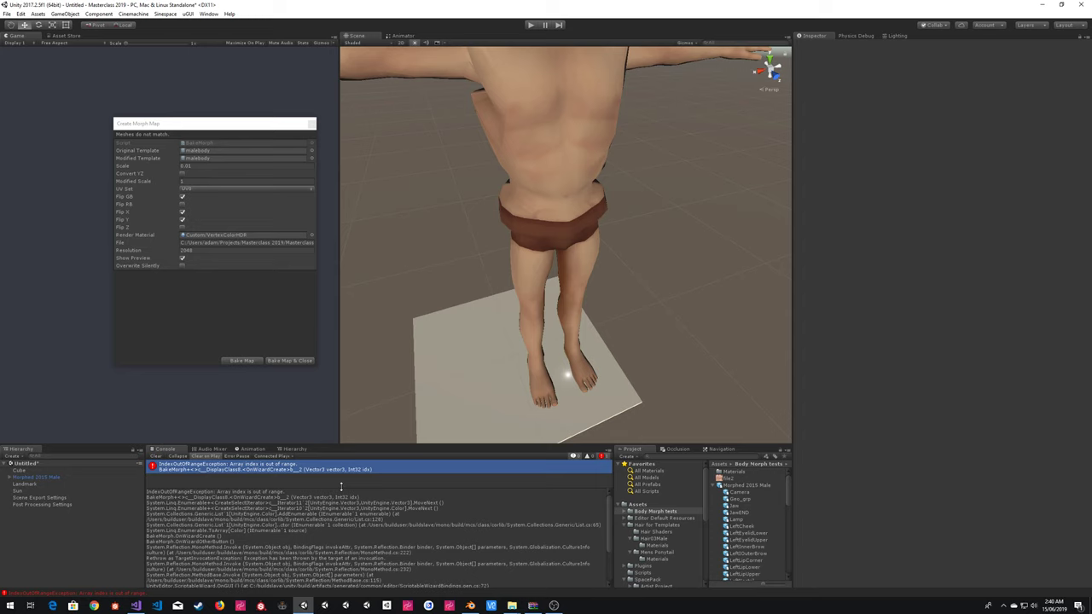
pyautogui.moveTo(341, 485); pyautogui.dragTo(338, 493)
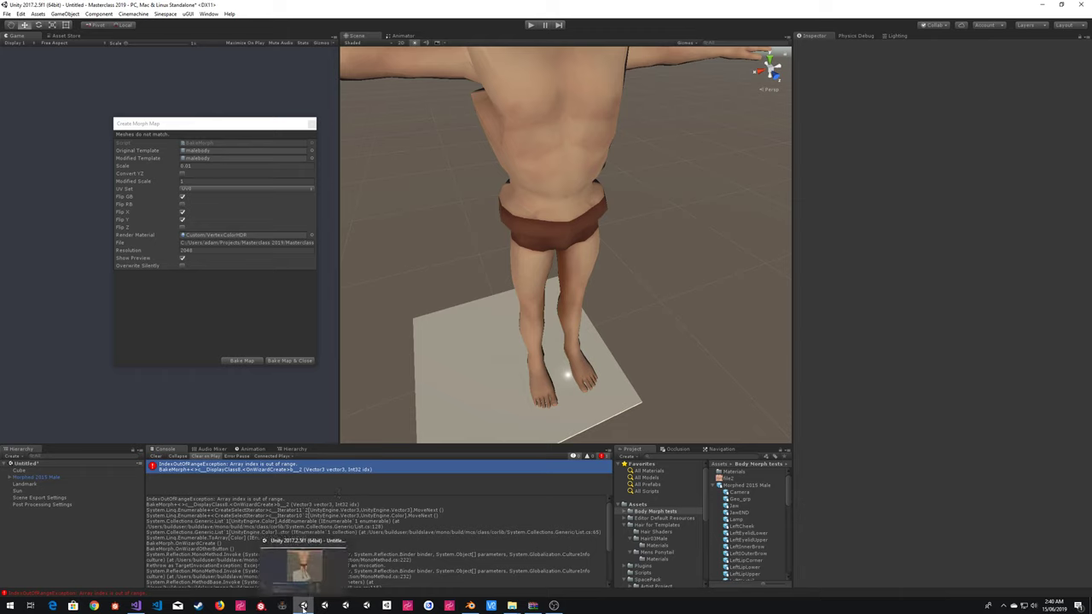
# - Launch another Unity instance and open the Sinespace 2017.2 Branch project in it
pyautogui.rightClick(303, 604)
pyautogui.click(289, 561)
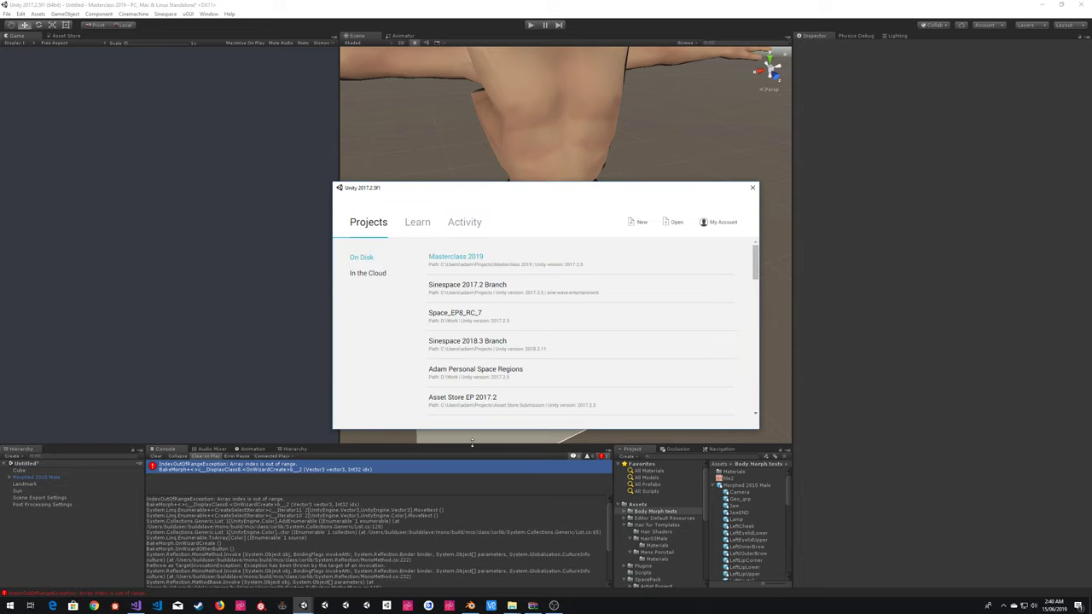
pyautogui.click(510, 285)
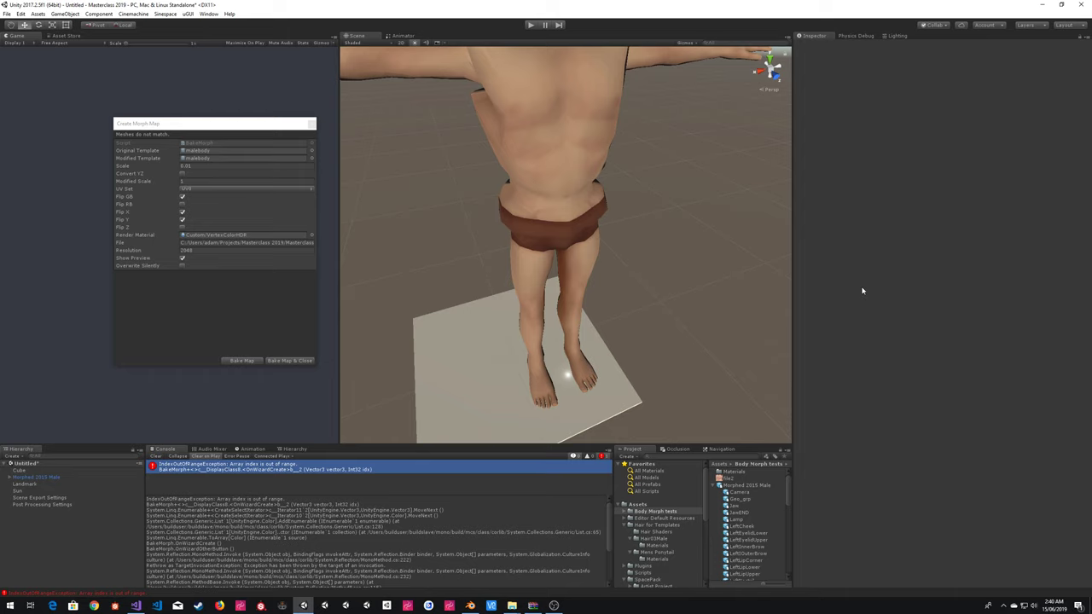
# - Collapse the contents of the Morphed 2015 Male model in the project assets and clear the selection
pyautogui.click(717, 486)
pyautogui.click(713, 486)
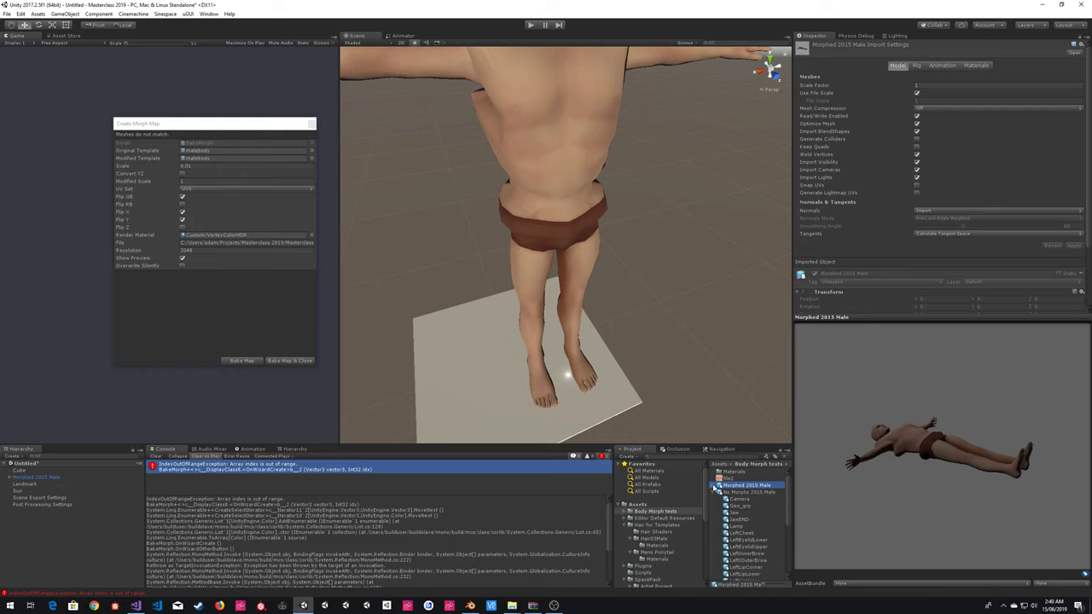
pyautogui.click(678, 232)
# - Create an empty game object and add a Clothing Item Settings component to it
pyautogui.click(69, 15)
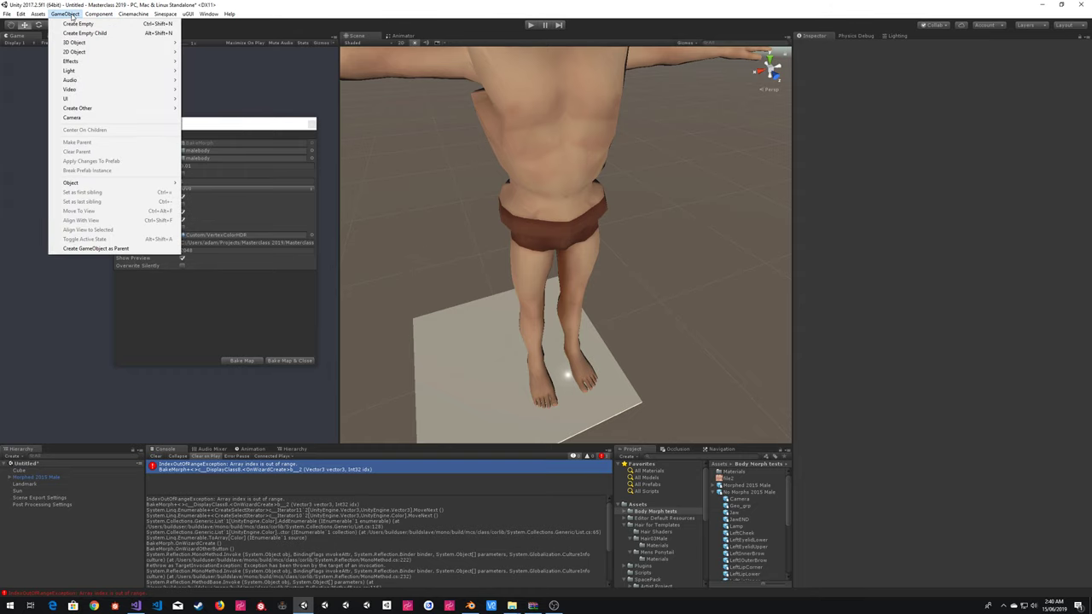
pyautogui.click(71, 16)
pyautogui.moveTo(302, 606)
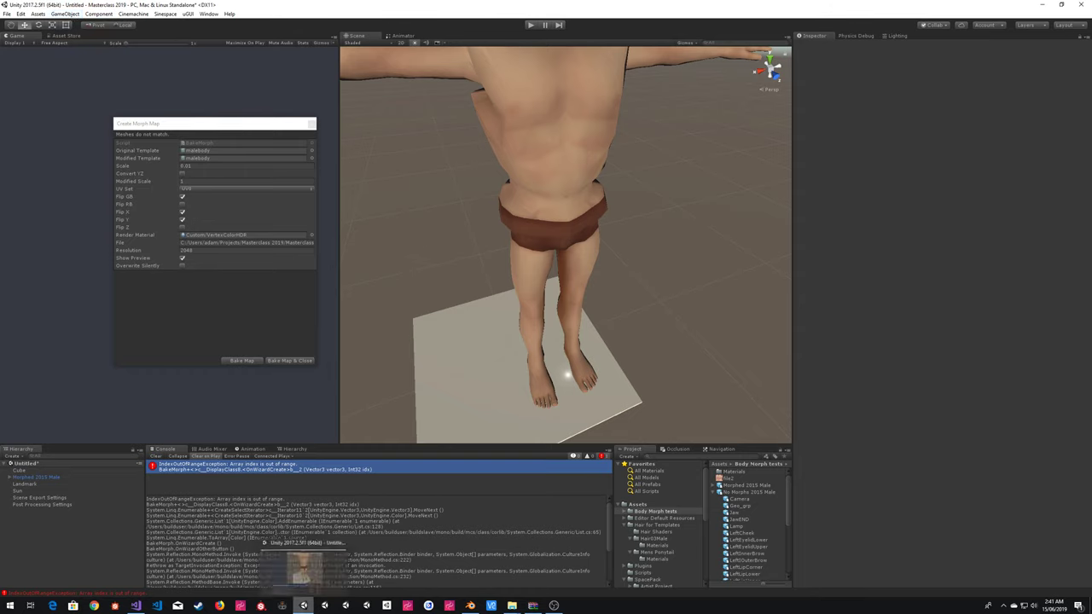
pyautogui.click(67, 14)
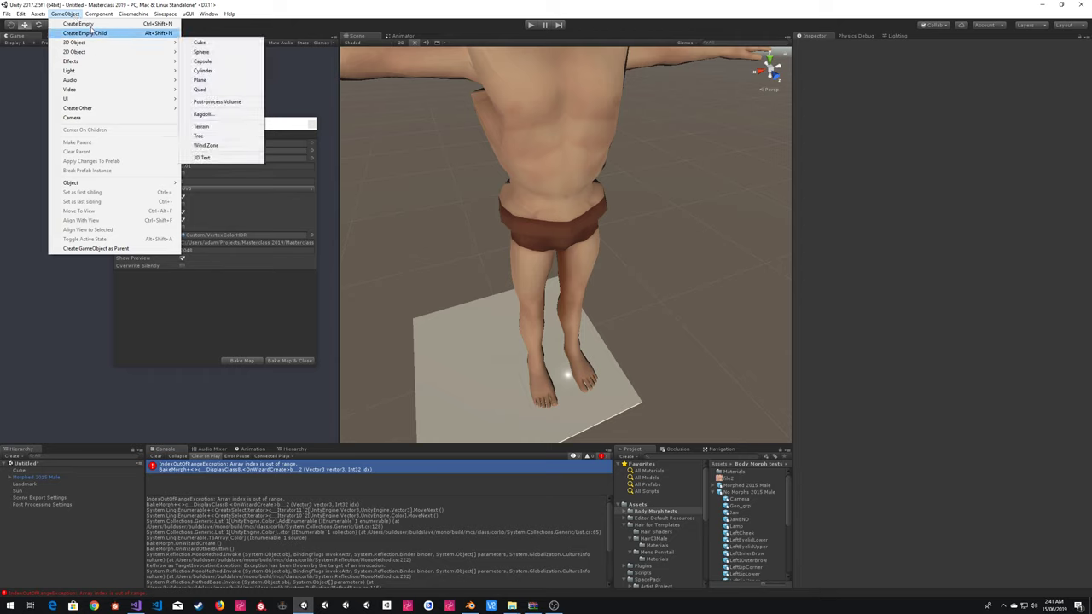
pyautogui.click(81, 23)
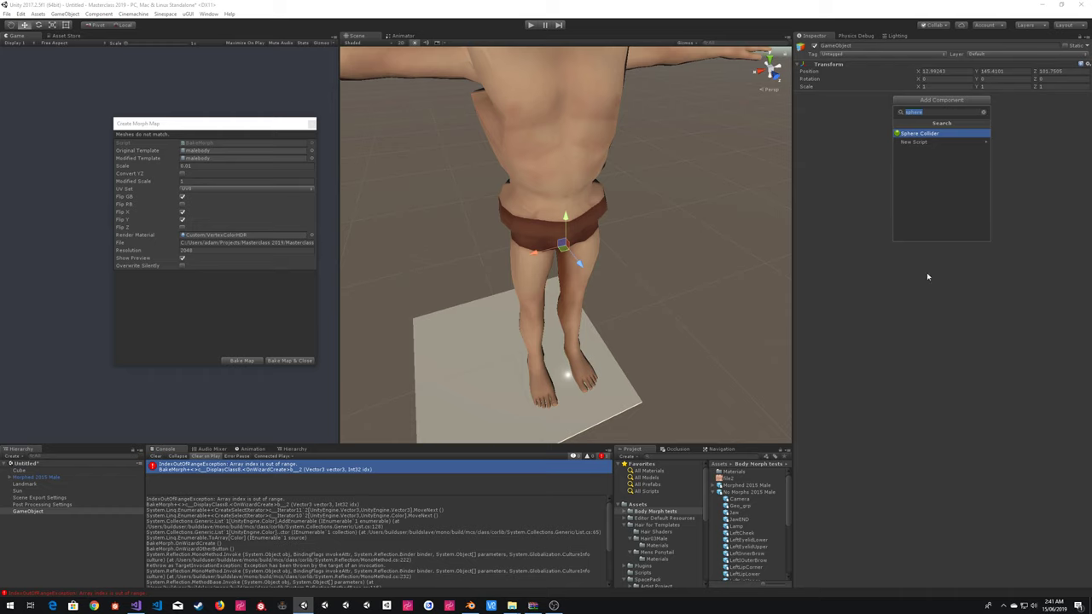
pyautogui.write('clothing item')
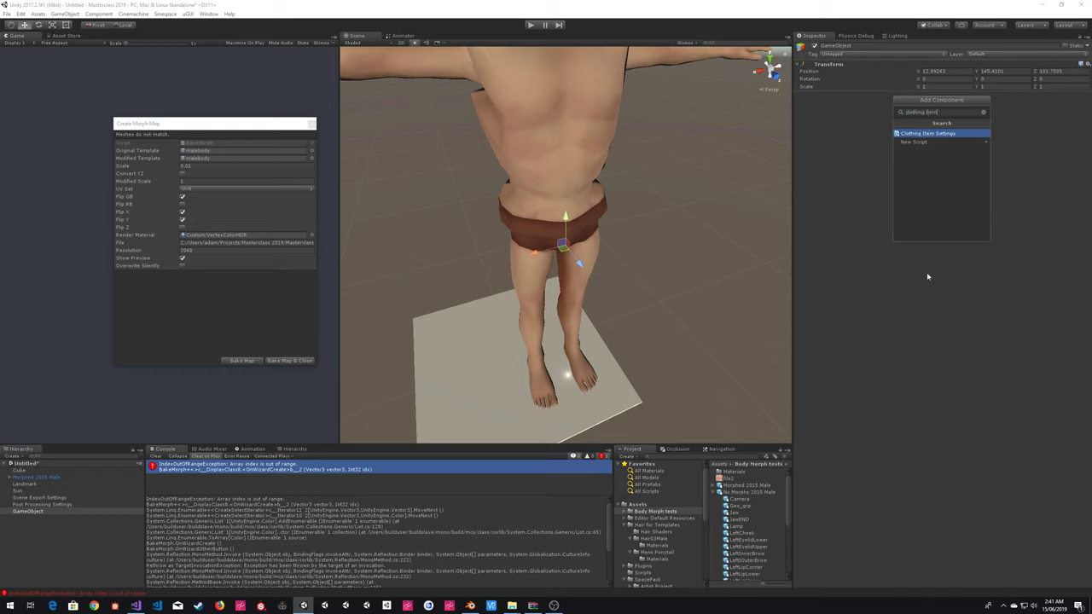
pyautogui.press('Return')
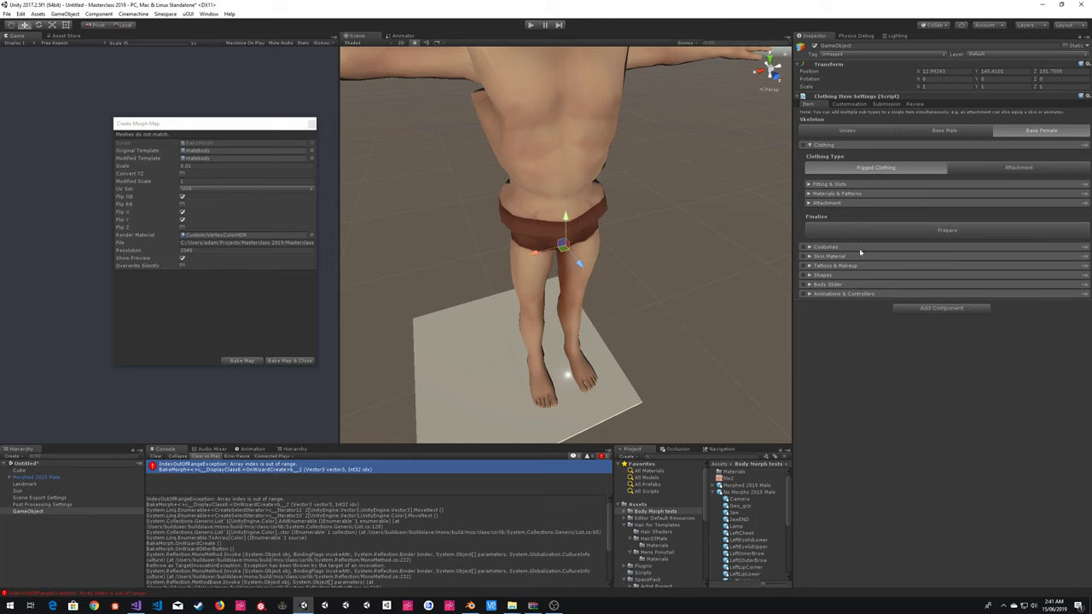
# - Expand the Body Slider section and review its Vertex Displacement Map requirements and Layout setting
pyautogui.click(833, 285)
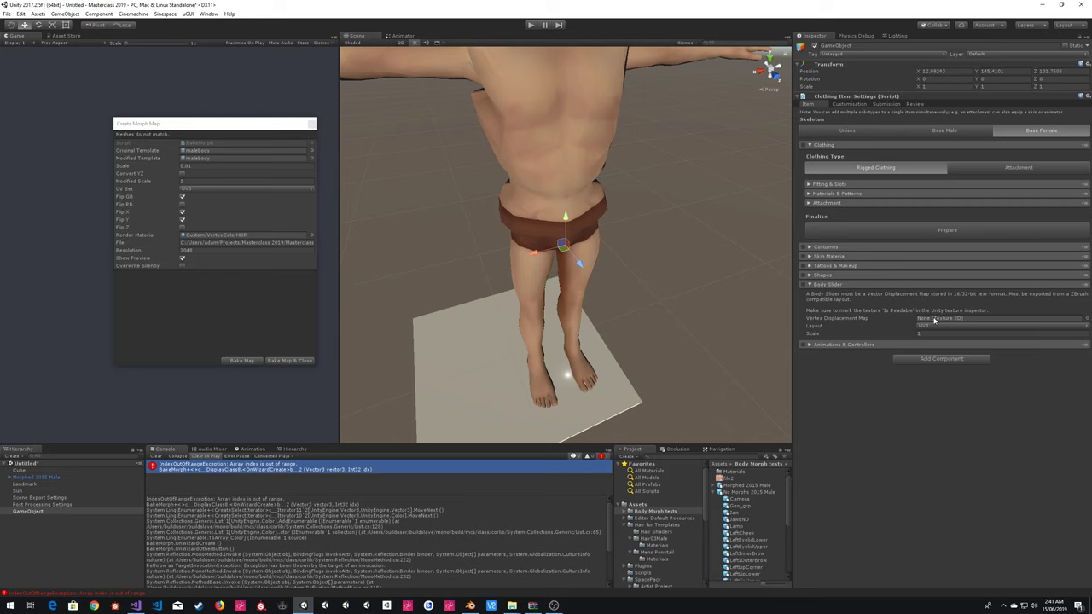
pyautogui.click(891, 329)
pyautogui.click(866, 325)
pyautogui.click(278, 322)
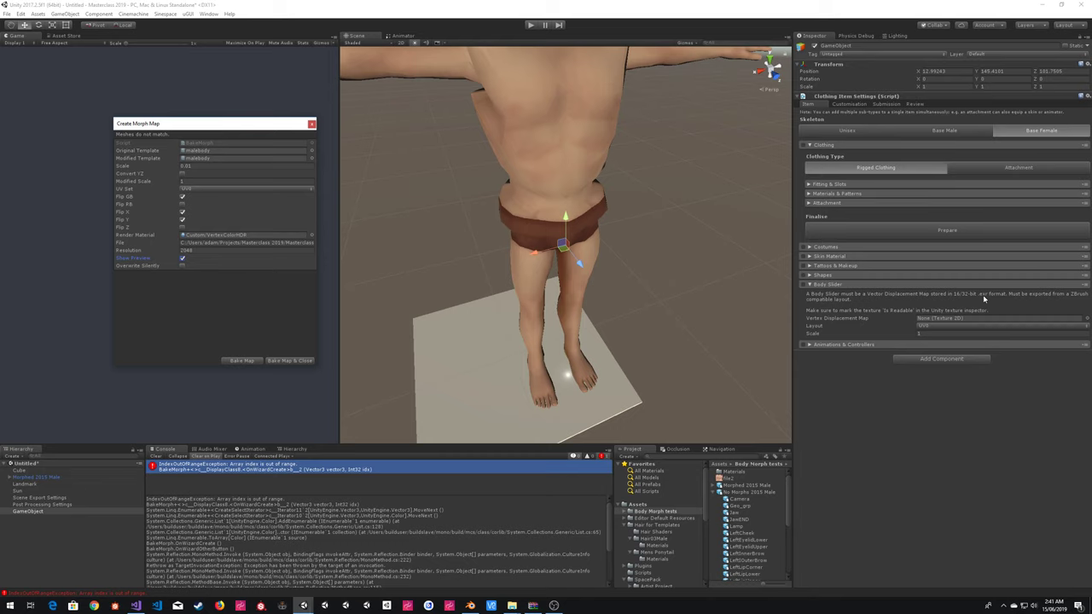
pyautogui.click(904, 320)
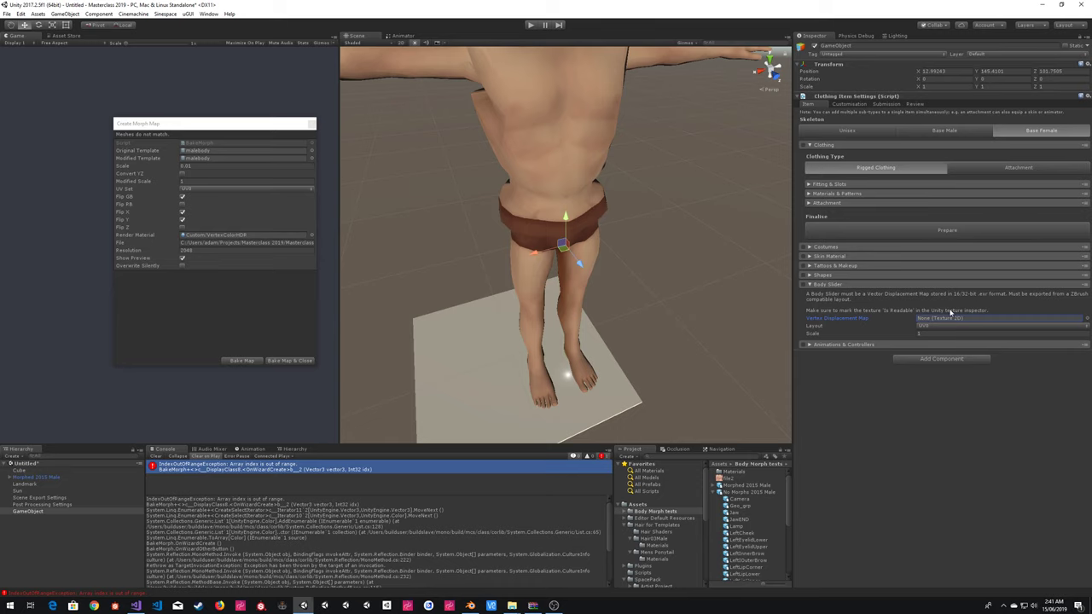
# - Check the Read/Write Enabled option in the file2 texture's import settings, and return to the empty game object's settings
pyautogui.click(735, 478)
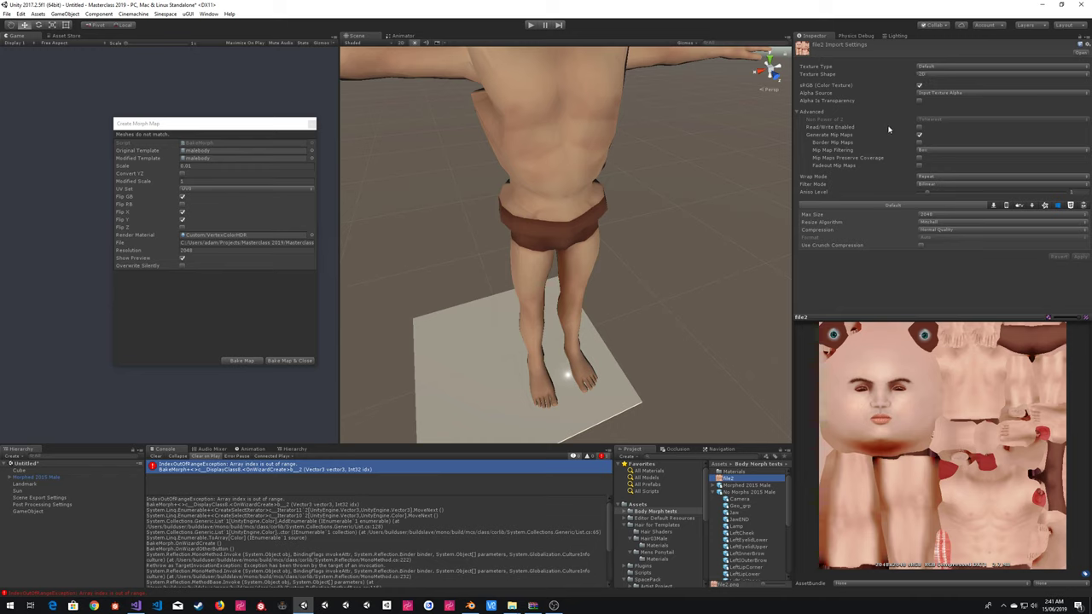
pyautogui.click(919, 127)
pyautogui.click(46, 511)
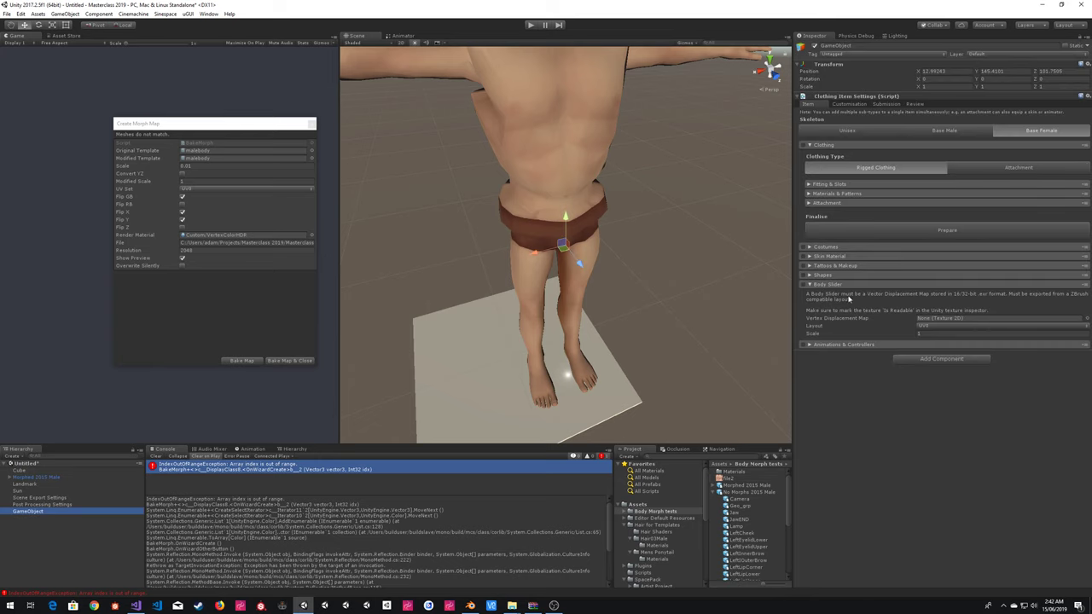
# - Compare the UV choices of the Body Slider's Layout with those of the morph map's UV Set
pyautogui.click(926, 325)
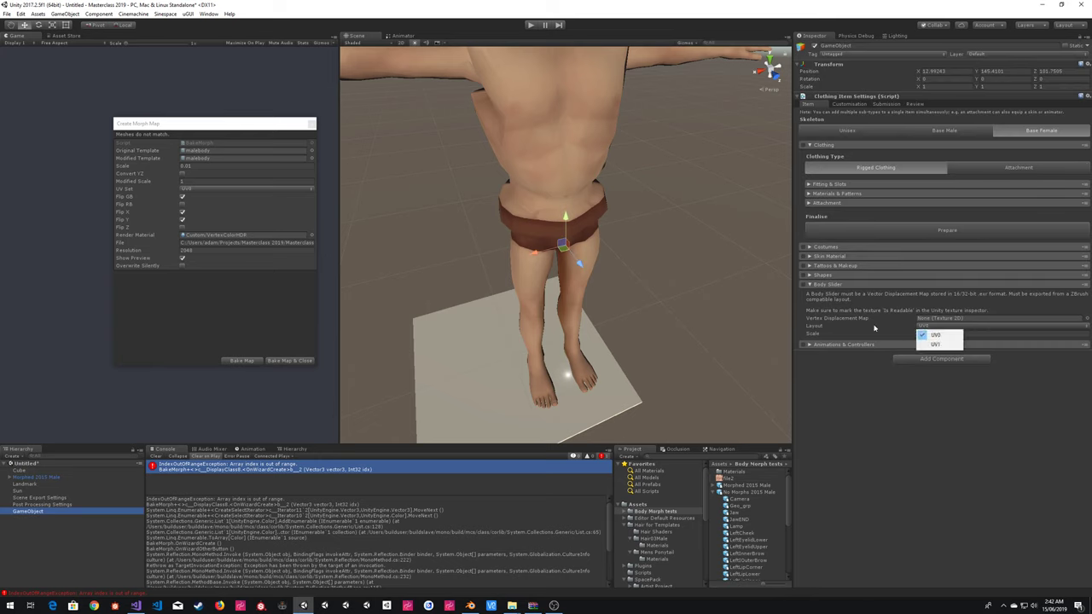
pyautogui.click(875, 328)
pyautogui.click(935, 327)
pyautogui.click(877, 327)
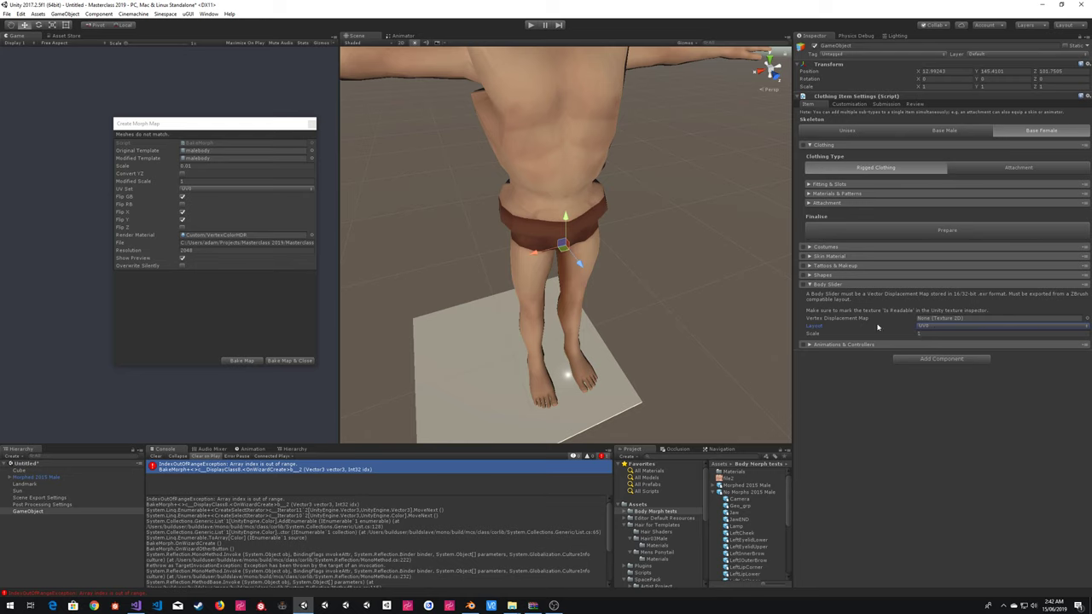
pyautogui.click(184, 190)
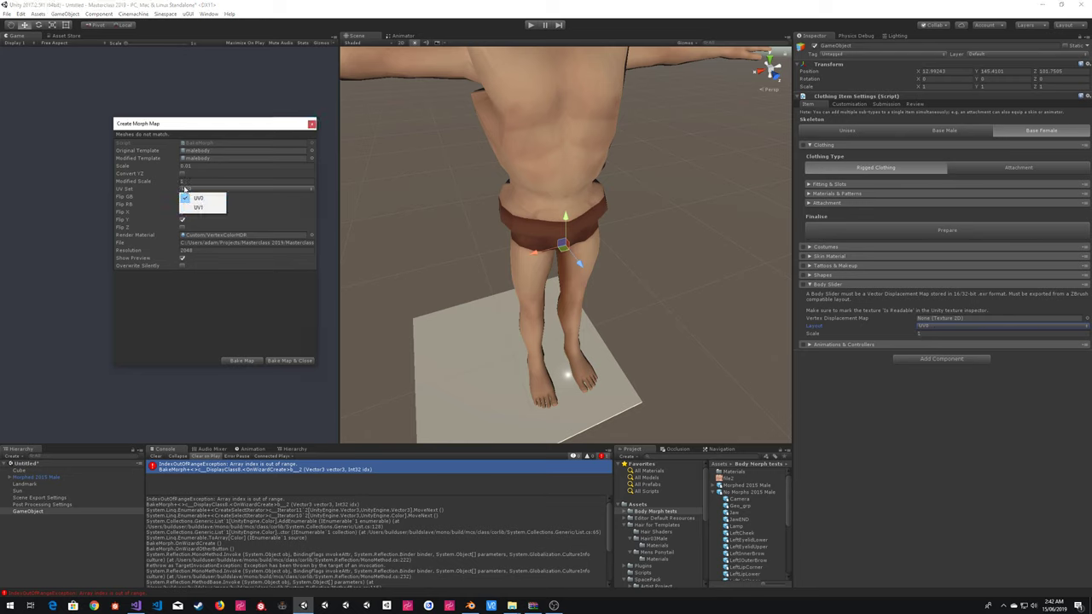
pyautogui.click(152, 186)
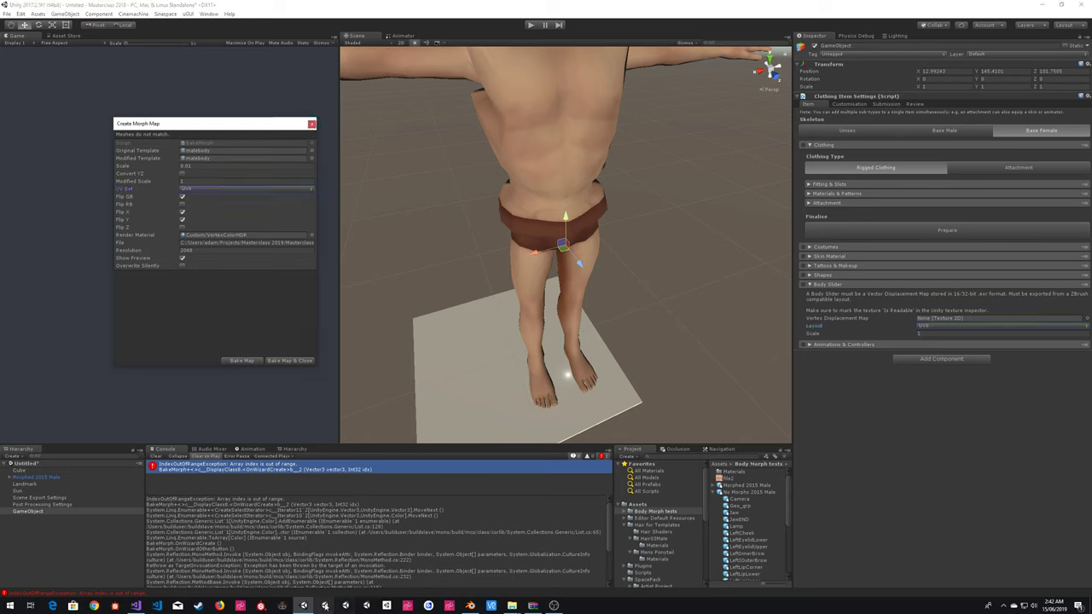
# - Switch to Blender, enter Edit Mode on the malebody mesh and select all of its geometry
pyautogui.click(470, 606)
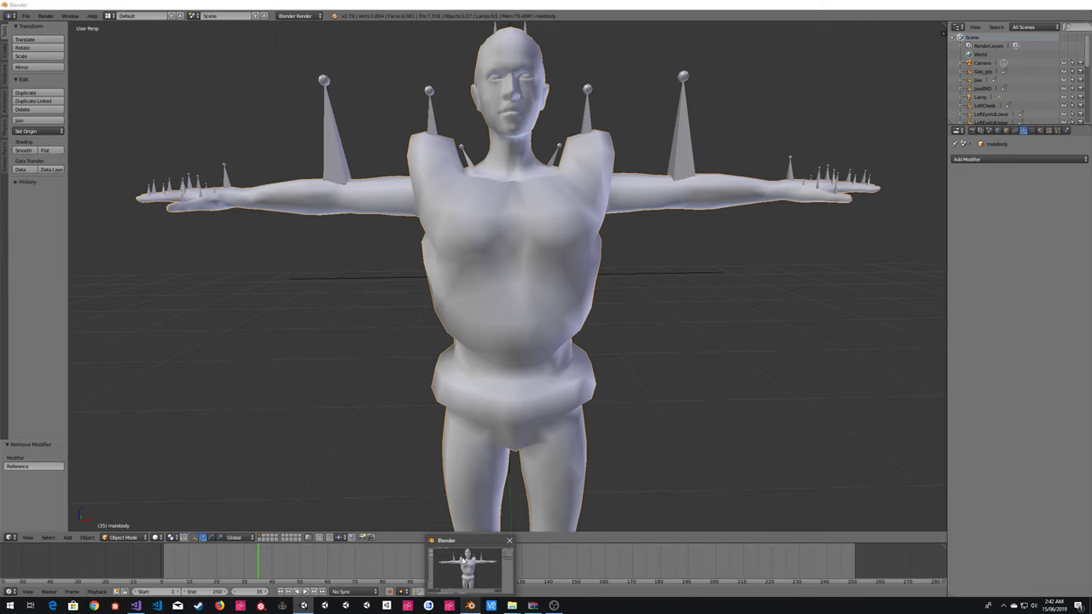
pyautogui.moveTo(755, 268); pyautogui.dragTo(616, 285, button='middle')
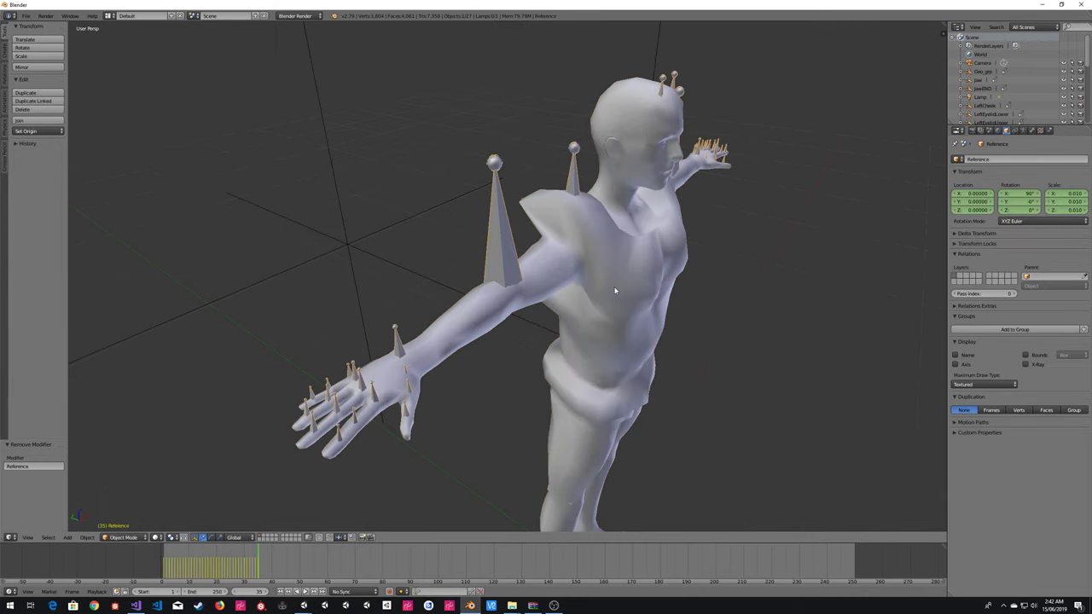
pyautogui.press('Tab')
pyautogui.press('a')
pyautogui.press('a')
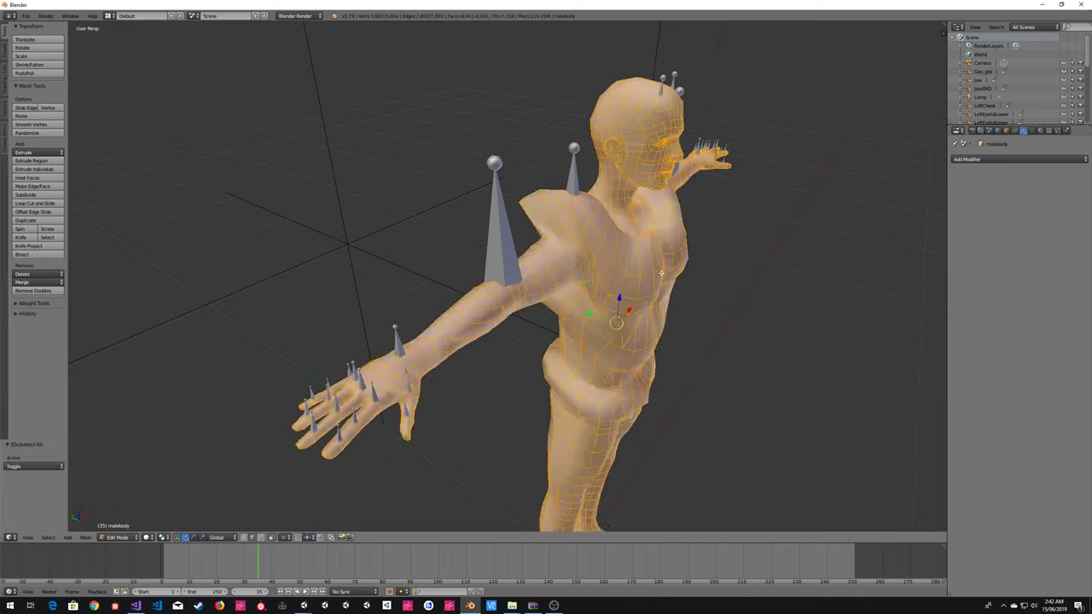
# - Split the 3D view, turn the new area into a UV/Image Editor, and display the malebody mesh's UVChannel_2 layout
pyautogui.moveTo(941, 26); pyautogui.dragTo(345, 94)
pyautogui.click(357, 537)
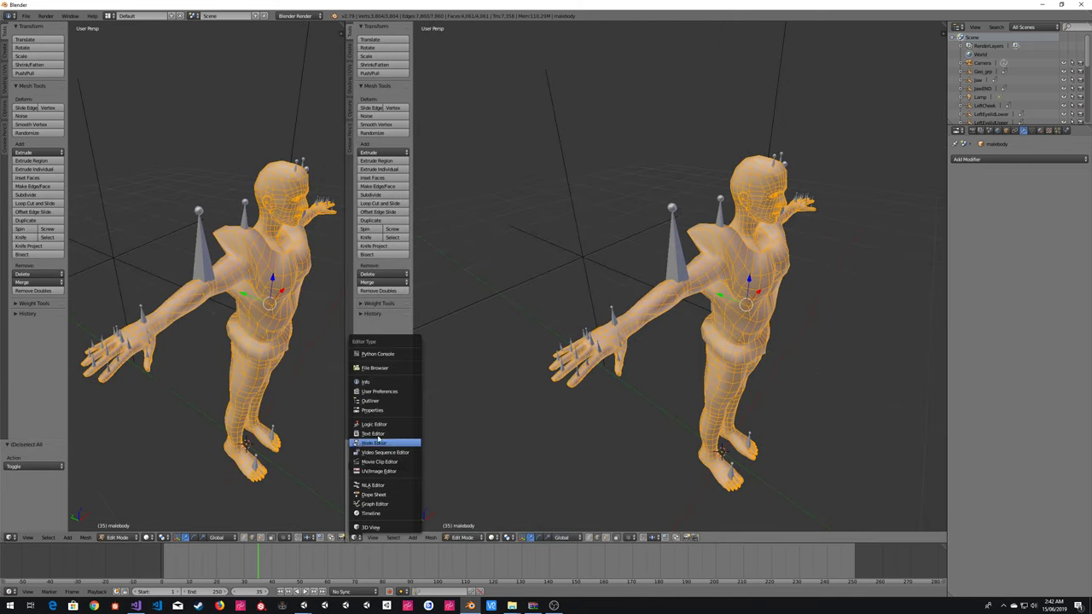
pyautogui.click(388, 472)
pyautogui.scroll(5, 683, 277)
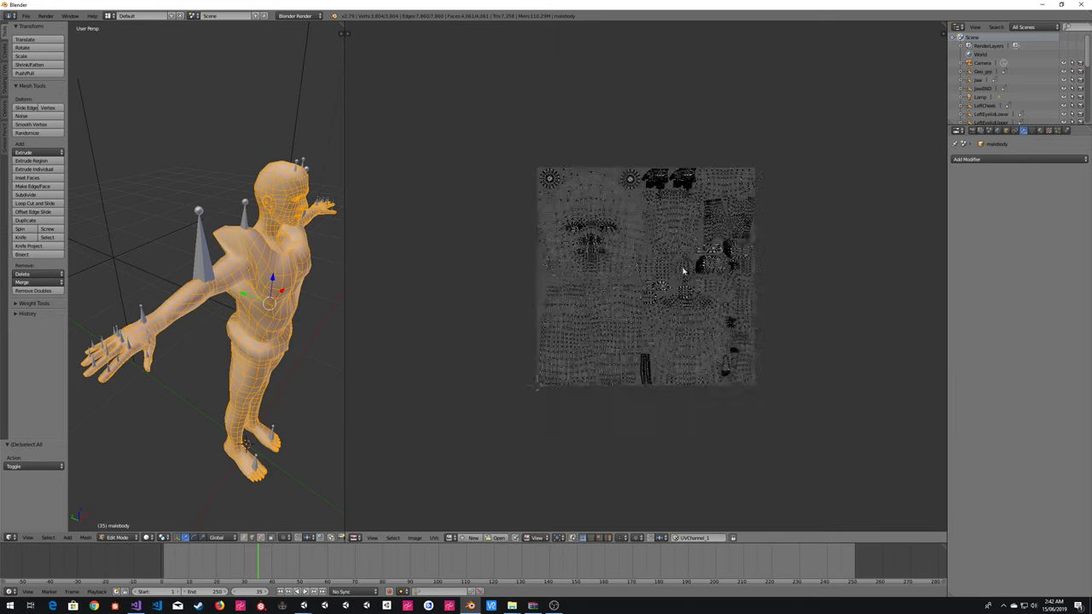
pyautogui.press('Tab')
pyautogui.press('Tab')
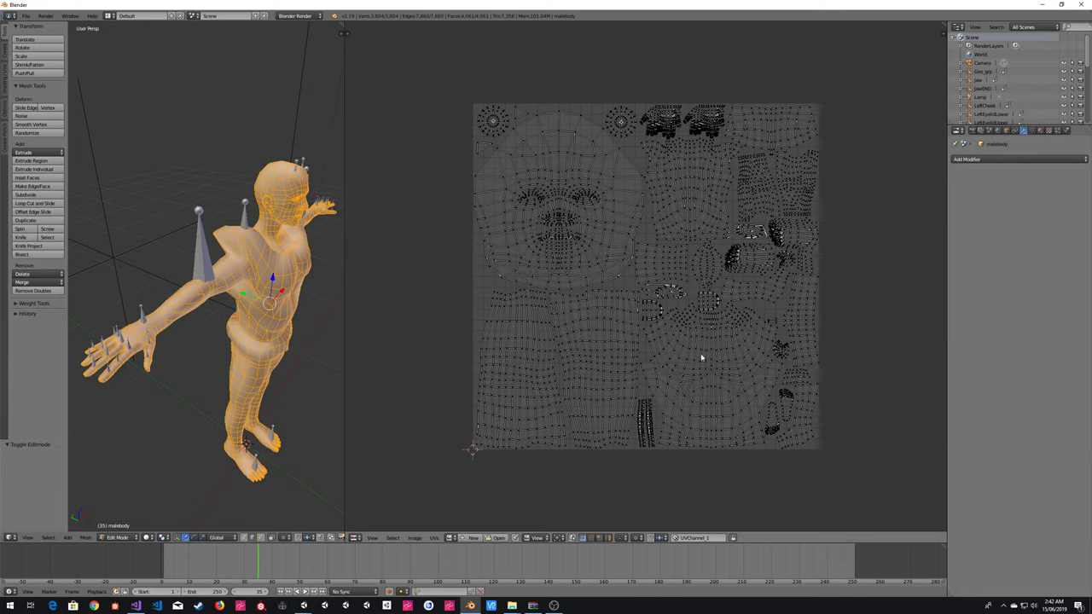
pyautogui.click(719, 538)
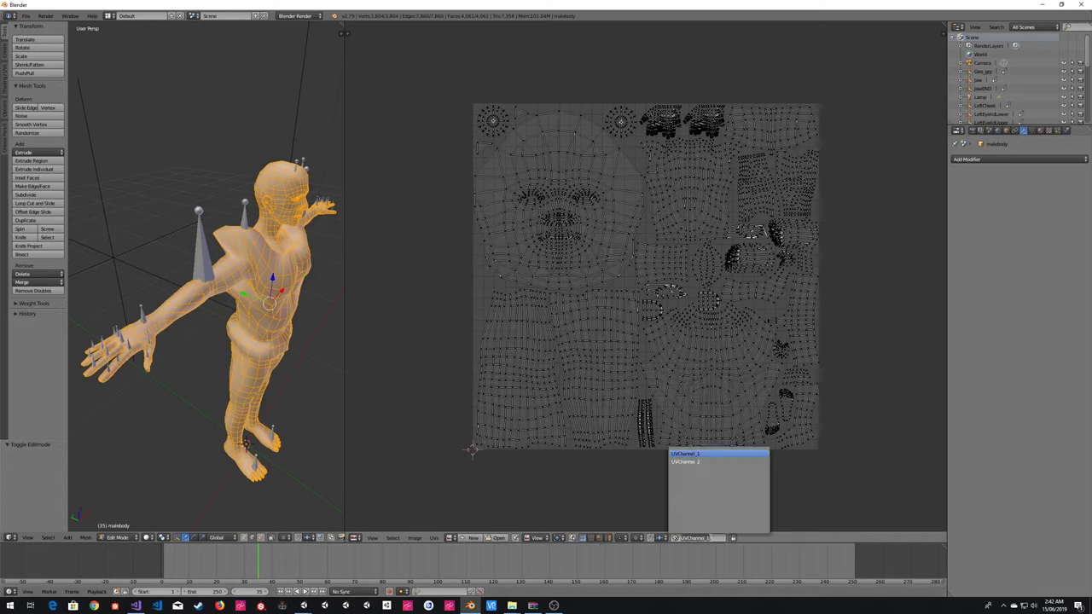
pyautogui.click(704, 461)
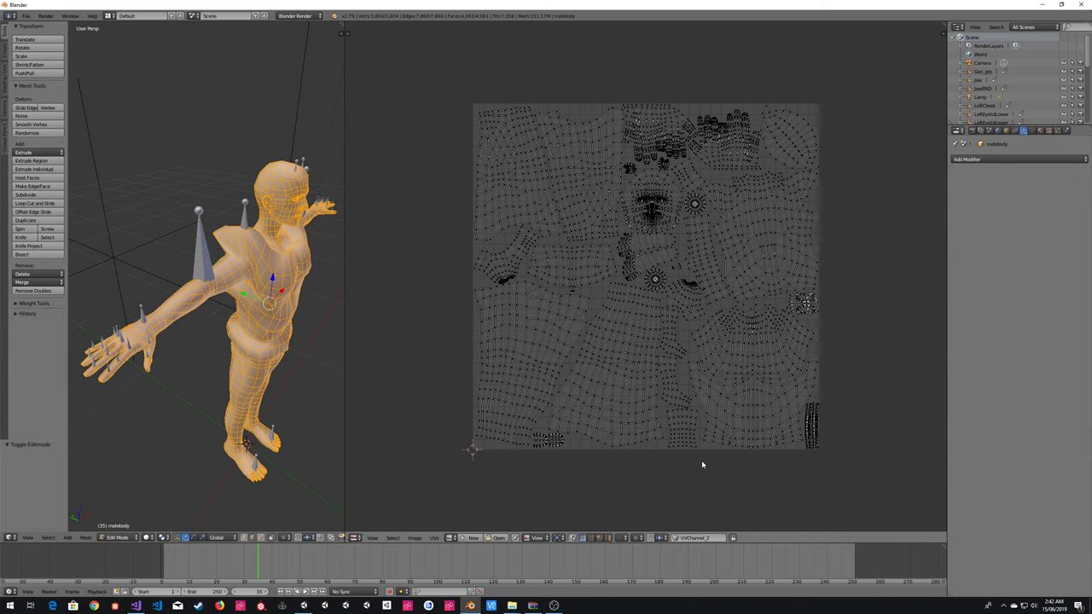
# - Switch to Unity and check the morph map's UV Set against the Body Slider's Layout, referring back to Blender's UV layout
pyautogui.hotkey('alt', 'Tab')
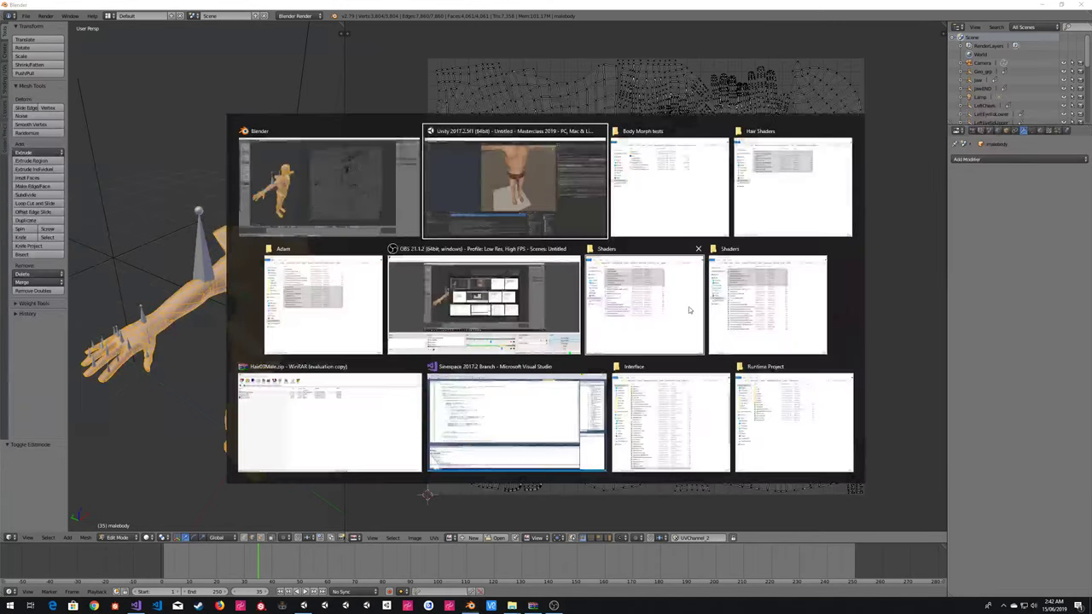
pyautogui.click(181, 196)
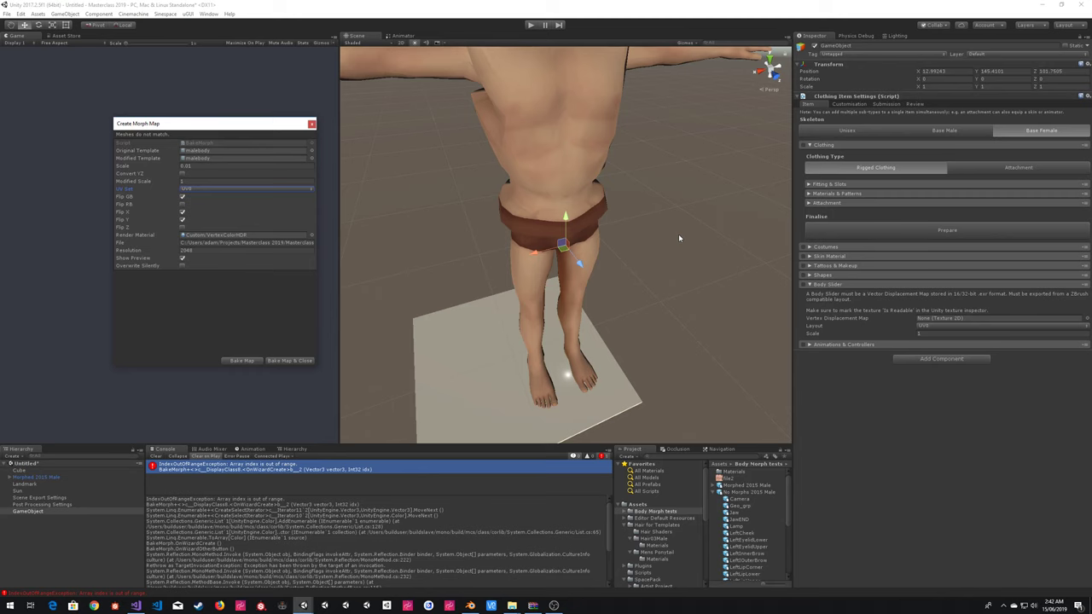
pyautogui.hotkey('alt', 'Tab')
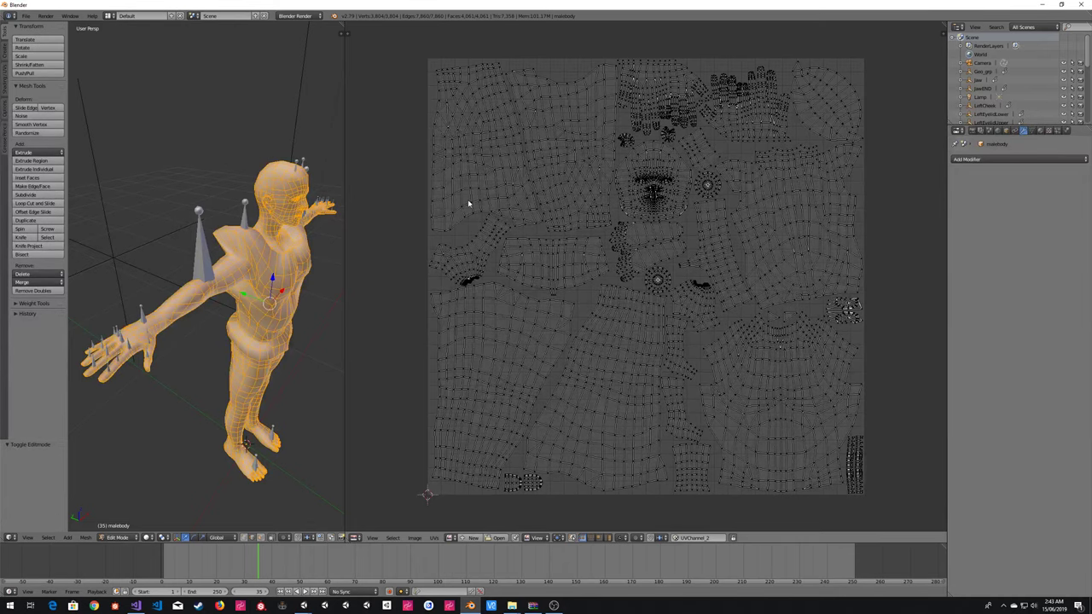
pyautogui.hotkey('alt', 'Tab')
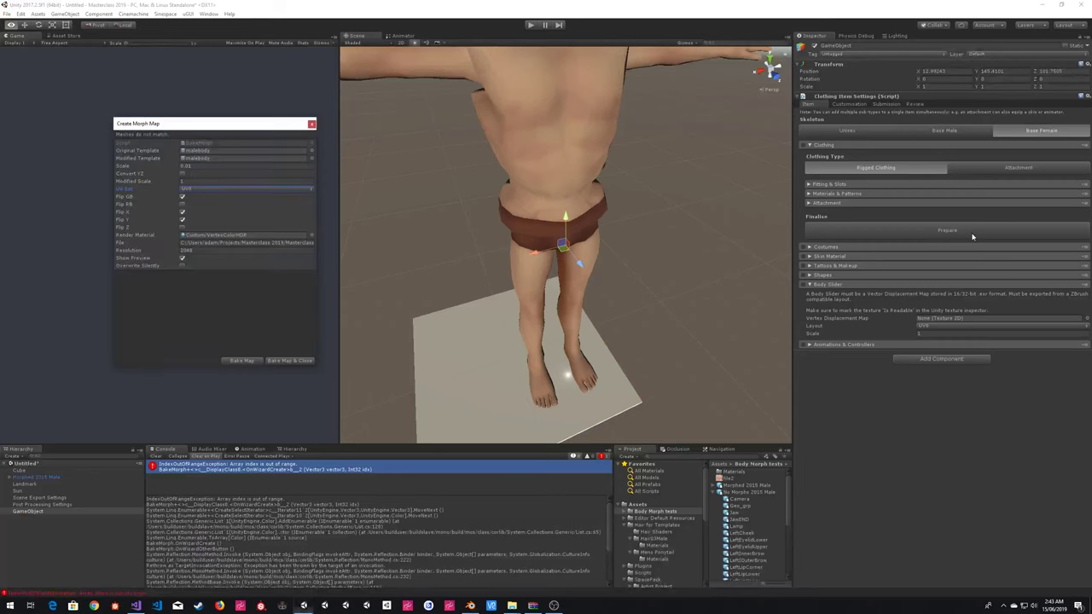
pyautogui.click(191, 188)
pyautogui.click(144, 193)
pyautogui.click(891, 327)
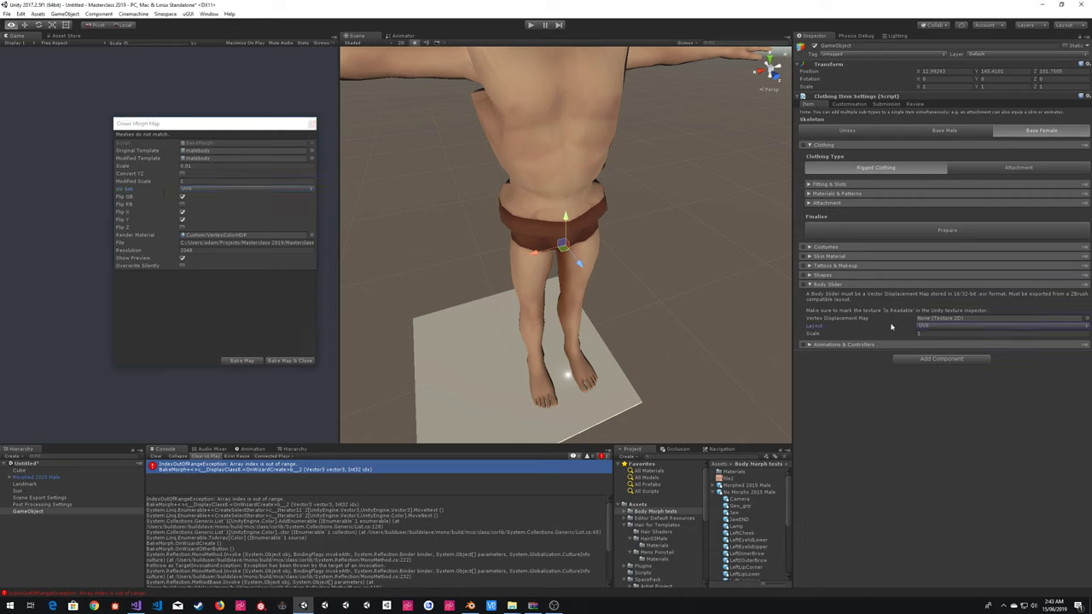
pyautogui.click(924, 326)
pyautogui.click(882, 329)
# - Try a Body Slider scale of 1.2 and set it back to 1
pyautogui.click(928, 336)
pyautogui.write('1.2')
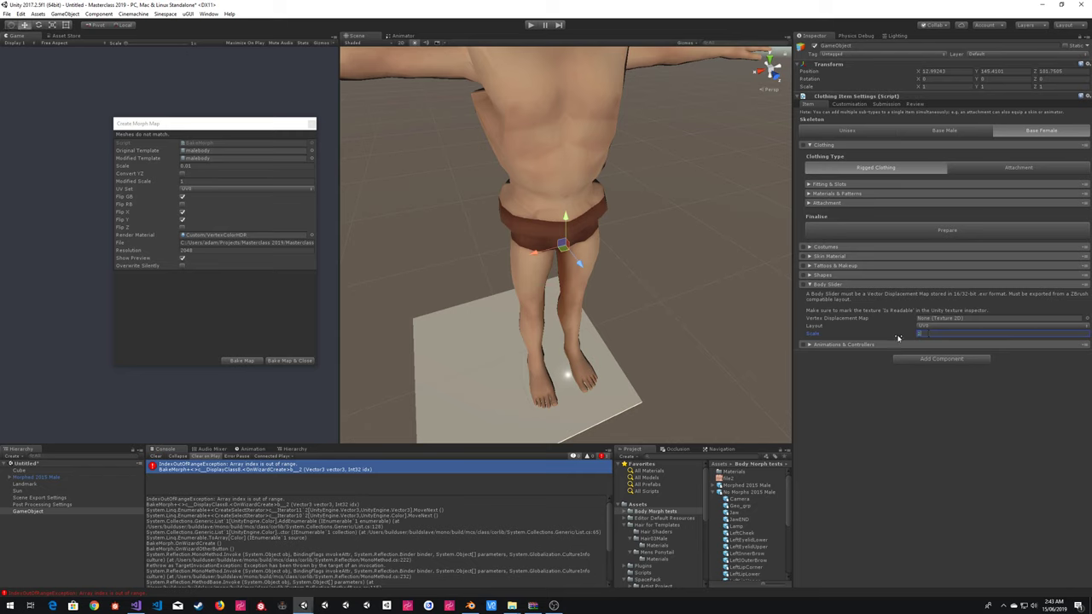
pyautogui.moveTo(899, 336); pyautogui.dragTo(882, 337)
pyautogui.click(945, 335)
pyautogui.write('1')
# - Preview the malebody mesh of No Morphs 2015 Male from the front
pyautogui.scroll(-5, 743, 512)
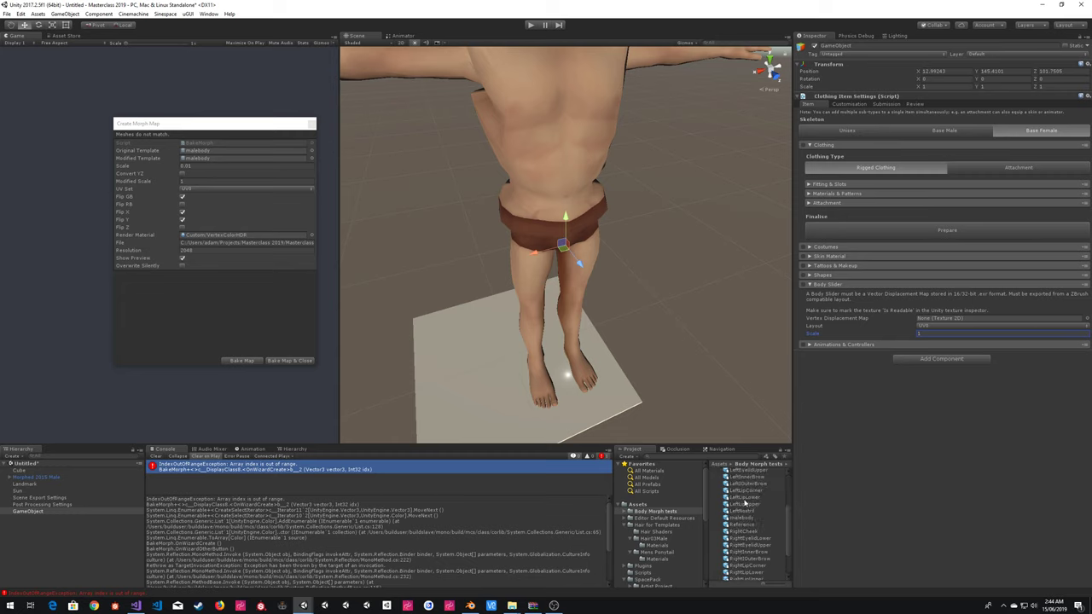
pyautogui.click(740, 564)
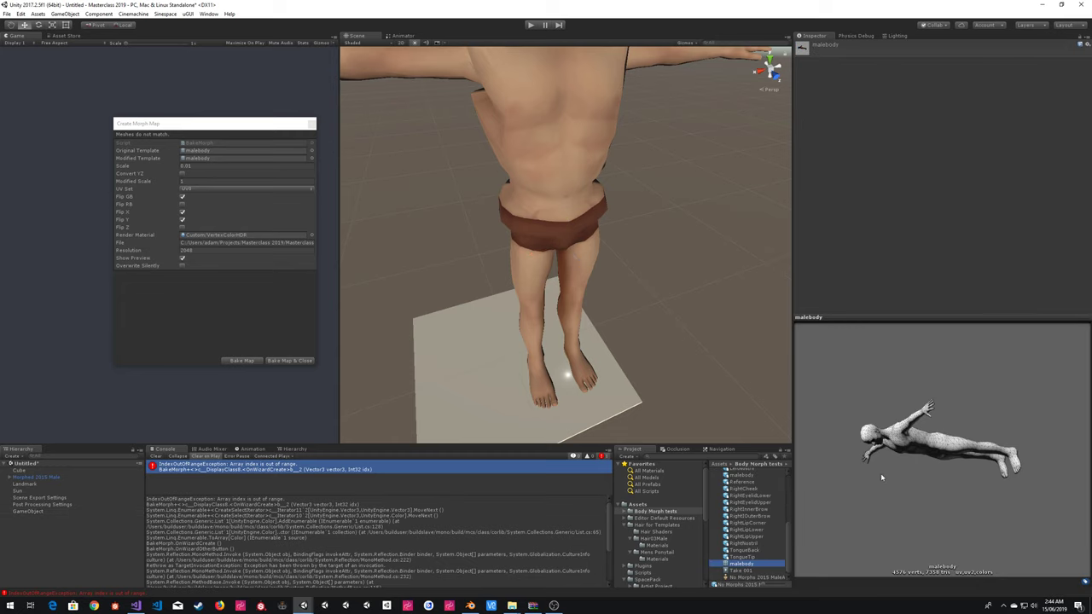
pyautogui.moveTo(882, 478); pyautogui.dragTo(950, 410)
# - Expand Morphed 2015 Male and preview its malebody mesh upright from the front for comparison
pyautogui.scroll(5, 776, 533)
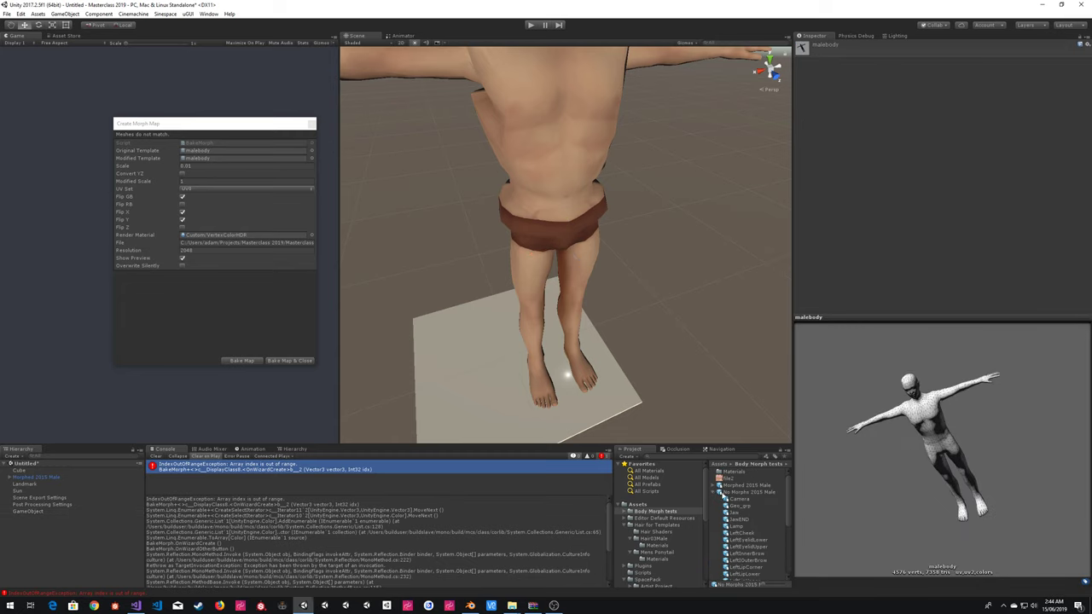
pyautogui.click(713, 485)
pyautogui.scroll(-5, 760, 541)
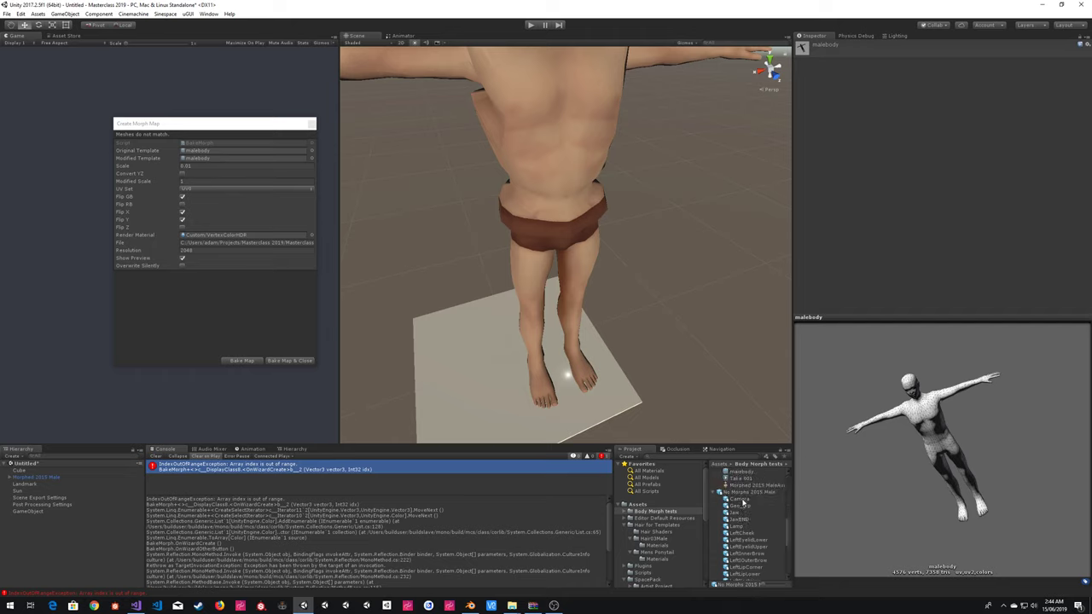
pyautogui.scroll(1, 749, 474)
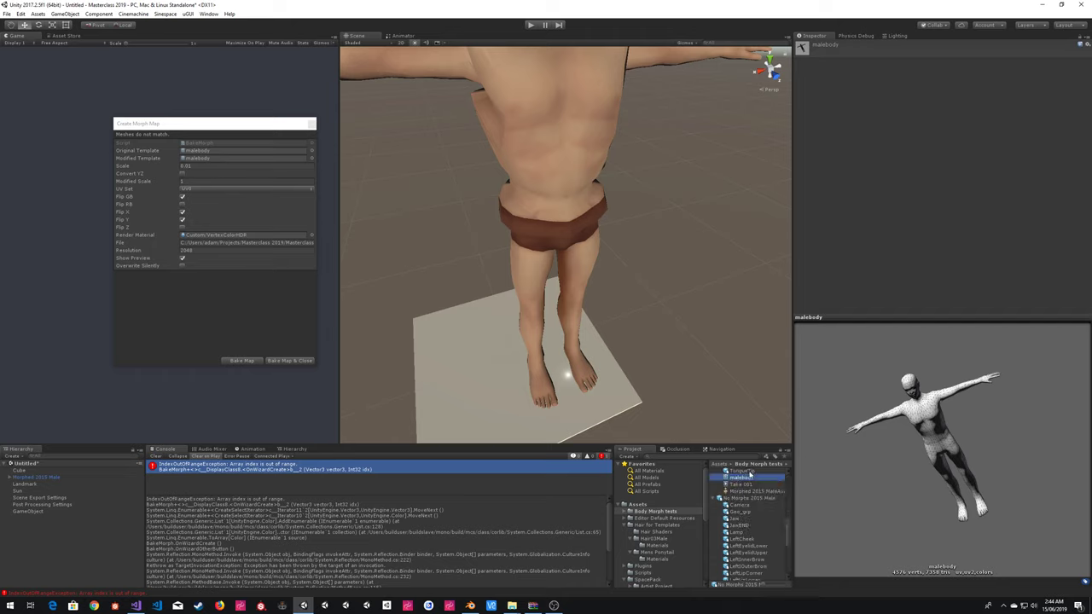
pyautogui.click(751, 478)
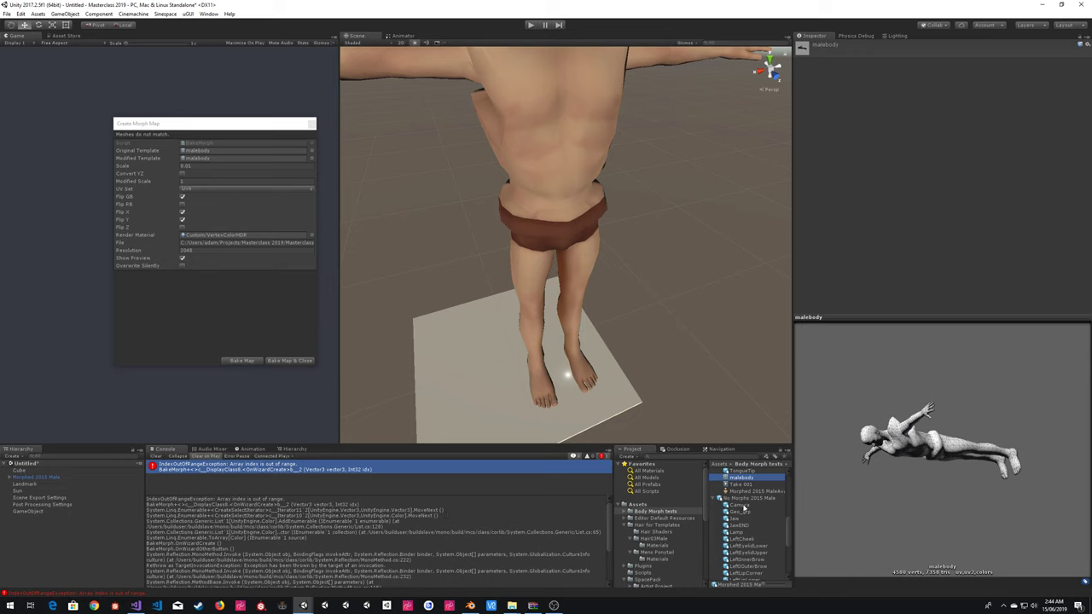
pyautogui.scroll(10, 744, 506)
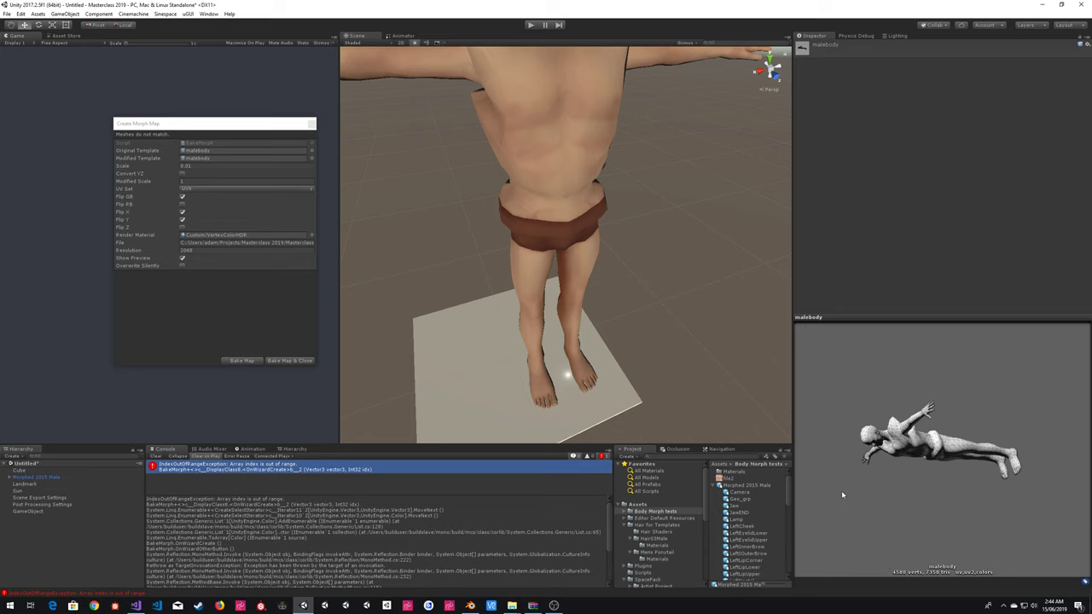
pyautogui.moveTo(841, 490); pyautogui.dragTo(951, 389)
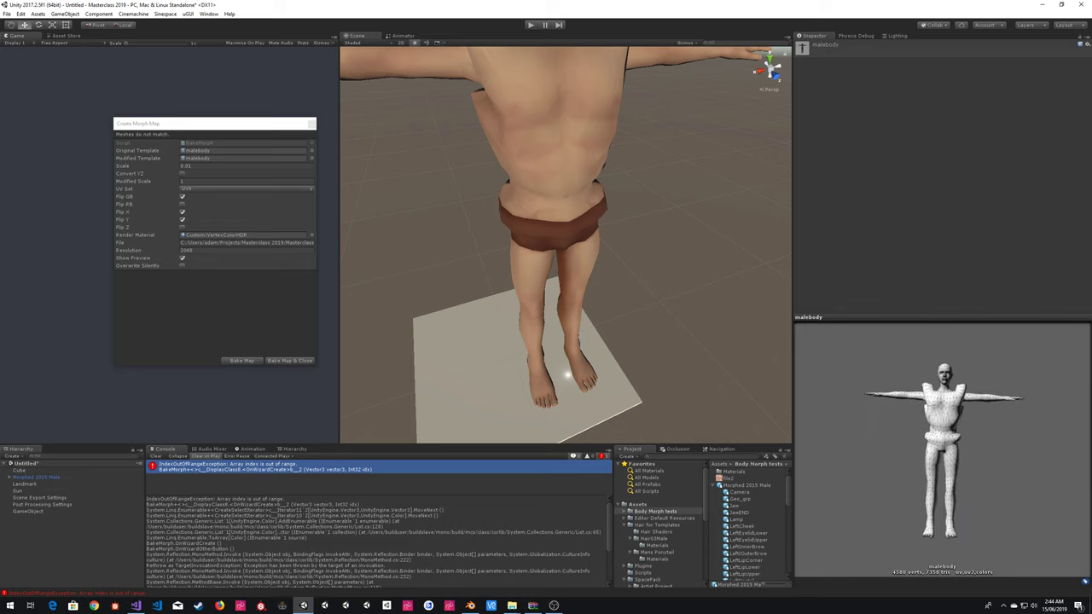
# - Switch to Blender and display the malebody mesh's UVChannel_1 layout
pyautogui.moveTo(304, 605)
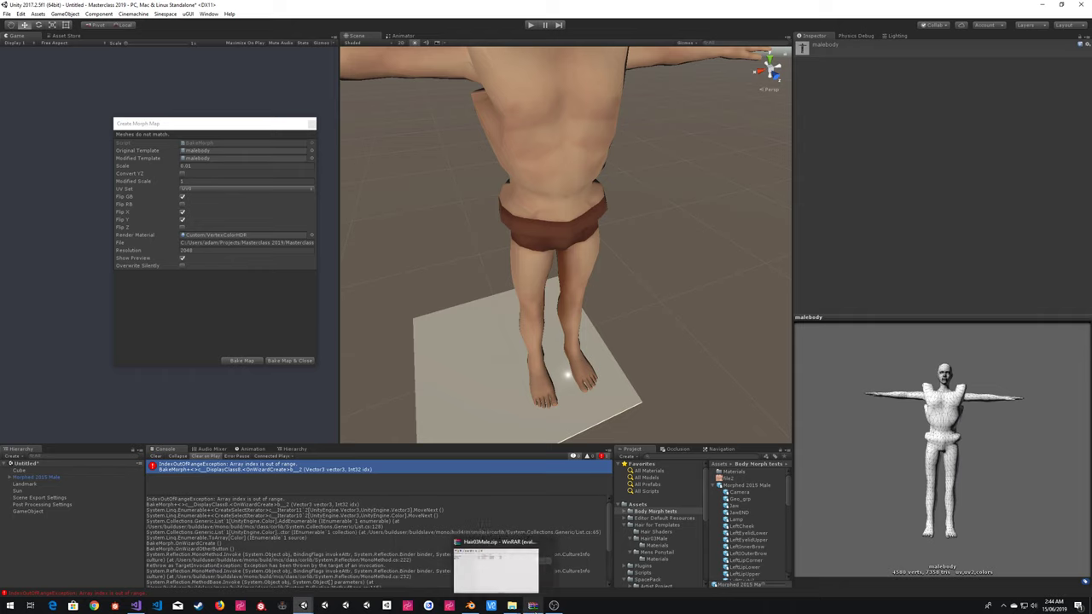
pyautogui.moveTo(344, 581)
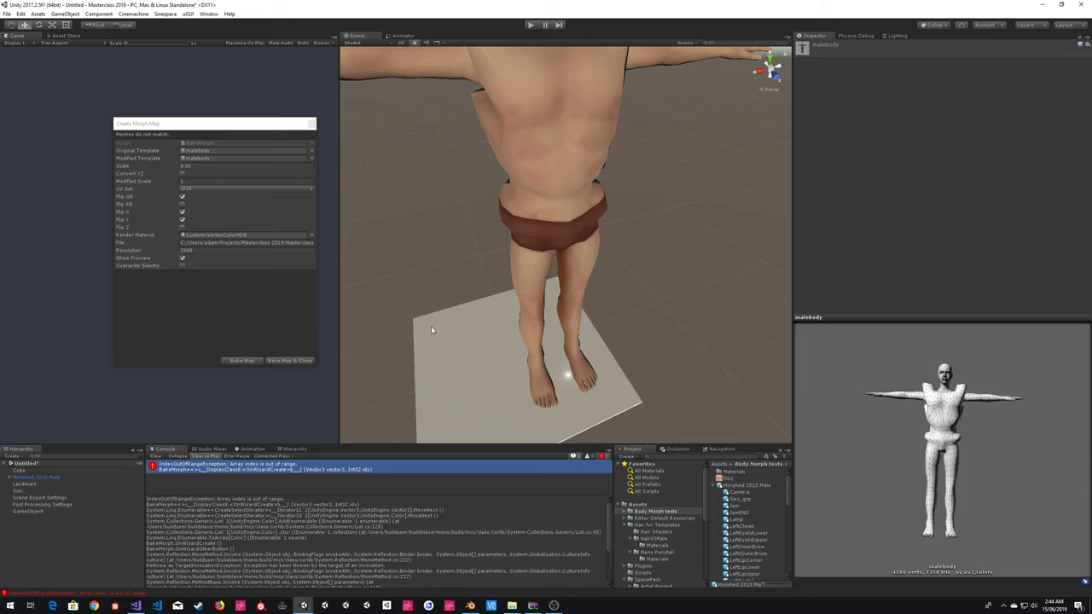
pyautogui.moveTo(476, 607)
pyautogui.click(475, 581)
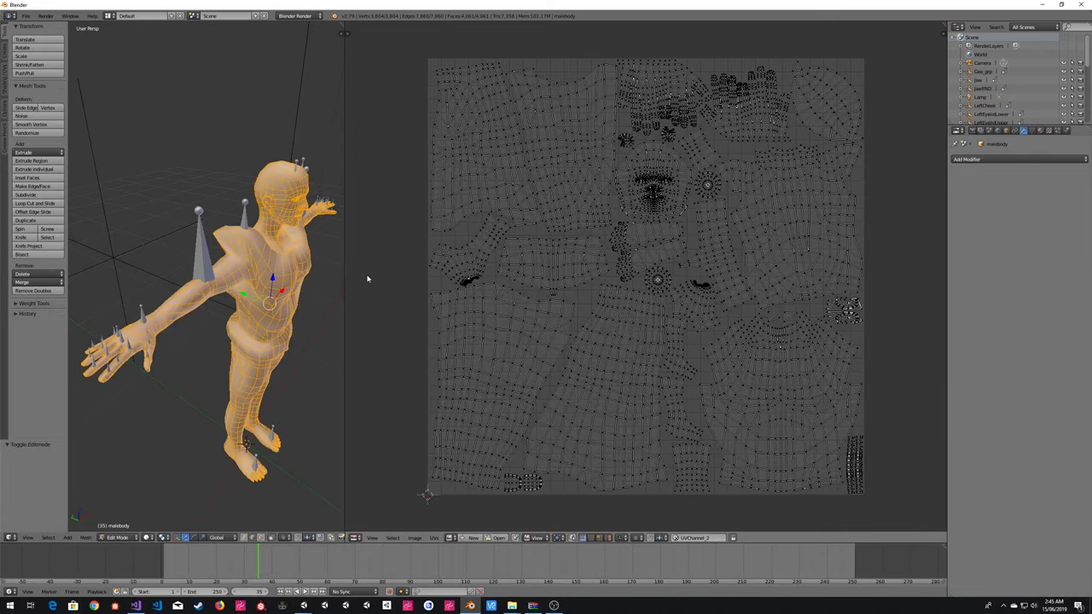
pyautogui.click(715, 538)
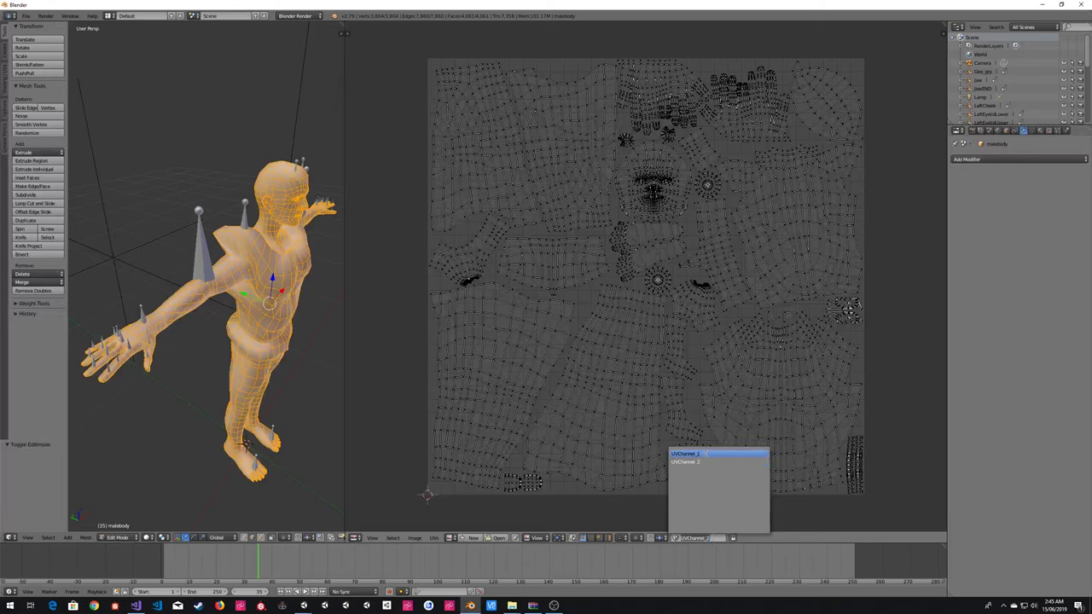
pyautogui.click(707, 455)
# - Select the edge loop across the forehead, followed by an edge loop at the eye on the malebody mesh
pyautogui.moveTo(272, 229); pyautogui.dragTo(256, 283, button='middle')
pyautogui.scroll(4, 222, 223)
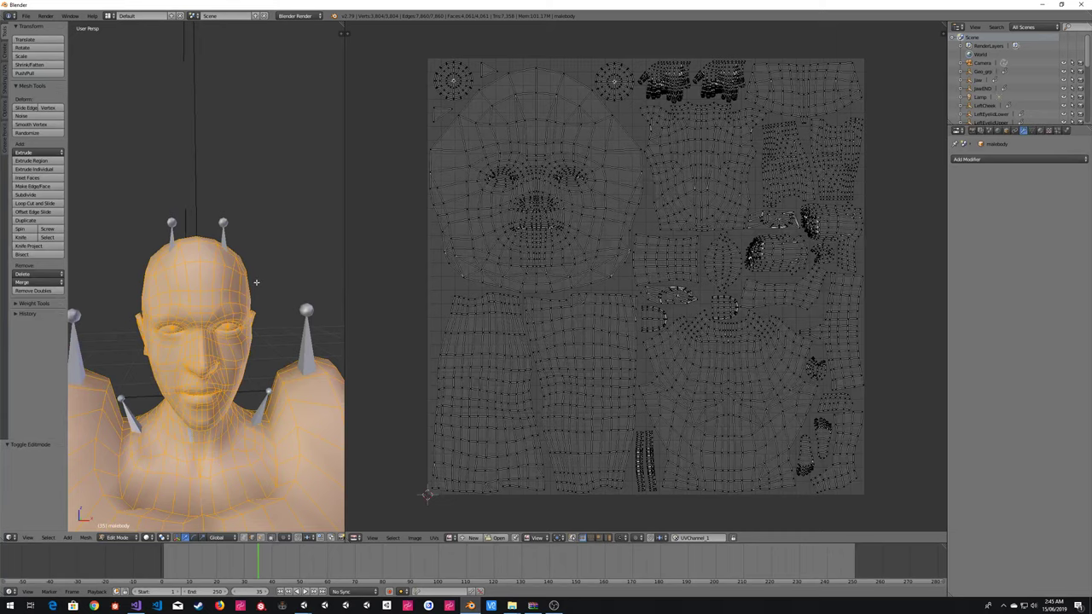
pyautogui.keyDown('alt'); pyautogui.rightClick(207, 293); pyautogui.keyUp('alt')
pyautogui.scroll(2, 245, 297)
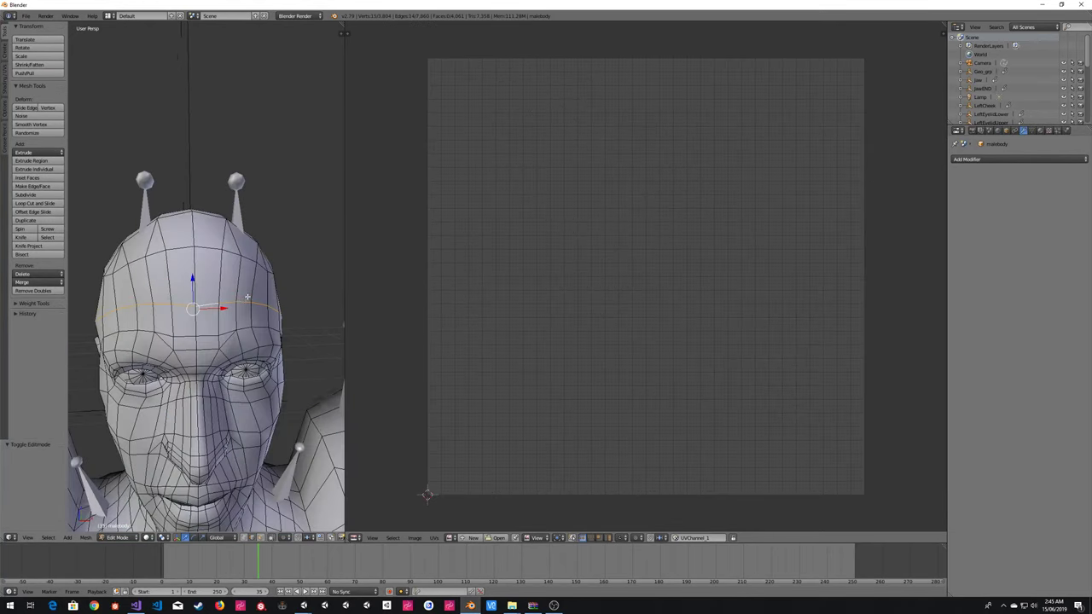
pyautogui.moveTo(245, 298)
pyautogui.mouseDown(button='middle')
pyautogui.moveTo(230, 294)
pyautogui.moveTo(239, 289)
pyautogui.mouseUp(button='middle')
pyautogui.scroll(2, 240, 289)
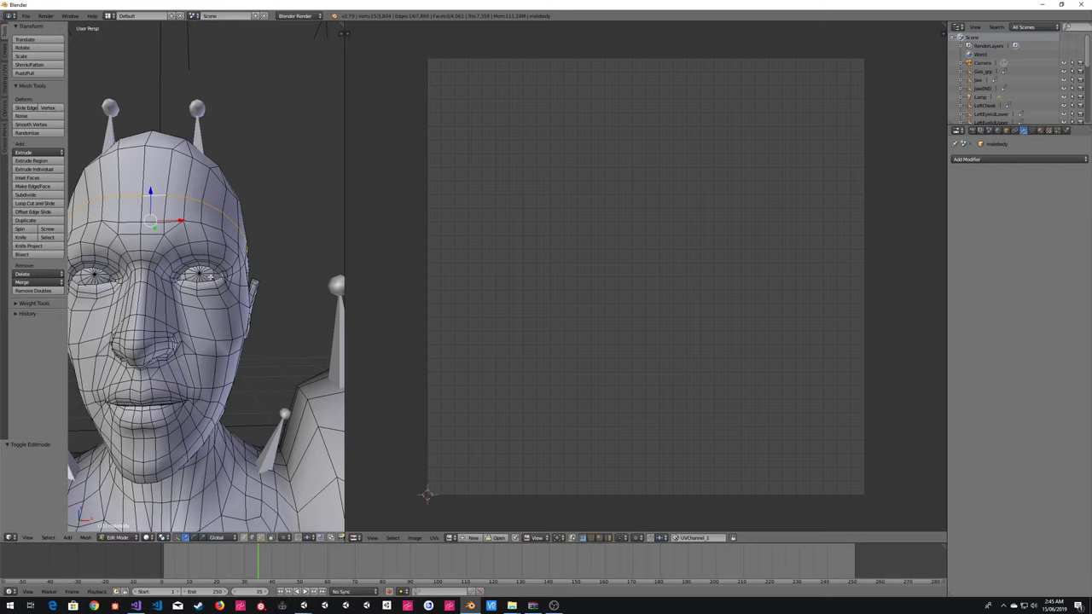
pyautogui.keyDown('alt'); pyautogui.rightClick(211, 268); pyautogui.keyUp('alt')
pyautogui.keyDown('alt'); pyautogui.rightClick(211, 264); pyautogui.keyUp('alt')
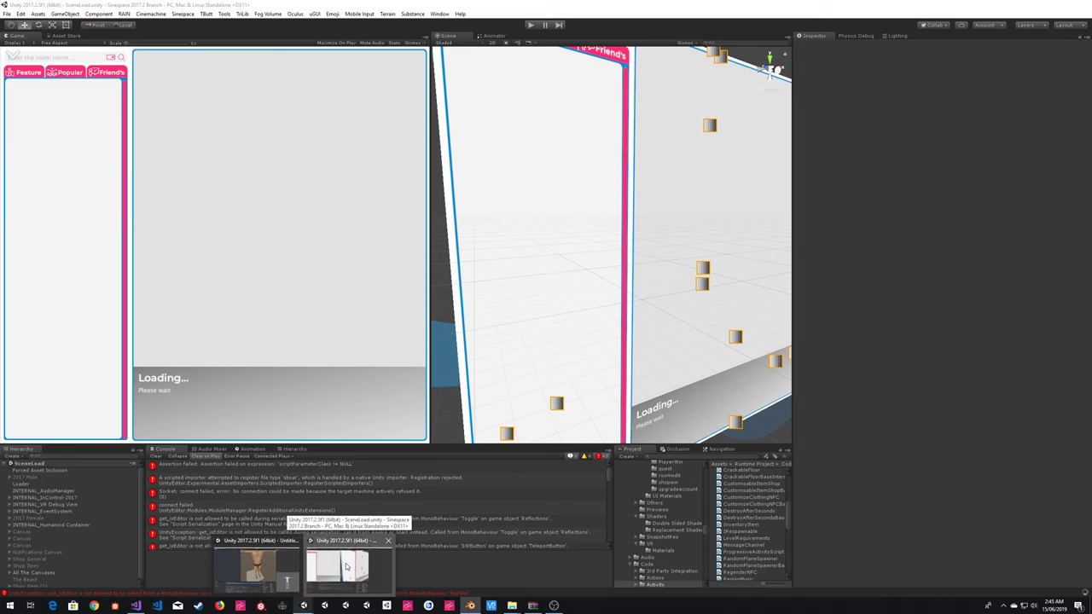
# - Switch to the Sinespace 2017.2 Branch project in Unity and create a new Sinespace scene, dismissing its lighting window
pyautogui.click(347, 564)
pyautogui.click(155, 457)
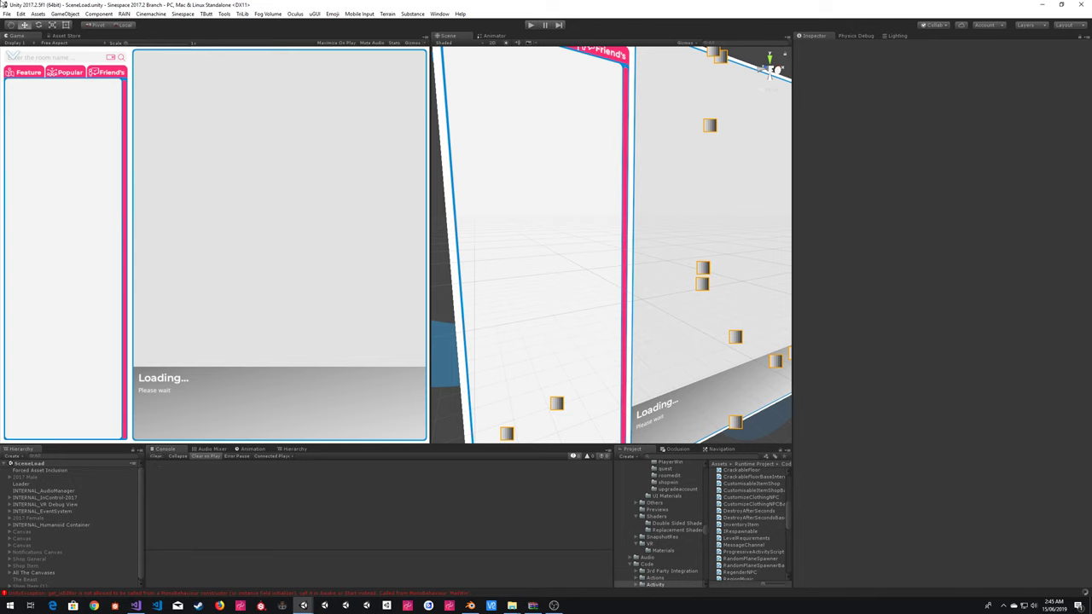
pyautogui.click(7, 15)
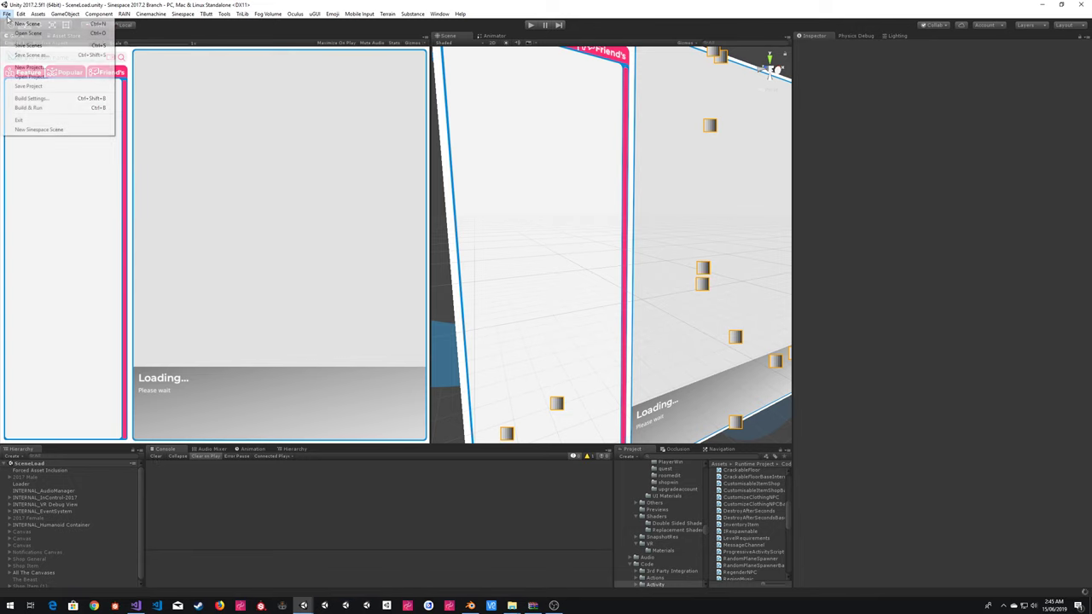
pyautogui.click(58, 130)
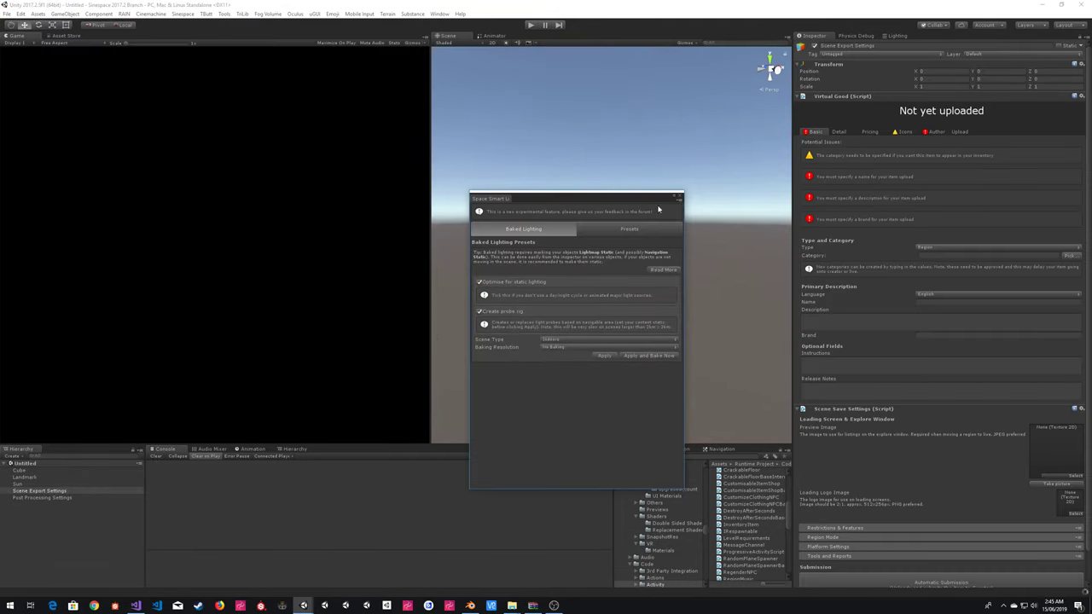
pyautogui.click(674, 195)
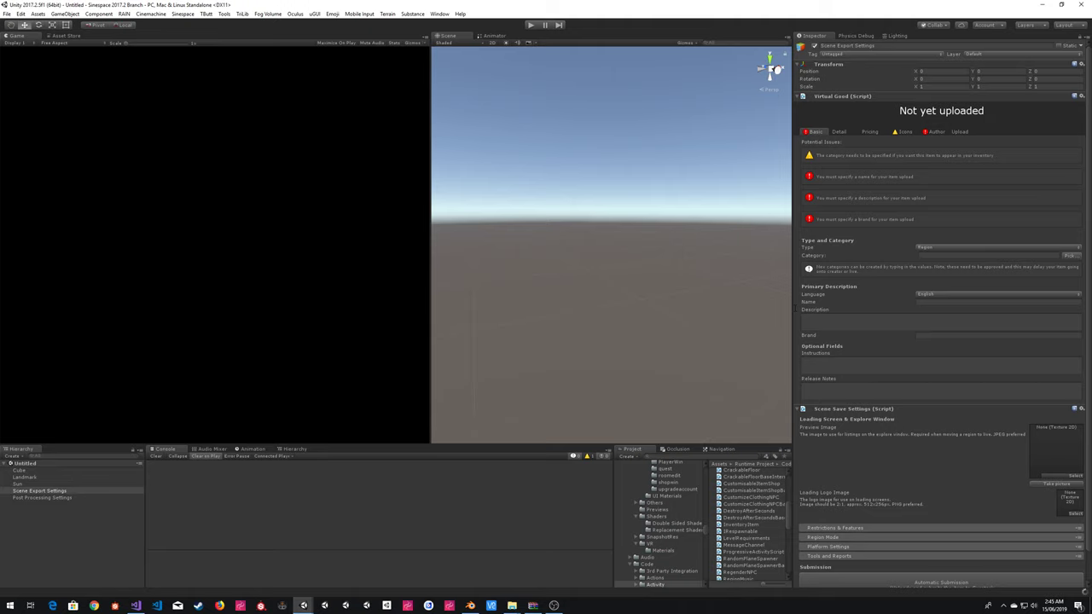
# - Reveal the VR Materials folder of the project in File Explorer
pyautogui.moveTo(303, 604)
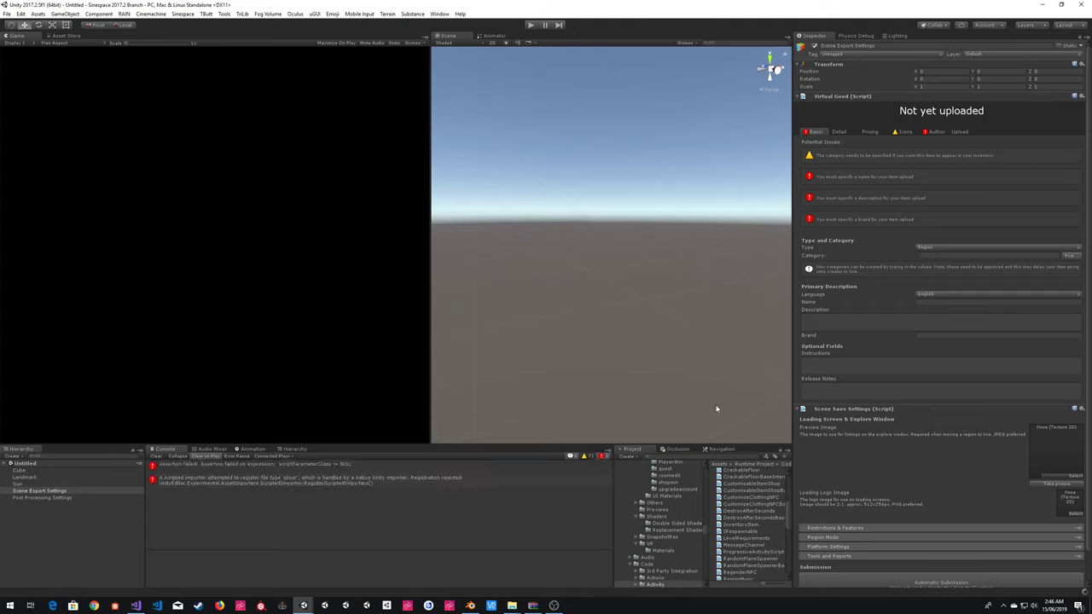
pyautogui.click(660, 584)
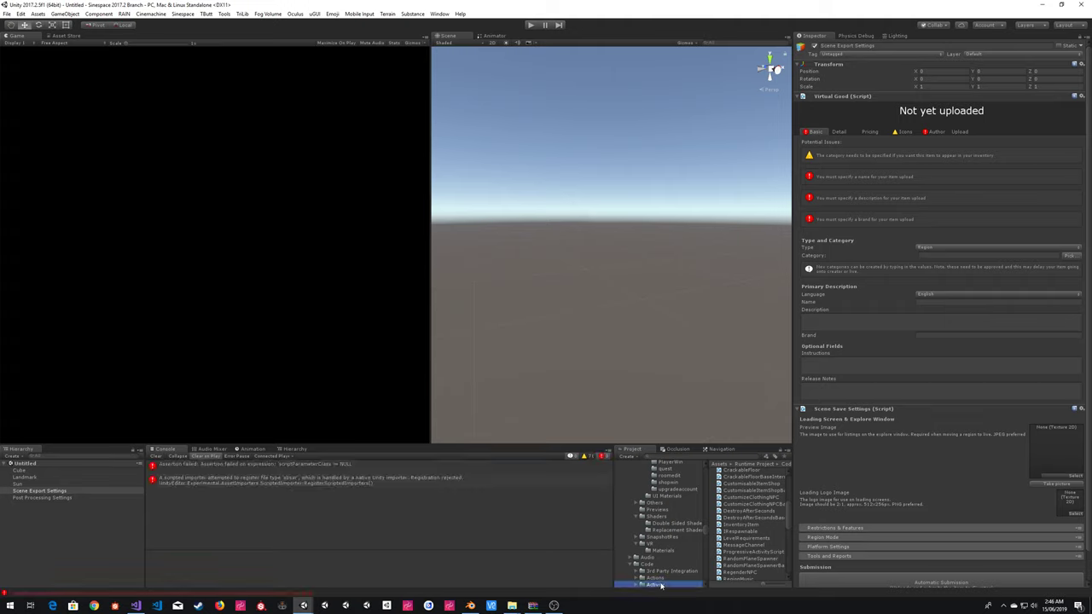
pyautogui.rightClick(660, 585)
pyautogui.rightClick(650, 552)
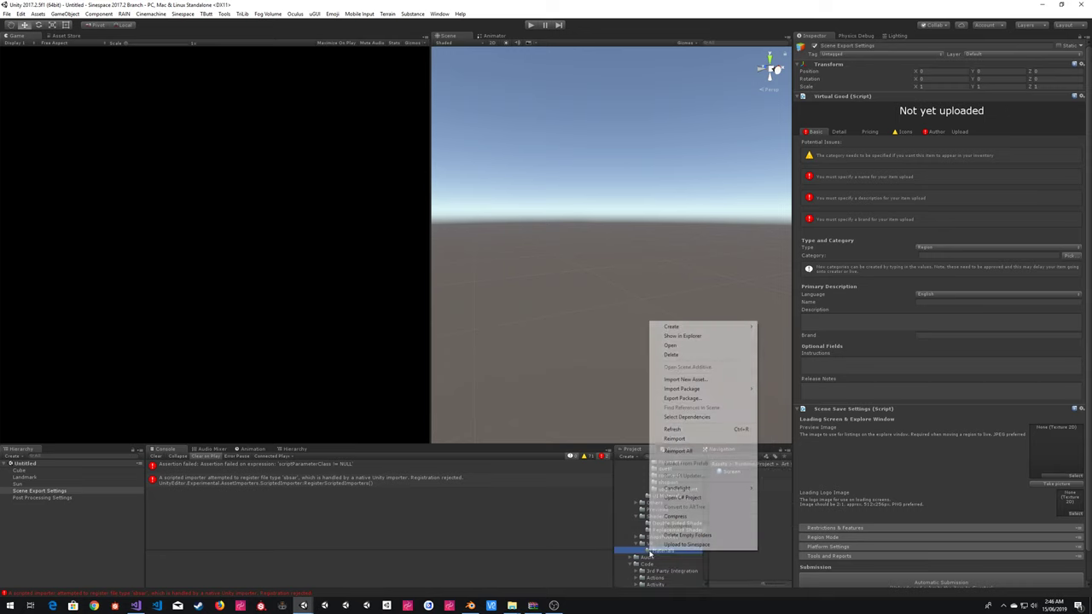
pyautogui.click(688, 336)
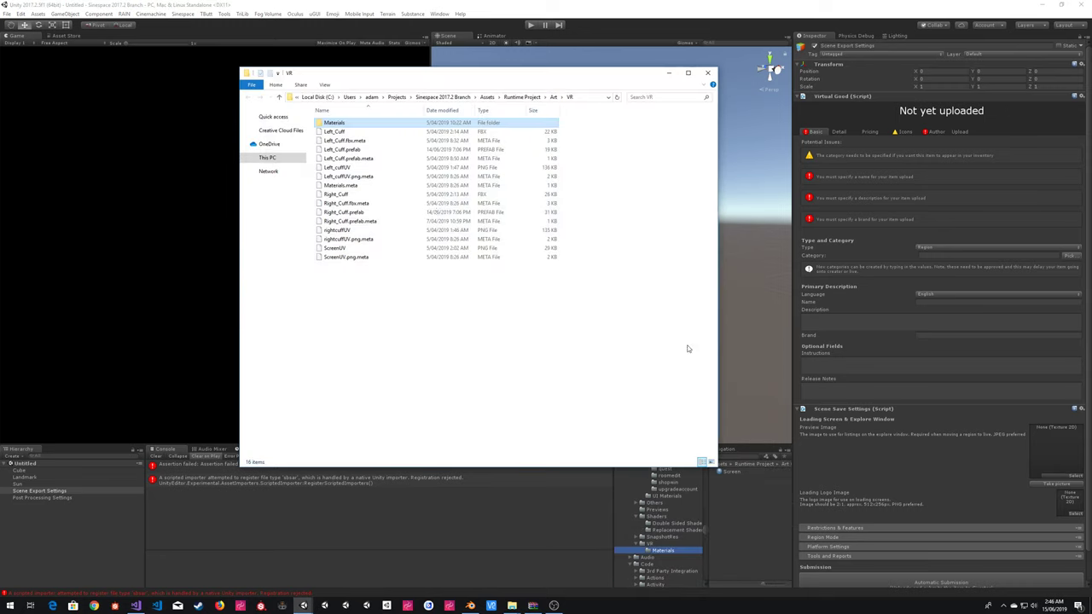
# - Create a folder named Temp inside the project's VR folder and open it
pyautogui.rightClick(463, 294)
pyautogui.moveTo(546, 446)
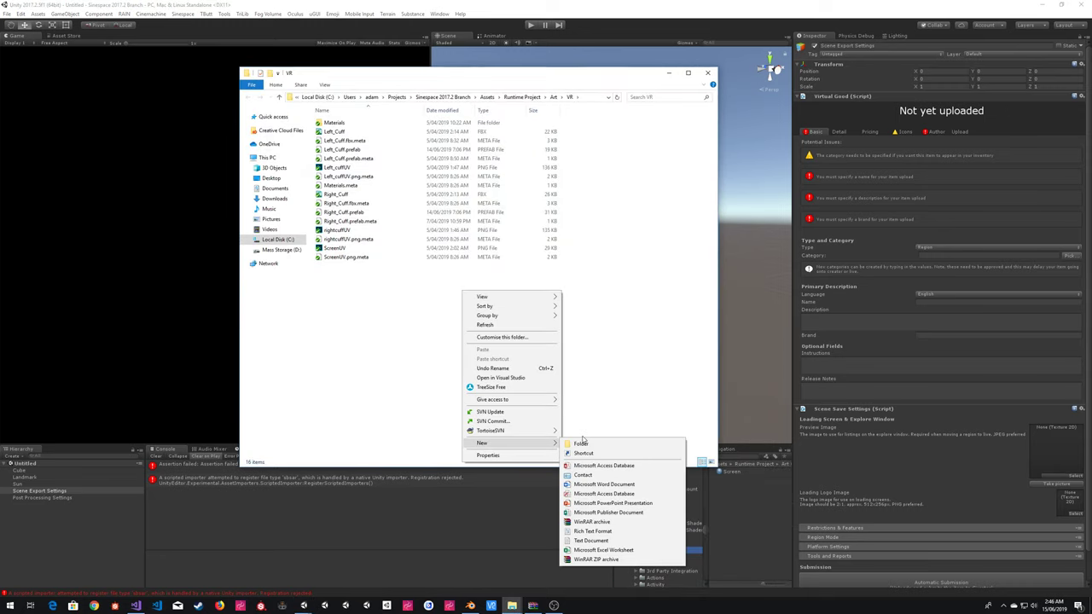
pyautogui.click(580, 443)
pyautogui.write('Temp')
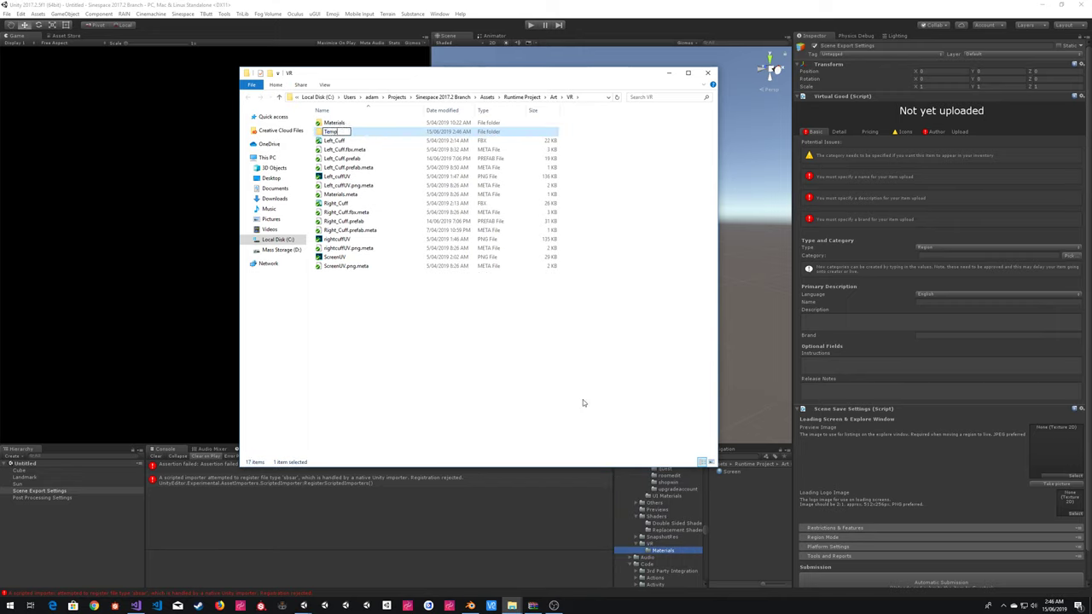
pyautogui.press('Return')
pyautogui.press('Return')
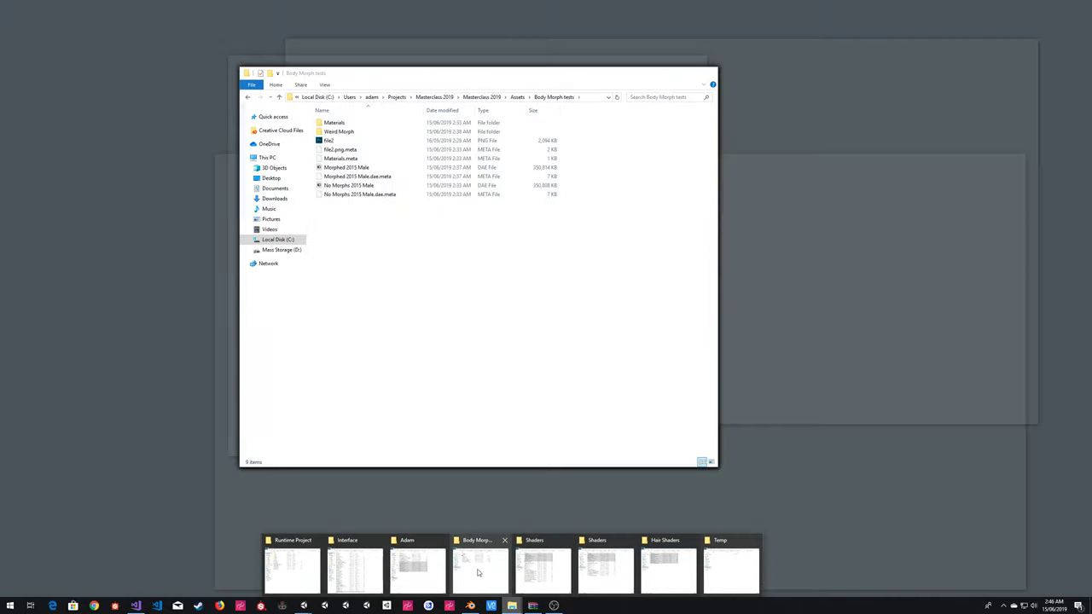
# - Copy the Morphed 2015 Male and No Morphs 2015 Male DAE files with their meta files from Body Morph tests into Temp
pyautogui.click(611, 570)
pyautogui.click(346, 167)
pyautogui.keyDown('shift'); pyautogui.click(359, 195); pyautogui.keyUp('shift')
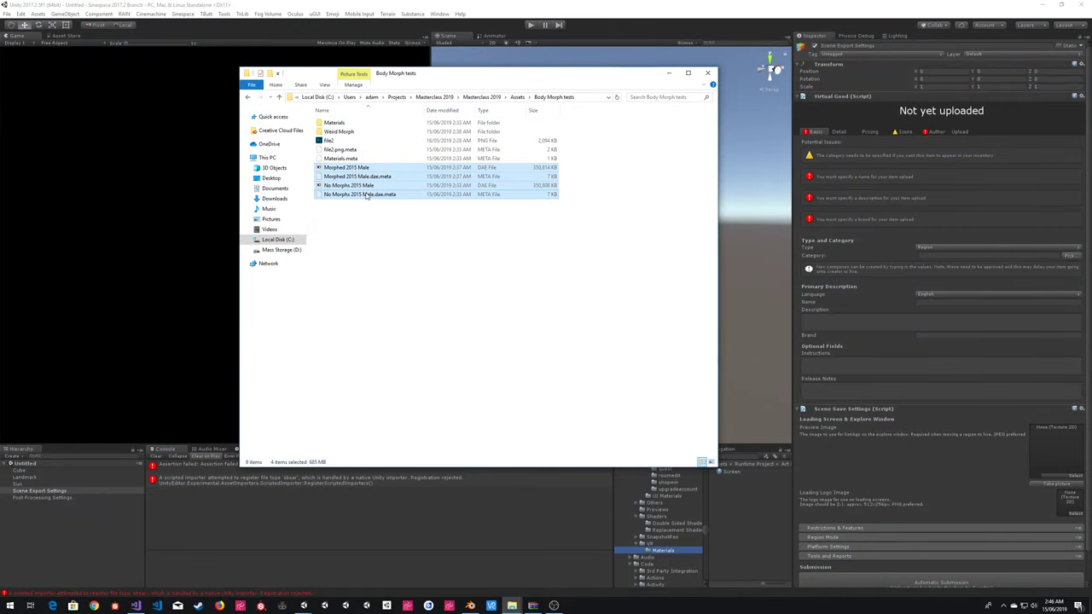
pyautogui.click(502, 288)
pyautogui.moveTo(426, 72); pyautogui.dragTo(336, 115)
pyautogui.click(425, 83)
pyautogui.hotkey('ctrl', 'v')
# - Create an Output folder inside Temp and copy its folder path
pyautogui.click(509, 179)
pyautogui.rightClick(508, 179)
pyautogui.moveTo(563, 318)
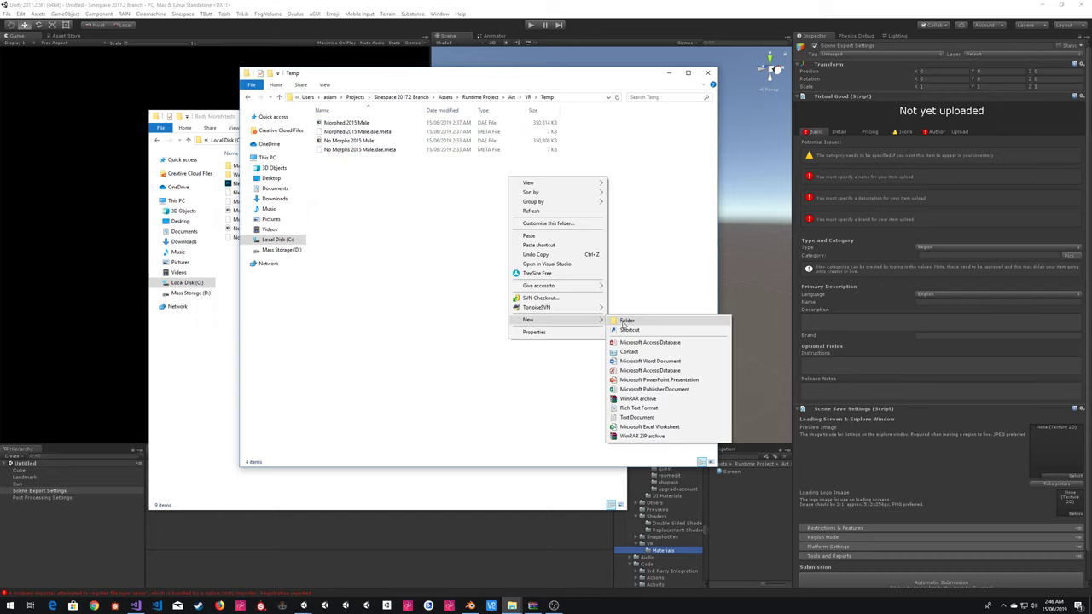
pyautogui.click(631, 319)
pyautogui.write('DAE')
pyautogui.press('BackSpace')
pyautogui.press('BackSpace')
pyautogui.press('BackSpace')
pyautogui.write('Output')
pyautogui.press('Return')
pyautogui.press('Return')
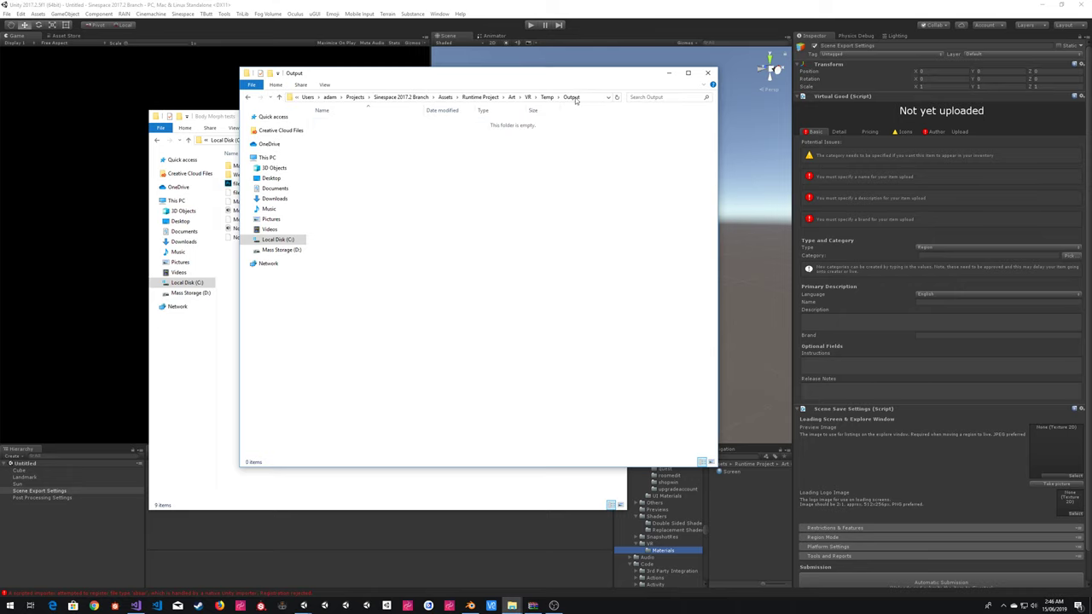
pyautogui.click(585, 99)
pyautogui.click(536, 152)
pyautogui.click(248, 97)
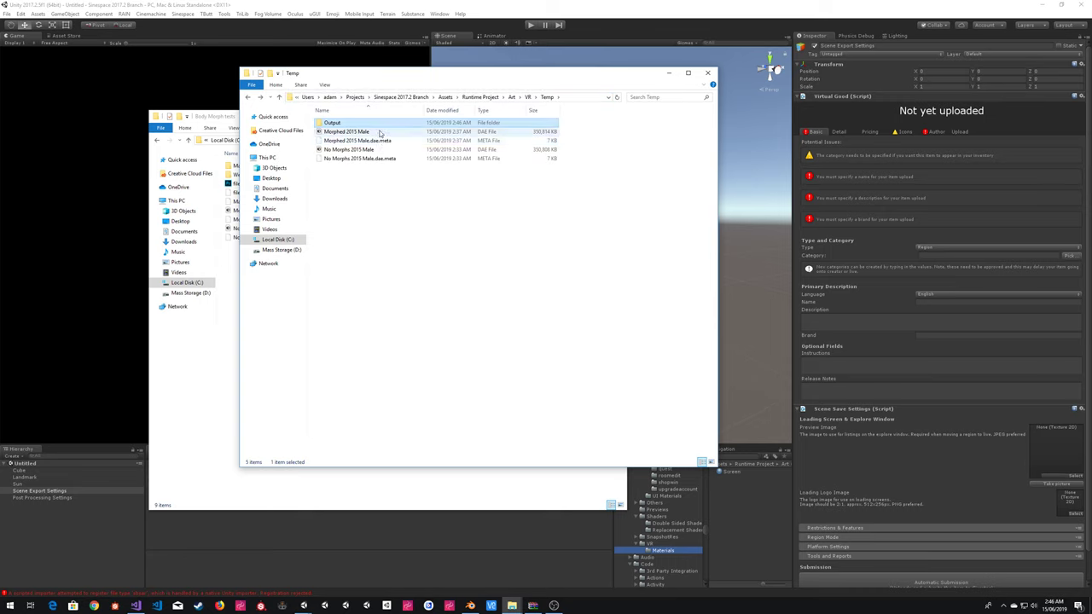
# - In the Sinespace 2017.2 Branch project, start the Create Morph Map tool with VR\Temp\Output as the texture save folder
pyautogui.click(145, 6)
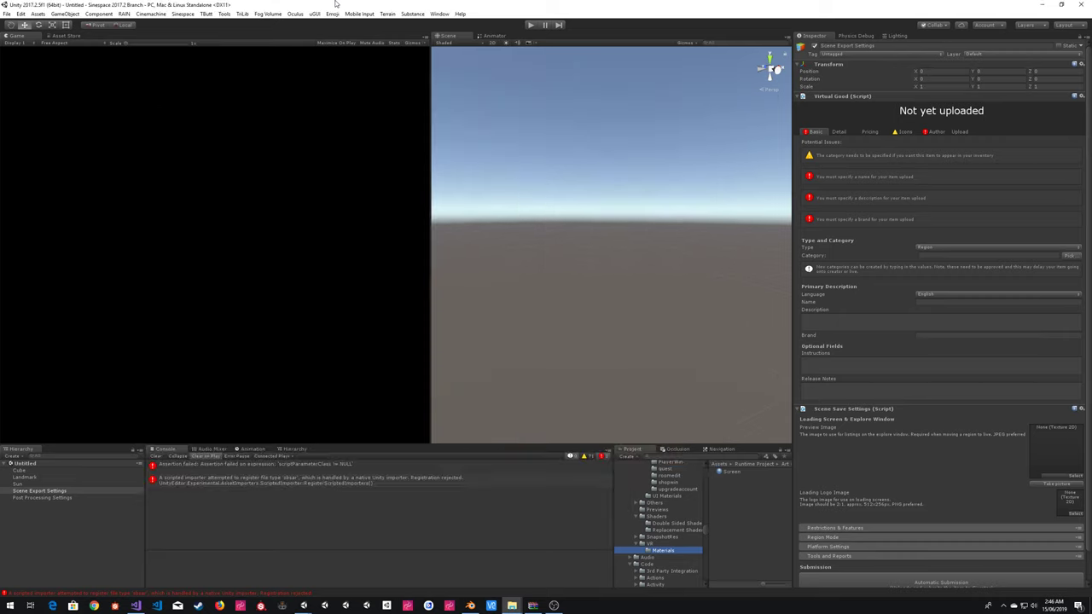
pyautogui.click(193, 14)
pyautogui.moveTo(209, 86)
pyautogui.moveTo(321, 101)
pyautogui.click(351, 141)
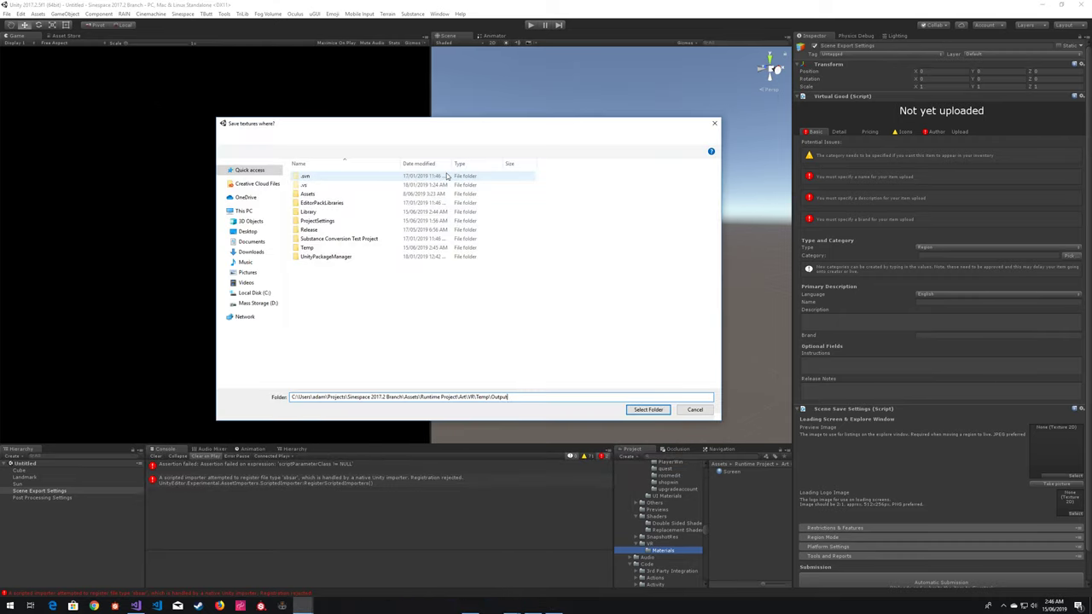
pyautogui.press('Return')
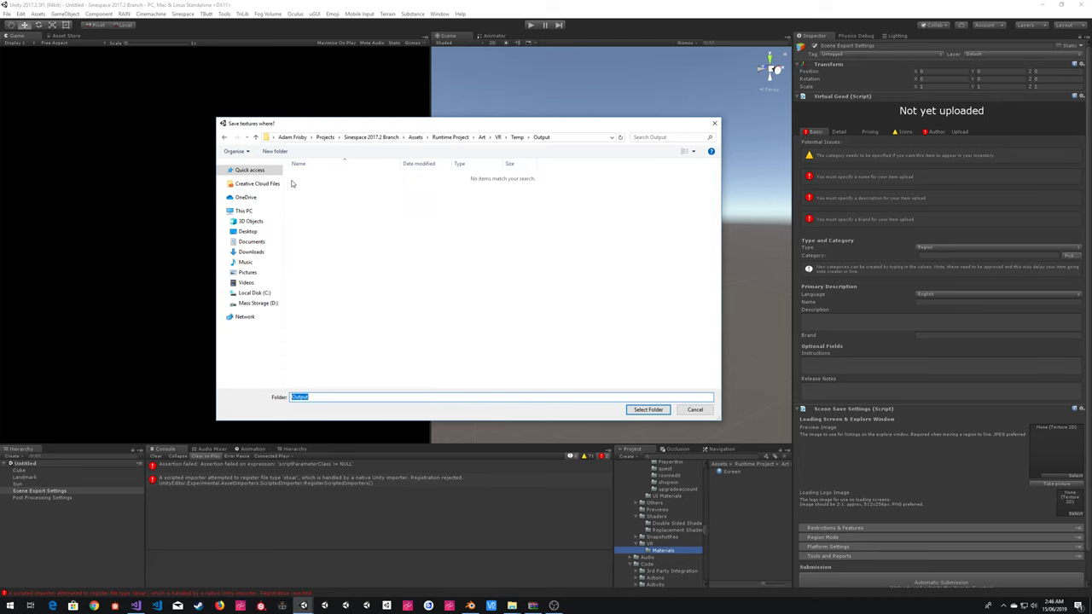
pyautogui.click(516, 137)
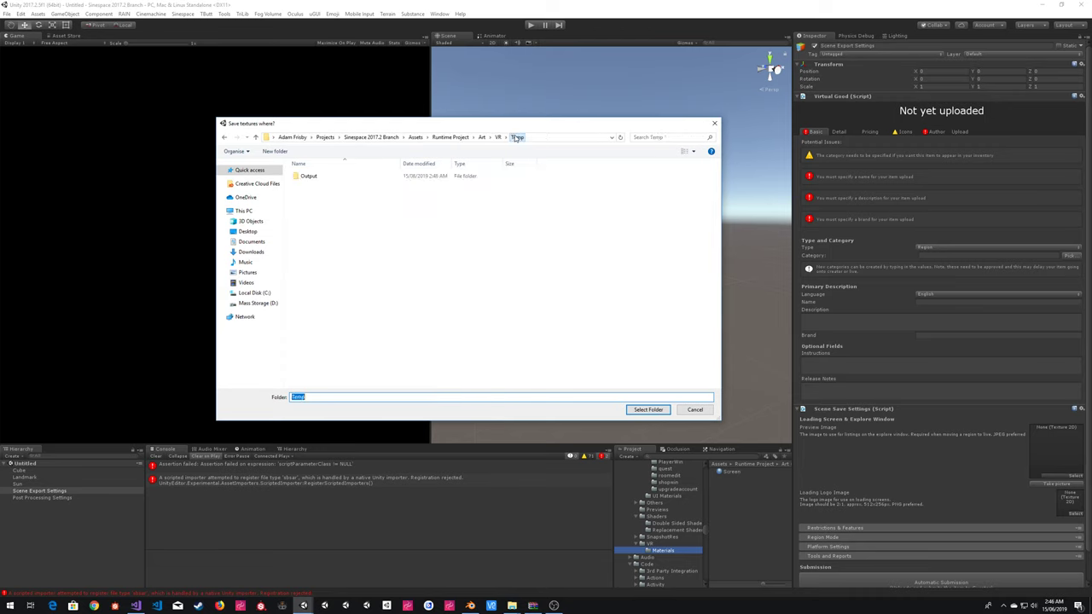
pyautogui.doubleClick(308, 175)
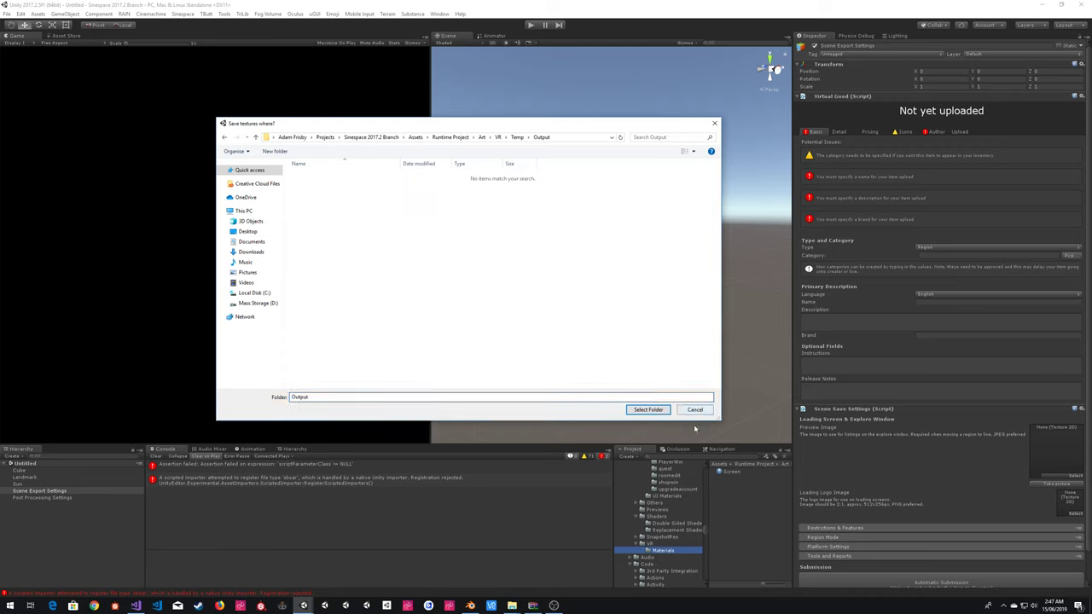
pyautogui.click(649, 411)
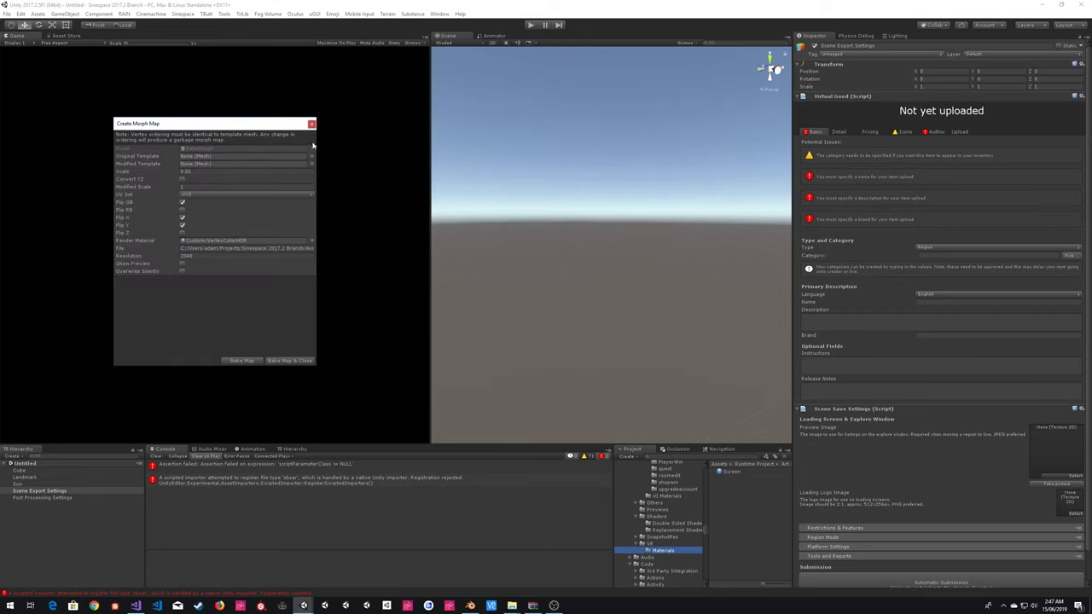
pyautogui.moveTo(290, 123); pyautogui.dragTo(332, 127)
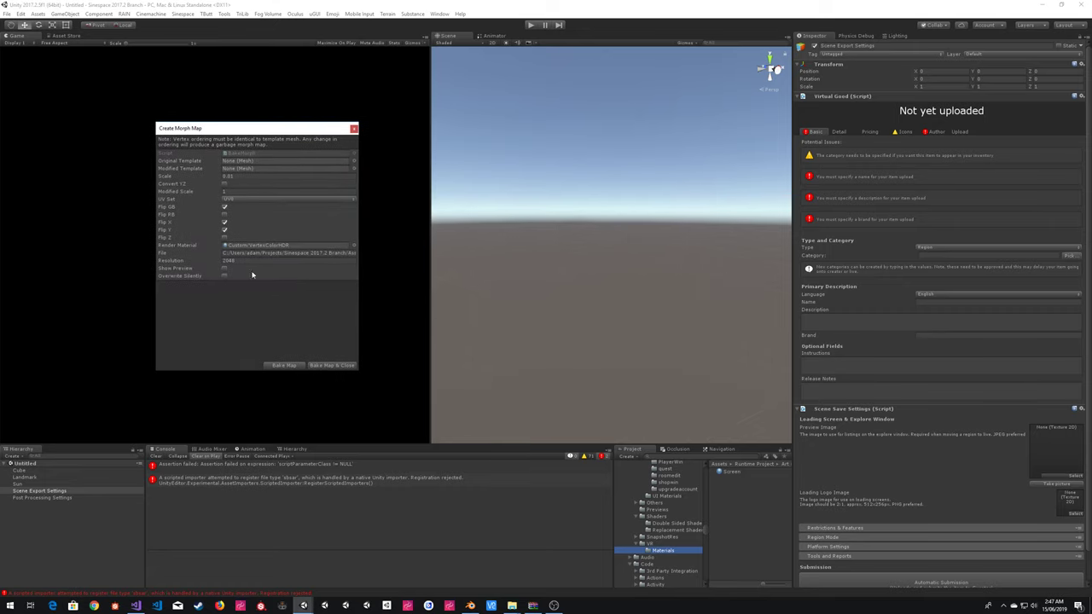
# - Expand the VR Temp folder in the Unity project and display its contents
pyautogui.click(712, 522)
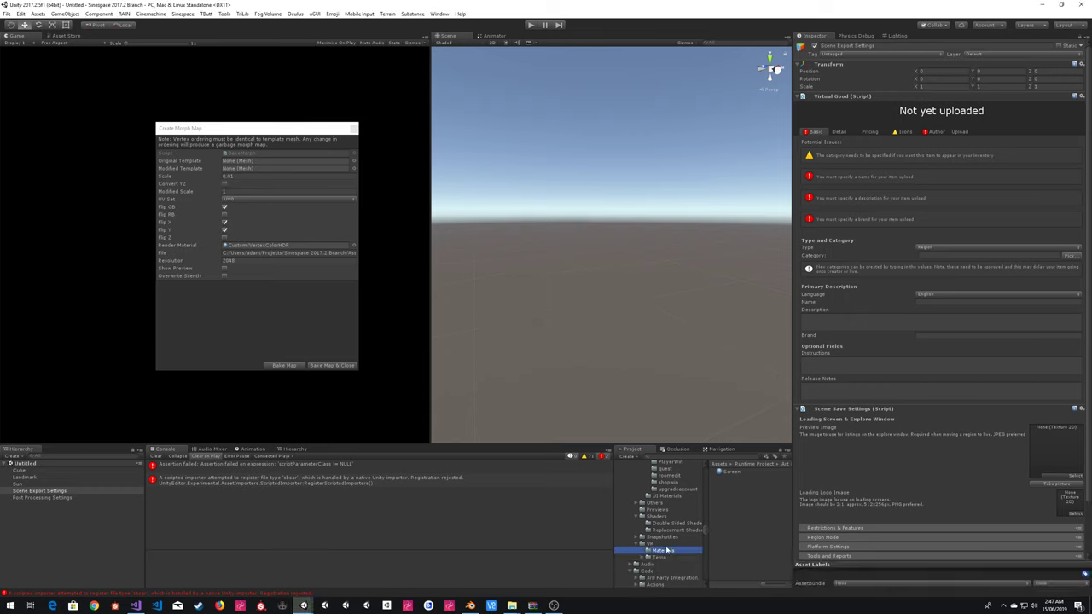
pyautogui.click(662, 557)
pyautogui.click(642, 557)
pyautogui.click(674, 570)
pyautogui.click(669, 564)
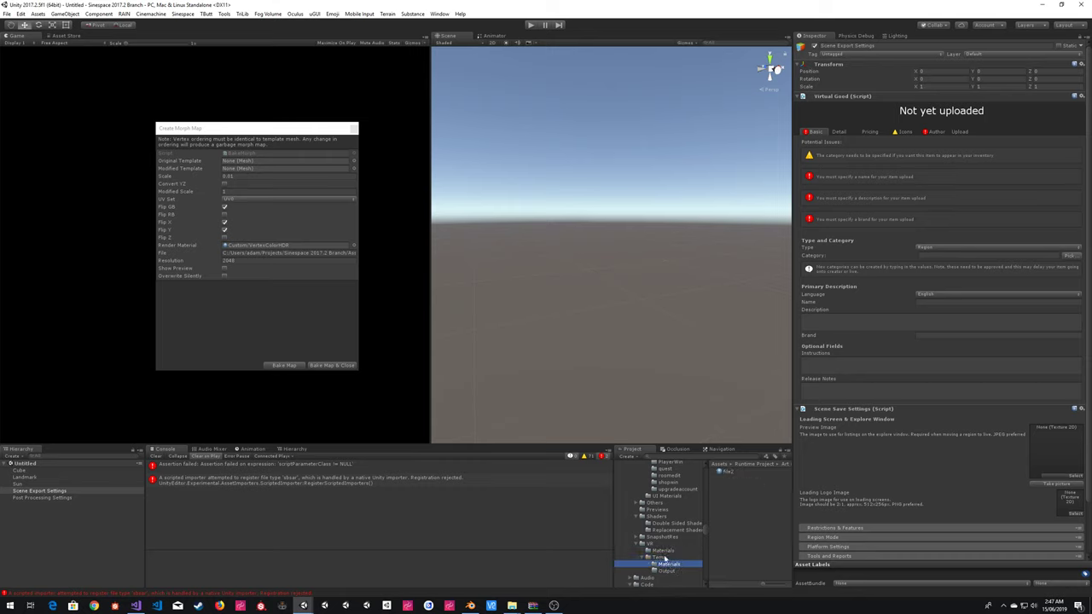
pyautogui.click(664, 558)
# - Assign the No Morphs 2015 Male malebody mesh as the original template and the Morphed 2015 Male malebody mesh as the modified template
pyautogui.click(719, 493)
pyautogui.scroll(-2, 761, 513)
pyautogui.scroll(2, 761, 514)
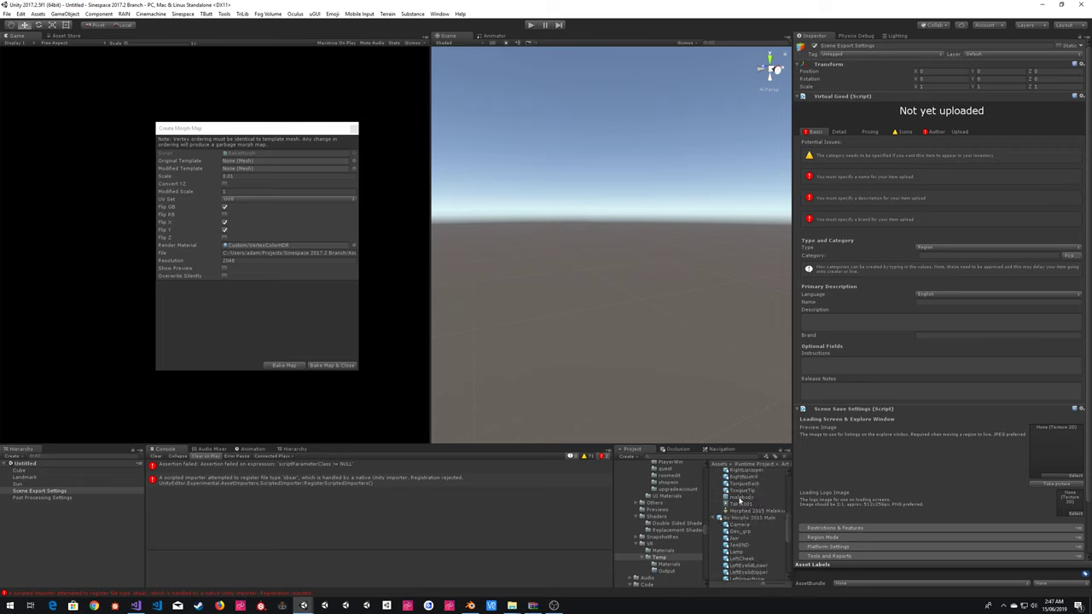
pyautogui.scroll(-6, 740, 500)
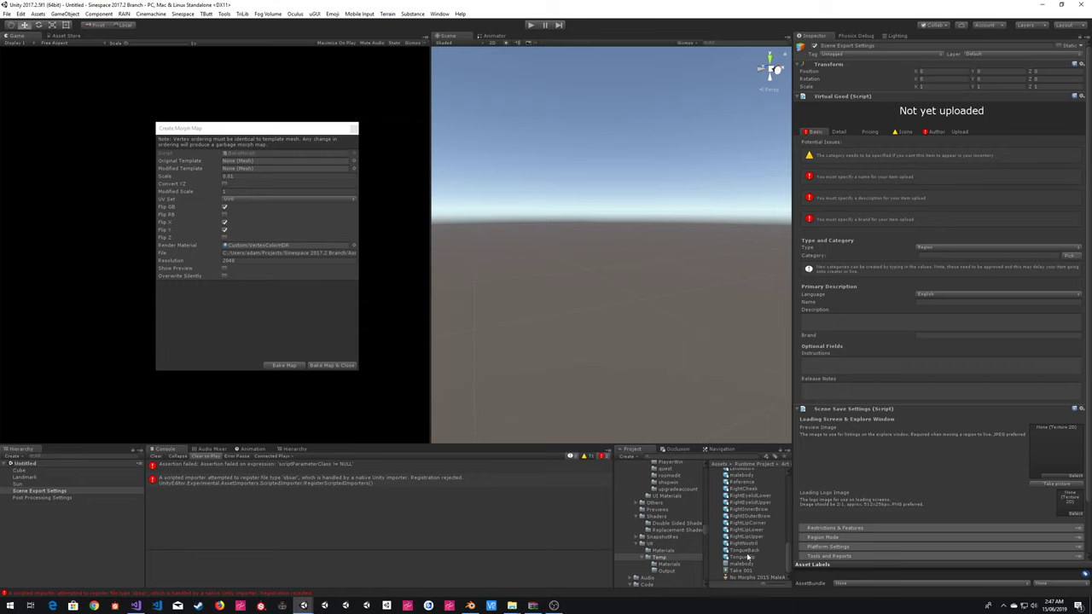
pyautogui.scroll(6, 746, 566)
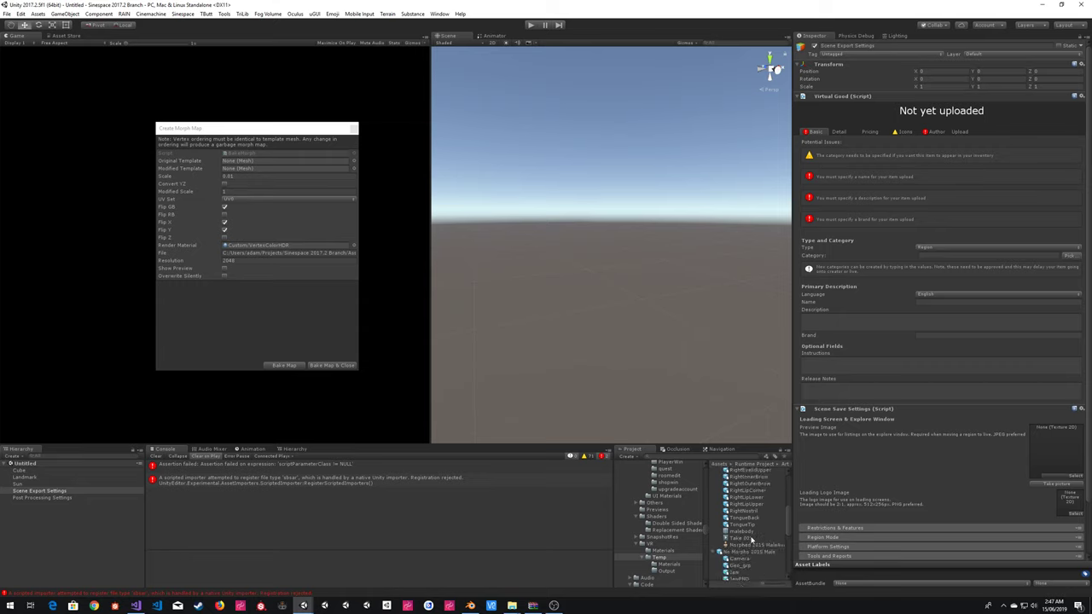
pyautogui.moveTo(740, 564); pyautogui.dragTo(261, 162)
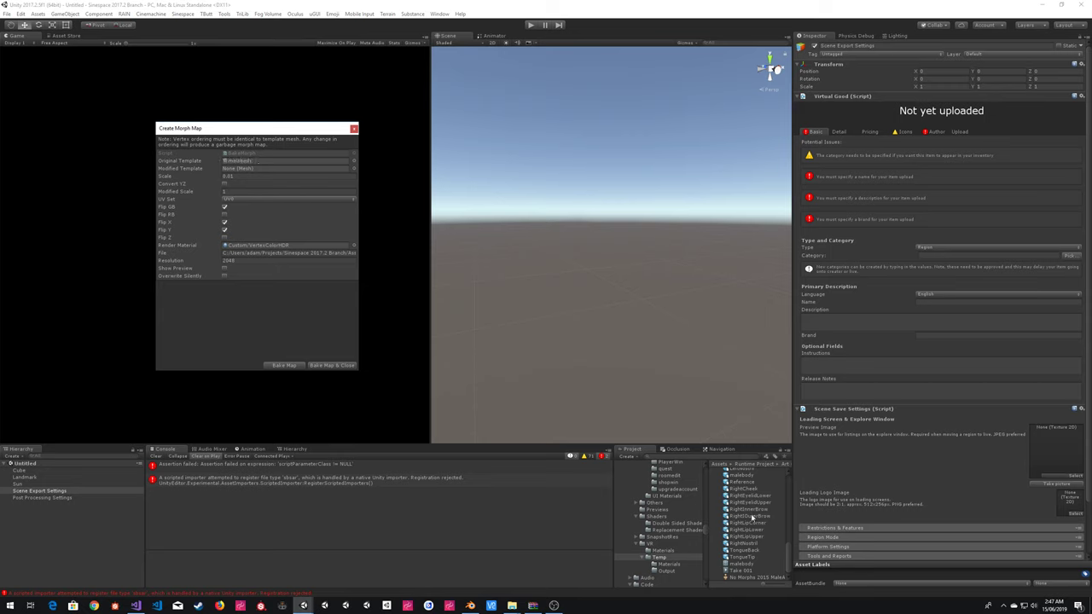
pyautogui.moveTo(736, 506); pyautogui.dragTo(234, 175)
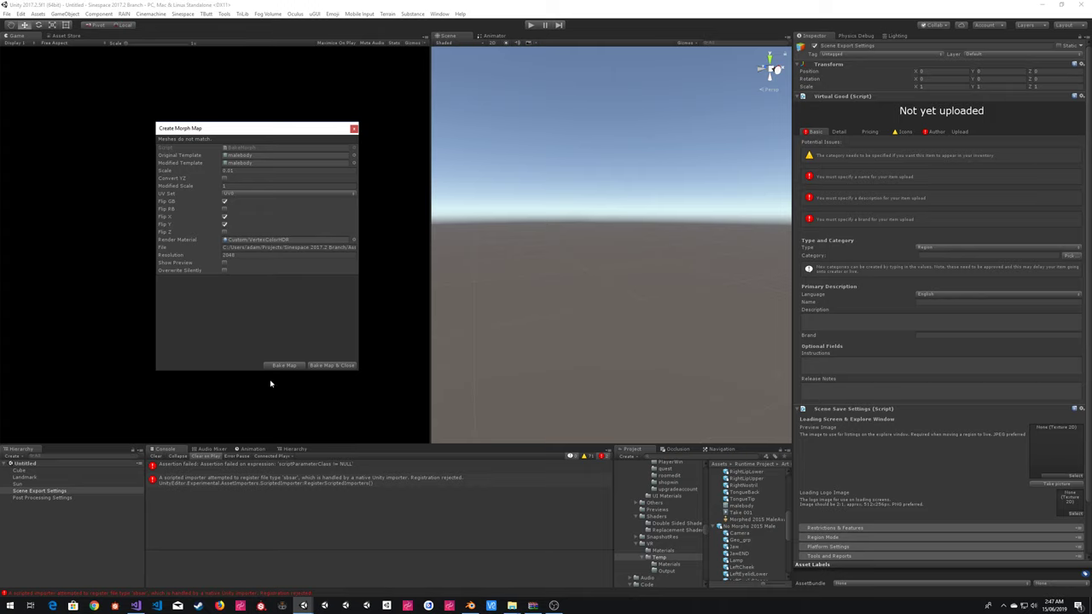
# - Clear the console and try to bake the morph map with Show Preview enabled
pyautogui.click(224, 263)
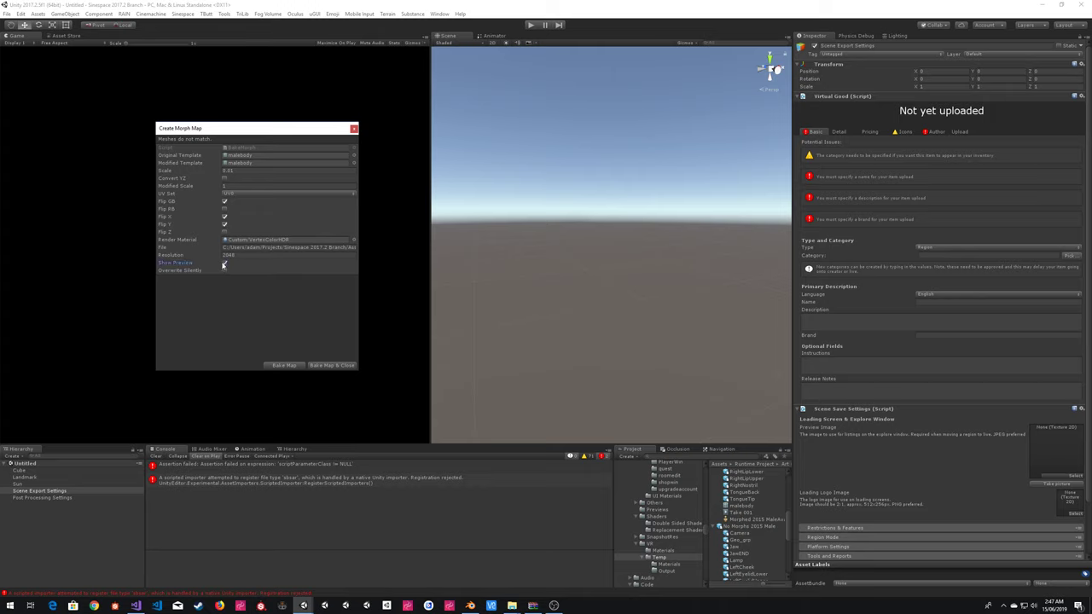
pyautogui.click(153, 457)
pyautogui.click(286, 365)
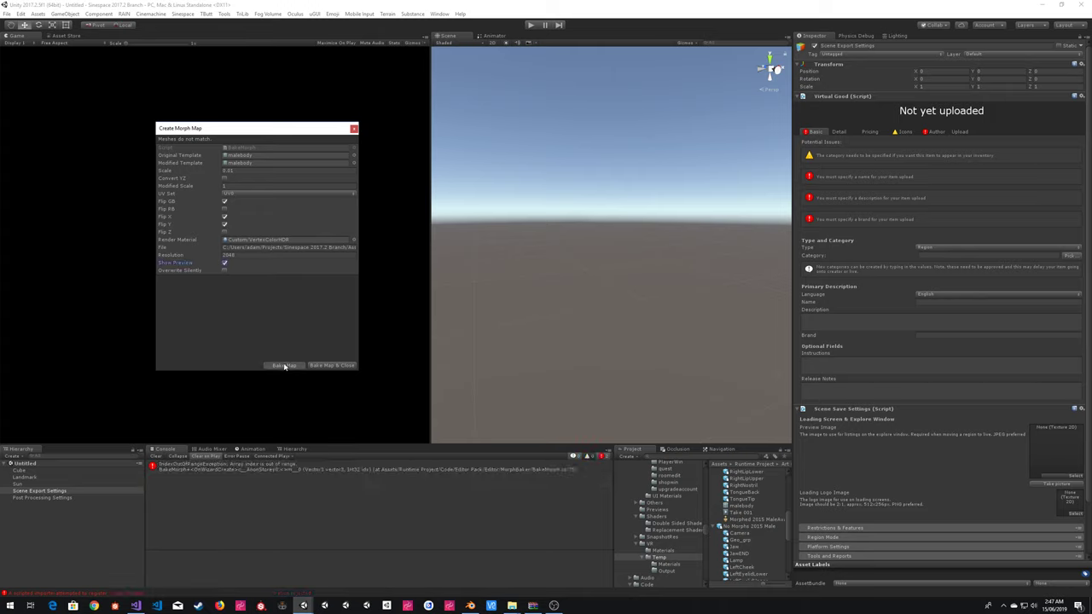
# - Open the baking error's source in BakeMorph.cs and examine the mOrig index expression in the vector4 calculation
pyautogui.click(386, 467)
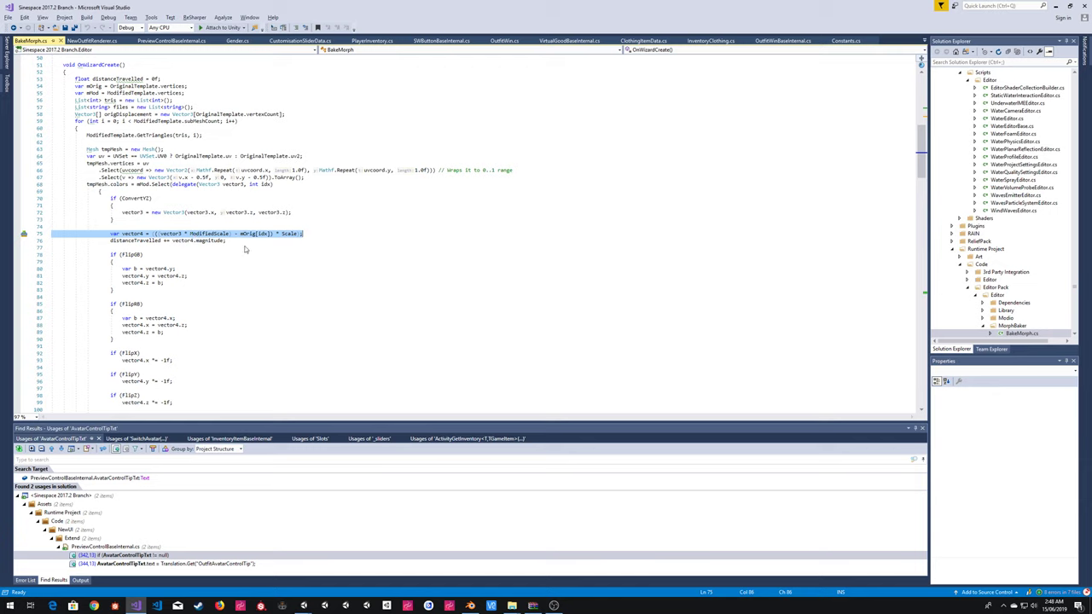
pyautogui.click(287, 258)
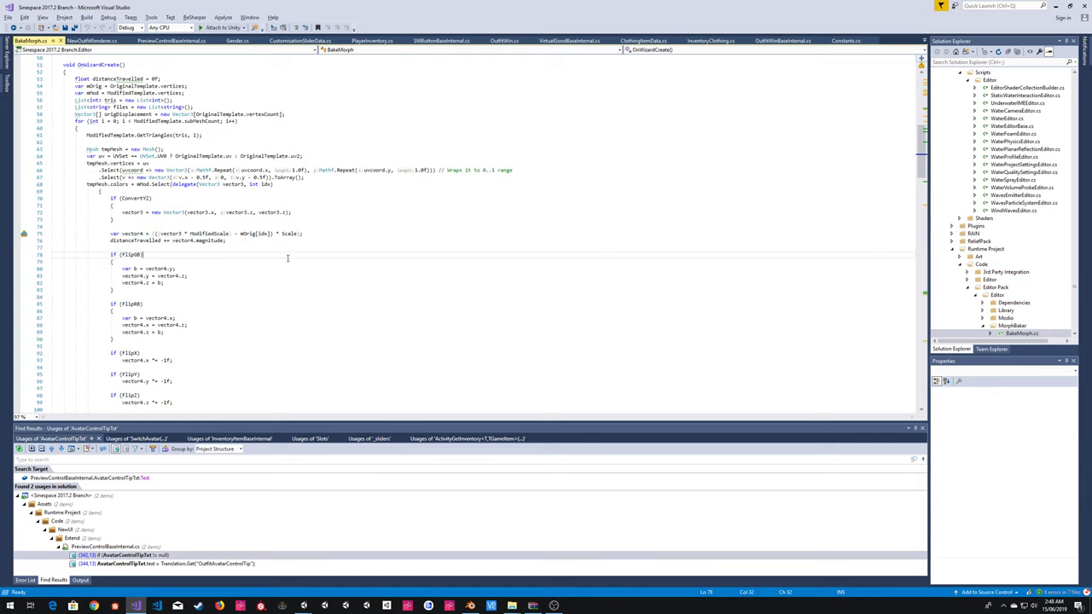
pyautogui.click(244, 232)
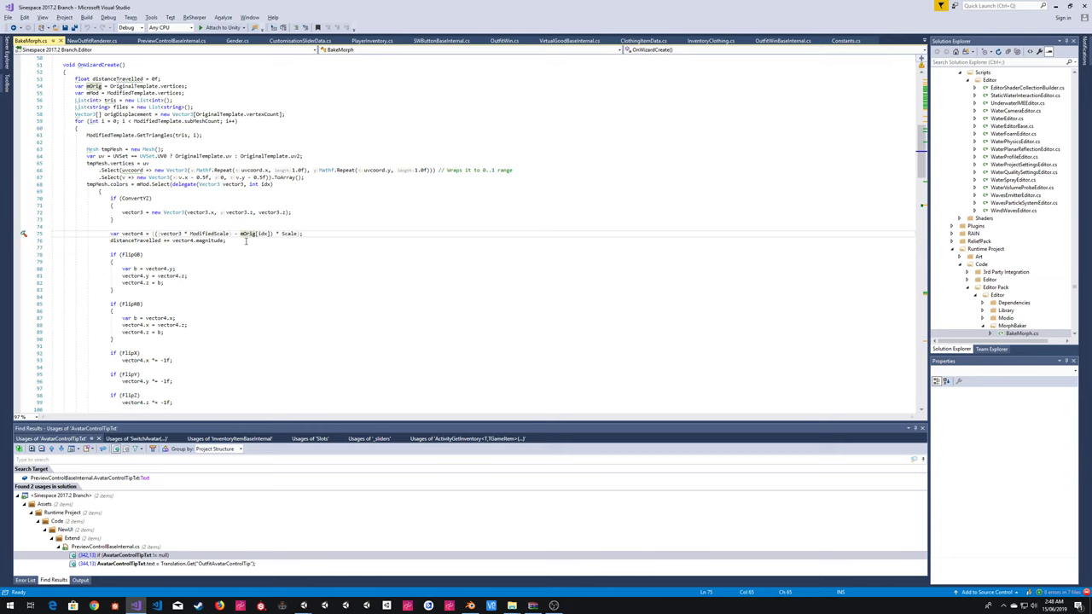
# - Switch back to Unity and compare the vertex counts of the malebody meshes in the Morphed and No Morphs 2015 Male models
pyautogui.hotkey('alt', 'Tab')
pyautogui.hotkey('alt', 'Tab')
pyautogui.hotkey('alt', 'Tab')
pyautogui.click(741, 507)
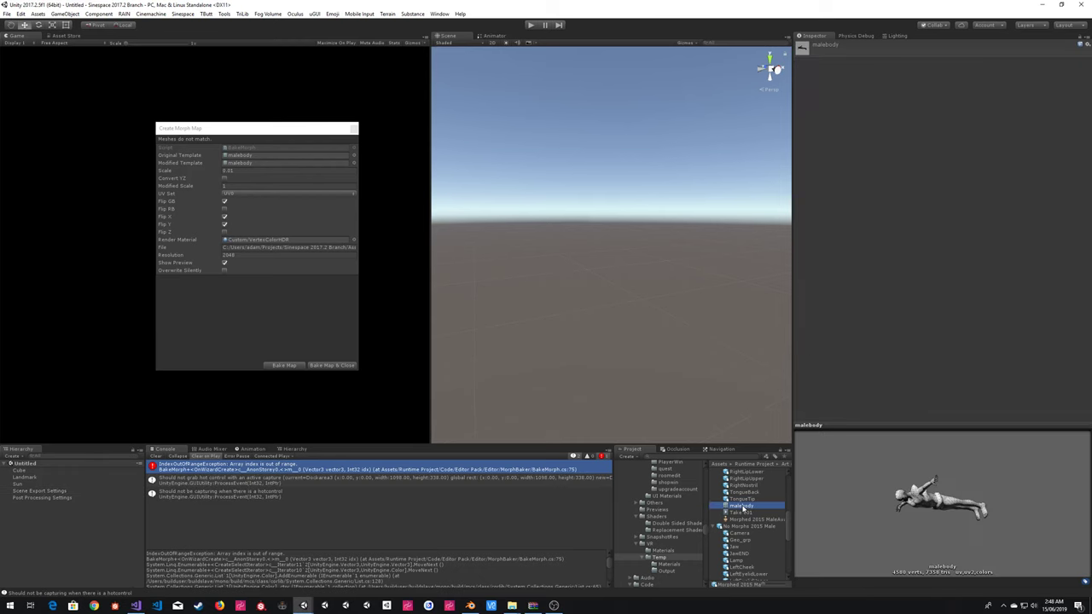
pyautogui.moveTo(865, 511); pyautogui.dragTo(906, 454)
pyautogui.scroll(3, 770, 522)
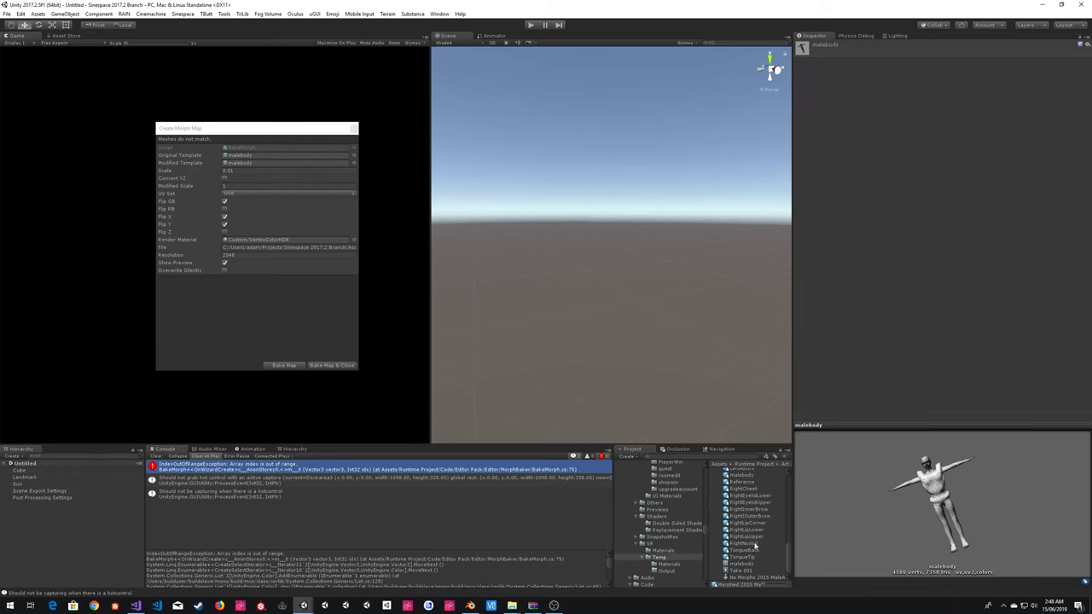
pyautogui.click(754, 564)
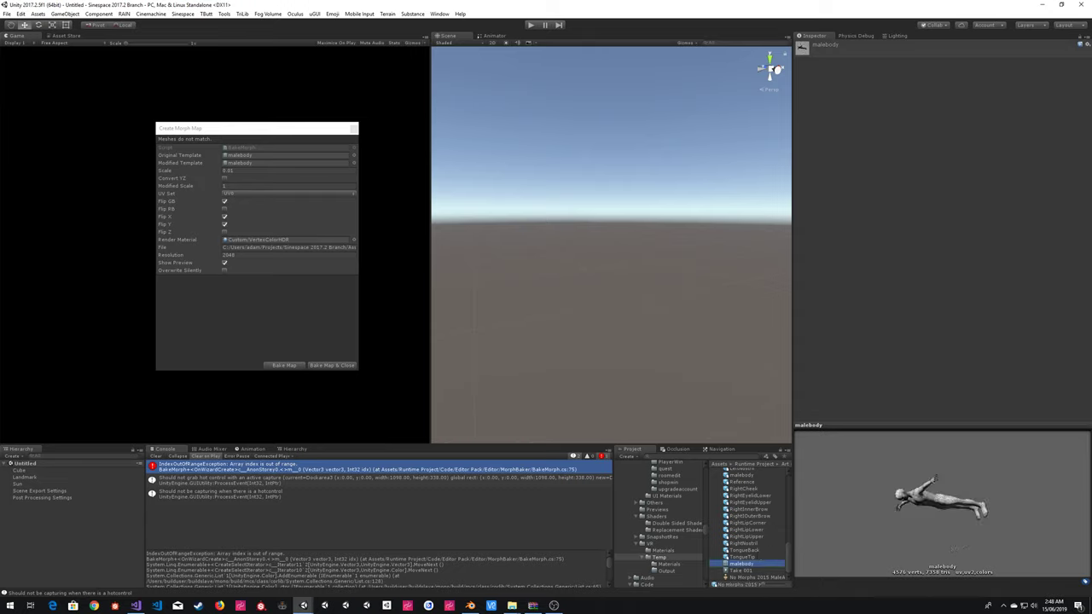
# - Switch to Blender and put the malebody mesh back into Object Mode
pyautogui.moveTo(303, 605)
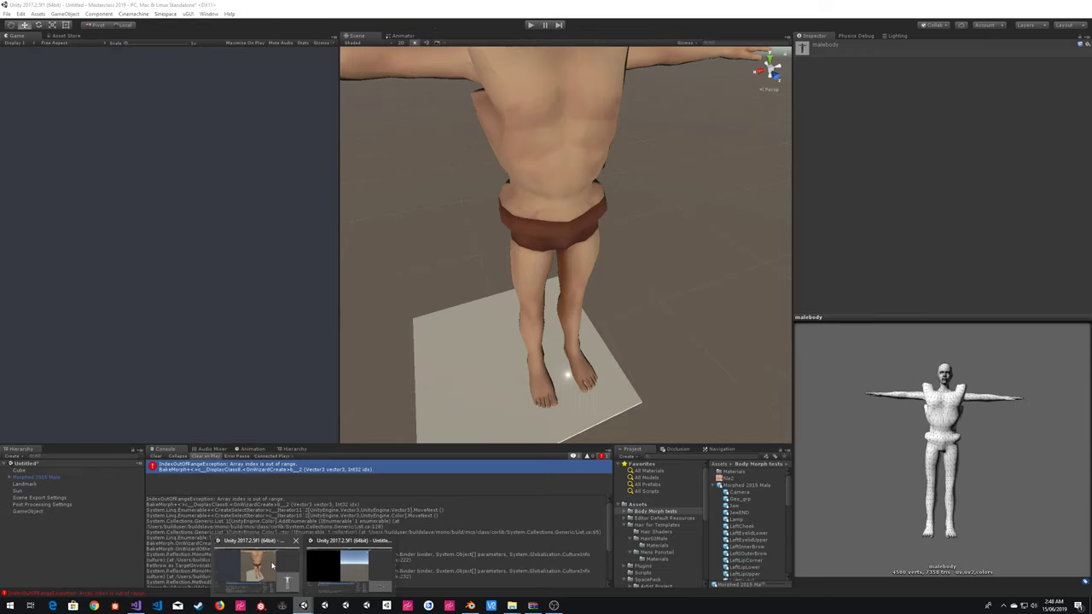
pyautogui.click(257, 565)
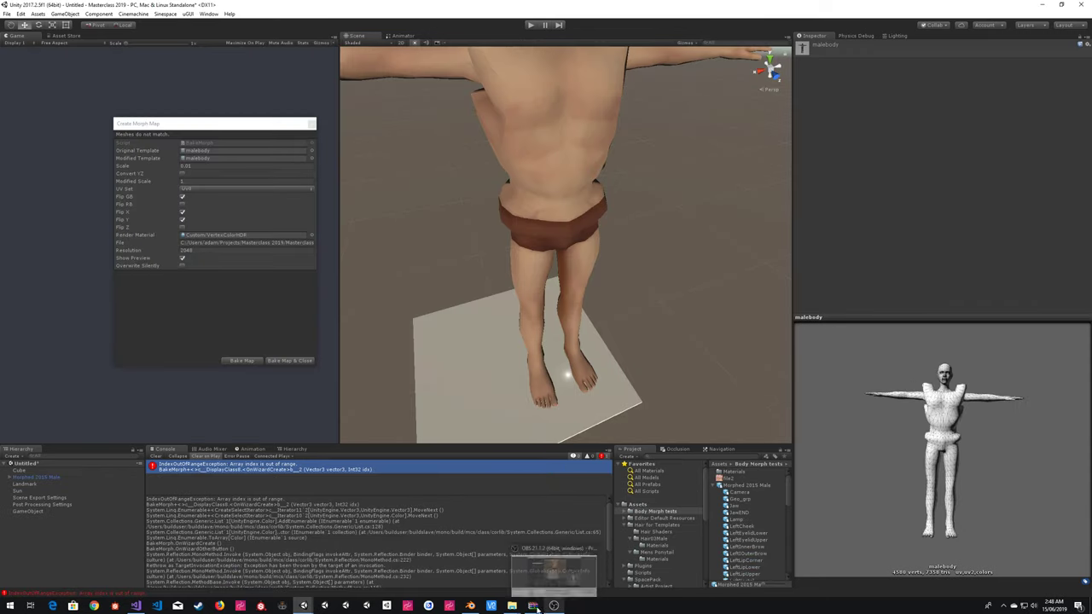
pyautogui.click(470, 565)
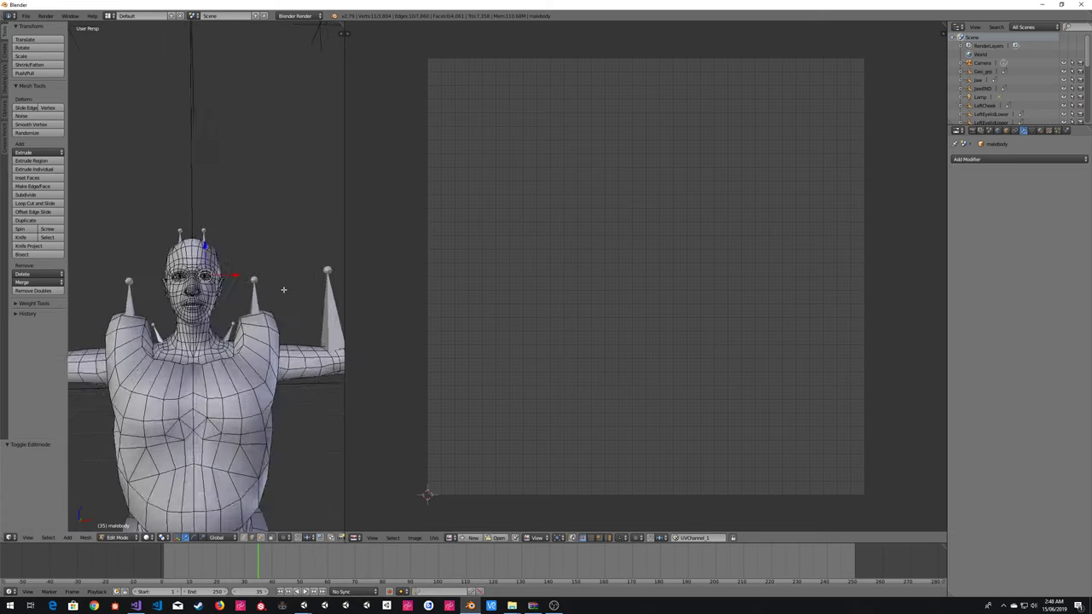
pyautogui.scroll(-2, 283, 290)
pyautogui.press('Tab')
pyautogui.moveTo(283, 290); pyautogui.dragTo(295, 329, button='middle')
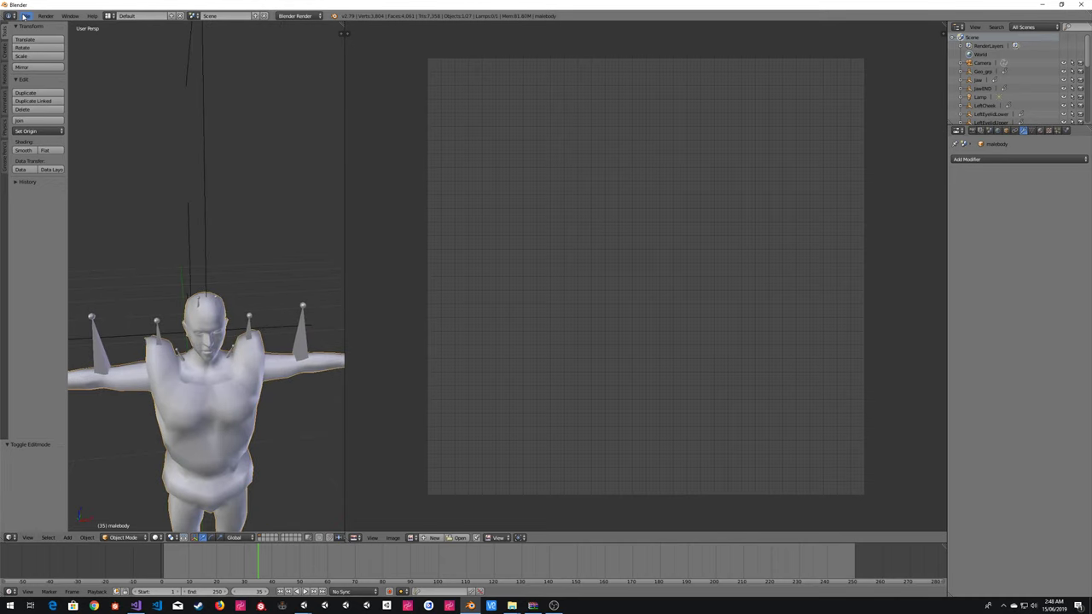
# - Switch to the Masterclass 2019 project in Unity and display the No Morphs 2015 Male model's import settings
pyautogui.hotkey('alt', 'Tab')
pyautogui.moveTo(984, 508); pyautogui.dragTo(948, 516)
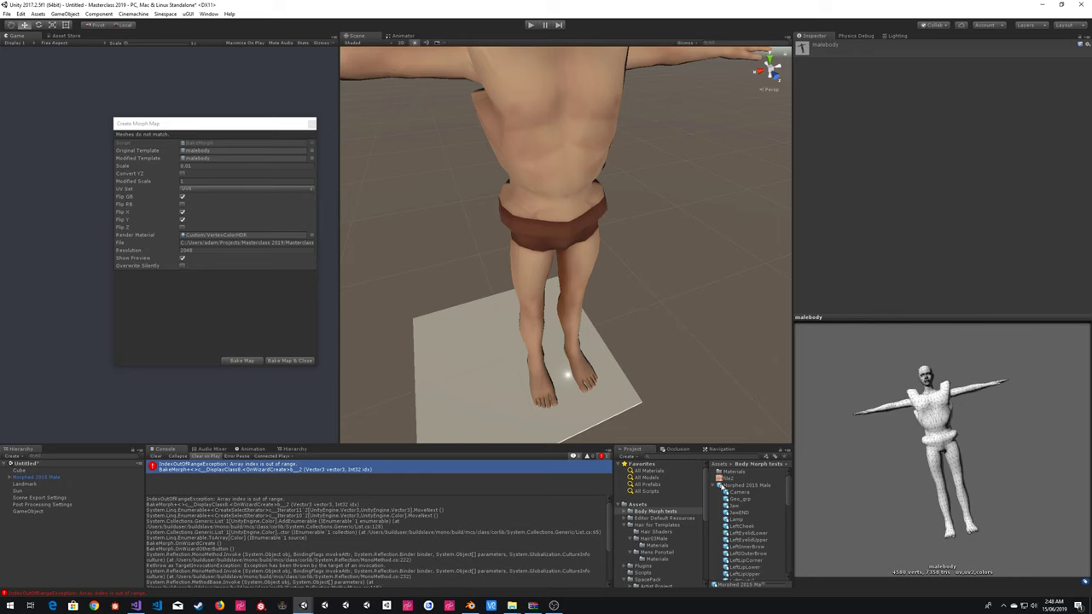
pyautogui.click(719, 485)
pyautogui.click(721, 492)
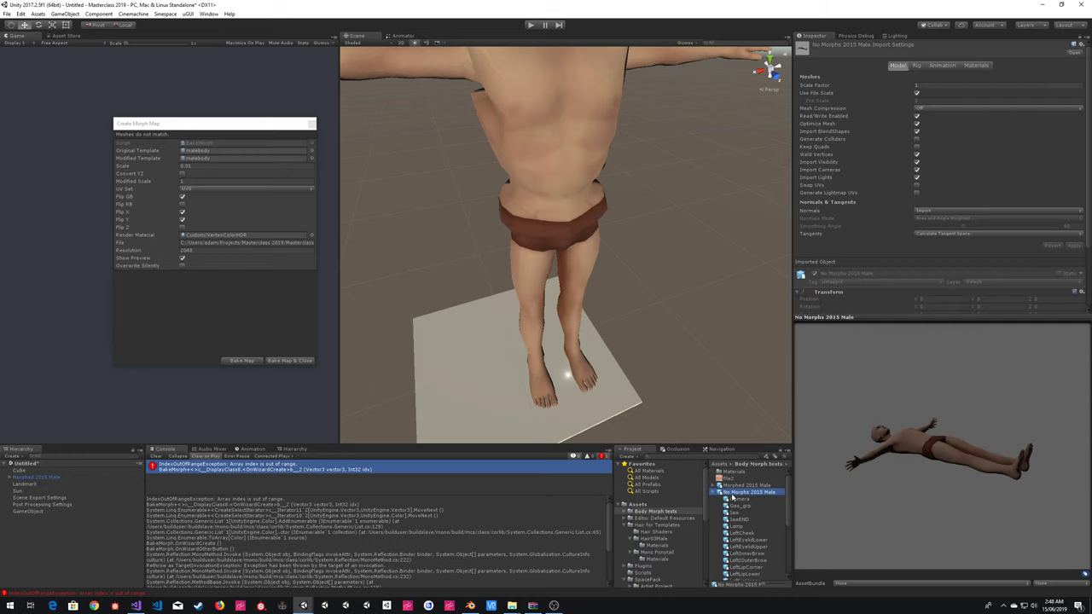
# - Switch to Blender and export the modified male as Modified Male OBJ.obj in Wavefront format to the Body Morph tests folder
pyautogui.hotkey('alt', 'Tab')
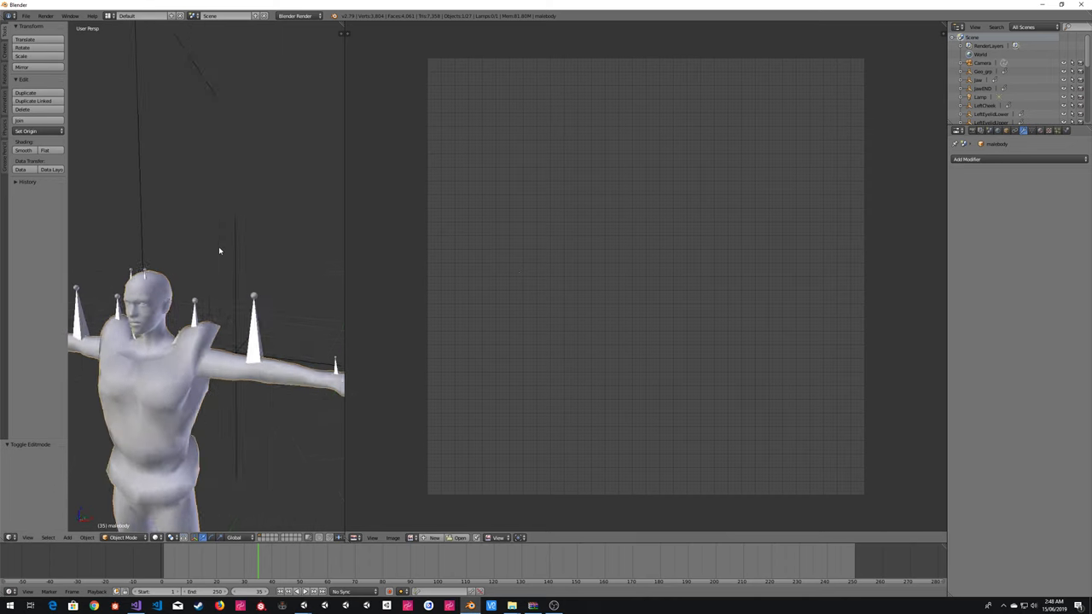
pyautogui.click(27, 15)
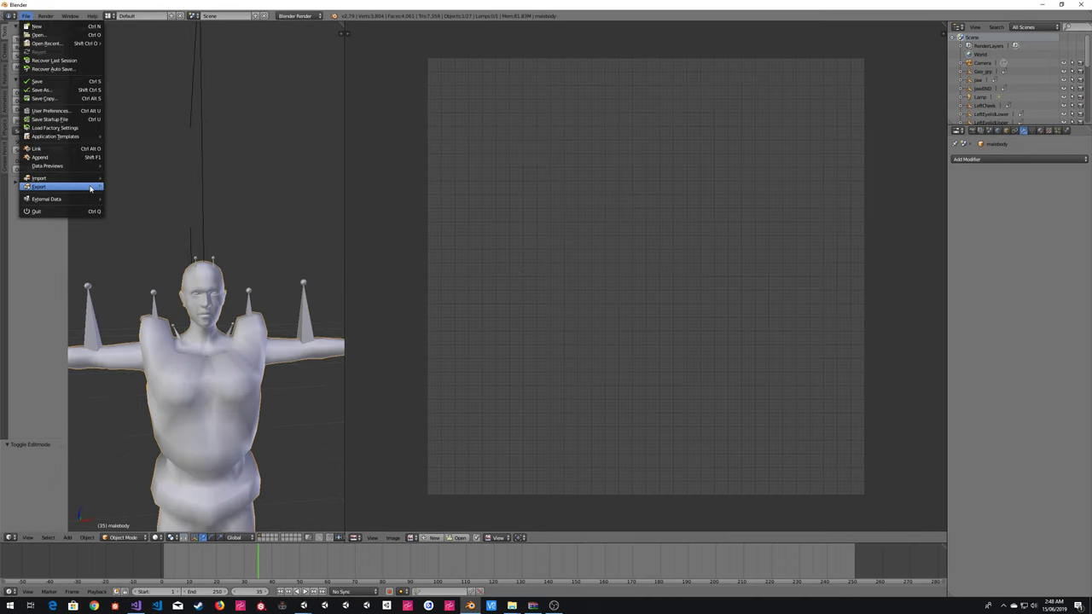
pyautogui.moveTo(90, 187)
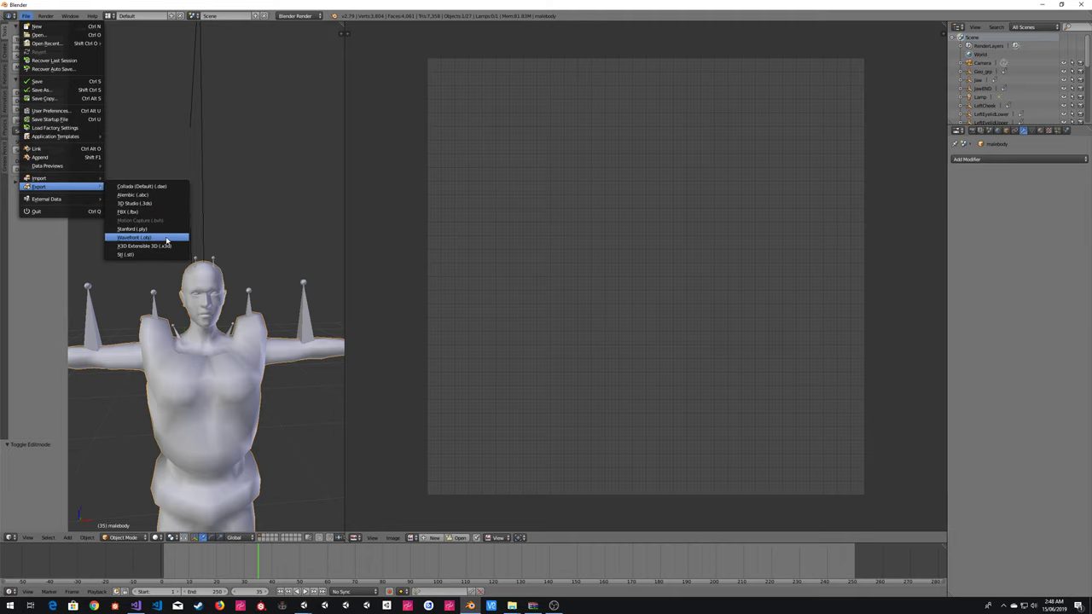
pyautogui.click(166, 240)
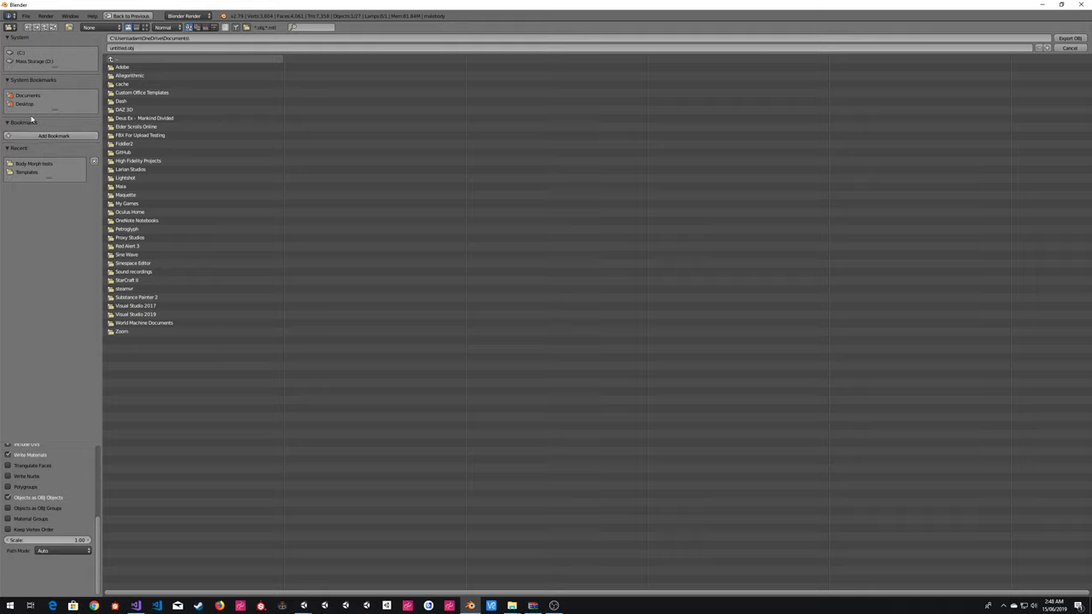
pyautogui.click(37, 163)
pyautogui.click(147, 48)
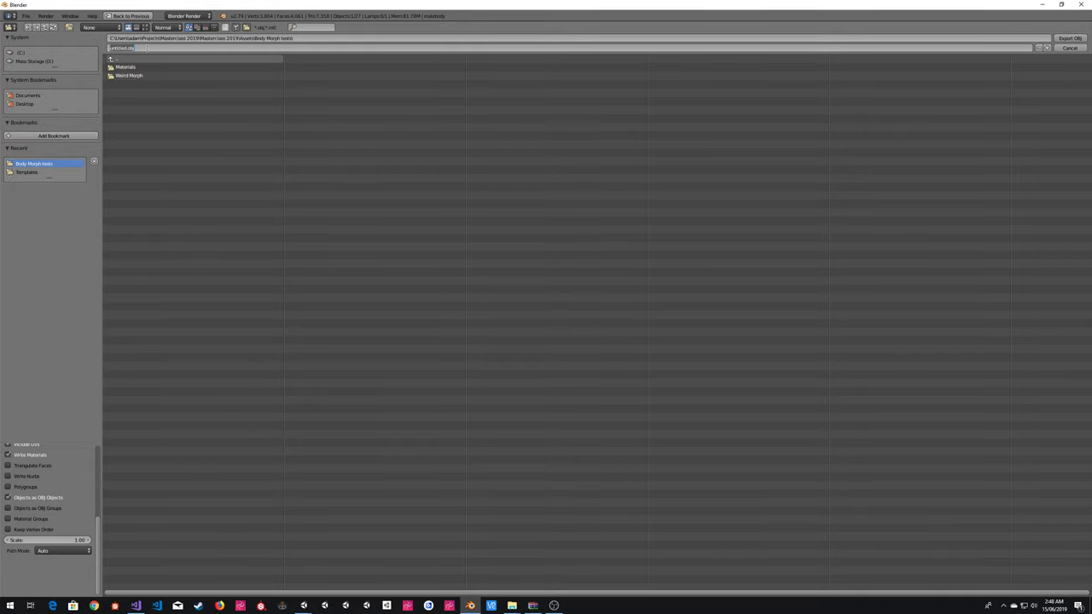
pyautogui.write('Male OB')
pyautogui.write('J')
pyautogui.press('Return')
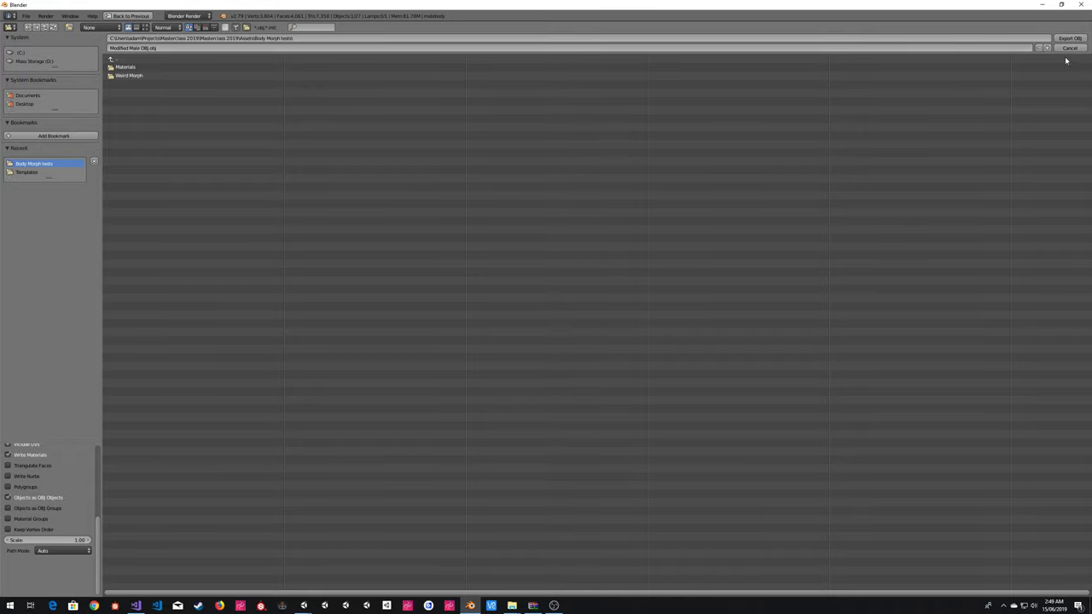
pyautogui.click(1069, 39)
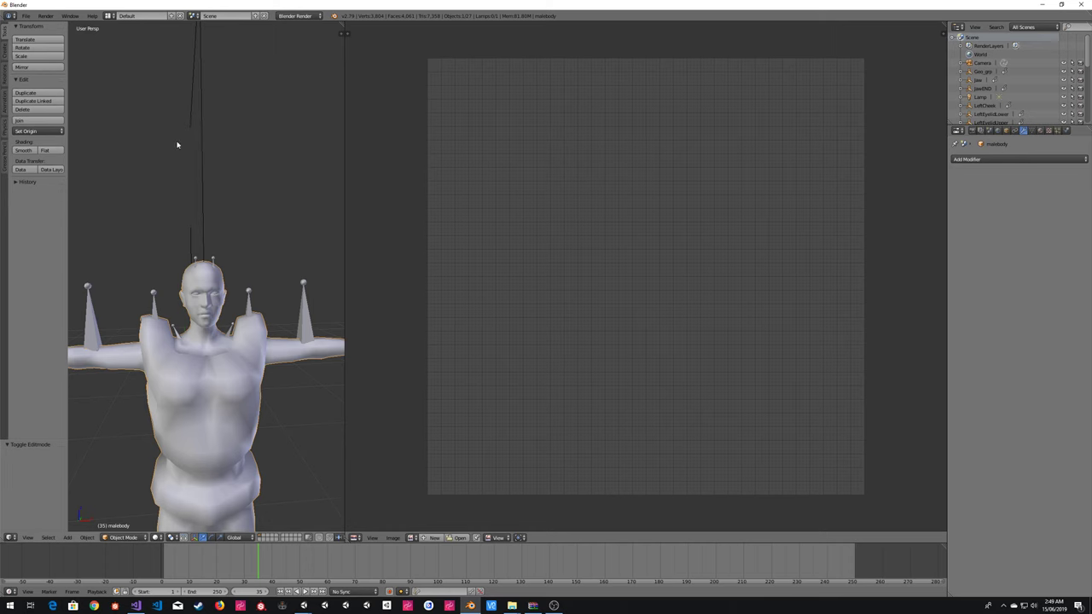
# - Delete the malebody mesh and all remaining objects from the scene
pyautogui.press('Delete')
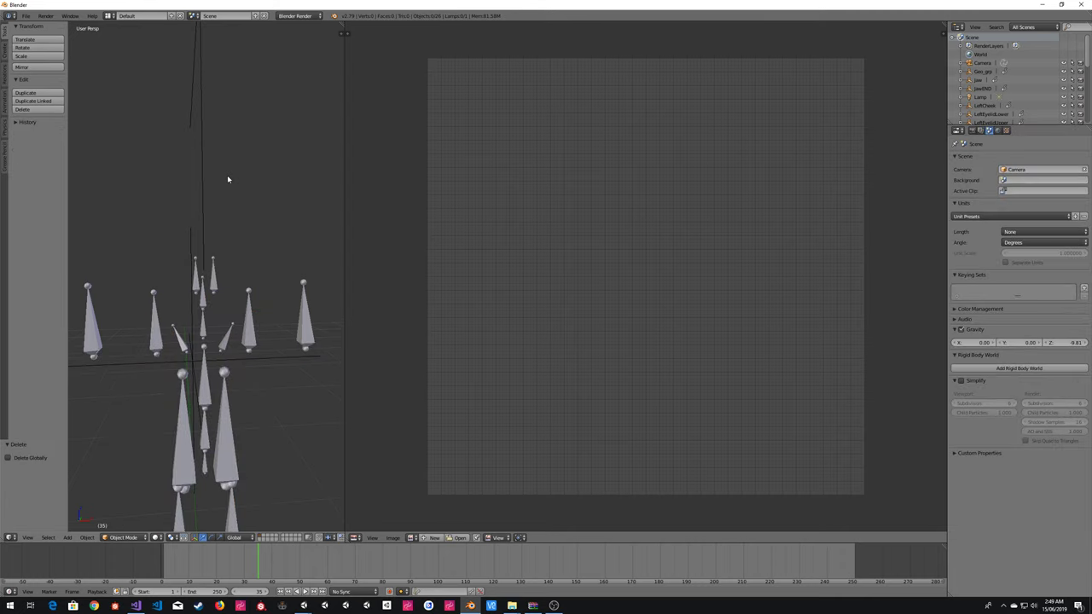
pyautogui.press('a')
pyautogui.press('Delete')
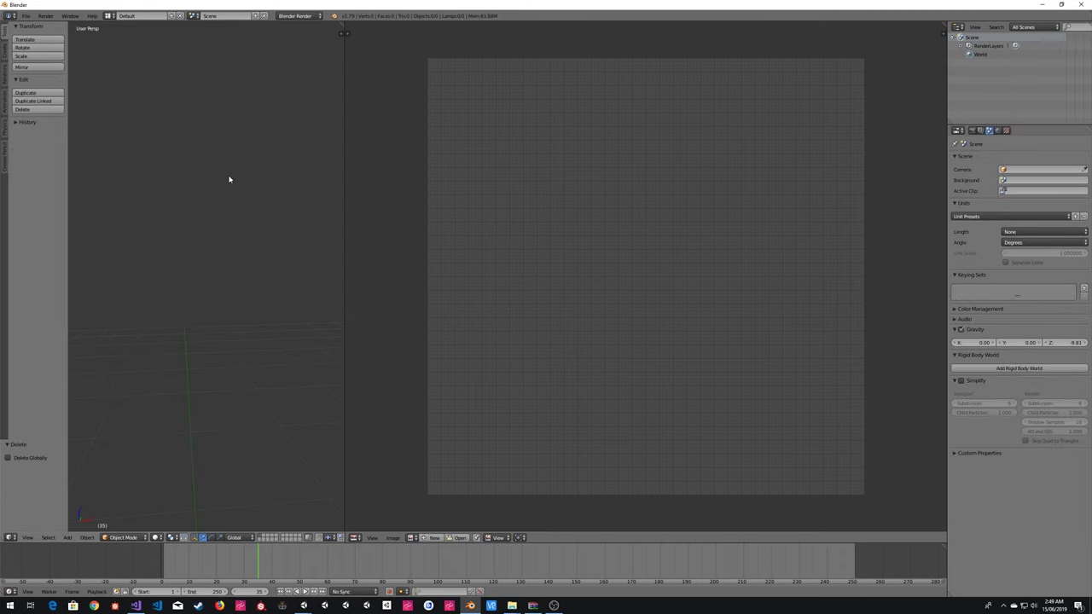
# - Import the 2015 Male.fbx model from the Templates folder
pyautogui.click(26, 15)
pyautogui.moveTo(68, 179)
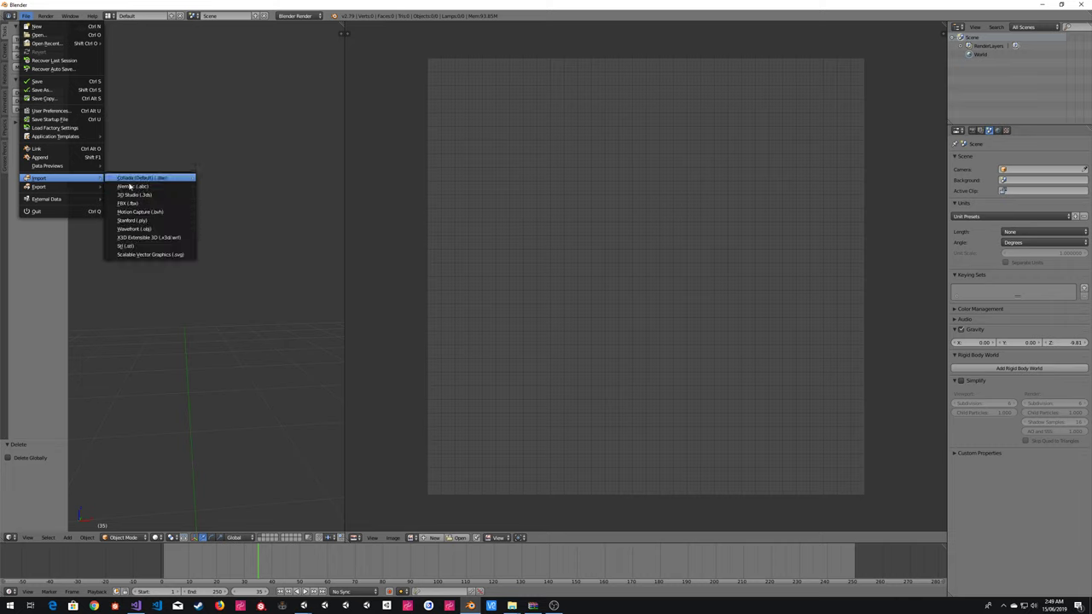
pyautogui.click(128, 203)
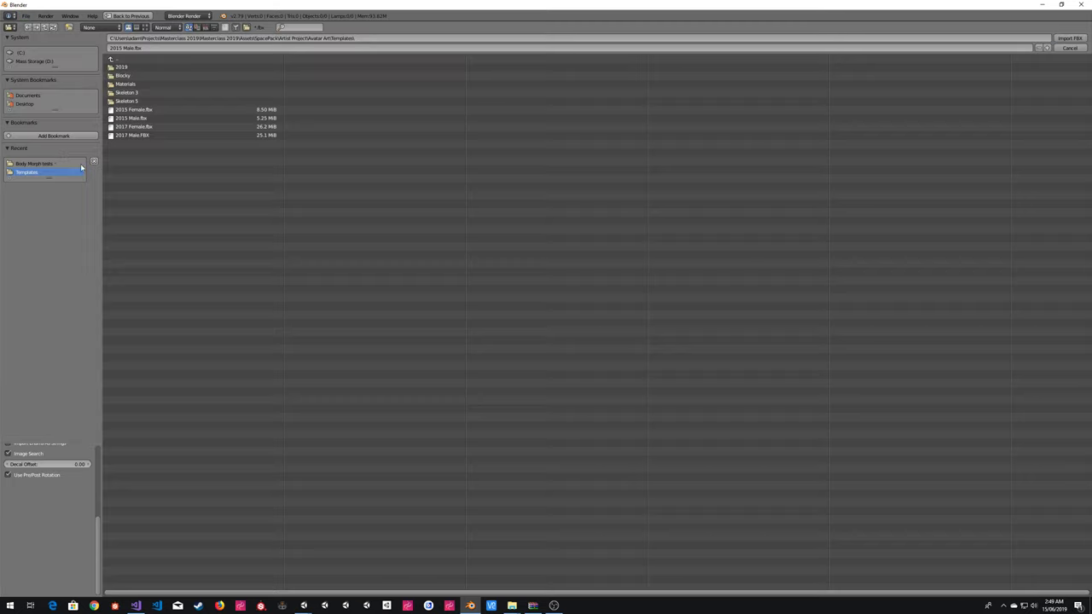
pyautogui.click(147, 120)
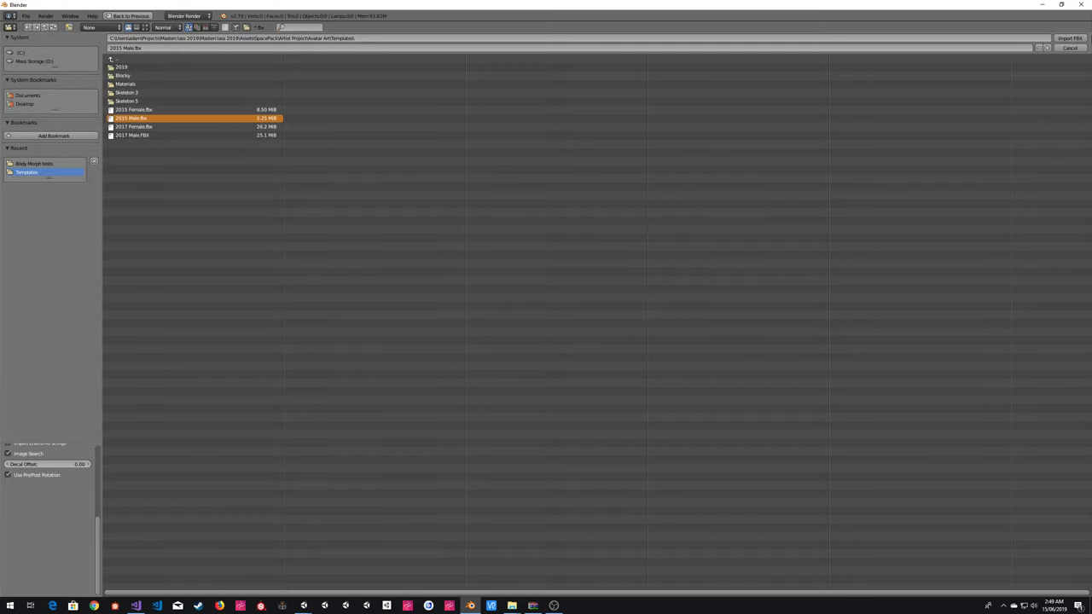
pyautogui.click(1068, 39)
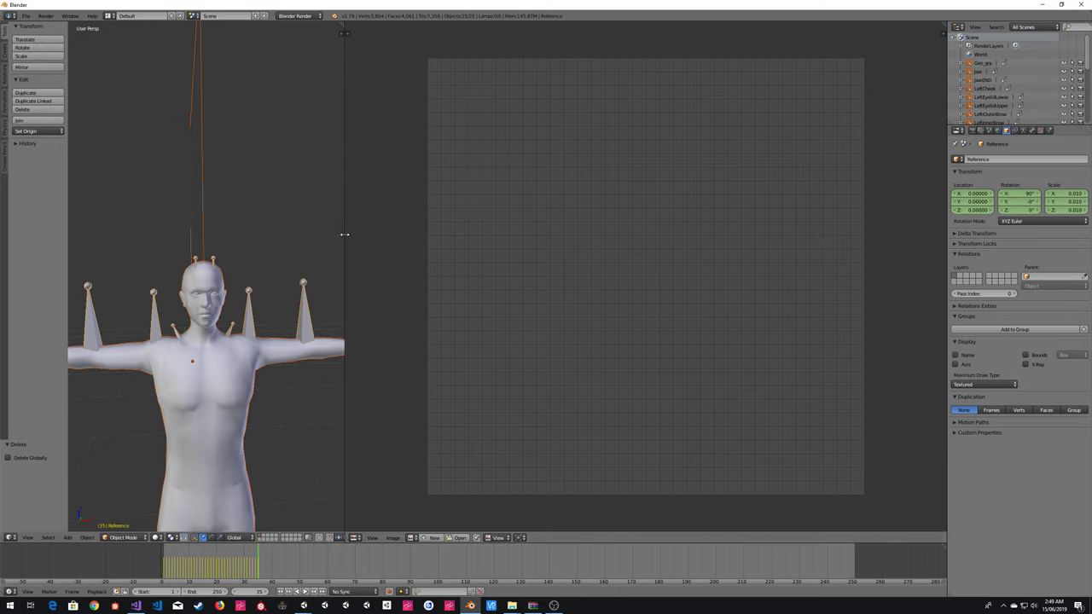
# - Widen the 3D viewport and remove the Reference armature modifier from the malebody mesh
pyautogui.moveTo(345, 234); pyautogui.dragTo(636, 275)
pyautogui.rightClick(373, 361)
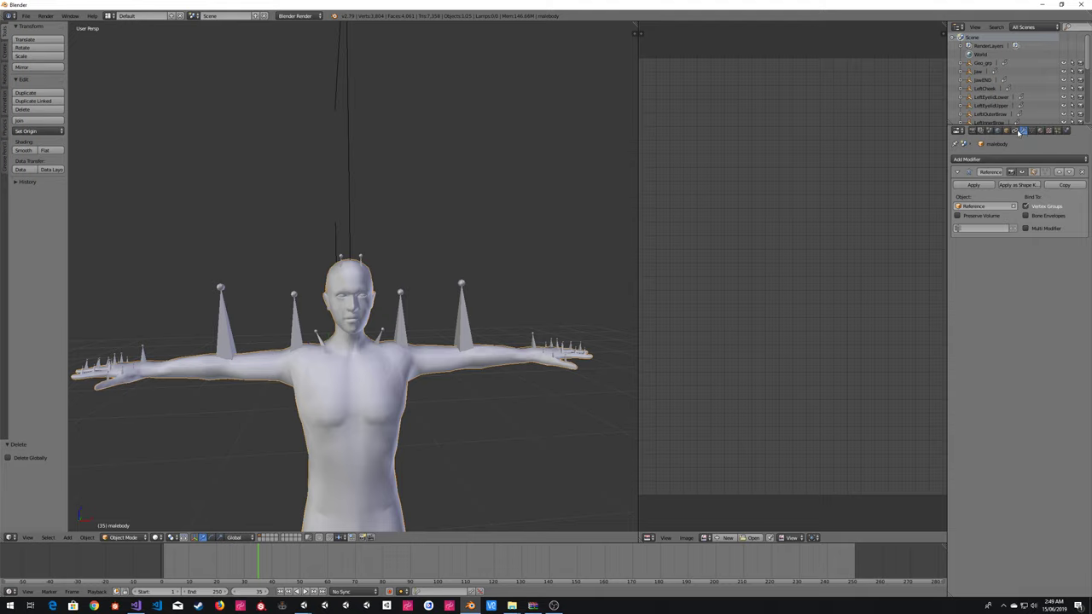
pyautogui.click(1081, 172)
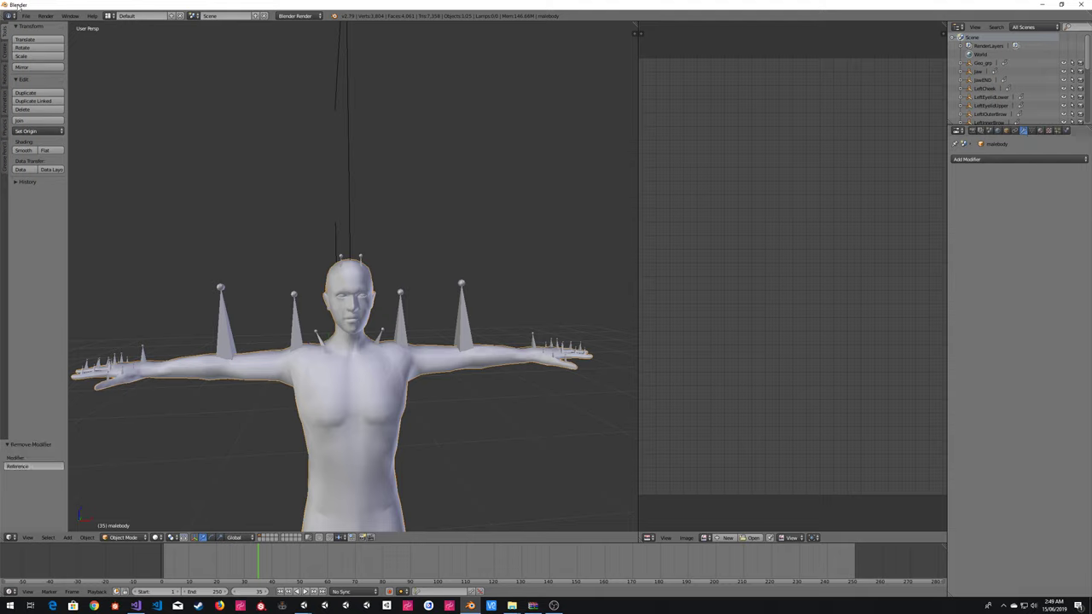
# - Export the unmodified male as Original Male OBJ.obj in Wavefront format to the Body Morph tests folder
pyautogui.click(26, 16)
pyautogui.moveTo(51, 186)
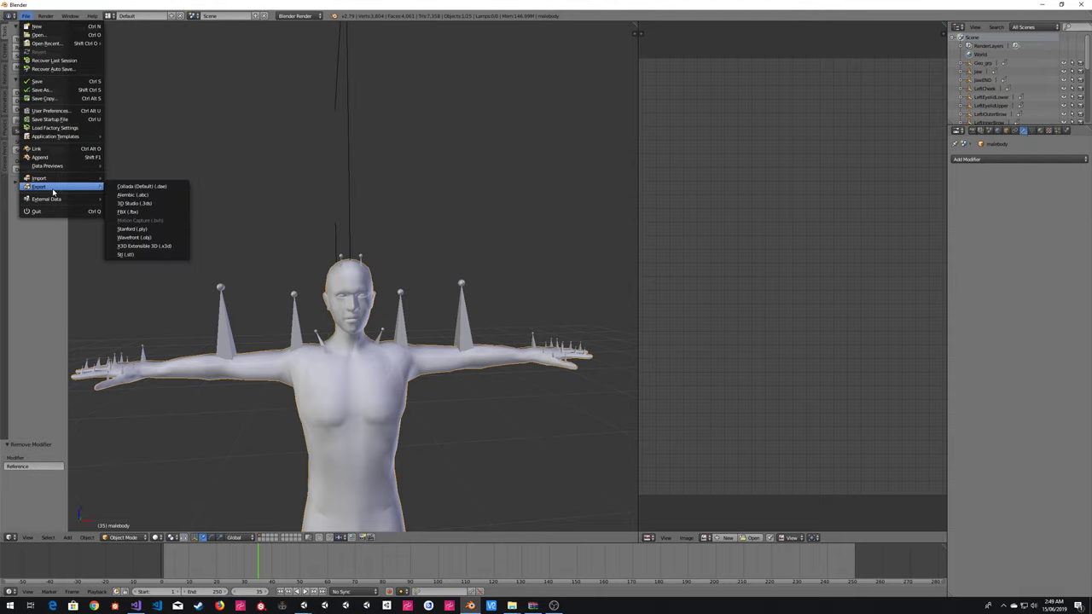
pyautogui.click(159, 241)
pyautogui.click(149, 48)
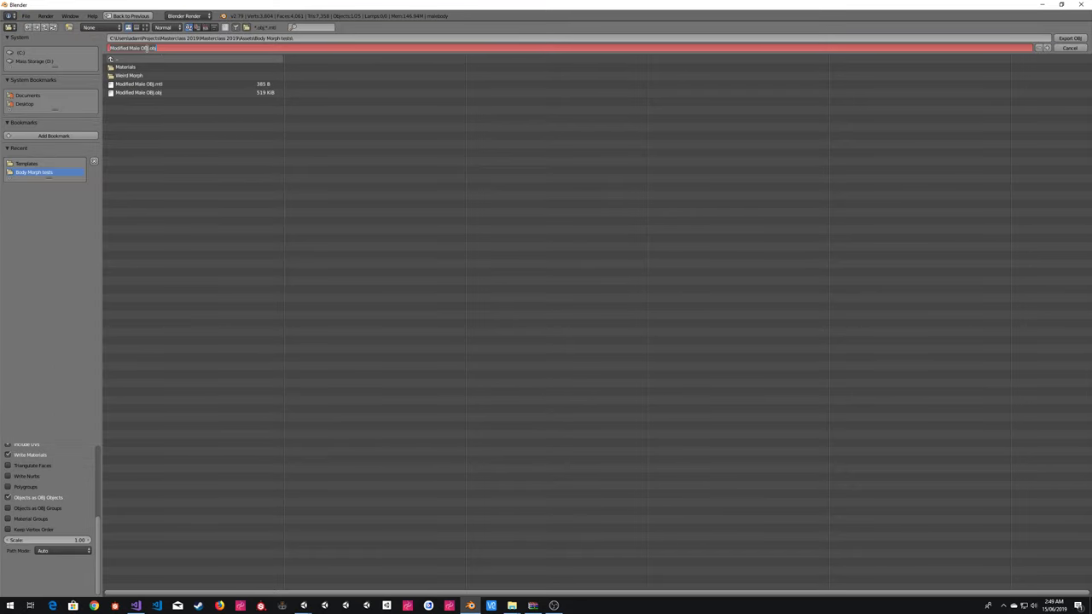
pyautogui.click(146, 47)
pyautogui.hotkey('ctrl', 'shift', 'Left')
pyautogui.write('Original')
pyautogui.press('Return')
pyautogui.scroll(5, 80, 498)
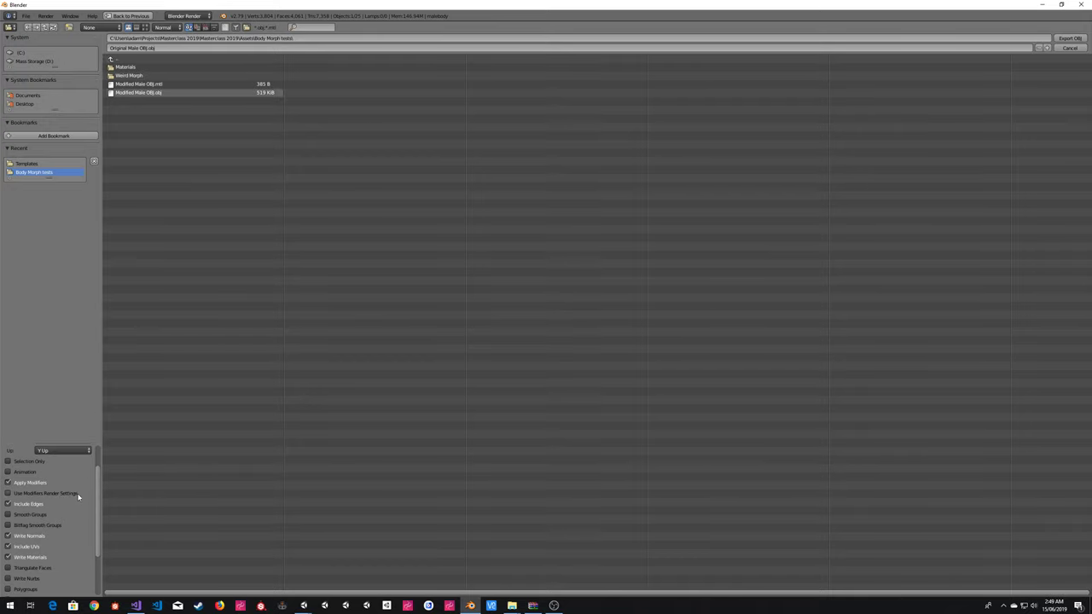
pyautogui.click(1069, 39)
# - Switch to Unity and compare the default meshes of the Original Male OBJ and Modified Male OBJ models in the preview
pyautogui.hotkey('alt', 'Tab')
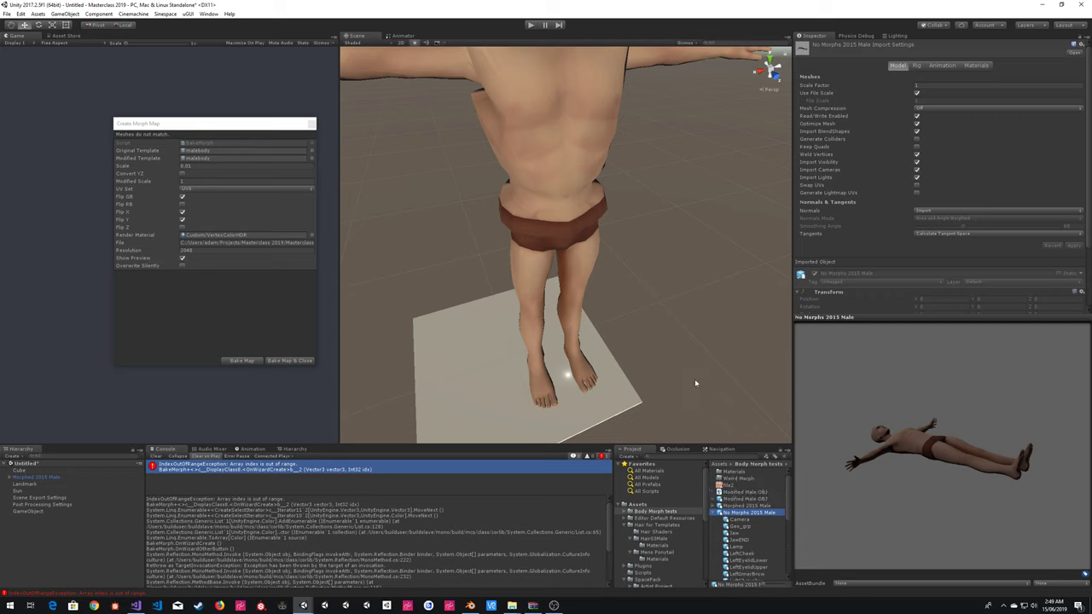
pyautogui.click(714, 512)
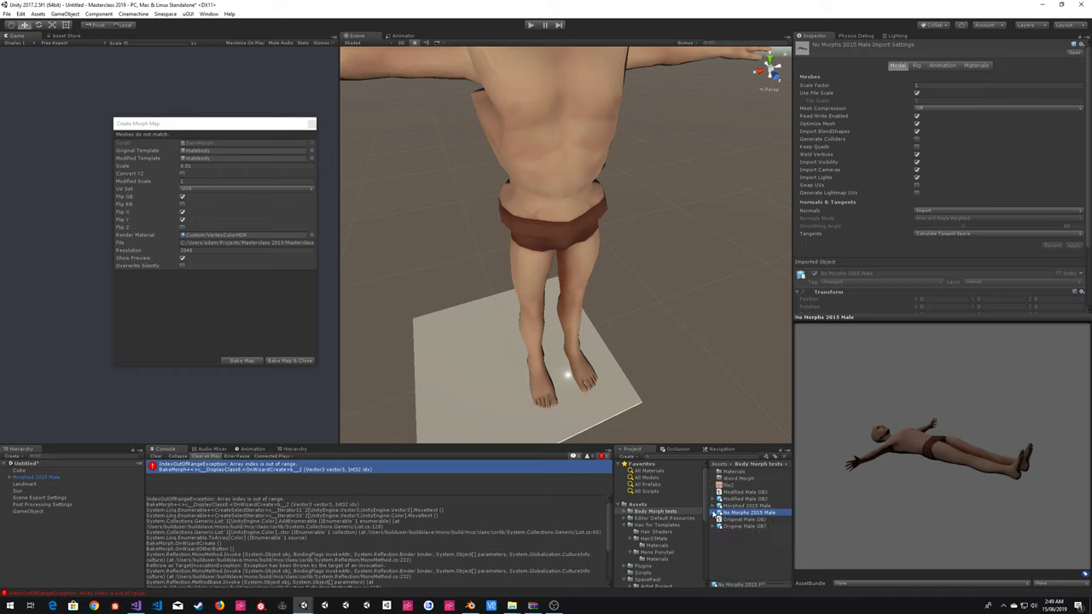
pyautogui.click(714, 526)
pyautogui.click(731, 541)
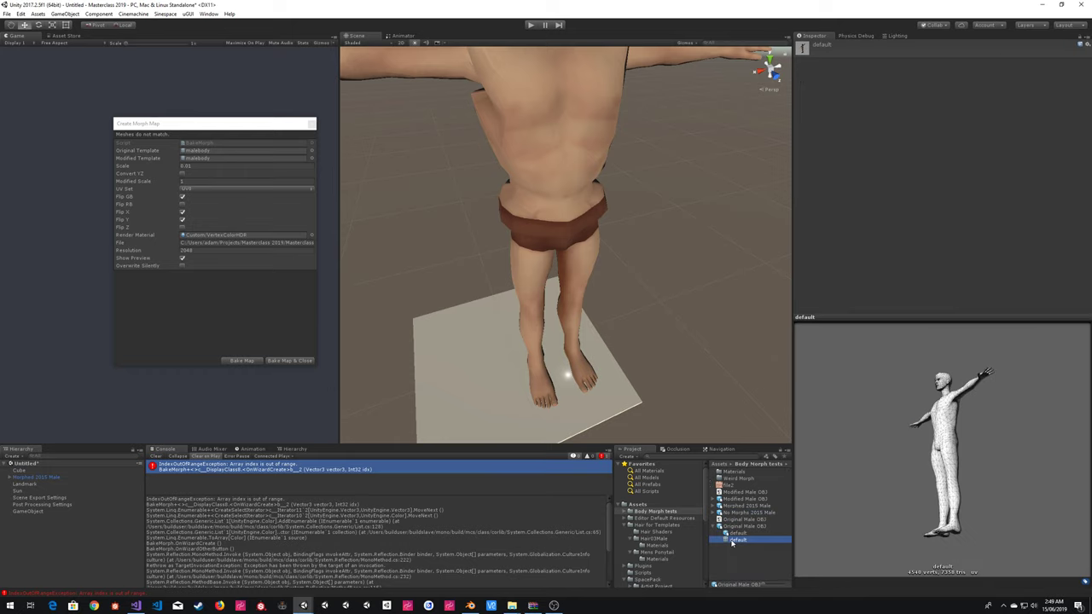
pyautogui.click(715, 499)
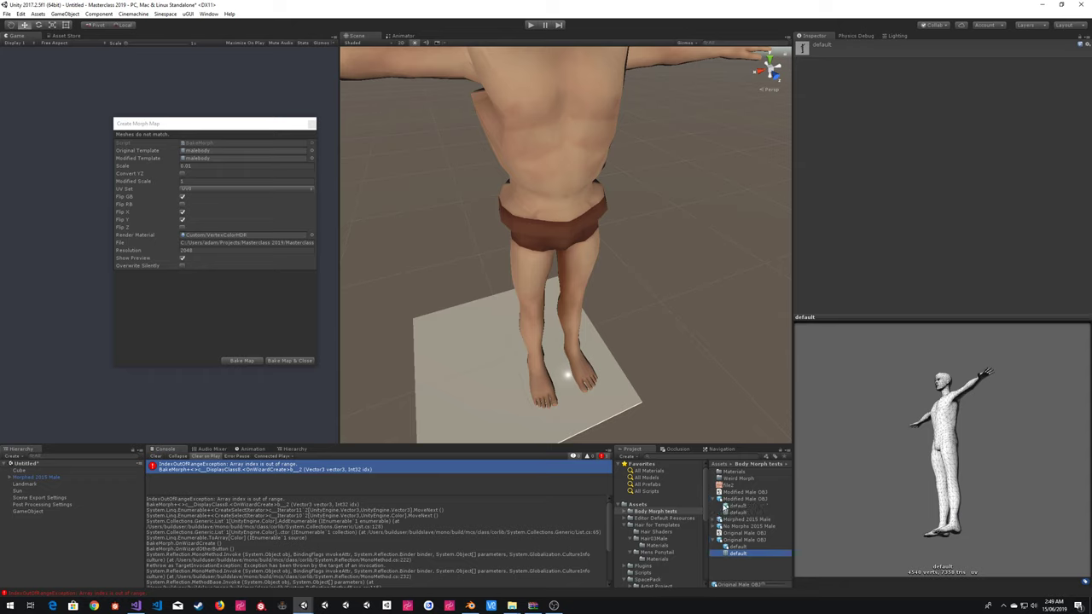
pyautogui.click(735, 512)
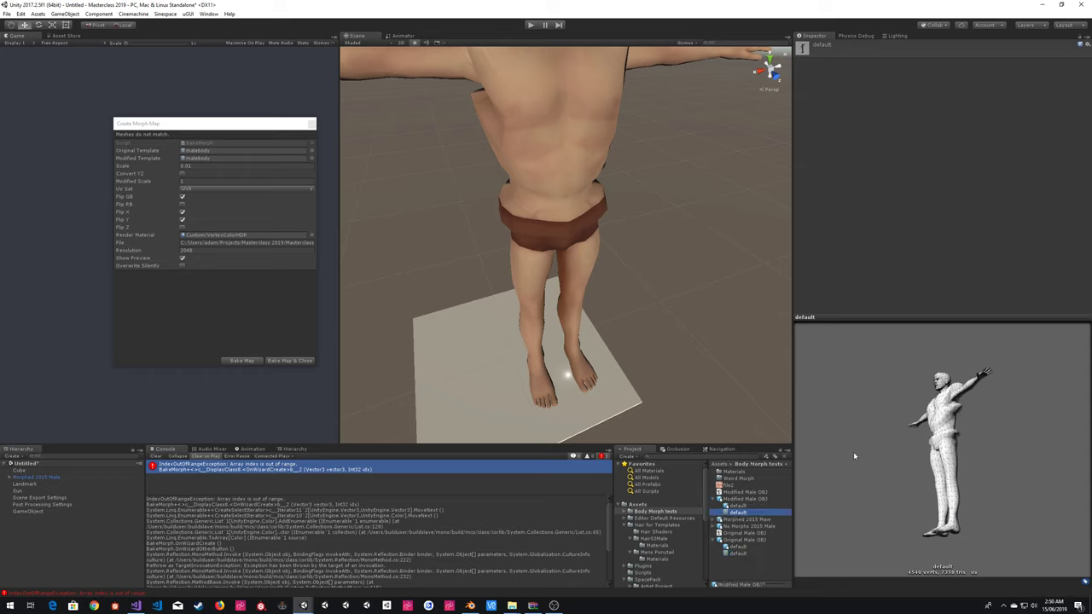
pyautogui.moveTo(854, 456); pyautogui.dragTo(963, 492)
pyautogui.click(738, 554)
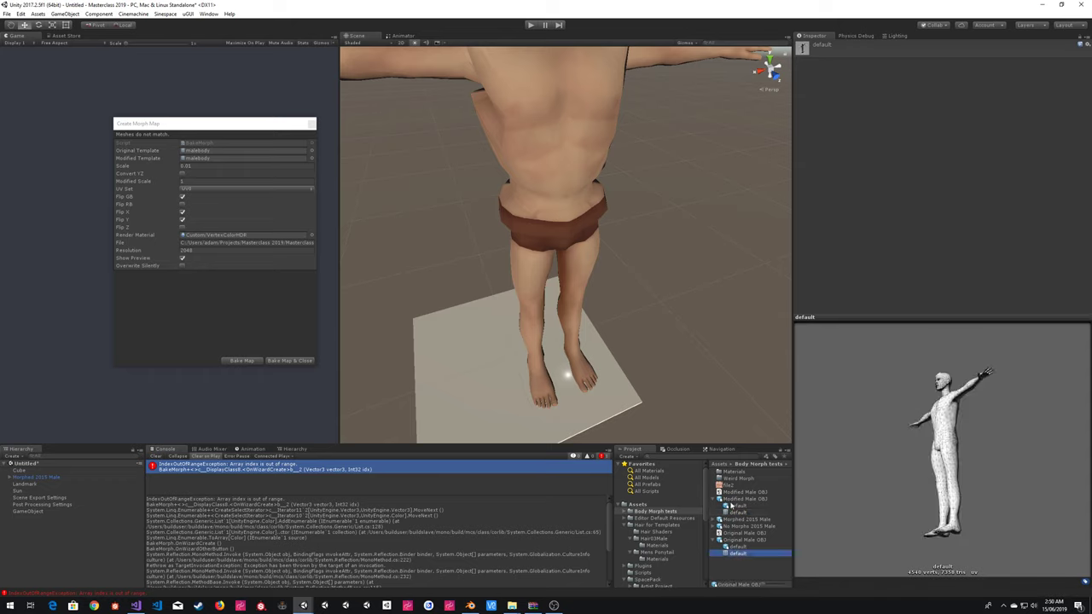
pyautogui.click(734, 512)
pyautogui.click(739, 554)
pyautogui.click(735, 511)
pyautogui.click(742, 555)
pyautogui.click(736, 512)
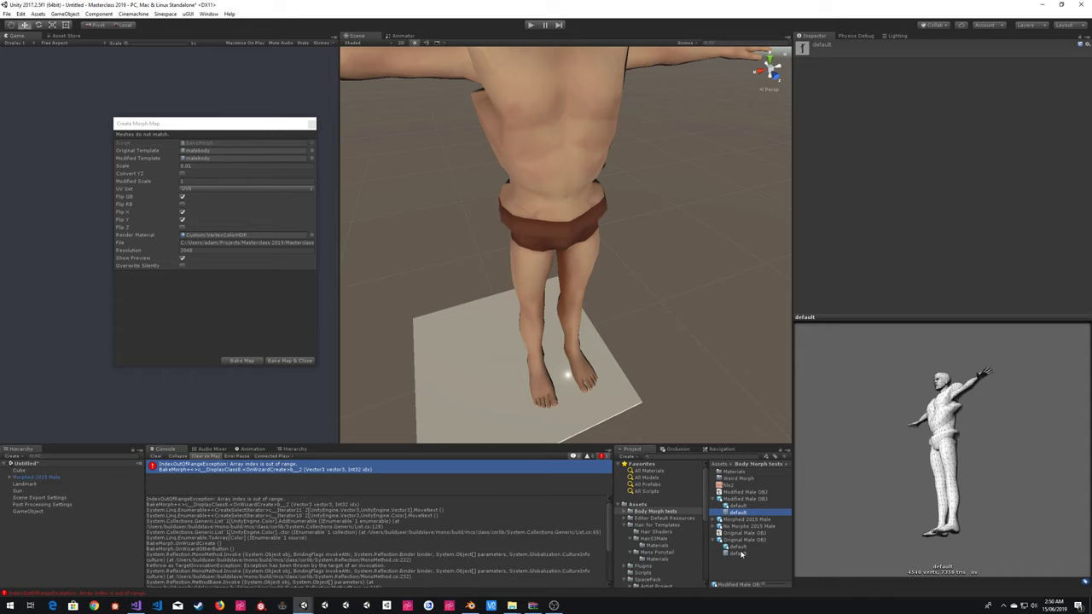
pyautogui.click(740, 554)
pyautogui.click(735, 512)
# - Delete the Morphed 2015 Male model from the scene
pyautogui.click(573, 193)
pyautogui.press('Delete')
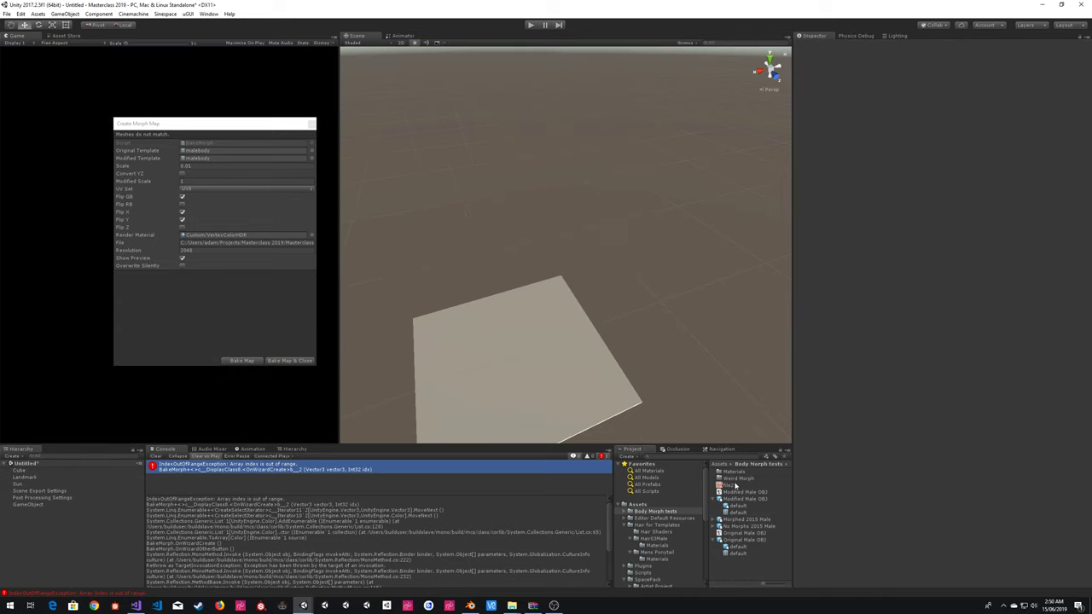
# - Place the Modified Male OBJ and Original Male OBJ models side by side in the scene for comparison, and remove both
pyautogui.hotkey('ctrl', 'z')
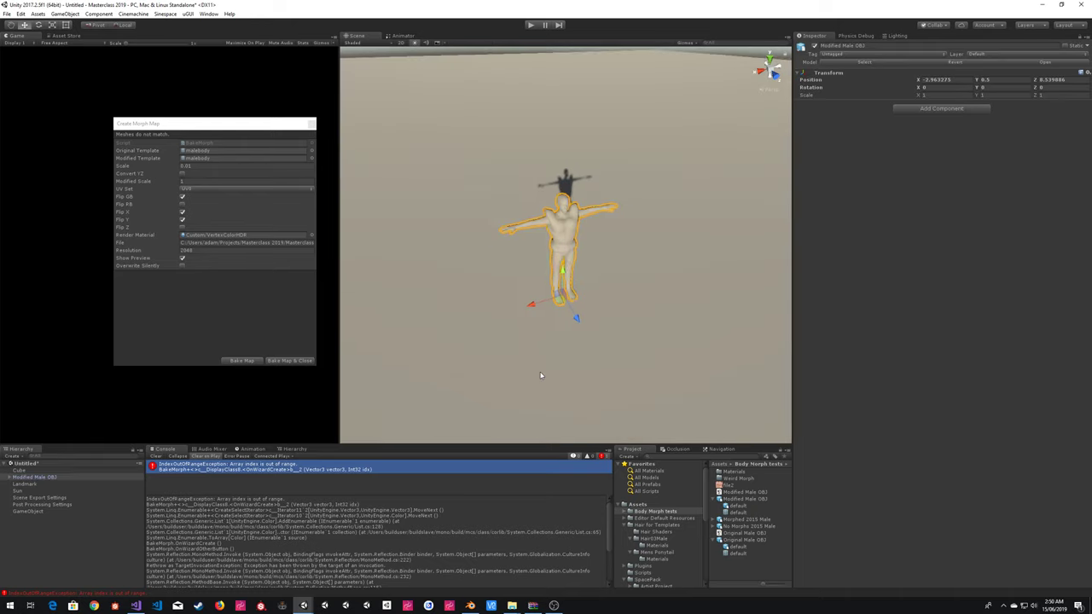
pyautogui.scroll(1, 541, 375)
pyautogui.moveTo(744, 539); pyautogui.dragTo(472, 340)
pyautogui.keyDown('shift'); pyautogui.click(37, 484); pyautogui.keyUp('shift')
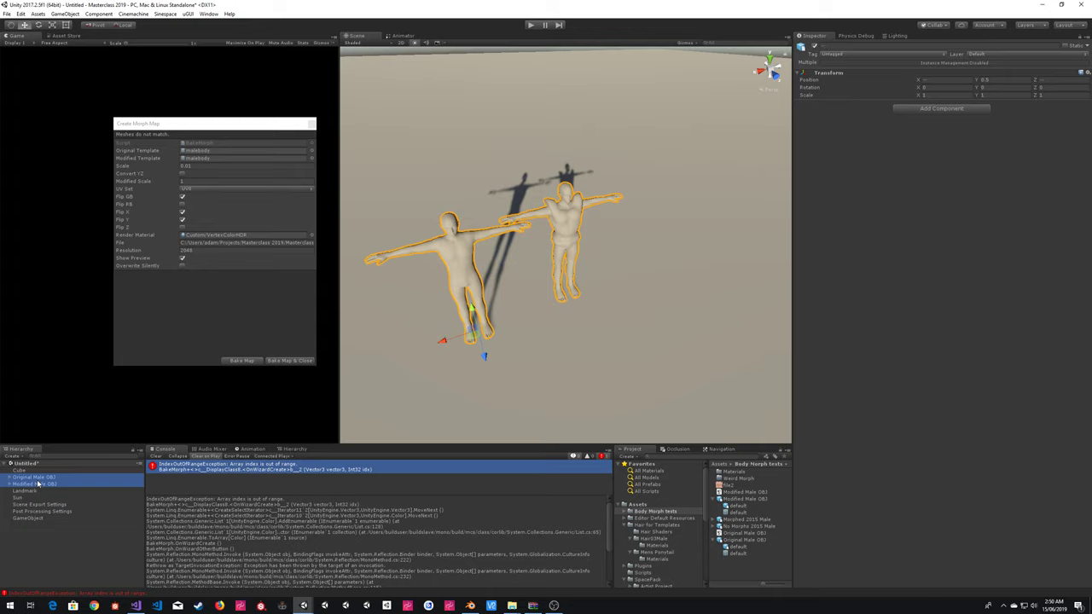
pyautogui.press('Delete')
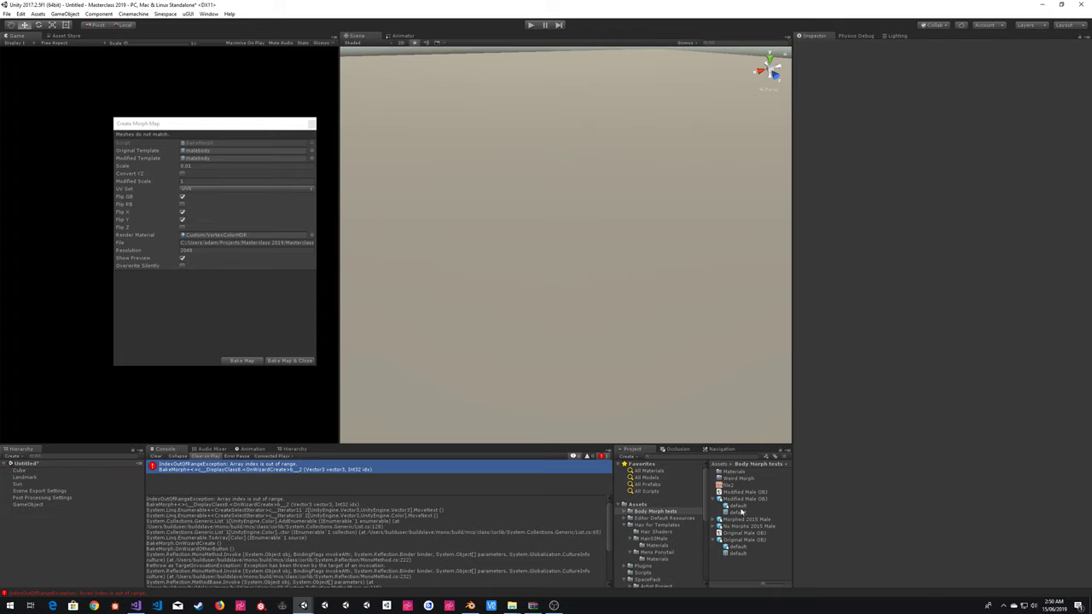
# - Assign the default meshes of Original Male OBJ and Modified Male OBJ as original and modified templates, and bake the morph map
pyautogui.click(253, 191)
pyautogui.moveTo(253, 191); pyautogui.dragTo(209, 162)
pyautogui.moveTo(736, 556); pyautogui.dragTo(211, 154)
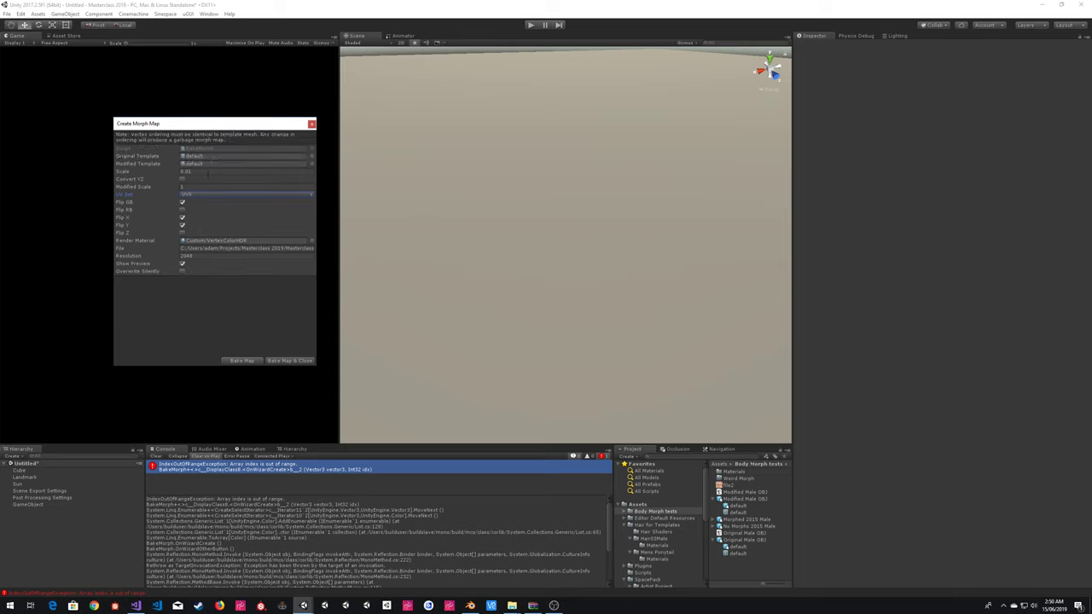
pyautogui.click(239, 363)
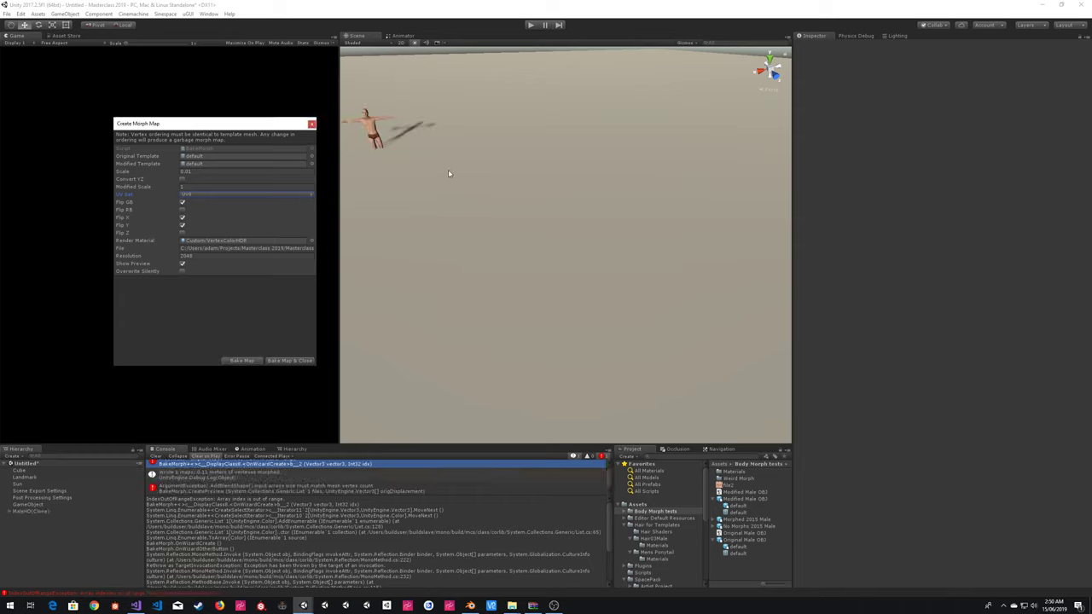
# - Select the malebody mesh of the generated preview male and set its test blend shape to 100
pyautogui.moveTo(513, 180); pyautogui.dragTo(553, 148, button='right')
pyautogui.press('w')
pyautogui.press('a')
pyautogui.click(570, 178)
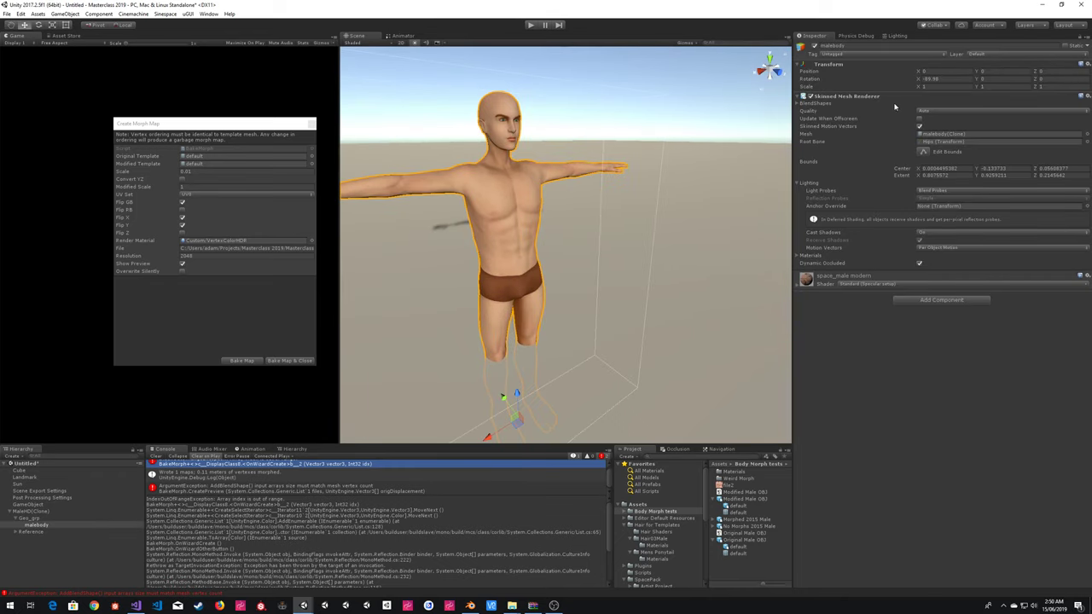
pyautogui.click(802, 103)
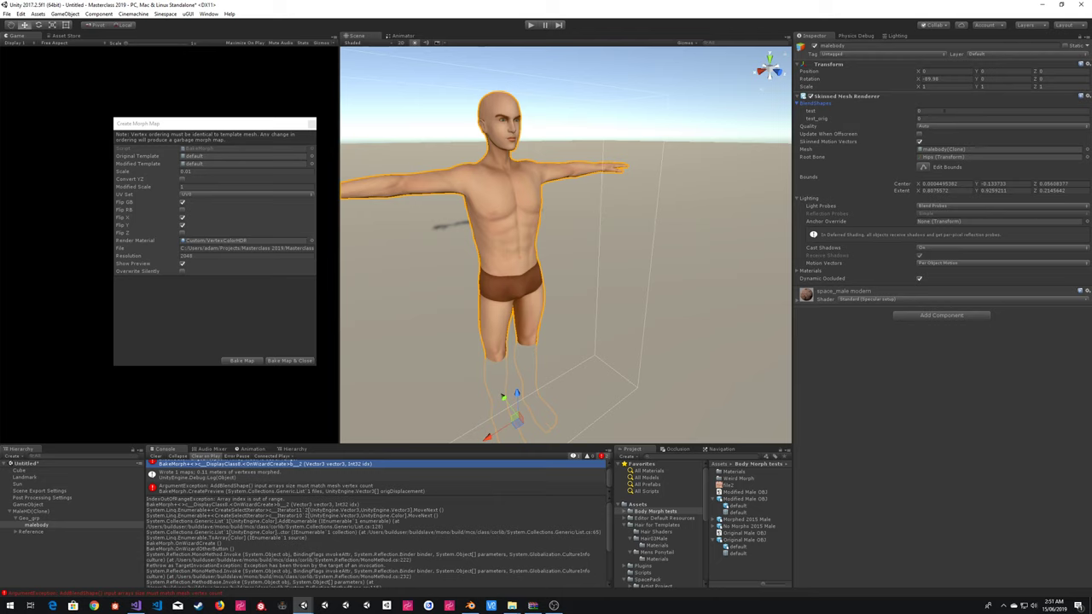
pyautogui.click(944, 111)
pyautogui.write('100')
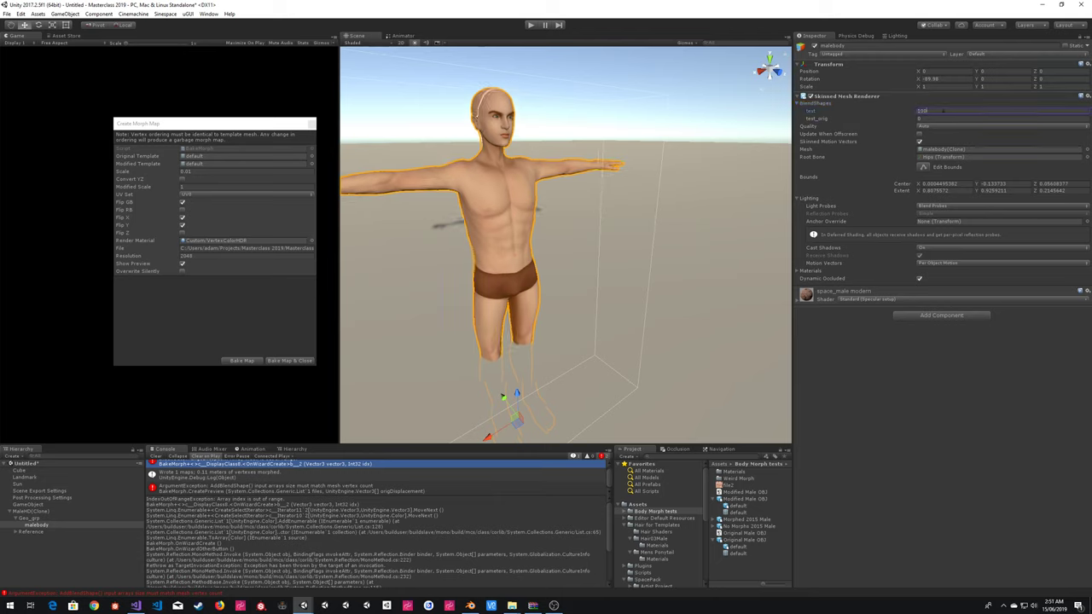
# - Vary the test blend shape's weight up and down while viewing the preview body from the side
pyautogui.keyDown('alt'); pyautogui.moveTo(699, 256); pyautogui.dragTo(518, 283); pyautogui.keyUp('alt')
pyautogui.moveTo(895, 110); pyautogui.dragTo(567, 121)
pyautogui.moveTo(634, 124); pyautogui.dragTo(865, 134)
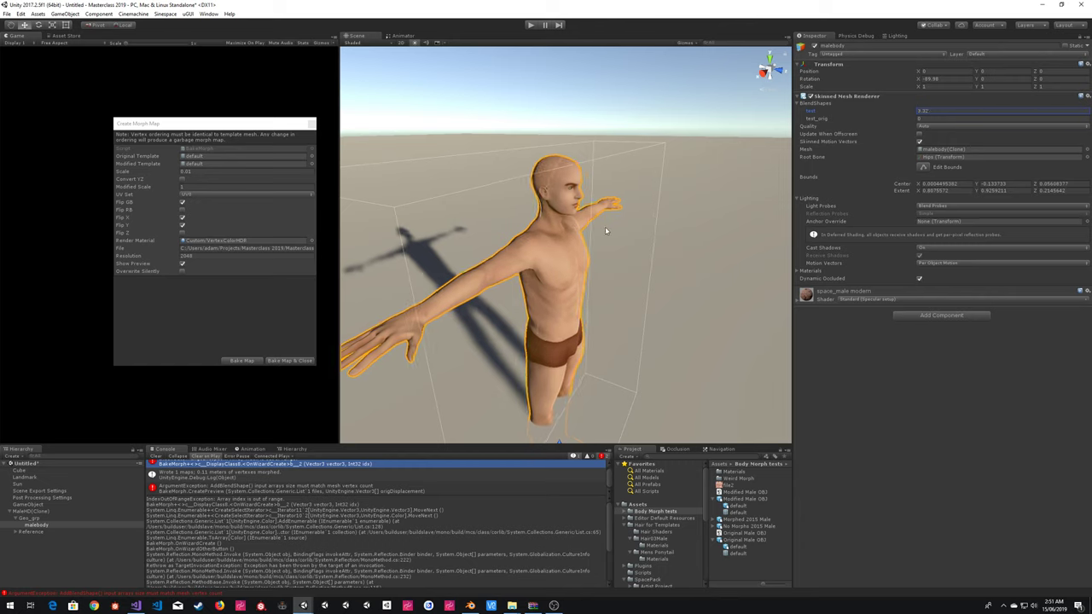
# - Set the morph map's scale to 1 and delete the existing MaleHD(Clone) preview from the scene
pyautogui.moveTo(554, 236); pyautogui.dragTo(596, 256)
pyautogui.moveTo(595, 257); pyautogui.dragTo(586, 255, button='right')
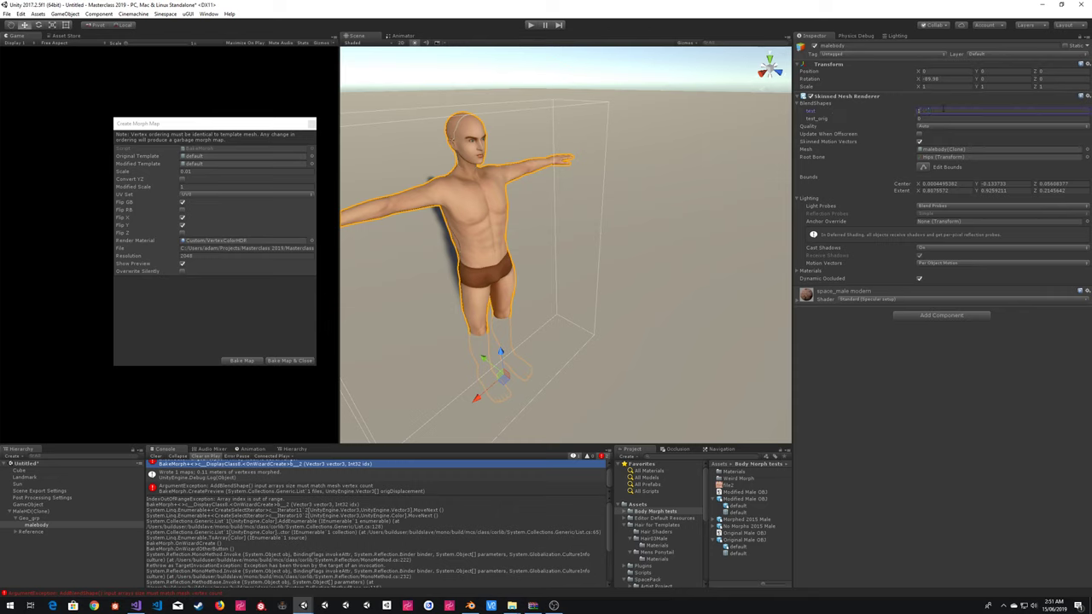
pyautogui.click(199, 186)
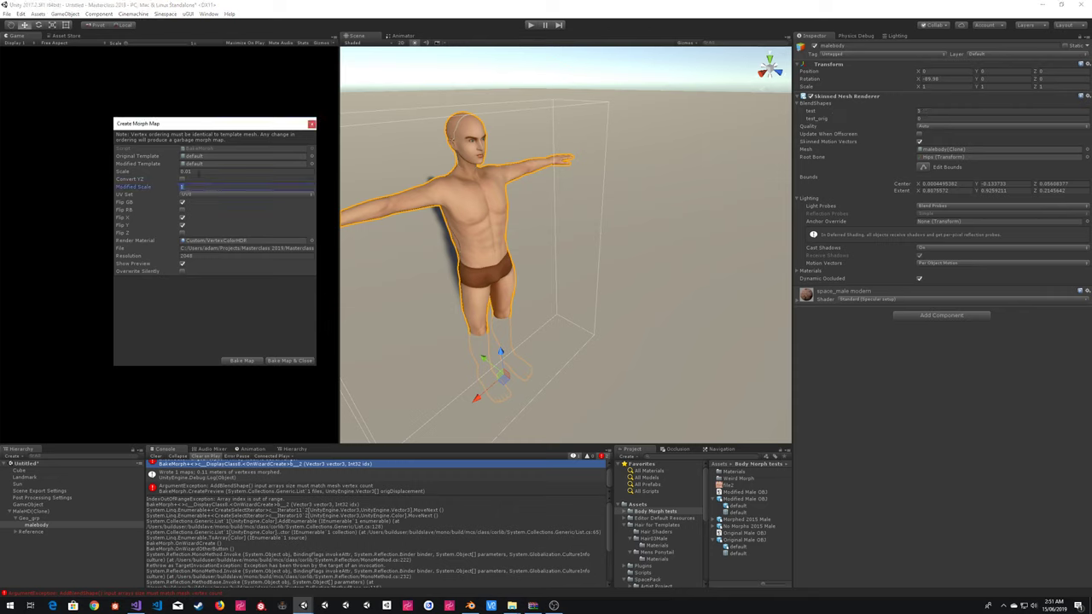
pyautogui.click(198, 171)
pyautogui.click(31, 511)
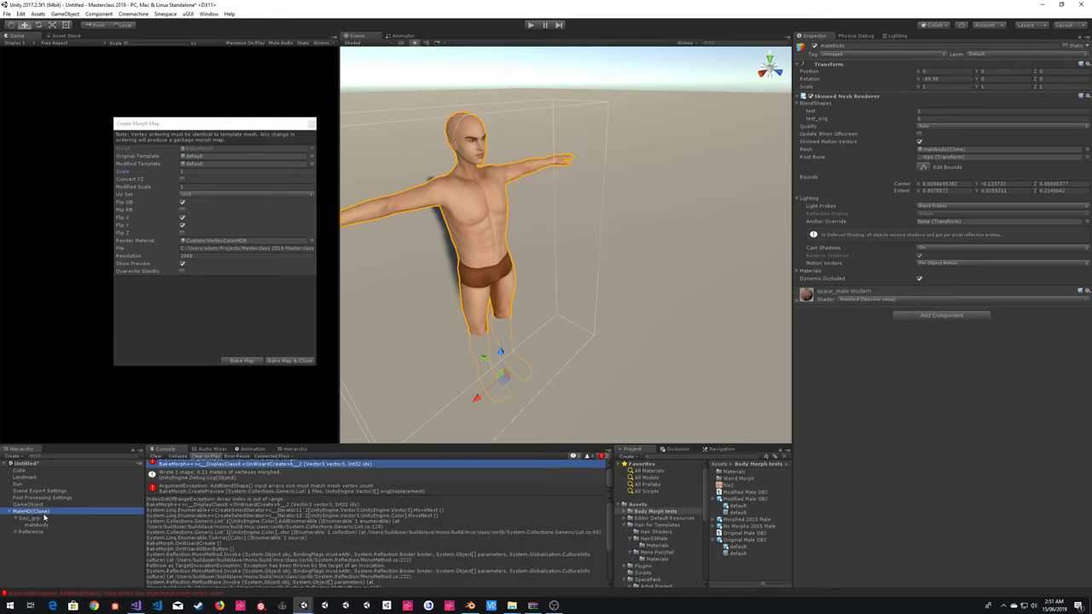
pyautogui.press('Delete')
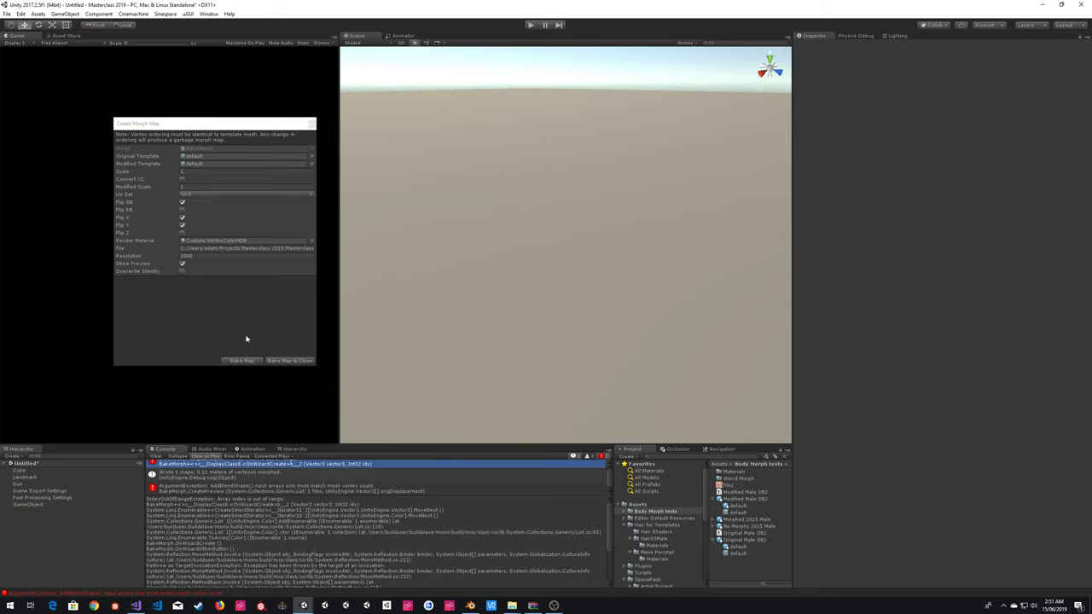
# - Bake the morph map again, overwriting the existing default_0.exr file
pyautogui.click(238, 362)
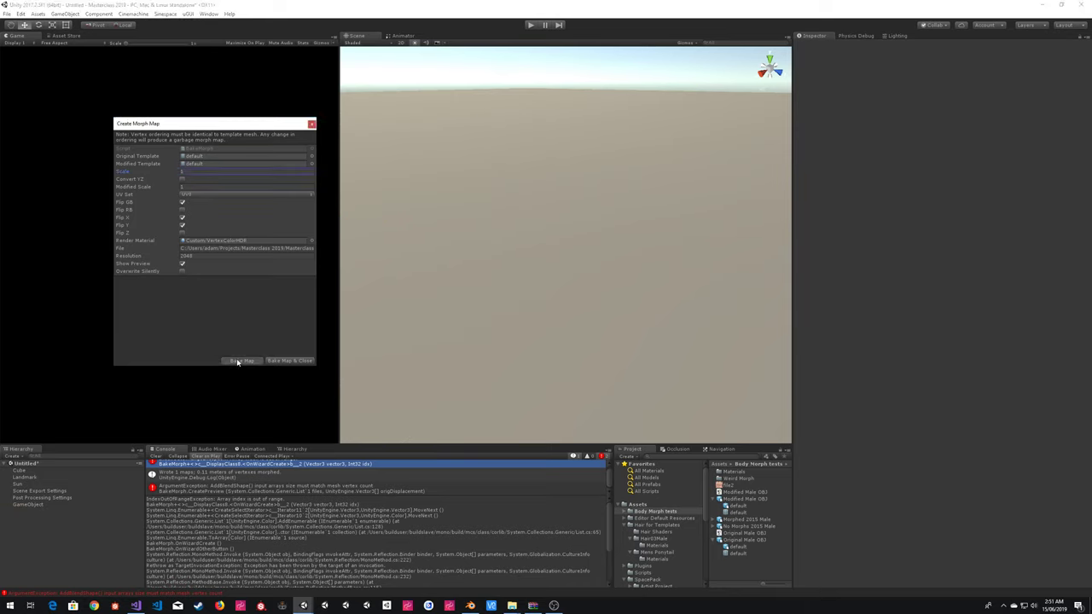
pyautogui.click(238, 362)
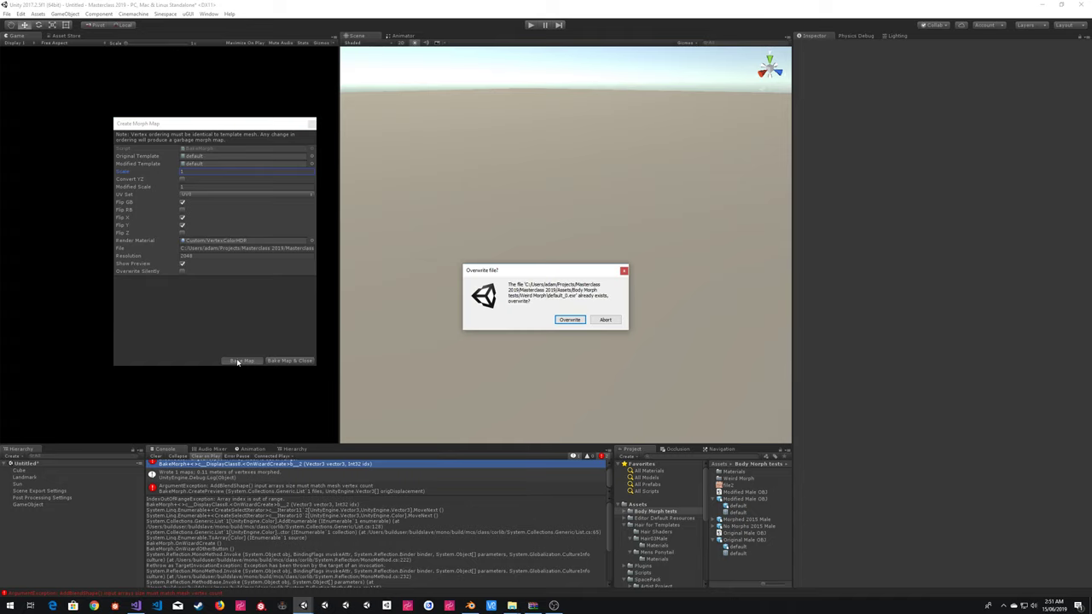
pyautogui.press('Return')
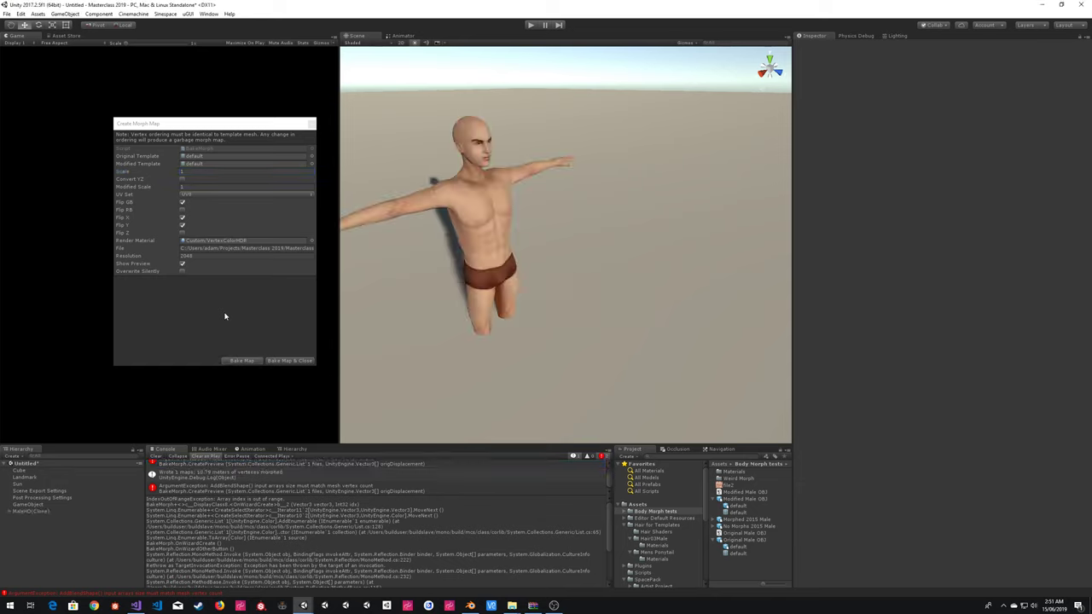
# - Select the malebody mesh of the new preview male, set its test blend shape to 1, and view the body from the side
pyautogui.click(10, 511)
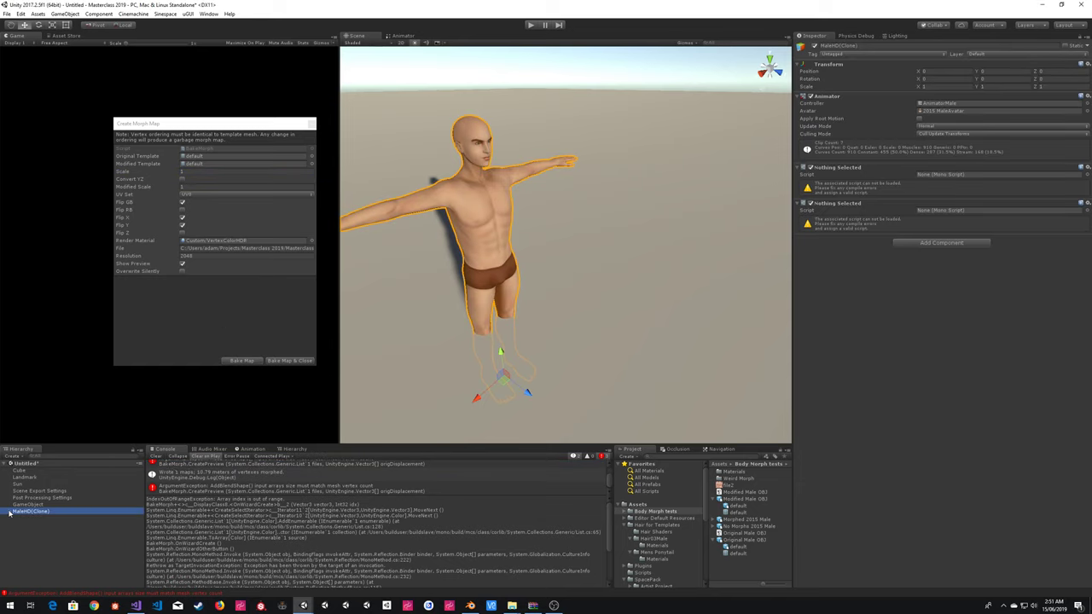
pyautogui.click(9, 511)
pyautogui.click(482, 183)
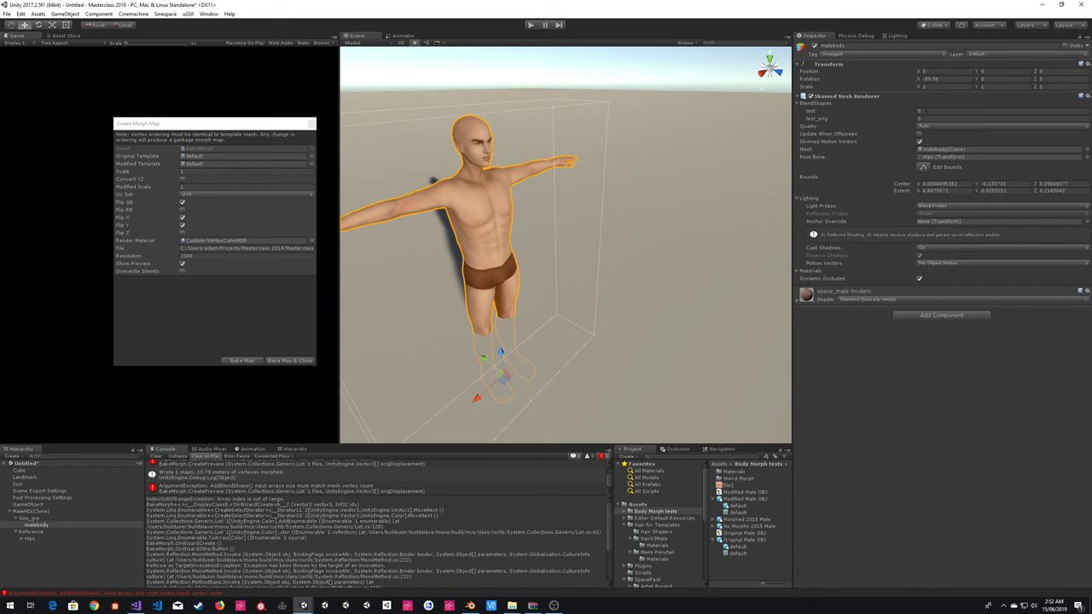
pyautogui.click(925, 111)
pyautogui.write('1')
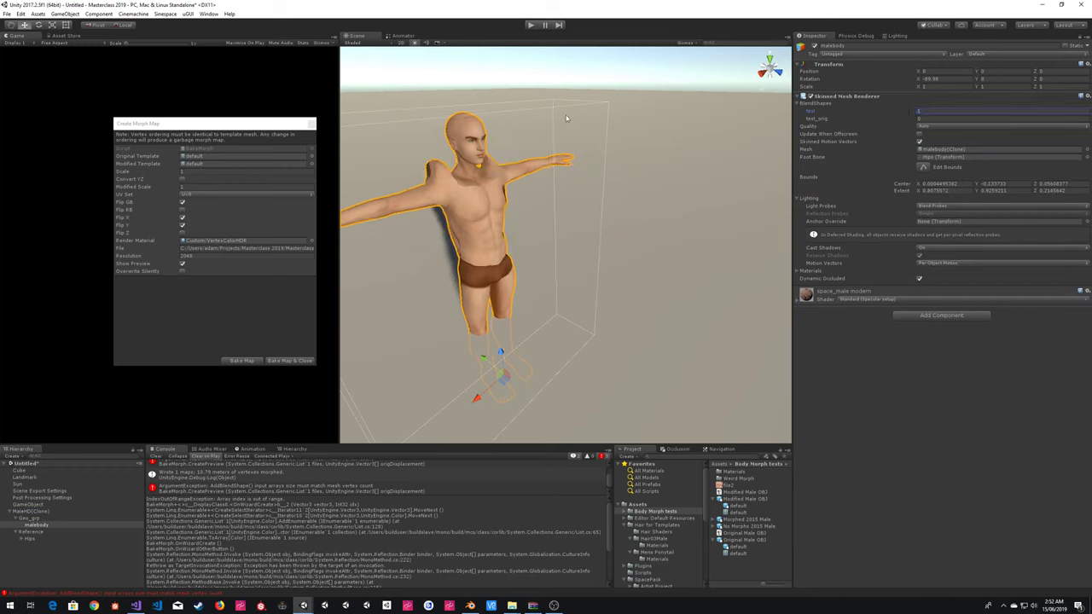
pyautogui.click(583, 75)
pyautogui.keyDown('alt'); pyautogui.moveTo(583, 75); pyautogui.dragTo(177, 149); pyautogui.keyUp('alt')
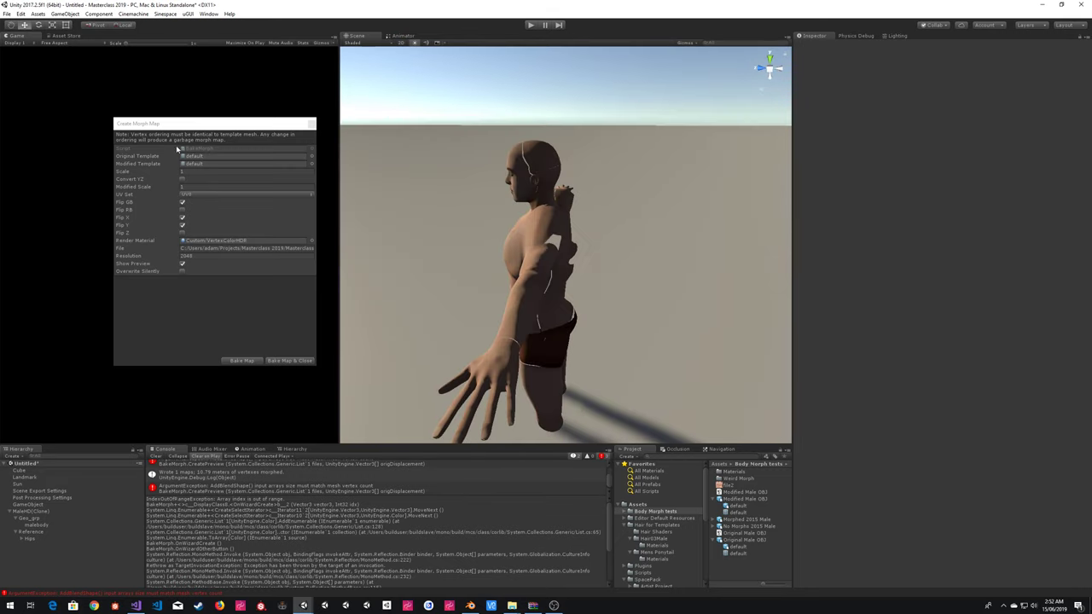
# - Duplicate the Sun light and align the copy with the current view to illuminate the body's dark side
pyautogui.click(32, 484)
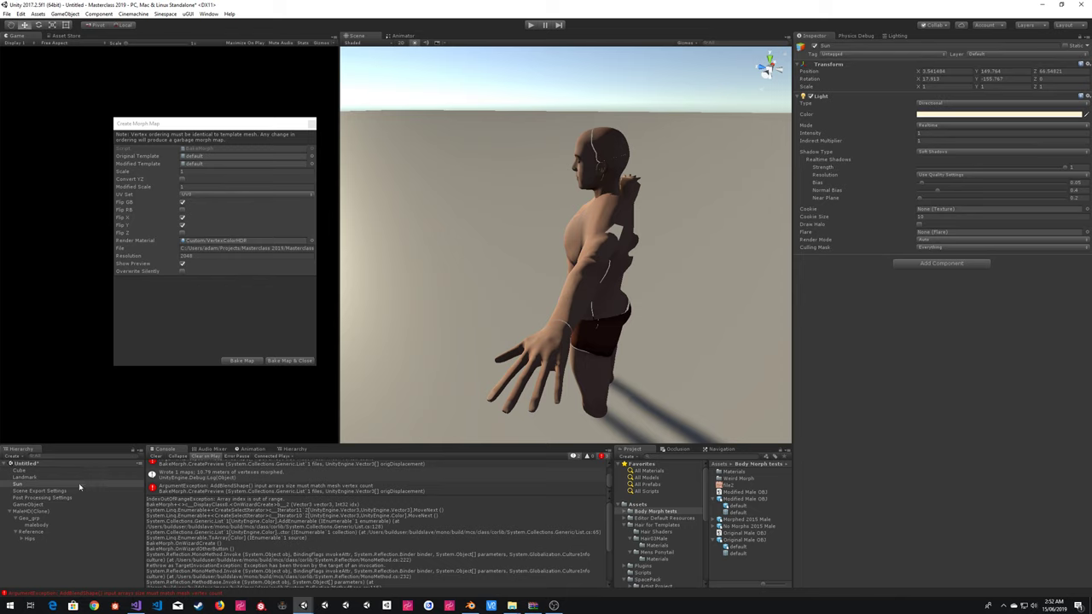
pyautogui.hotkey('ctrl', 'd')
pyautogui.keyDown('alt'); pyautogui.moveTo(697, 228); pyautogui.dragTo(810, 241); pyautogui.keyUp('alt')
pyautogui.hotkey('ctrl', 'shift', 'f')
pyautogui.scroll(10, 588, 221)
pyautogui.hotkey('ctrl', 'shift', 'f')
pyautogui.scroll(-4, 589, 214)
pyautogui.scroll(8, 807, 248)
pyautogui.scroll(-4, 566, 244)
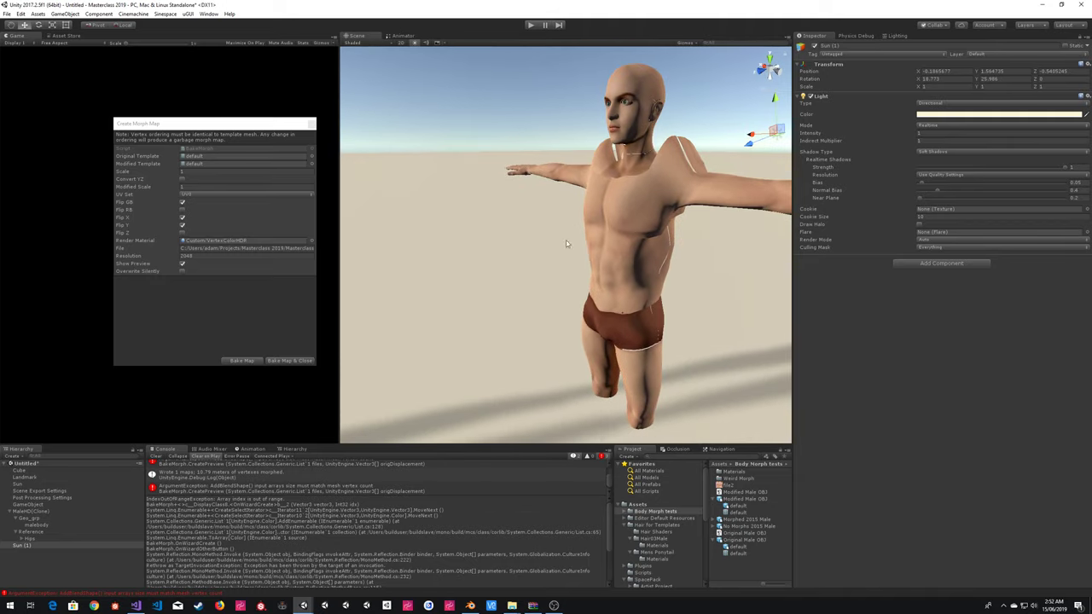
# - Examine the morphed torso and its seams up close from several angles, with the malebody mesh selected
pyautogui.click(435, 191)
pyautogui.scroll(8, 555, 170)
pyautogui.keyDown('alt'); pyautogui.moveTo(435, 191); pyautogui.dragTo(726, 171); pyautogui.keyUp('alt')
pyautogui.scroll(-8, 555, 170)
pyautogui.click(656, 256)
pyautogui.click(594, 238)
pyautogui.scroll(5, 655, 225)
pyautogui.keyDown('alt'); pyautogui.moveTo(716, 239); pyautogui.dragTo(598, 222); pyautogui.keyUp('alt')
# - Replace the malebody mesh's material with punk_body and inspect the seam along the body's side
pyautogui.click(821, 293)
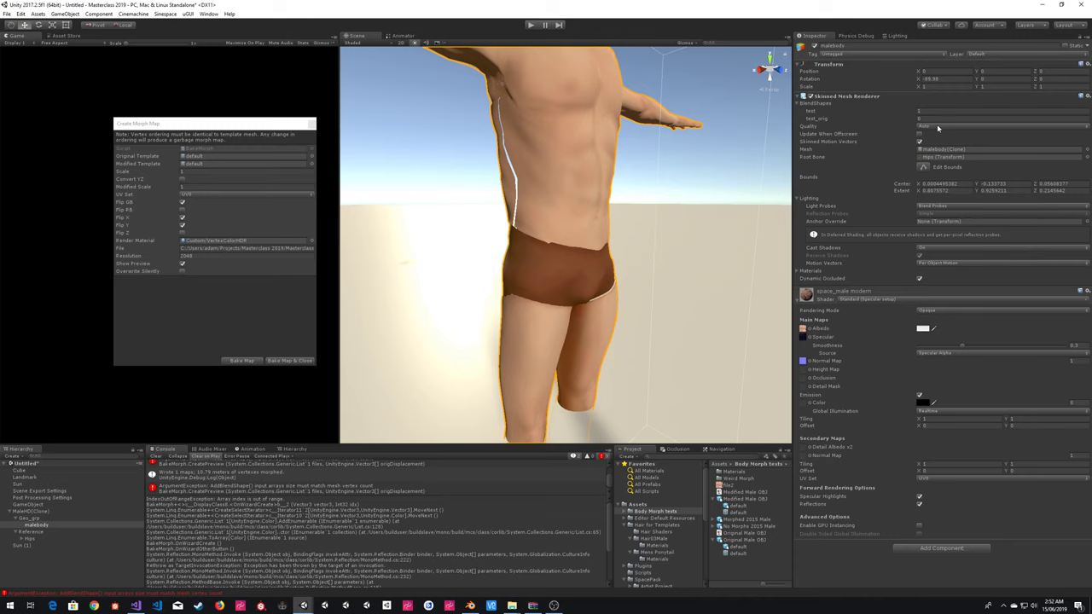
pyautogui.click(815, 271)
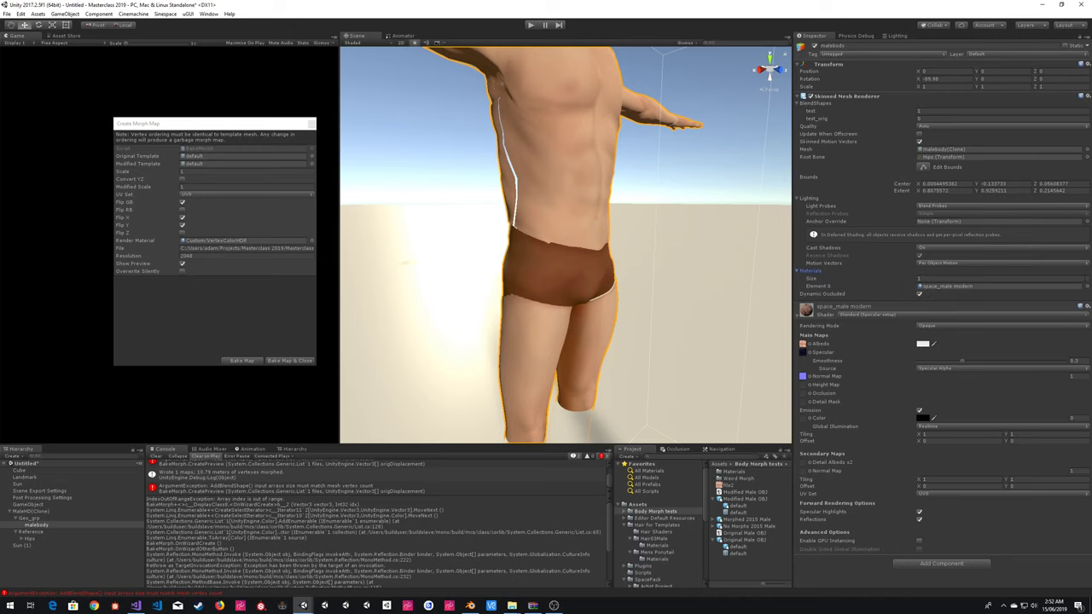
pyautogui.click(1087, 287)
pyautogui.click(573, 290)
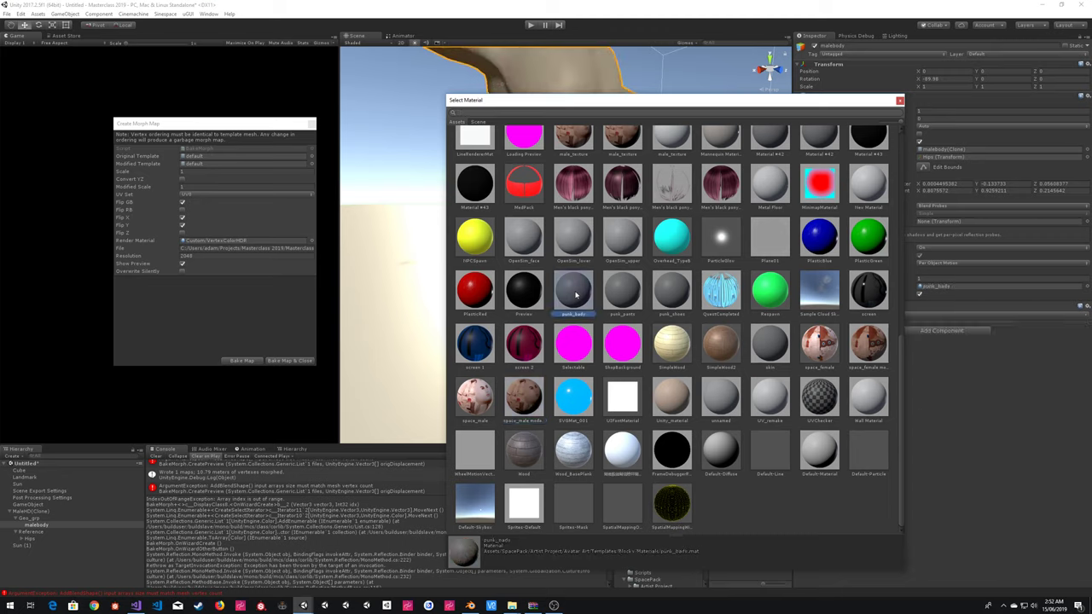
pyautogui.click(899, 100)
pyautogui.click(693, 117)
pyautogui.keyDown('alt'); pyautogui.moveTo(694, 118); pyautogui.dragTo(229, 168); pyautogui.keyUp('alt')
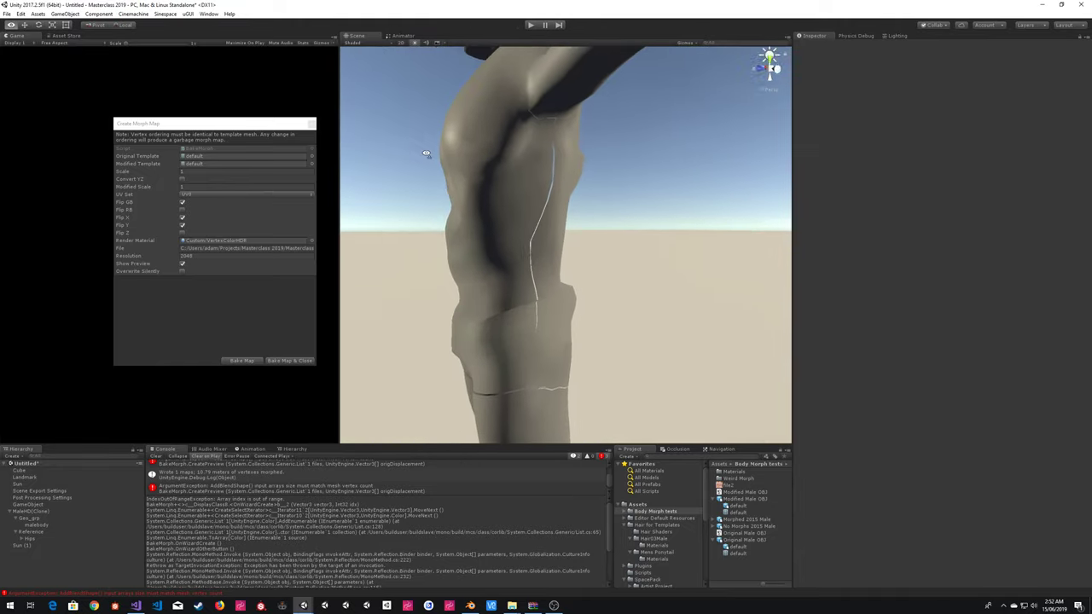
# - Switch to Blender and delete the selected object from the male scene
pyautogui.hotkey('alt', 'Tab')
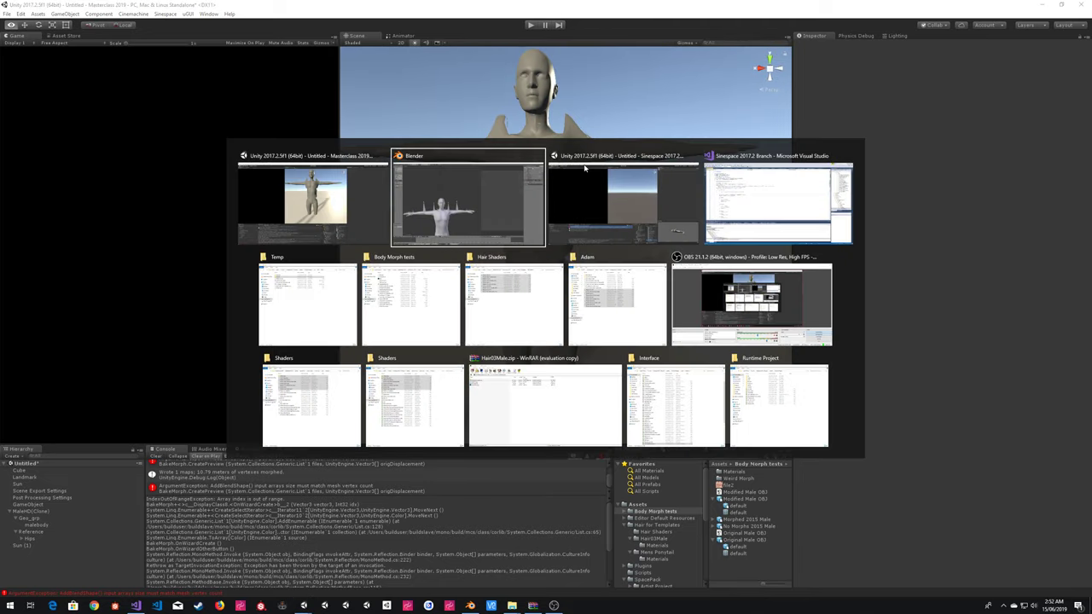
pyautogui.moveTo(490, 264)
pyautogui.mouseDown(button='middle')
pyautogui.moveTo(421, 255)
pyautogui.moveTo(481, 279)
pyautogui.mouseUp(button='middle')
pyautogui.press('x')
pyautogui.click(482, 278)
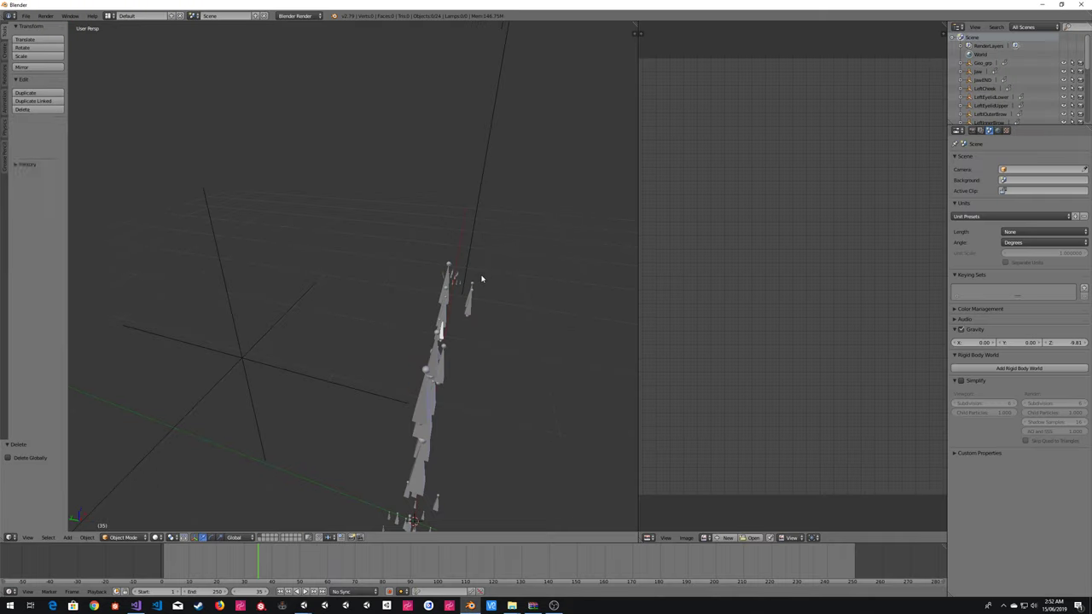
# - Switch back to Unity and place the Modified Male OBJ model in the scene near the preview male
pyautogui.hotkey('alt', 'Tab')
pyautogui.moveTo(747, 501); pyautogui.dragTo(657, 362)
pyautogui.moveTo(518, 326); pyautogui.dragTo(387, 288, button='right')
pyautogui.click(543, 220)
# - Compare the shoulders and proportions of the preview male with the Modified Male OBJ model, and select the preview's malebody mesh
pyautogui.press('w')
pyautogui.moveTo(510, 179); pyautogui.dragTo(510, 229, button='right')
pyautogui.press('w')
pyautogui.press('s')
pyautogui.press('w')
pyautogui.press('s')
pyautogui.press('s')
pyautogui.press('w')
pyautogui.click(510, 229)
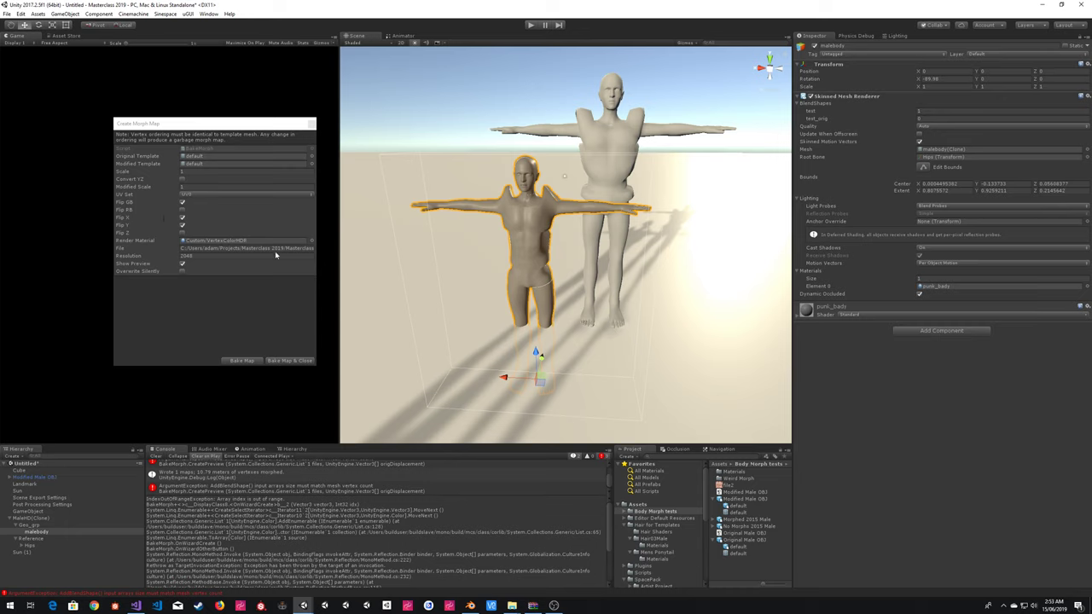
# - Search the project for default_0, select the baked texture, and clear the search to show its Weird Morph folder
pyautogui.doubleClick(278, 249)
pyautogui.click(708, 465)
pyautogui.write('default_0')
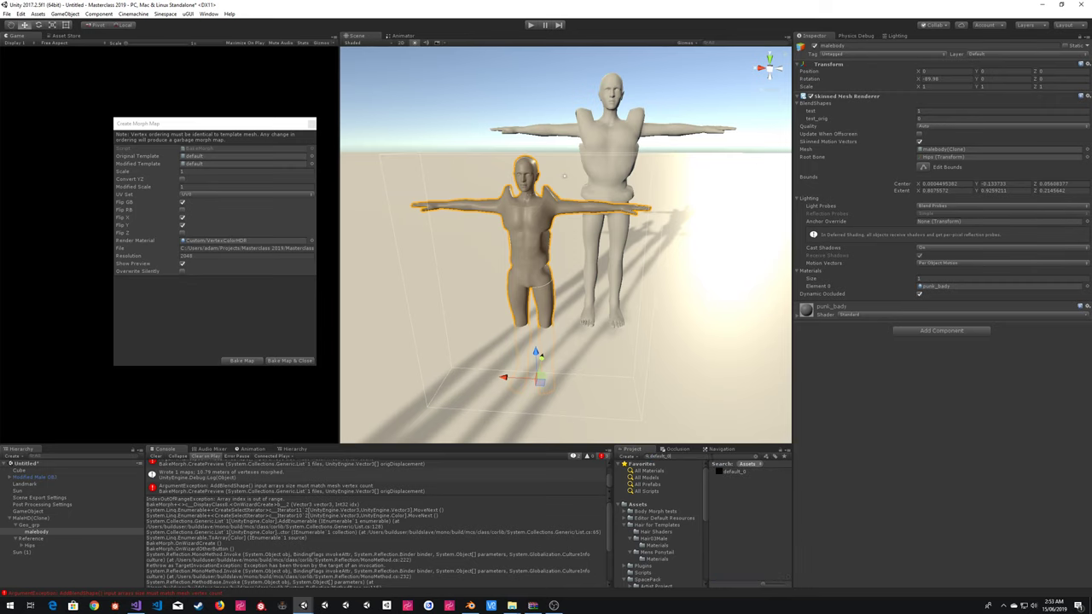
pyautogui.click(731, 471)
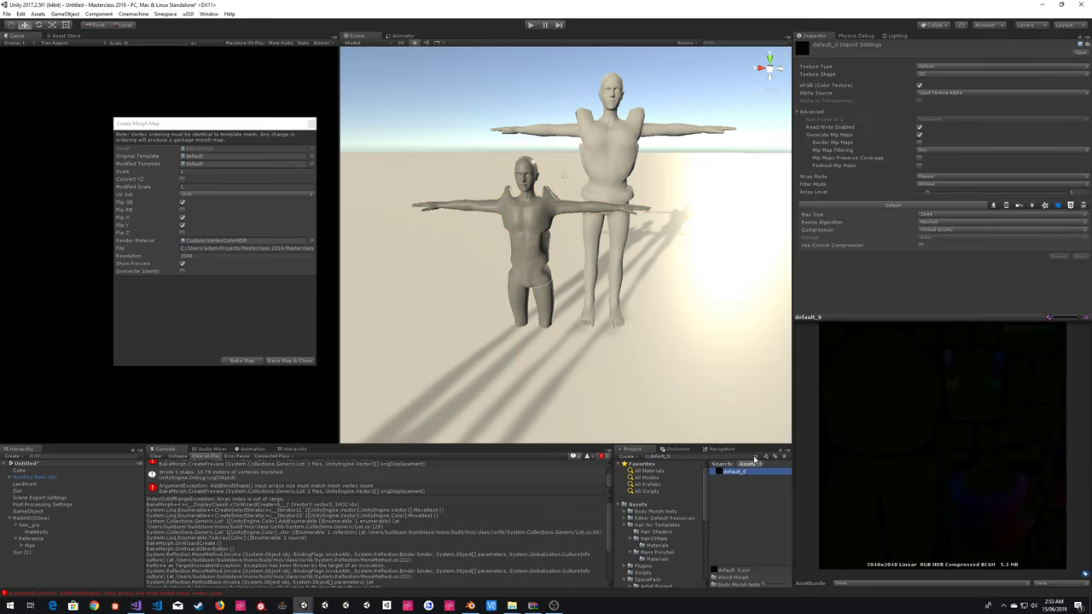
pyautogui.click(755, 459)
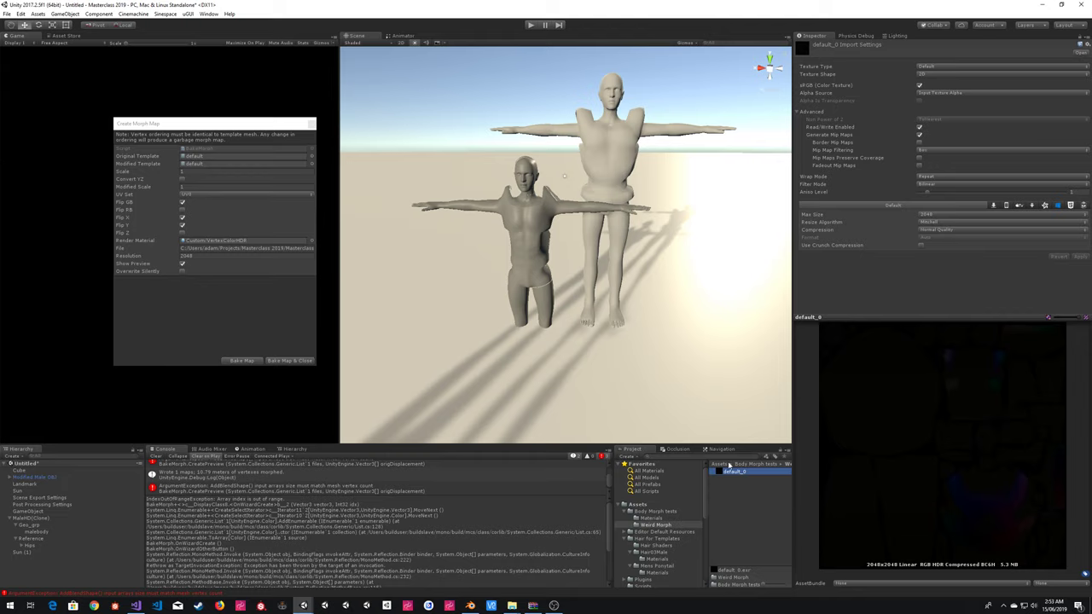
# - Open the default_0 texture preview in a separate enlarged window, examine its colours, and close it
pyautogui.rightClick(948, 318)
pyautogui.click(949, 322)
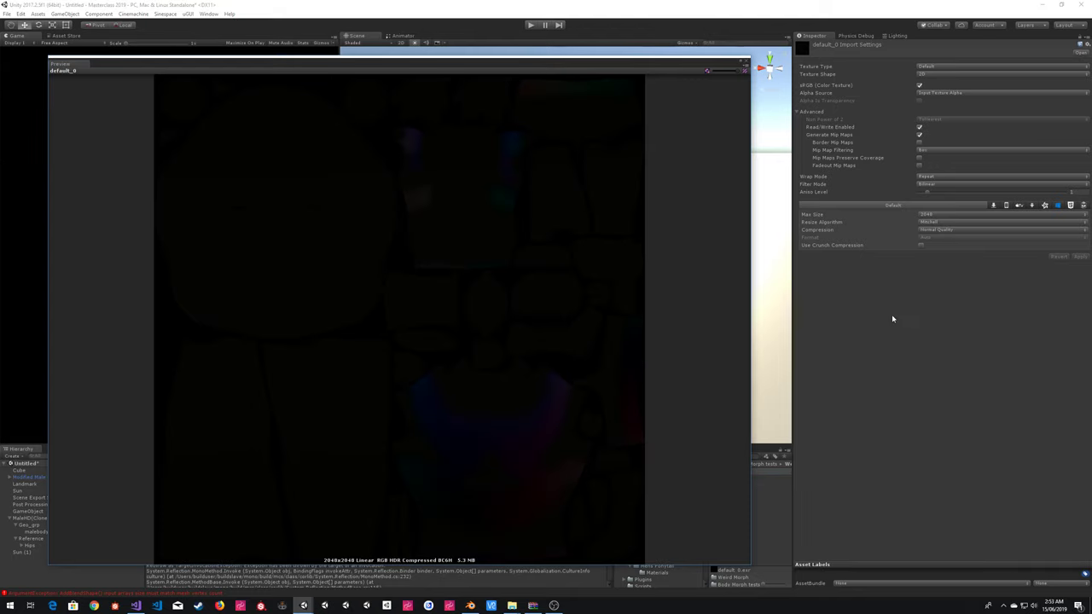
pyautogui.moveTo(543, 57); pyautogui.dragTo(542, 32)
pyautogui.moveTo(725, 566); pyautogui.dragTo(725, 587)
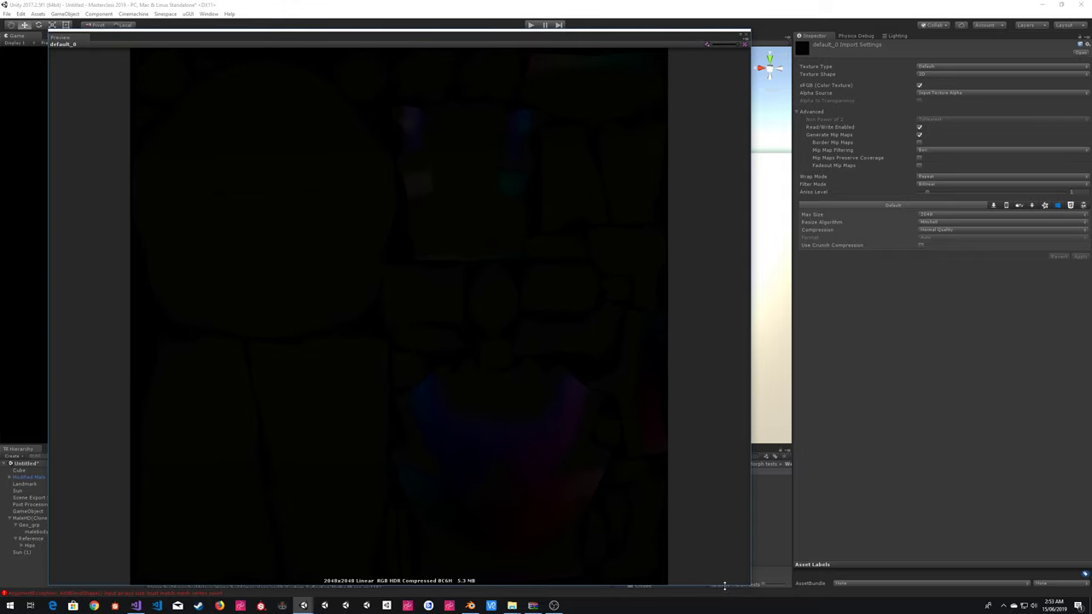
pyautogui.moveTo(755, 361); pyautogui.dragTo(916, 360)
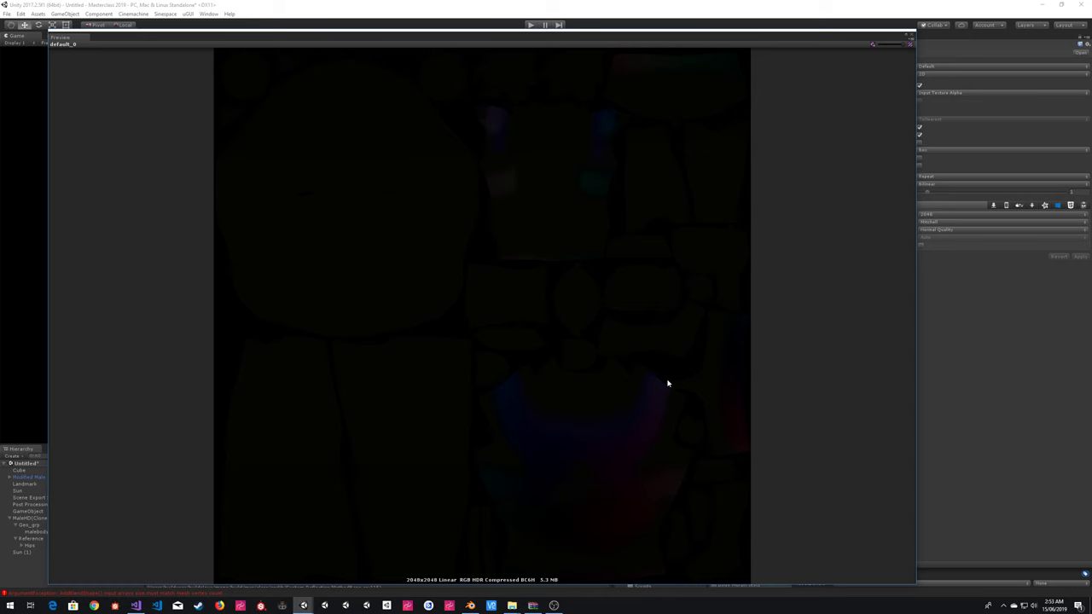
pyautogui.click(909, 37)
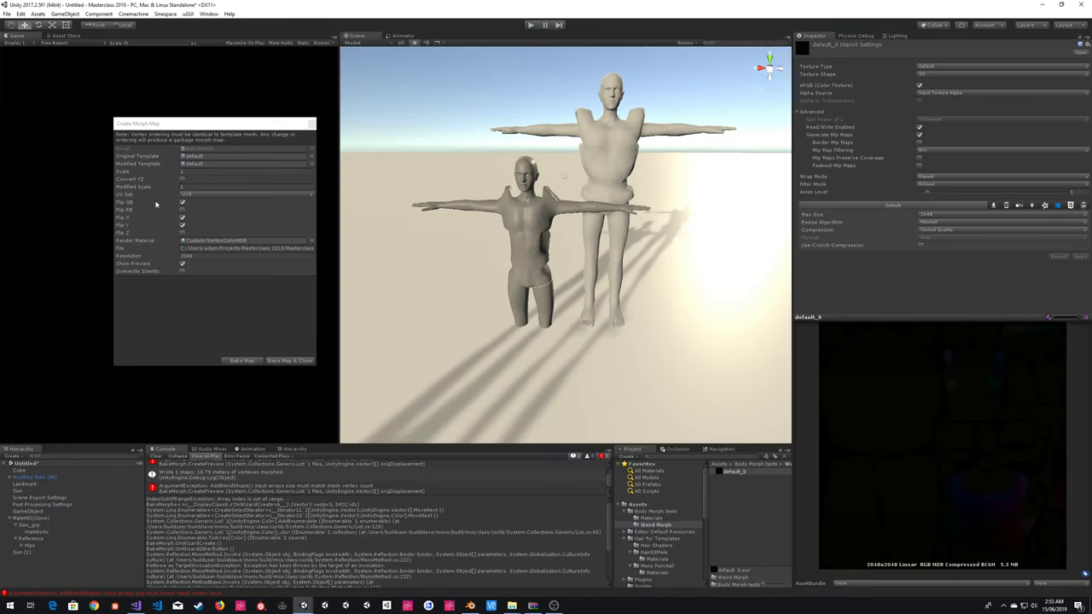
# - Set the morph map's scale to 5 and bake it again, overwriting the existing default_0.exr file
pyautogui.click(192, 173)
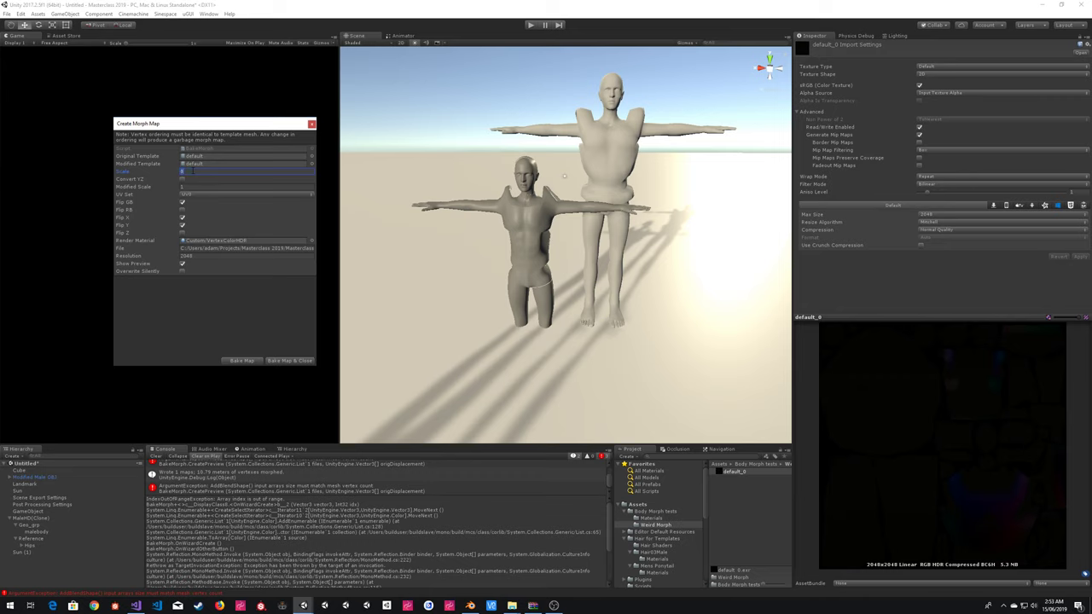
pyautogui.click(243, 361)
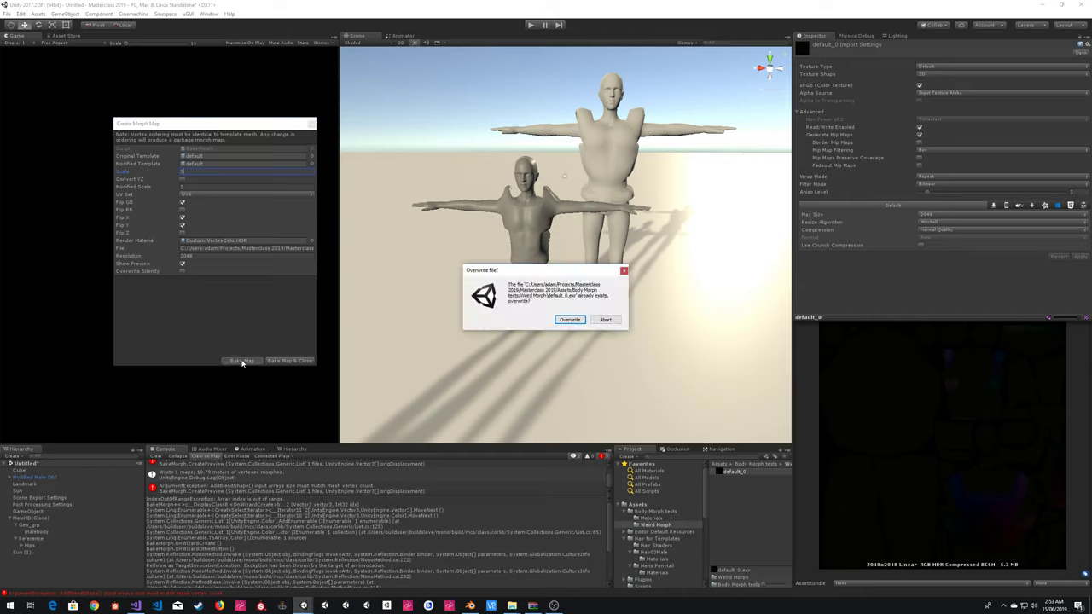
pyautogui.press('Return')
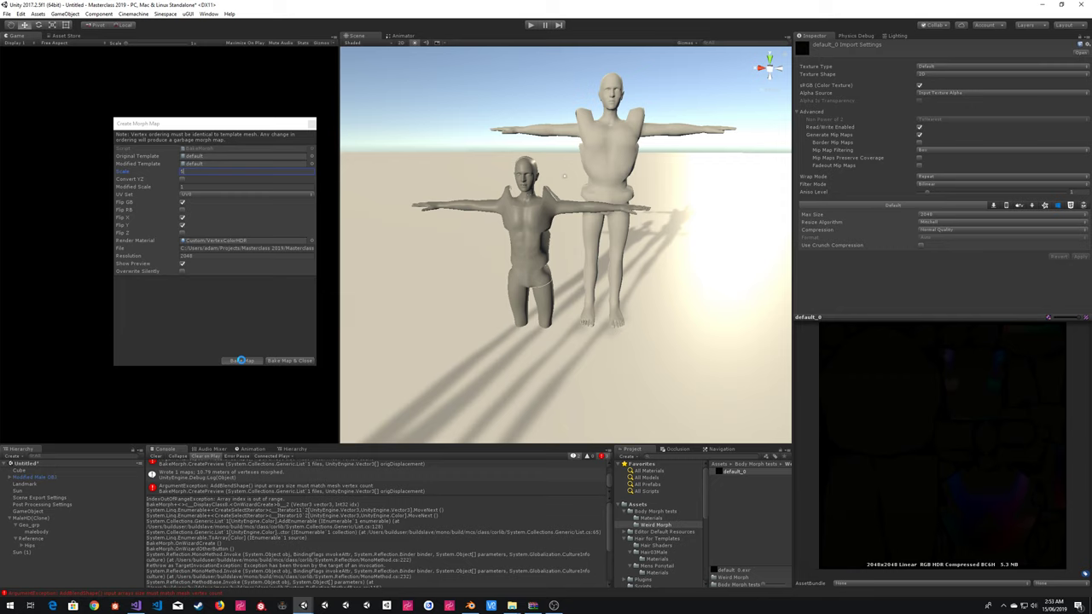
pyautogui.click(241, 360)
pyautogui.click(241, 360)
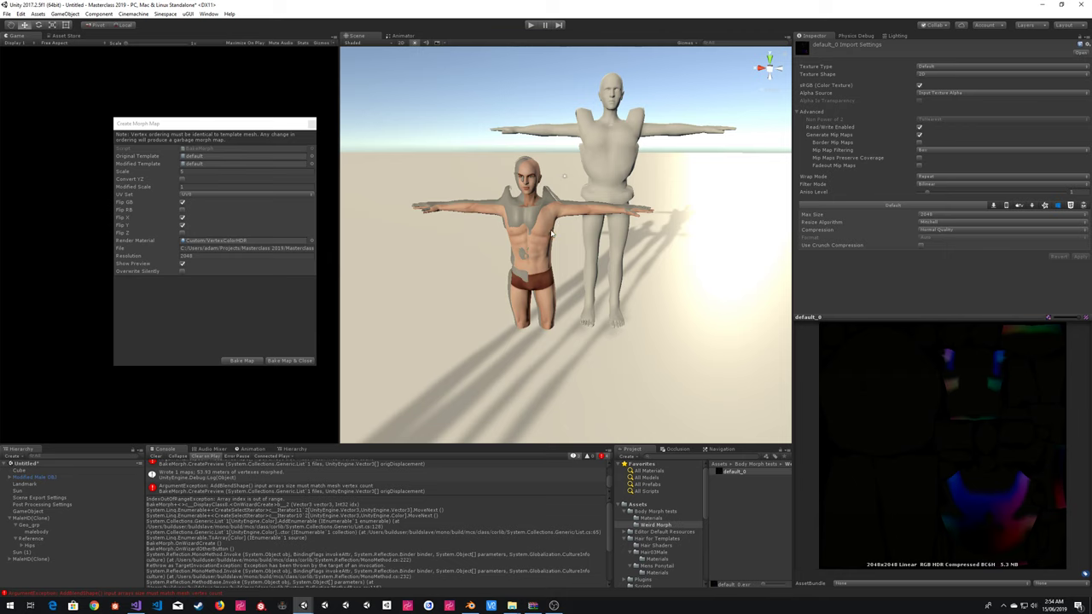
# - Move the newly generated preview male sideways to about X 1.14, clear of the older preview, and frame it
pyautogui.doubleClick(58, 529)
pyautogui.click(31, 558)
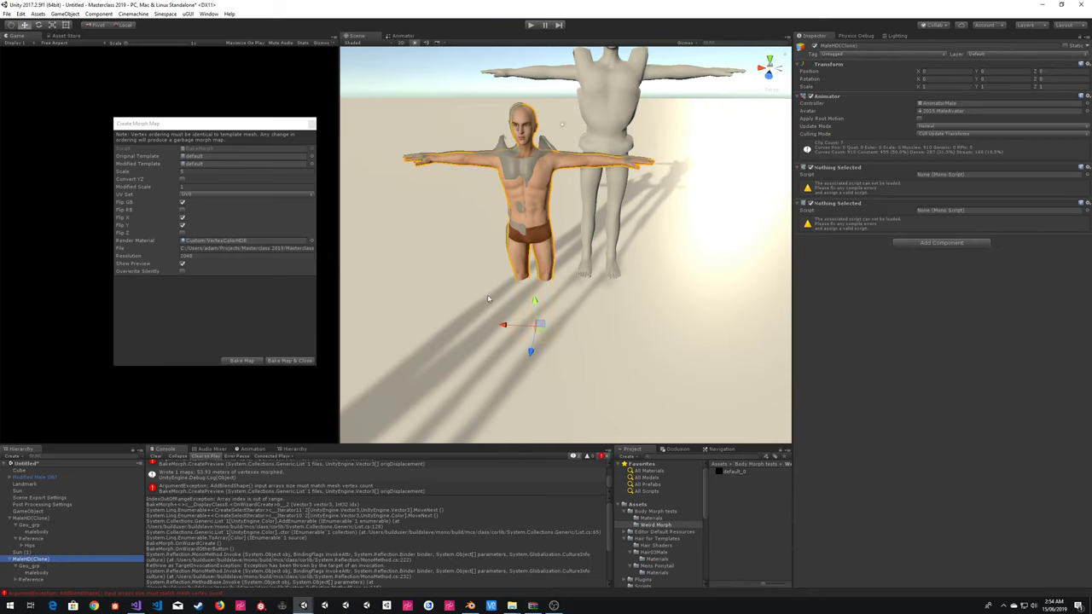
pyautogui.moveTo(503, 325); pyautogui.dragTo(375, 317)
pyautogui.press('f')
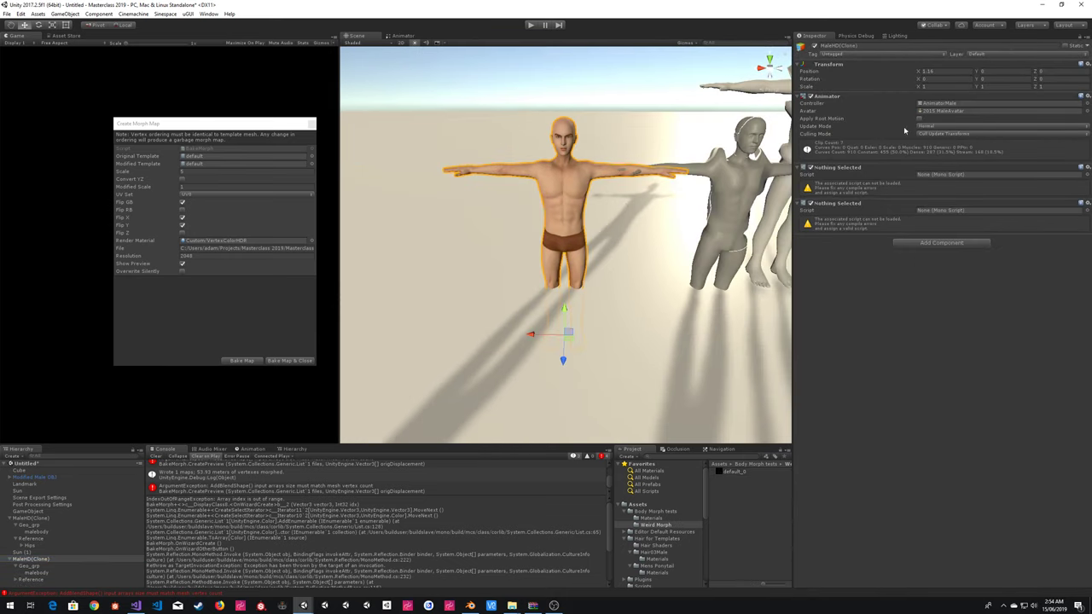
# - Return the newest preview body's test_orig blend shape to 0 and set its test blend shape to 1 to check the morph
pyautogui.click(568, 188)
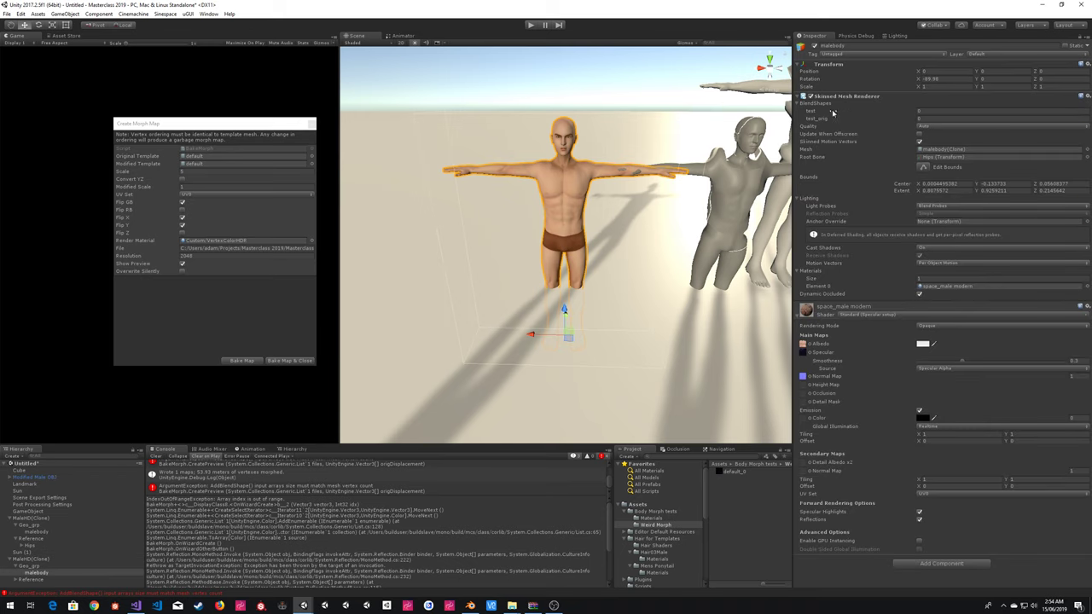
pyautogui.moveTo(906, 121); pyautogui.dragTo(858, 130)
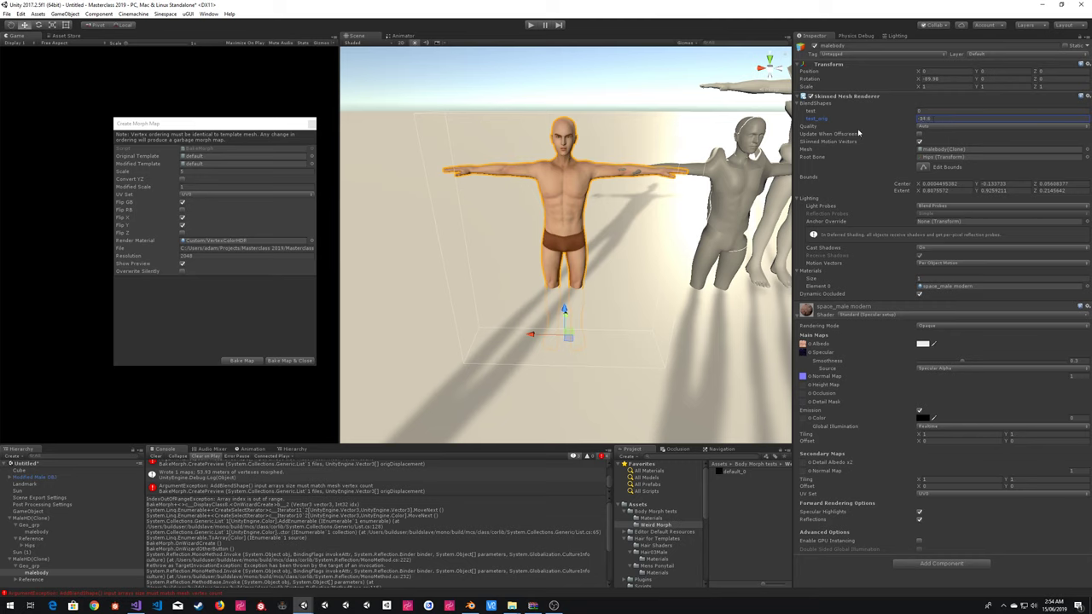
pyautogui.click(966, 116)
pyautogui.write('0')
pyautogui.moveTo(878, 112); pyautogui.dragTo(825, 125)
pyautogui.click(626, 107)
pyautogui.keyDown('alt'); pyautogui.moveTo(615, 109); pyautogui.dragTo(449, 118); pyautogui.keyUp('alt')
pyautogui.moveTo(450, 118); pyautogui.dragTo(563, 147, button='right')
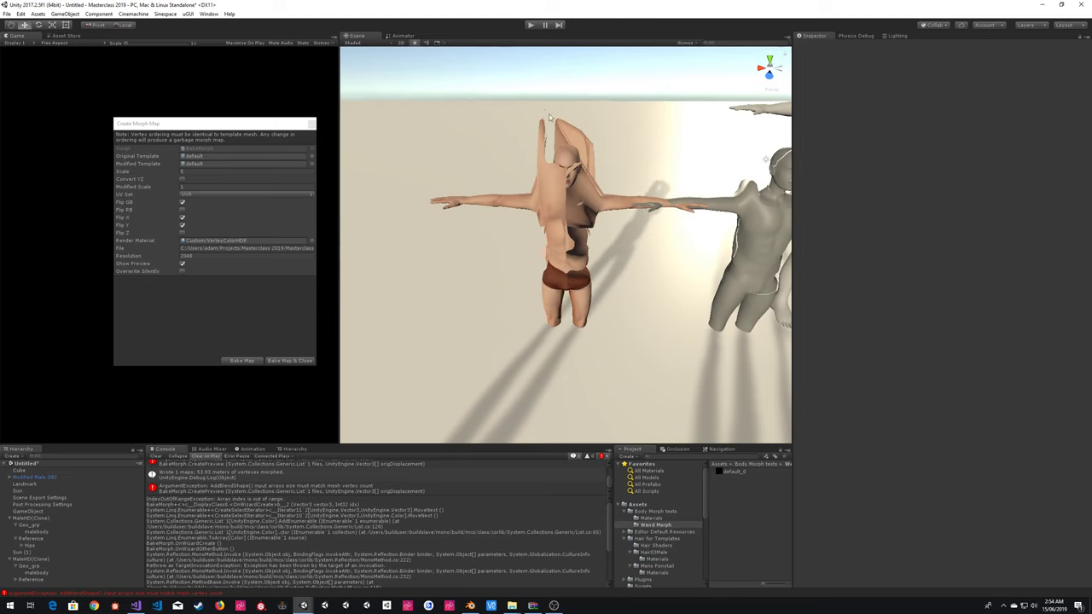
pyautogui.click(568, 149)
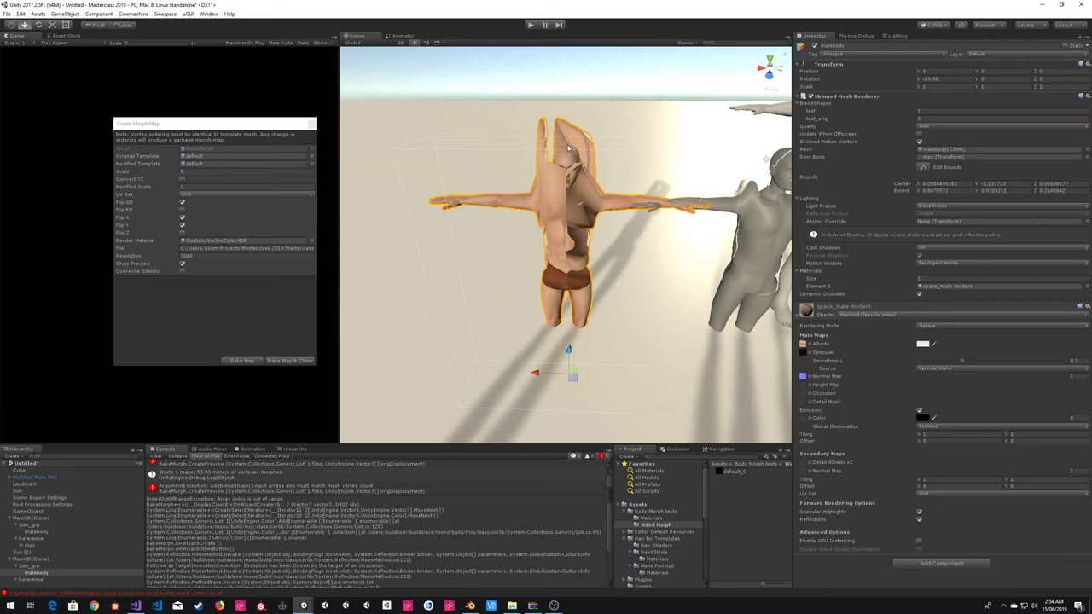
# - Examine the rebaked default_0 texture in an enlarged preview, close it, and inspect the morphed preview male from the front
pyautogui.click(732, 471)
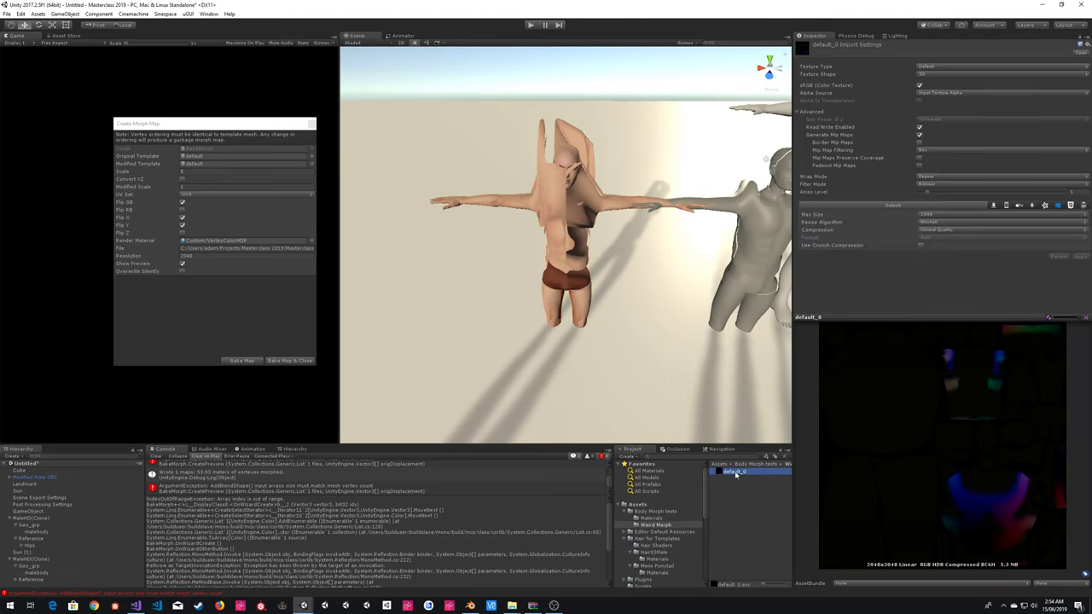
pyautogui.rightClick(912, 314)
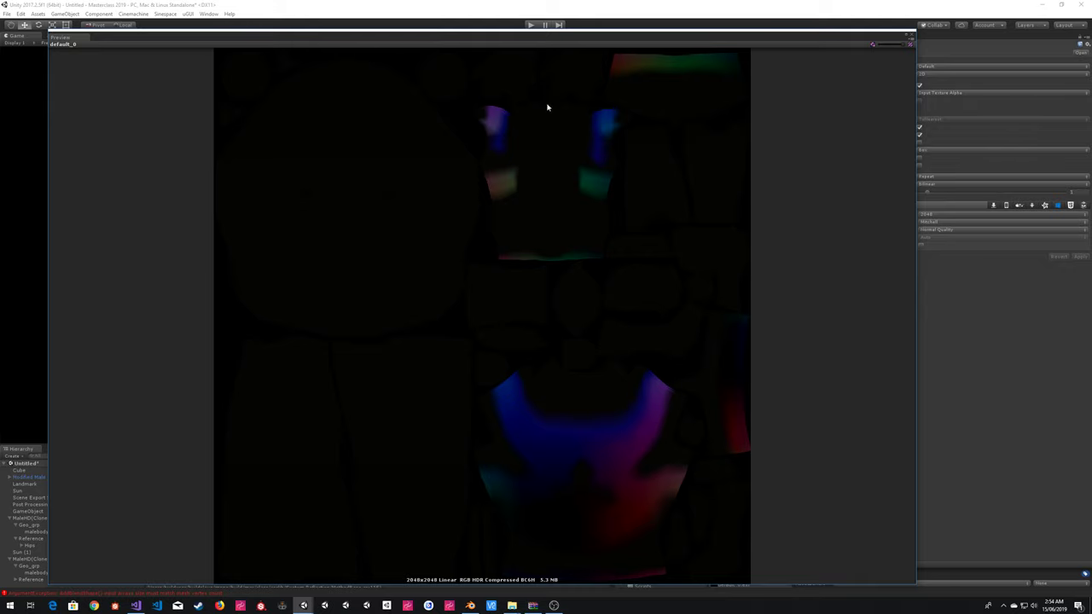
pyautogui.click(911, 38)
pyautogui.moveTo(538, 186); pyautogui.dragTo(547, 231, button='middle')
pyautogui.click(553, 222)
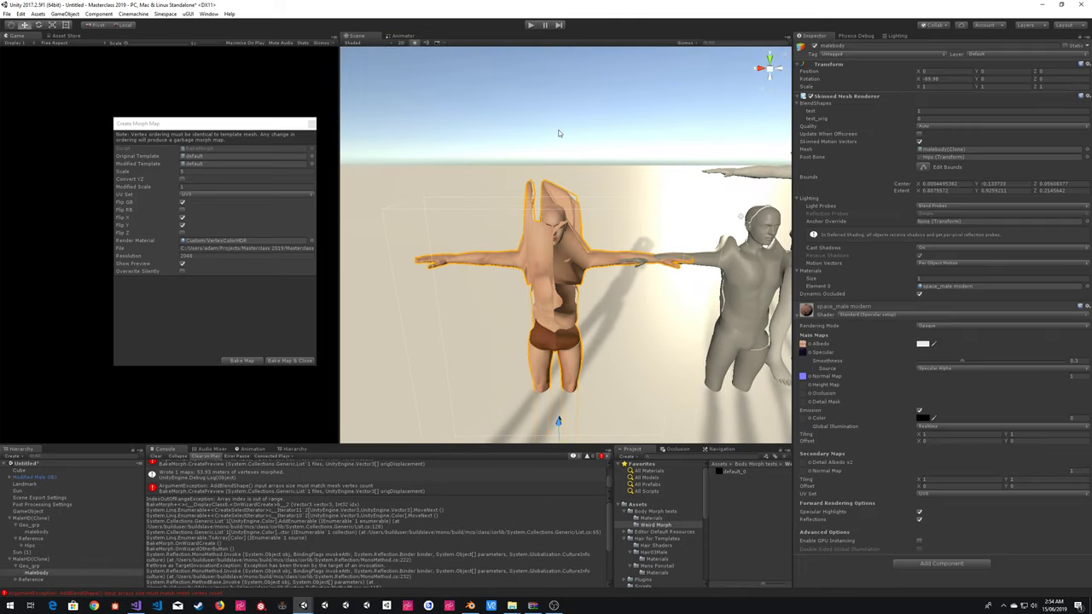
pyautogui.click(559, 133)
pyautogui.keyDown('alt'); pyautogui.moveTo(559, 133); pyautogui.dragTo(502, 193); pyautogui.keyUp('alt')
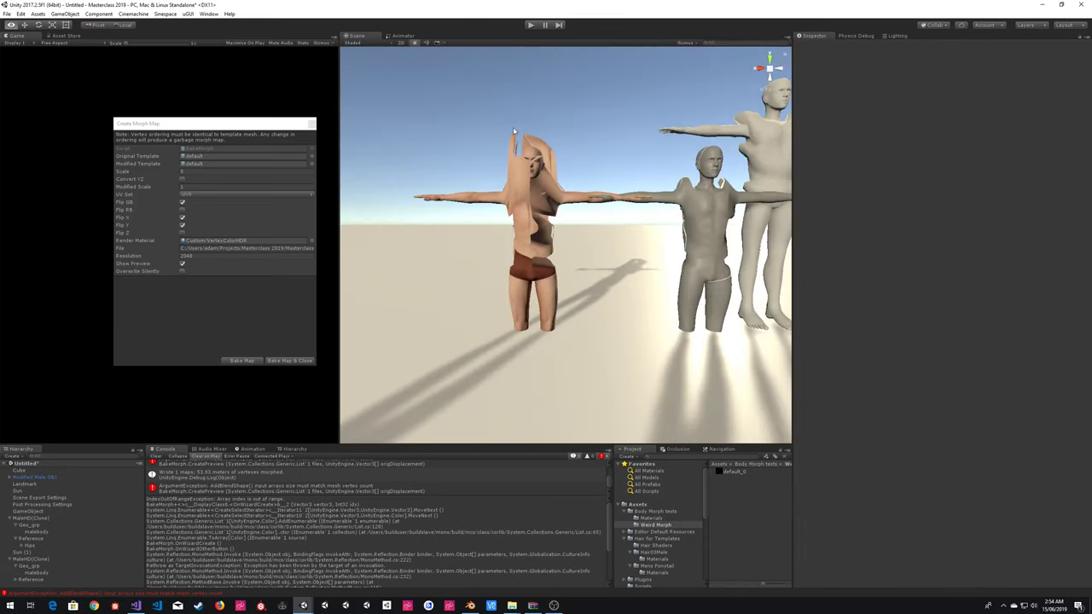
# - Set the morph map's scale to 1 and bake it again, overwriting the existing default_0.exr file
pyautogui.click(199, 171)
pyautogui.click(239, 363)
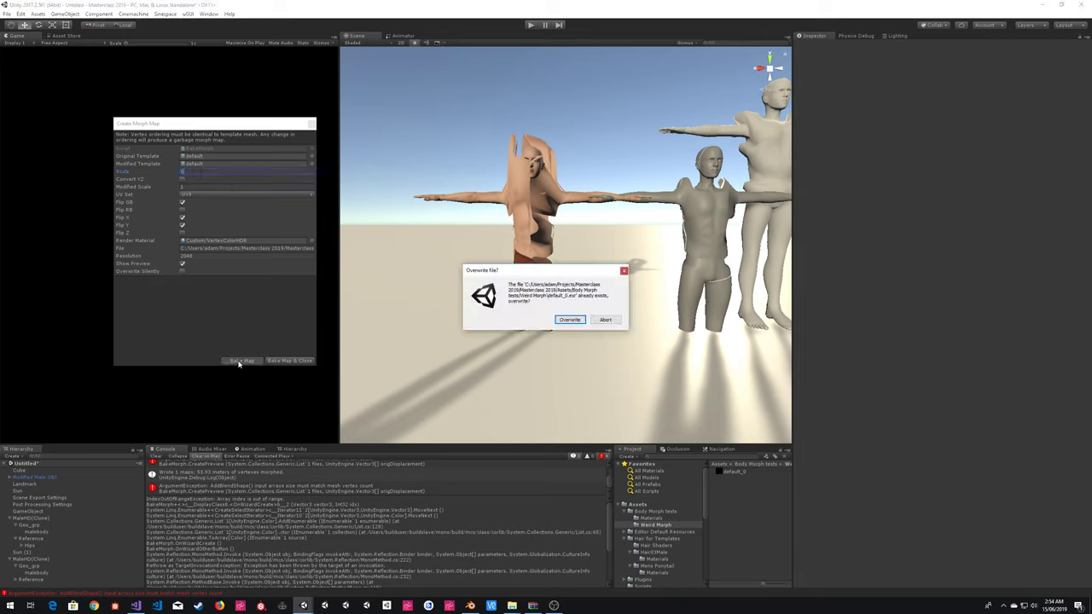
pyautogui.press('Return')
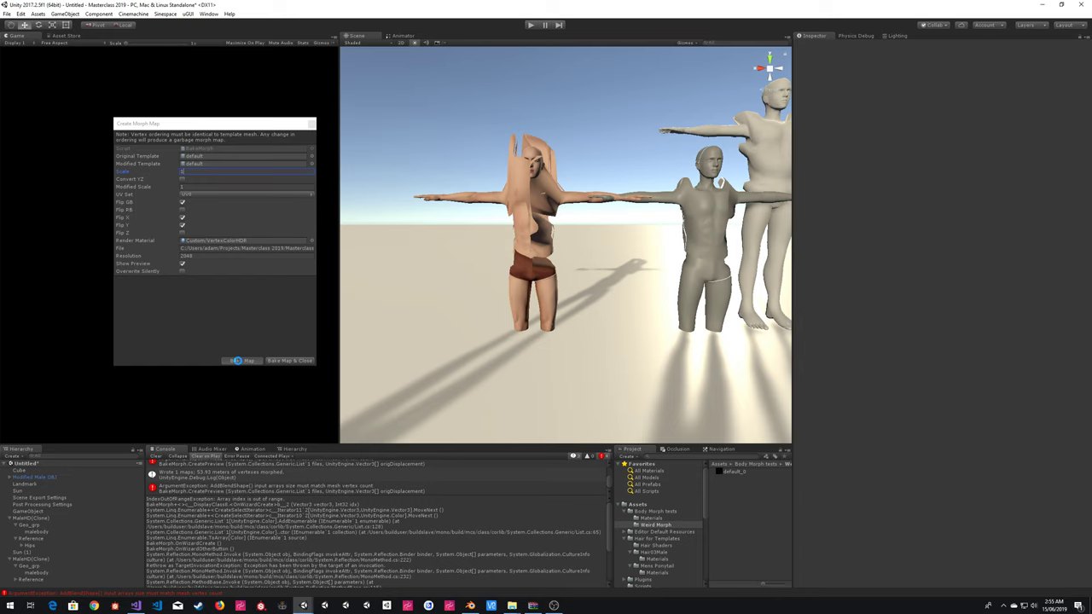
pyautogui.click(237, 360)
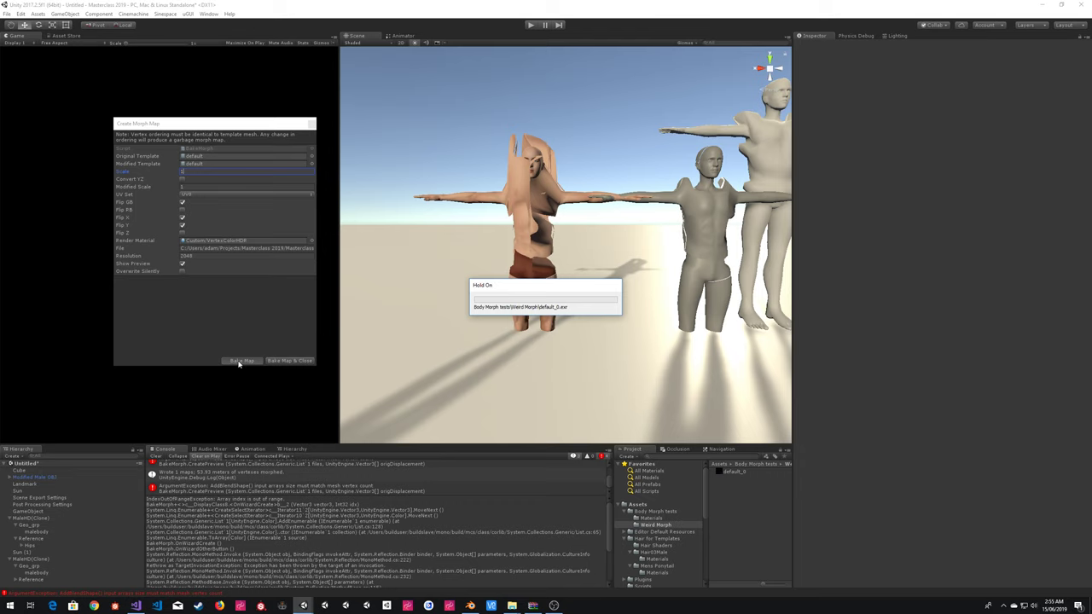
pyautogui.click(238, 361)
# - Delete the two older MaleHD(Clone) previews from the scene, leaving only the newly baked one
pyautogui.press('w')
pyautogui.moveTo(626, 160); pyautogui.dragTo(574, 194, button='right')
pyautogui.press('s')
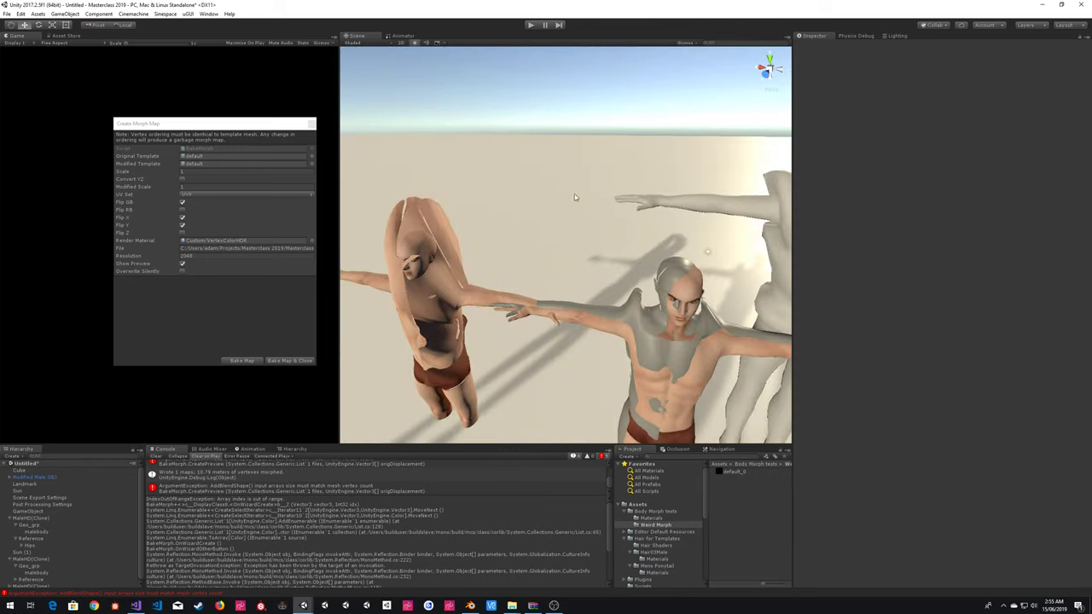
pyautogui.click(420, 267)
pyautogui.keyDown('alt'); pyautogui.moveTo(528, 232); pyautogui.dragTo(560, 256, button='right'); pyautogui.keyUp('alt')
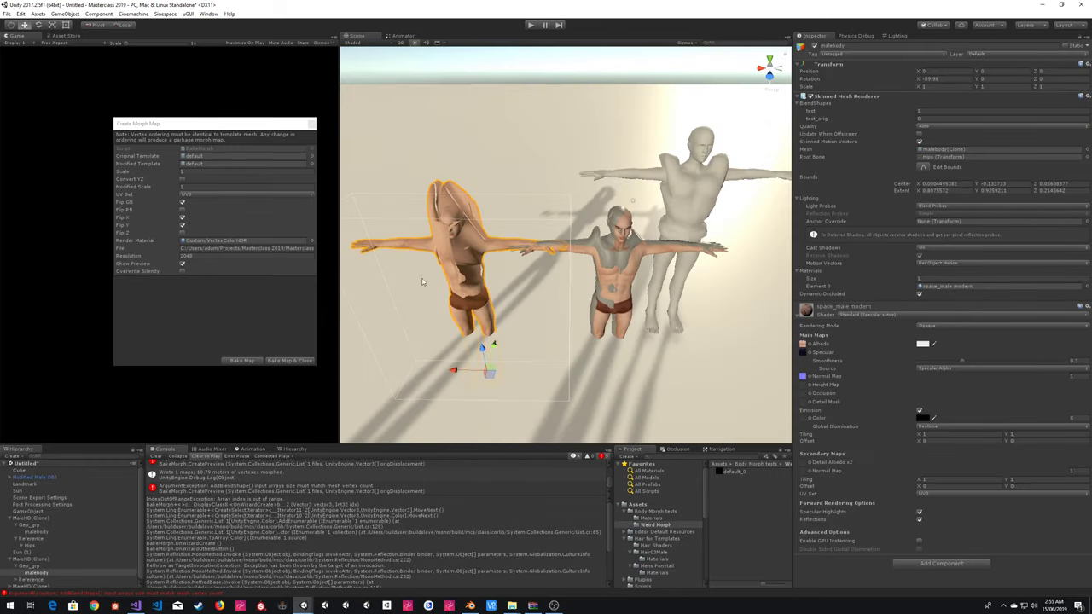
pyautogui.click(34, 559)
pyautogui.press('Delete')
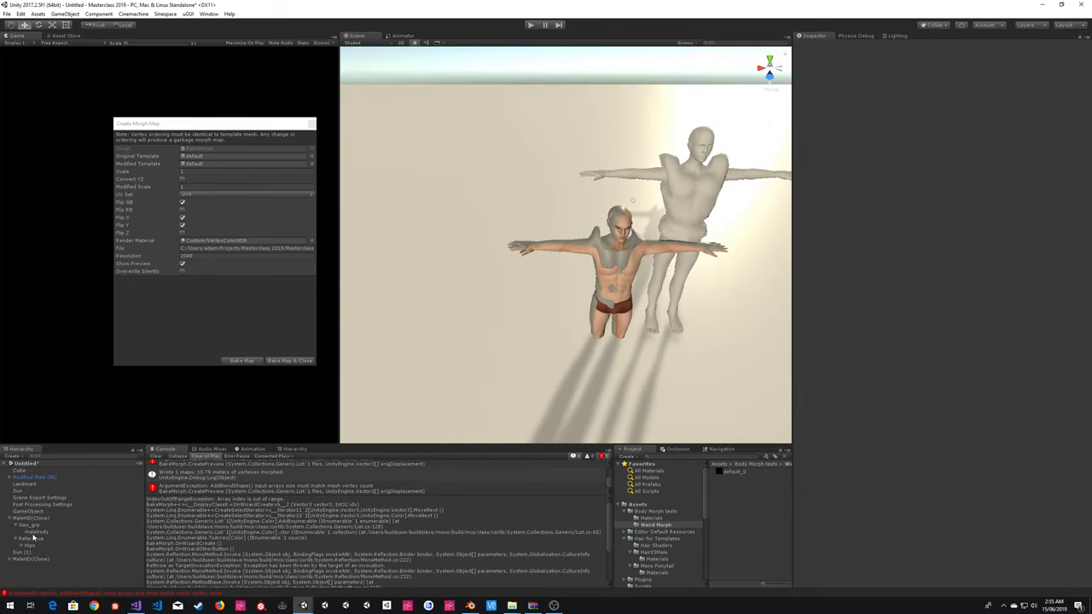
pyautogui.click(36, 520)
# - Expand the remaining MaleHD(Clone) preview and select its malebody mesh to show the blend shapes
pyautogui.click(36, 524)
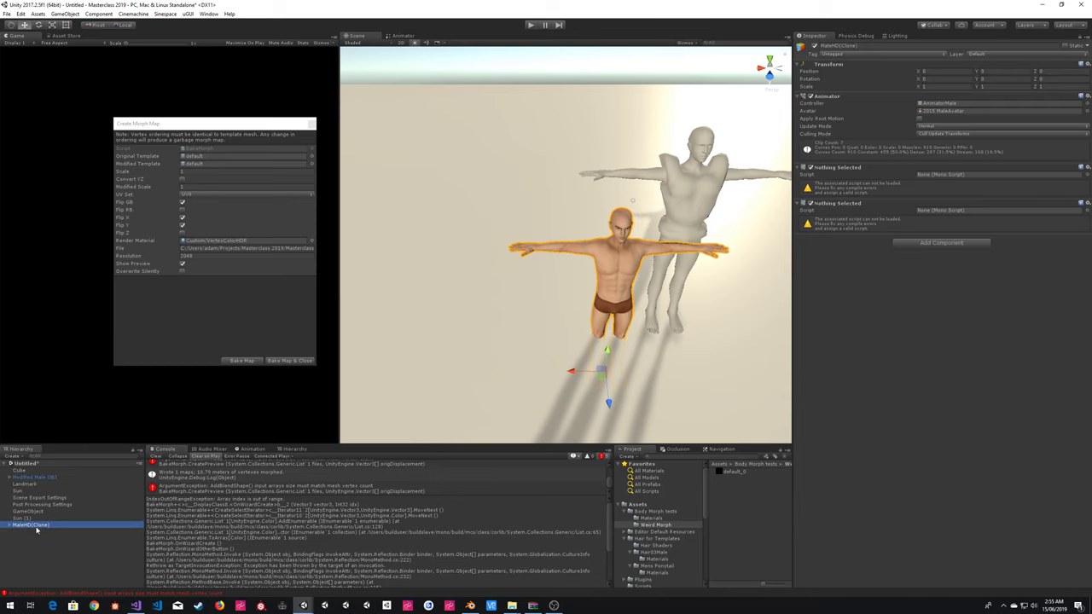
pyautogui.click(8, 526)
pyautogui.click(592, 263)
pyautogui.click(620, 244)
pyautogui.click(602, 345)
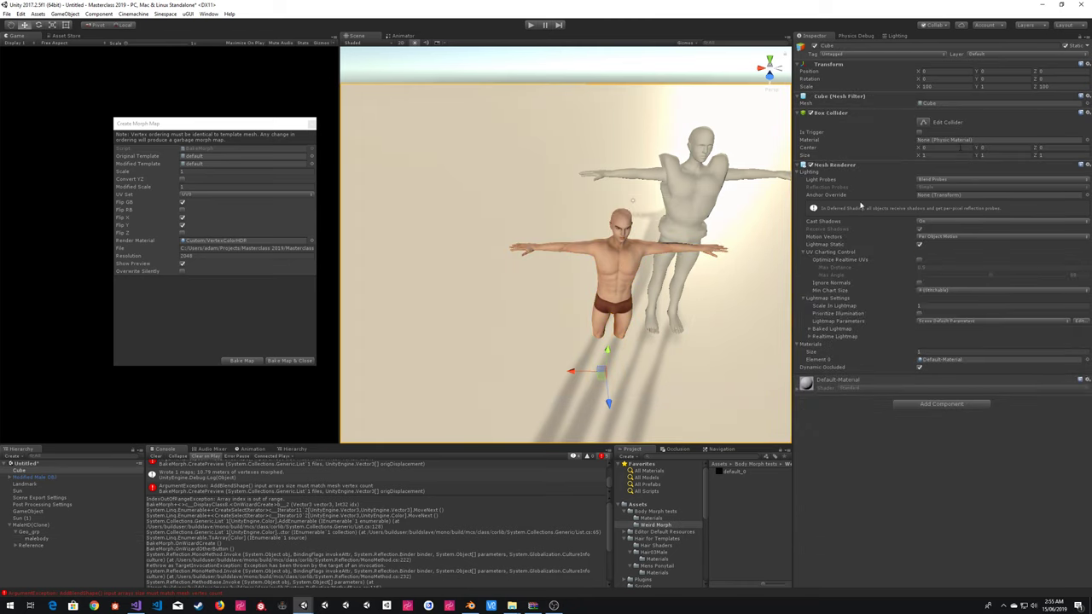
pyautogui.click(617, 250)
pyautogui.click(624, 251)
pyautogui.moveTo(564, 220); pyautogui.dragTo(602, 300, button='right')
pyautogui.click(604, 230)
pyautogui.click(604, 258)
pyautogui.click(603, 237)
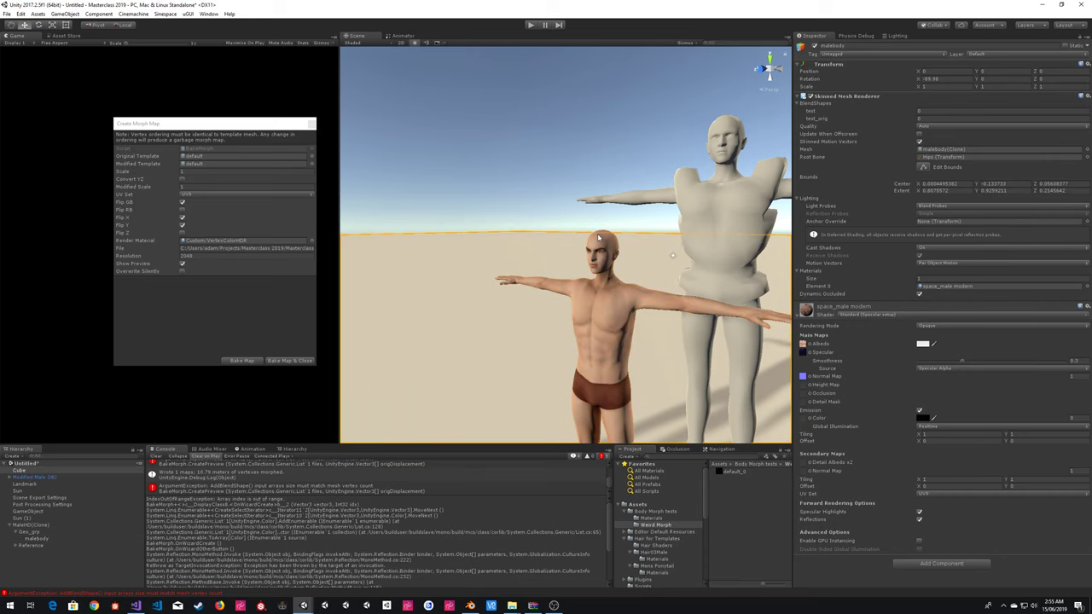
pyautogui.click(602, 262)
pyautogui.keyDown('alt'); pyautogui.moveTo(602, 269); pyautogui.dragTo(580, 178); pyautogui.keyUp('alt')
pyautogui.click(593, 290)
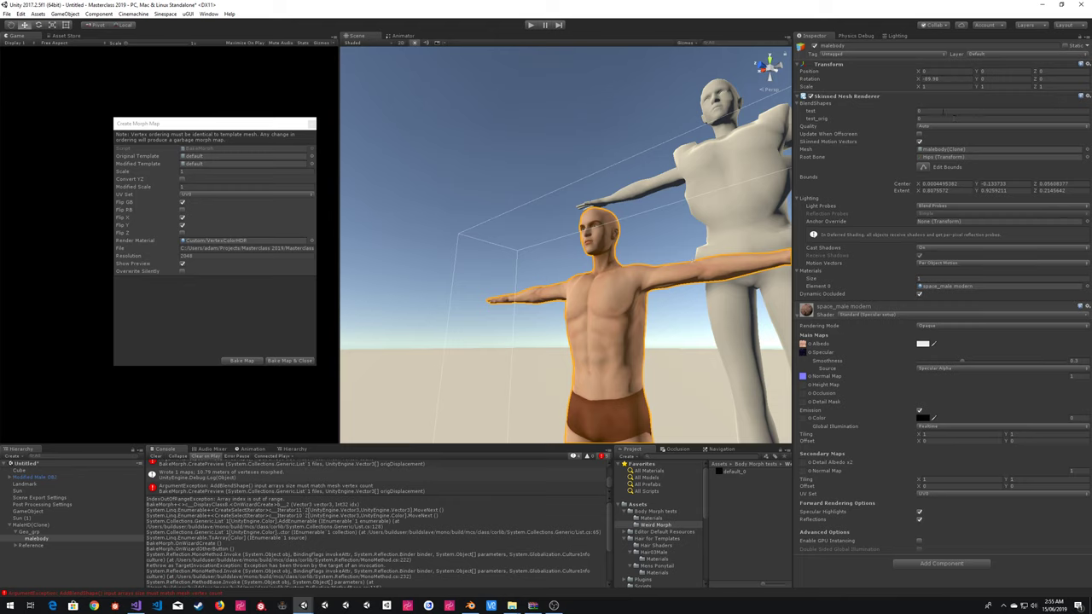
# - Set the malebody mesh's test blend shape to 1 and view the morphed preview beside the modified OBJ male
pyautogui.click(942, 111)
pyautogui.write('1')
pyautogui.click(477, 146)
pyautogui.keyDown('alt'); pyautogui.moveTo(477, 147); pyautogui.dragTo(619, 284); pyautogui.keyUp('alt')
pyautogui.scroll(-4, 619, 284)
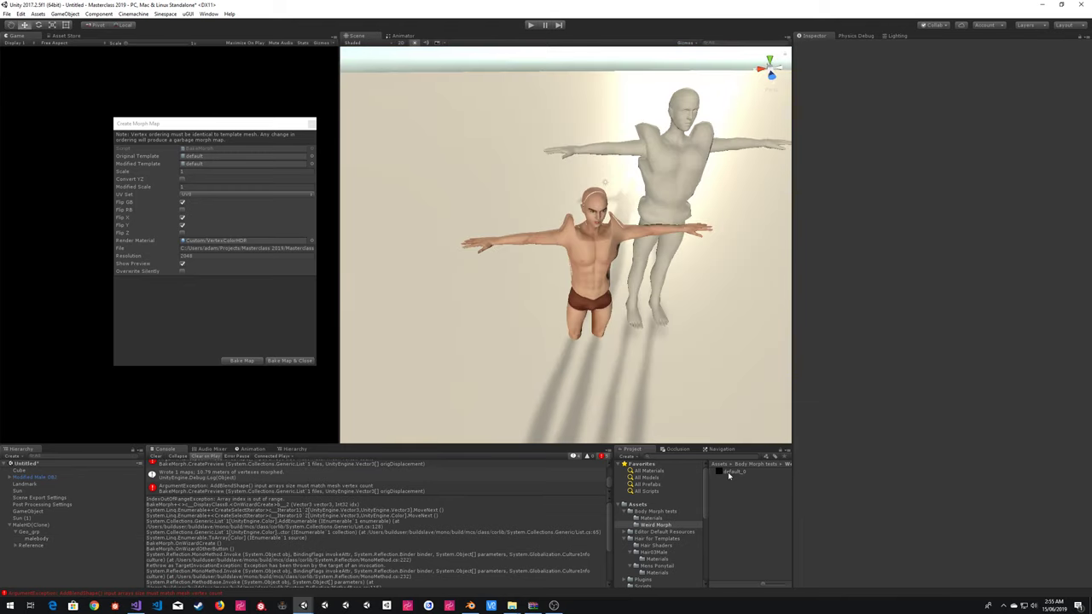
# - Assign the default_0 texture as the Vertex Displacement Map of the GameObject's Body Slider settings
pyautogui.click(29, 512)
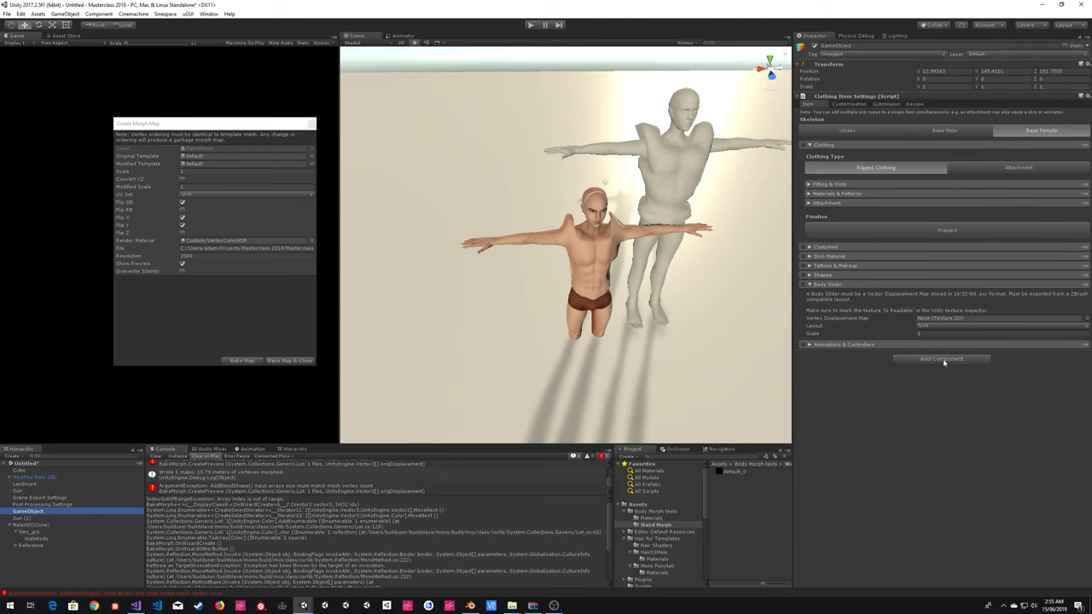
pyautogui.moveTo(732, 469); pyautogui.dragTo(948, 323)
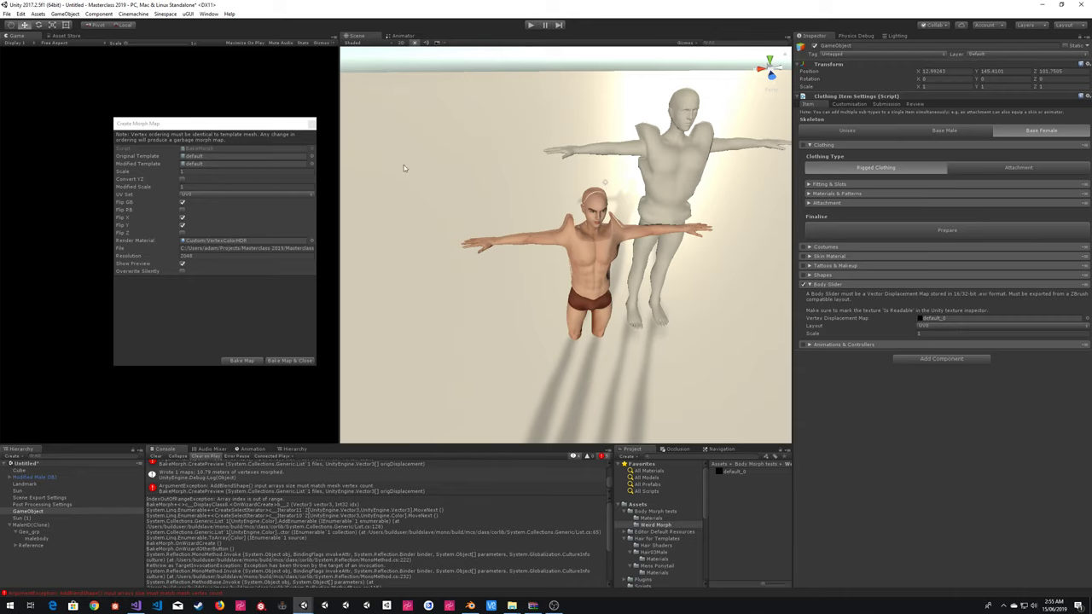
pyautogui.moveTo(592, 172); pyautogui.dragTo(570, 145, button='right')
pyautogui.press('w')
pyautogui.press('d')
pyautogui.press('s')
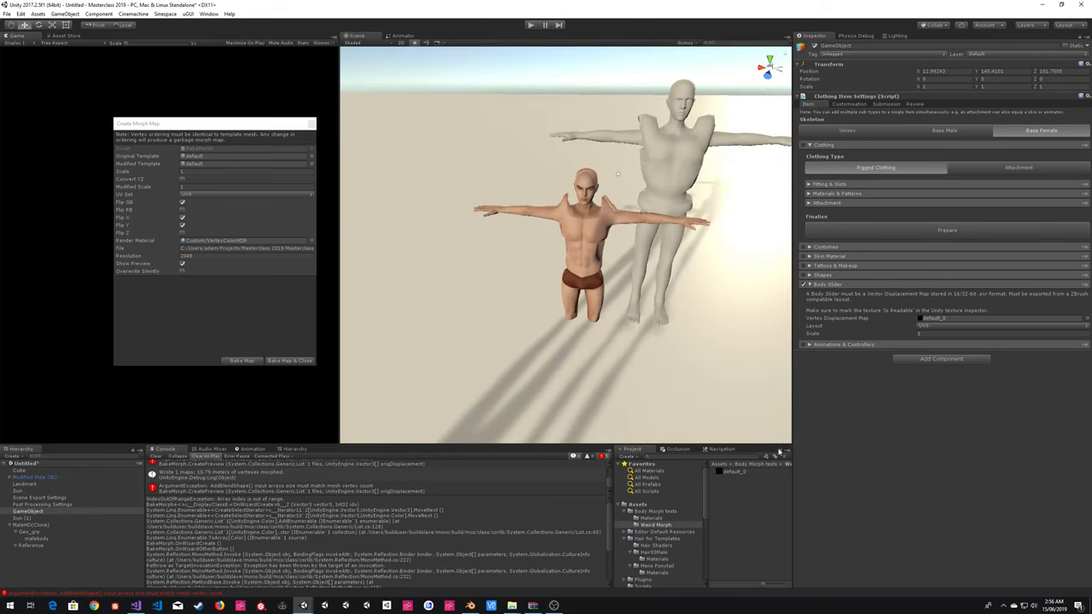
# - Add a Virtual Good component to the GameObject and apply the suggested fix that sets its type to Clothing
pyautogui.click(962, 364)
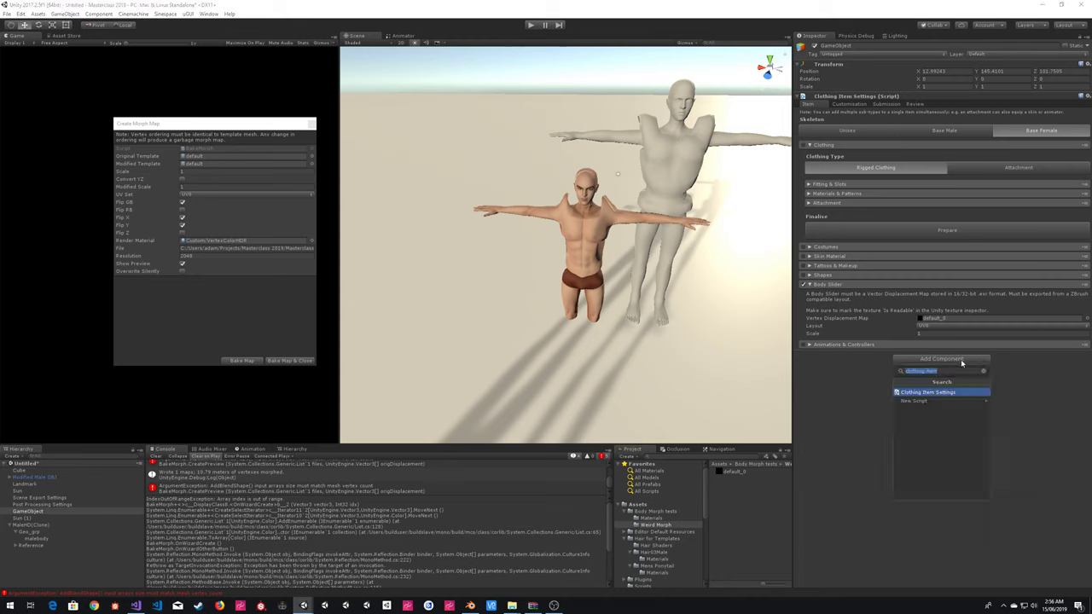
pyautogui.press('Return')
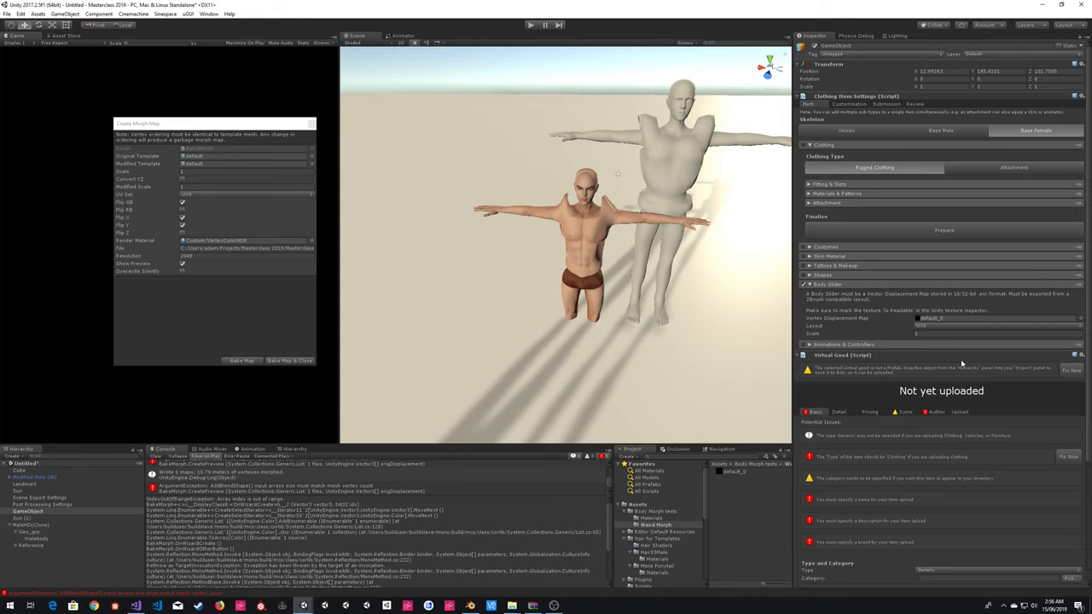
pyautogui.click(1069, 458)
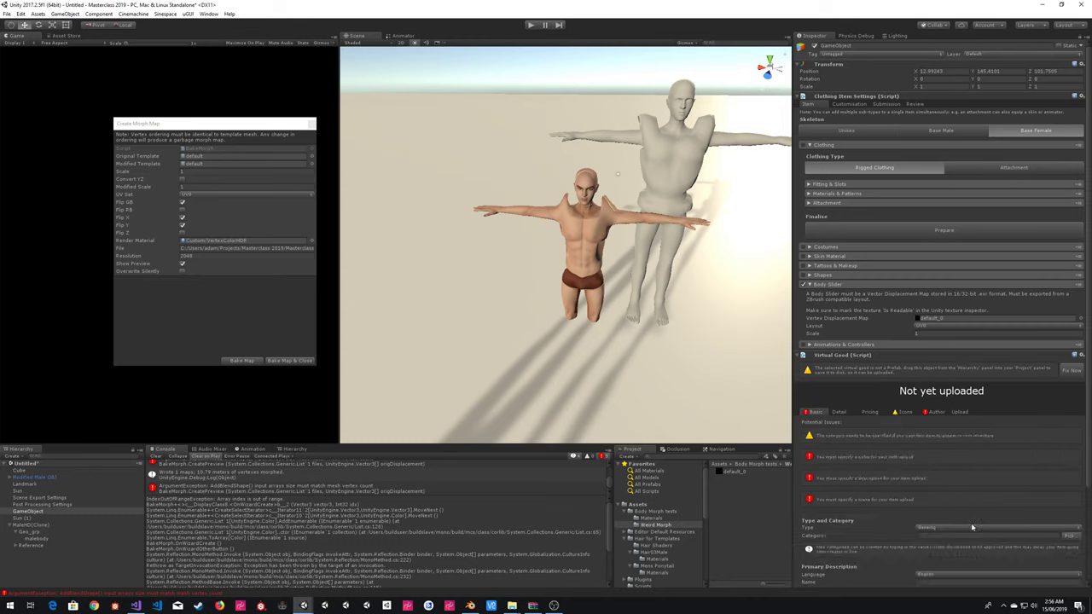
# - Set the virtual good's category to Clothes/Skin/General
pyautogui.click(1077, 537)
pyautogui.moveTo(1056, 472)
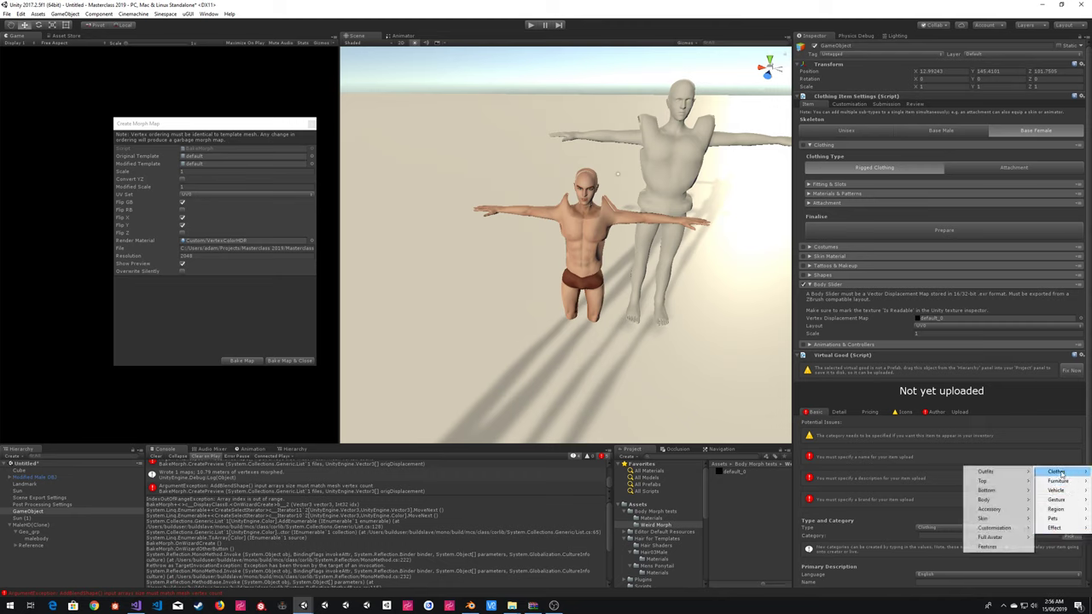
pyautogui.moveTo(983, 500)
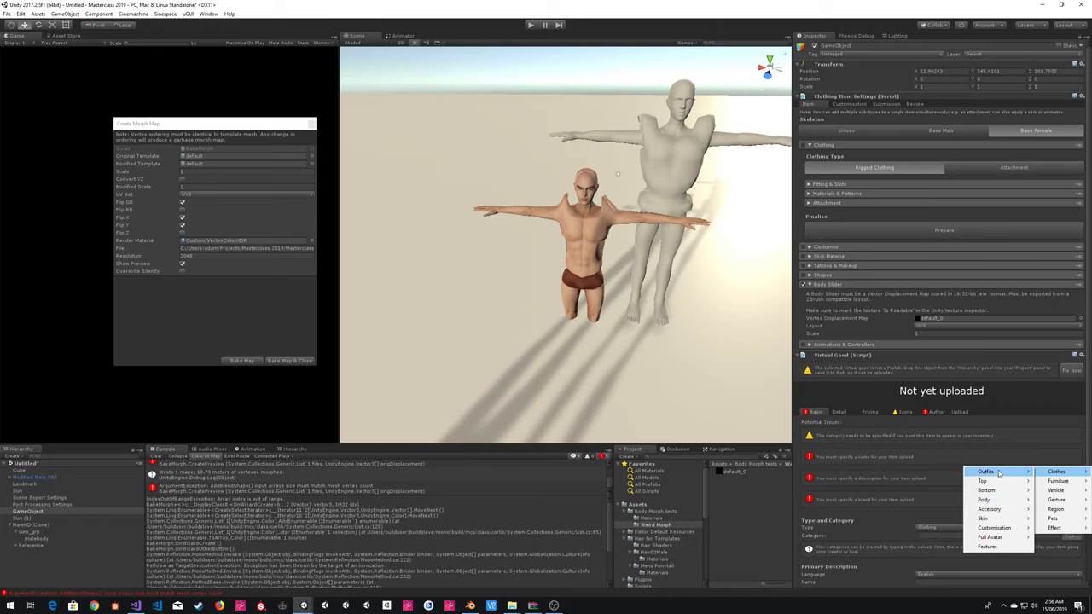
pyautogui.moveTo(1005, 520)
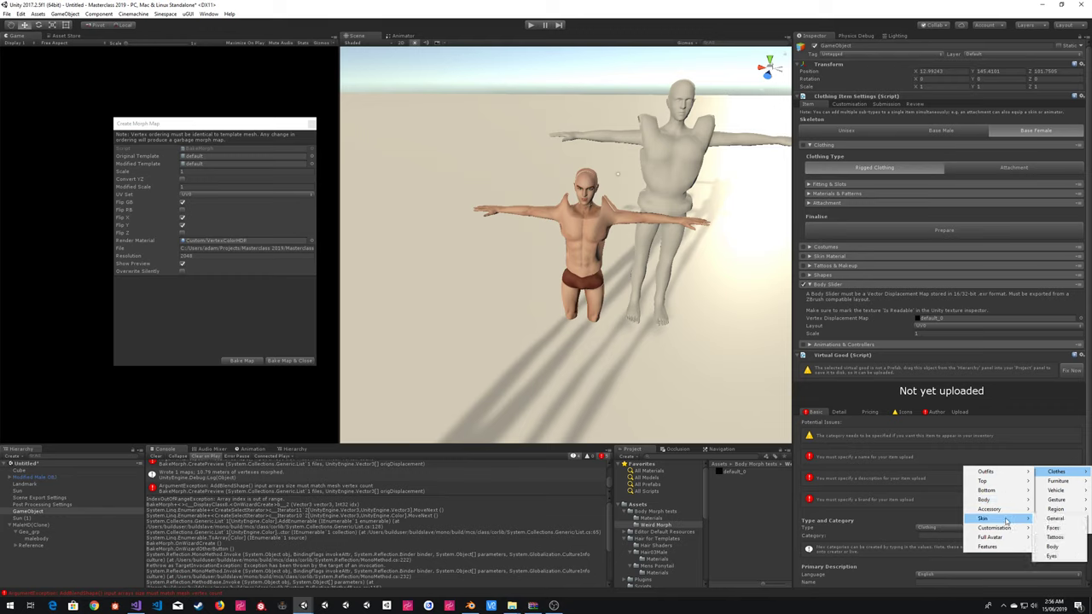
pyautogui.click(1055, 518)
# - Name the virtual good "Morph Body Test", describe it as "Testing a morph", and enter SWE as its brand
pyautogui.scroll(-3, 934, 453)
pyautogui.click(947, 466)
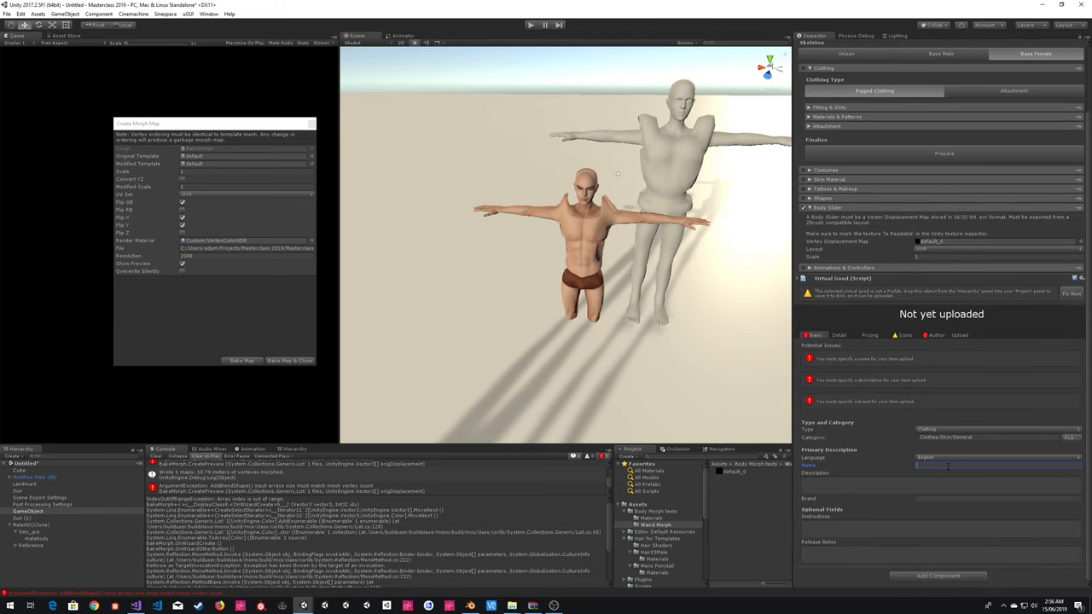
pyautogui.write('Morph Body Test')
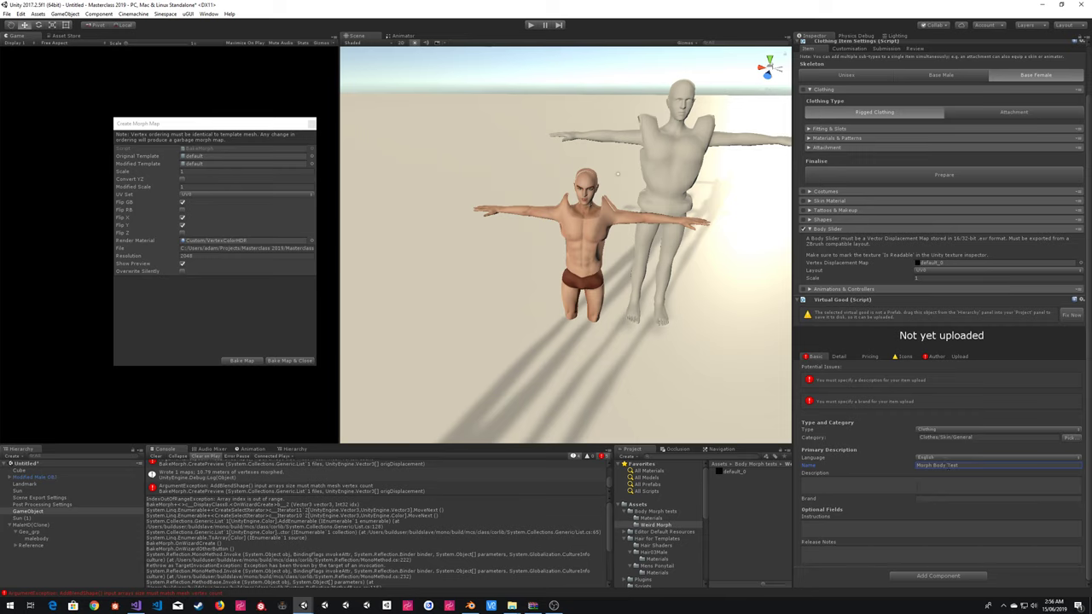
pyautogui.click(916, 483)
pyautogui.write('Testing a morph')
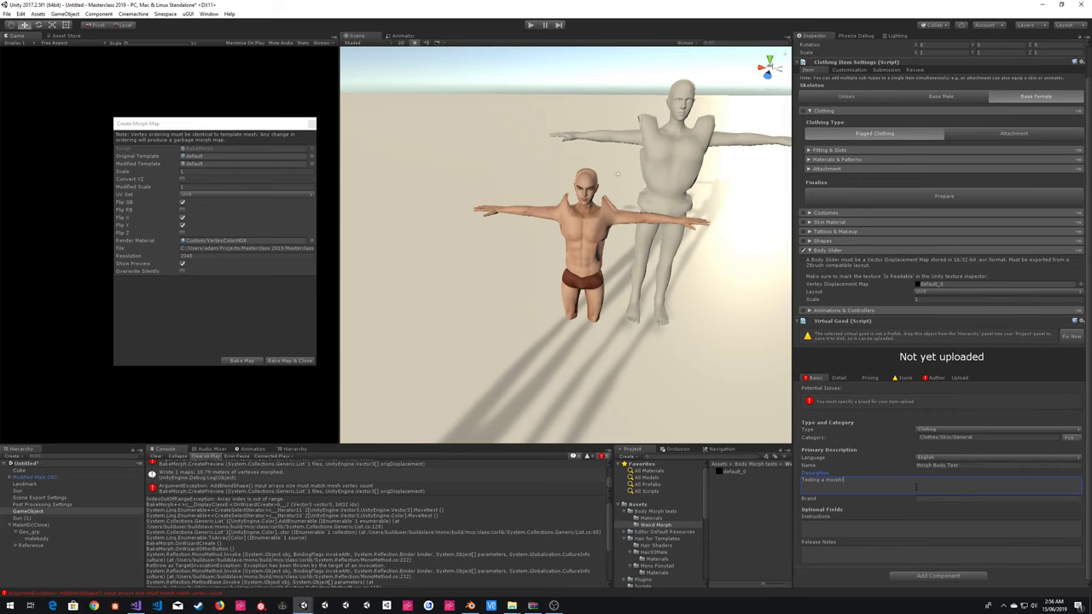
pyautogui.click(928, 499)
pyautogui.write('SWE')
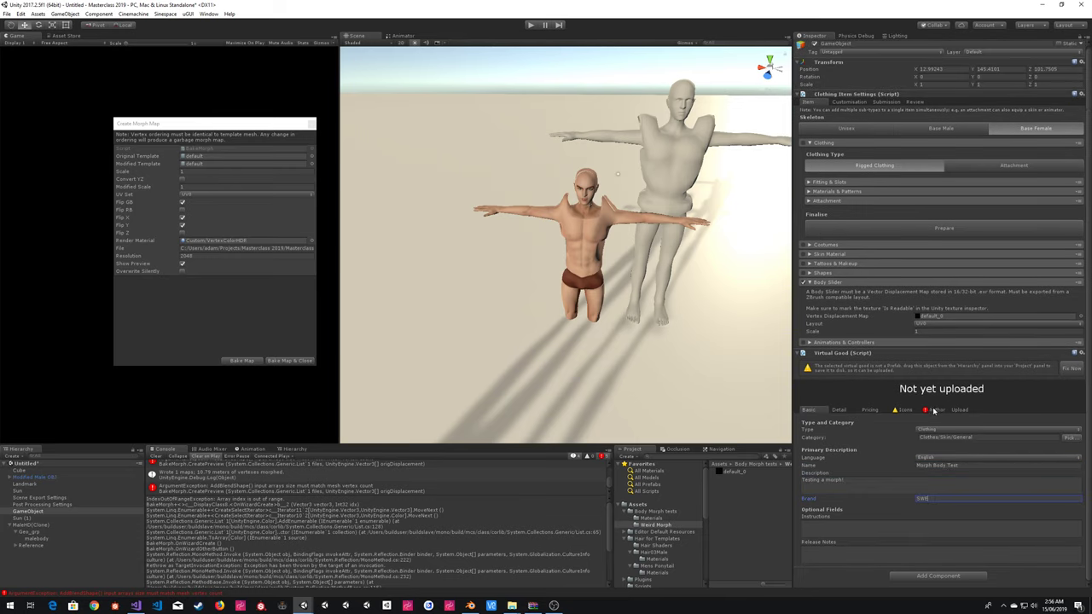
# - Fill in the virtual good's developer name and replace the copyright placeholder with the same name
pyautogui.click(932, 410)
pyautogui.click(936, 441)
pyautogui.write('Adam')
pyautogui.click(955, 423)
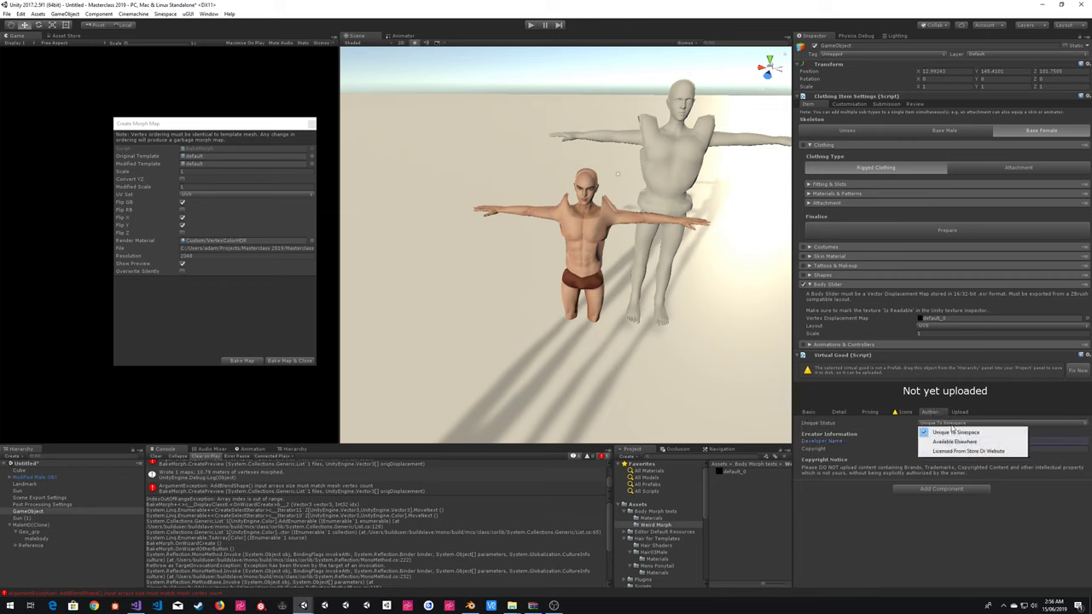
pyautogui.click(859, 425)
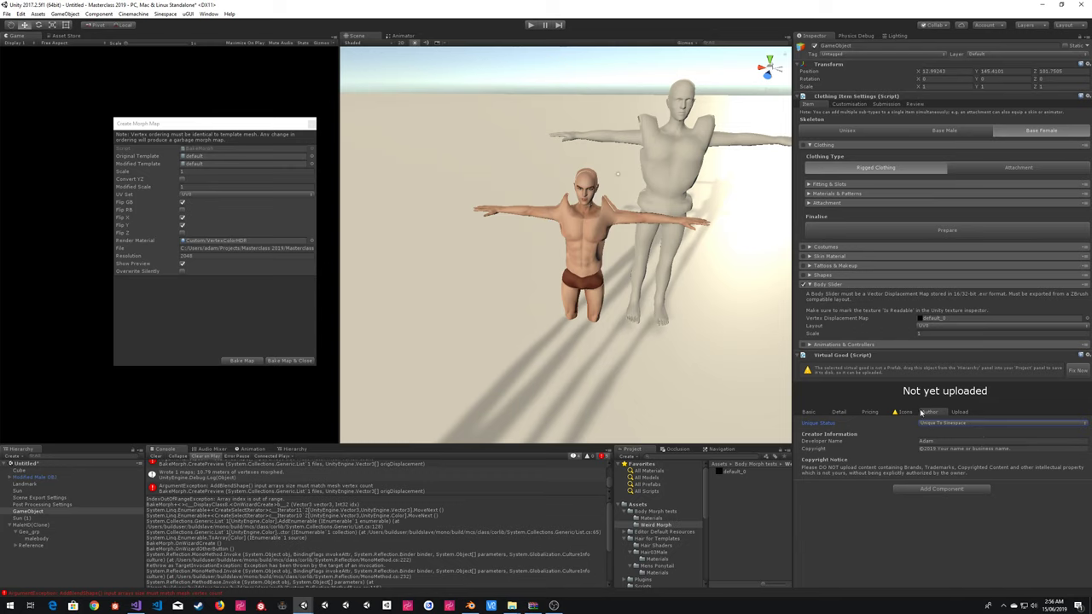
pyautogui.click(945, 449)
pyautogui.moveTo(1011, 449); pyautogui.dragTo(938, 450)
pyautogui.write('Adam')
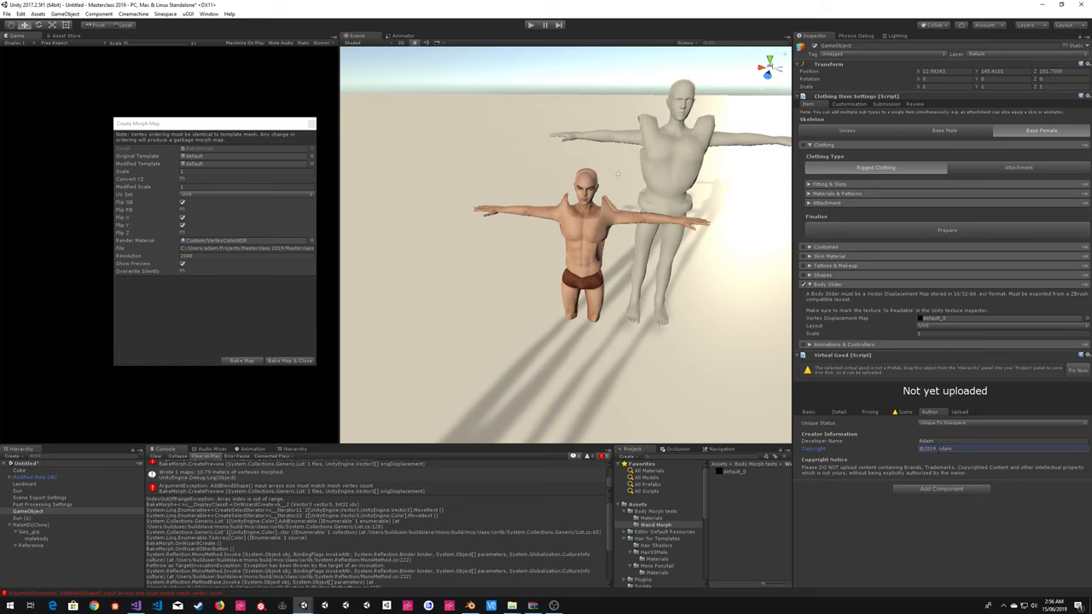
# - Rename the GameObject as Morph Sample and save it as a prefab in the Weird Morph folder
pyautogui.click(813, 412)
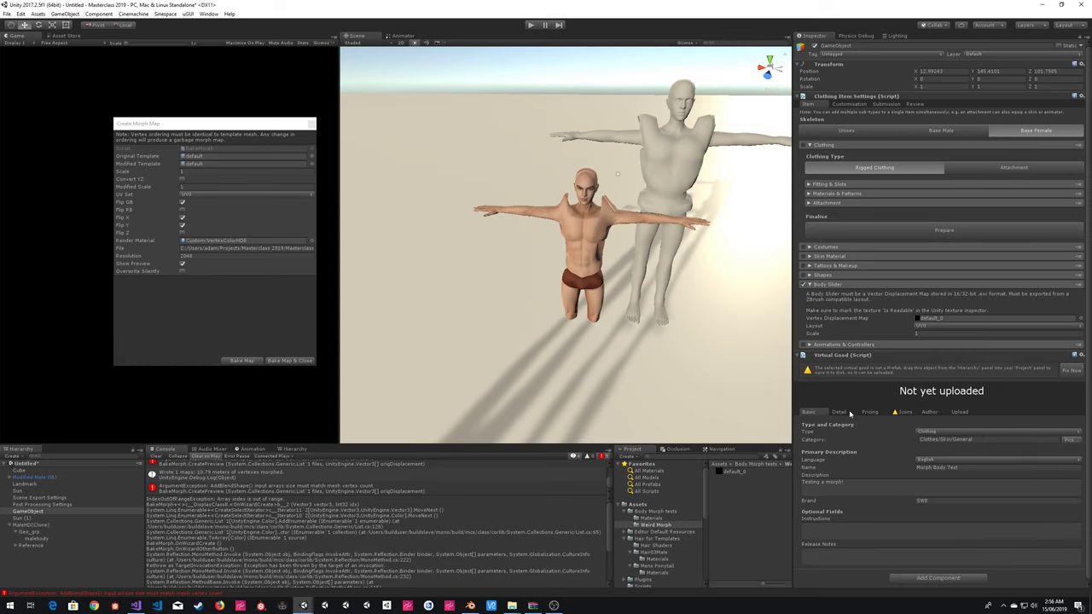
pyautogui.click(966, 409)
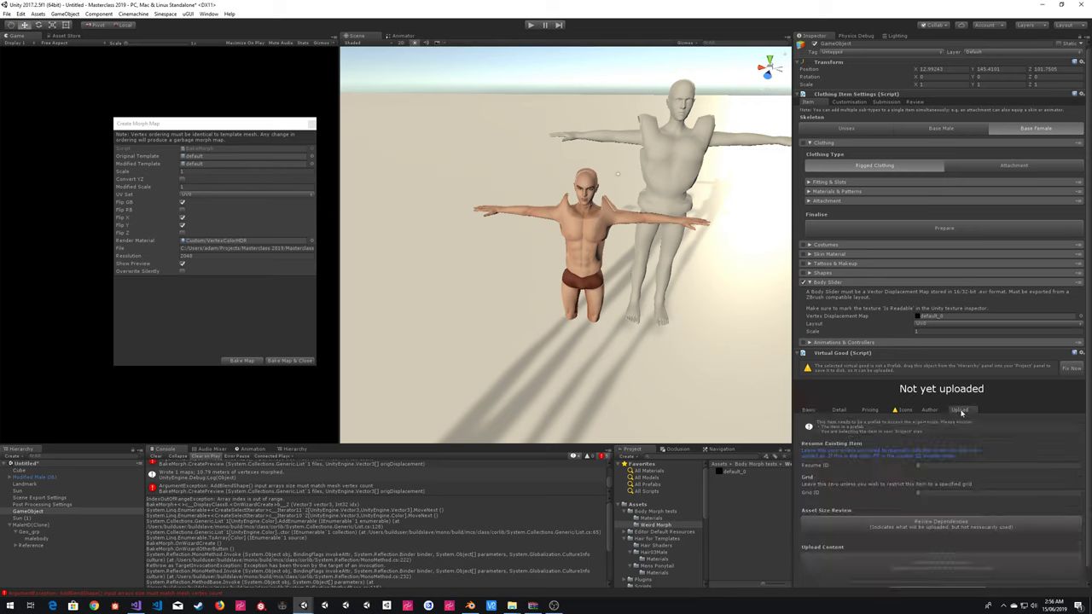
pyautogui.click(34, 512)
pyautogui.write('Malrph Sample')
pyautogui.press('Return')
pyautogui.moveTo(41, 512); pyautogui.dragTo(743, 503)
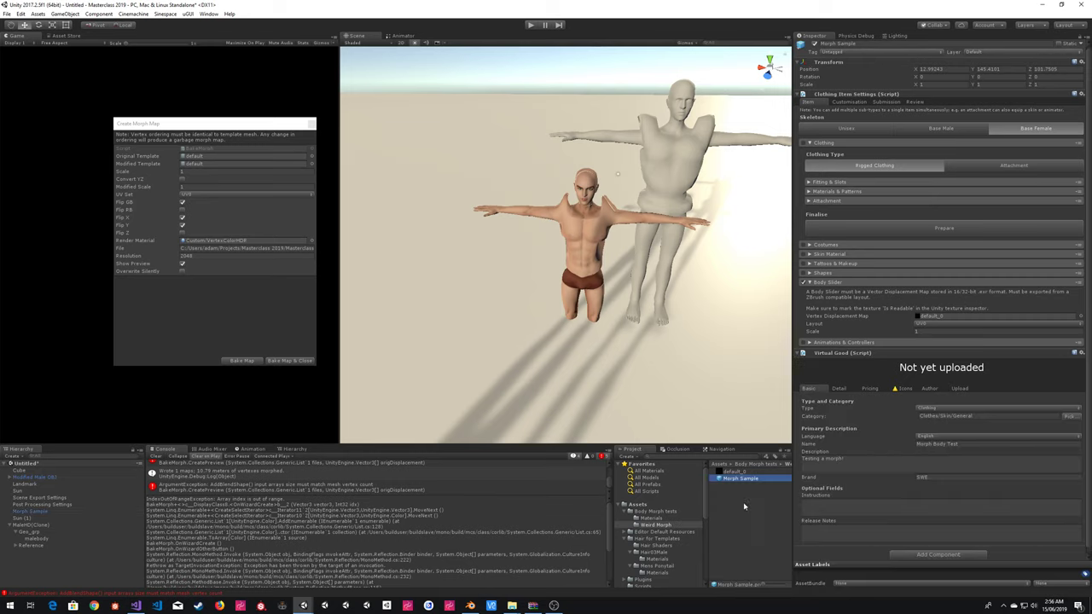
# - Review the Morph Sample prefab's icon requirements, then upload the item to the Curator with Automatic Submission
pyautogui.click(906, 388)
pyautogui.scroll(-3, 945, 403)
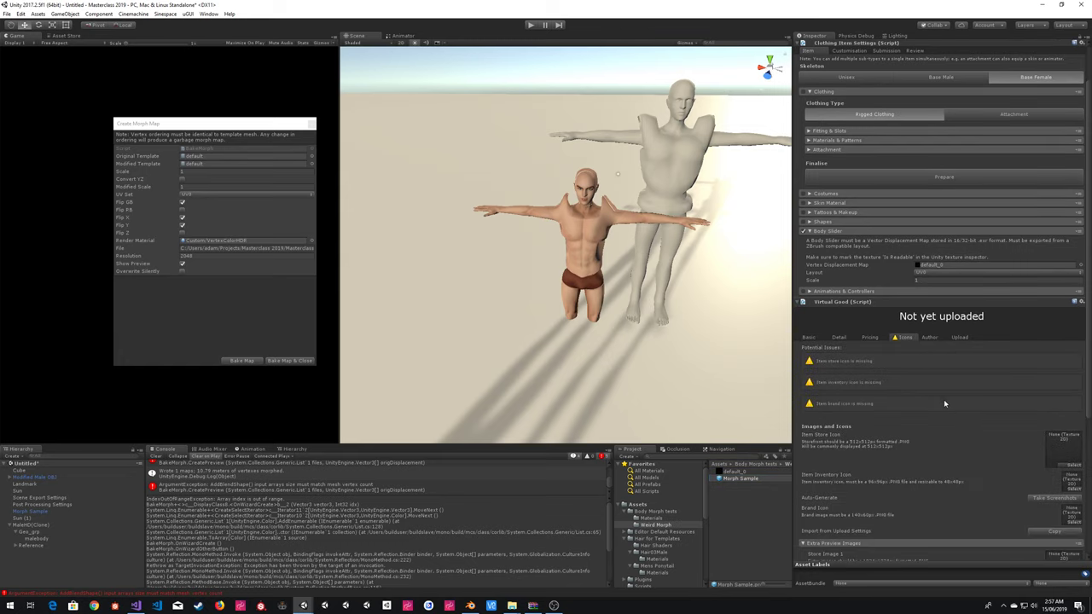
pyautogui.click(959, 338)
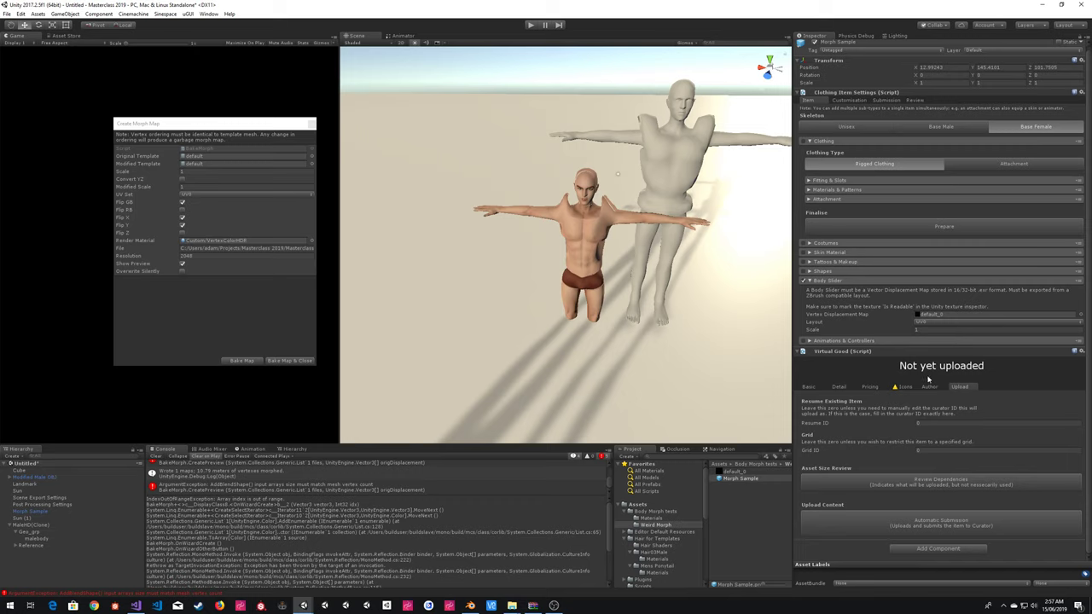
pyautogui.click(931, 518)
pyautogui.click(568, 321)
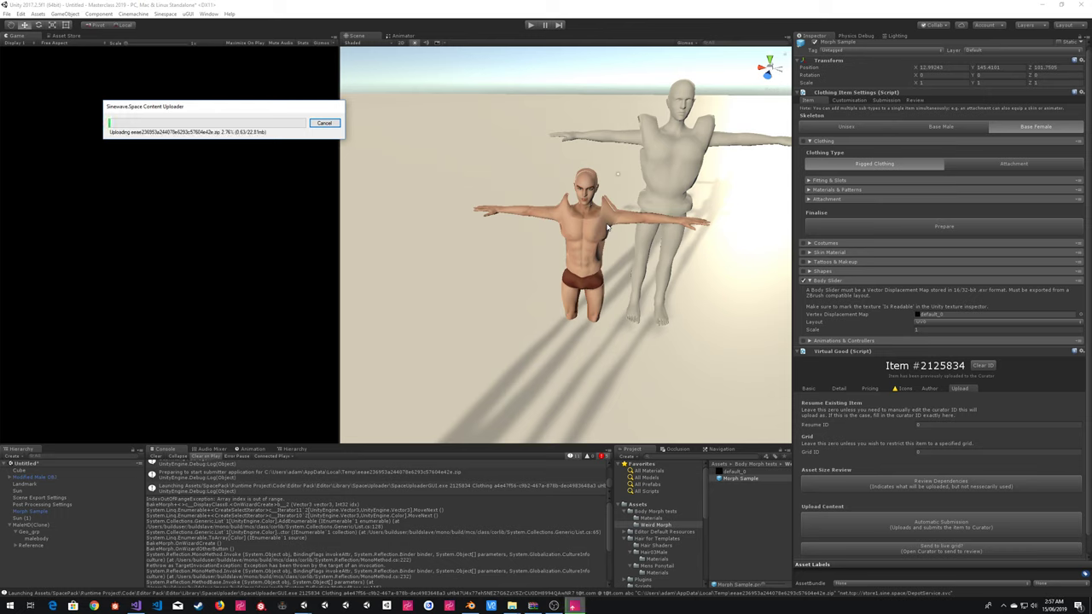
# - Locate the Body Slider's vertex displacement map in the project and inspect its read/write and compression import settings
pyautogui.click(752, 465)
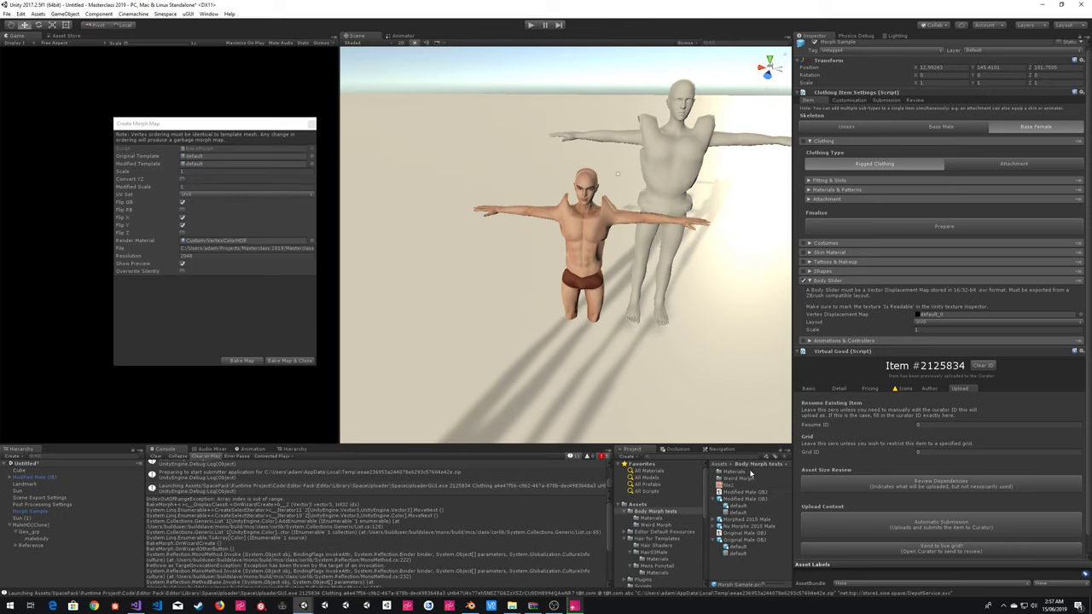
pyautogui.scroll(-1, 959, 388)
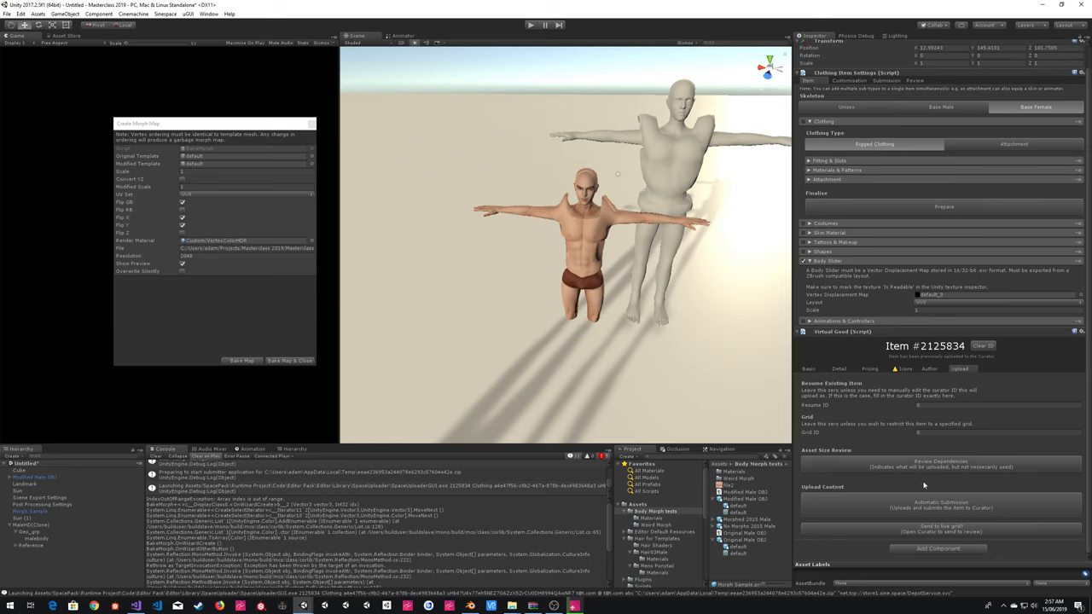
pyautogui.doubleClick(933, 296)
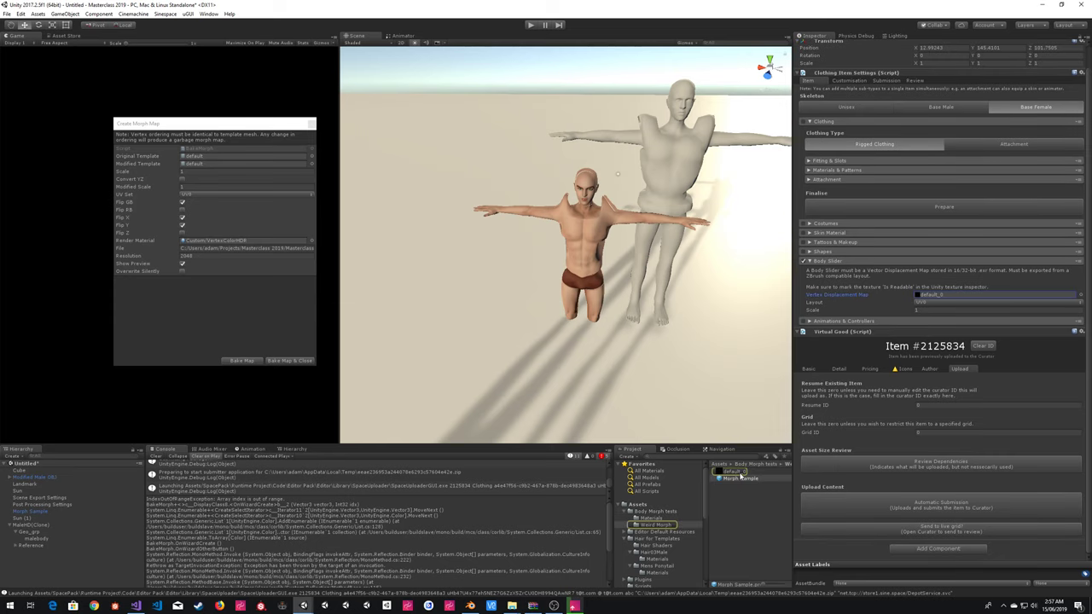
pyautogui.click(857, 130)
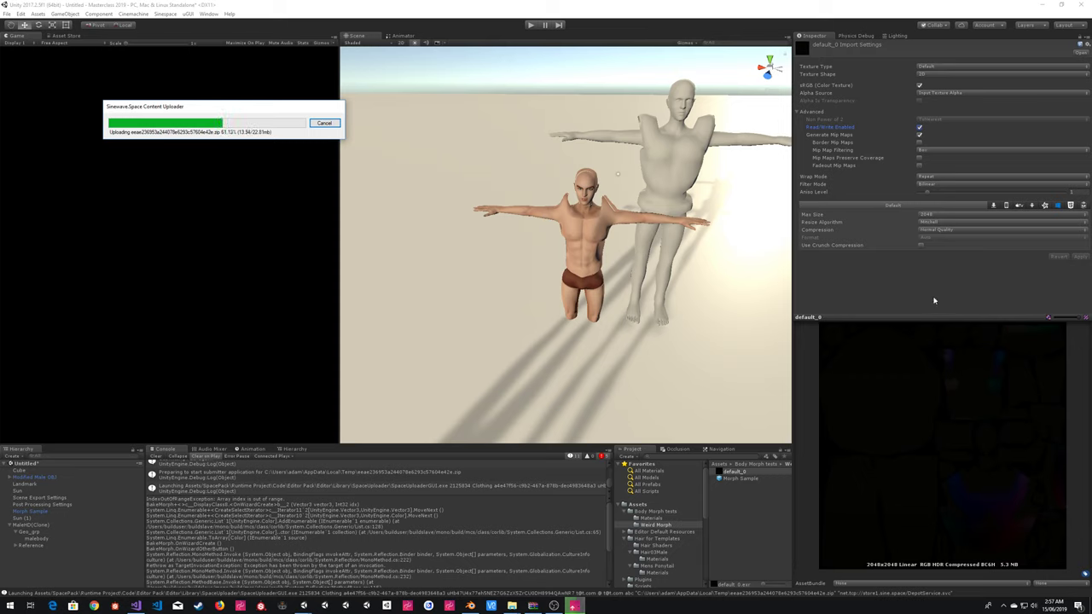
pyautogui.click(924, 230)
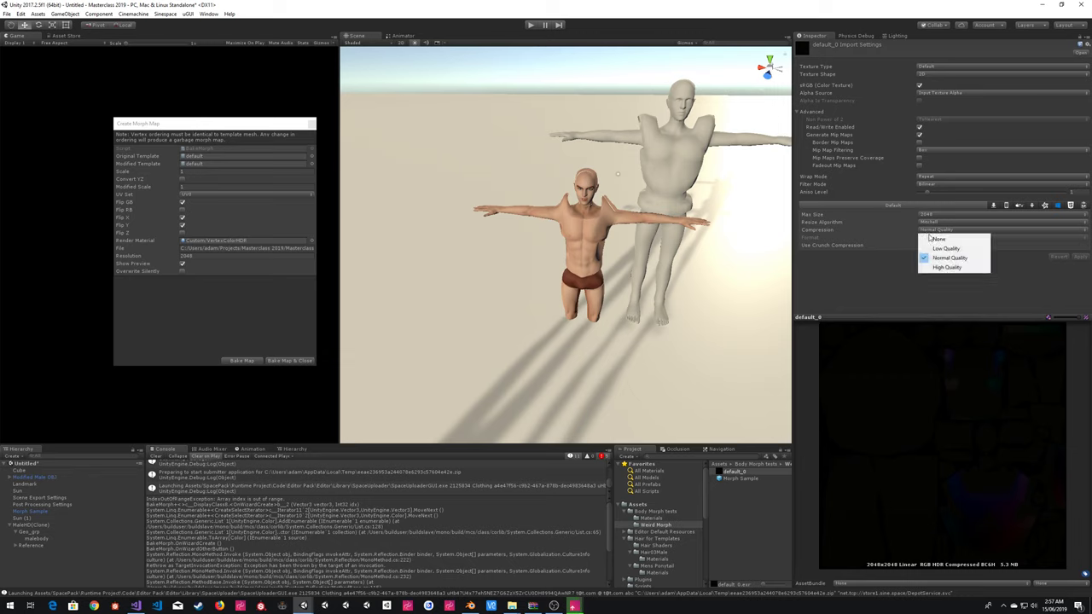
pyautogui.click(874, 271)
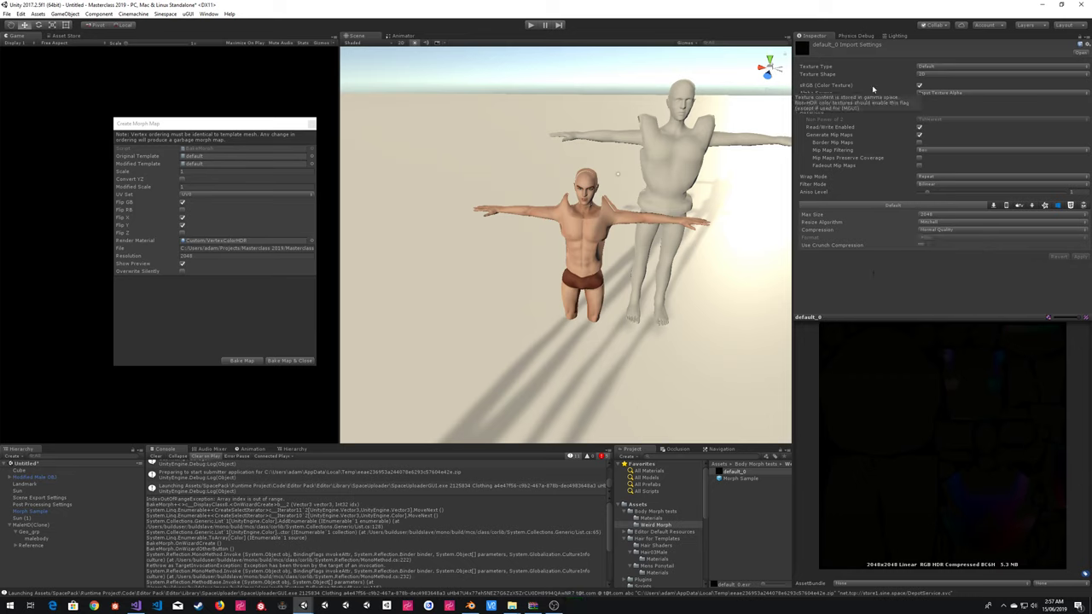
pyautogui.keyDown('alt'); pyautogui.moveTo(546, 95); pyautogui.dragTo(507, 62); pyautogui.keyUp('alt')
pyautogui.moveTo(508, 62); pyautogui.dragTo(522, 88, button='right')
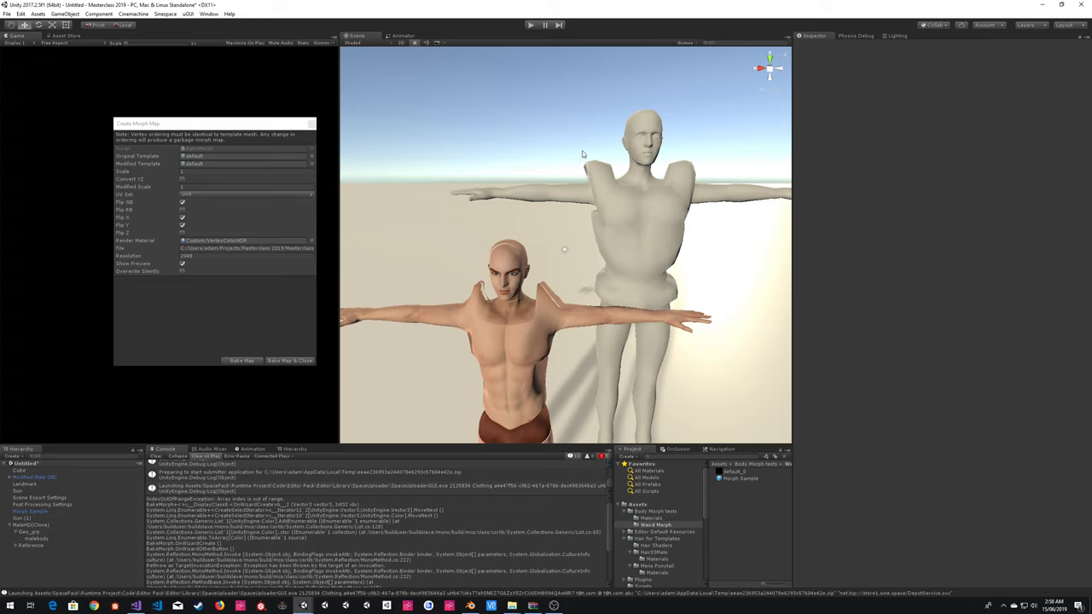
pyautogui.moveTo(546, 129); pyautogui.dragTo(505, 359, button='right')
pyautogui.press('s')
pyautogui.press('w')
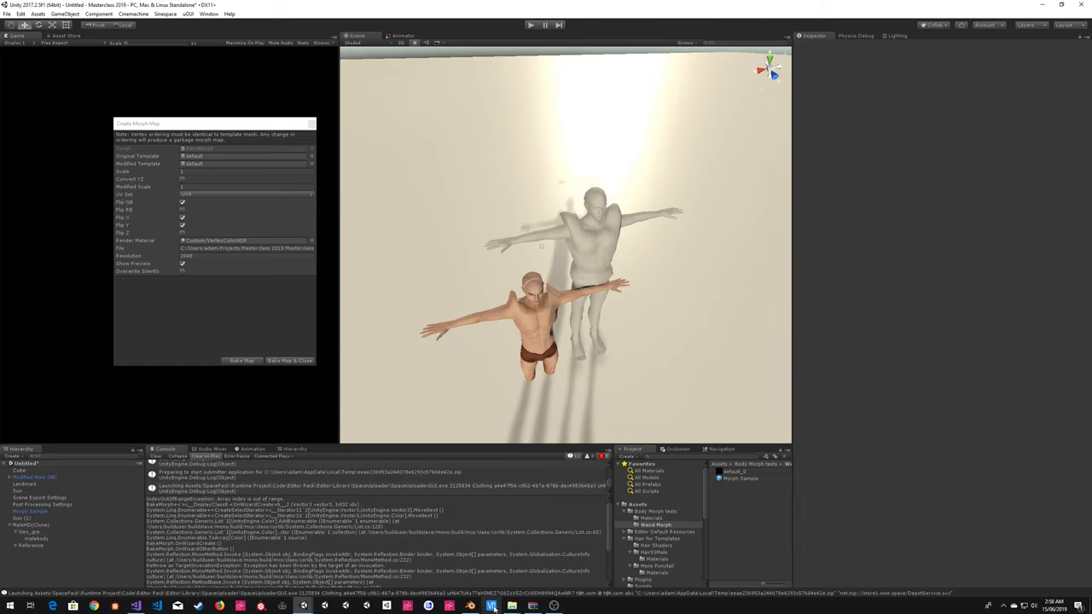
# - Switch to Blender and delete every object in the scene
pyautogui.click(470, 606)
pyautogui.moveTo(499, 302); pyautogui.dragTo(478, 299, button='middle')
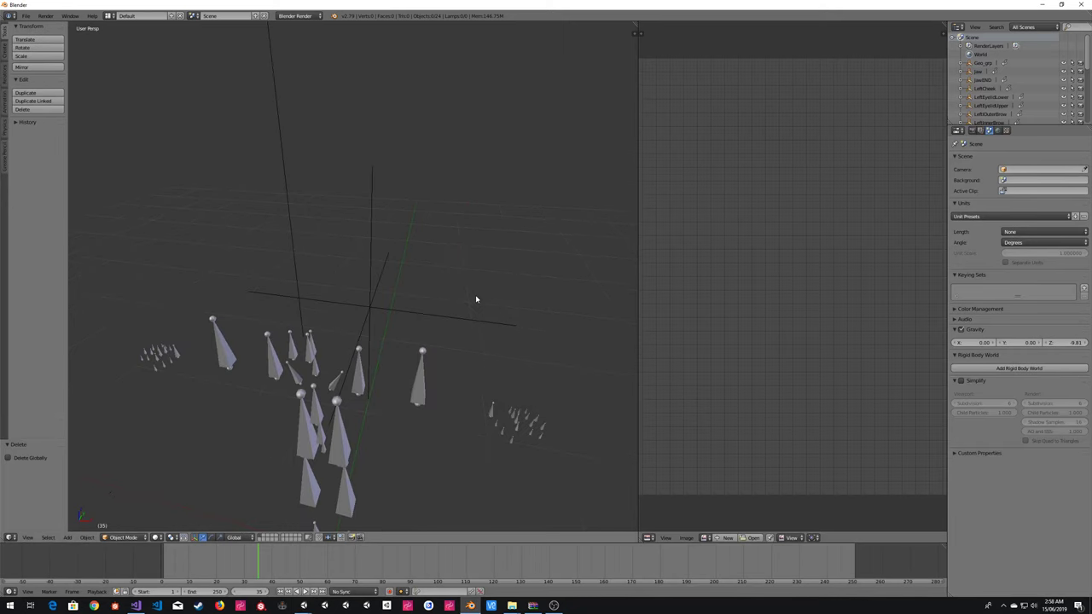
pyautogui.press('a')
pyautogui.press('x')
pyautogui.click(476, 299)
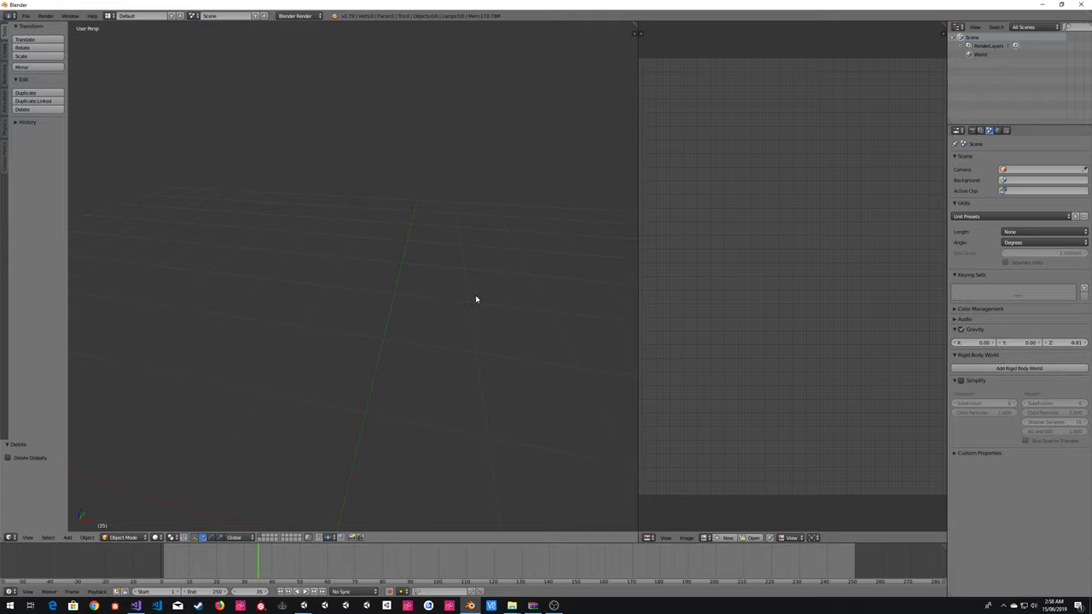
# - Switch back to Unity and examine the modified male mesh's shoulders and torso alongside the textured male avatar
pyautogui.hotkey('alt', 'Tab')
pyautogui.moveTo(623, 293); pyautogui.dragTo(463, 215, button='right')
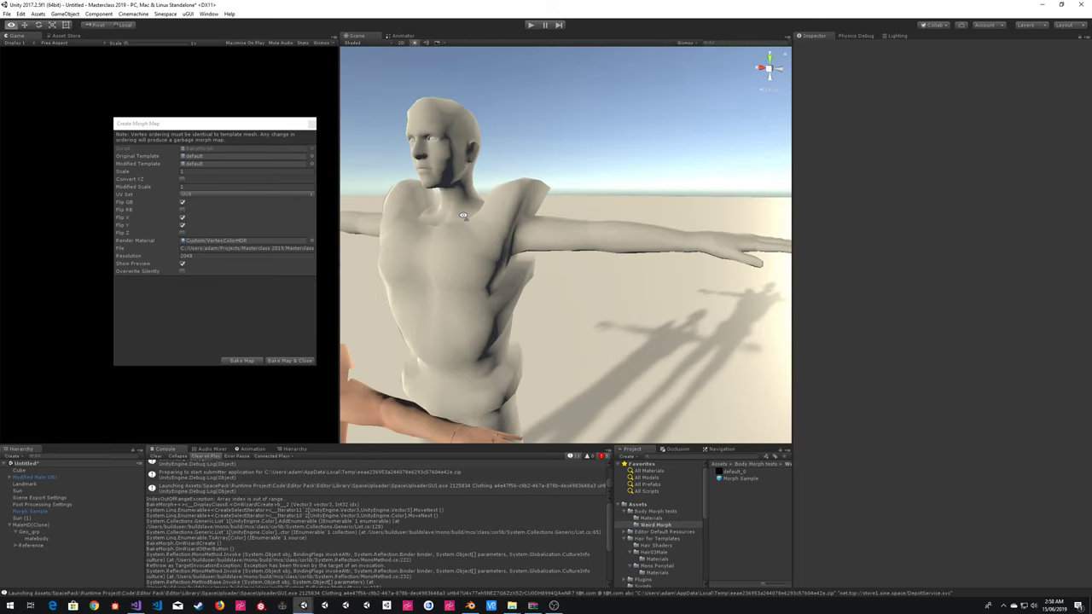
pyautogui.click(587, 232)
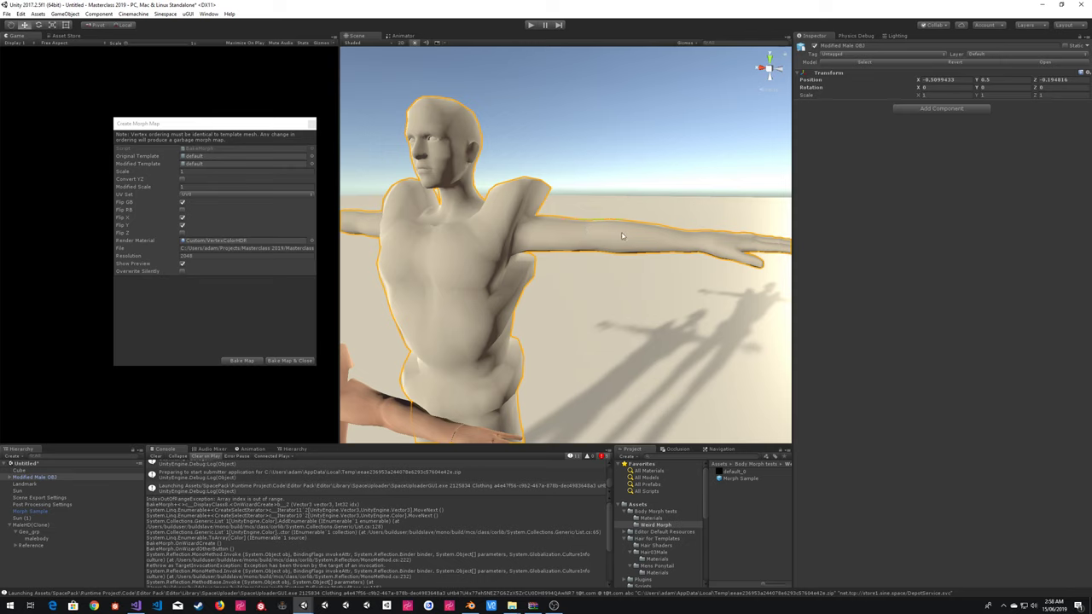
pyautogui.click(580, 178)
pyautogui.keyDown('alt'); pyautogui.moveTo(580, 177); pyautogui.dragTo(515, 197); pyautogui.keyUp('alt')
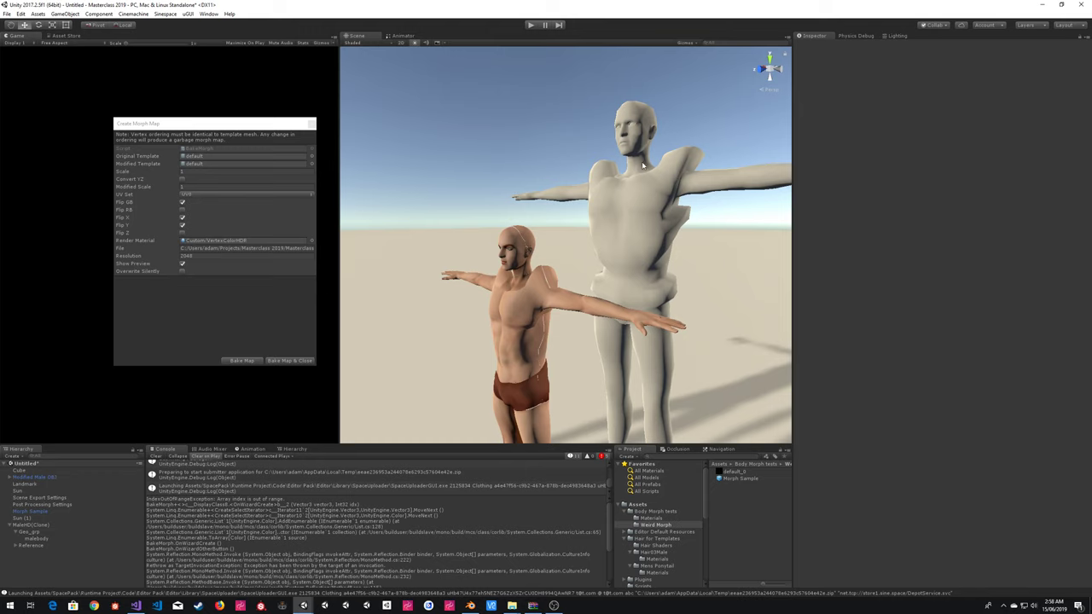
pyautogui.keyDown('alt'); pyautogui.moveTo(643, 323); pyautogui.dragTo(658, 273); pyautogui.keyUp('alt')
pyautogui.scroll(5, 463, 297)
pyautogui.scroll(-5, 673, 251)
pyautogui.moveTo(644, 177)
pyautogui.mouseDown(button='right')
pyautogui.moveTo(606, 116)
pyautogui.moveTo(635, 182)
pyautogui.mouseUp(button='right')
pyautogui.press('w')
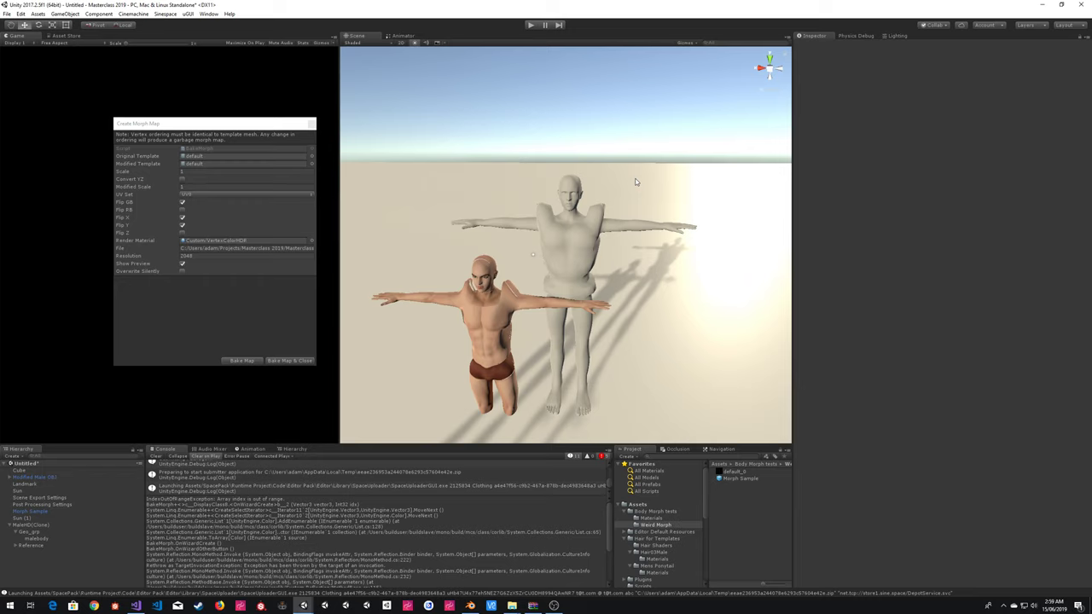